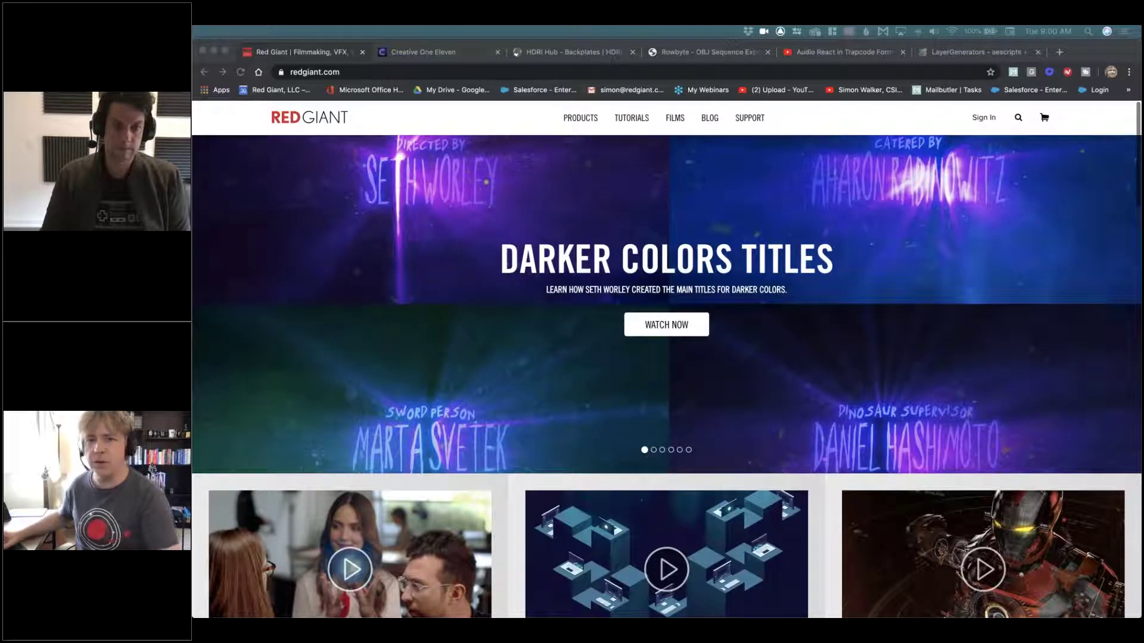
# Step: Bring the 'Workflows for Mograph Designers.pdf' flyer in Preview to the front, replacing Chrome
pyautogui.press('super+Tab')
pyautogui.scroll(-3, 614, 287)
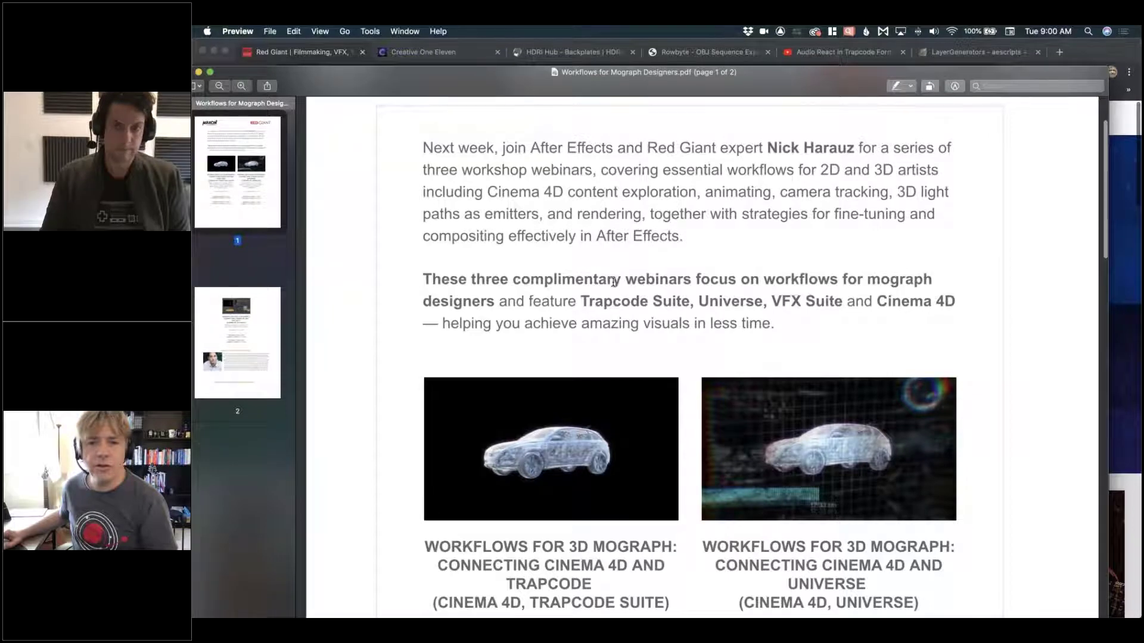
# Step: Scroll page 1 to the Trapcode (March 31) and Universe (April 1, 2020) workshop descriptions
pyautogui.scroll(-2, 613, 282)
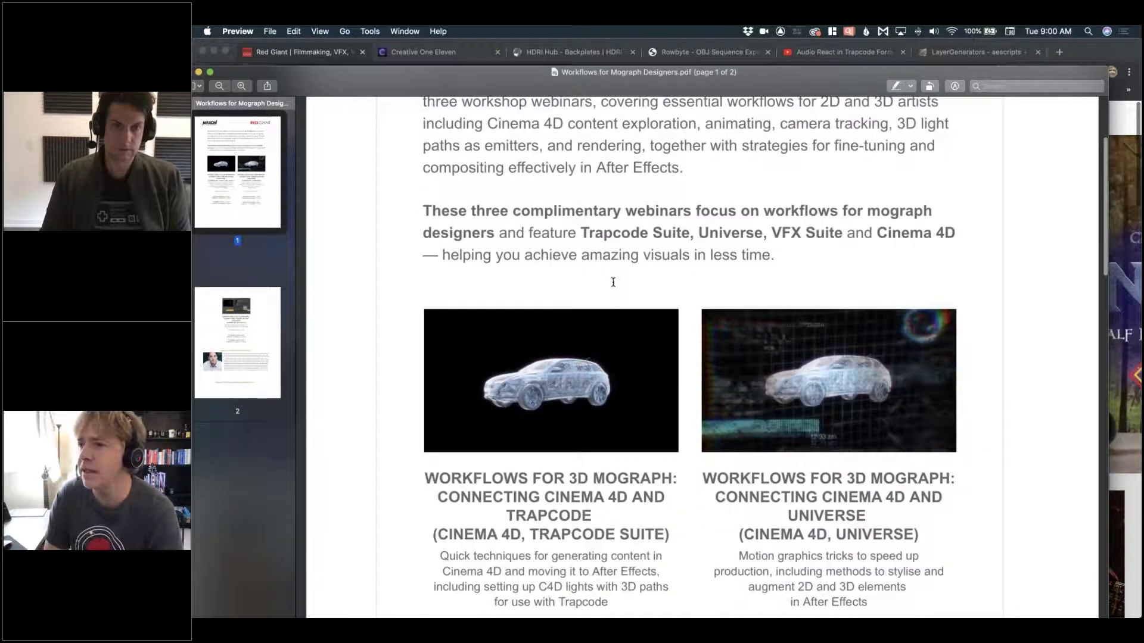
pyautogui.scroll(-5, 613, 282)
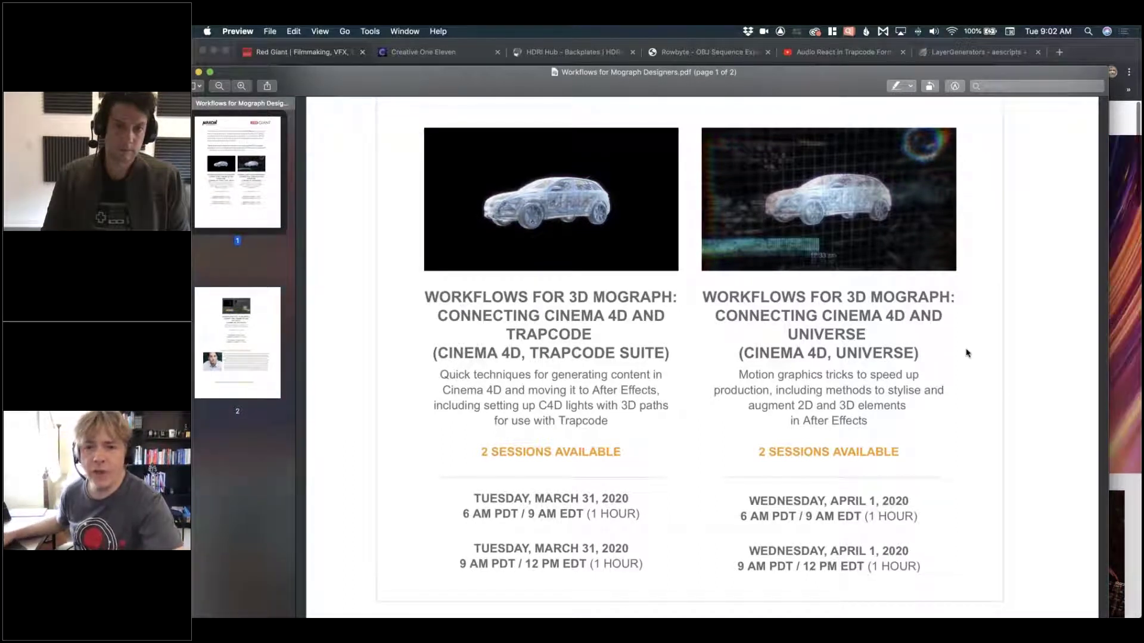
# Step: Scroll onto page 2 to the VFX Suite workshop dates and About the Trainer section
pyautogui.scroll(-5, 986, 408)
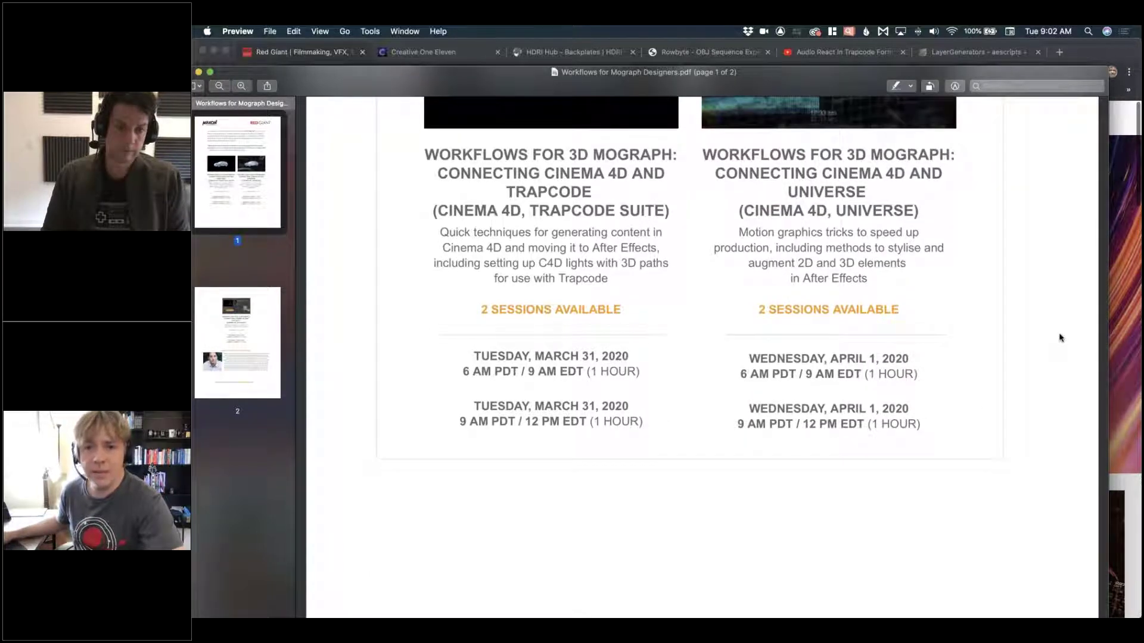
pyautogui.scroll(-12, 1060, 338)
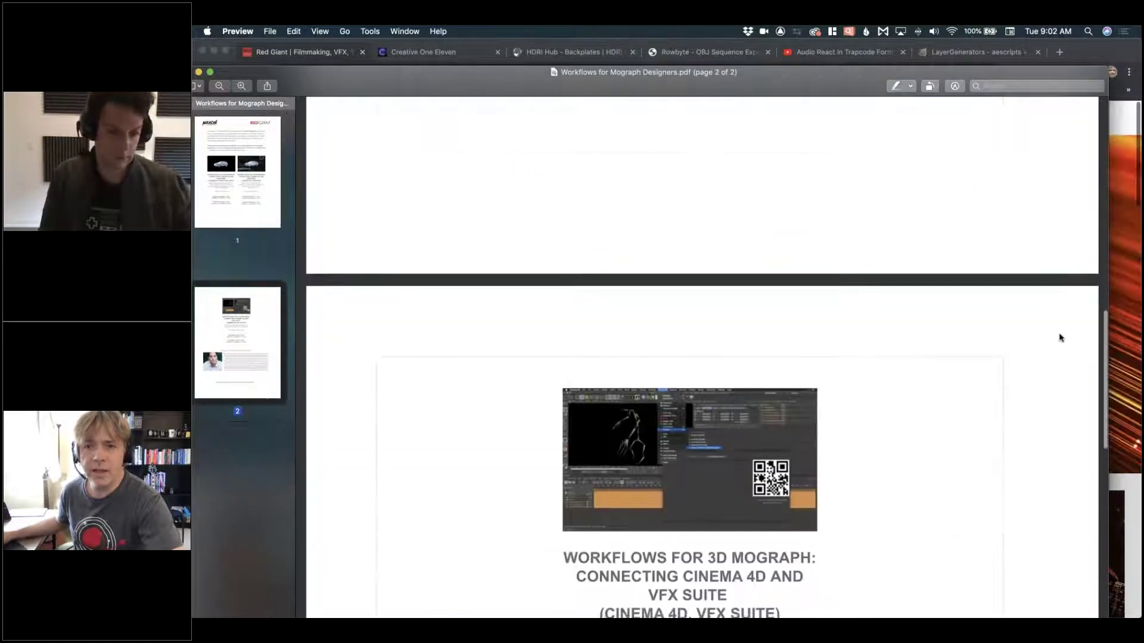
pyautogui.scroll(-5, 1059, 338)
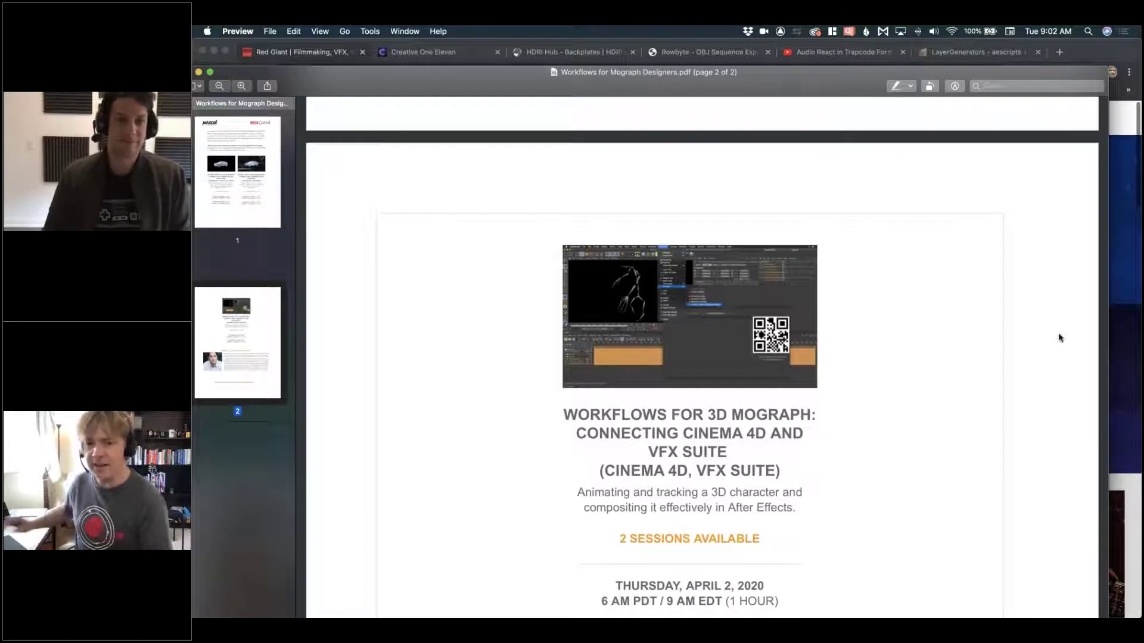
pyautogui.scroll(-3, 1067, 329)
pyautogui.scroll(-9, 1066, 329)
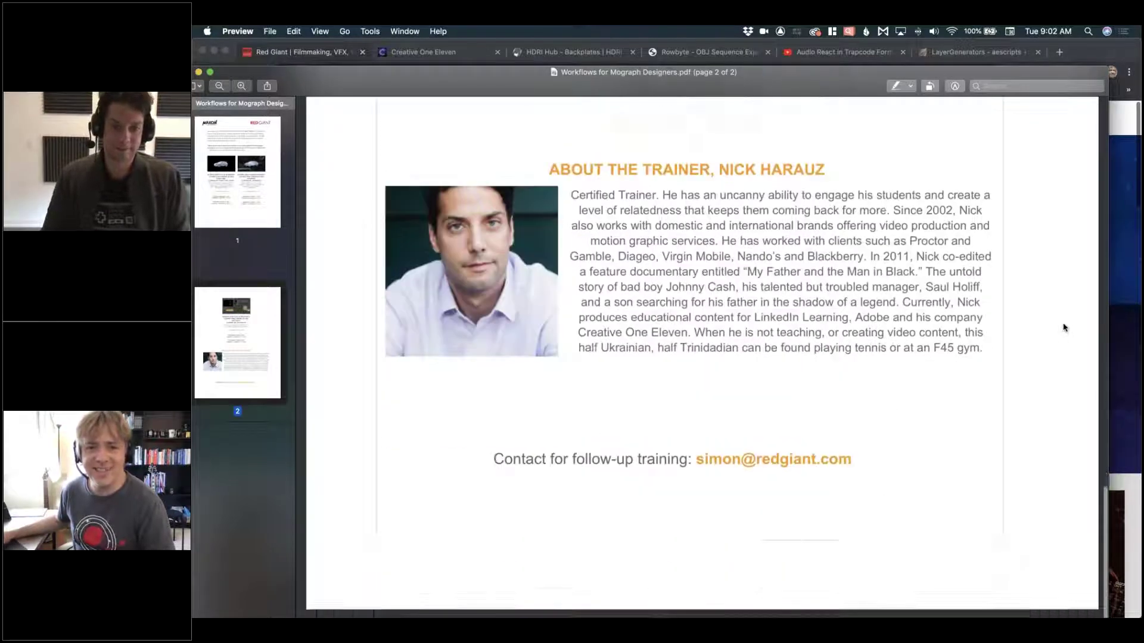
pyautogui.scroll(2, 1063, 327)
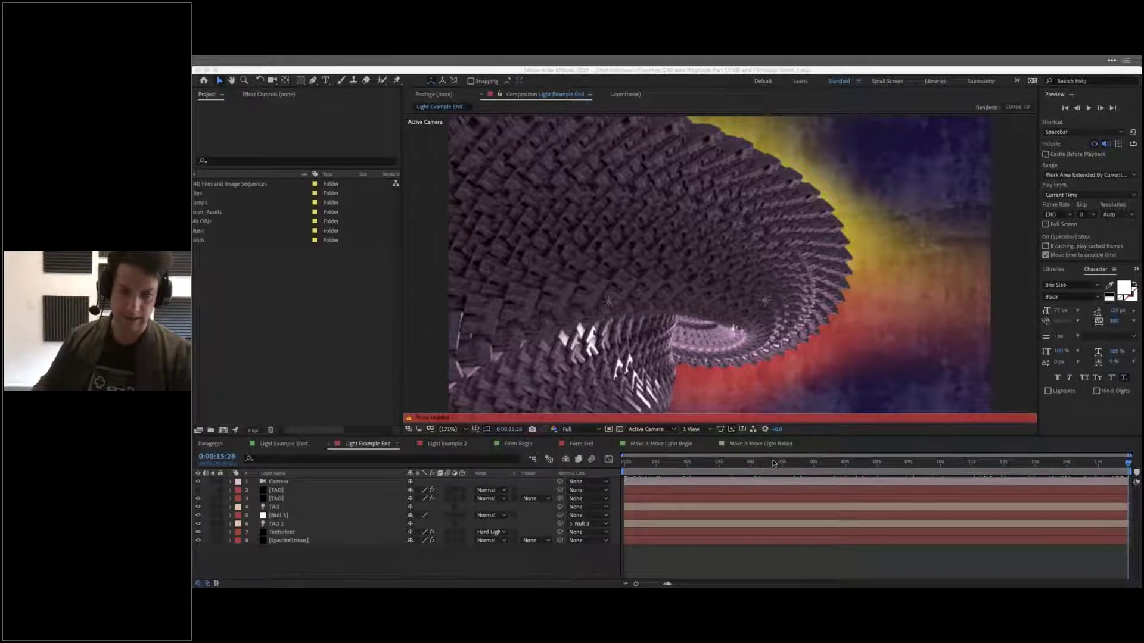
# Step: Scrub the Light Example End timeline through the purple helix, ending near 0:00:10:11
pyautogui.click(731, 465)
pyautogui.moveTo(645, 467); pyautogui.dragTo(973, 470)
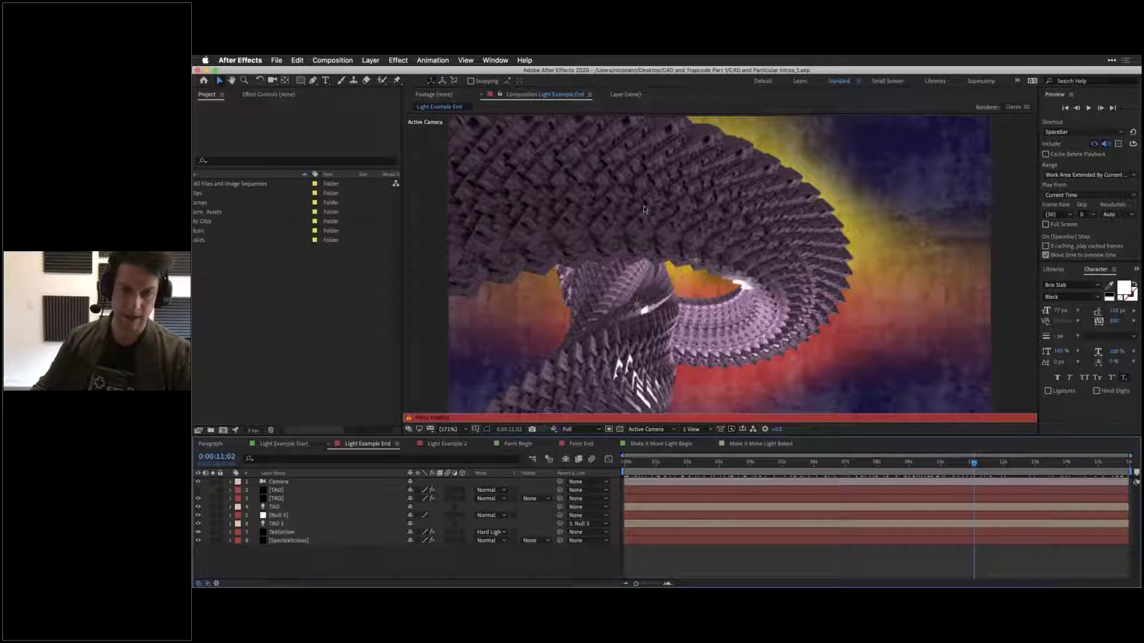
pyautogui.click(780, 456)
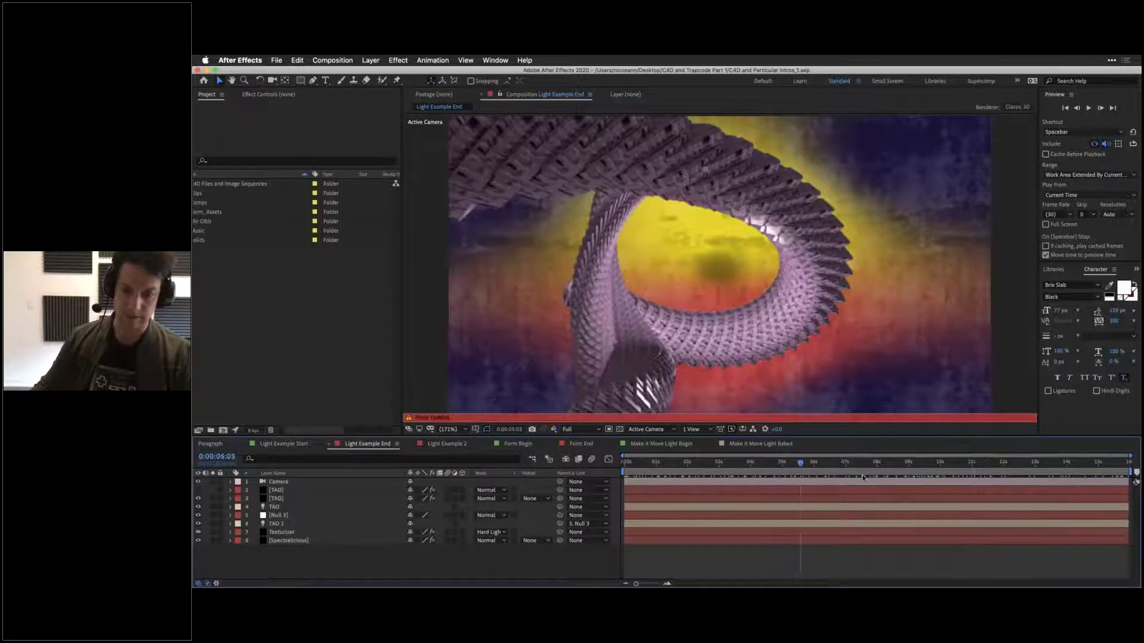
pyautogui.click(945, 463)
pyautogui.moveTo(807, 473); pyautogui.dragTo(951, 481)
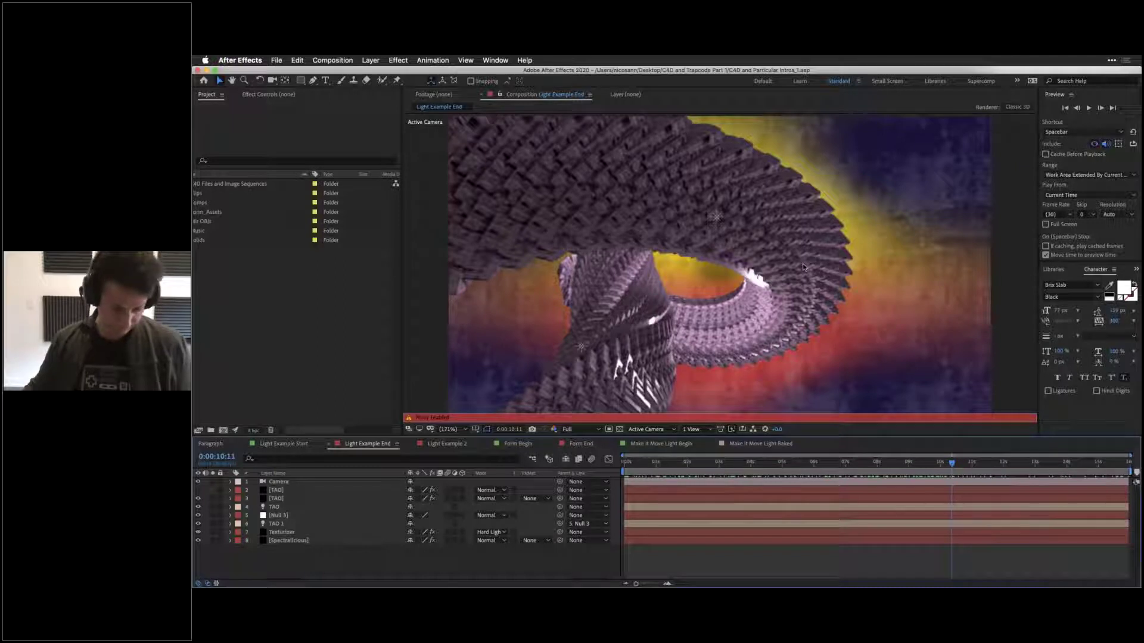
# Step: Switch to Cinema 4D and restore its minimized window showing the empty 'Untitled 3' scene
pyautogui.press('super+Tab')
pyautogui.press('super+Tab')
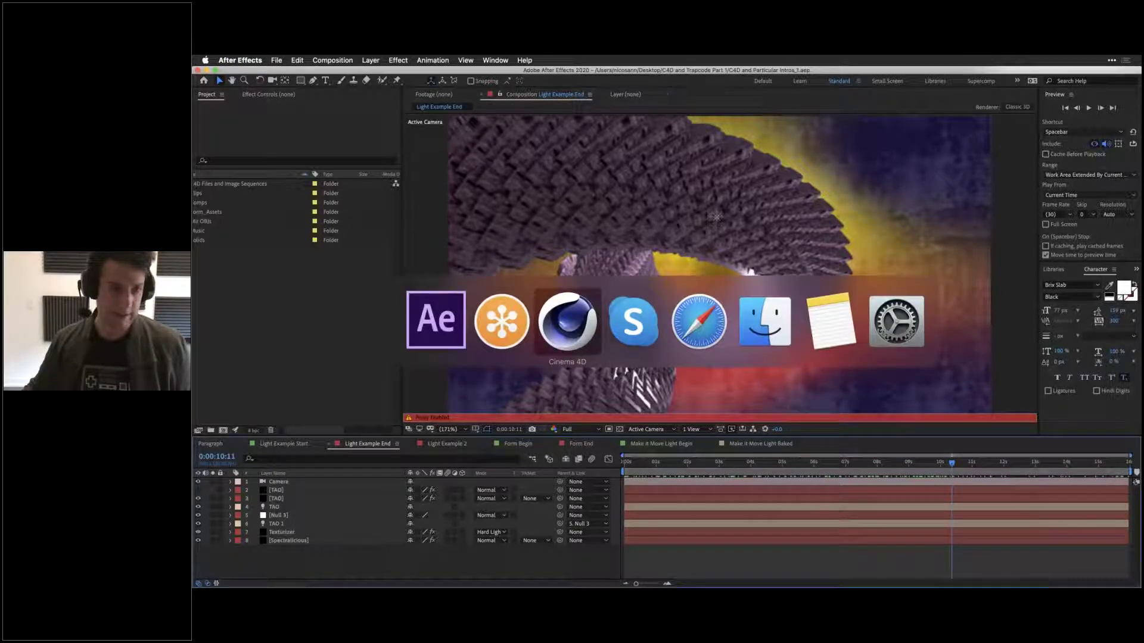
pyautogui.click(271, 60)
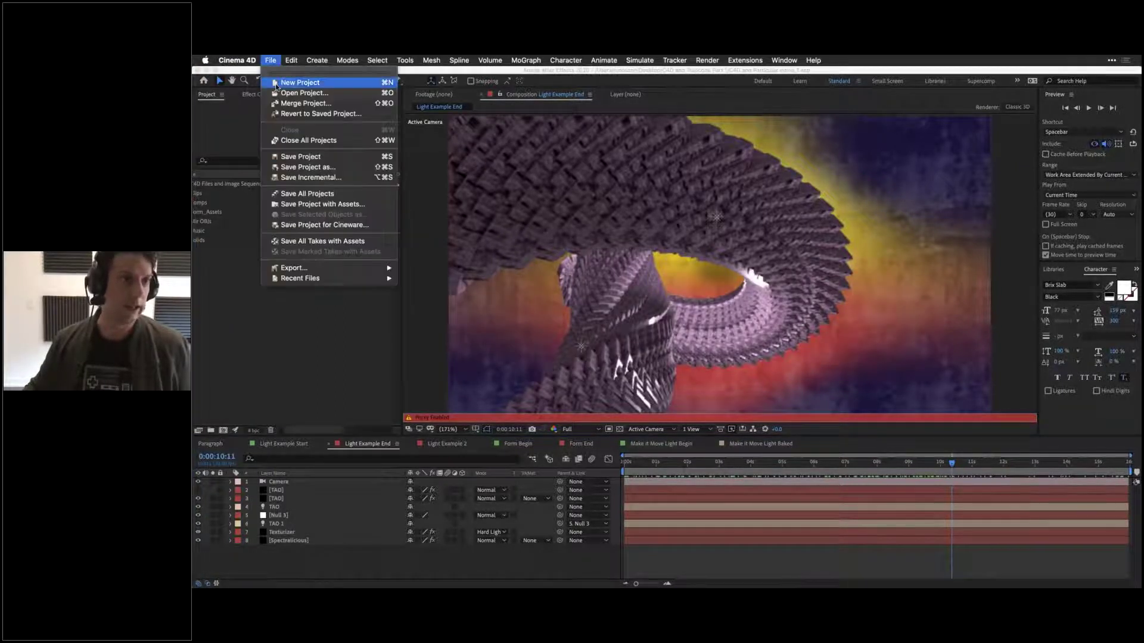
pyautogui.click(276, 83)
pyautogui.moveTo(194, 462)
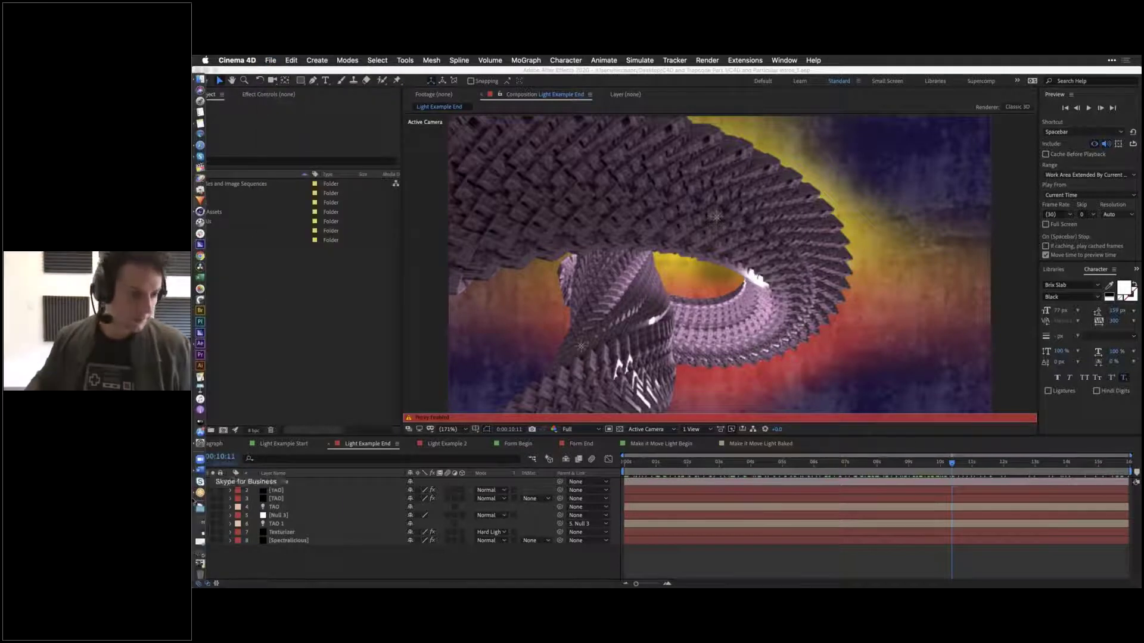
pyautogui.click(201, 558)
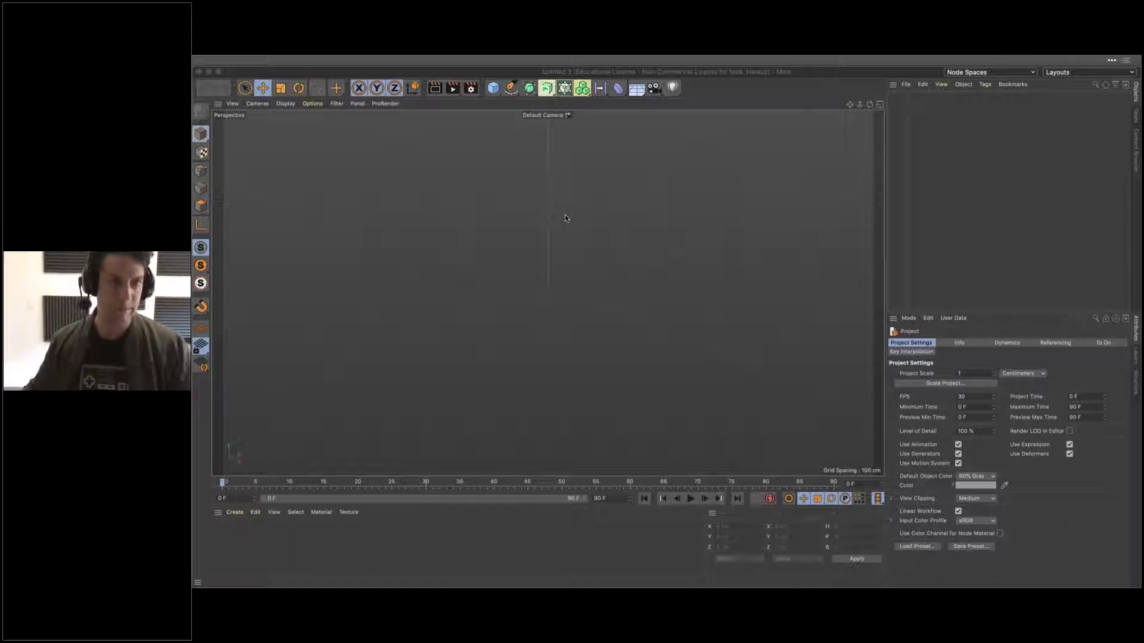
# Step: Add a Helix spline from the spline palette and rotate it to an angled orientation
pyautogui.click(511, 88)
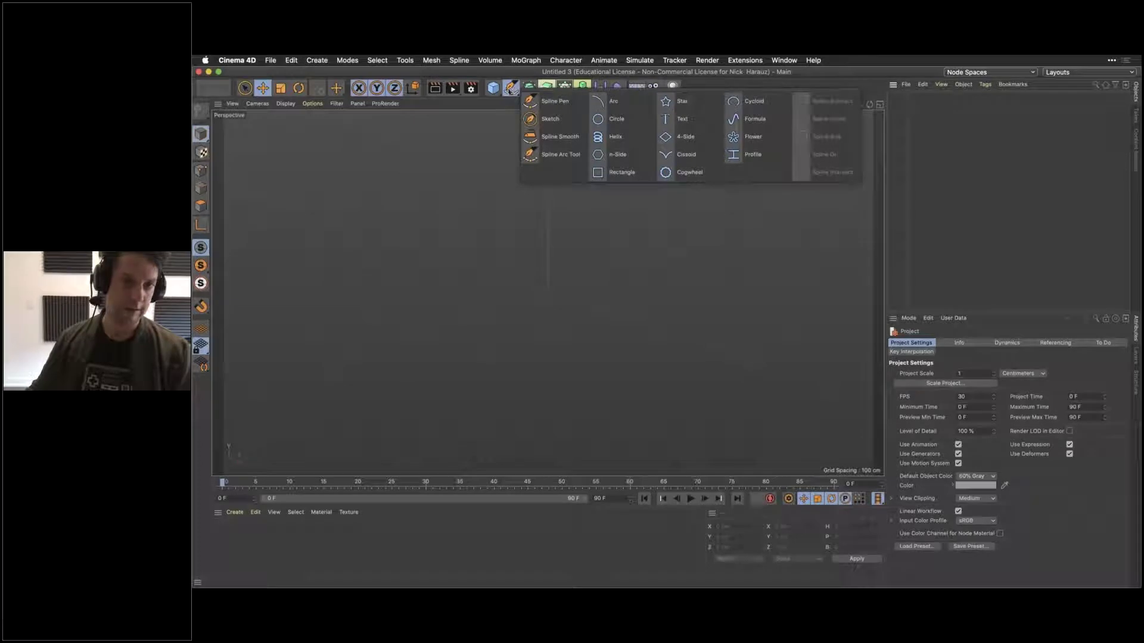
pyautogui.click(607, 140)
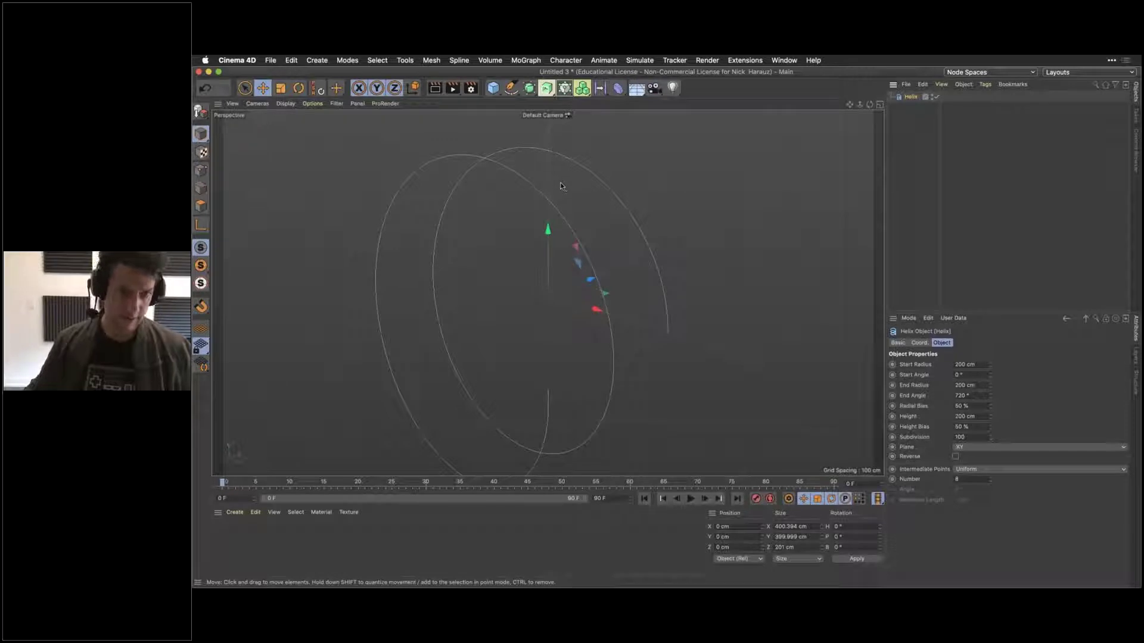
pyautogui.press('r')
pyautogui.moveTo(537, 188); pyautogui.dragTo(526, 255)
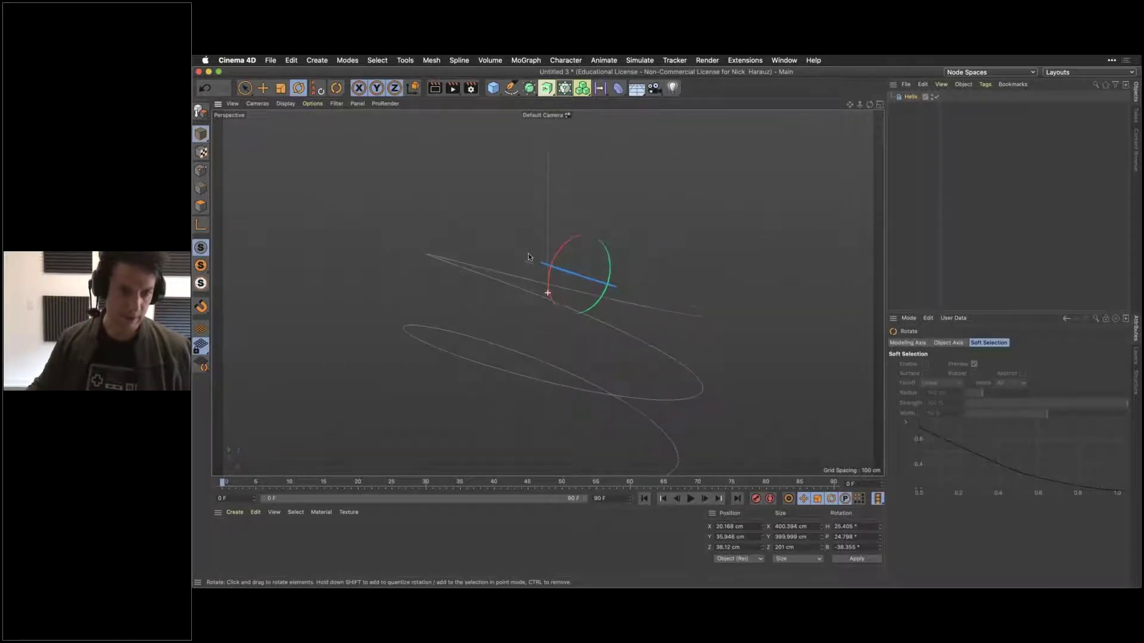
pyautogui.moveTo(590, 236); pyautogui.dragTo(554, 247)
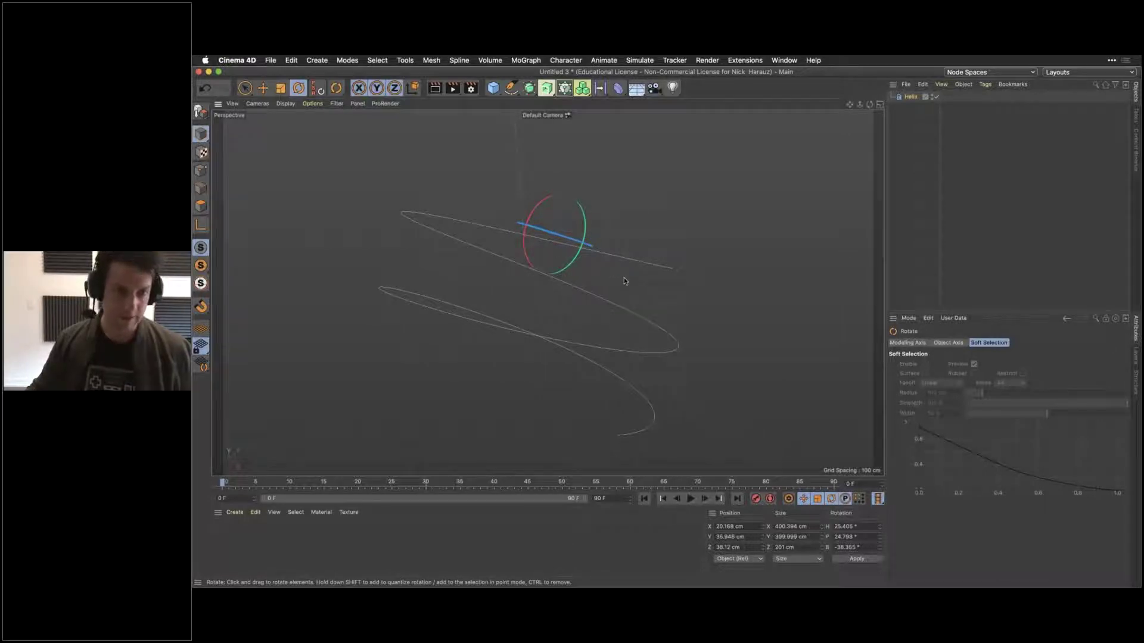
# Step: Give the Helix Start Angle 580°, End Radius 70 cm and End Angle 3666°
pyautogui.click(910, 96)
pyautogui.moveTo(676, 179); pyautogui.dragTo(683, 195)
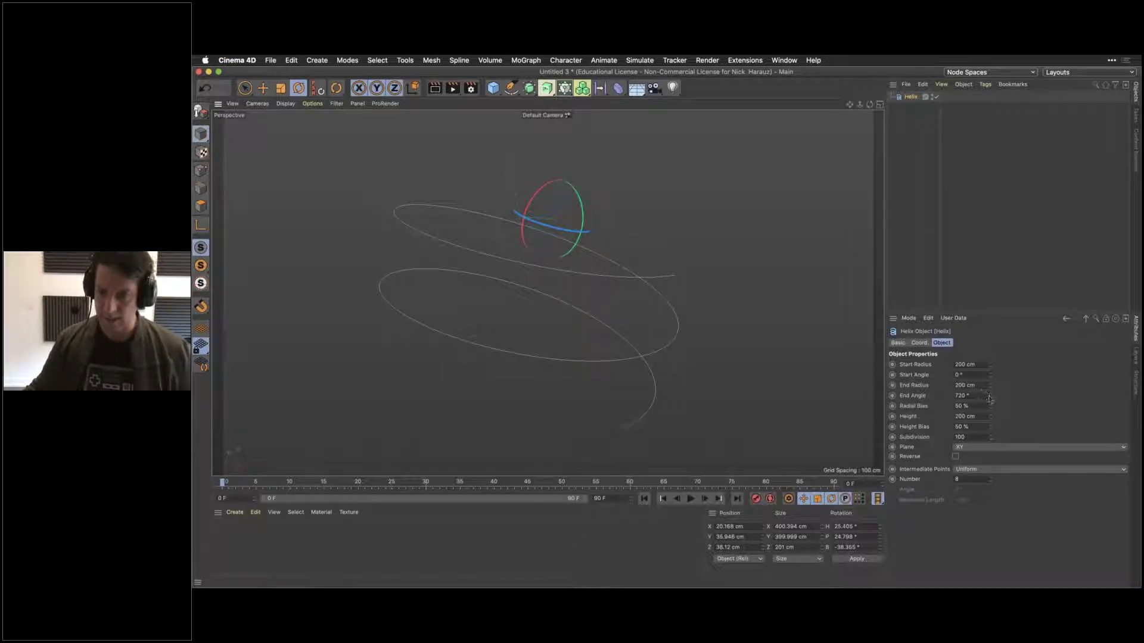
pyautogui.moveTo(991, 399); pyautogui.dragTo(992, 394)
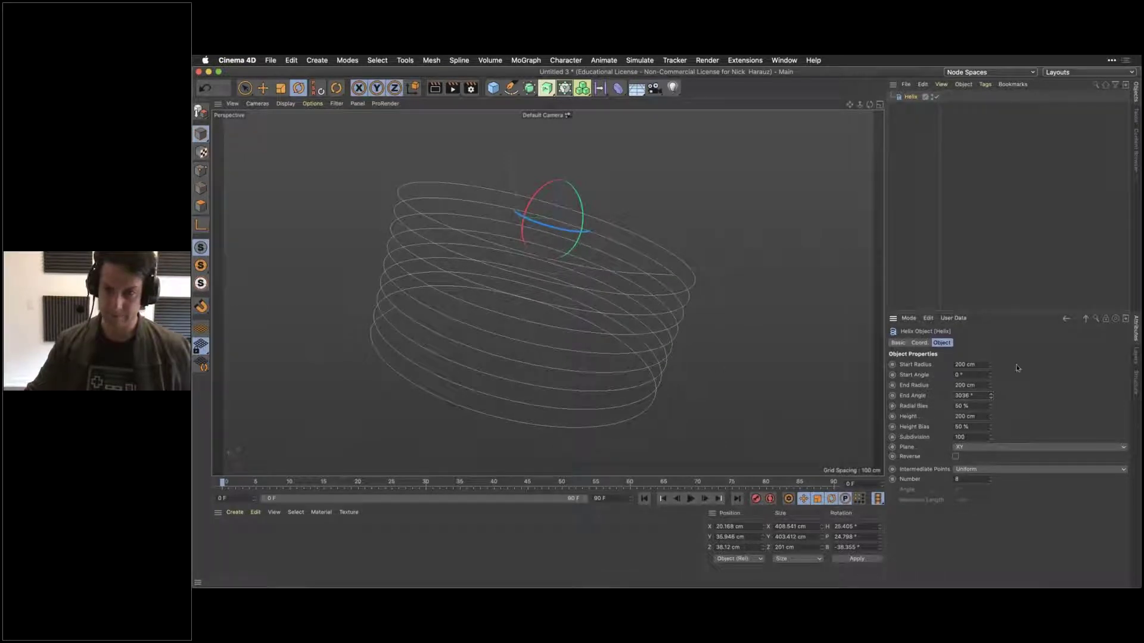
pyautogui.moveTo(991, 376); pyautogui.dragTo(988, 374)
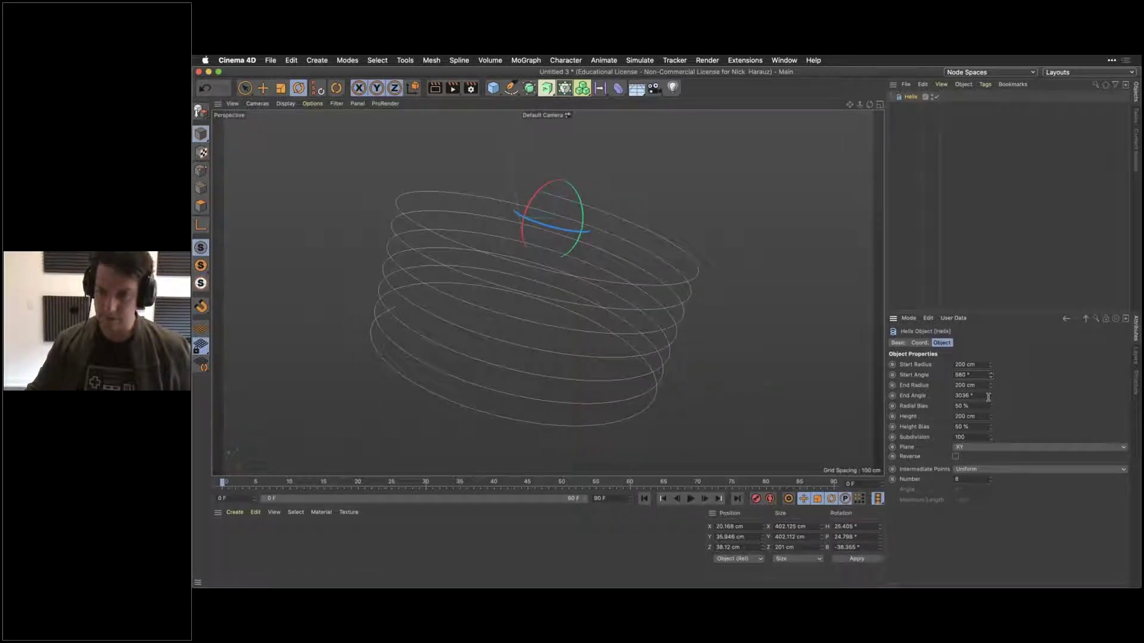
pyautogui.moveTo(990, 397); pyautogui.dragTo(991, 387)
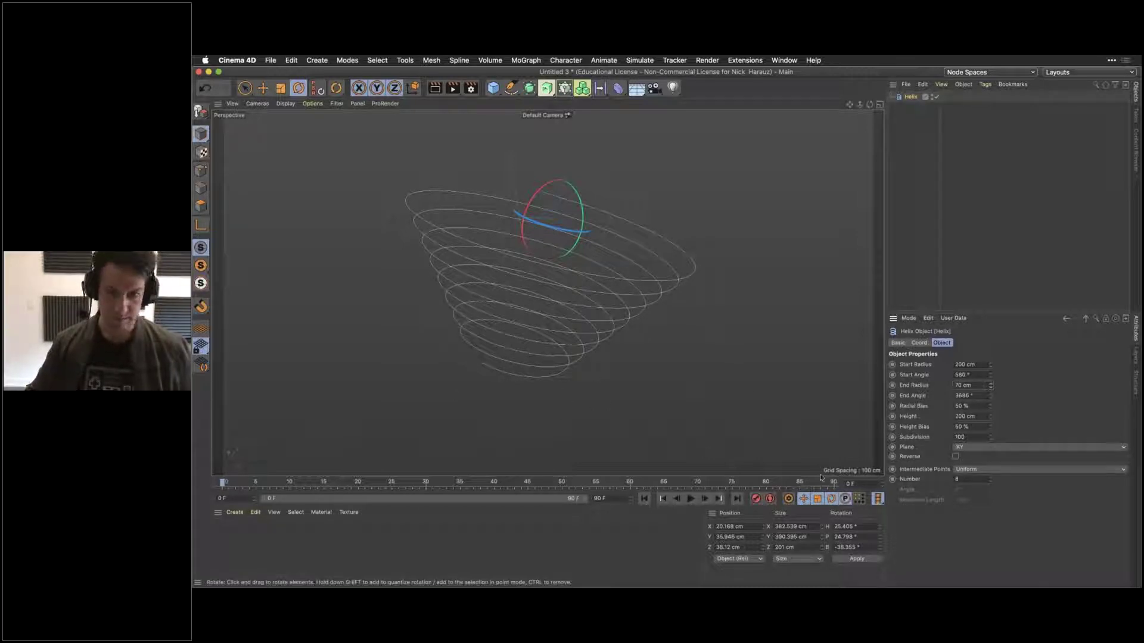
# Step: Play the helix animation, then stop and return to frame 0
pyautogui.press('F8')
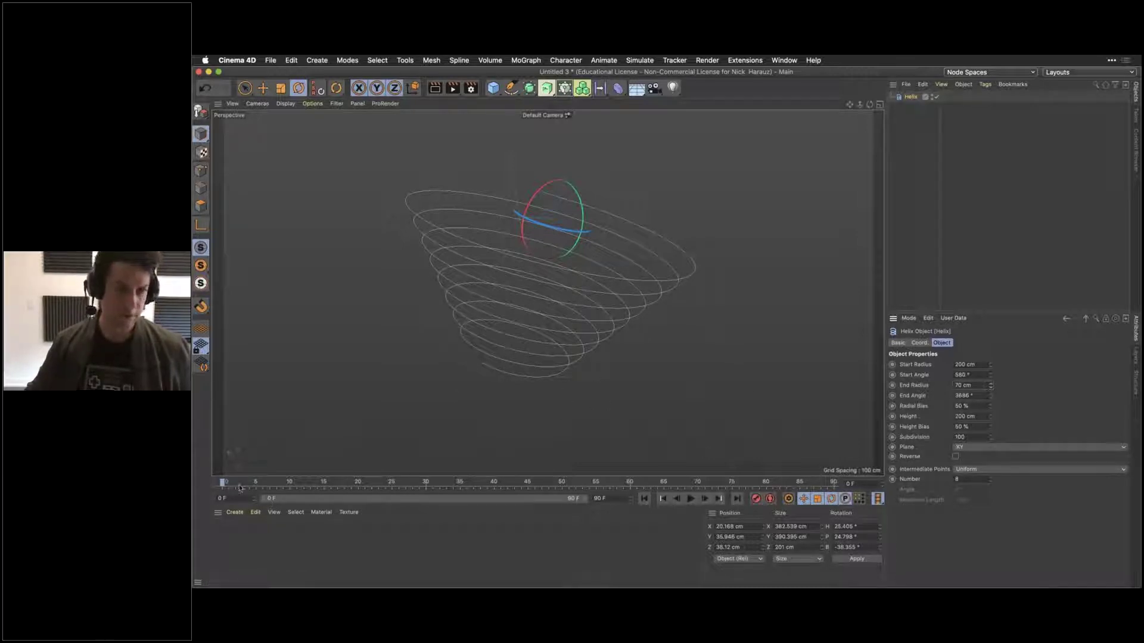
pyautogui.press('F8')
pyautogui.hotkey('shift', 'f')
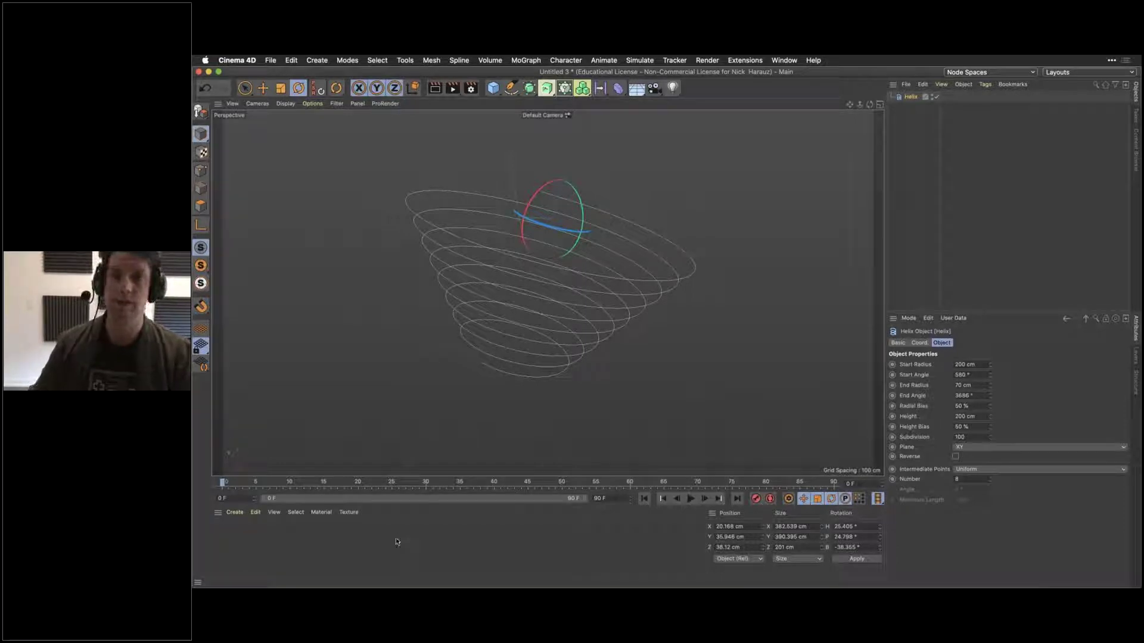
# Step: Add a Light and attach an Align to Spline animation tag to it
pyautogui.click(672, 87)
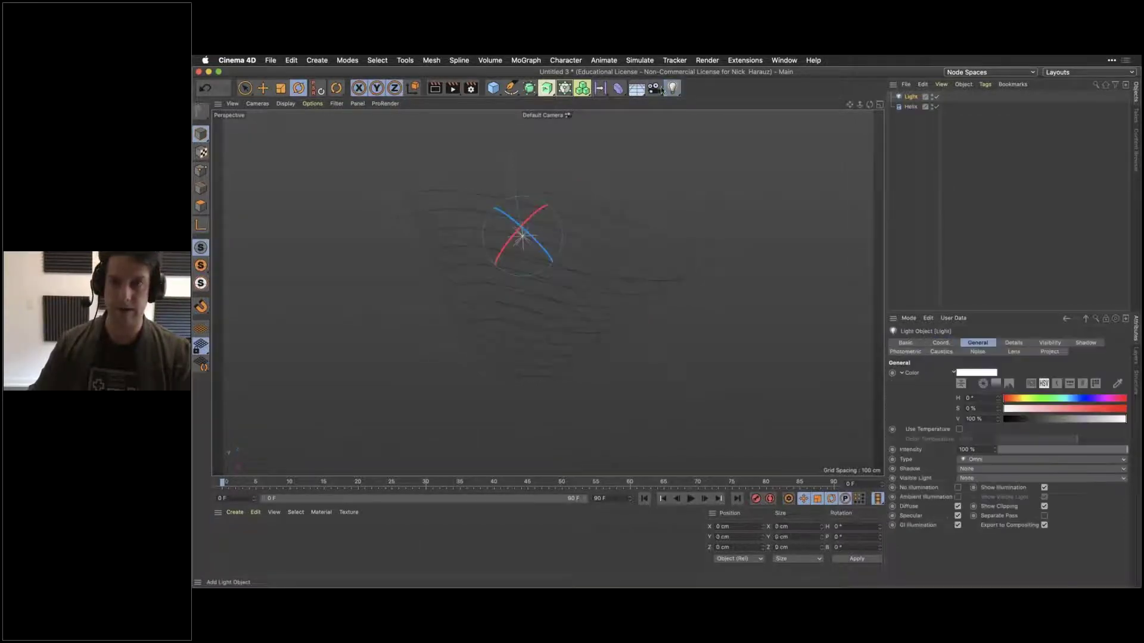
pyautogui.rightClick(911, 98)
pyautogui.moveTo(945, 105)
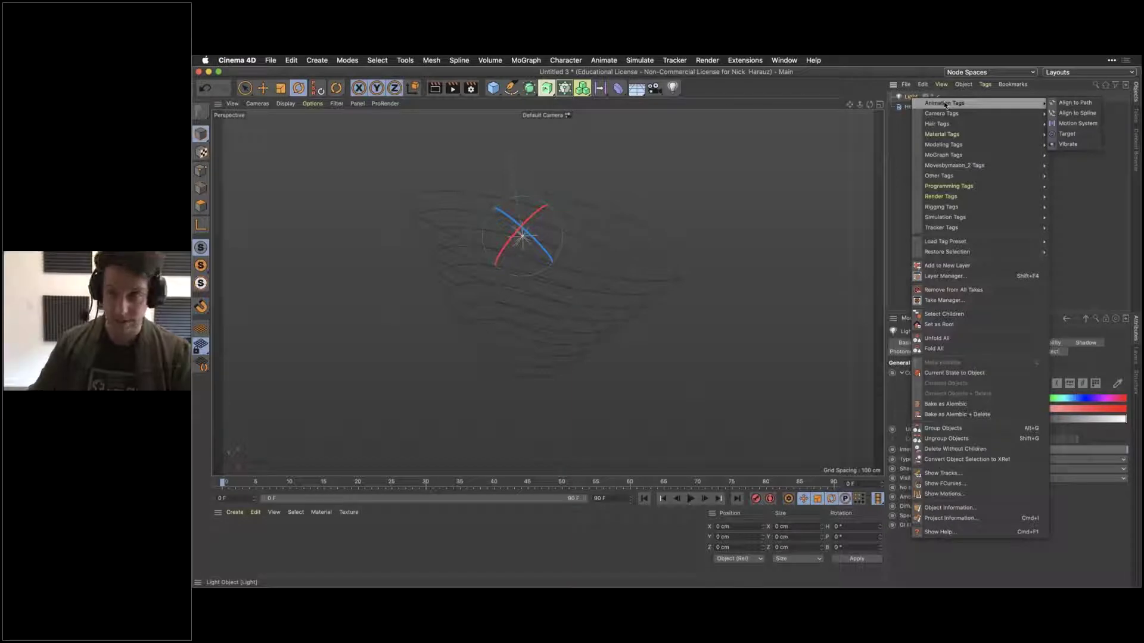
pyautogui.click(1083, 117)
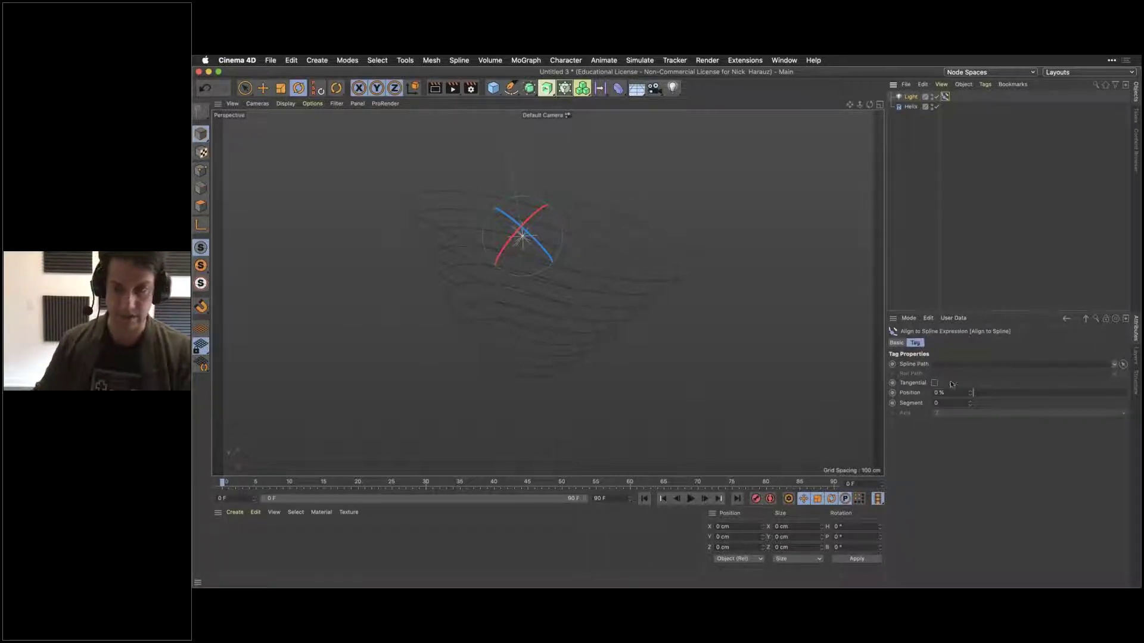
# Step: Set the Helix as the Align to Spline path and test sliding the light along it
pyautogui.moveTo(912, 110); pyautogui.dragTo(969, 364)
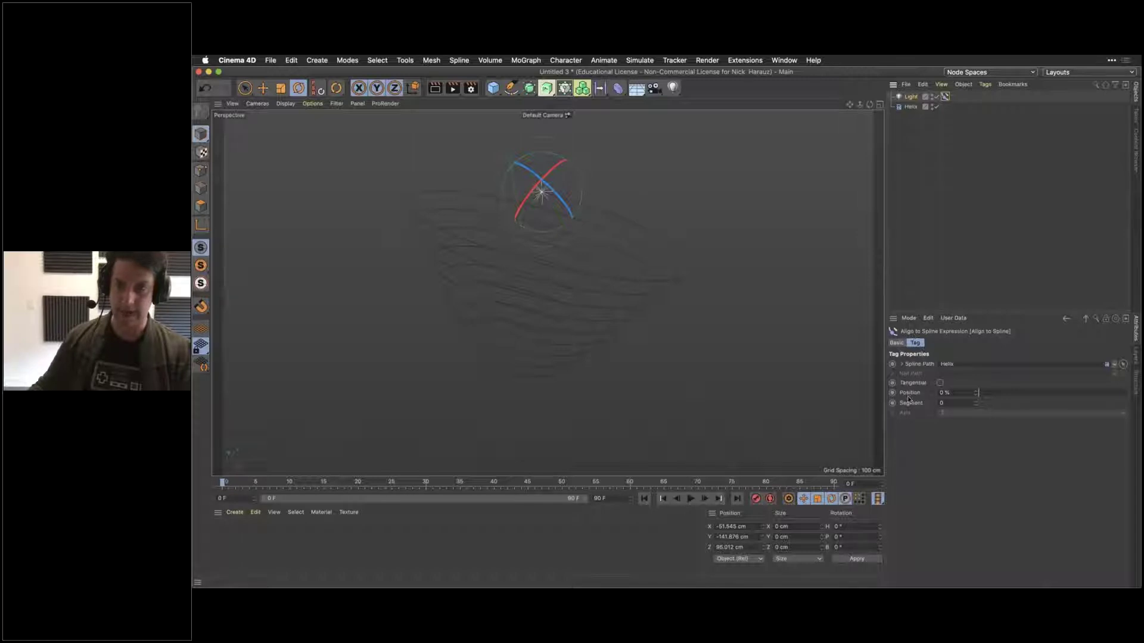
pyautogui.moveTo(982, 397); pyautogui.dragTo(1051, 397)
pyautogui.moveTo(1079, 397); pyautogui.dragTo(911, 400)
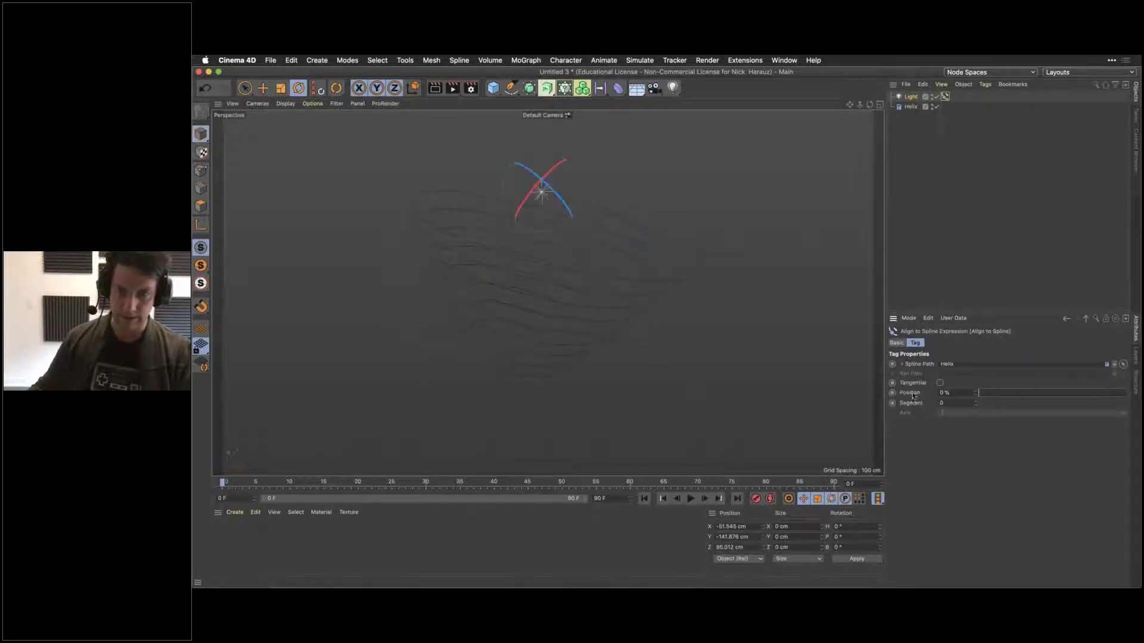
# Step: Set the animation end frame to 200 and extend the preview range to 200 F
pyautogui.click(615, 502)
pyautogui.write('200')
pyautogui.press('Return')
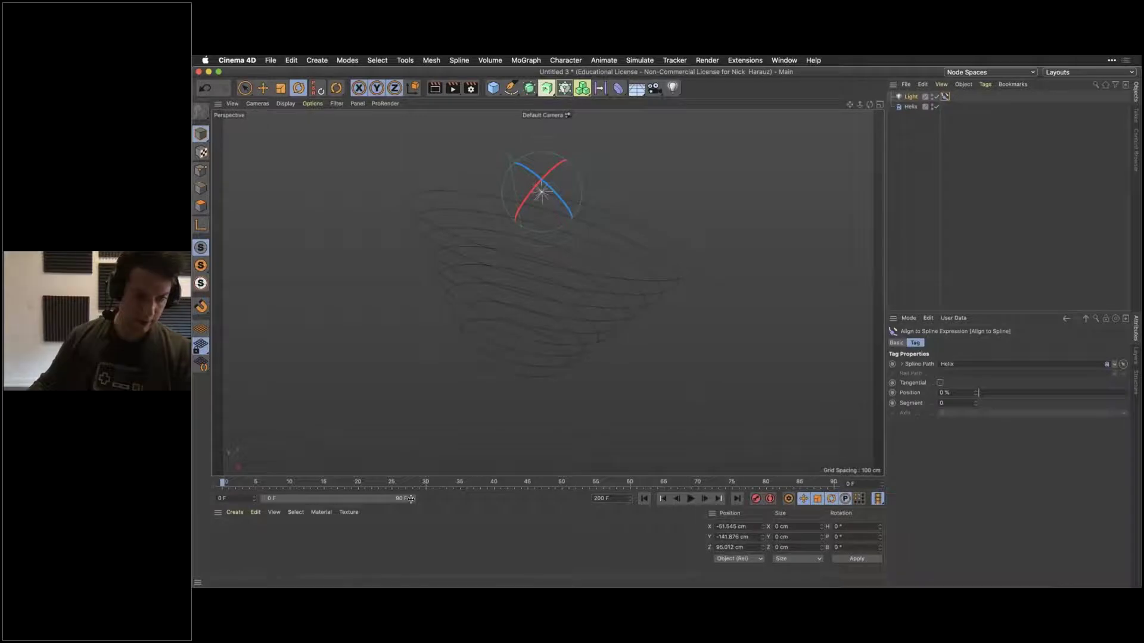
pyautogui.moveTo(410, 500); pyautogui.dragTo(587, 500)
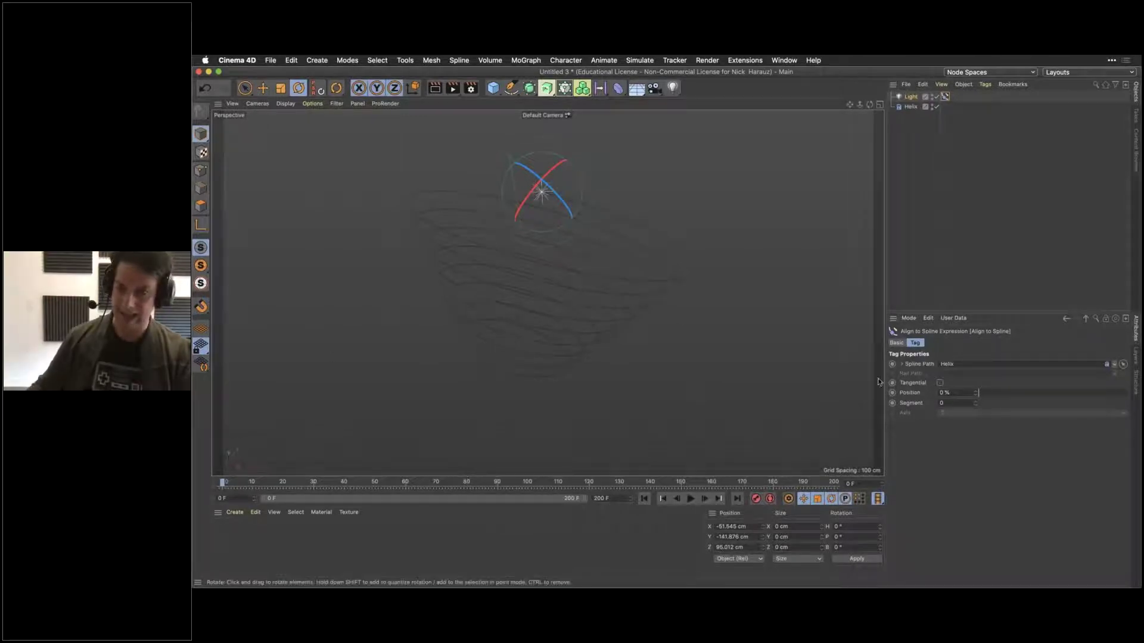
# Step: Keyframe the Align to Spline Position at 0 % on frame 0 and 100 % on frame 200
pyautogui.click(892, 393)
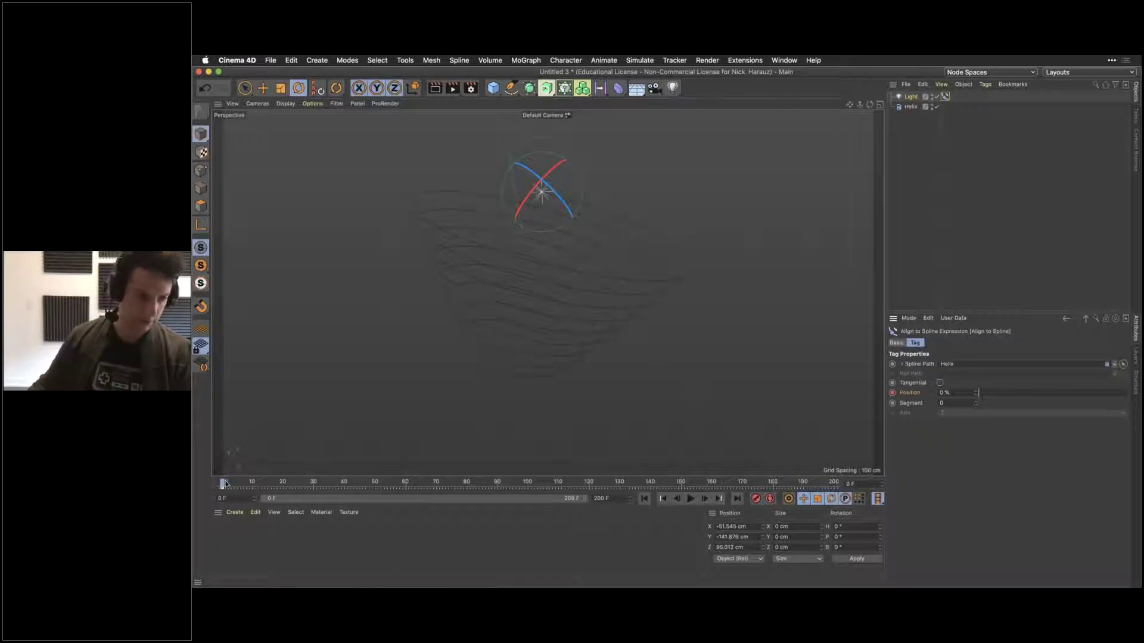
pyautogui.click(834, 483)
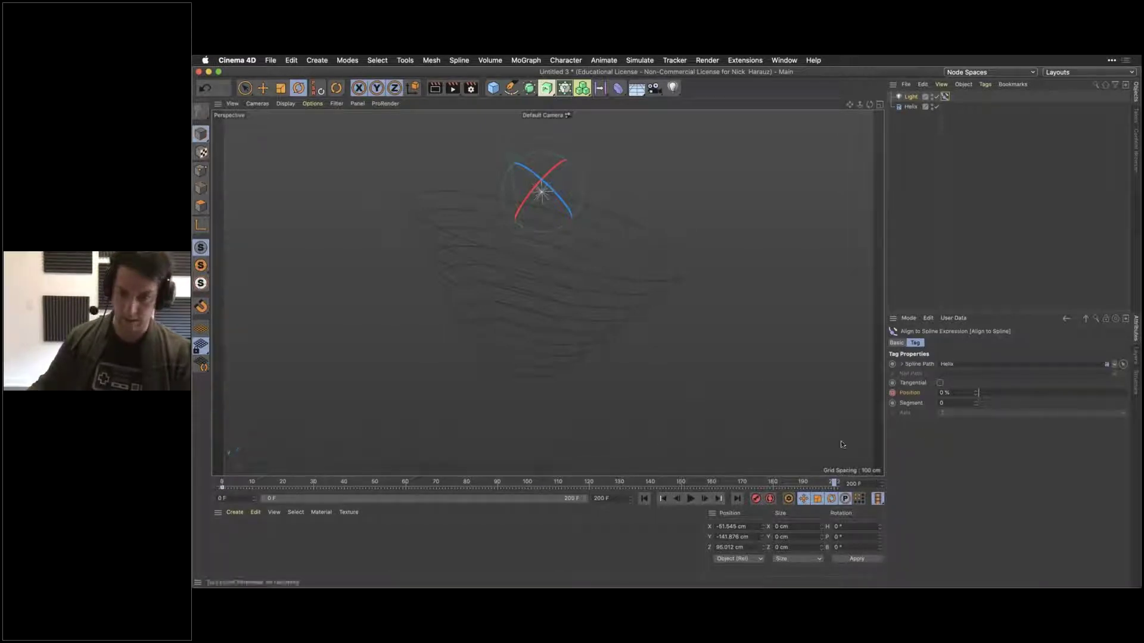
pyautogui.doubleClick(946, 393)
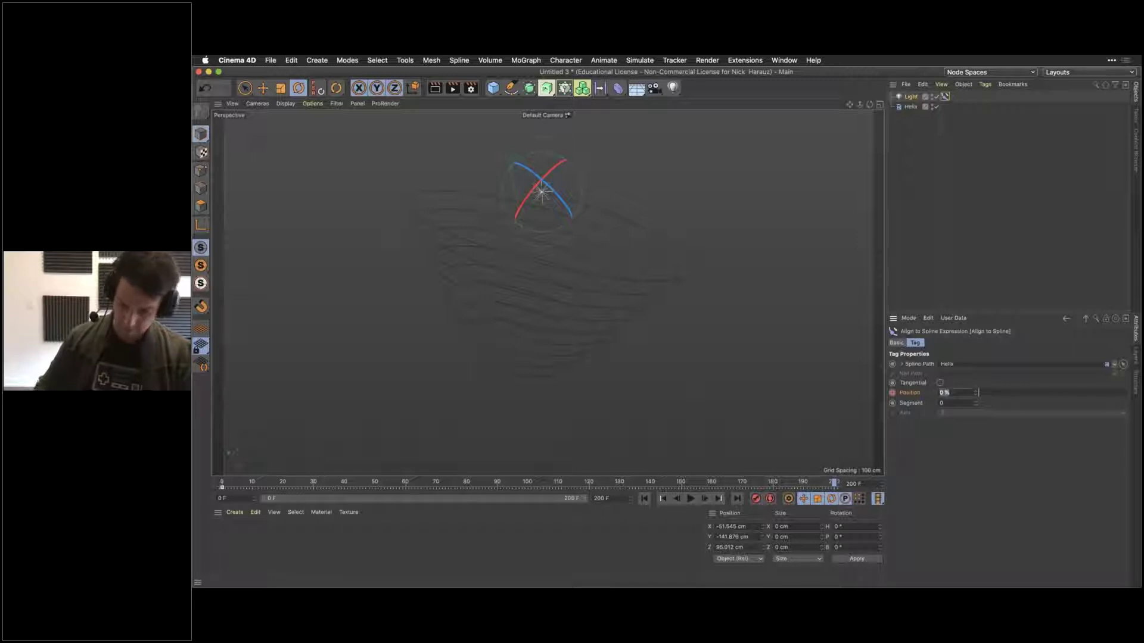
pyautogui.press('Return')
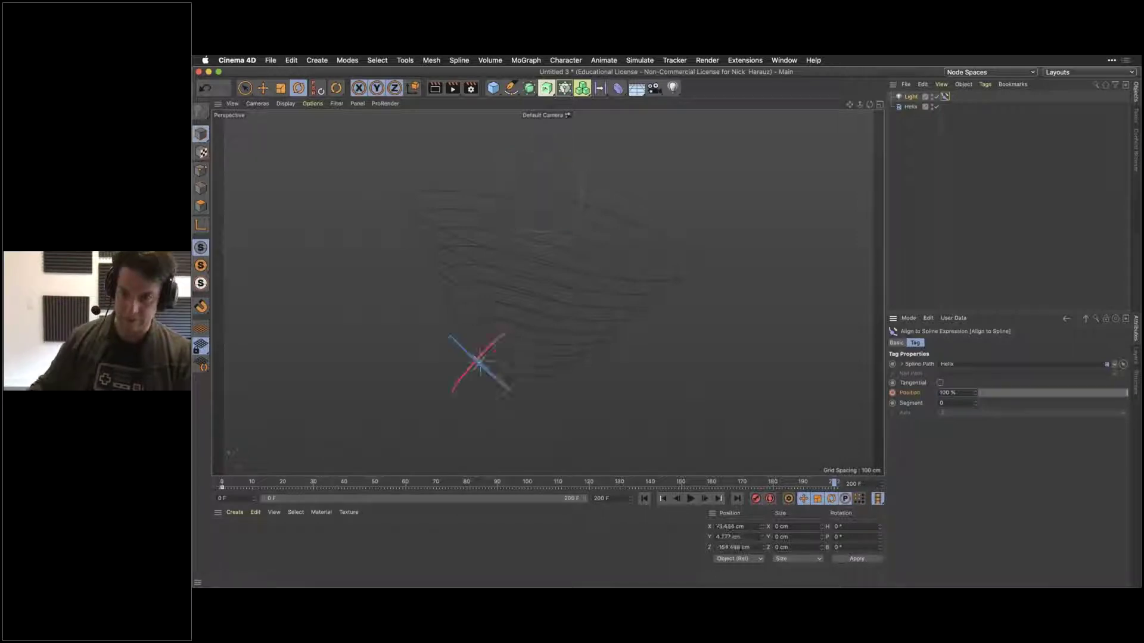
pyautogui.click(893, 393)
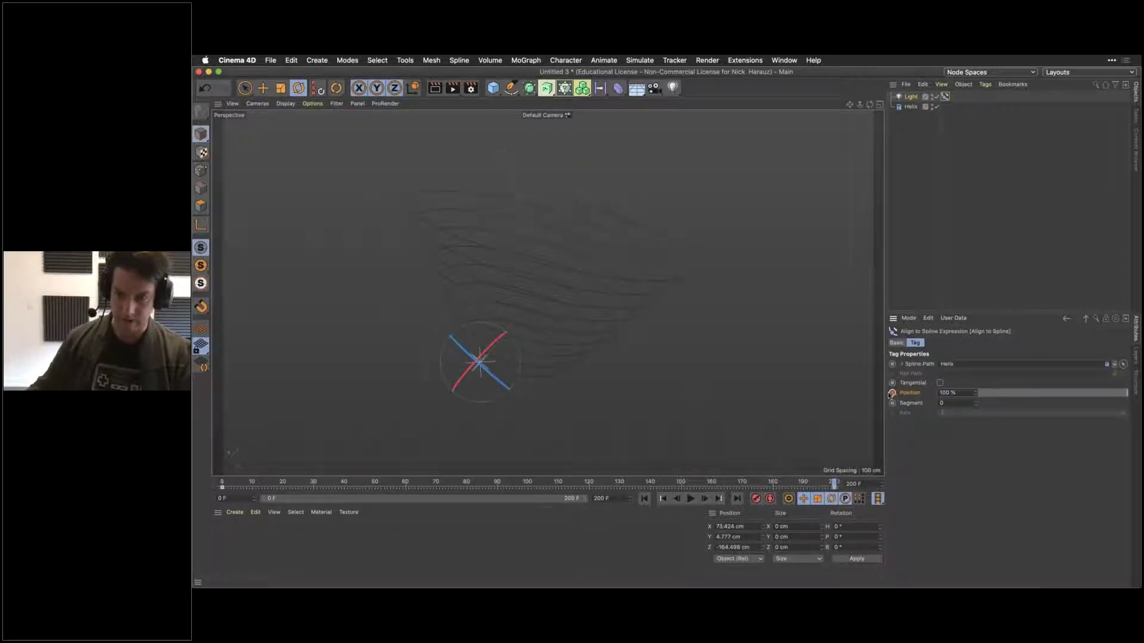
# Step: Play back the light travelling along the helix, then stop playback
pyautogui.press('F8')
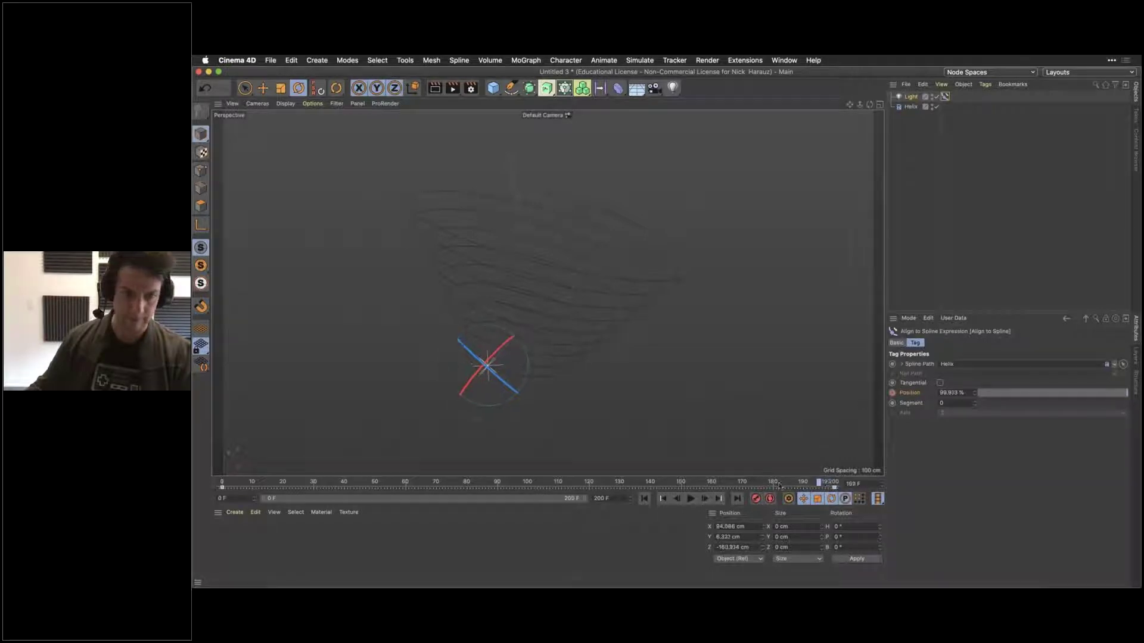
pyautogui.click(690, 499)
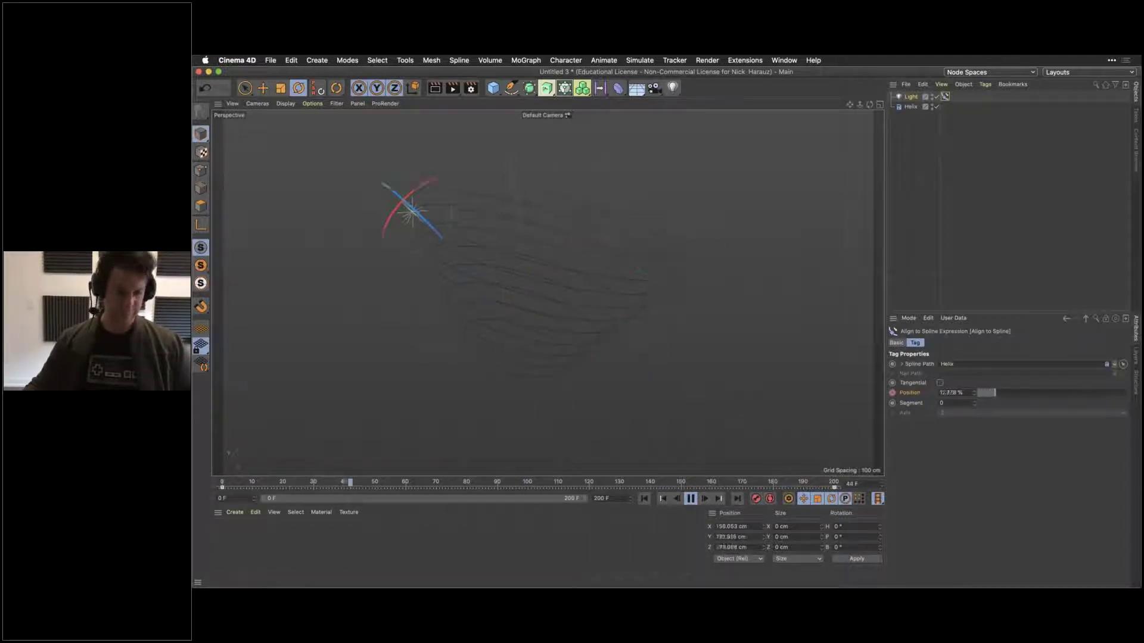
pyautogui.press('space')
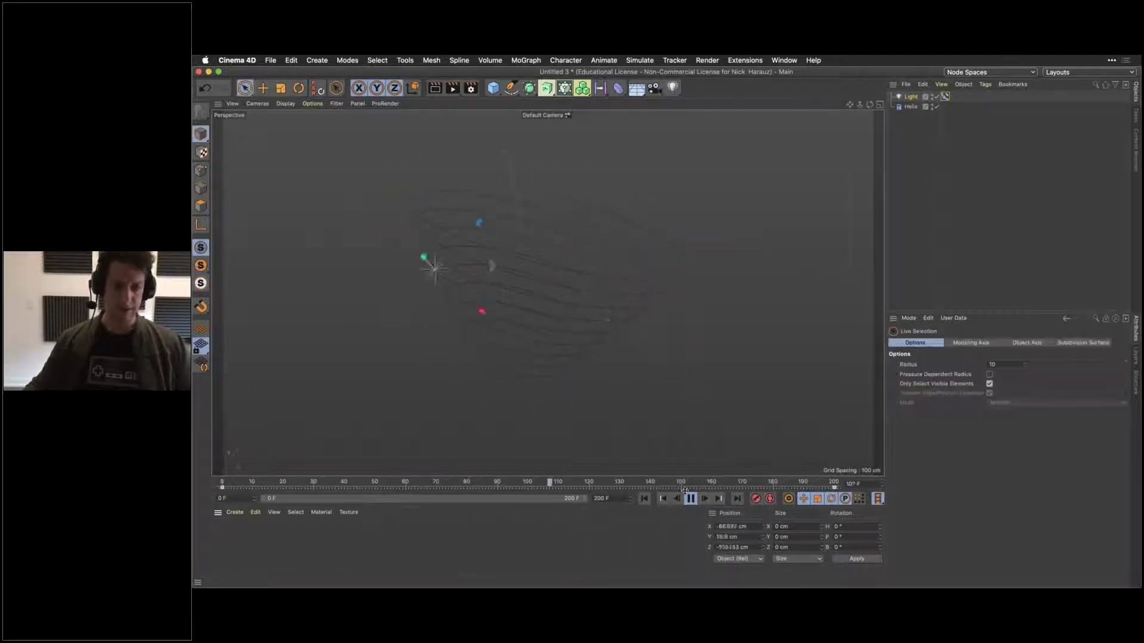
# Step: Save the Cinema 4D scene as Helix.c4d inside a newly created Desktop folder
pyautogui.press('F8')
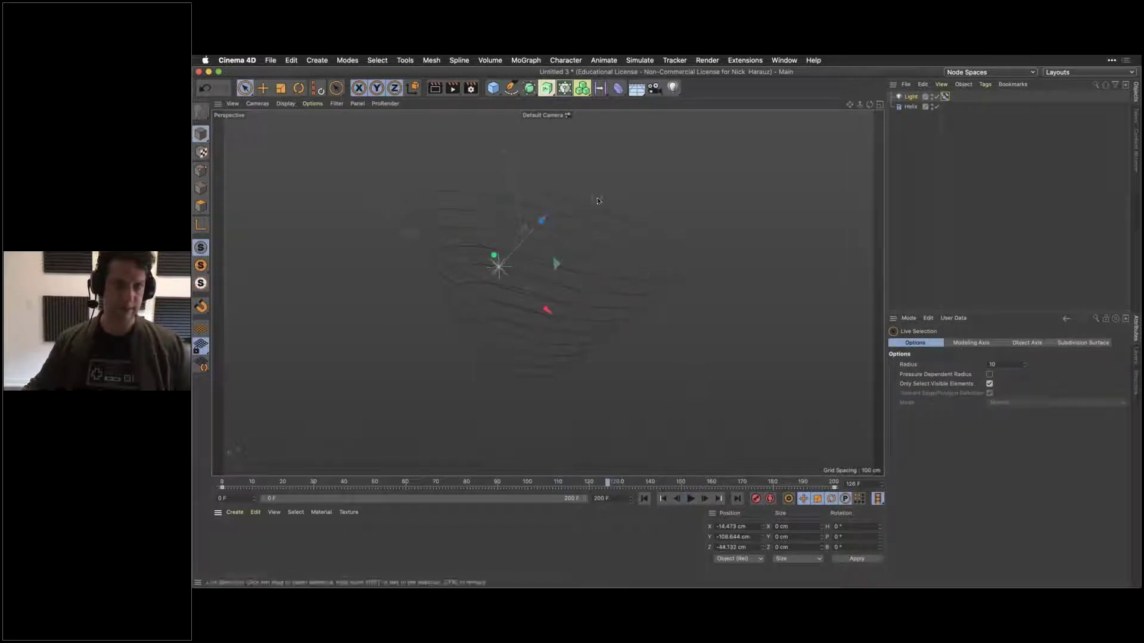
pyautogui.press('super+s')
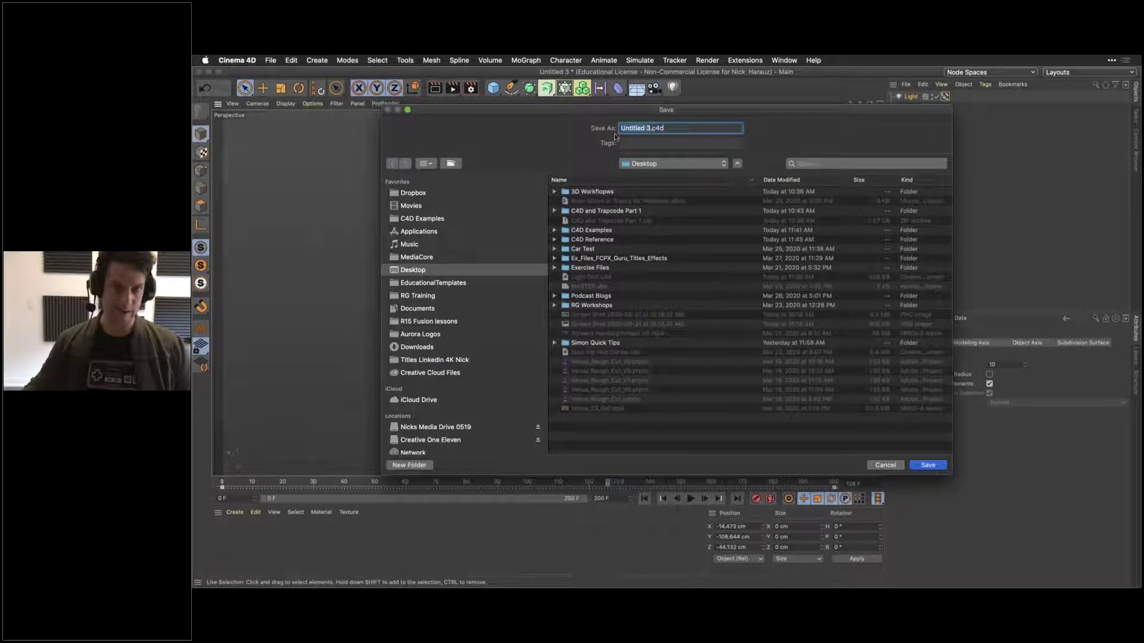
pyautogui.write('Helix')
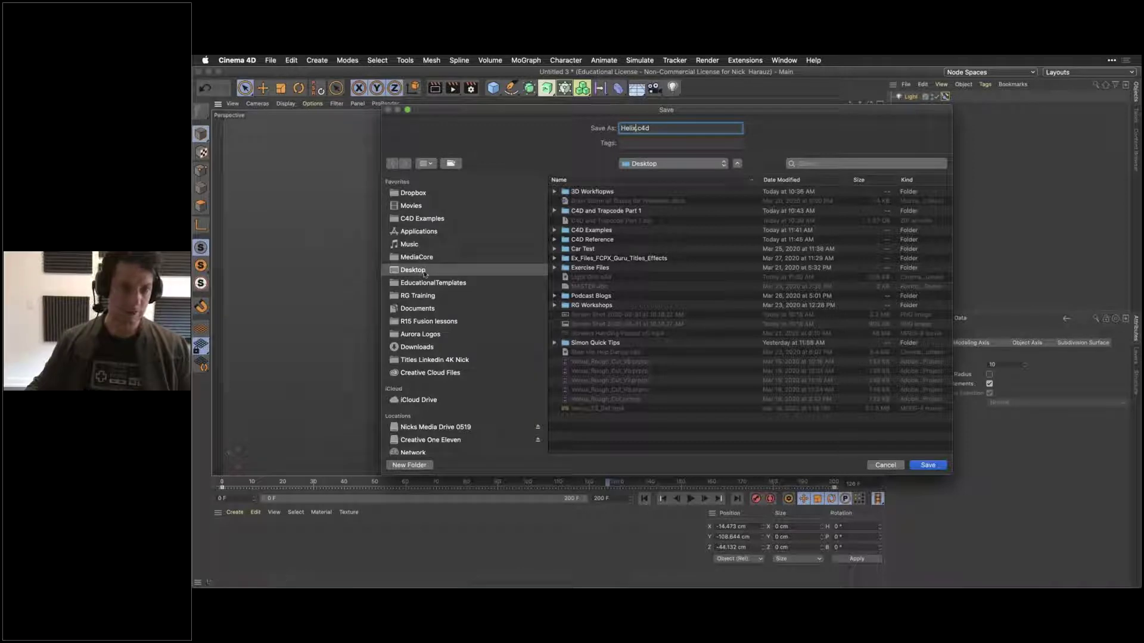
pyautogui.click(409, 465)
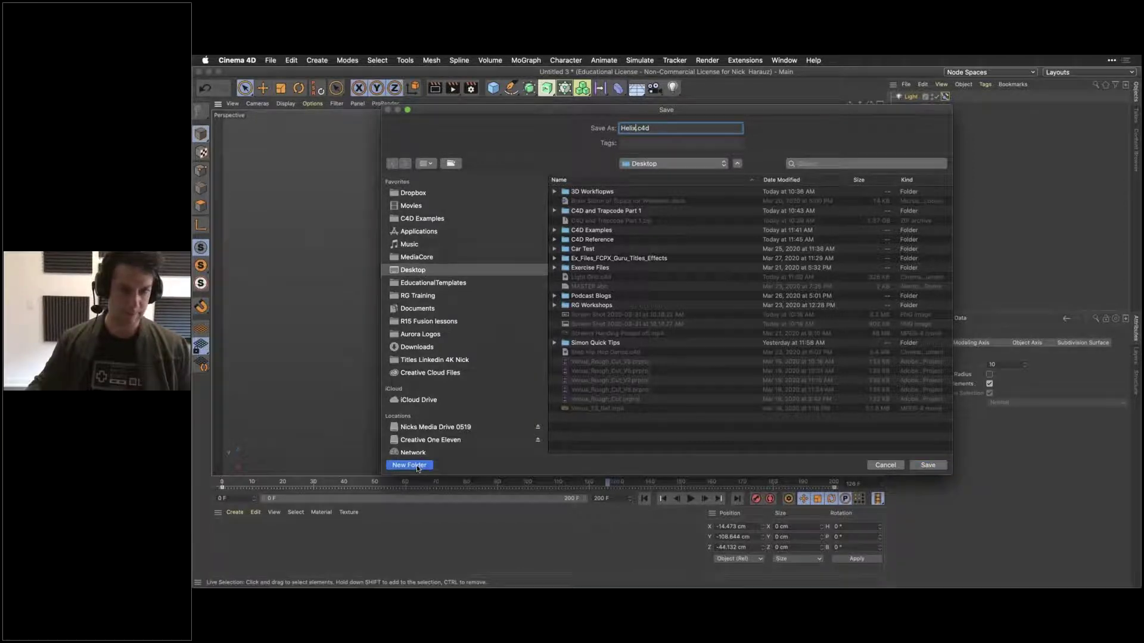
pyautogui.write('Helix')
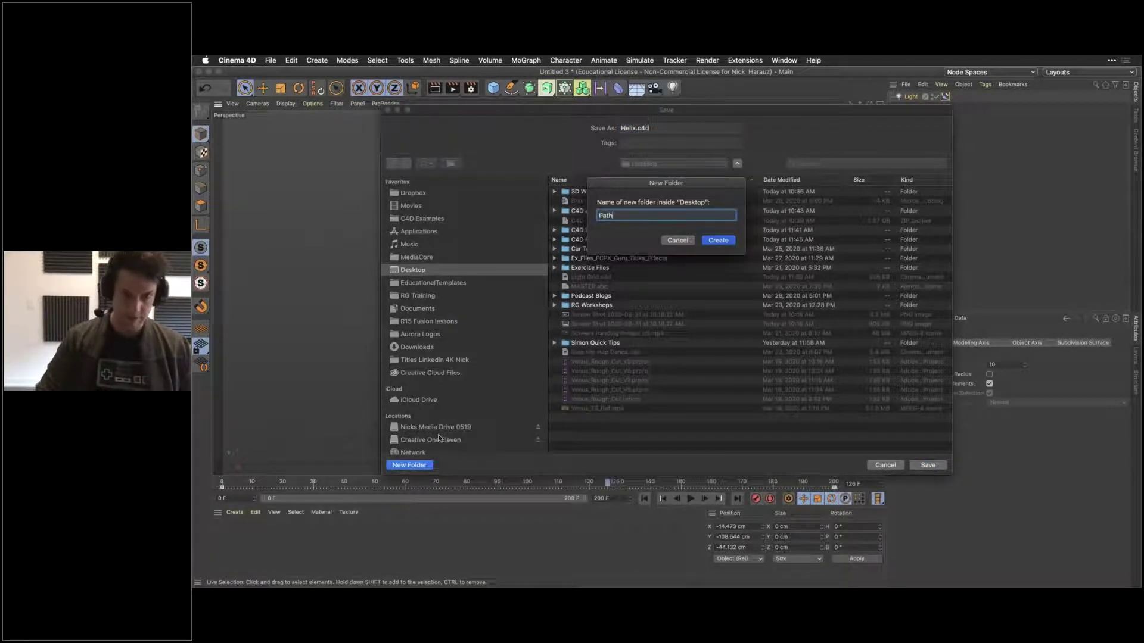
pyautogui.press('Return')
pyautogui.click(928, 465)
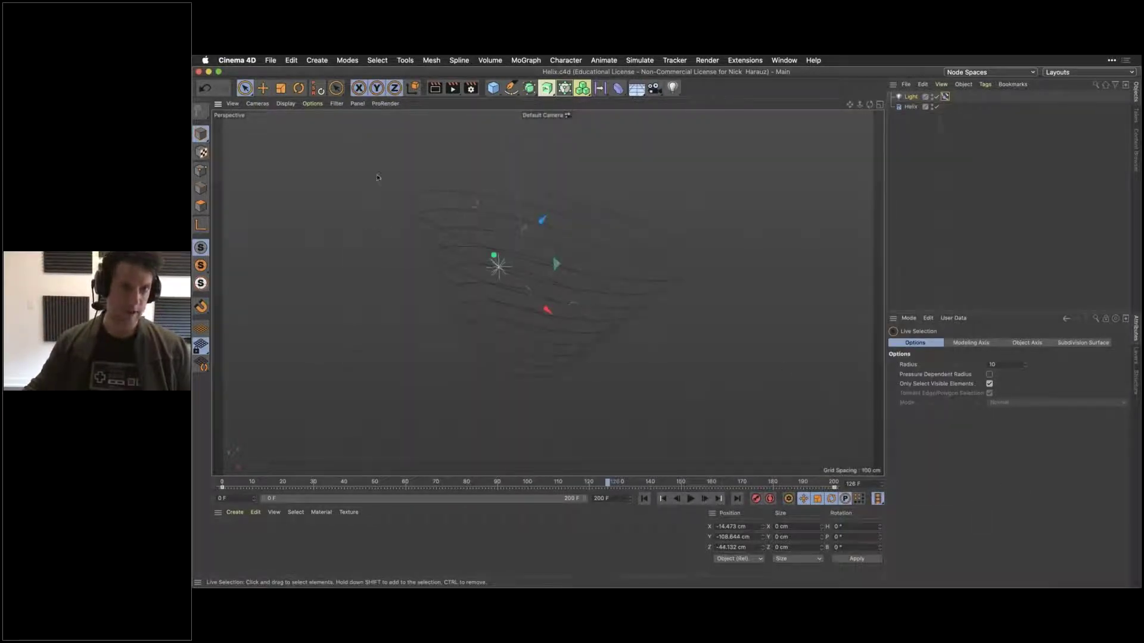
# Step: Set the Render Settings output preset to HDTV 1080 29.97 (1920 × 1080)
pyautogui.click(470, 88)
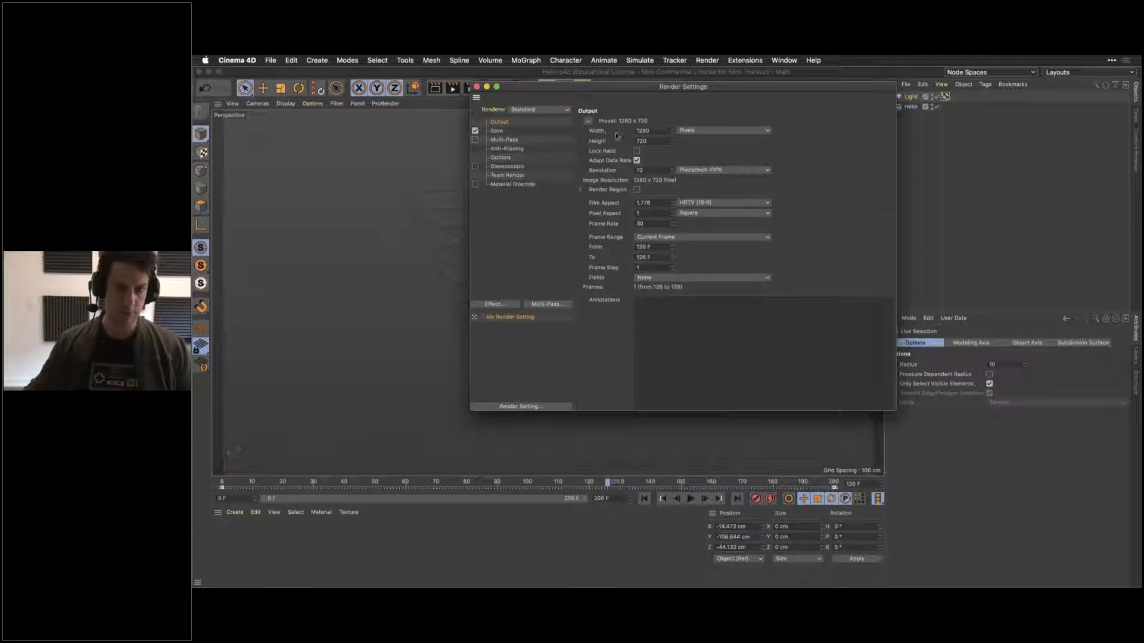
pyautogui.click(589, 123)
pyautogui.moveTo(597, 152)
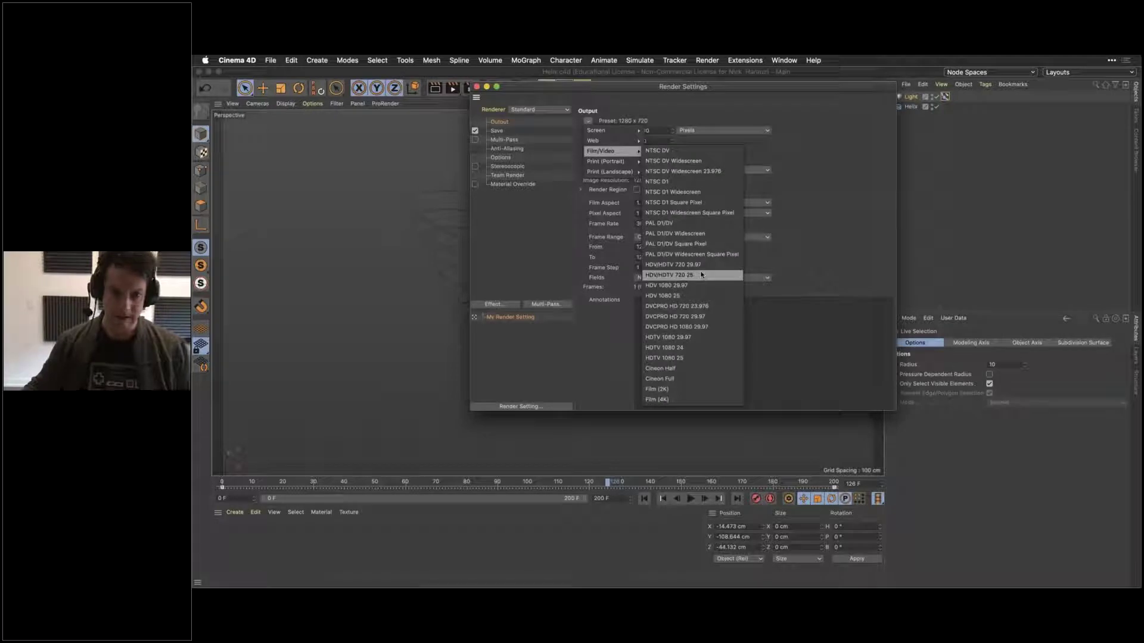
pyautogui.click(704, 339)
pyautogui.click(477, 88)
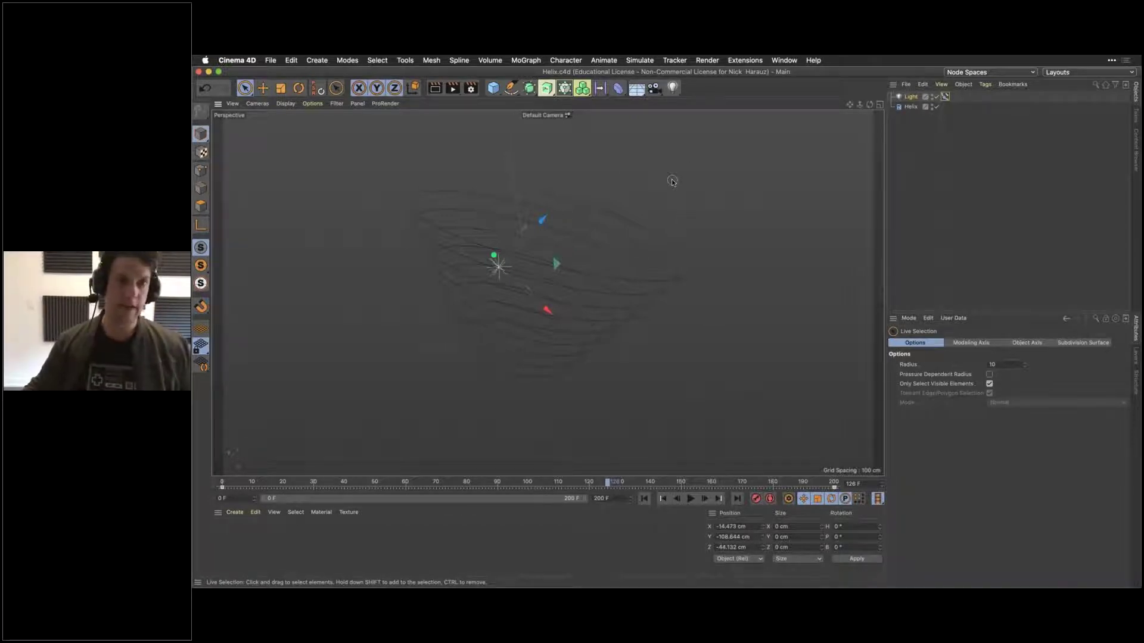
pyautogui.click(471, 89)
# Step: Enable Compositing Project File saving and set the frame range to All Frames (0–200)
pyautogui.click(497, 130)
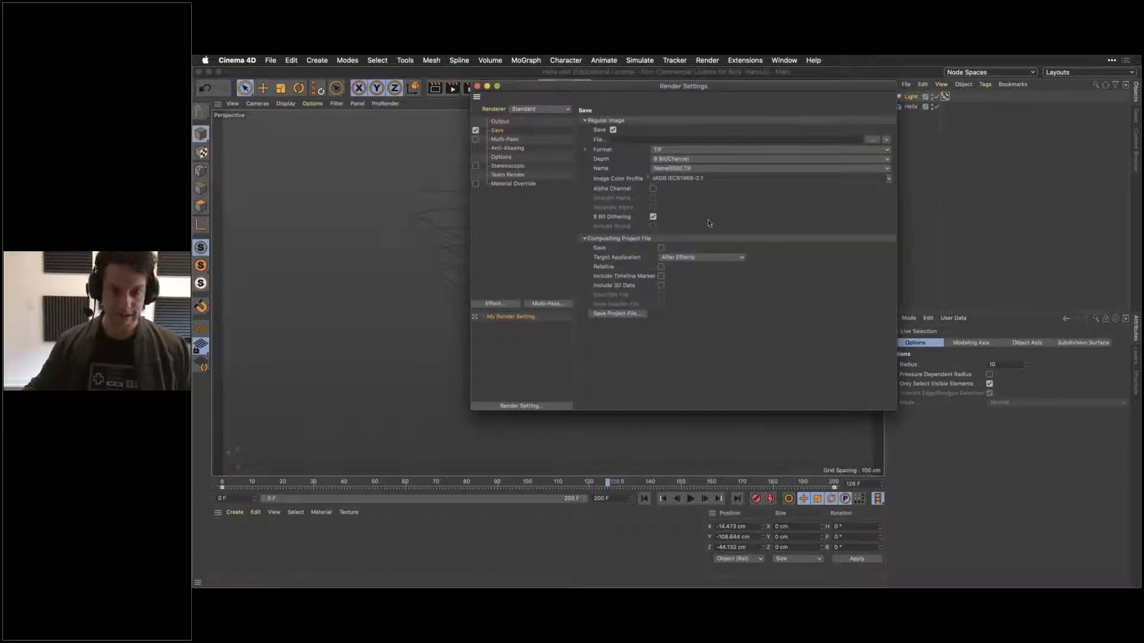
pyautogui.click(661, 249)
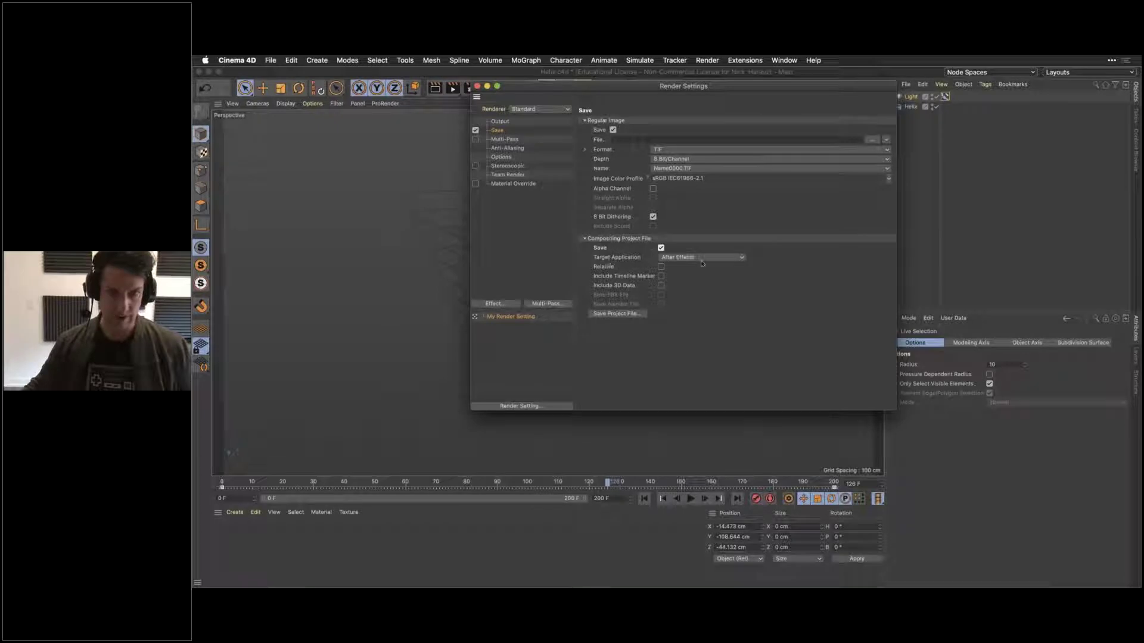
pyautogui.click(504, 122)
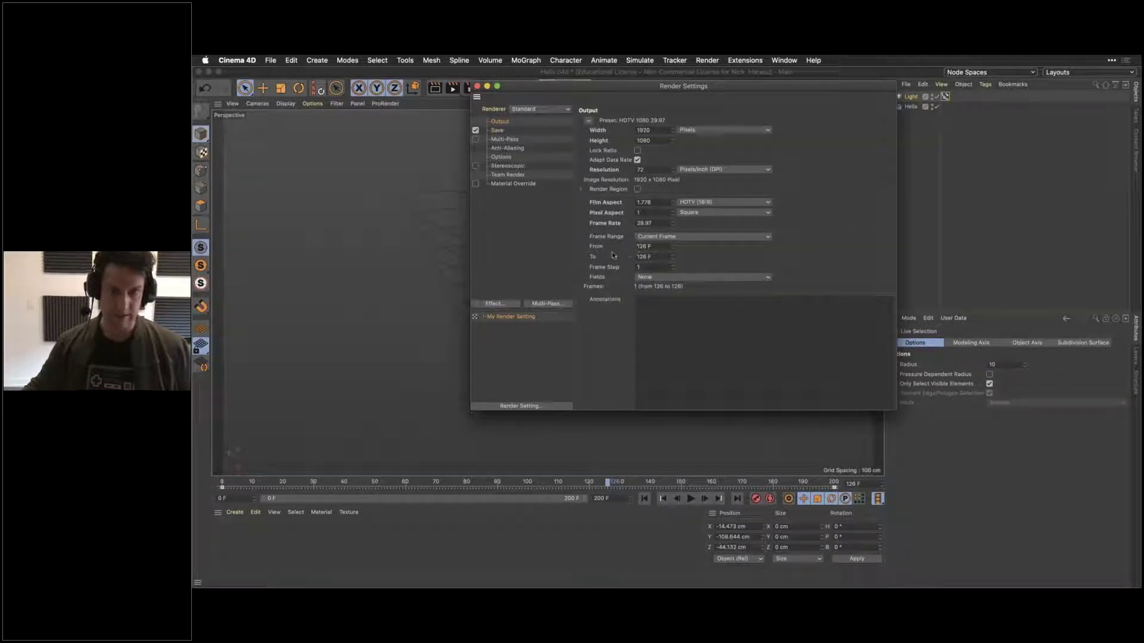
pyautogui.click(667, 238)
pyautogui.click(668, 246)
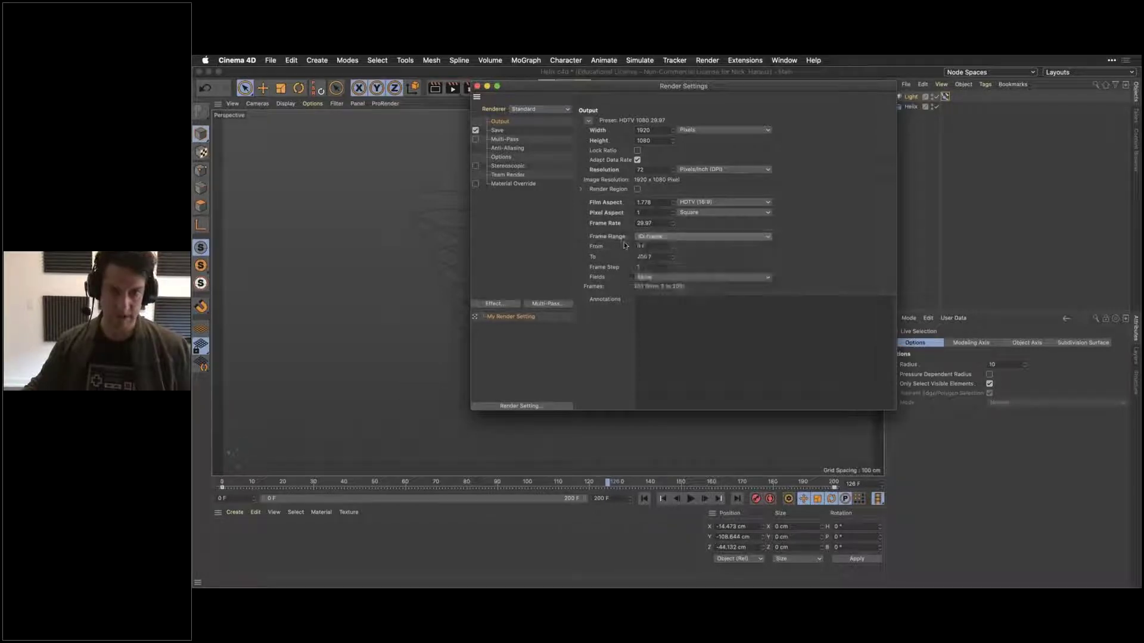
pyautogui.click(497, 131)
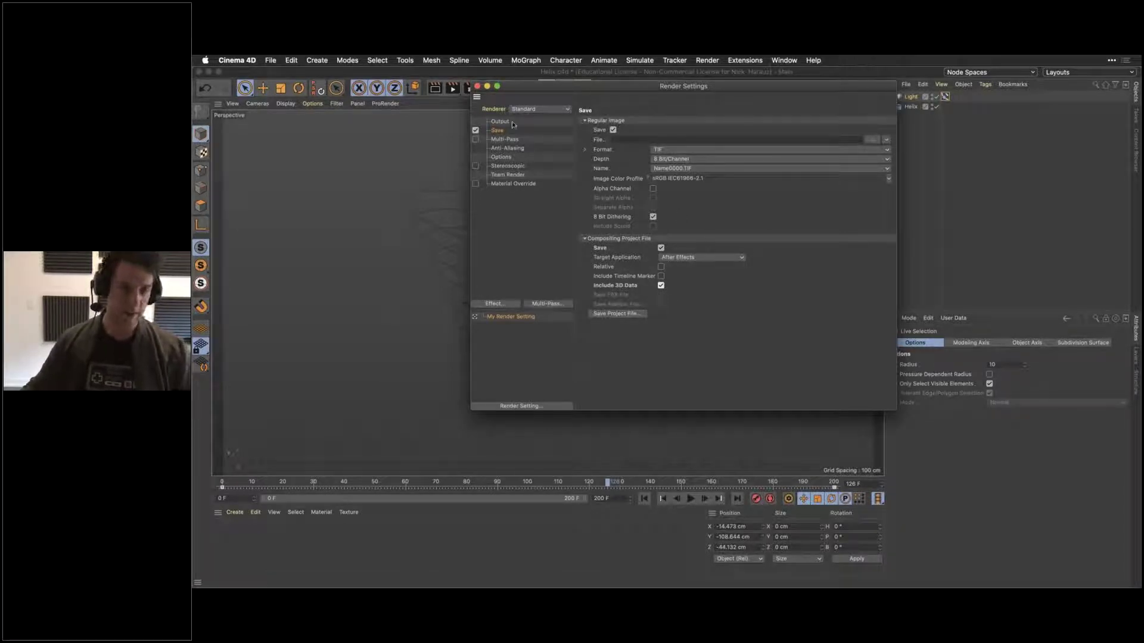
pyautogui.click(477, 89)
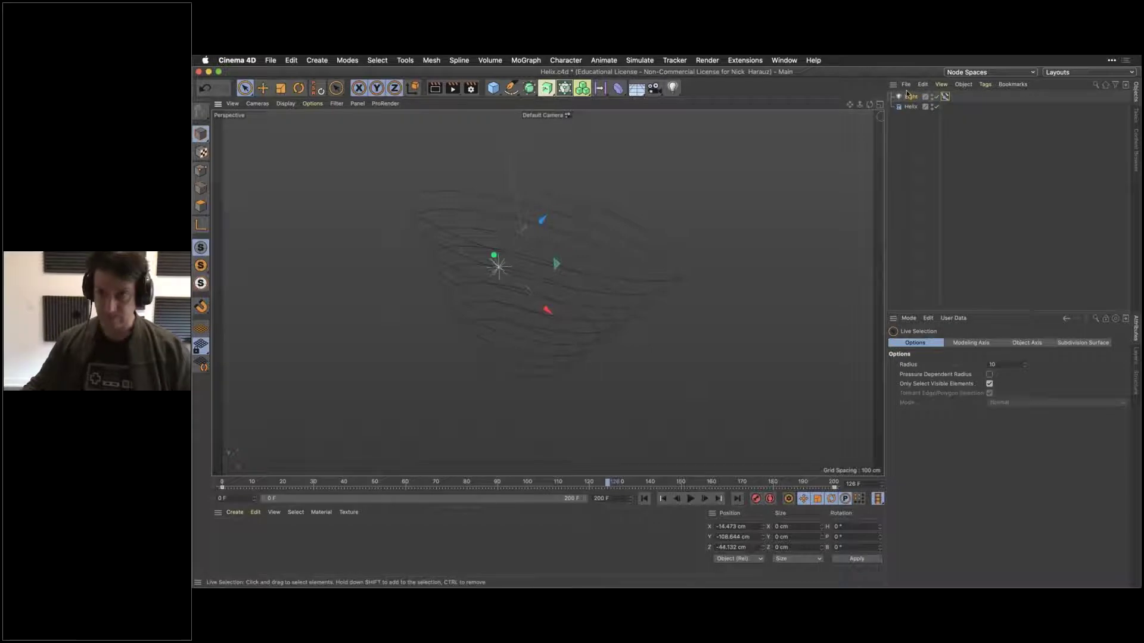
# Step: Bake the Light's Align to Spline motion into keyframes using Bake Objects in the Animation layout
pyautogui.click(945, 97)
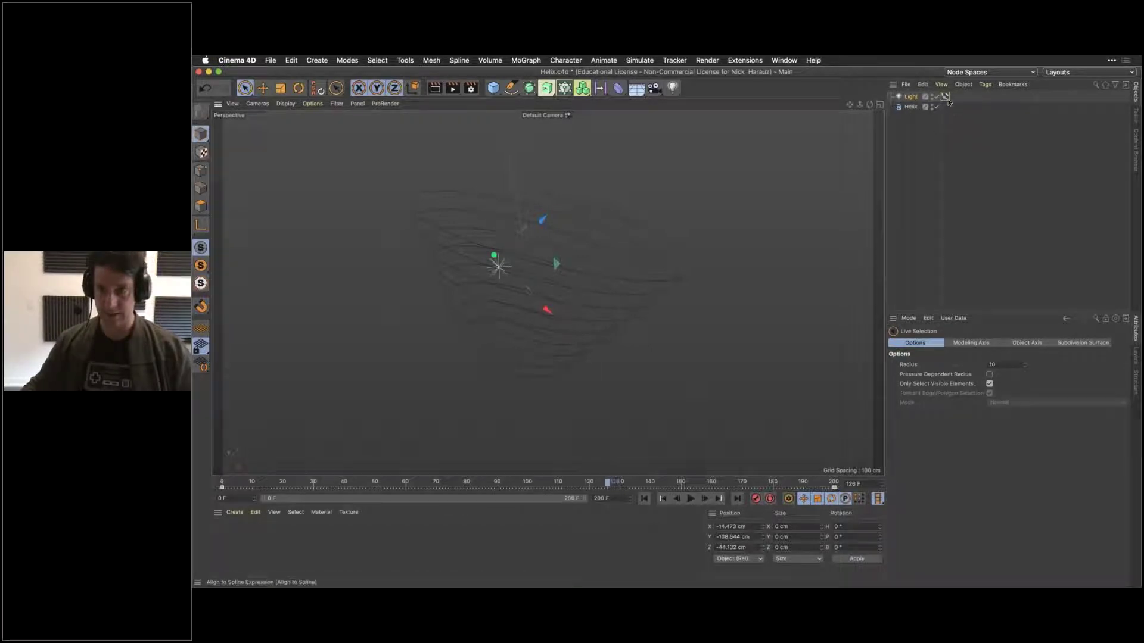
pyautogui.click(913, 98)
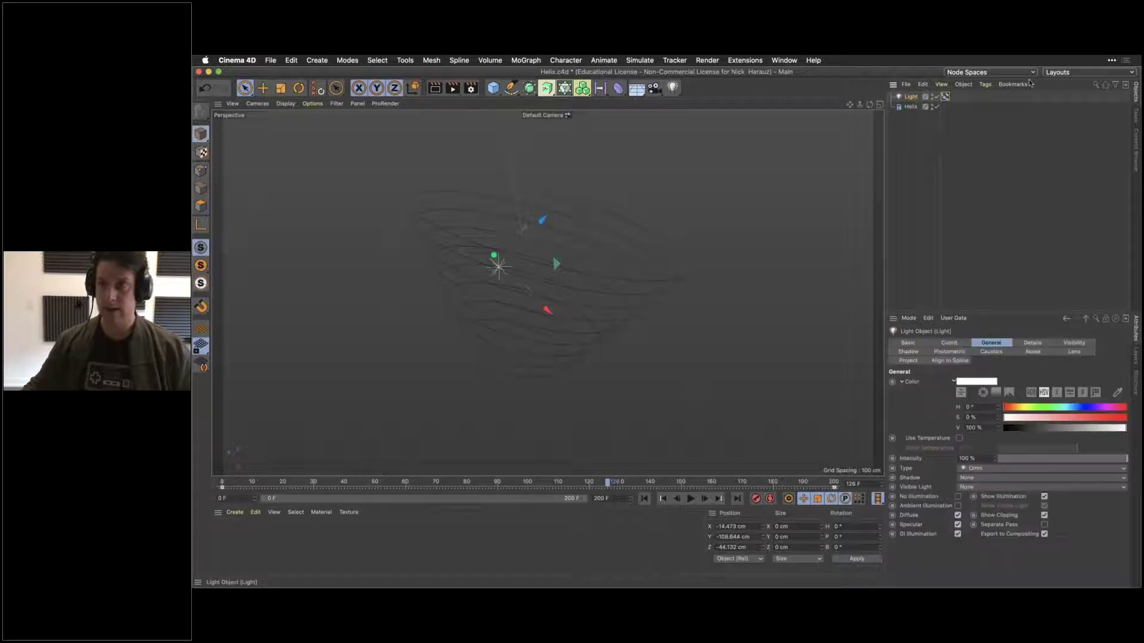
pyautogui.click(1056, 73)
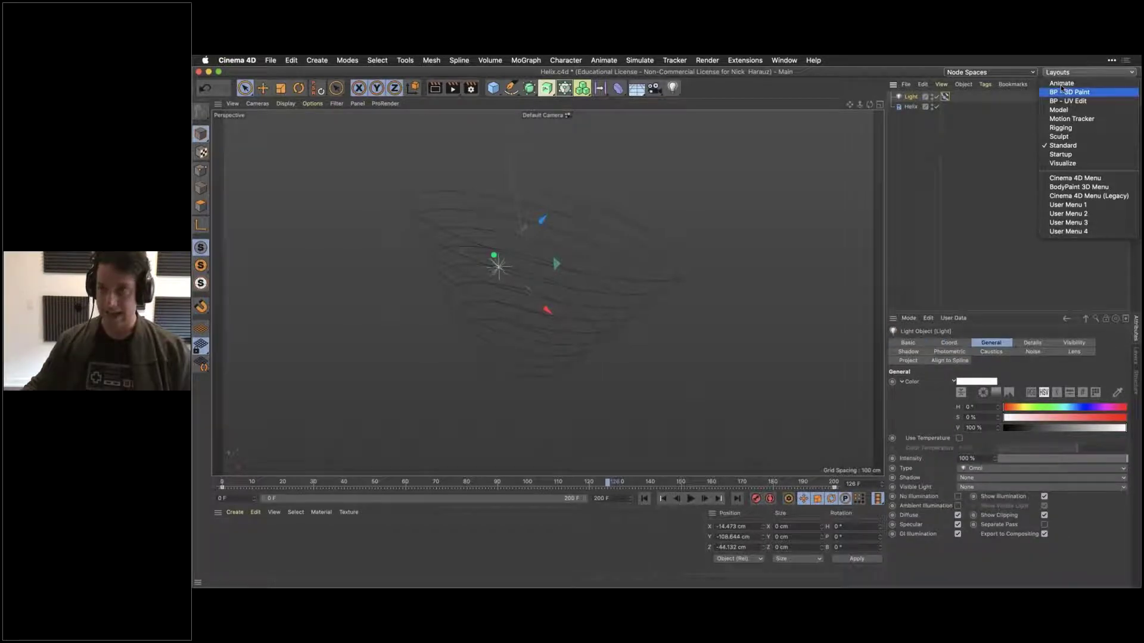
pyautogui.click(1057, 74)
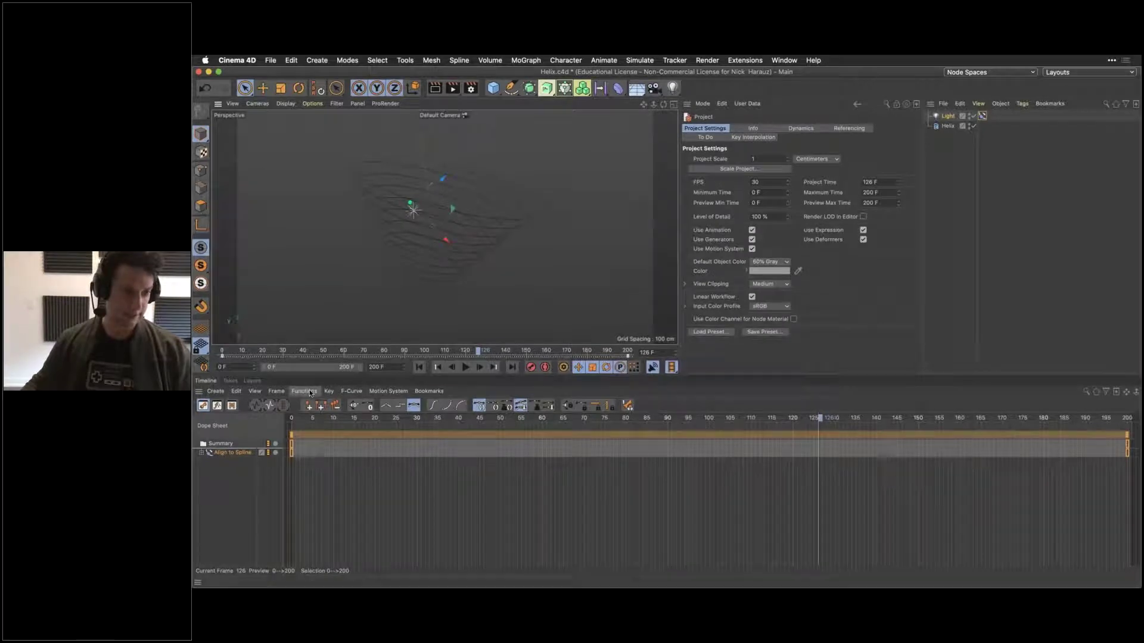
pyautogui.click(301, 392)
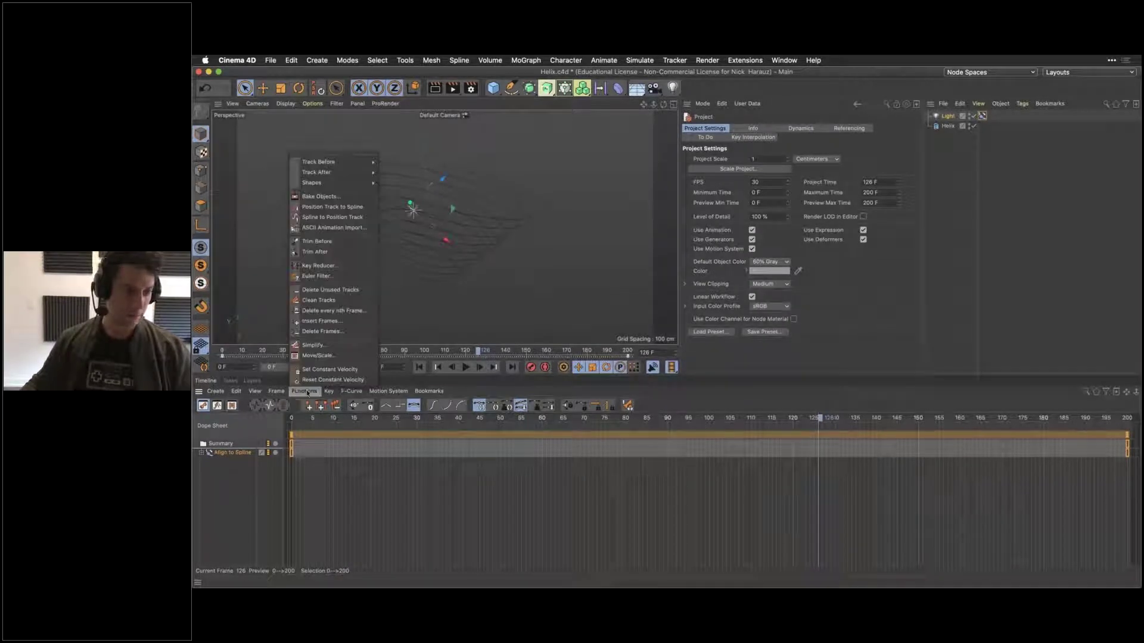
pyautogui.click(322, 197)
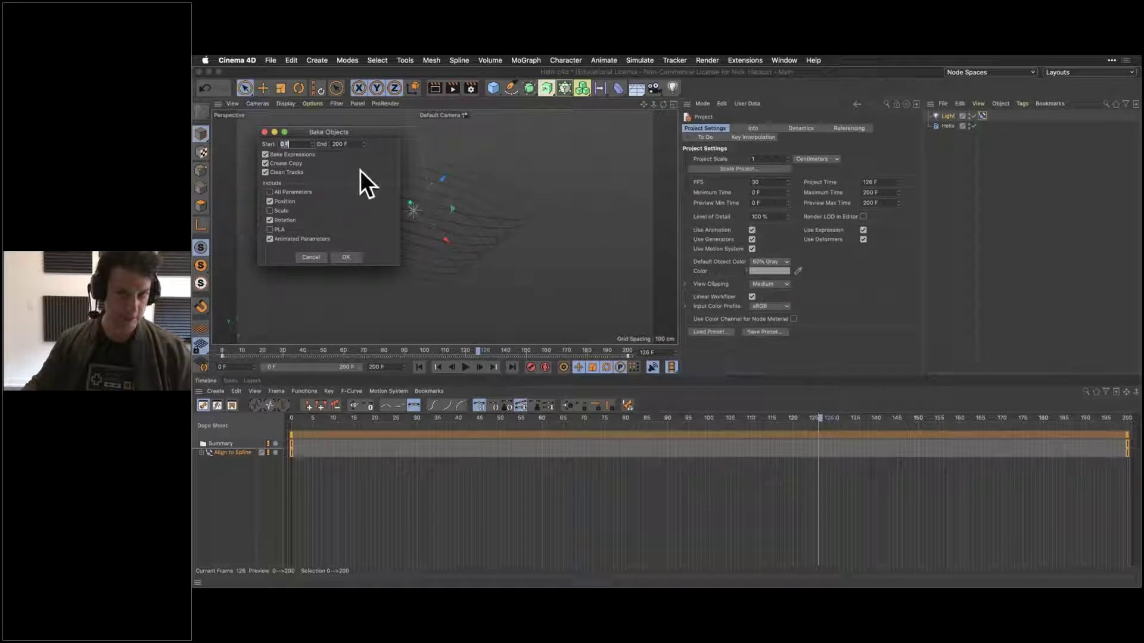
pyautogui.click(356, 259)
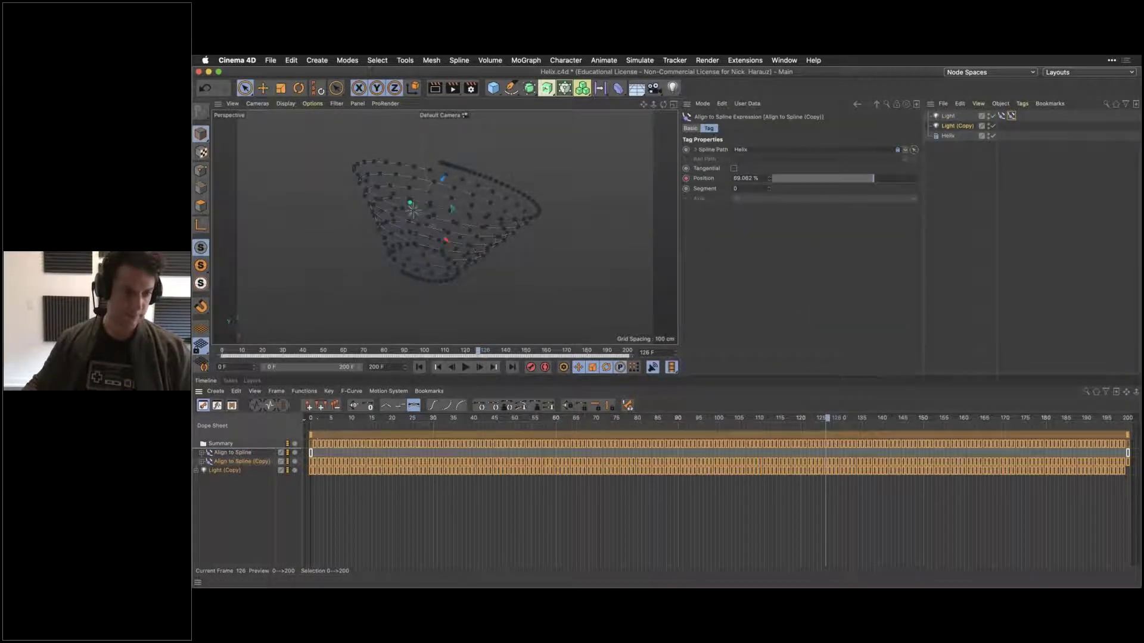
# Step: Review the baked light motion, compare Light and Light (Copy), then minimize Cinema 4D
pyautogui.moveTo(830, 420); pyautogui.dragTo(577, 422)
pyautogui.press('F8')
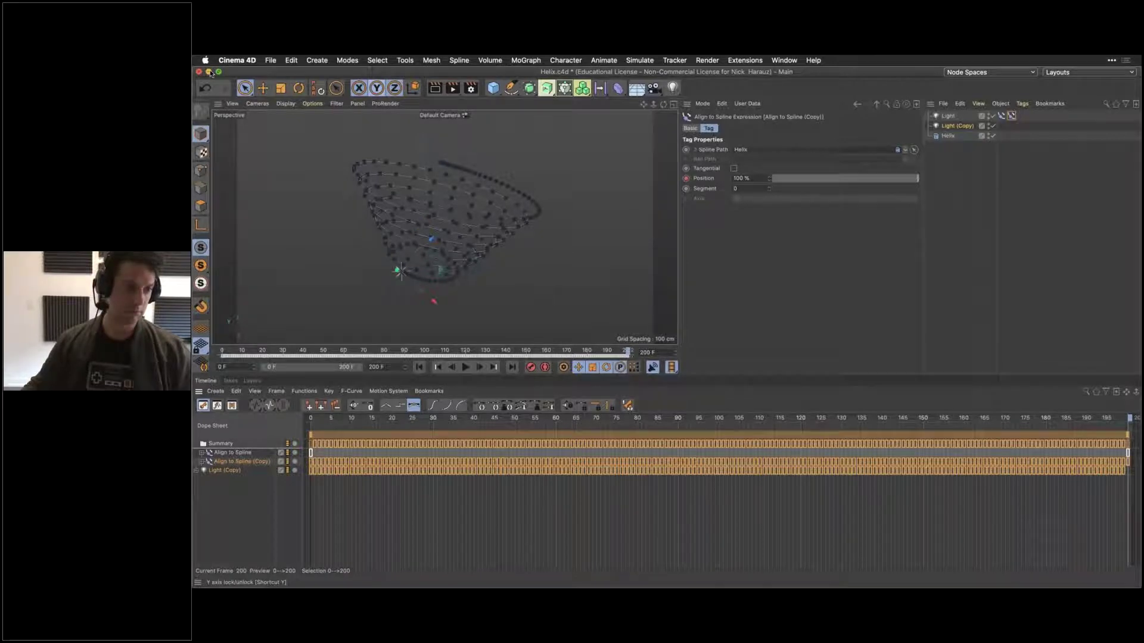
pyautogui.click(959, 124)
pyautogui.click(960, 118)
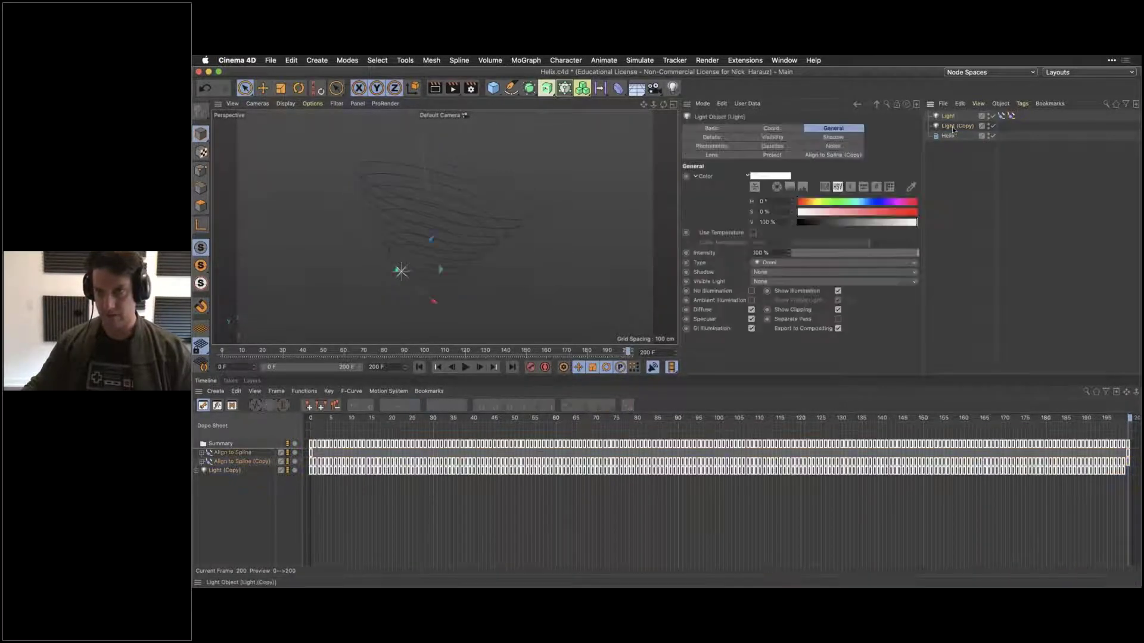
pyautogui.click(955, 128)
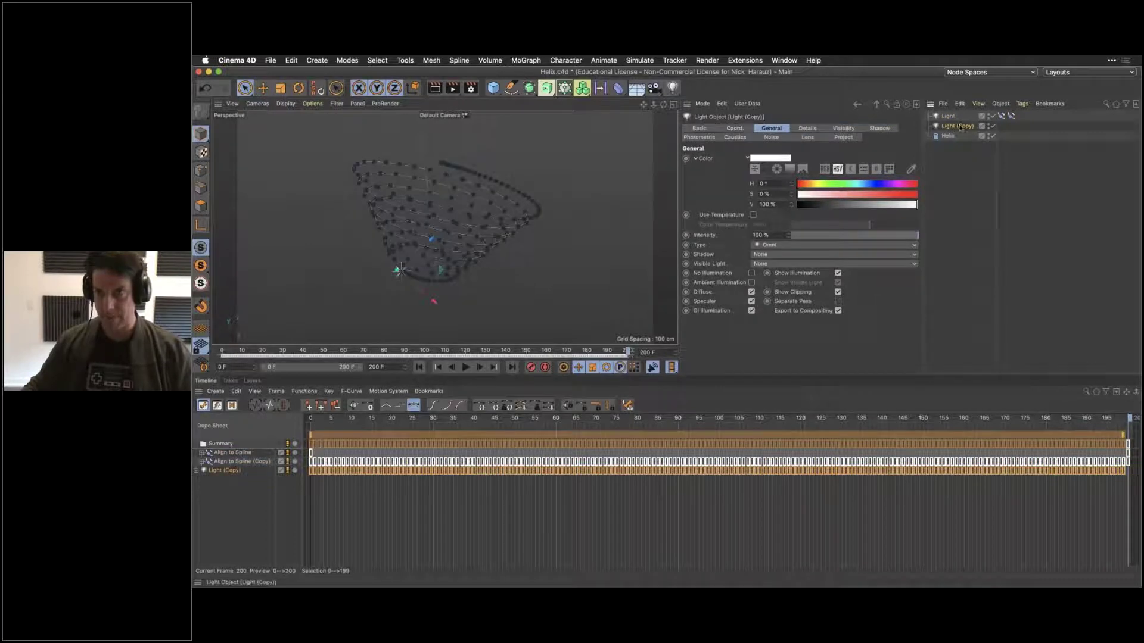
pyautogui.click(958, 117)
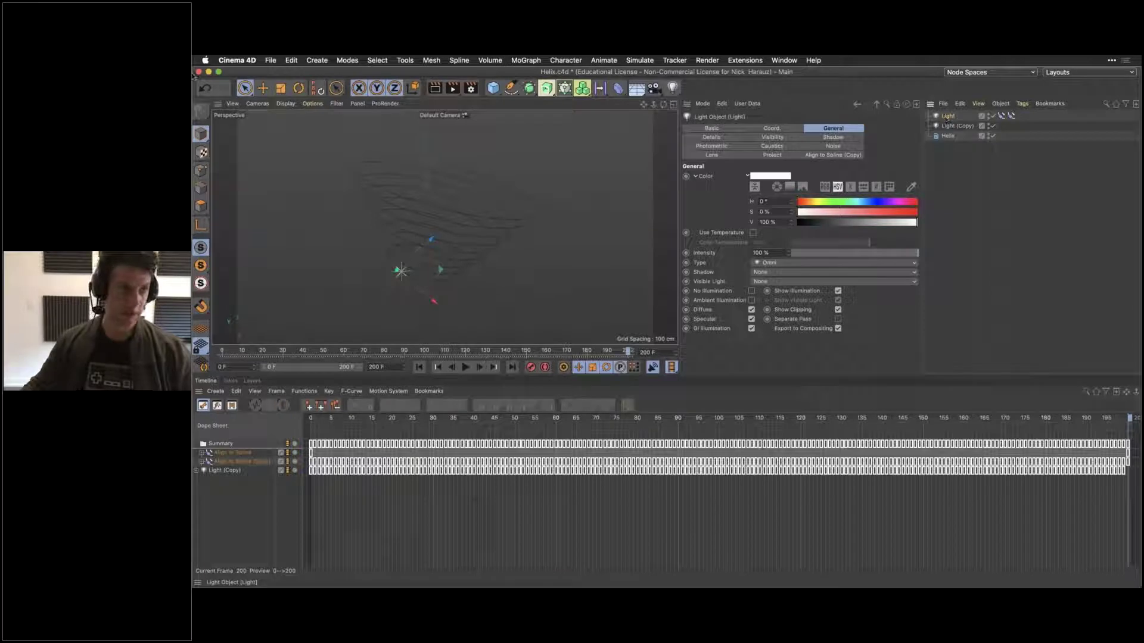
pyautogui.click(209, 72)
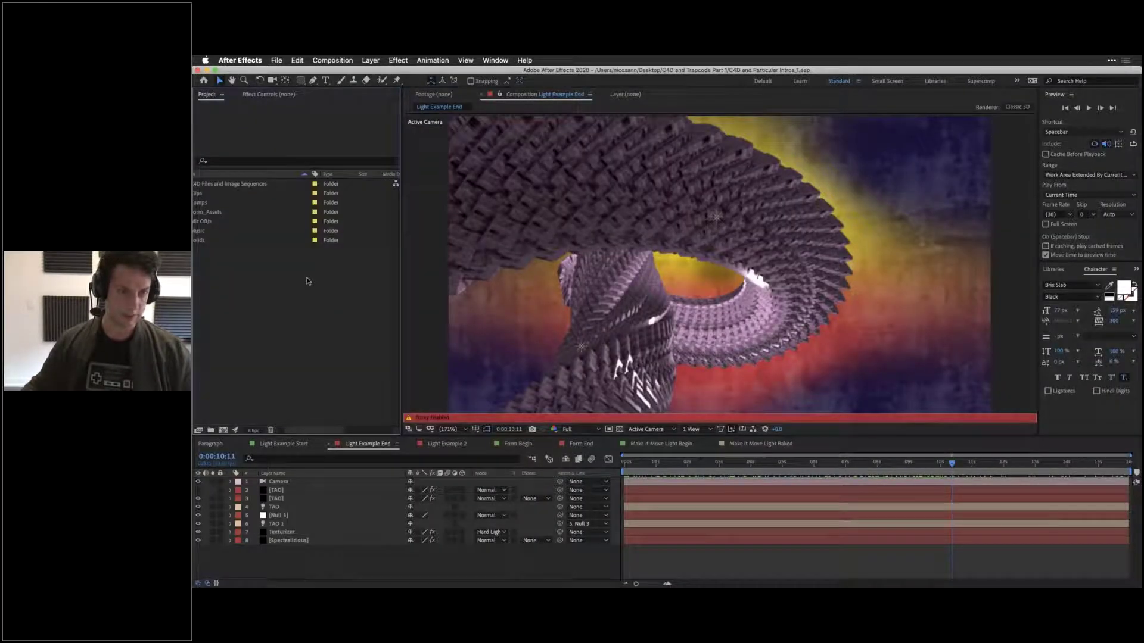
# Step: Import Helix.c4d from the Desktop Path folder and make a new composition from it
pyautogui.press('super+i')
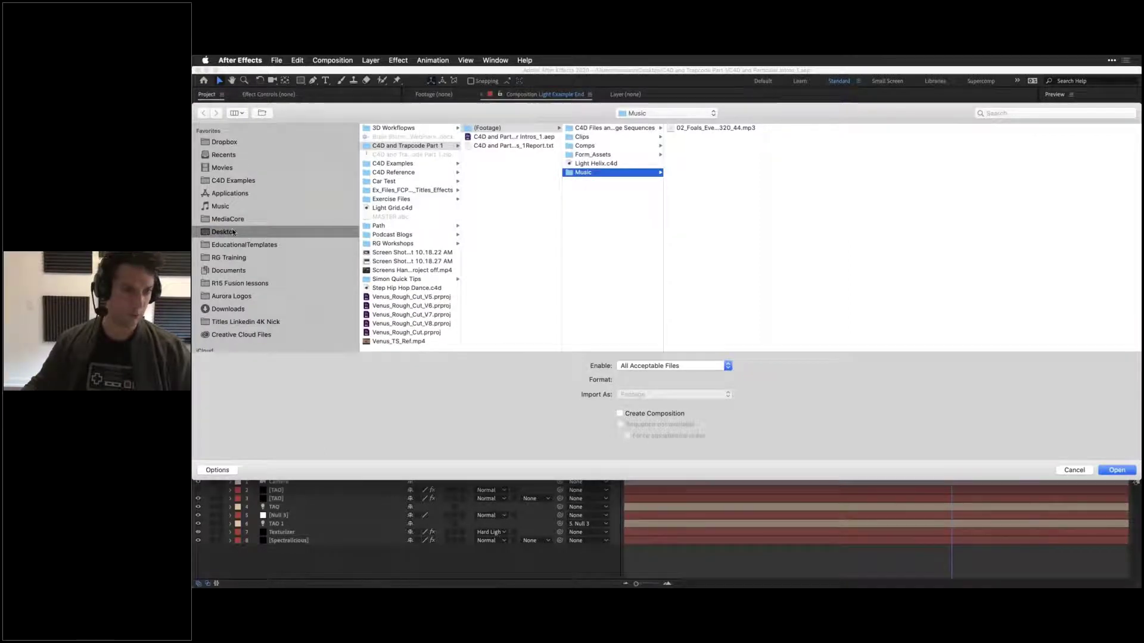
pyautogui.click(381, 225)
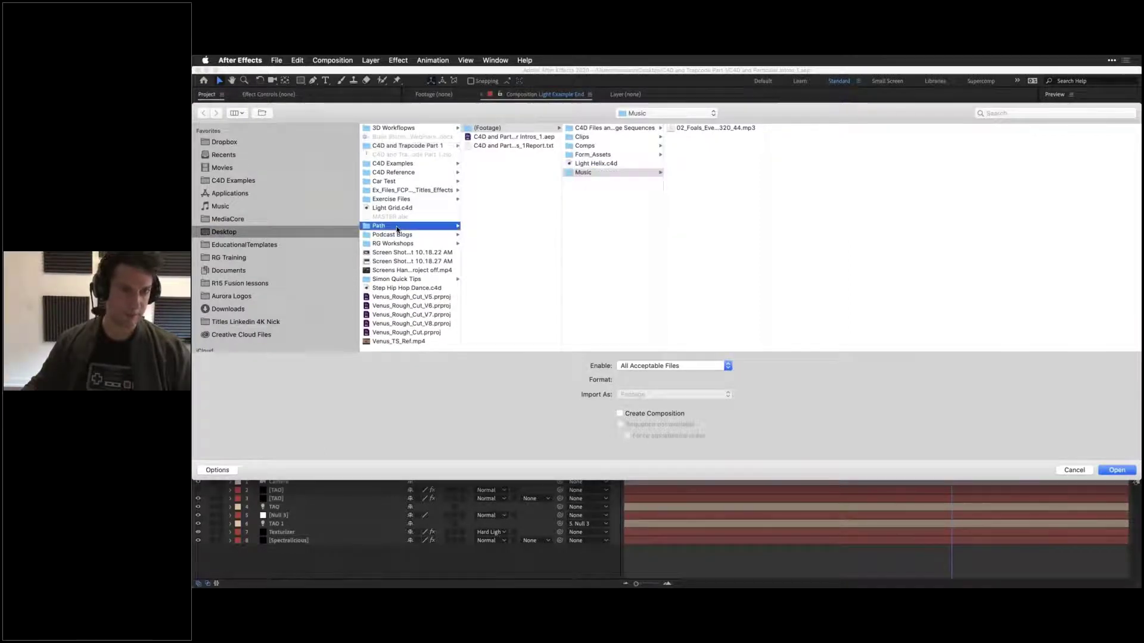
pyautogui.click(490, 129)
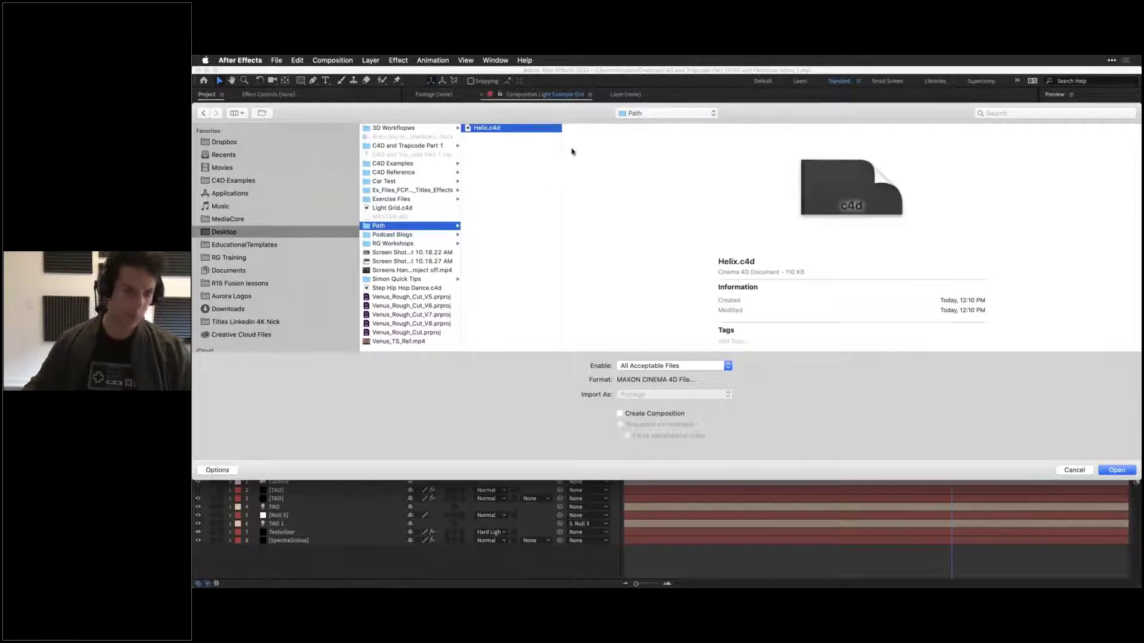
pyautogui.click(1120, 470)
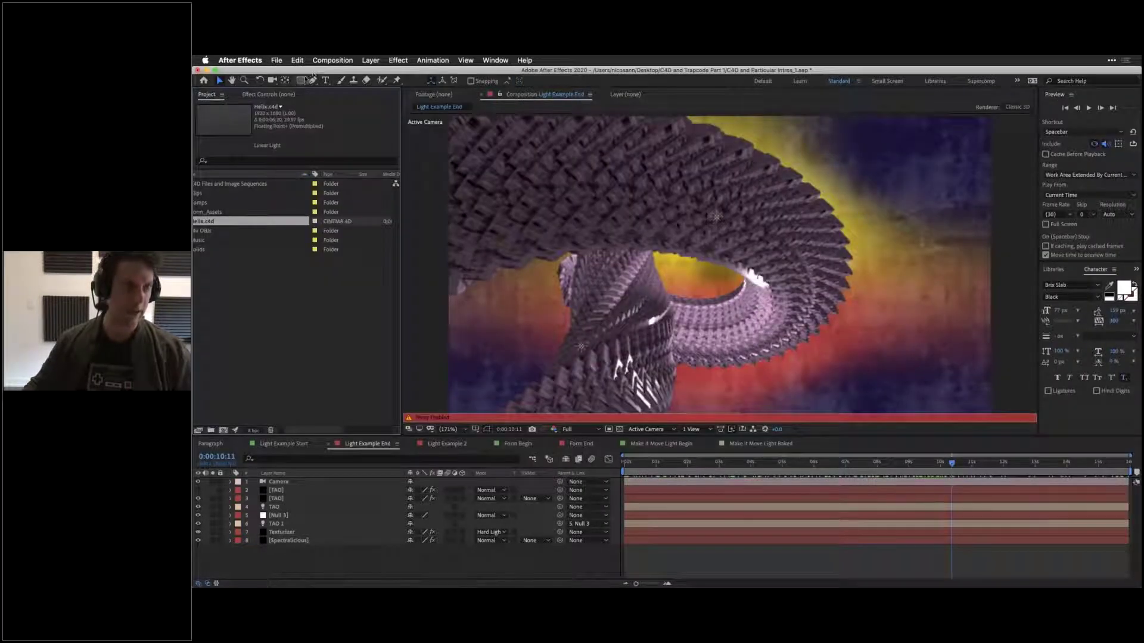
pyautogui.moveTo(193, 258)
pyautogui.mouseDown()
pyautogui.moveTo(204, 262)
pyautogui.moveTo(184, 262)
pyautogui.mouseUp()
pyautogui.moveTo(205, 221); pyautogui.dragTo(226, 430)
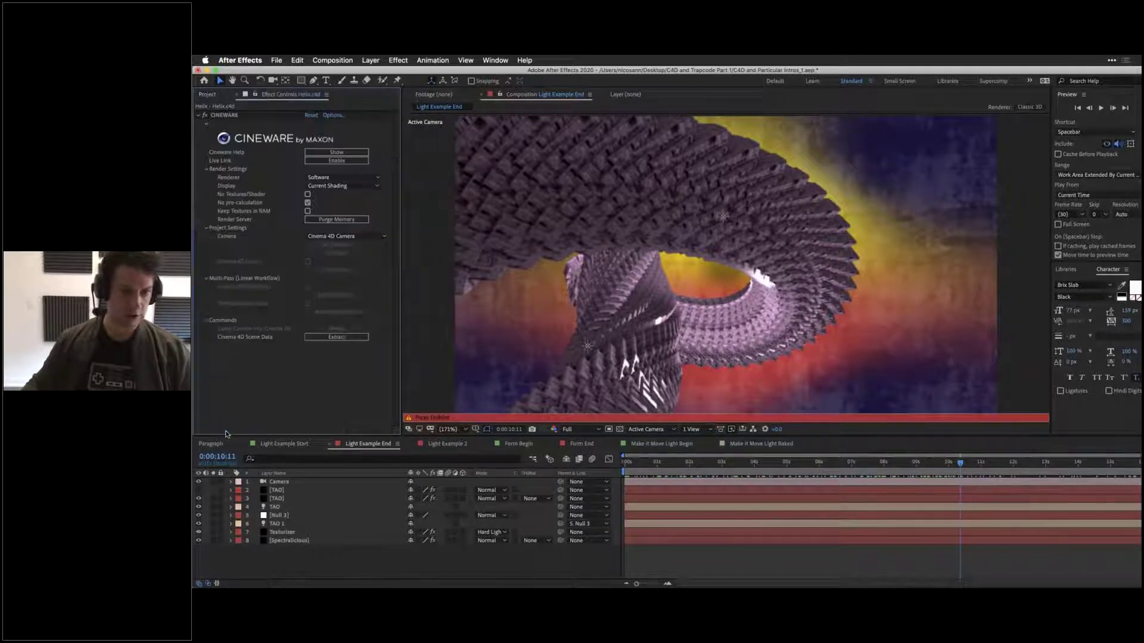
# Step: Extract the Cinema 4D scene data into separate Light and Camera layers in the Helix comp
pyautogui.moveTo(652, 465); pyautogui.dragTo(1141, 496)
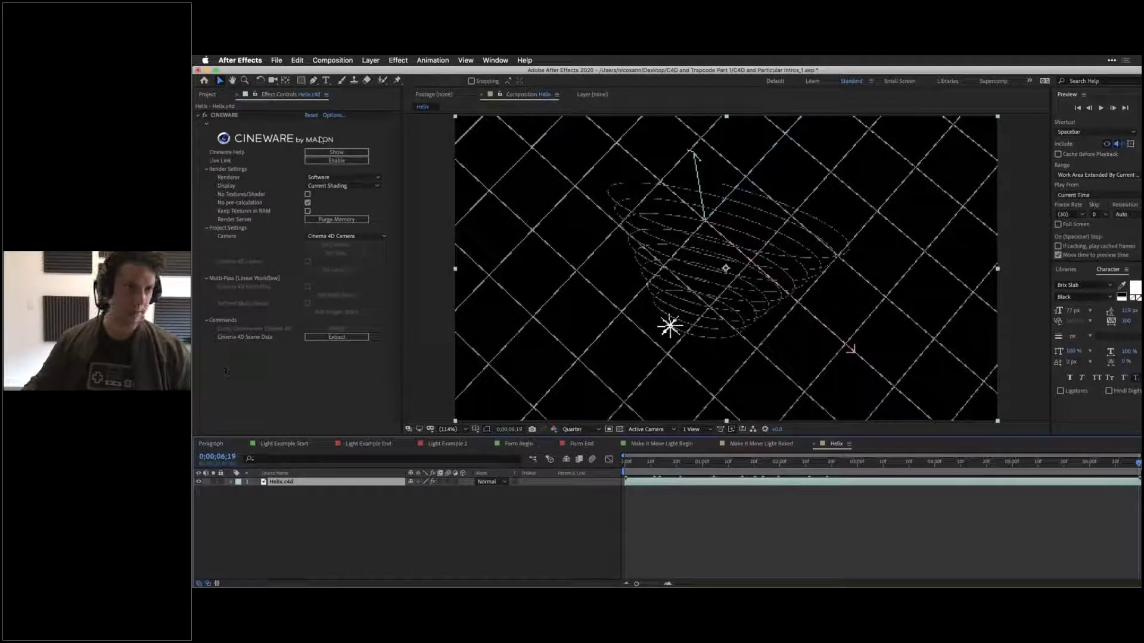
pyautogui.click(331, 338)
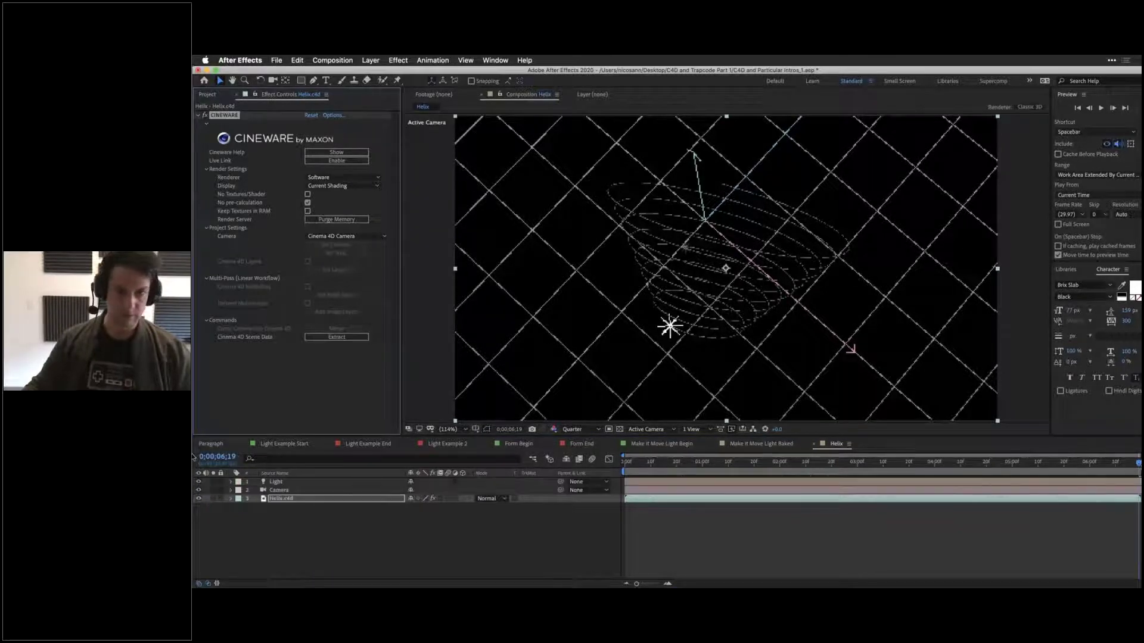
pyautogui.click(276, 481)
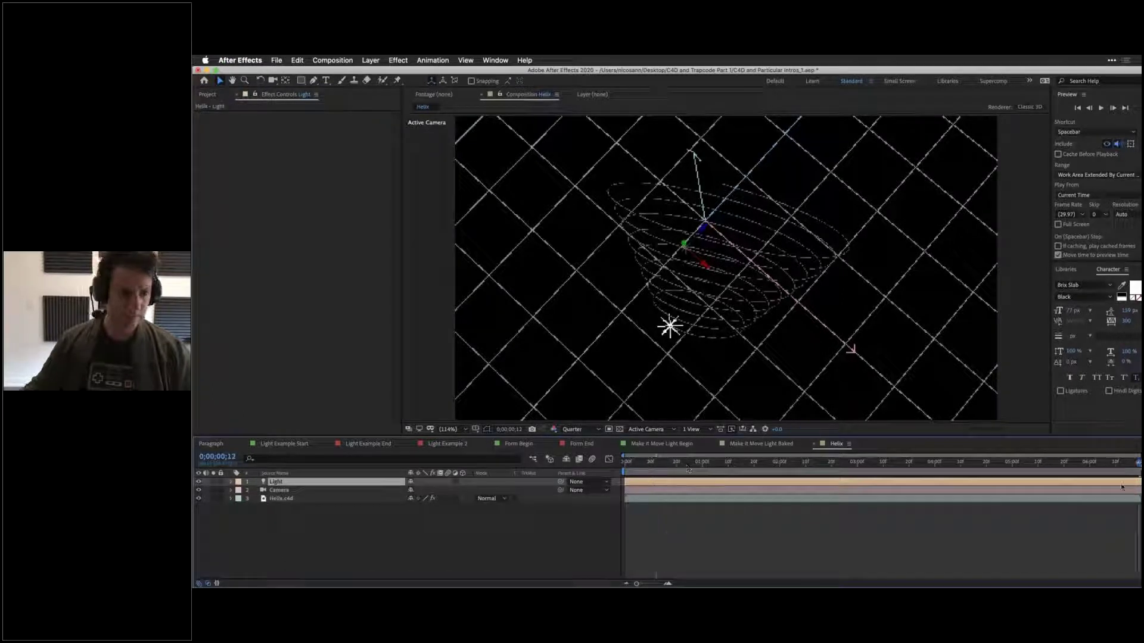
pyautogui.press('Home')
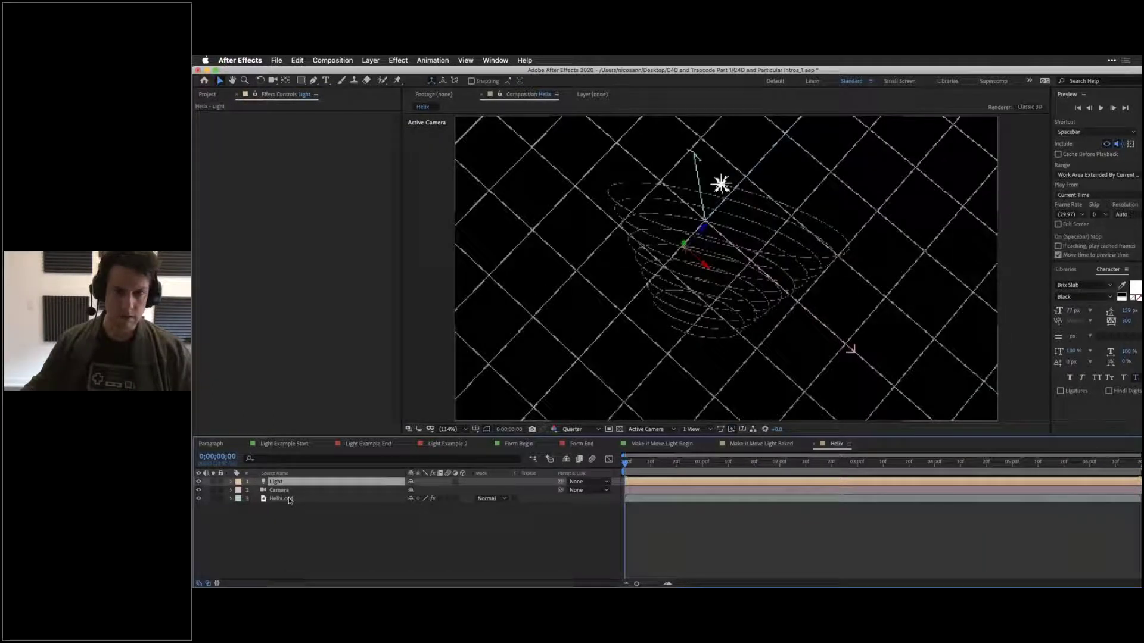
pyautogui.click(289, 500)
# Step: Bring up Cinema 4D, save the Helix scene, and return to After Effects
pyautogui.press('super+Tab')
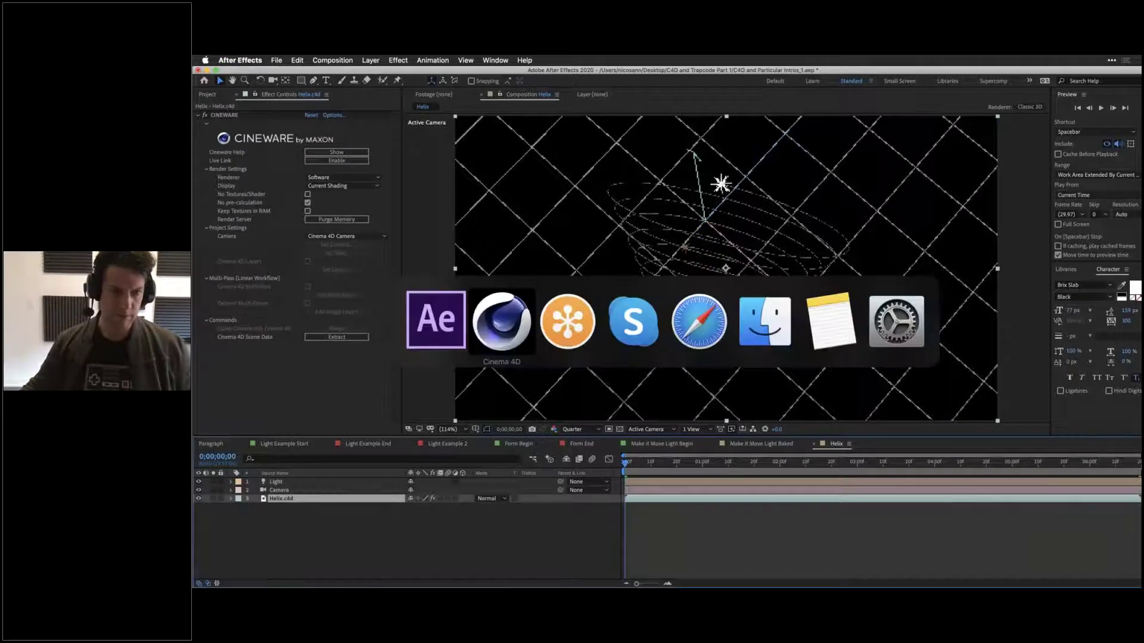
pyautogui.press('super+Tab')
pyautogui.press('super+Tab')
pyautogui.press('super+Tab')
pyautogui.press('super+Tab')
pyautogui.press('super+Tab')
pyautogui.press('super+Tab')
pyautogui.press('super+Tab')
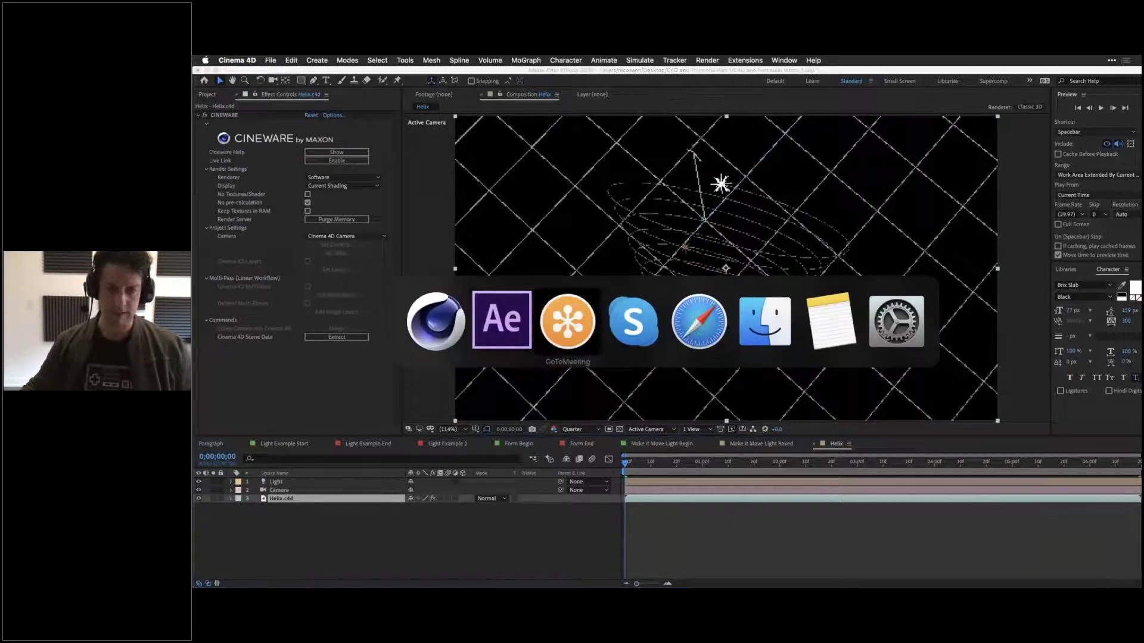
pyautogui.press('Escape')
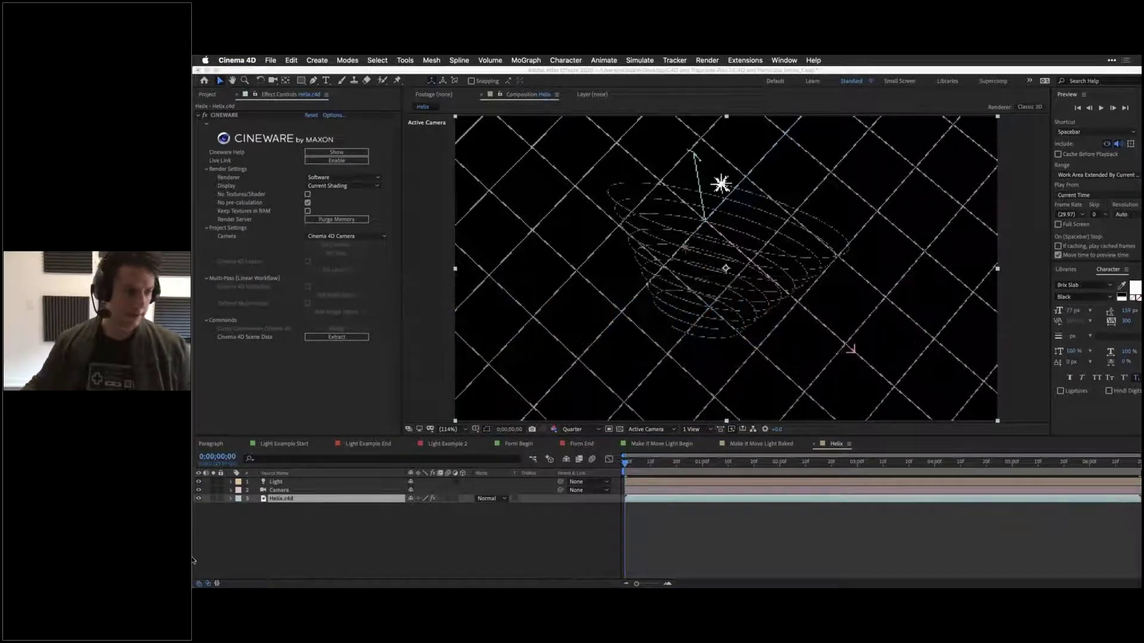
pyautogui.moveTo(193, 557)
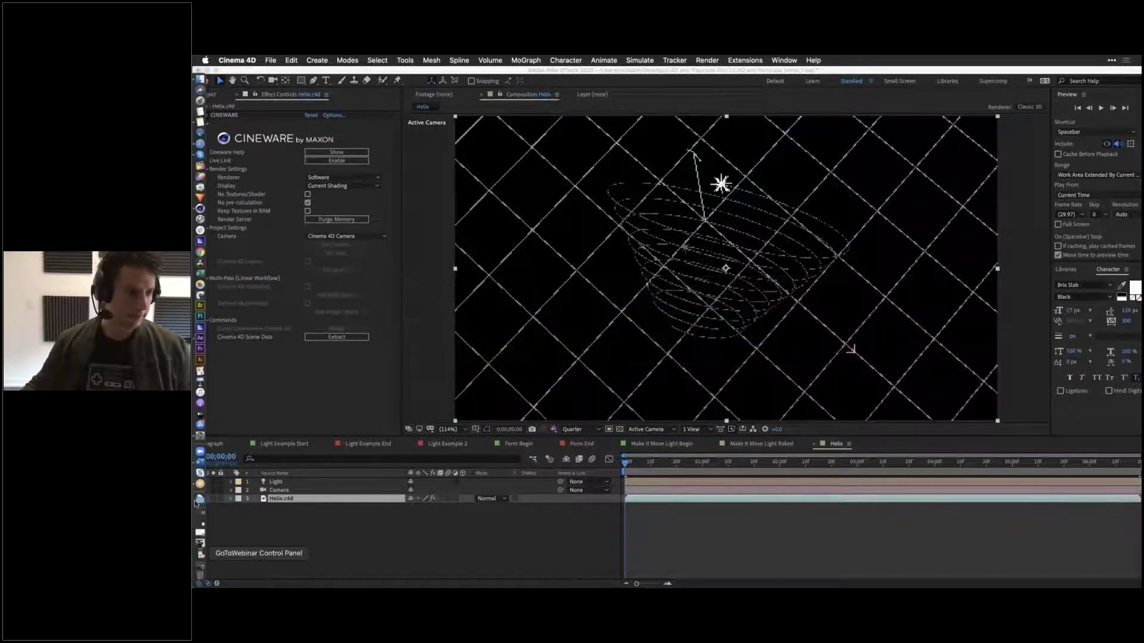
pyautogui.click(200, 209)
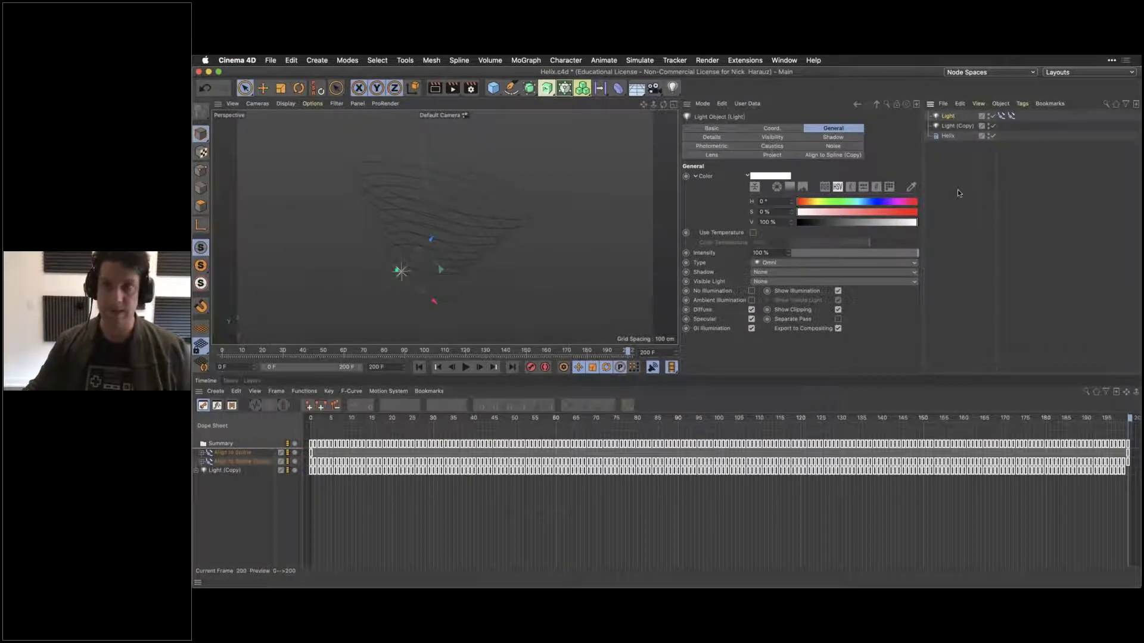
pyautogui.press('super+s')
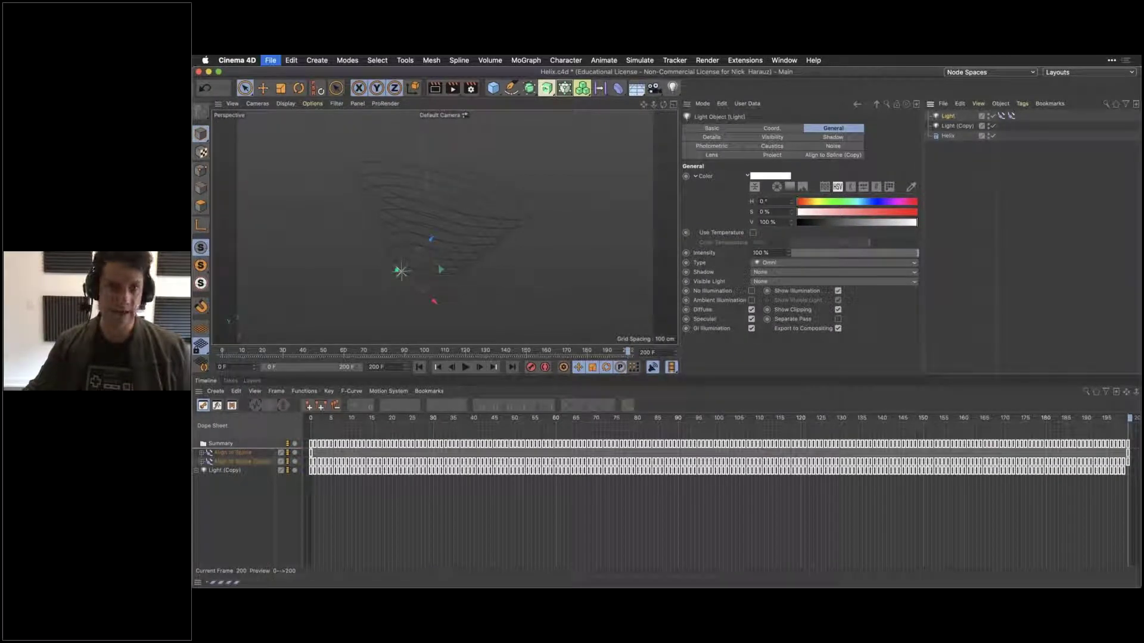
pyautogui.press('super+Tab')
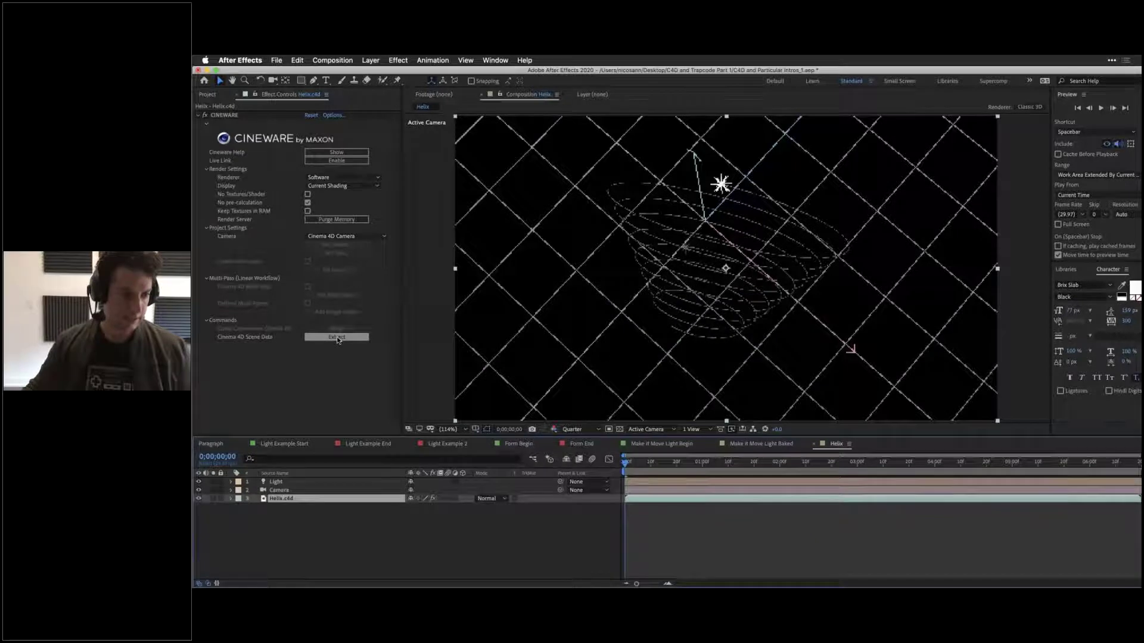
# Step: Delete the outdated Camera and Light layers, then check Light (Copy)'s motion along the timeline
pyautogui.click(279, 490)
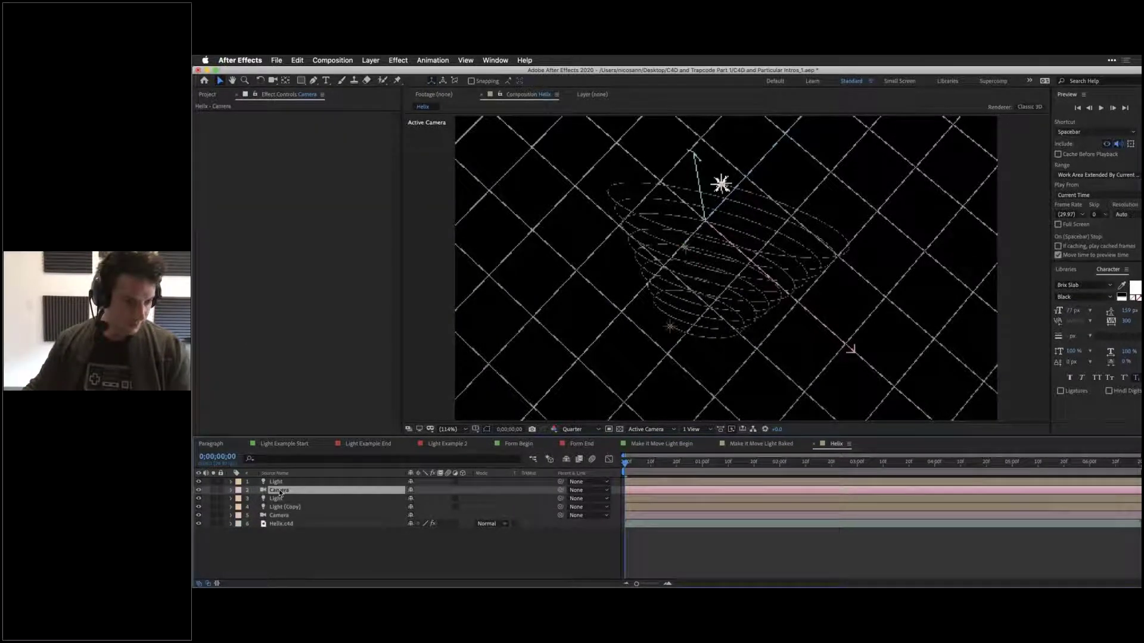
pyautogui.press('Delete')
pyautogui.click(279, 482)
pyautogui.press('Delete')
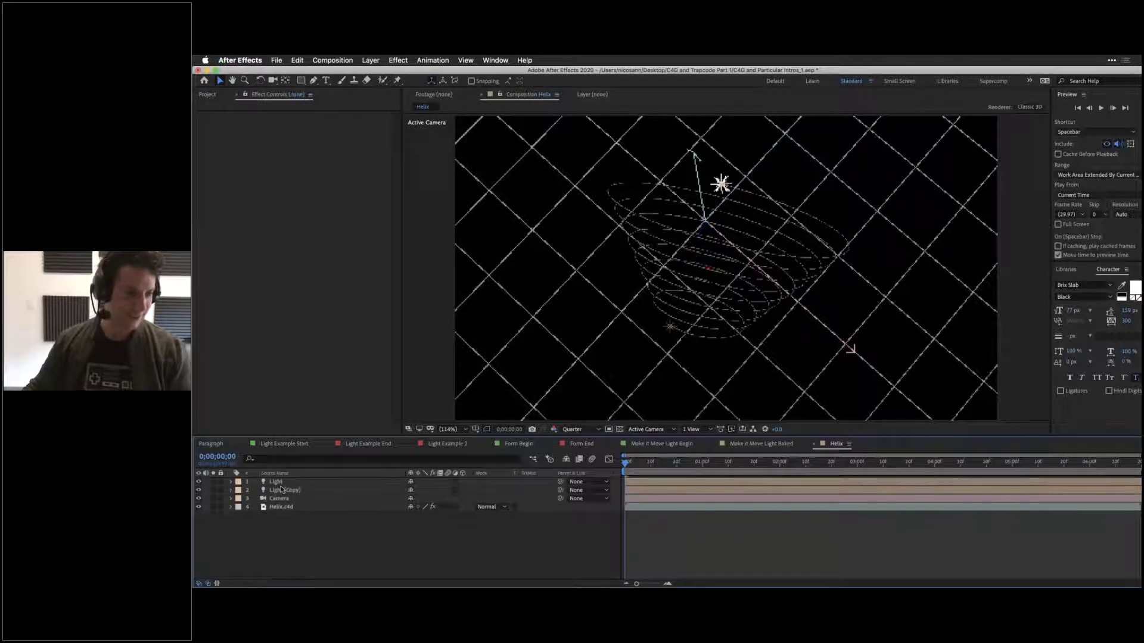
pyautogui.click(273, 491)
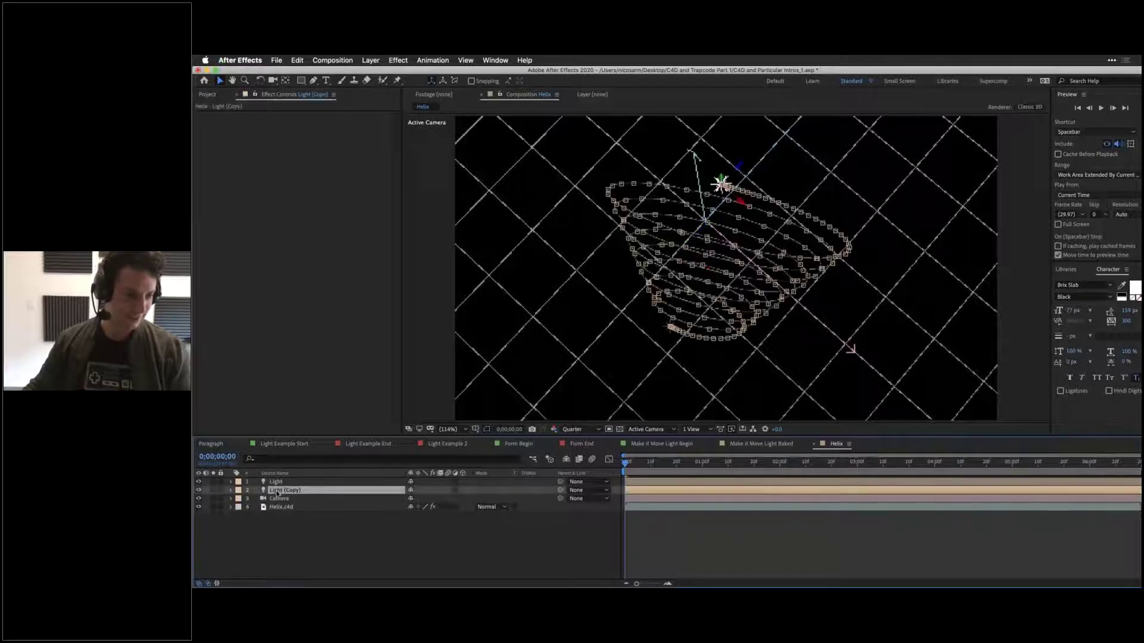
pyautogui.click(633, 462)
pyautogui.click(994, 465)
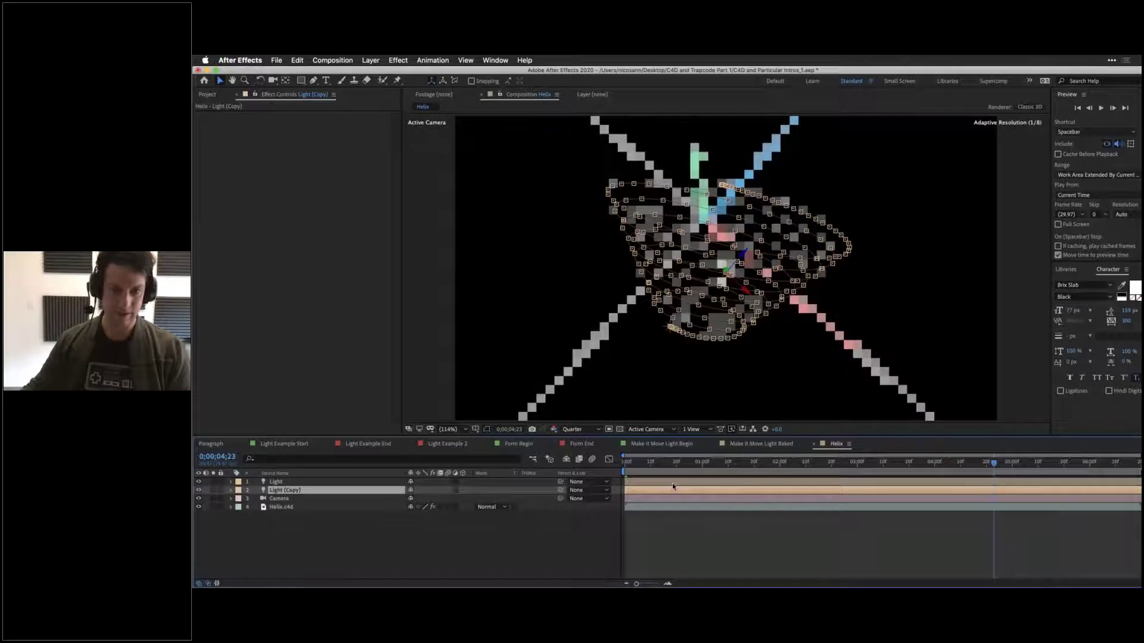
pyautogui.press('Home')
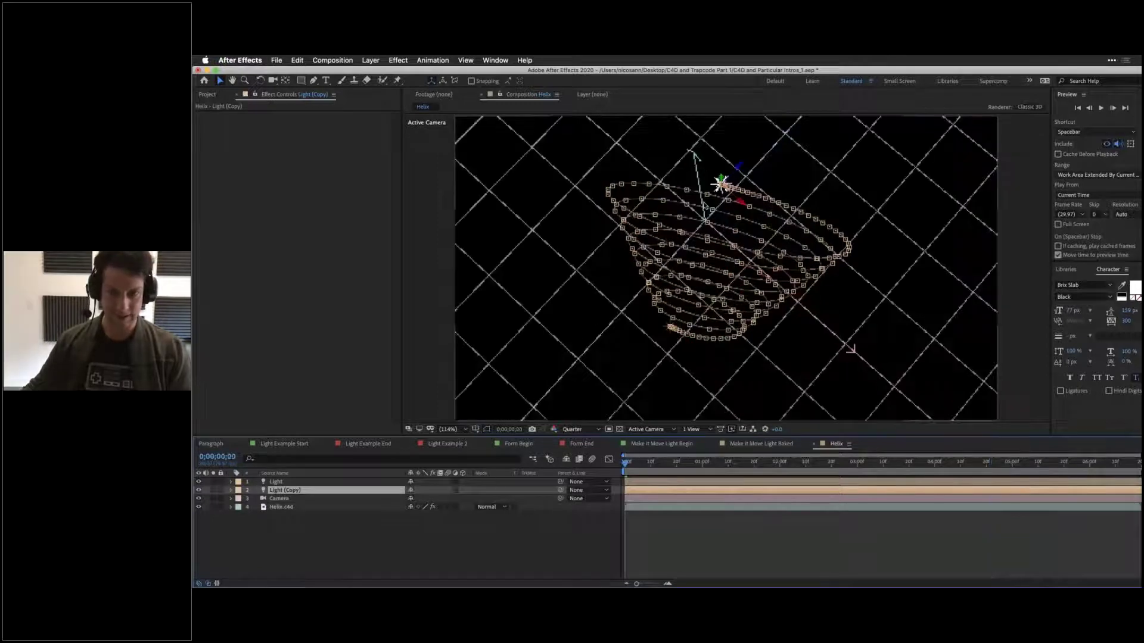
pyautogui.click(297, 499)
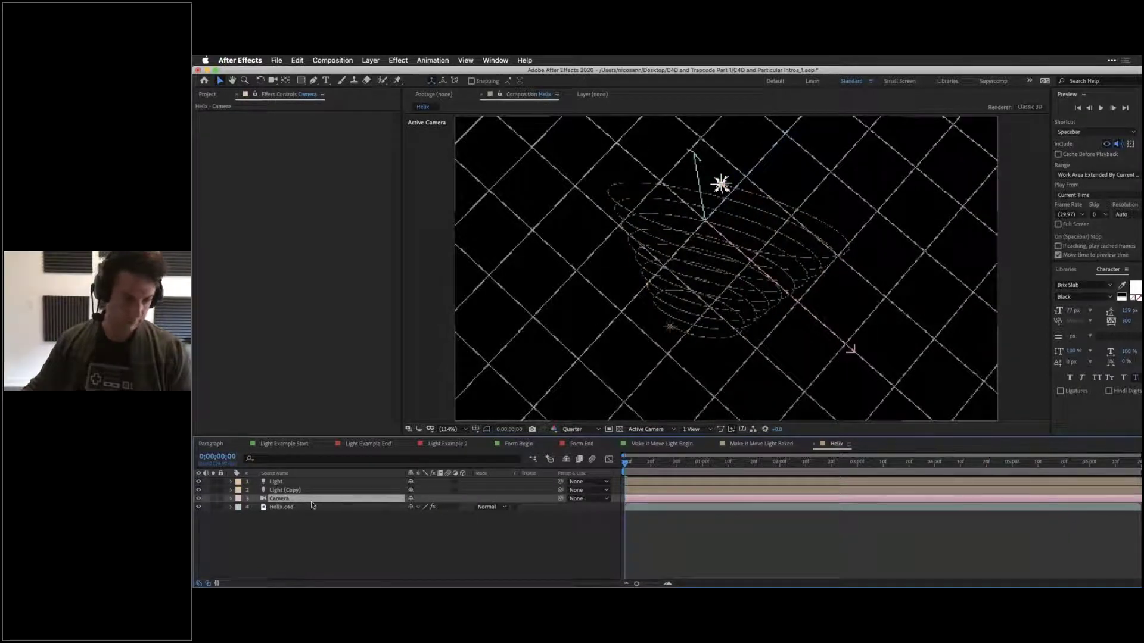
# Step: Set the Helix.c4d Cineware renderer to Standard (Final)
pyautogui.click(280, 507)
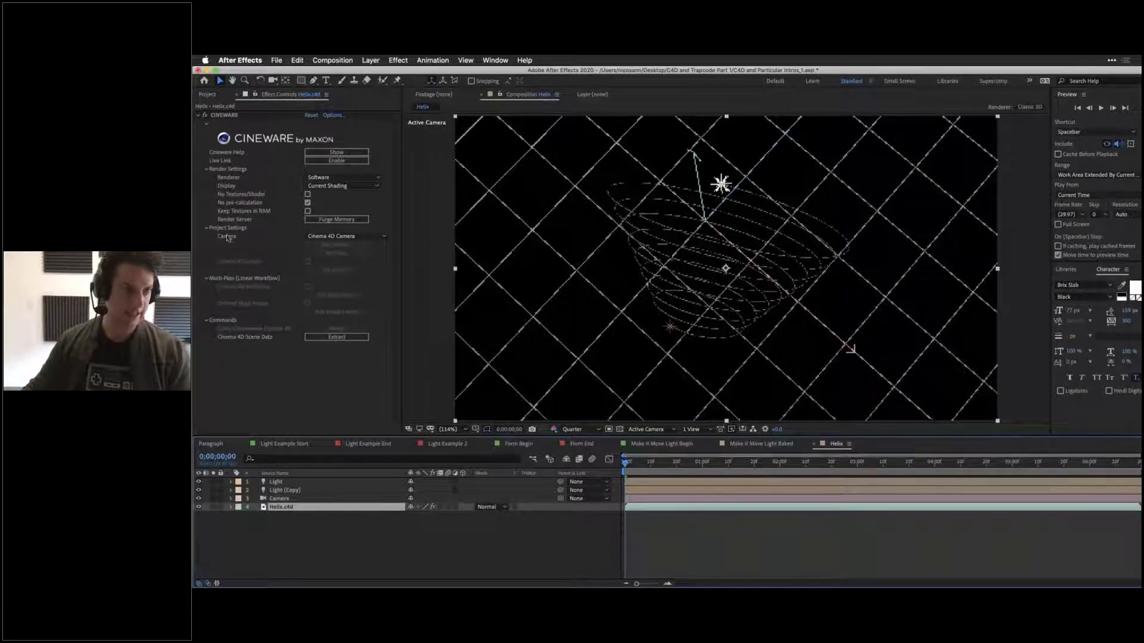
pyautogui.click(342, 178)
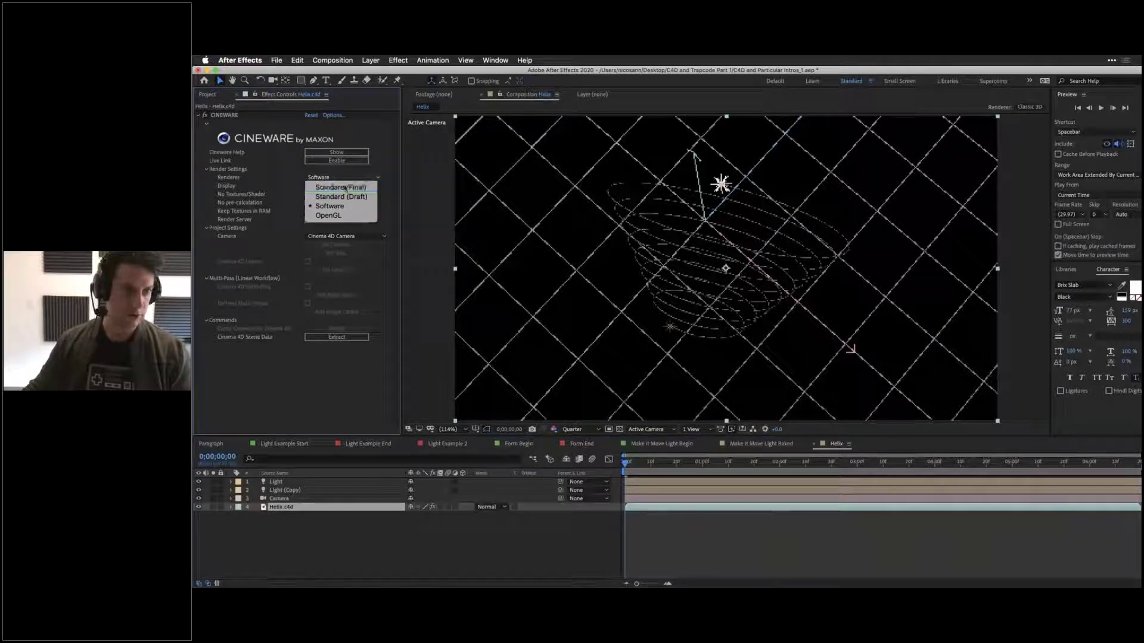
pyautogui.click(343, 186)
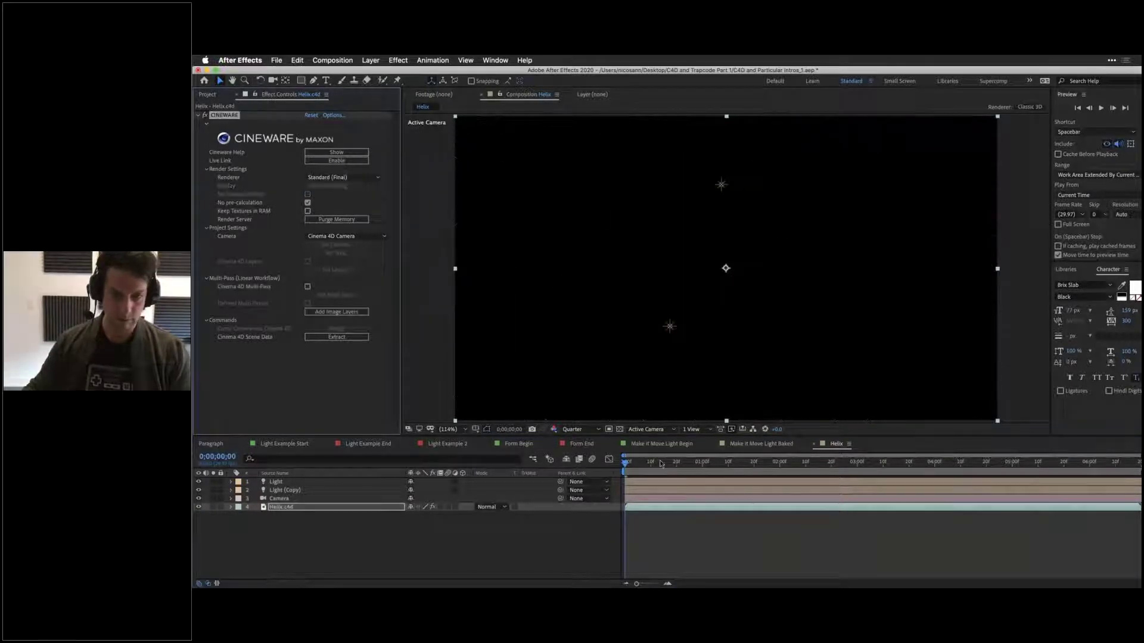
# Step: Delete the original Light layer, leaving Light (Copy) selected
pyautogui.moveTo(666, 464); pyautogui.dragTo(286, 492)
pyautogui.click(275, 482)
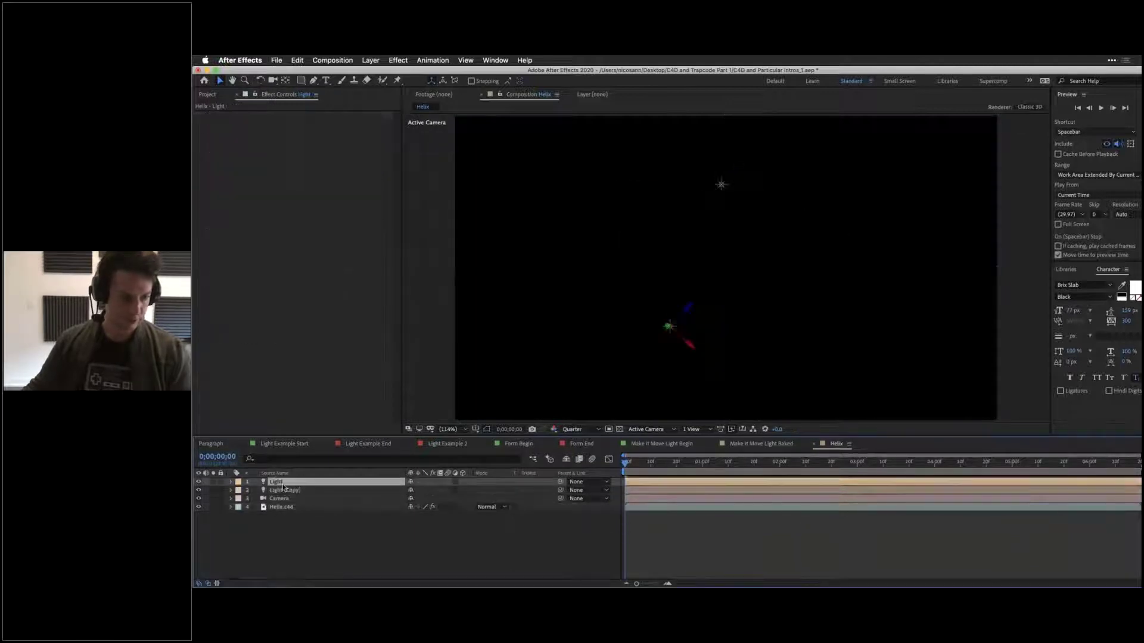
pyautogui.press('Delete')
pyautogui.click(275, 482)
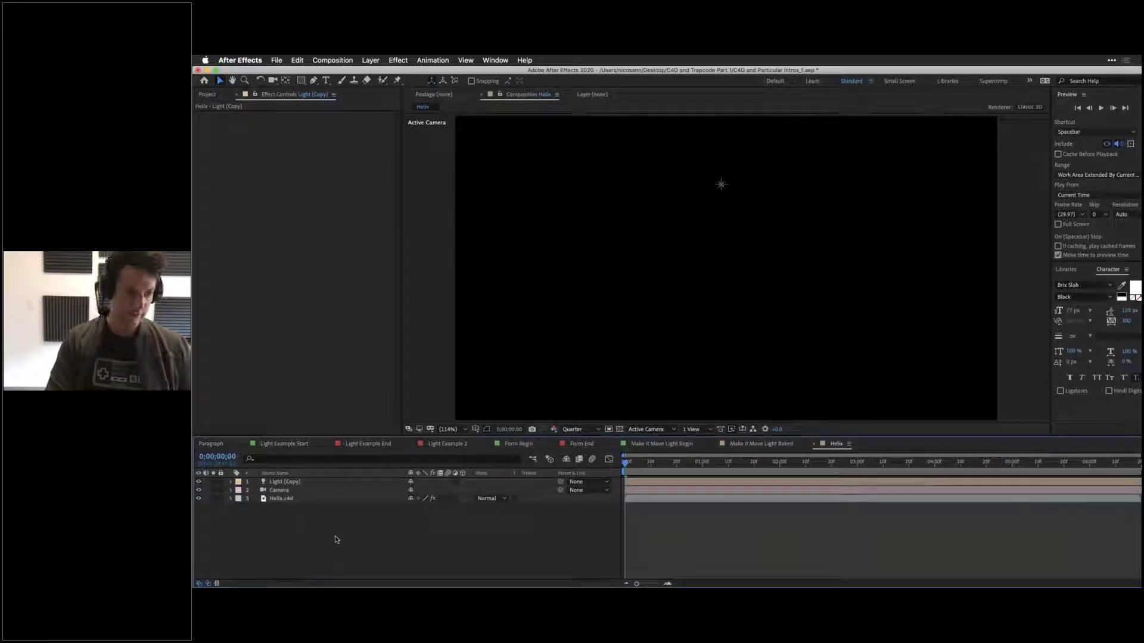
# Step: Create a new solid layer named TAO
pyautogui.press('super+y')
pyautogui.write('TAO')
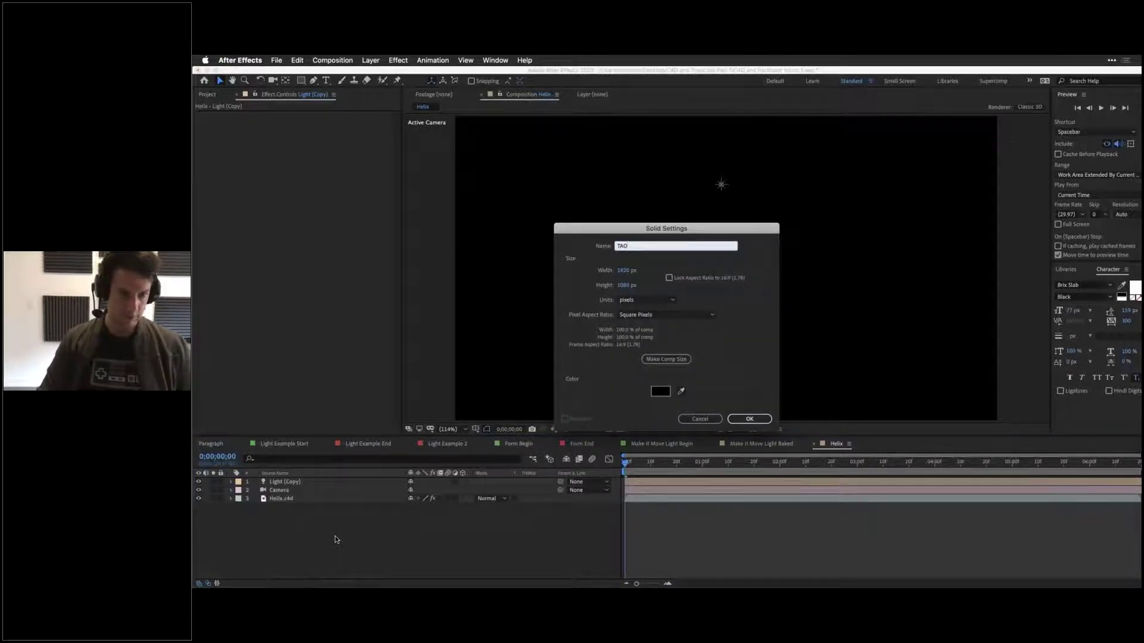
pyautogui.press('Return')
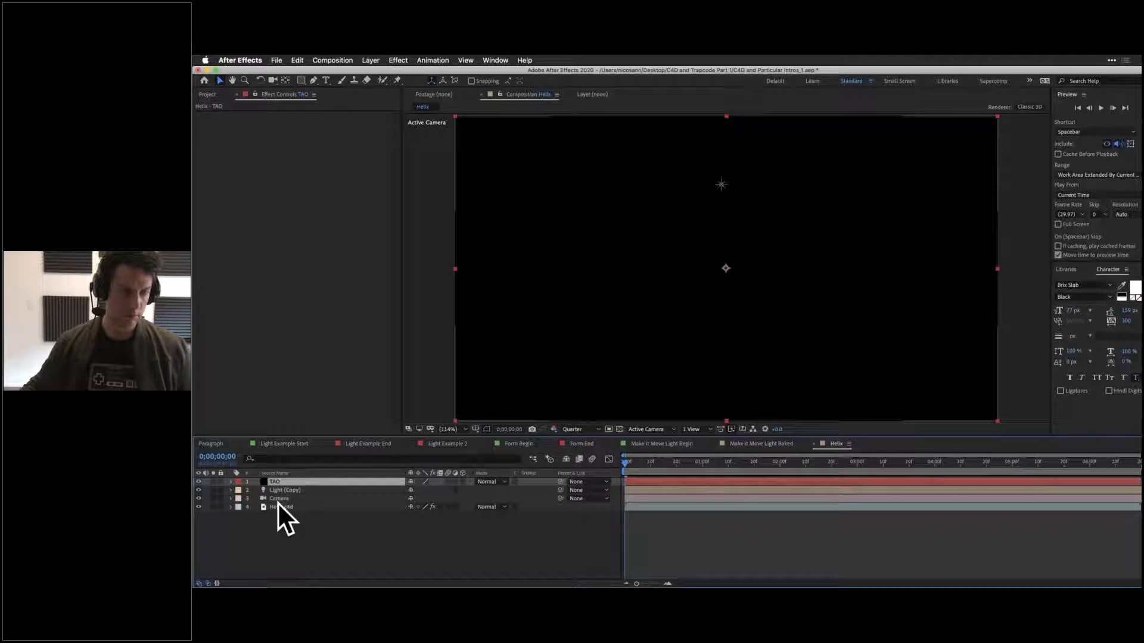
# Step: Apply the RG Trapcode Tao effect to the TAO solid
pyautogui.click(396, 62)
pyautogui.scroll(-5, 435, 464)
pyautogui.moveTo(436, 466)
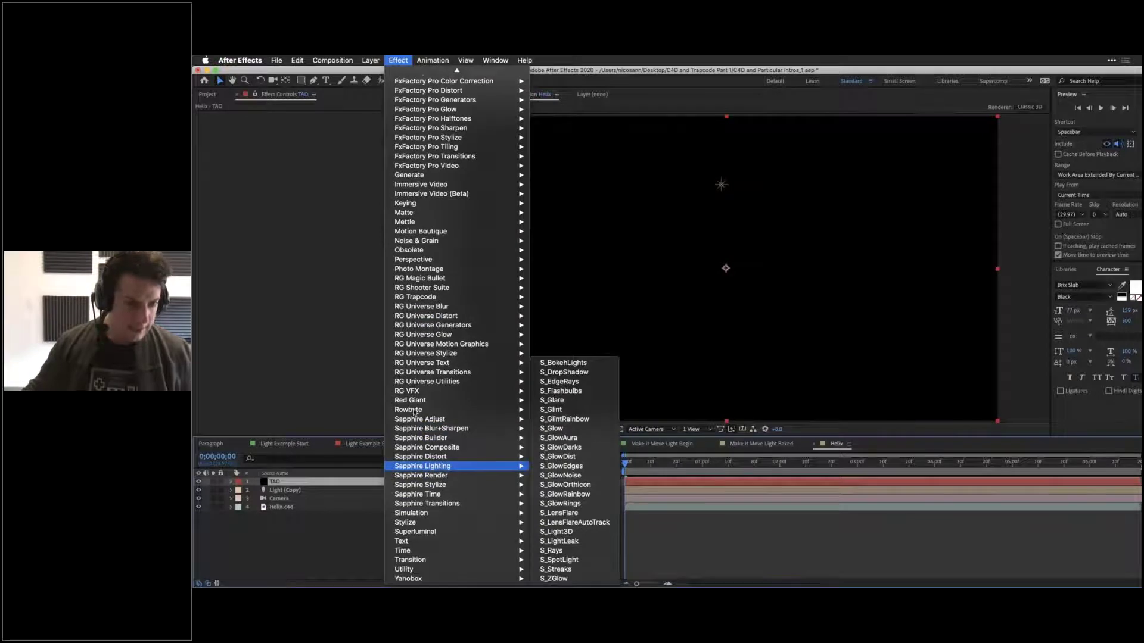
pyautogui.moveTo(474, 299)
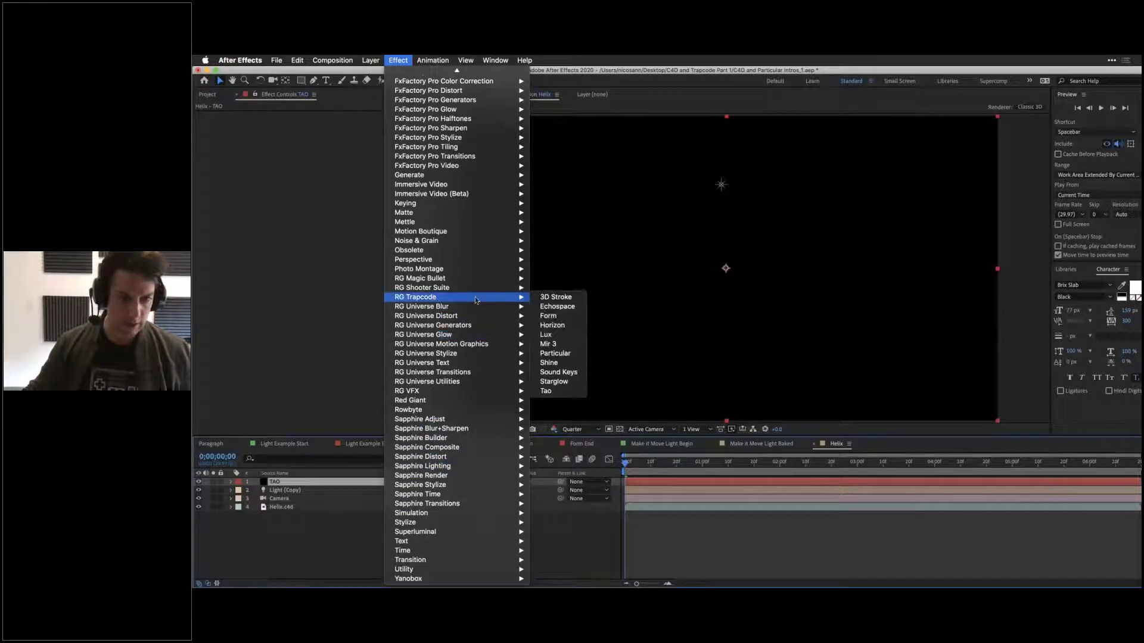
pyautogui.click(552, 392)
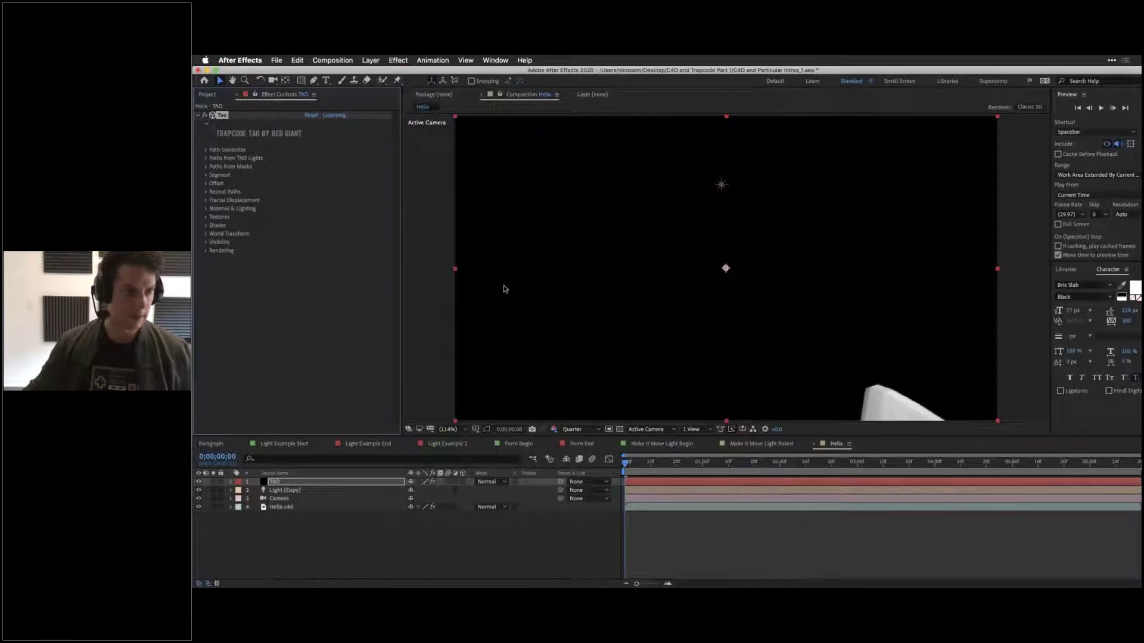
# Step: Move the Tao path's Center and rotate it around Y to 37
pyautogui.click(206, 150)
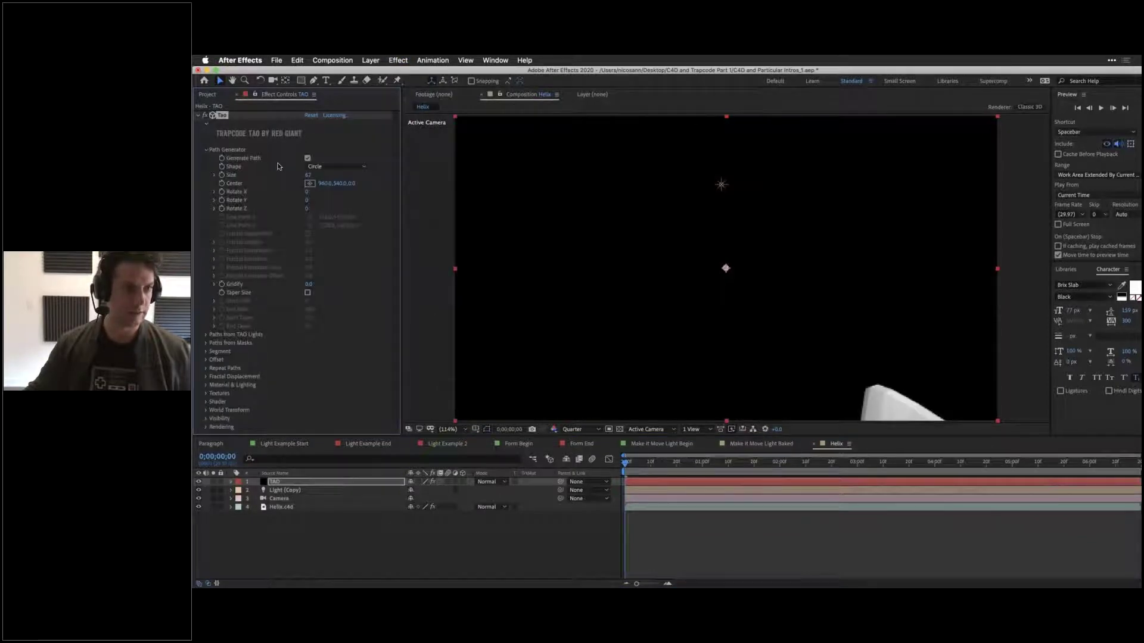
pyautogui.moveTo(342, 185); pyautogui.dragTo(317, 185)
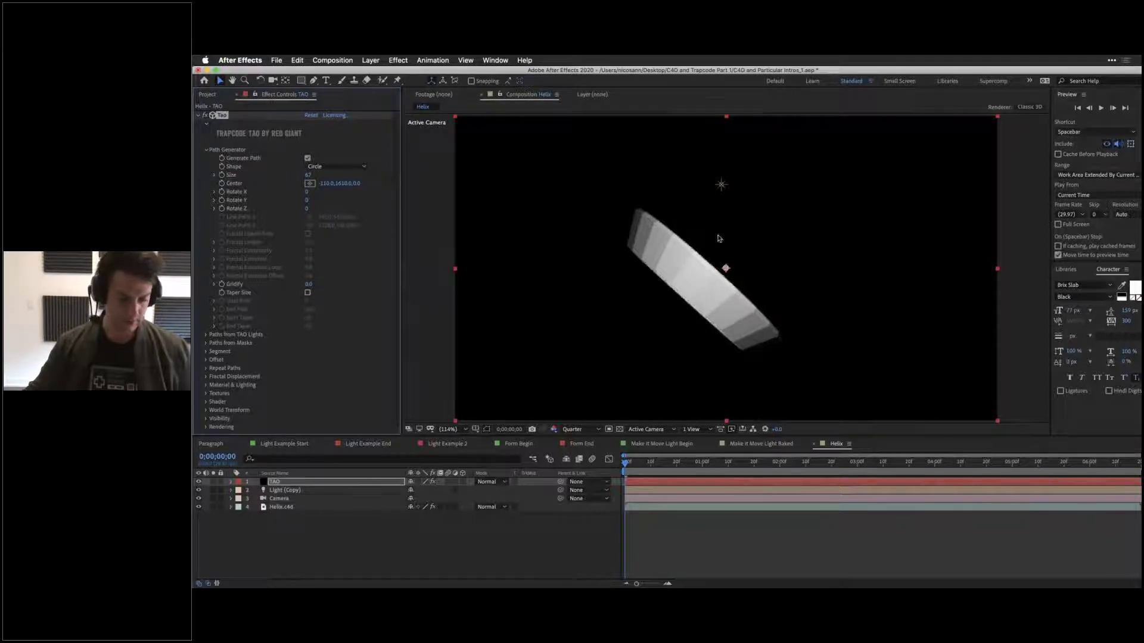
pyautogui.press('c')
pyautogui.moveTo(717, 238); pyautogui.dragTo(693, 256)
pyautogui.press('v')
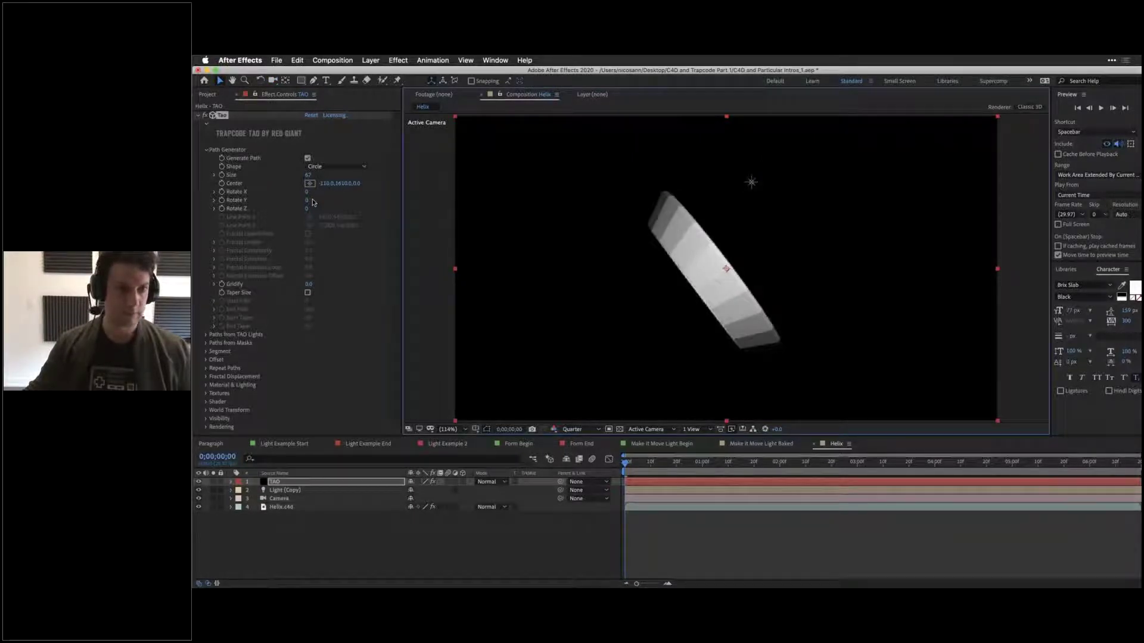
pyautogui.moveTo(308, 200); pyautogui.dragTo(250, 192)
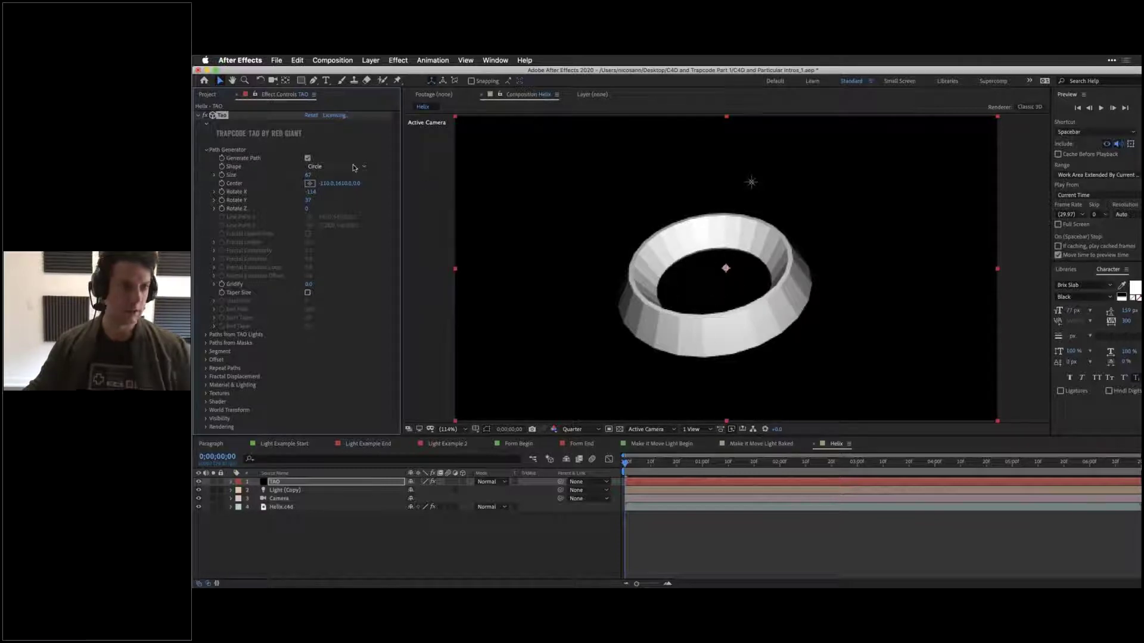
# Step: Switch the Tao shape to Line, then Fractal, and turn off Generate Path
pyautogui.click(334, 167)
pyautogui.click(335, 186)
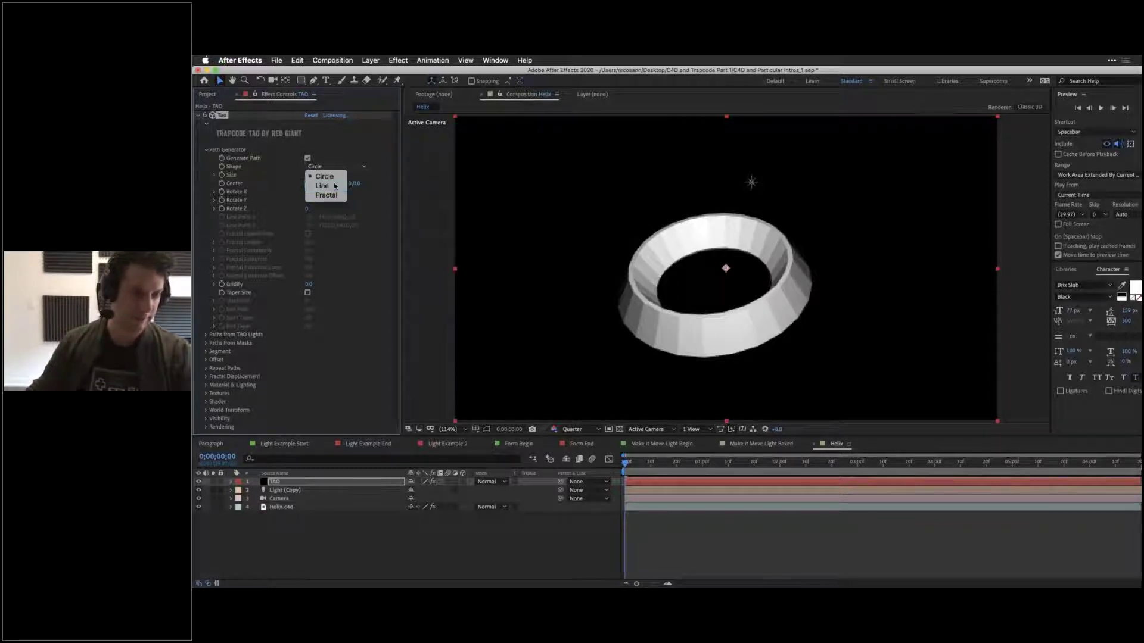
pyautogui.click(334, 170)
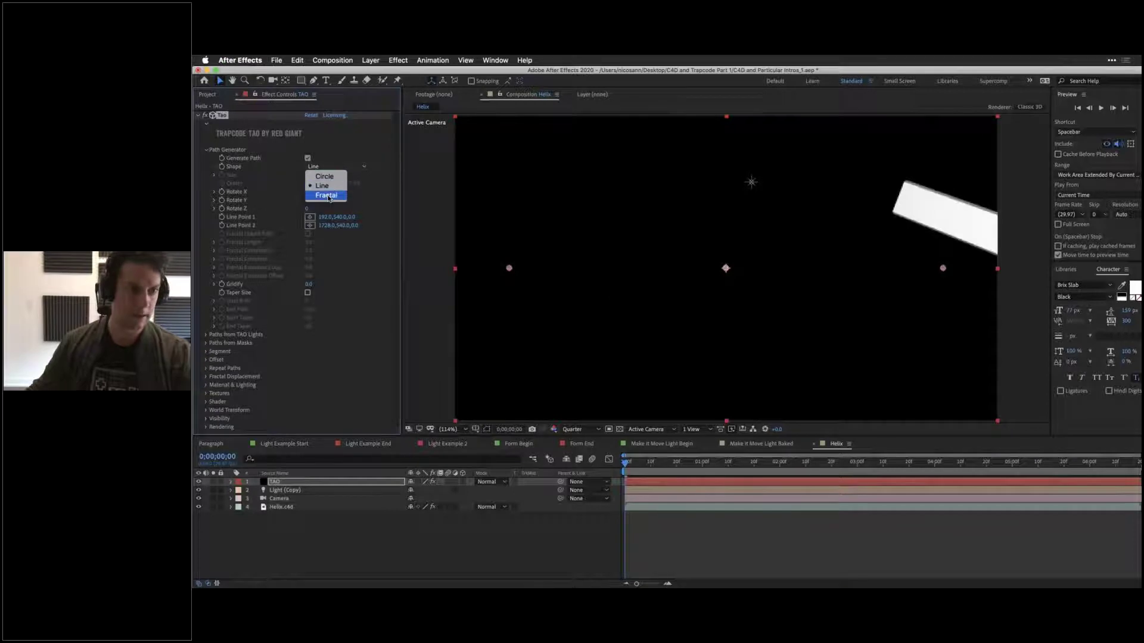
pyautogui.click(327, 195)
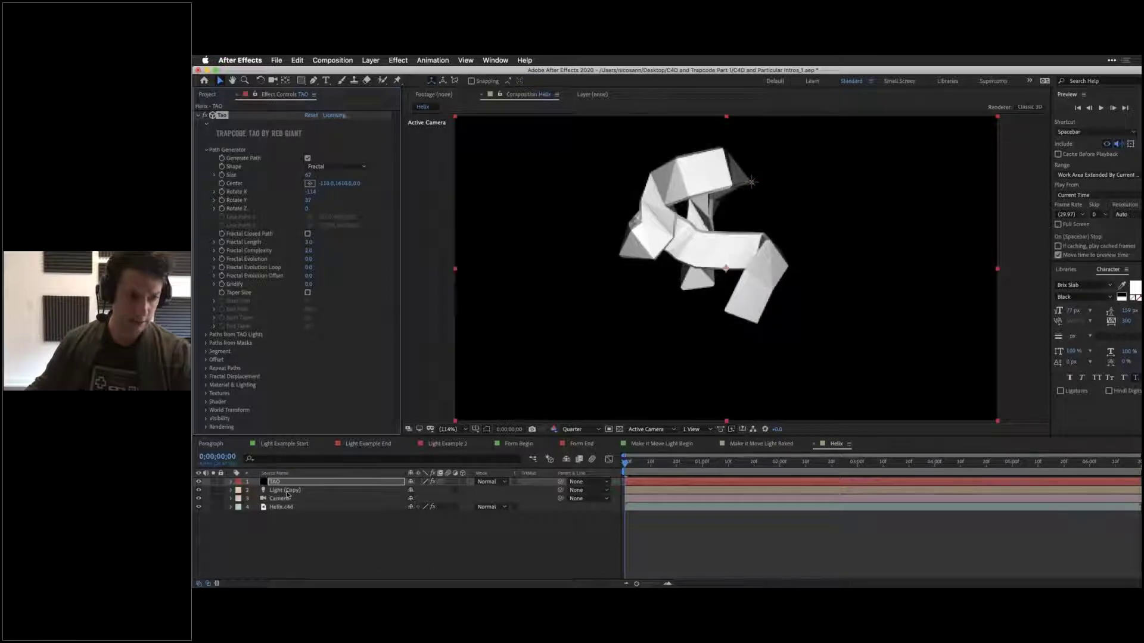
pyautogui.click(308, 158)
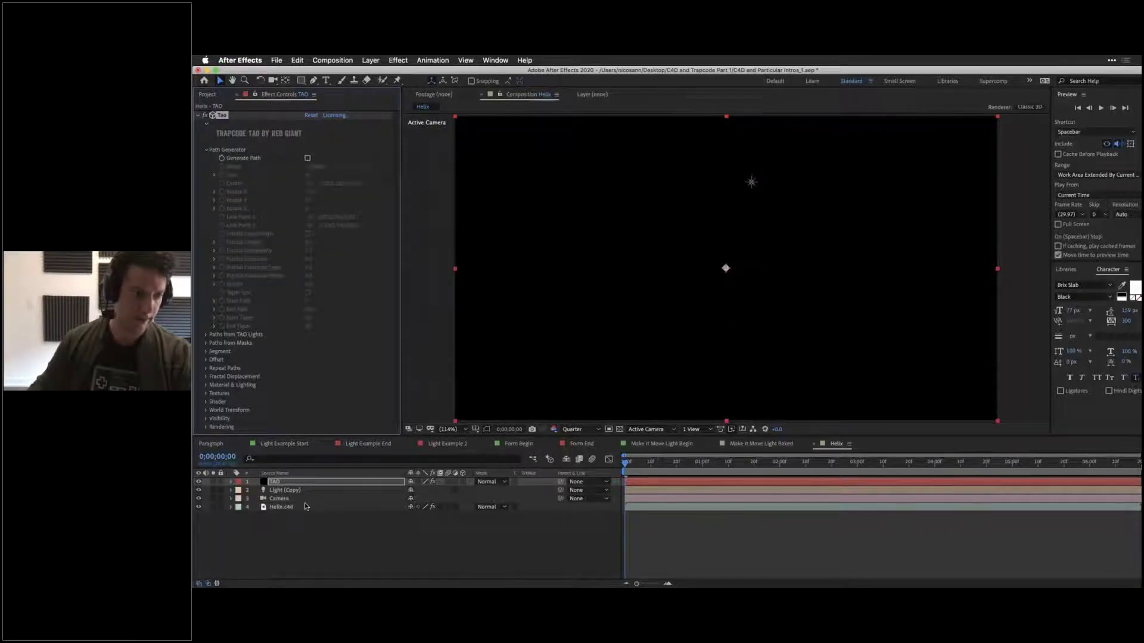
# Step: Rename the Light (Copy) layer to TAO, then select the TAO solid at 0;00;01;00
pyautogui.click(278, 491)
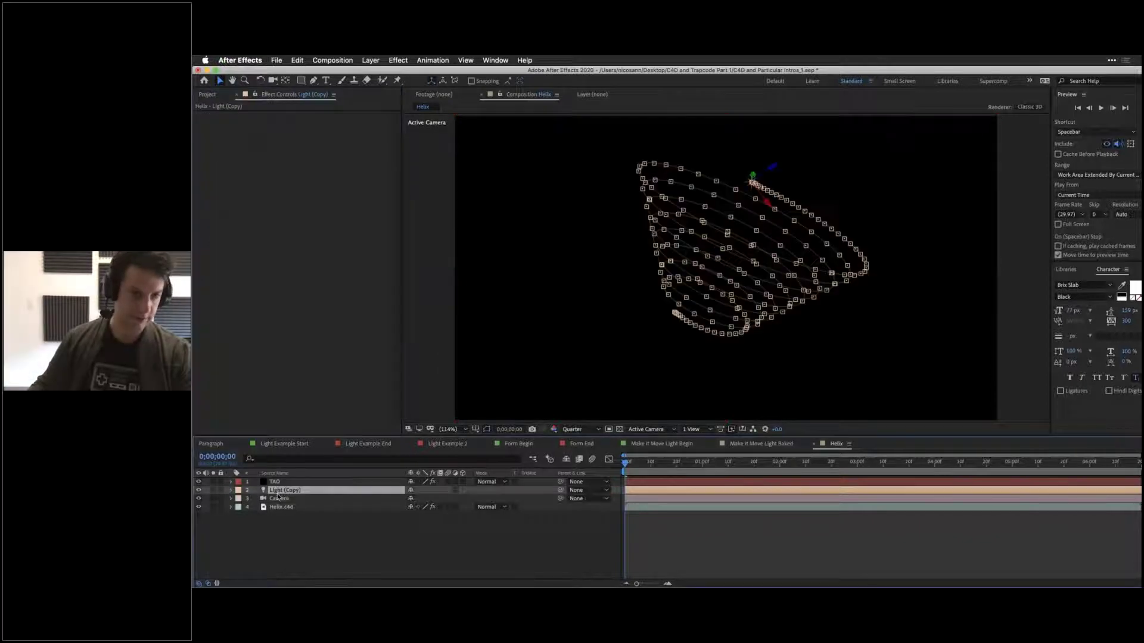
pyautogui.press('Return')
pyautogui.write('TAO')
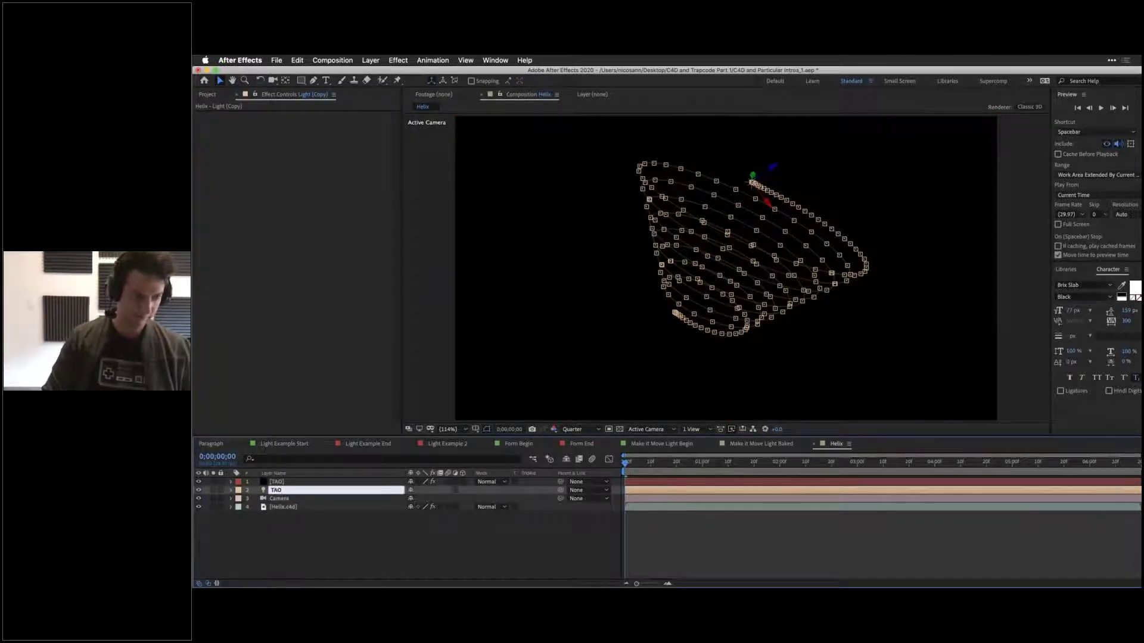
pyautogui.press('Return')
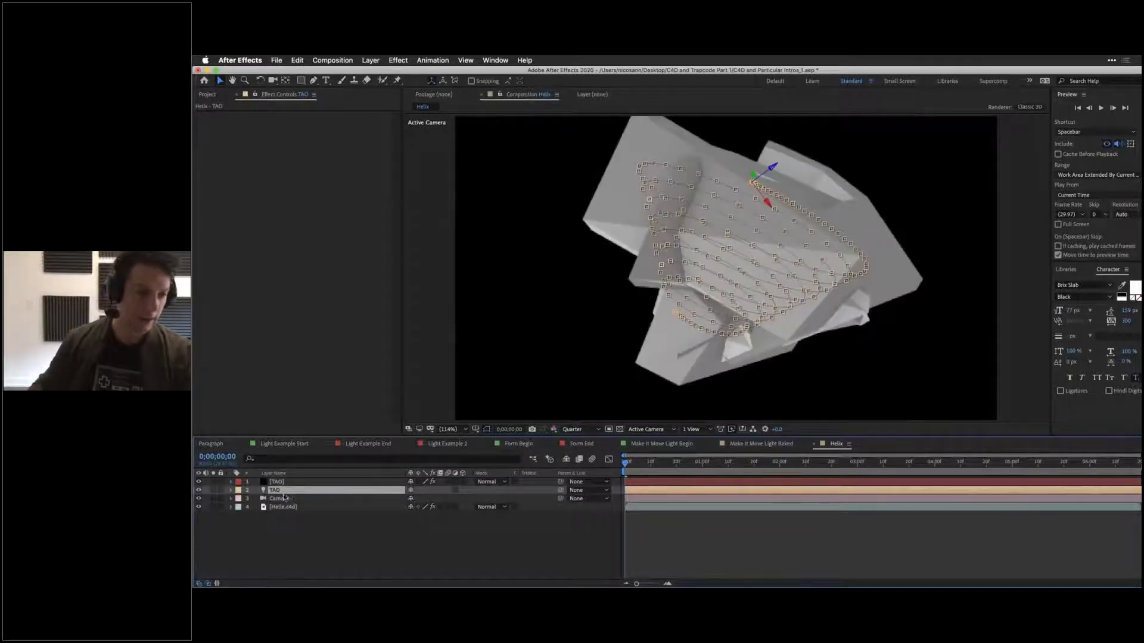
pyautogui.click(285, 482)
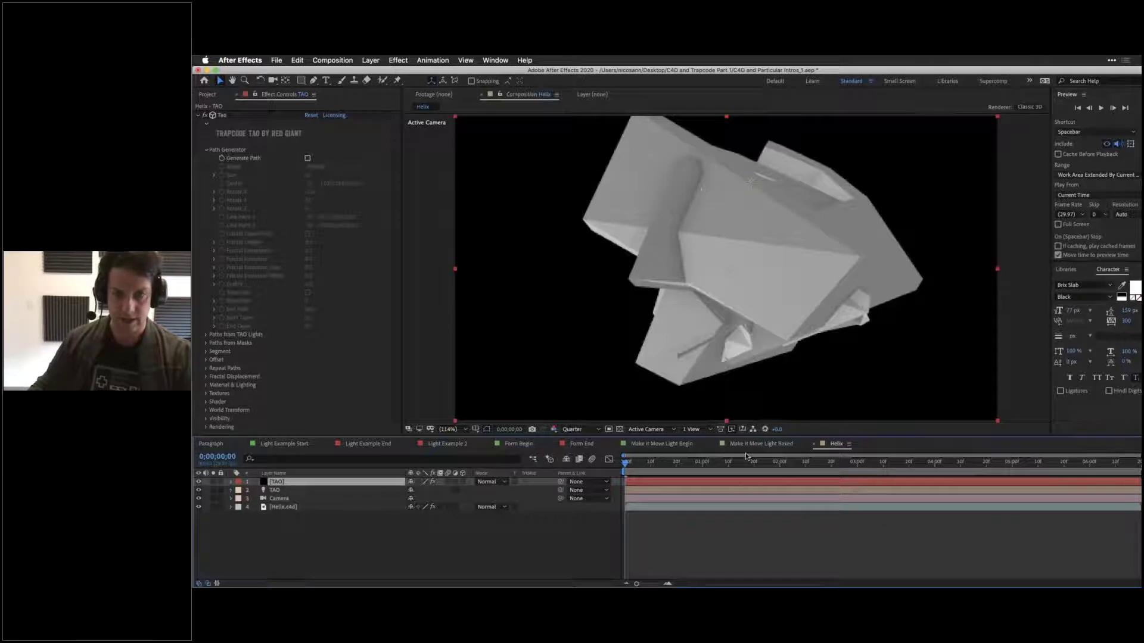
pyautogui.click(702, 488)
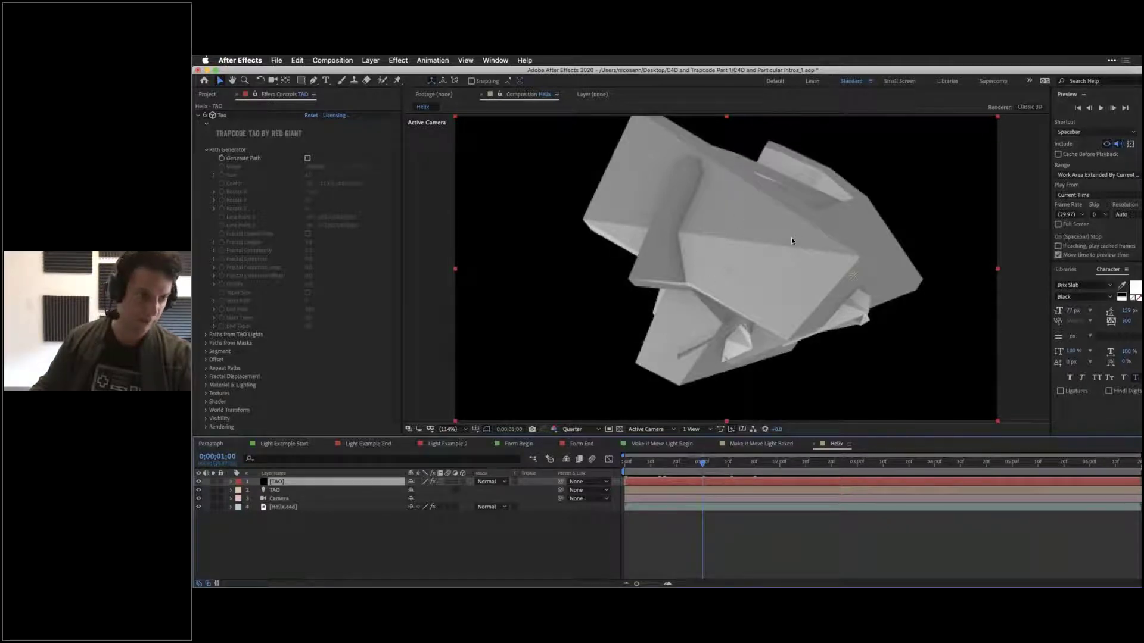
# Step: Enable Tao's Paths from TAO Lights so the helix follows the TAO light
pyautogui.click(207, 151)
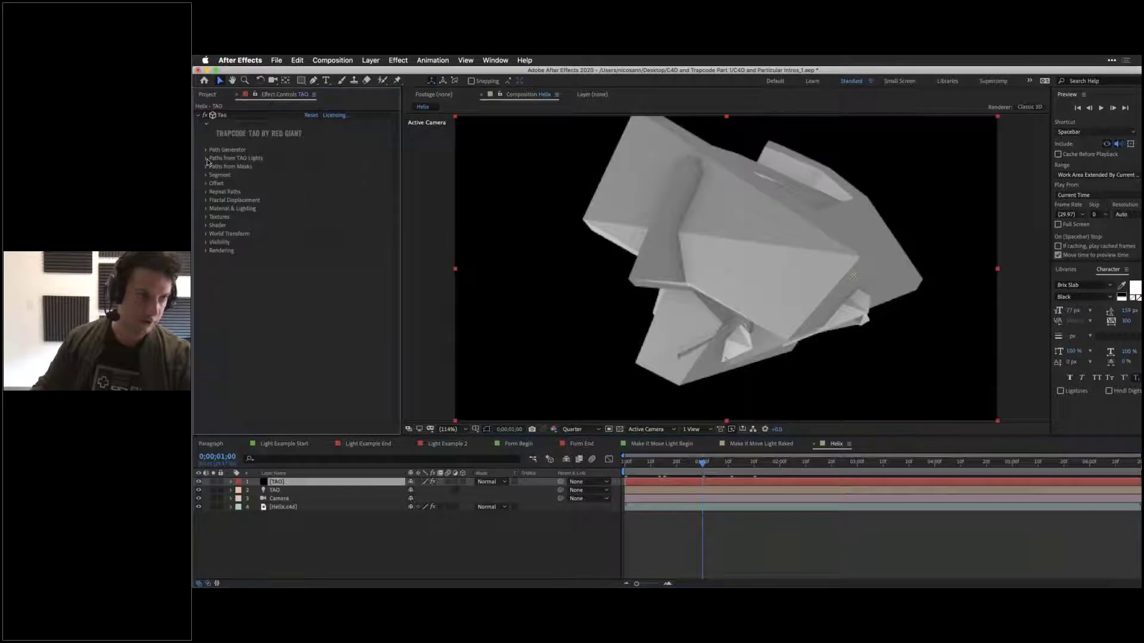
pyautogui.click(206, 159)
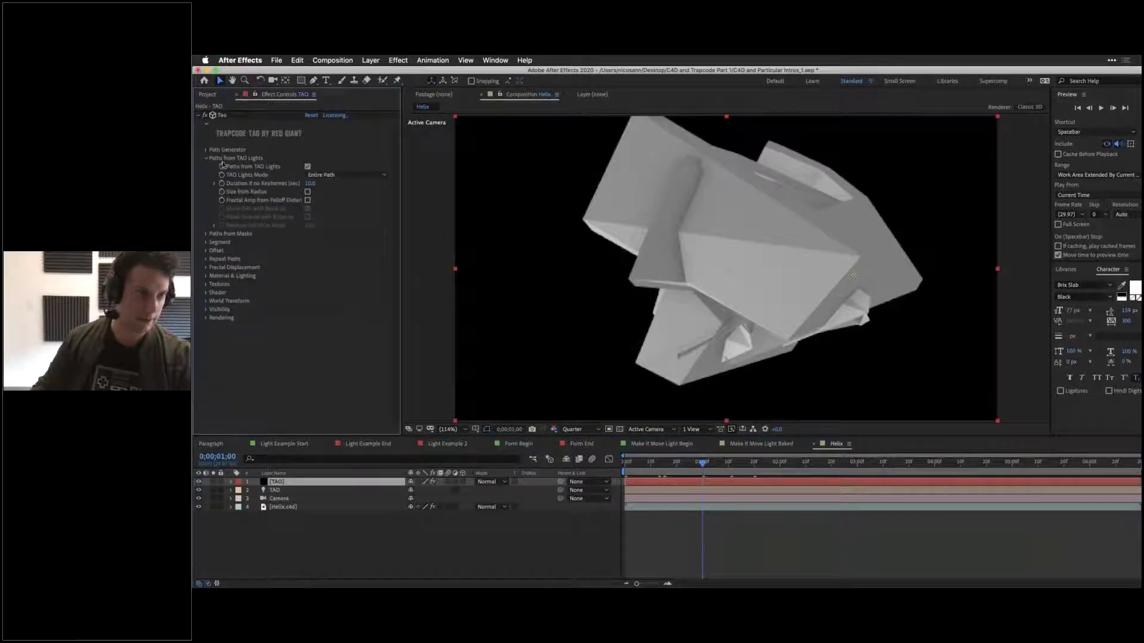
pyautogui.click(308, 168)
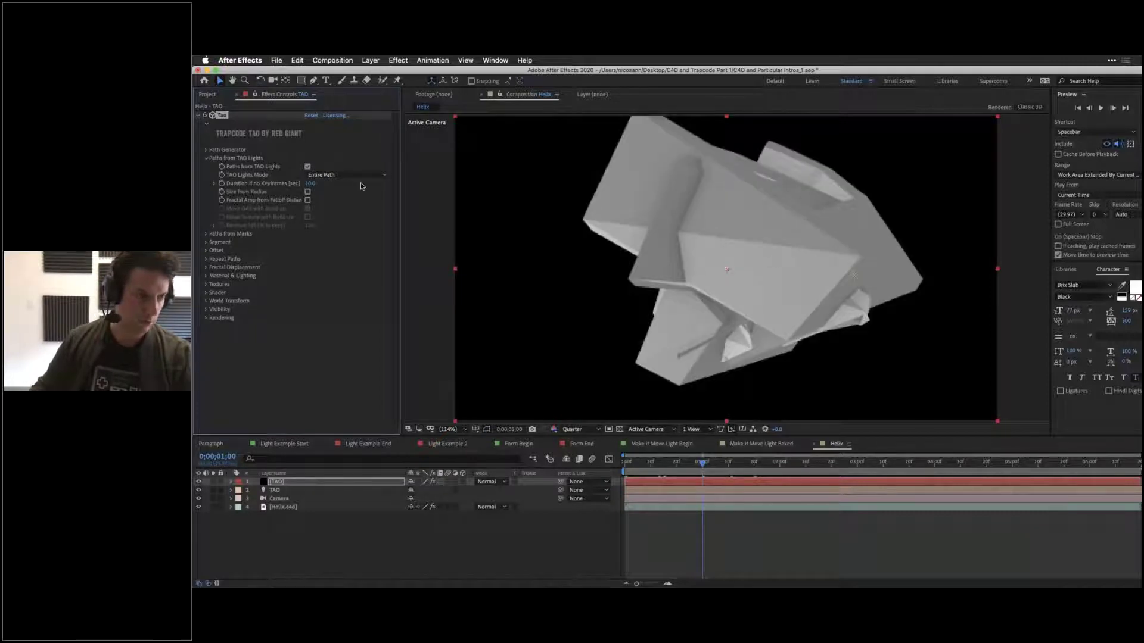
# Step: Set the segment Size to 10 and raise Segments to 629
pyautogui.click(206, 242)
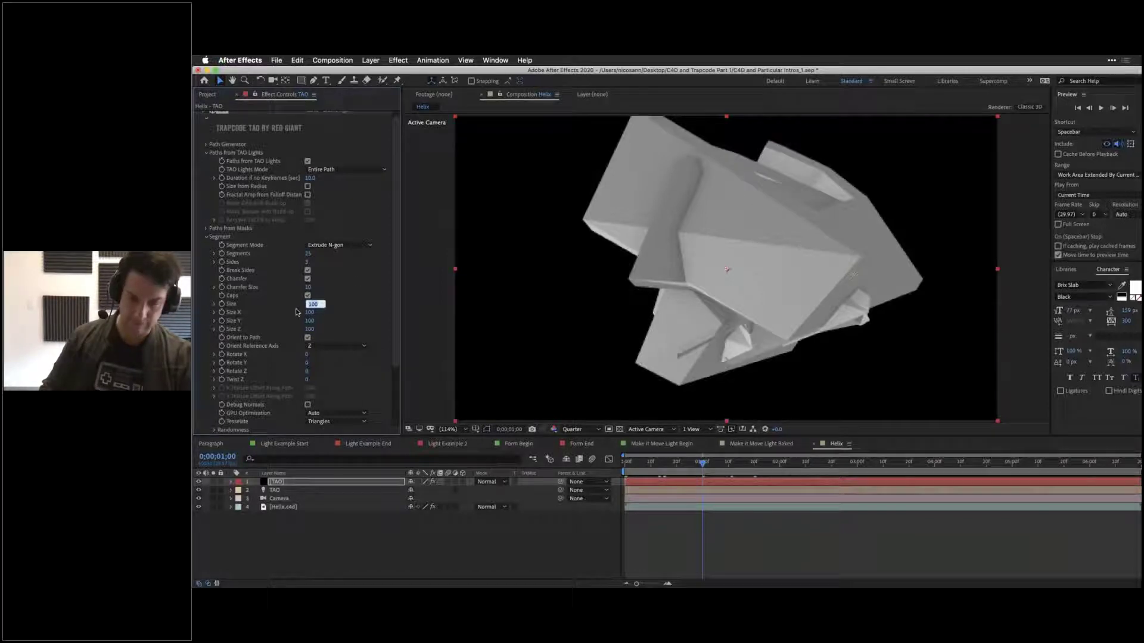
pyautogui.write('15')
pyautogui.press('Return')
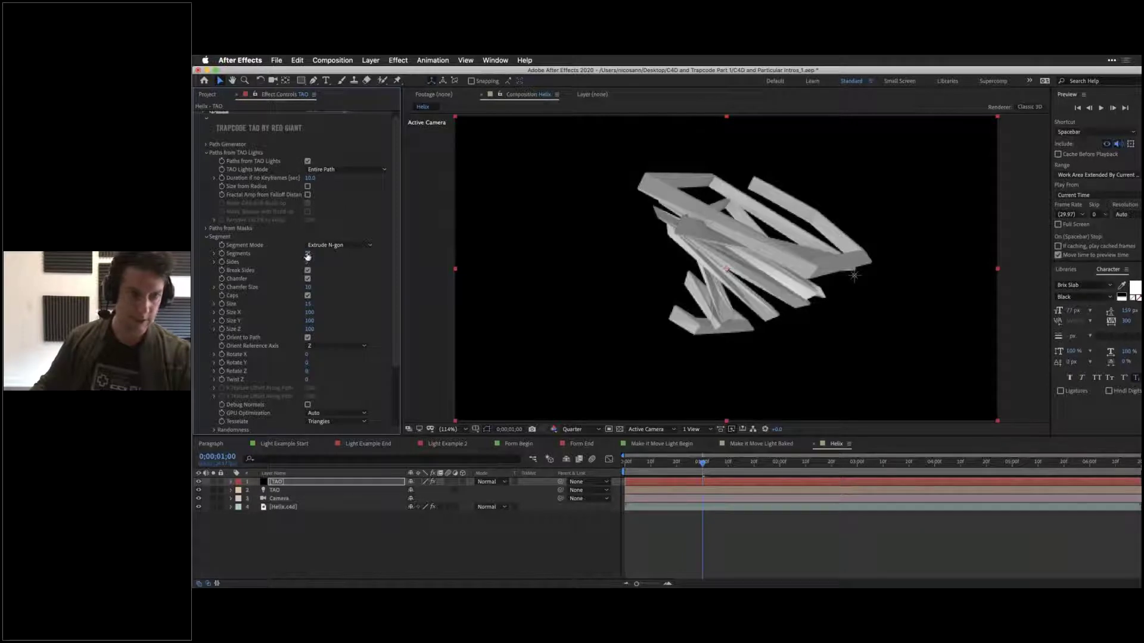
pyautogui.moveTo(321, 254); pyautogui.dragTo(419, 260)
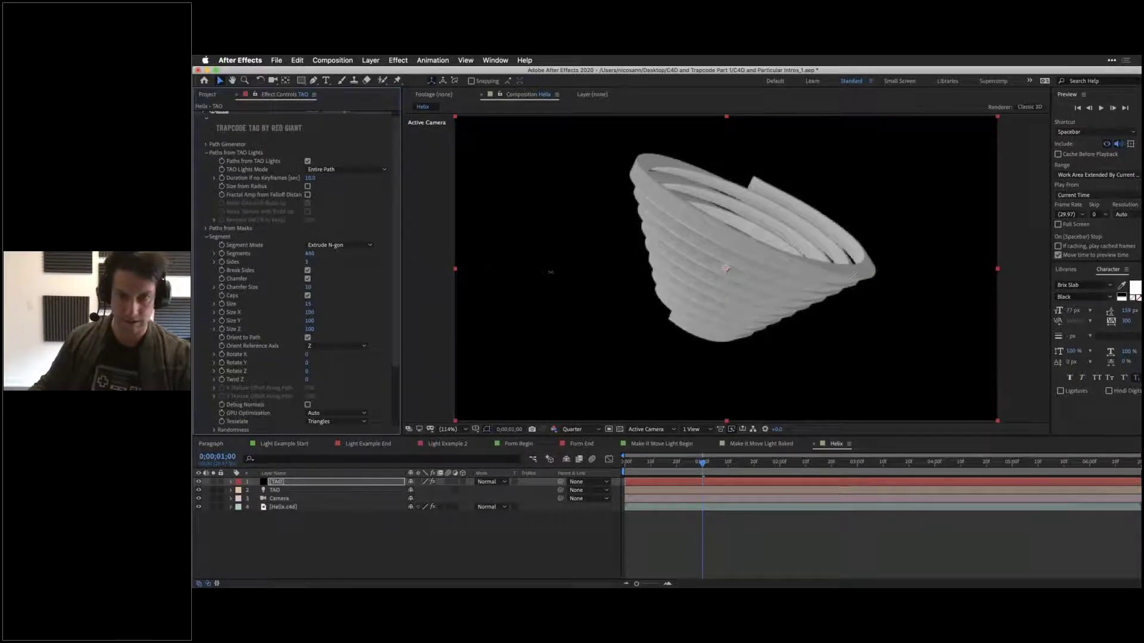
pyautogui.moveTo(309, 254); pyautogui.dragTo(727, 277)
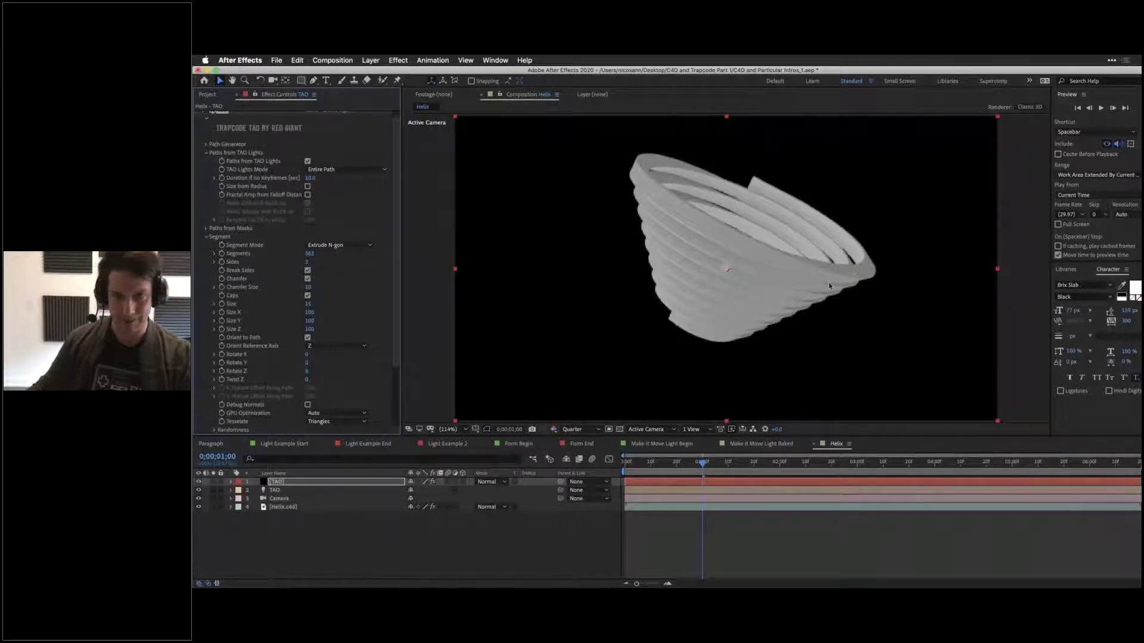
pyautogui.press('space')
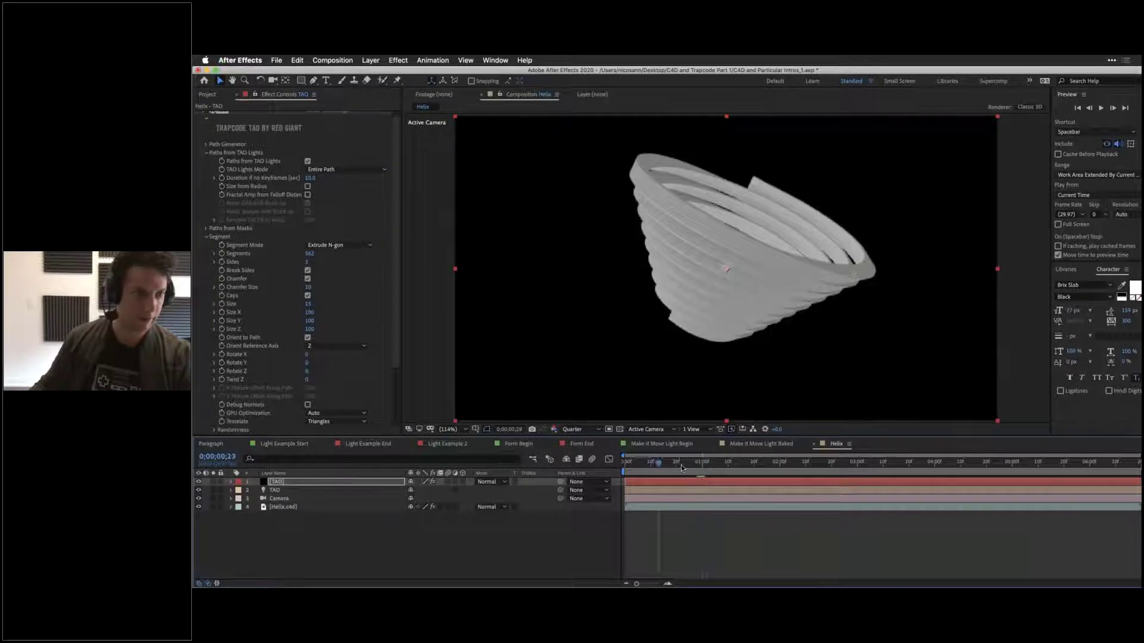
pyautogui.click(309, 304)
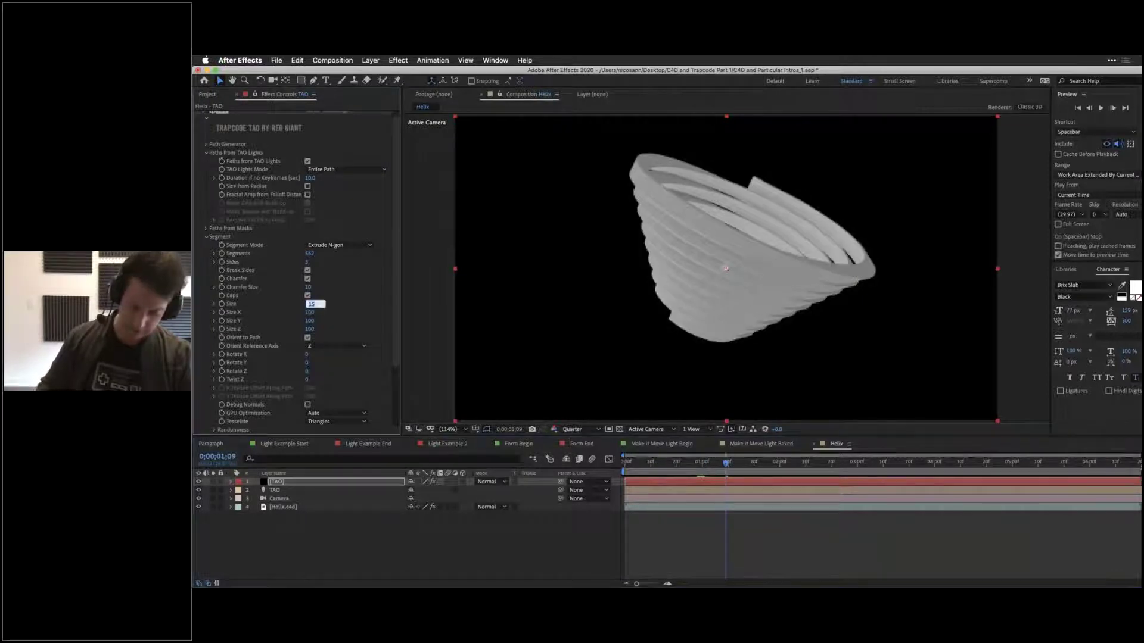
pyautogui.press('Return')
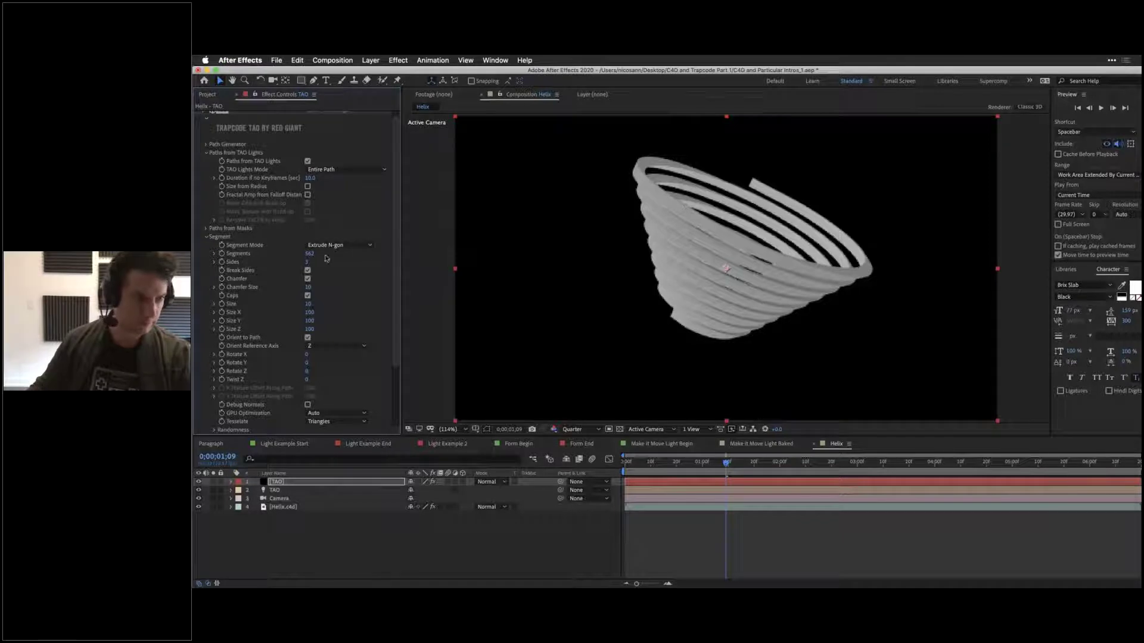
pyautogui.moveTo(328, 254); pyautogui.dragTo(346, 254)
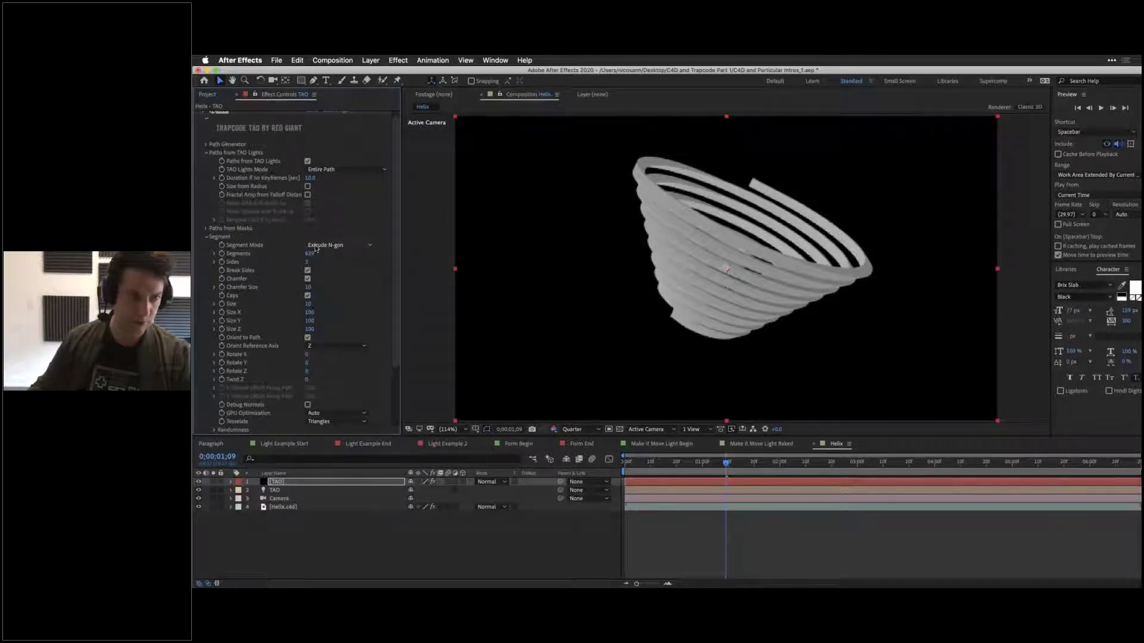
# Step: Switch Tao's Segment Mode to Repeat Sphere
pyautogui.click(334, 246)
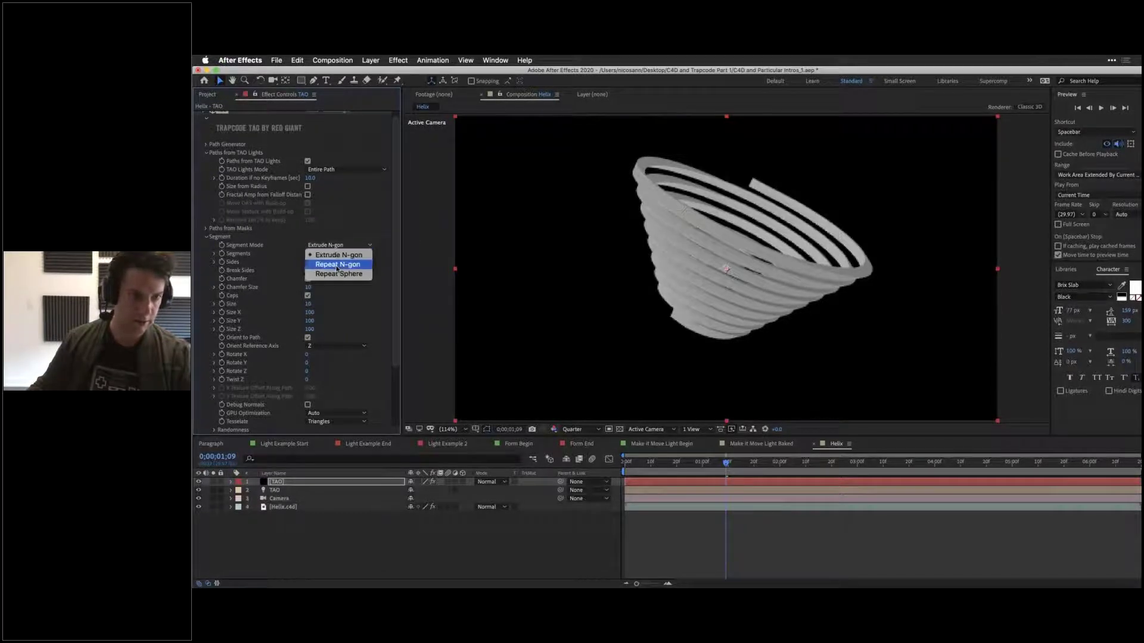
pyautogui.click(337, 266)
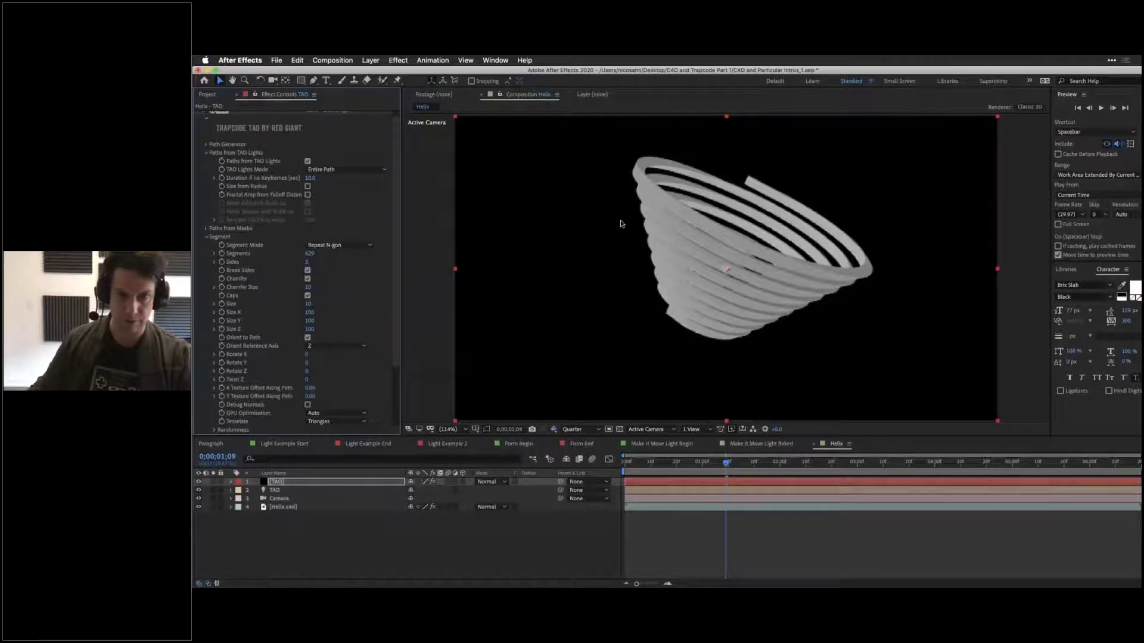
pyautogui.click(337, 246)
pyautogui.click(349, 275)
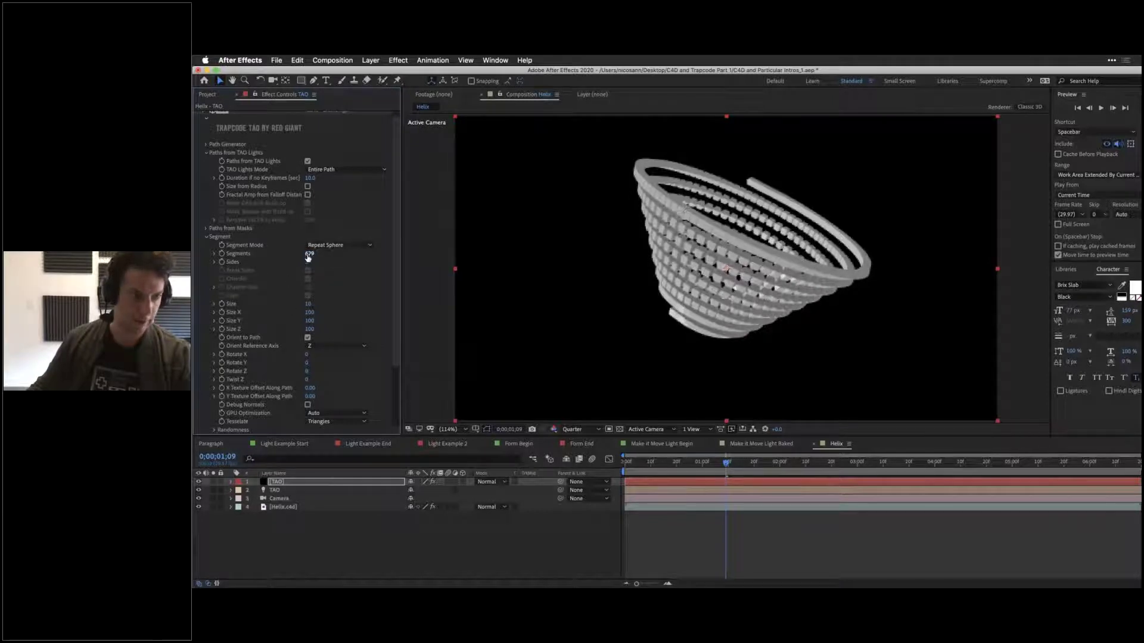
# Step: Set Sides to 10, lower Segments to about 377, and move to 0;00;04;17
pyautogui.moveTo(318, 262); pyautogui.dragTo(321, 262)
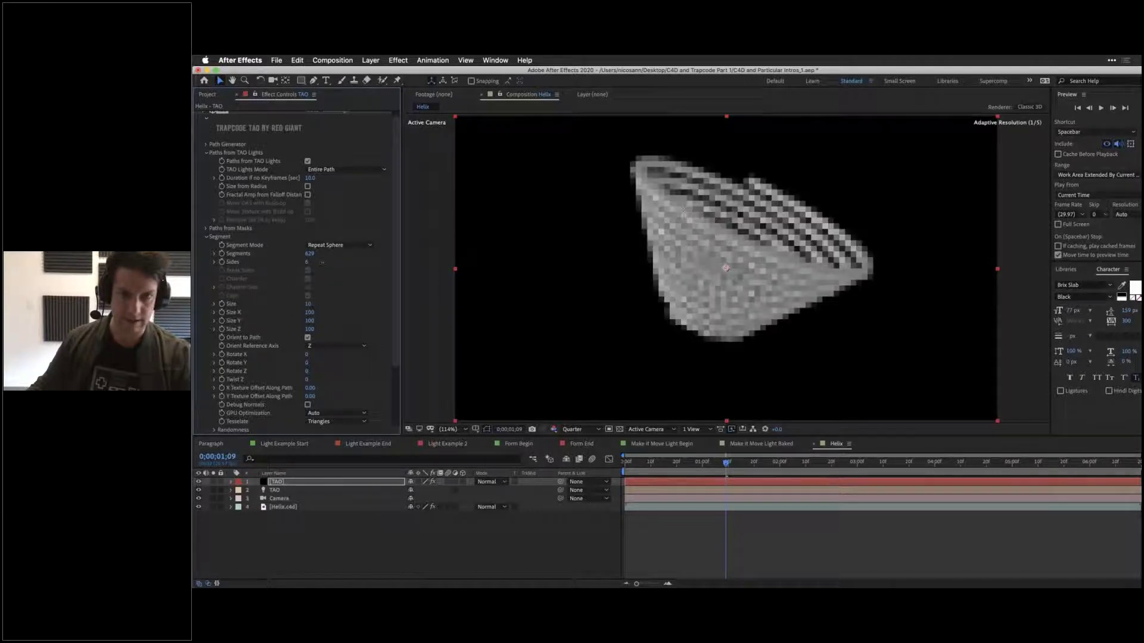
pyautogui.moveTo(313, 267); pyautogui.dragTo(319, 266)
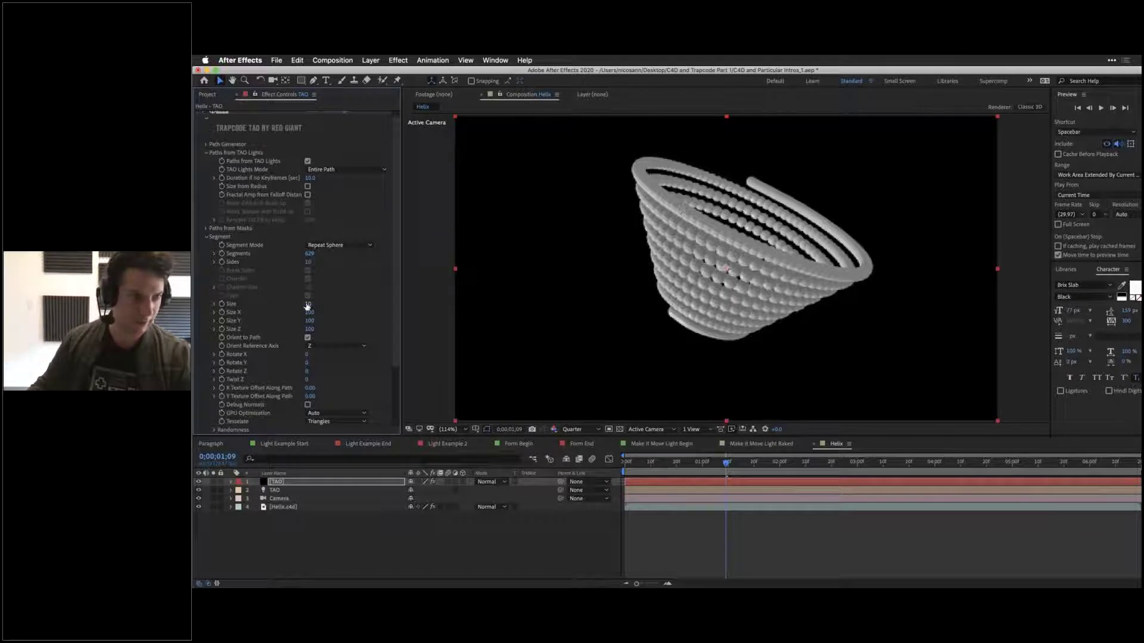
pyautogui.moveTo(311, 256); pyautogui.dragTo(281, 256)
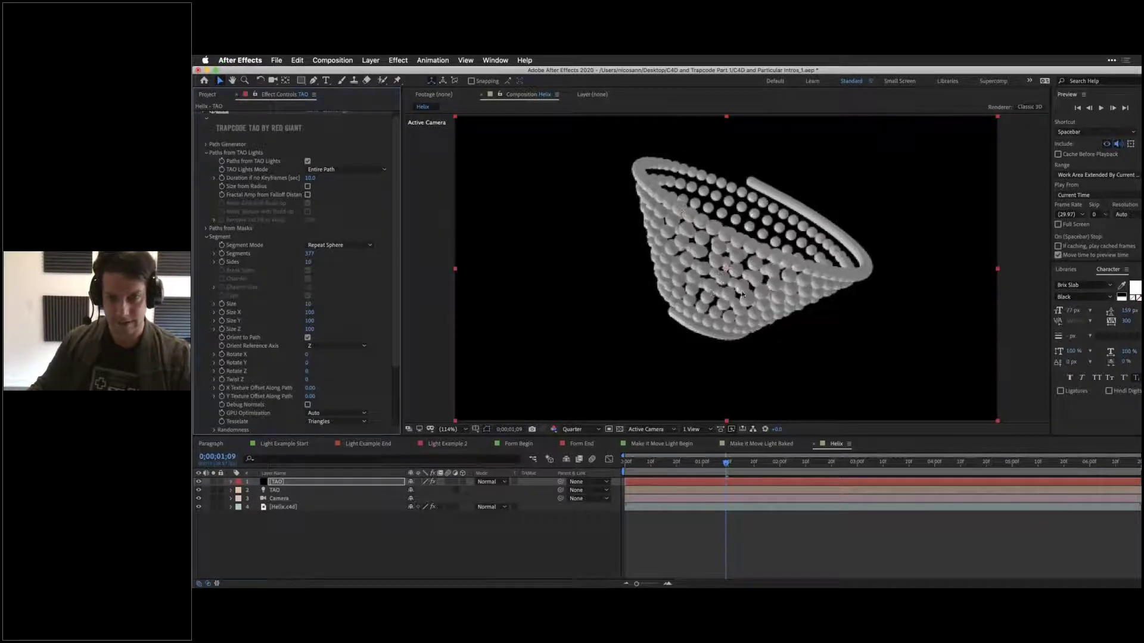
pyautogui.moveTo(672, 467); pyautogui.dragTo(978, 464)
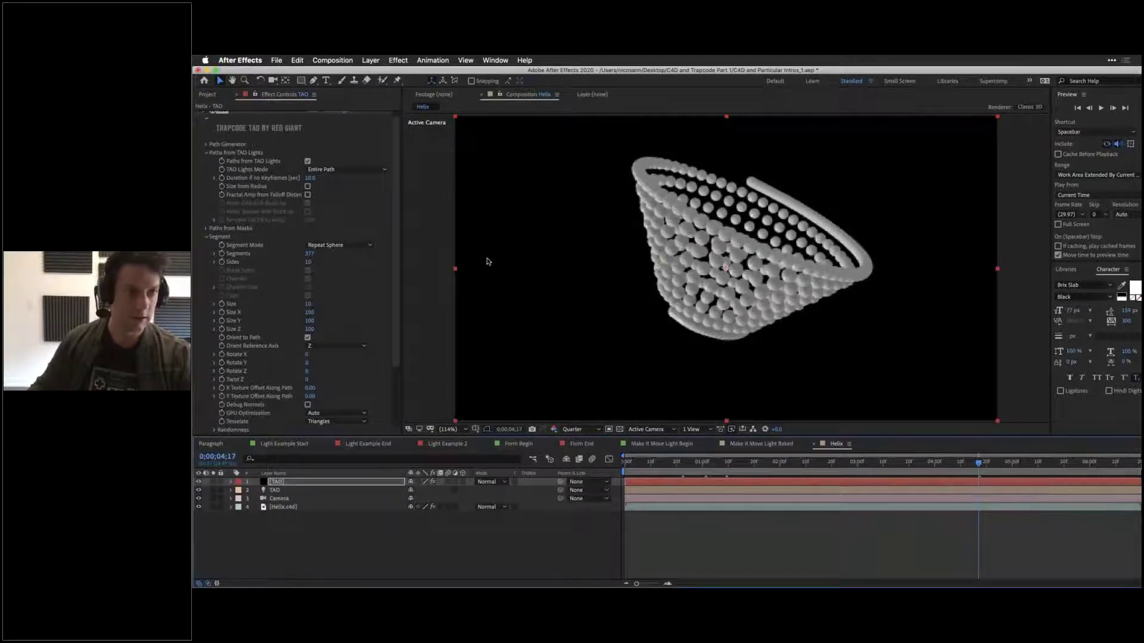
pyautogui.scroll(1, 262, 206)
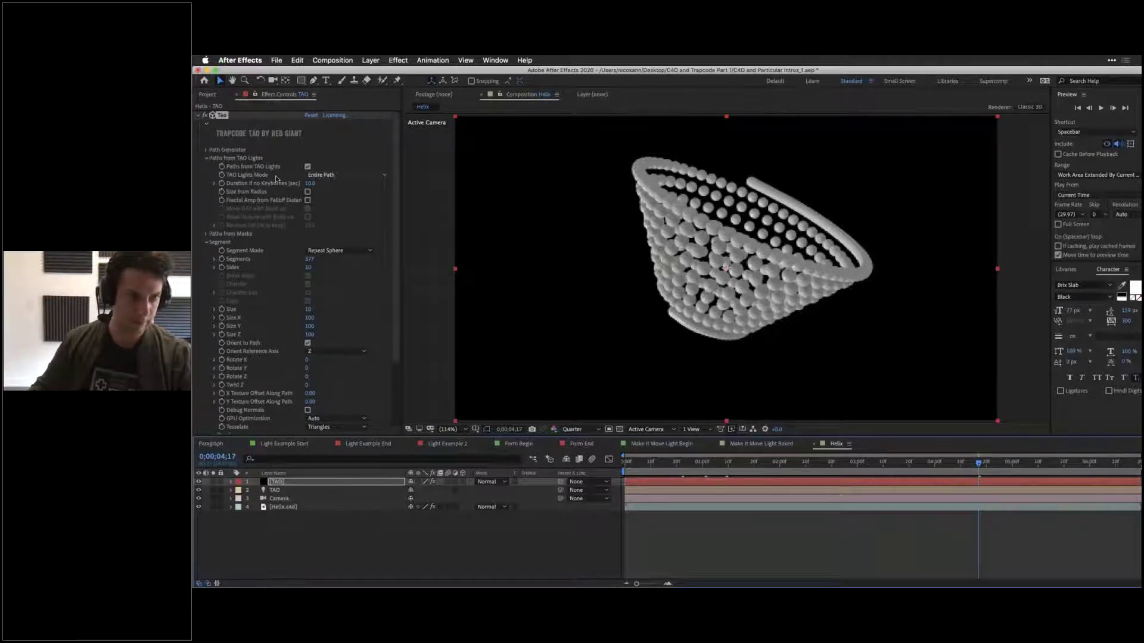
# Step: Set TAO Lights Mode to Build-up and preview the growing sphere trail from frame 0
pyautogui.click(350, 177)
pyautogui.click(327, 186)
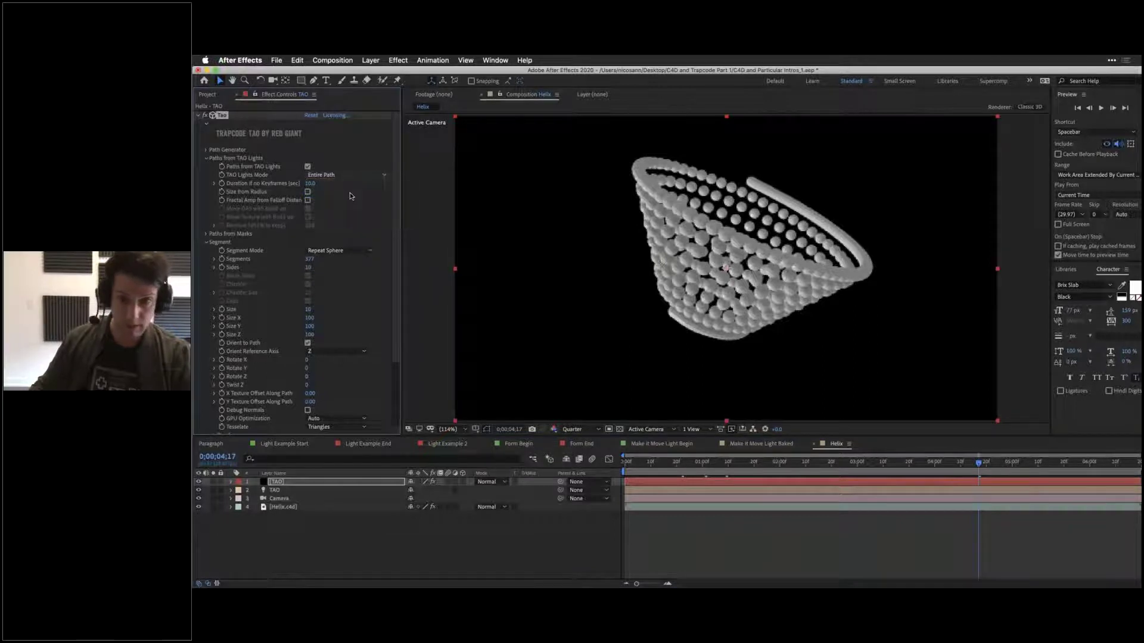
pyautogui.press('Home')
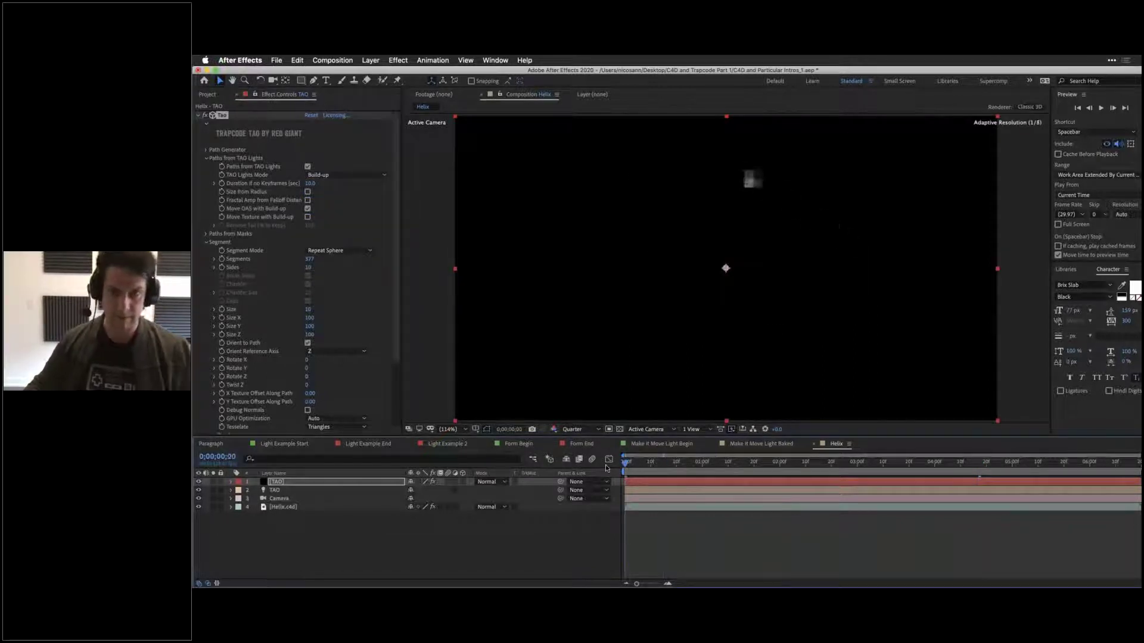
pyautogui.press('space')
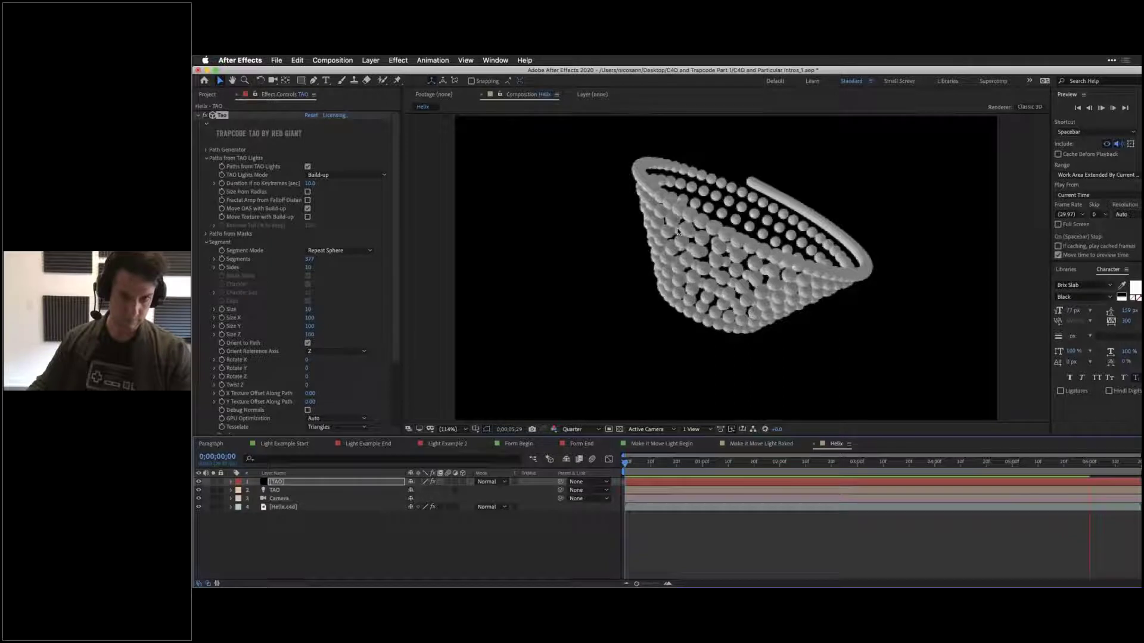
pyautogui.press('space')
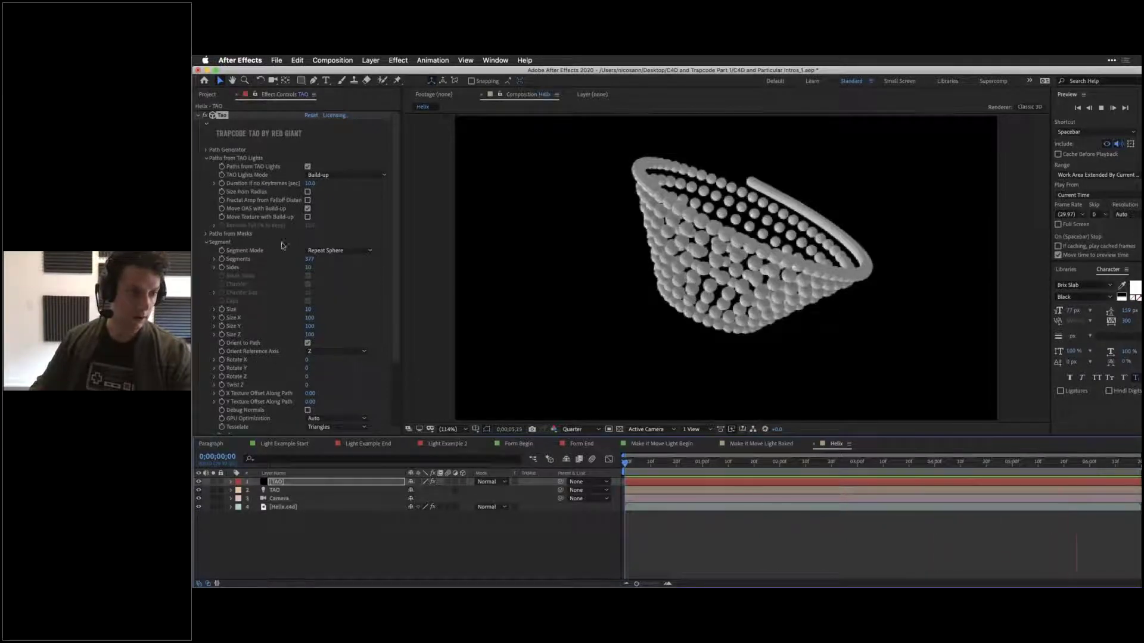
pyautogui.scroll(-1, 276, 242)
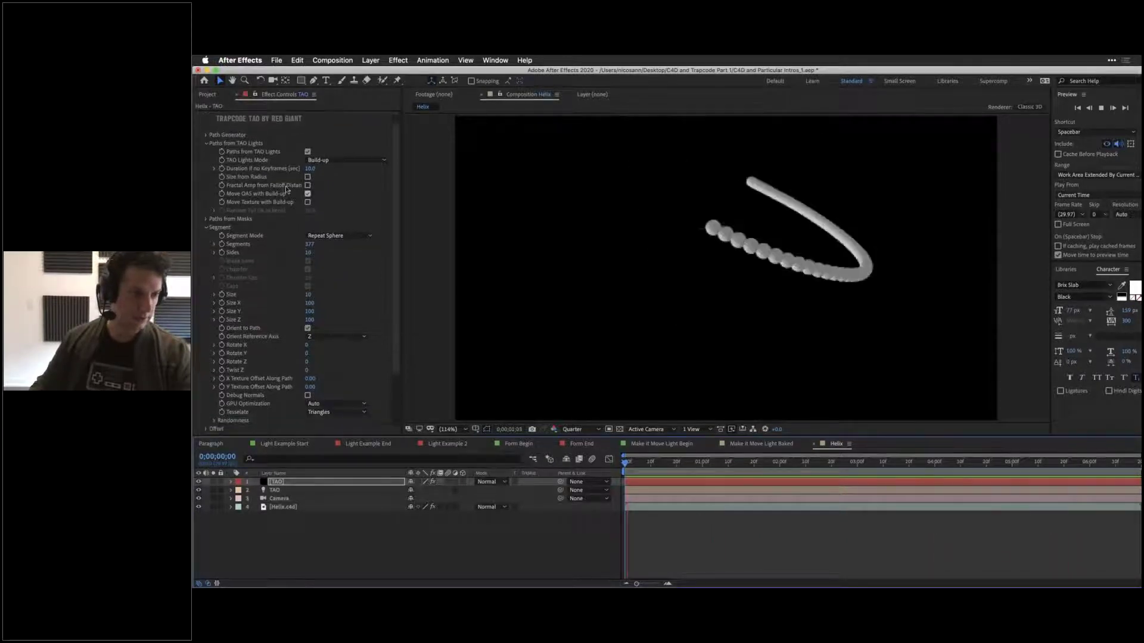
# Step: Set the Material & Lighting Color of the helix to pink FFC9FD
pyautogui.click(206, 228)
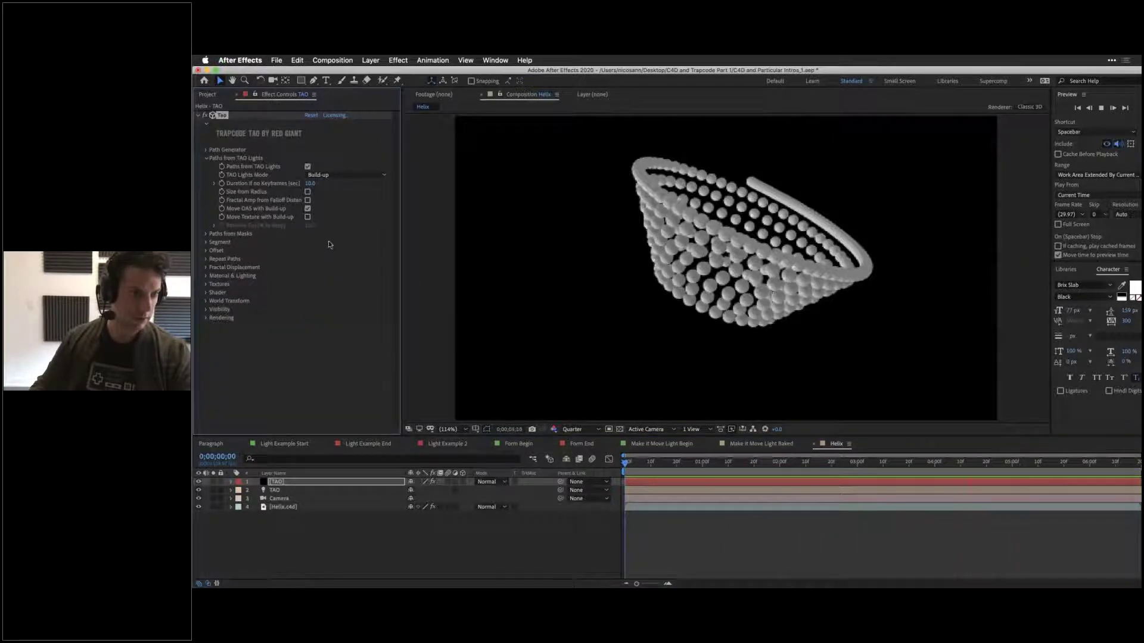
pyautogui.click(206, 276)
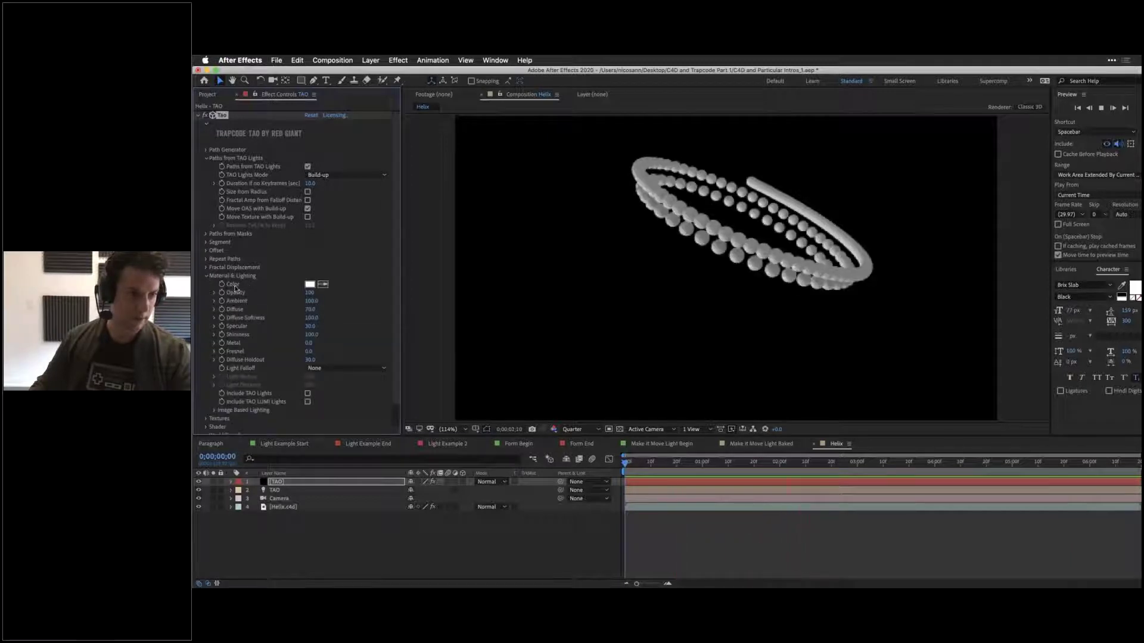
pyautogui.click(309, 285)
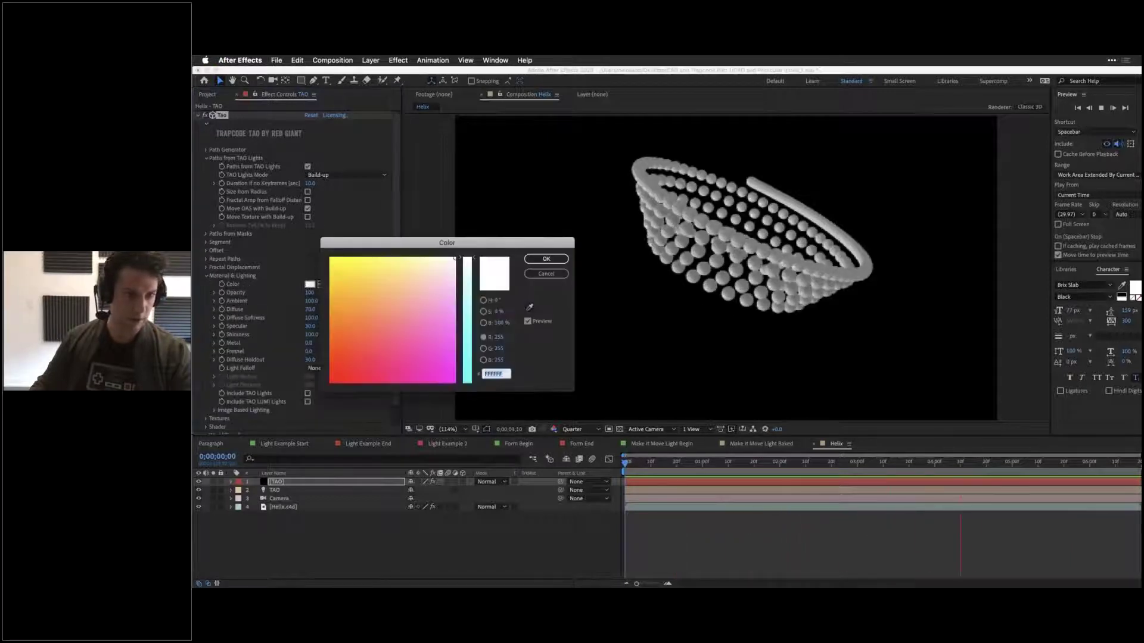
pyautogui.click(454, 284)
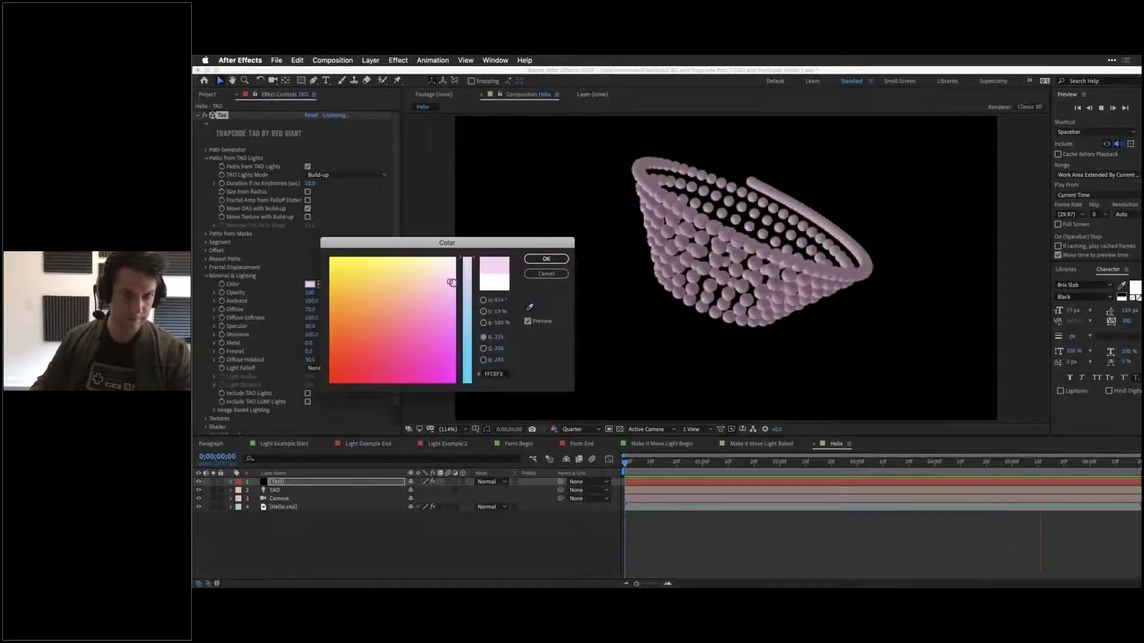
pyautogui.click(544, 260)
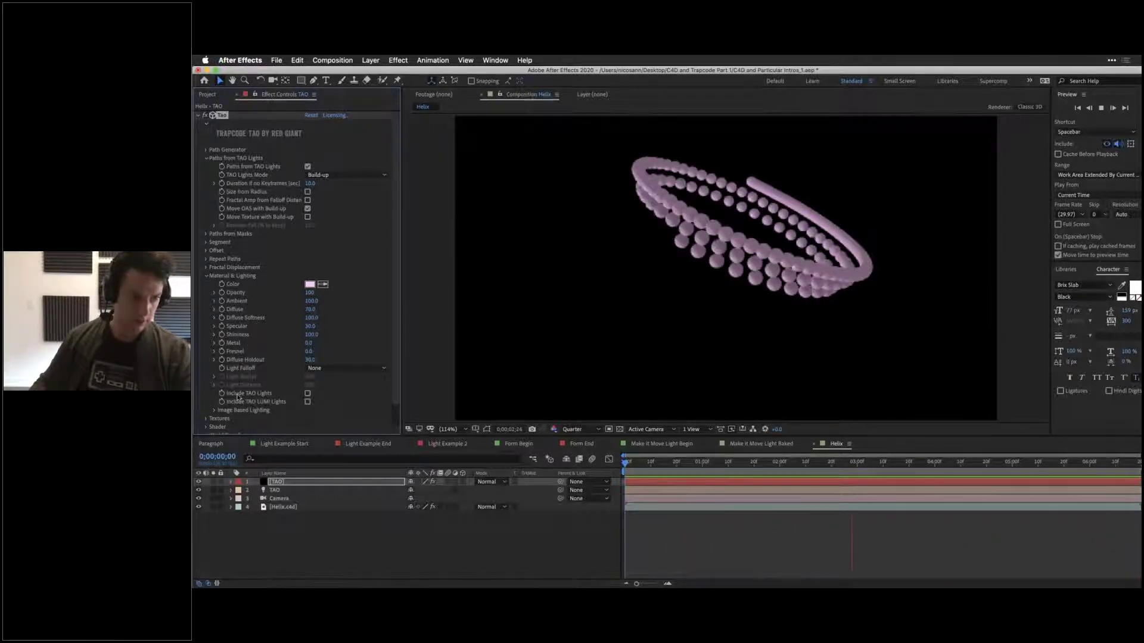
pyautogui.click(308, 394)
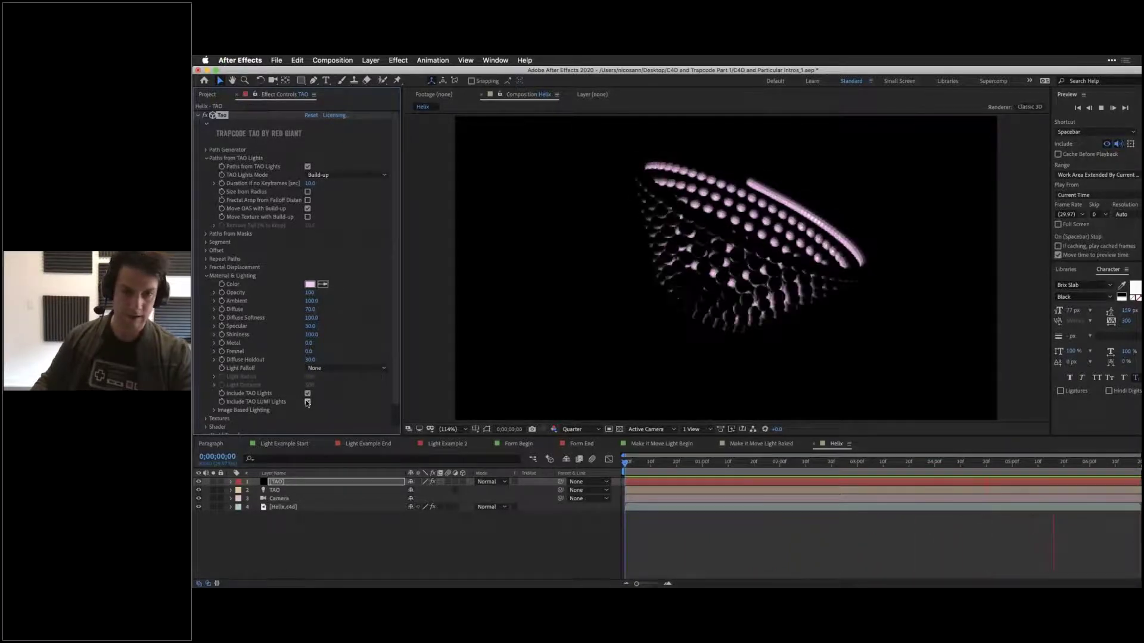
pyautogui.click(308, 402)
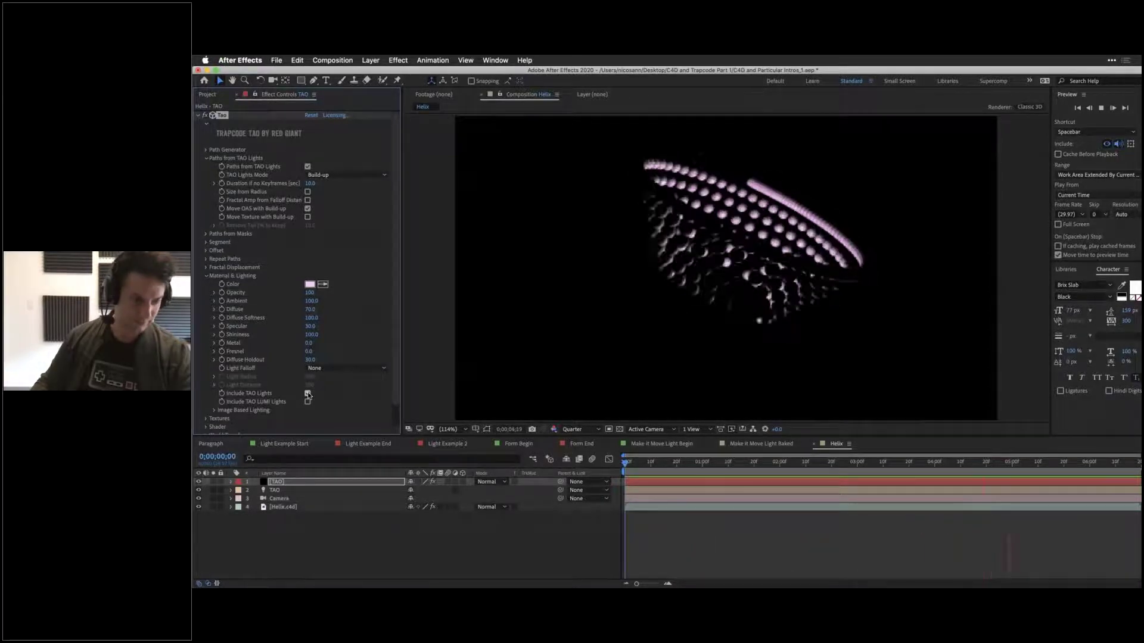
pyautogui.click(307, 394)
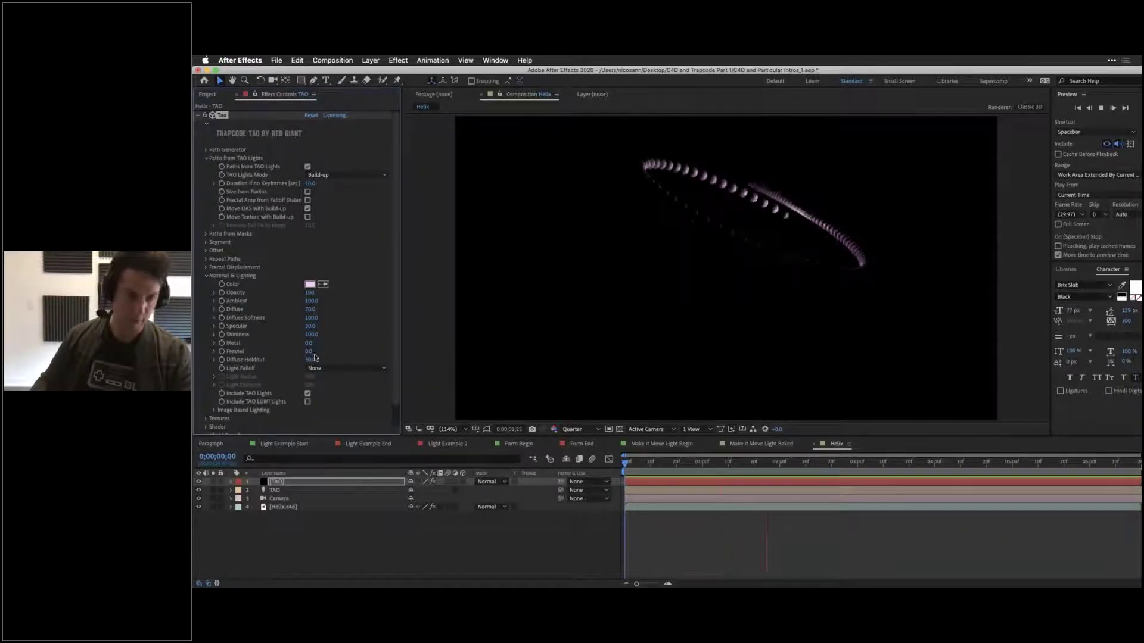
pyautogui.click(307, 394)
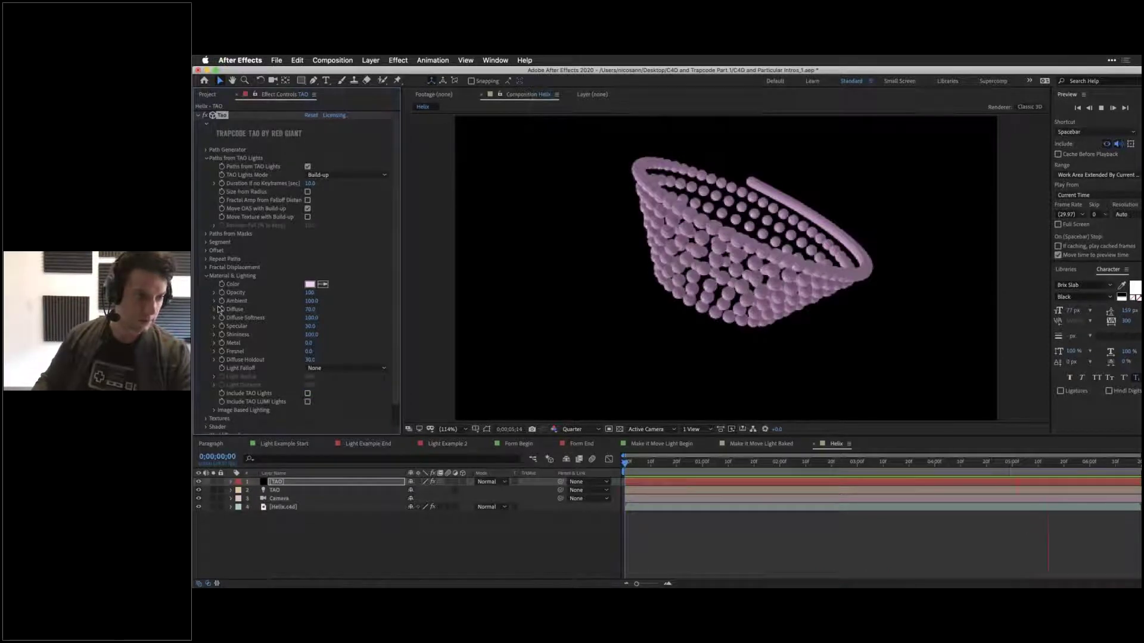
pyautogui.scroll(-2, 218, 301)
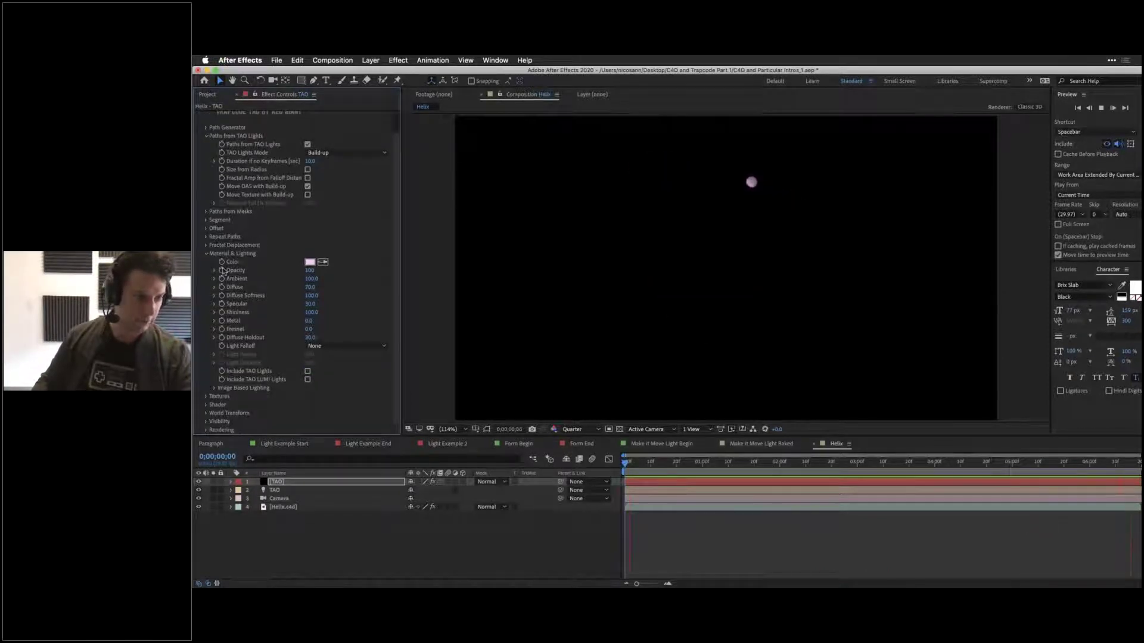
# Step: Light the helix with the Green Forest built-in environment under Image Based Lighting
pyautogui.click(214, 389)
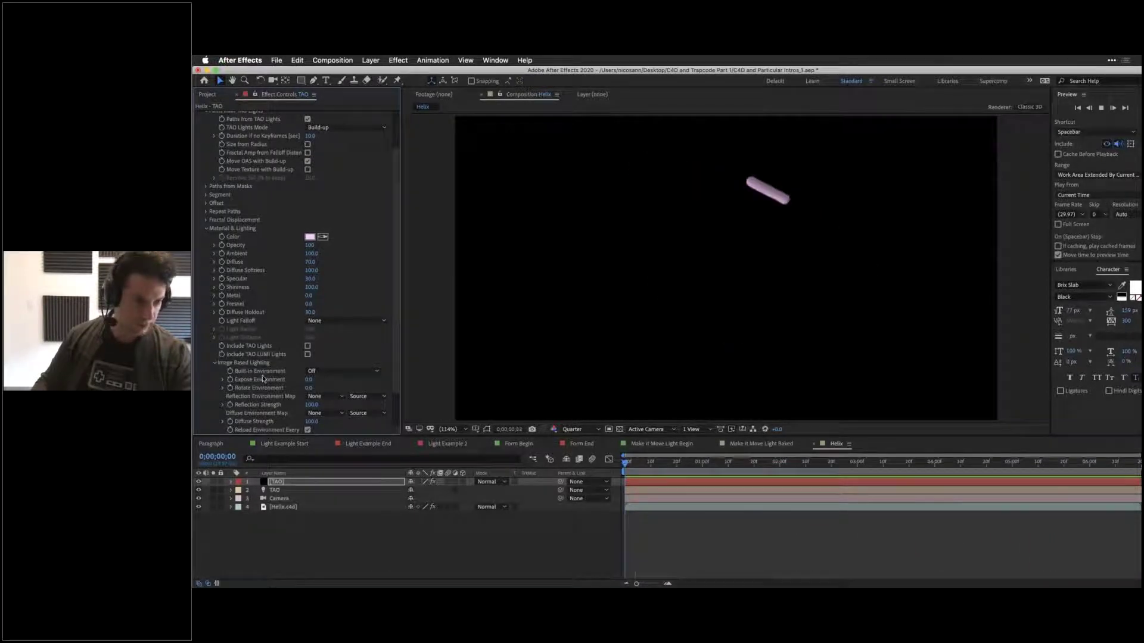
pyautogui.click(328, 371)
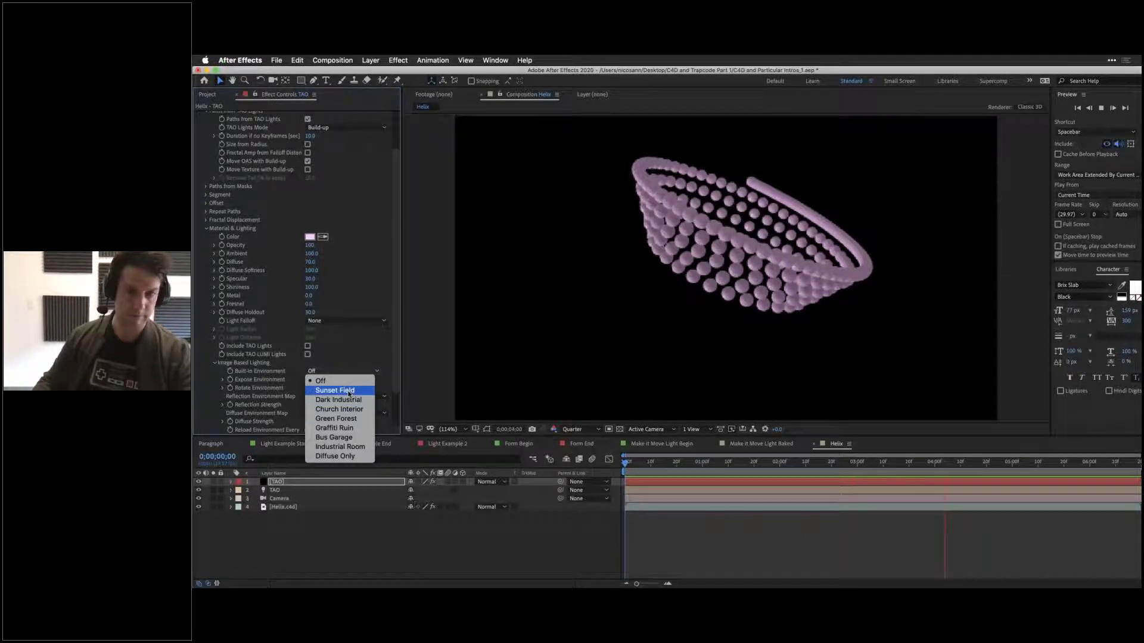
pyautogui.click(337, 390)
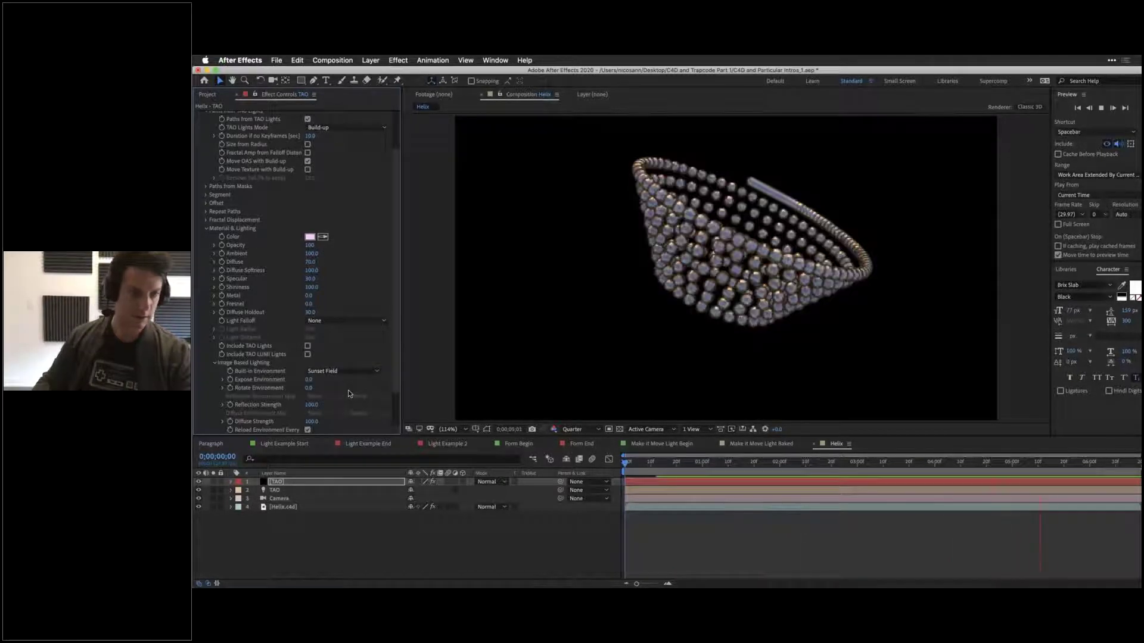
pyautogui.click(345, 372)
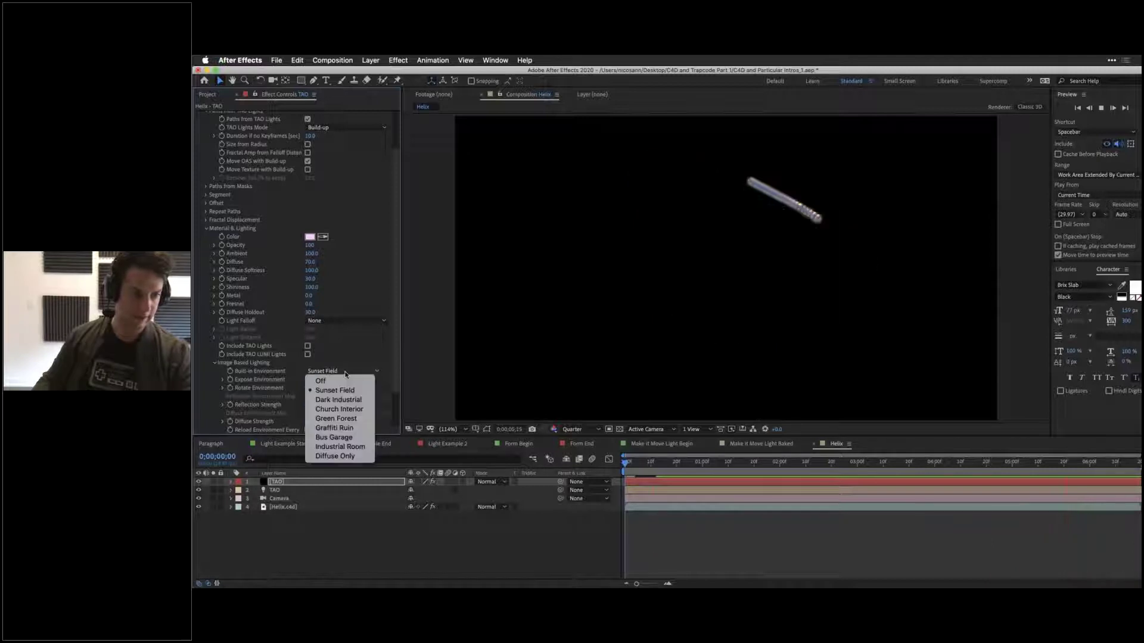
pyautogui.click(339, 418)
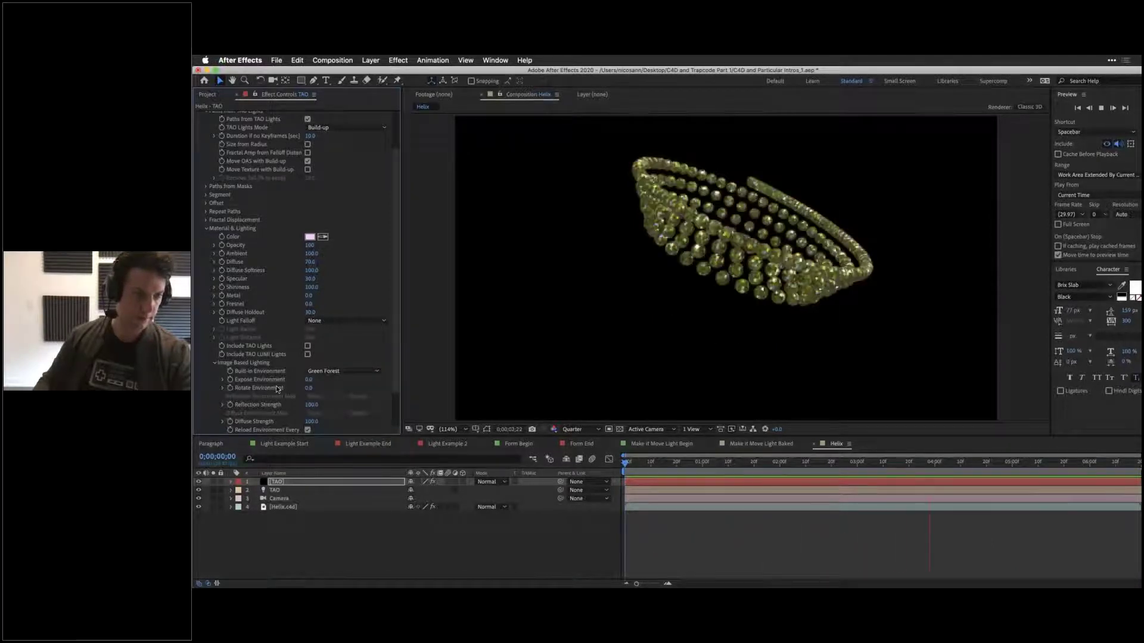
pyautogui.scroll(-3, 276, 388)
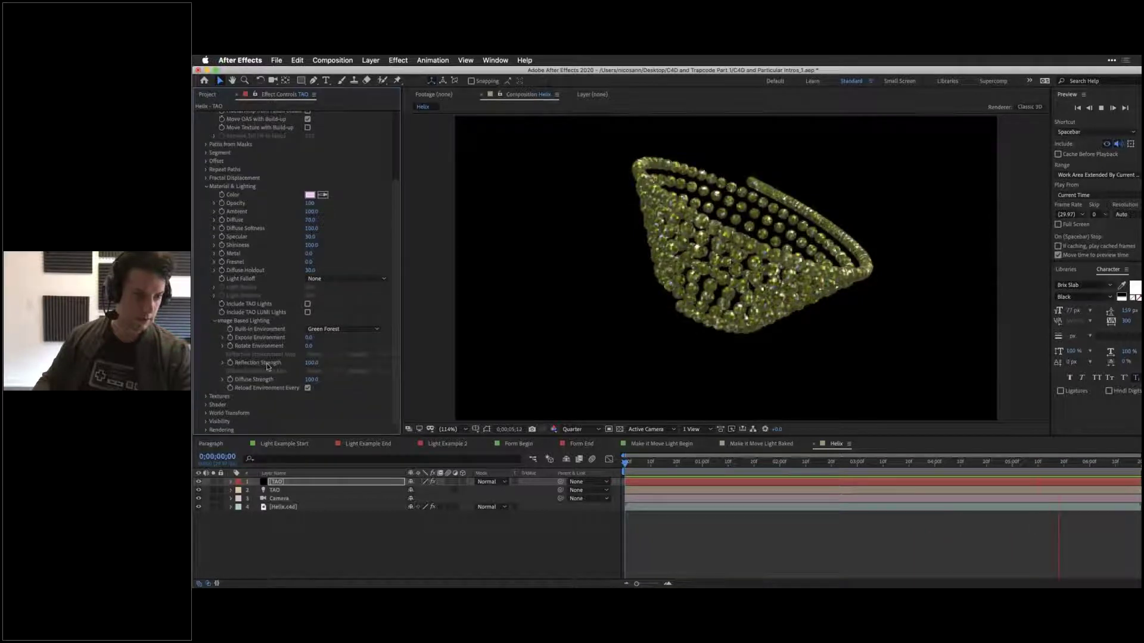
pyautogui.click(343, 329)
pyautogui.click(329, 414)
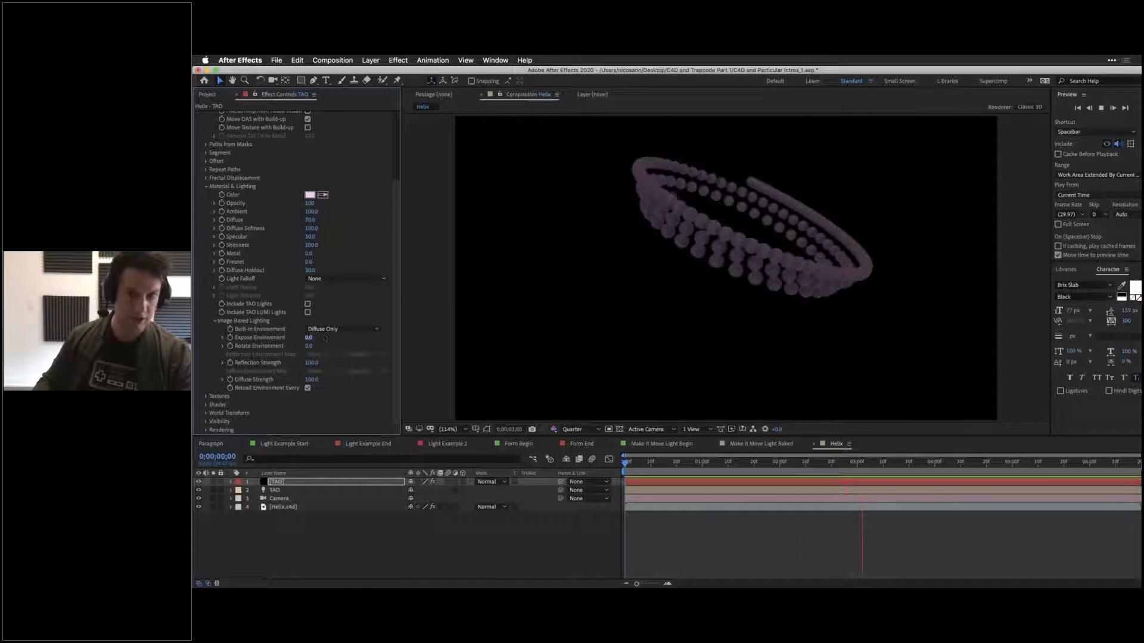
pyautogui.click(331, 330)
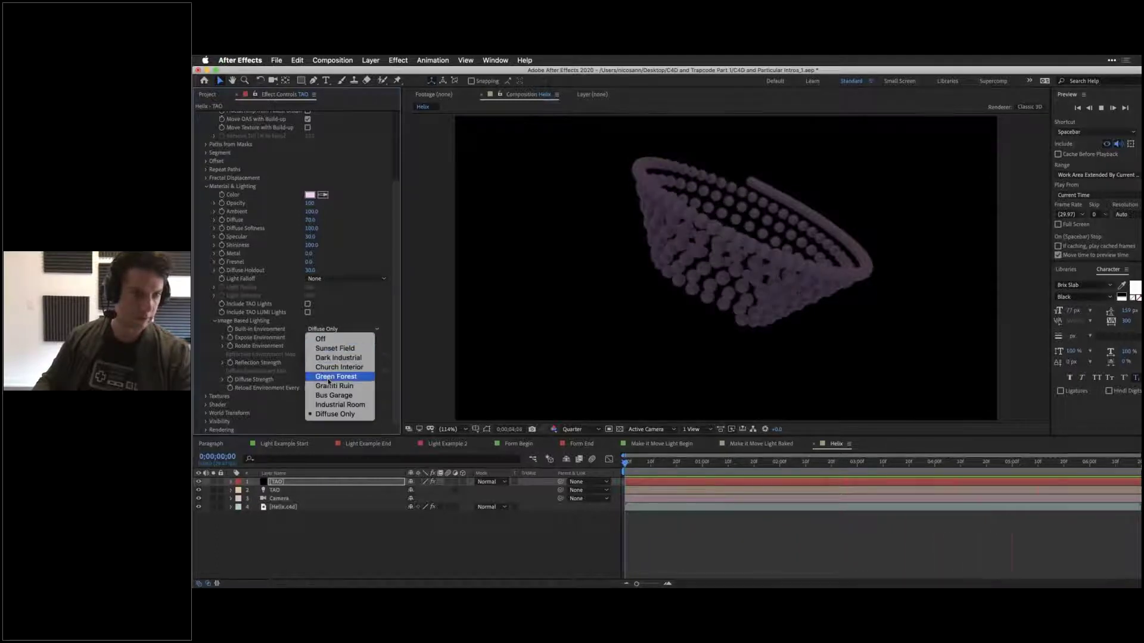
pyautogui.click(337, 375)
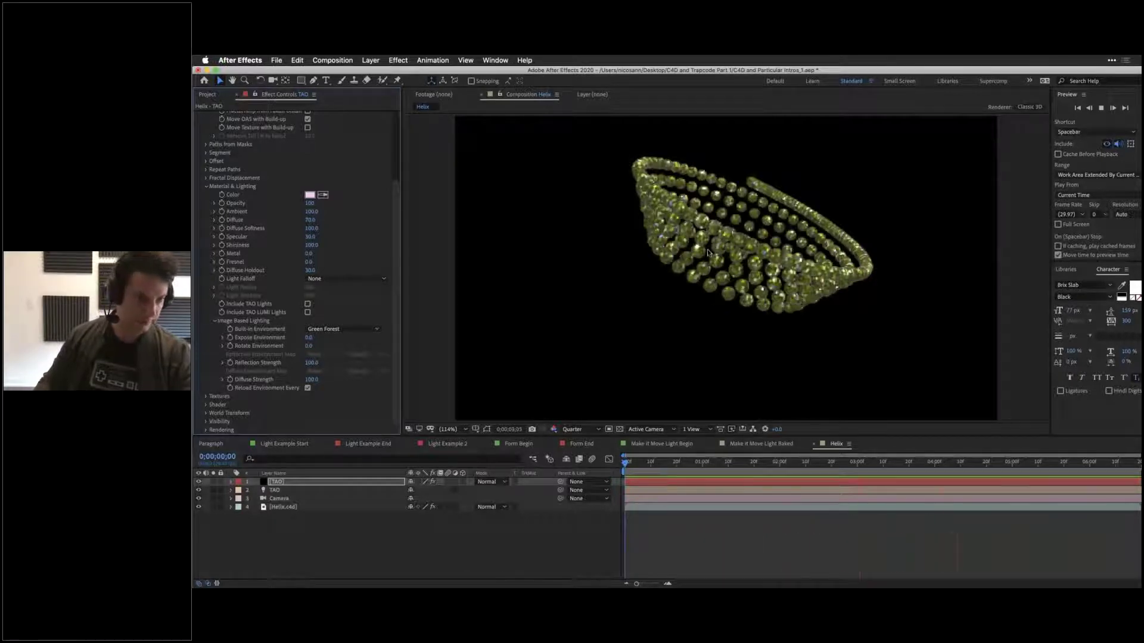
# Step: Set Reflection Strength to 70 and collapse Material & Lighting
pyautogui.moveTo(303, 363)
pyautogui.mouseDown()
pyautogui.moveTo(281, 362)
pyautogui.moveTo(305, 367)
pyautogui.mouseUp()
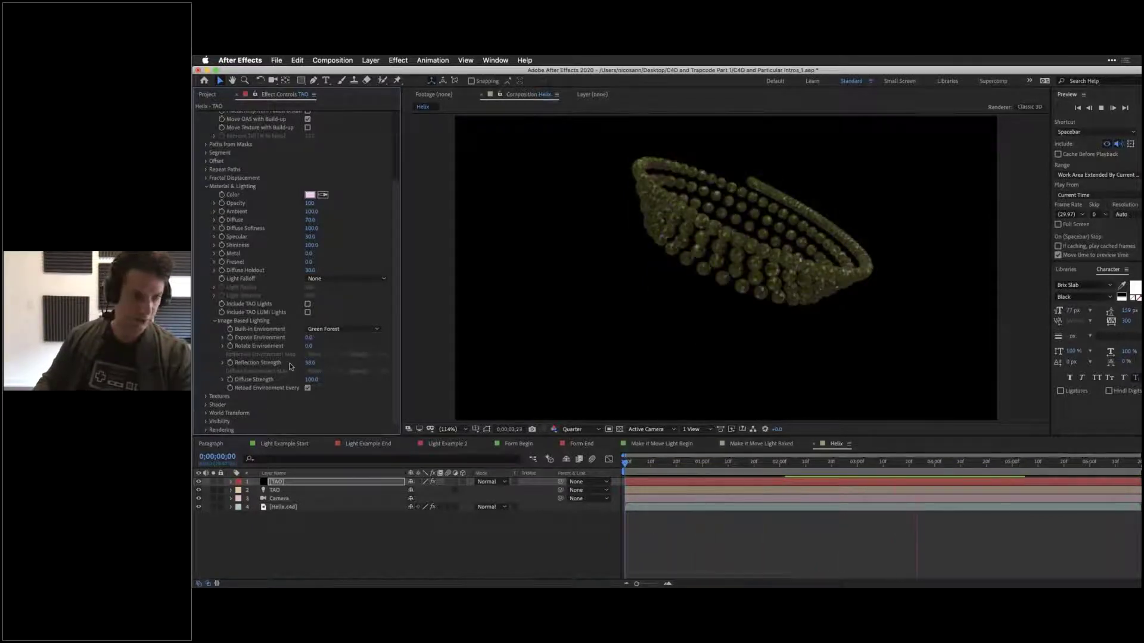
pyautogui.moveTo(314, 369); pyautogui.dragTo(334, 369)
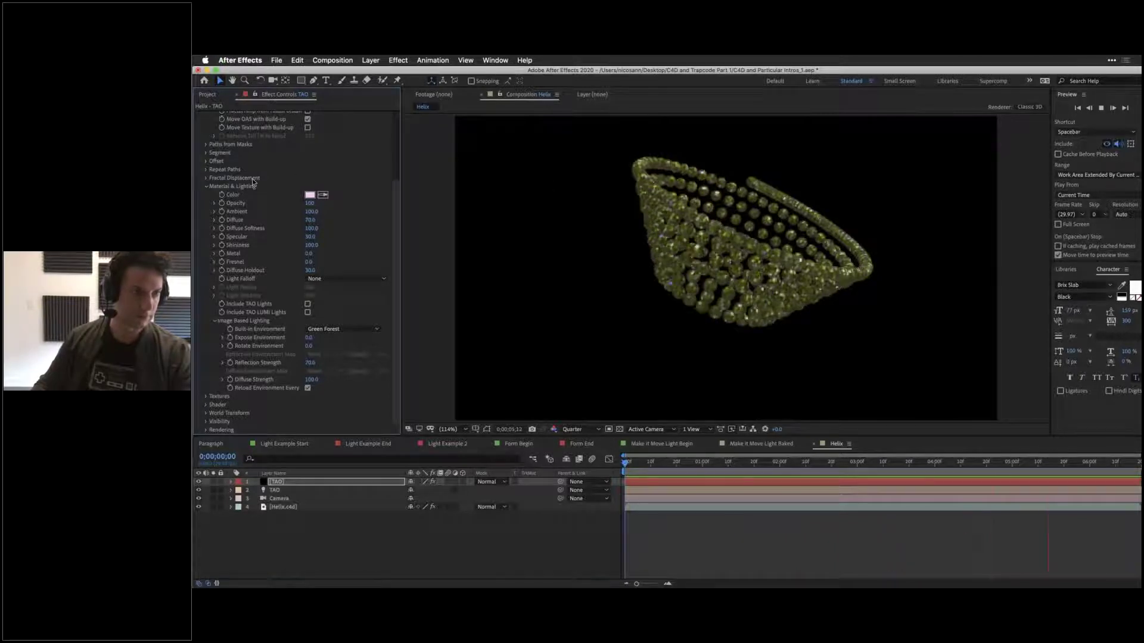
pyautogui.click(206, 187)
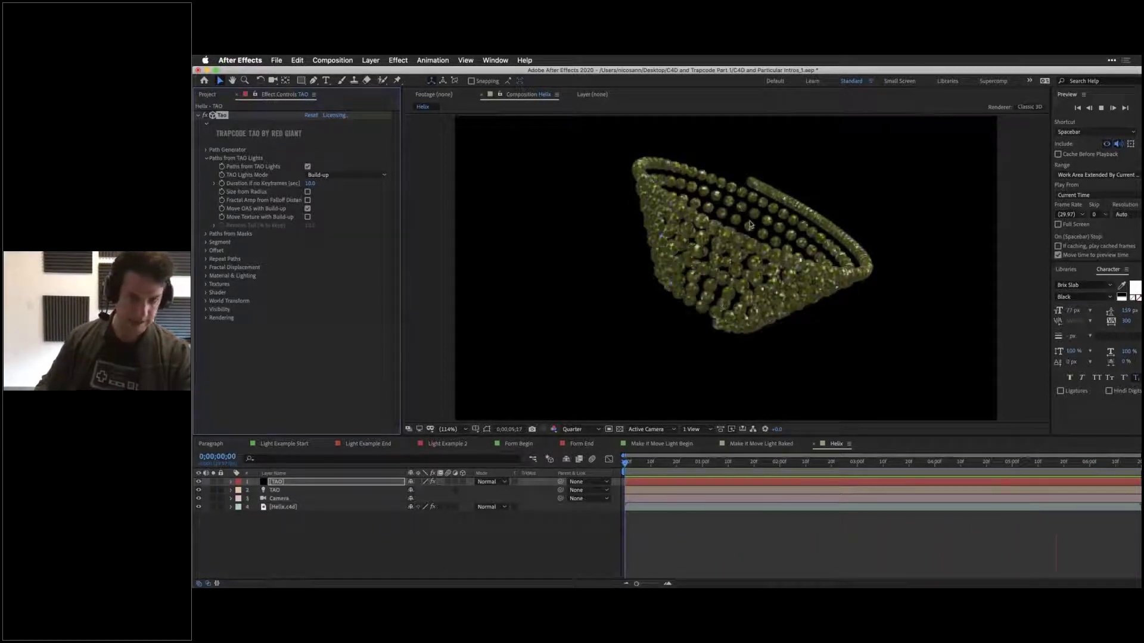
# Step: Set the First Repeater's R1 Repetitions to 1
pyautogui.click(206, 260)
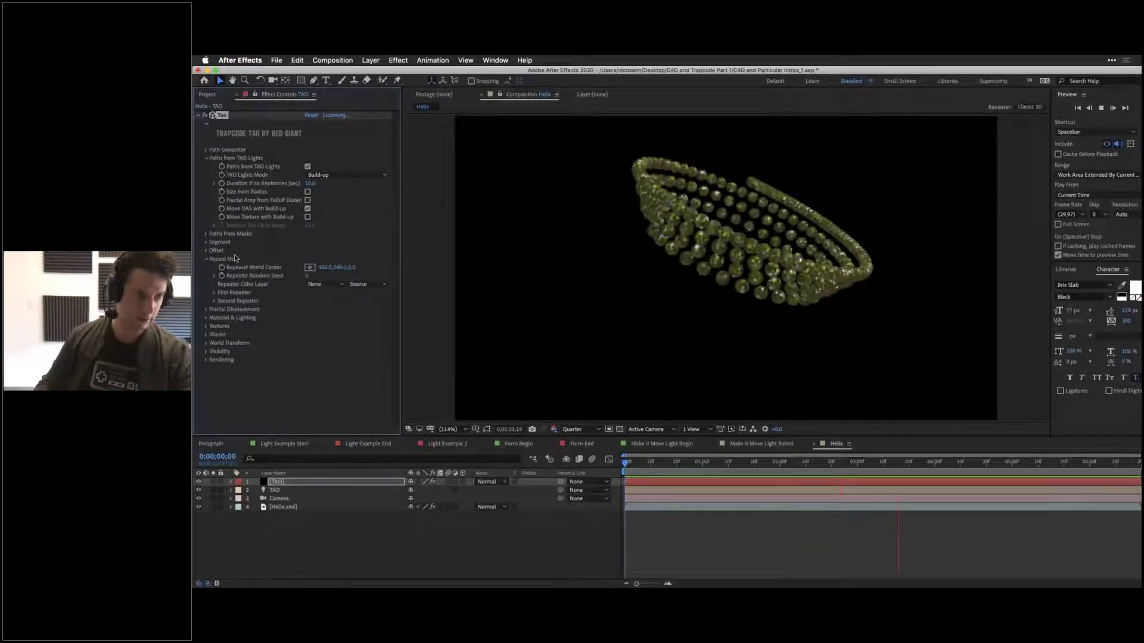
pyautogui.click(214, 293)
pyautogui.scroll(-2, 214, 295)
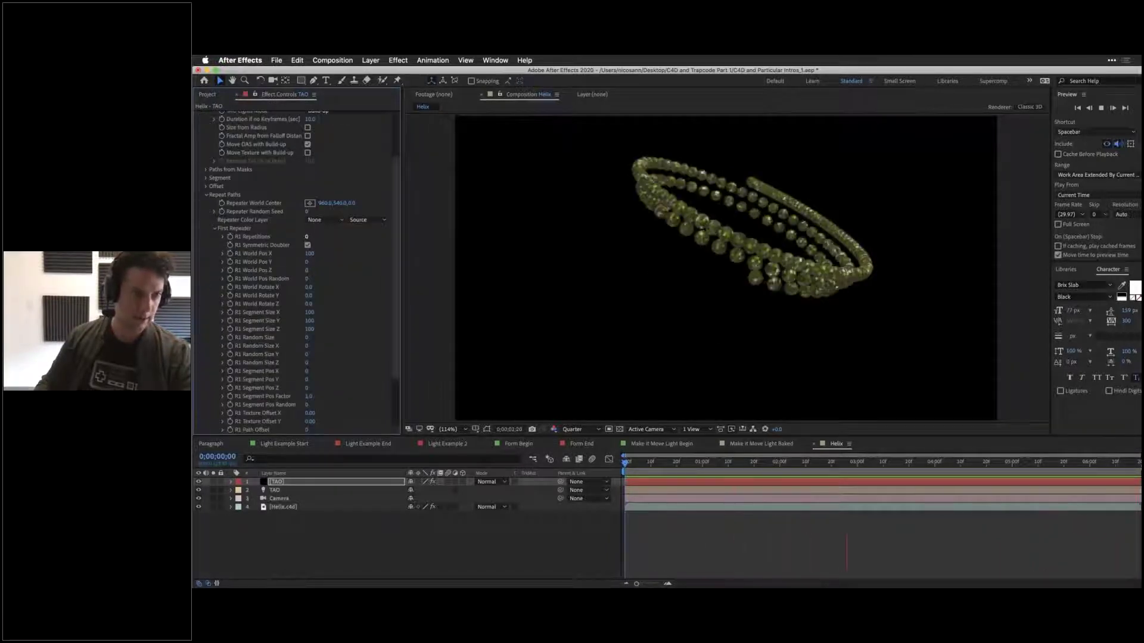
pyautogui.click(307, 237)
pyautogui.write('1')
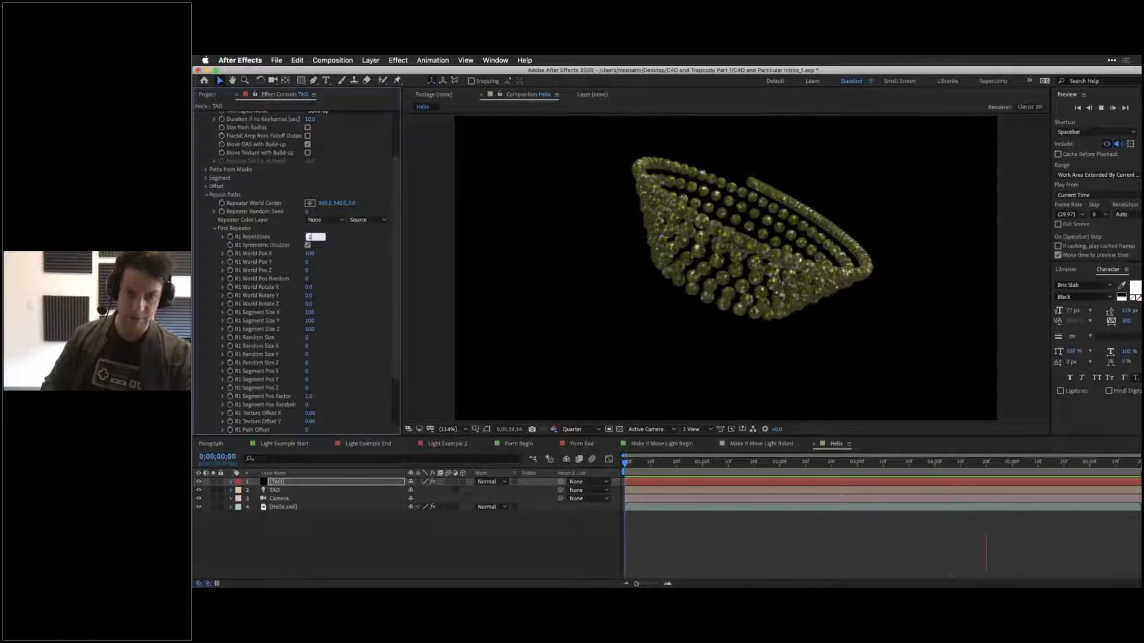
pyautogui.press('Return')
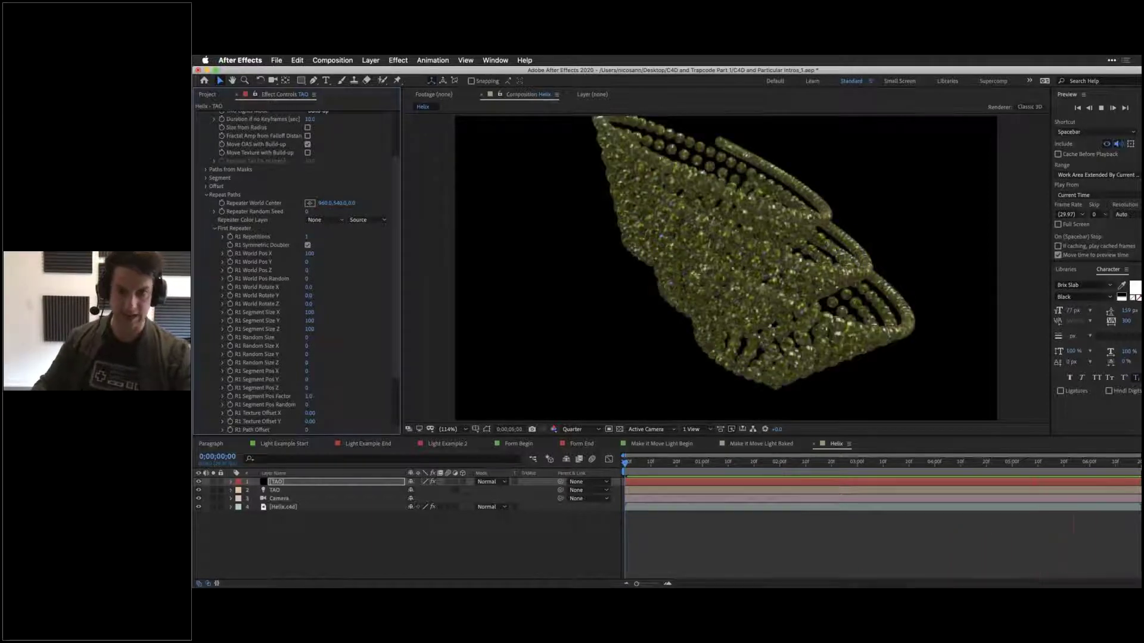
# Step: Set preview resolution to Auto and move to about five seconds
pyautogui.click(577, 430)
pyautogui.click(576, 439)
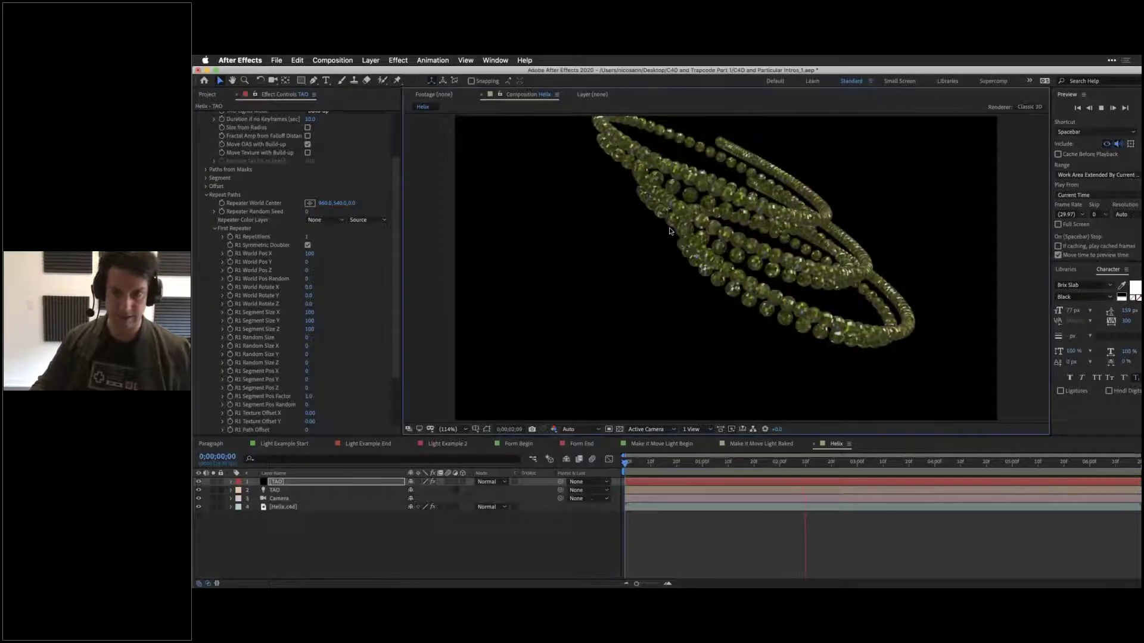
pyautogui.moveTo(683, 465); pyautogui.dragTo(841, 465)
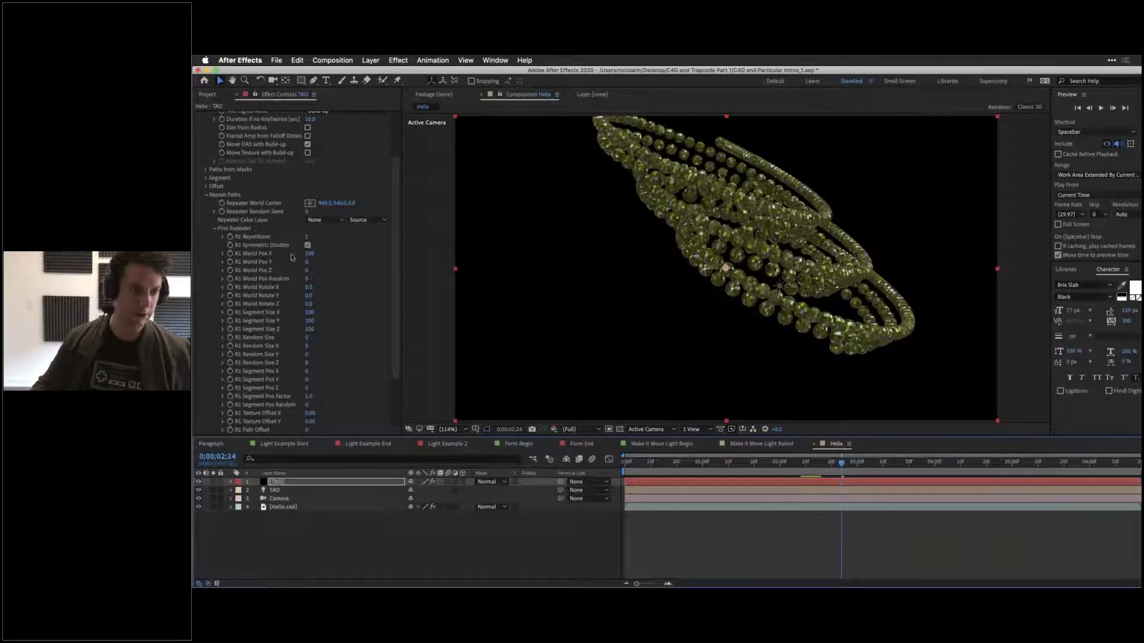
# Step: Raise R1 World Pos X to 135 and keep Symmetric Doubler on
pyautogui.moveTo(310, 255); pyautogui.dragTo(347, 256)
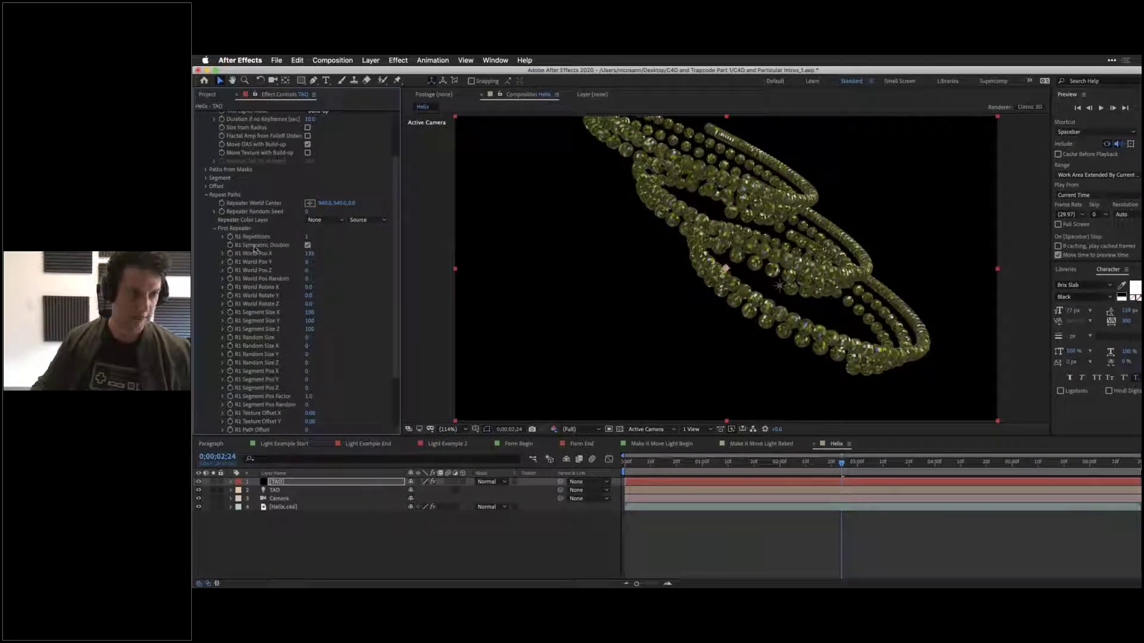
pyautogui.click(308, 245)
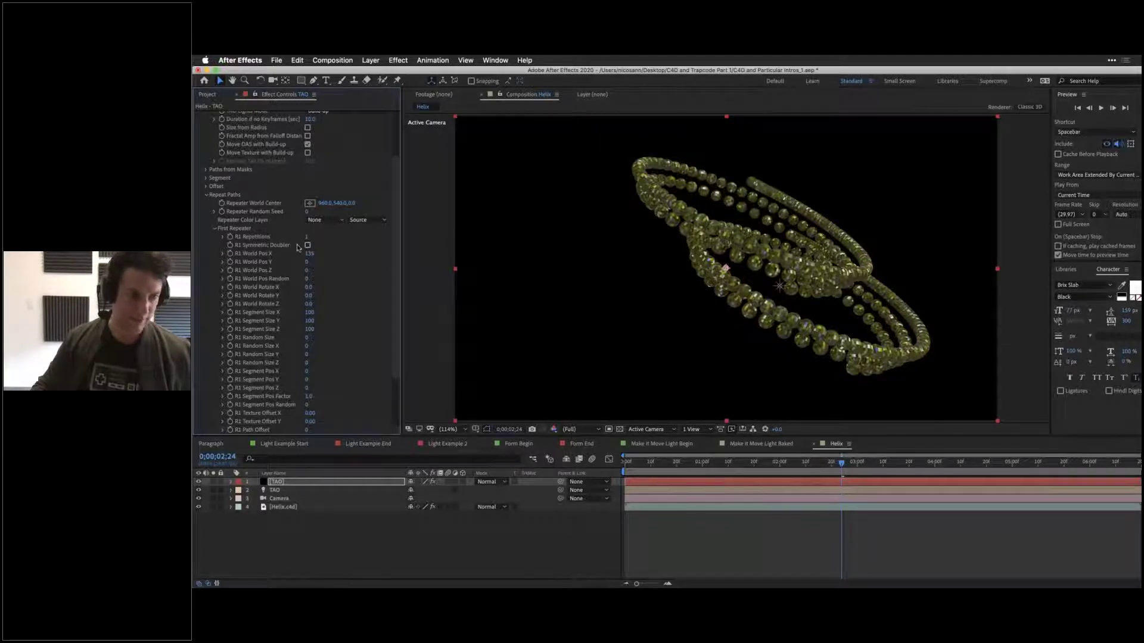
pyautogui.click(308, 246)
pyautogui.click(308, 245)
pyautogui.click(308, 245)
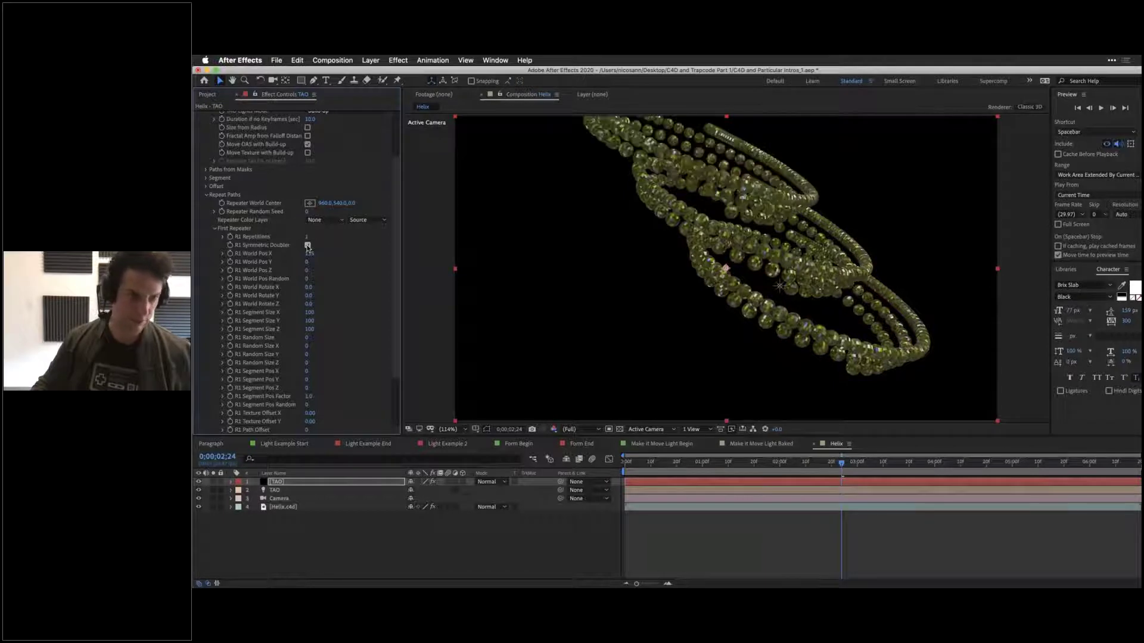
pyautogui.click(308, 245)
pyautogui.click(308, 245)
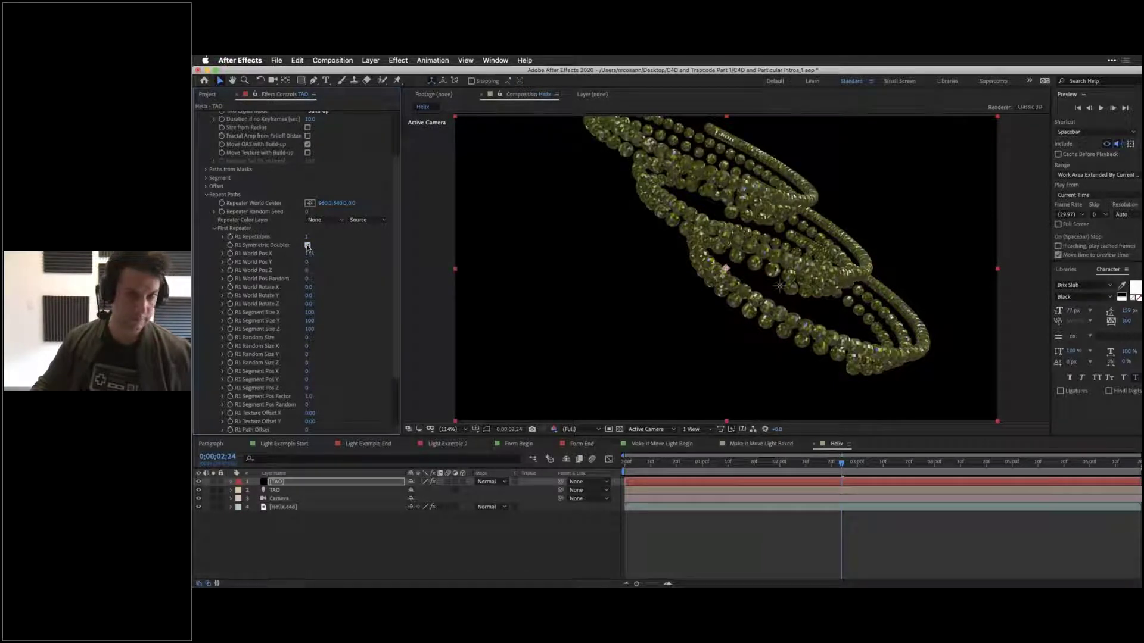
# Step: Set R1 Repetitions to 3, World Rotate X to 10, tilt copies around Z, then return to start
pyautogui.click(307, 237)
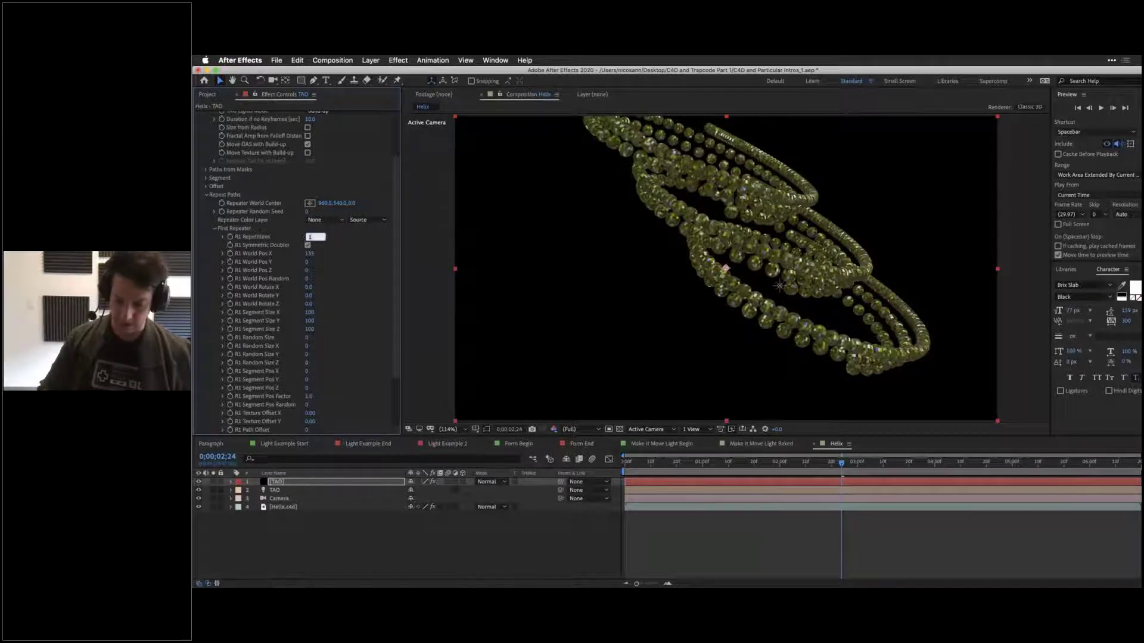
pyautogui.press('Return')
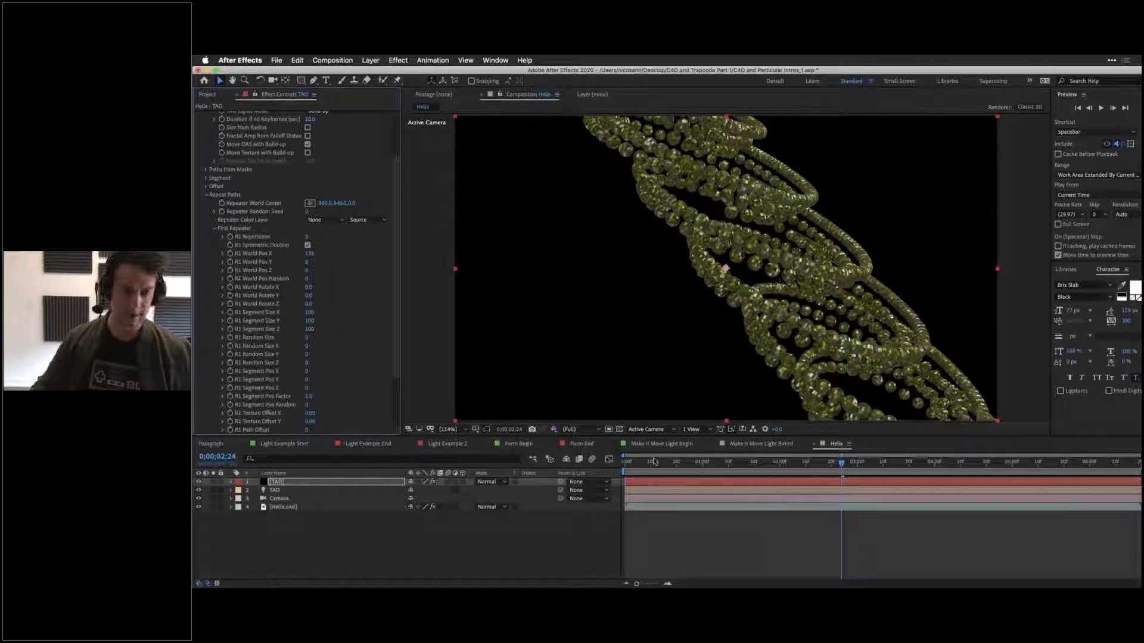
pyautogui.press('space')
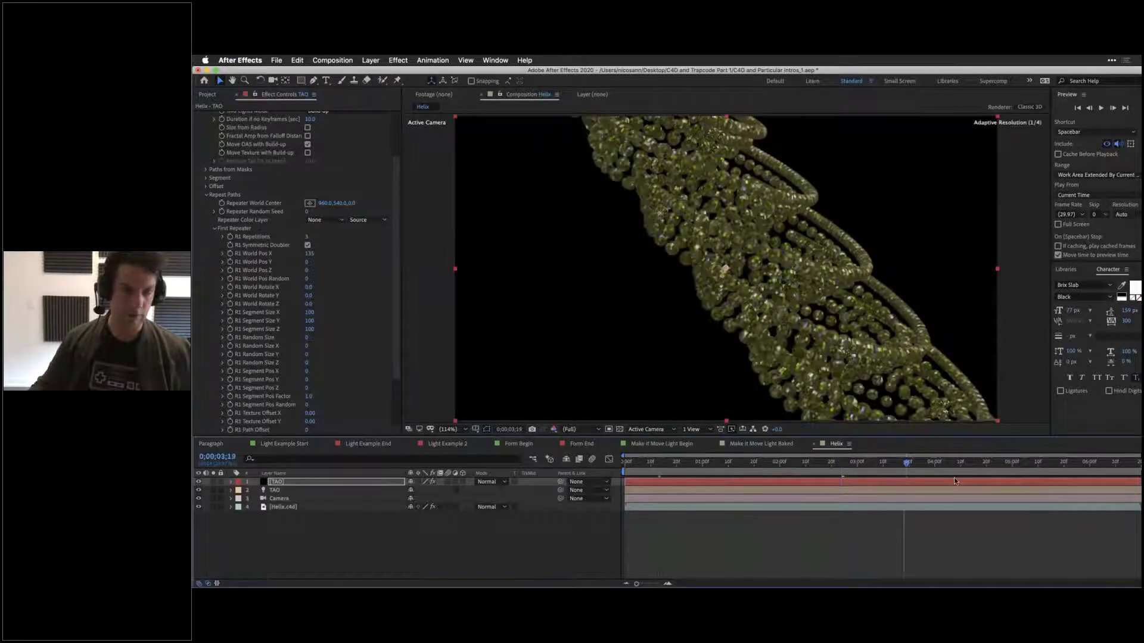
pyautogui.click(308, 297)
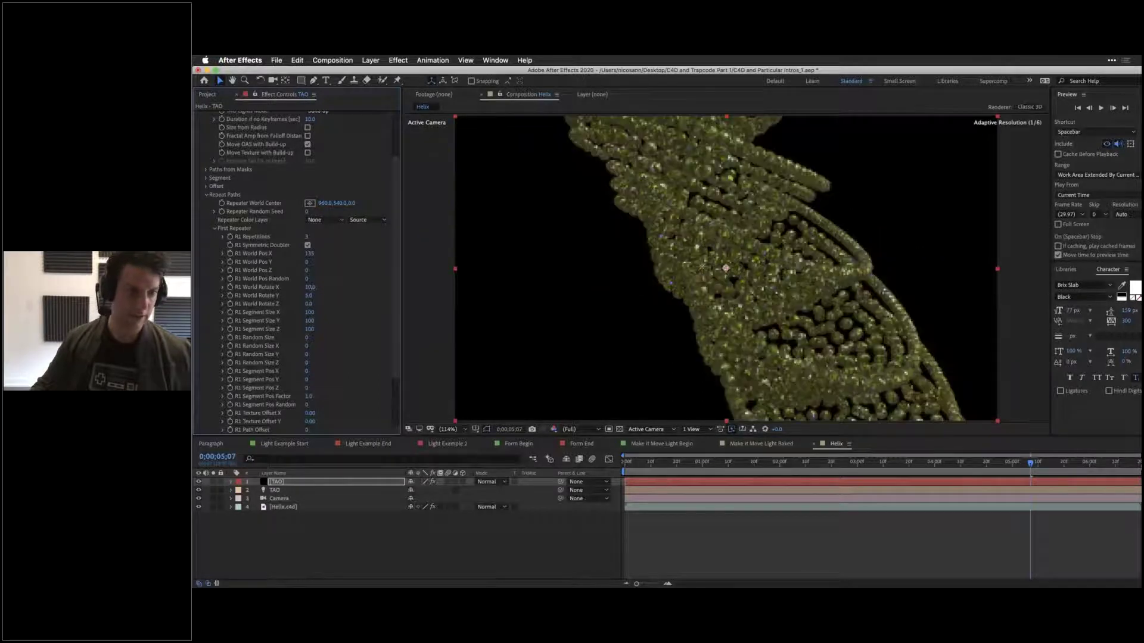
pyautogui.moveTo(315, 305); pyautogui.dragTo(305, 304)
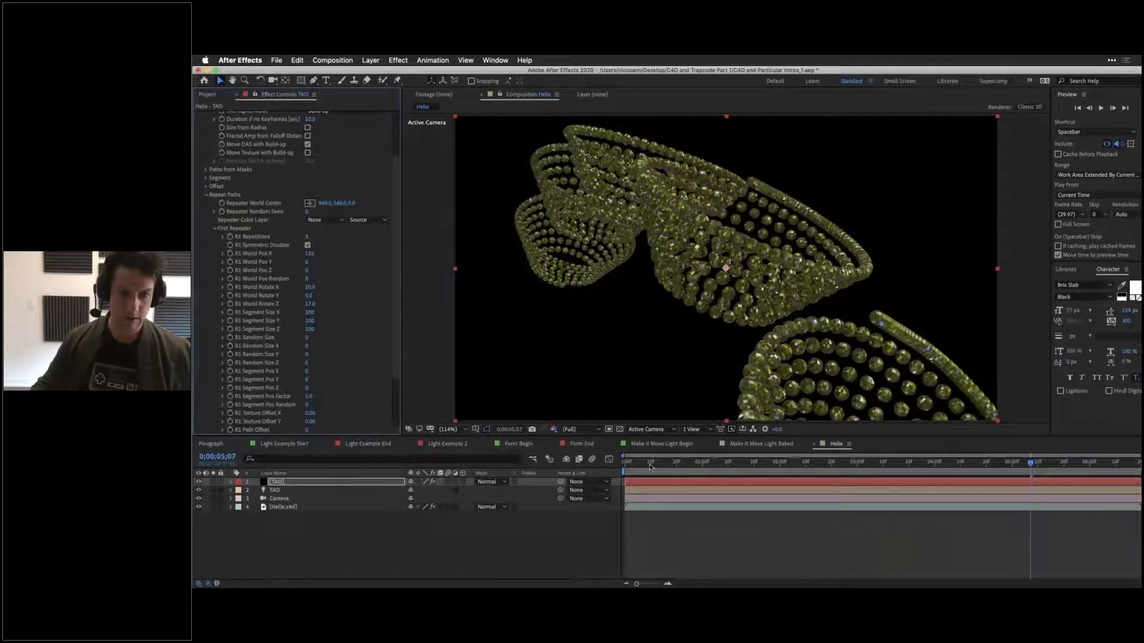
pyautogui.press('Home')
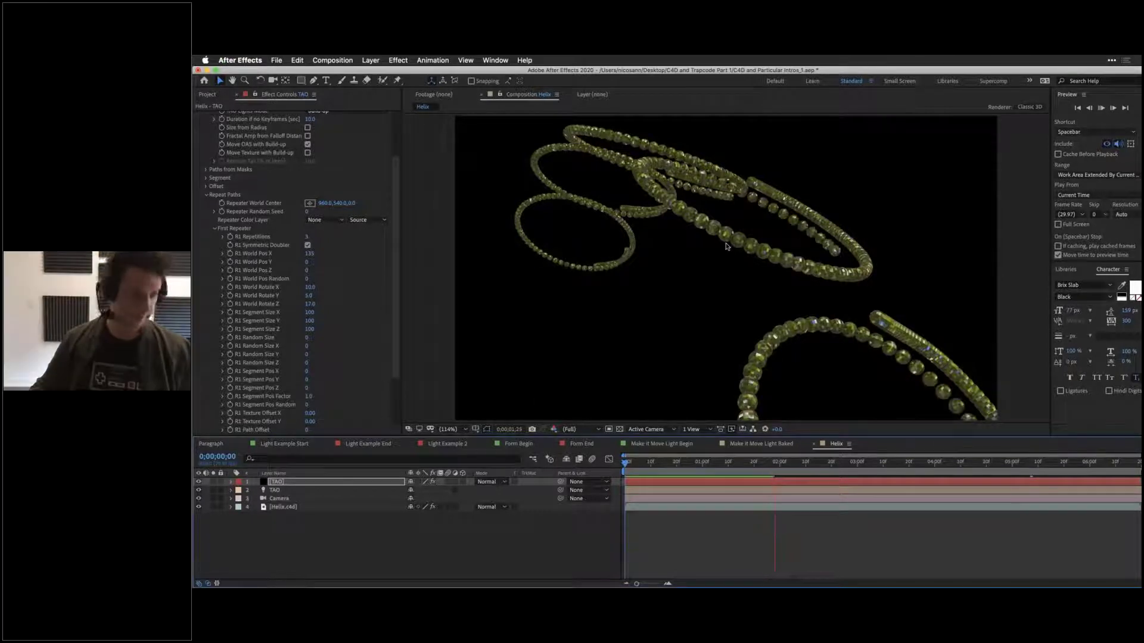
# Step: Switch to the Light Example End composition and play it from the start
pyautogui.click(364, 444)
pyautogui.click(627, 465)
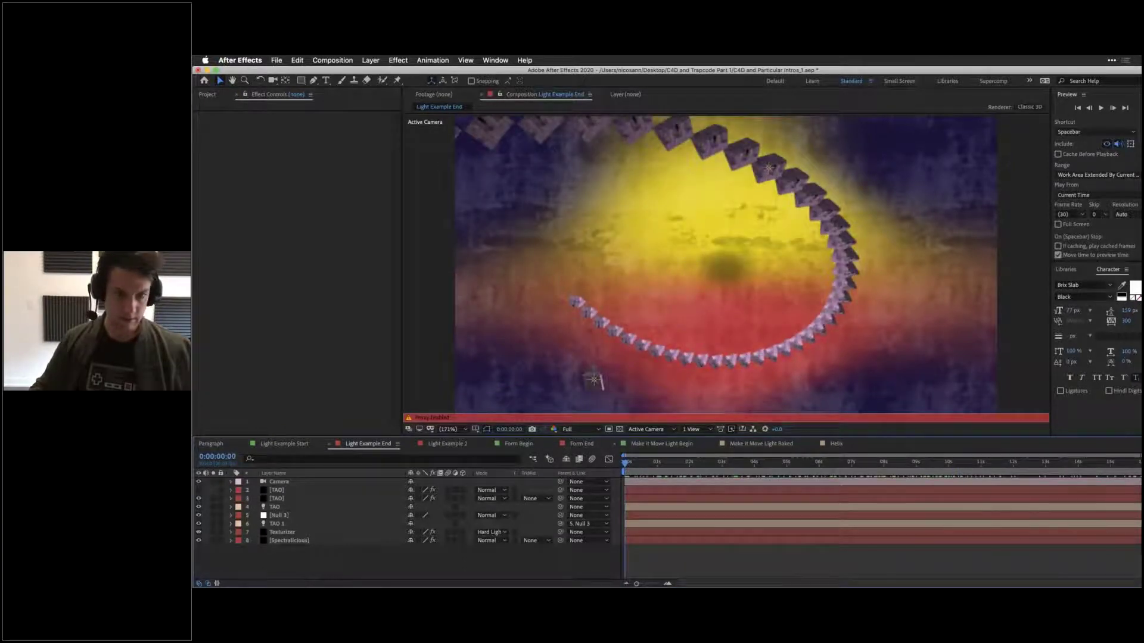
pyautogui.press('space')
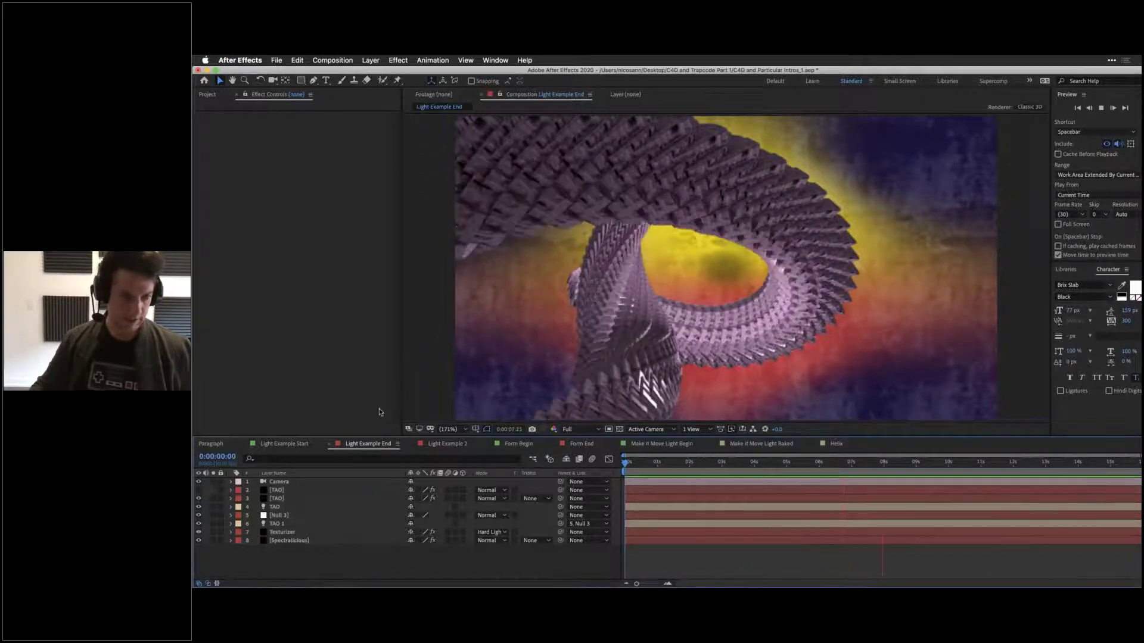
# Step: Compare the TAO and TAO 1 layers' settings, ending on the [TAO] layer's Tao effect
pyautogui.click(274, 507)
pyautogui.click(275, 522)
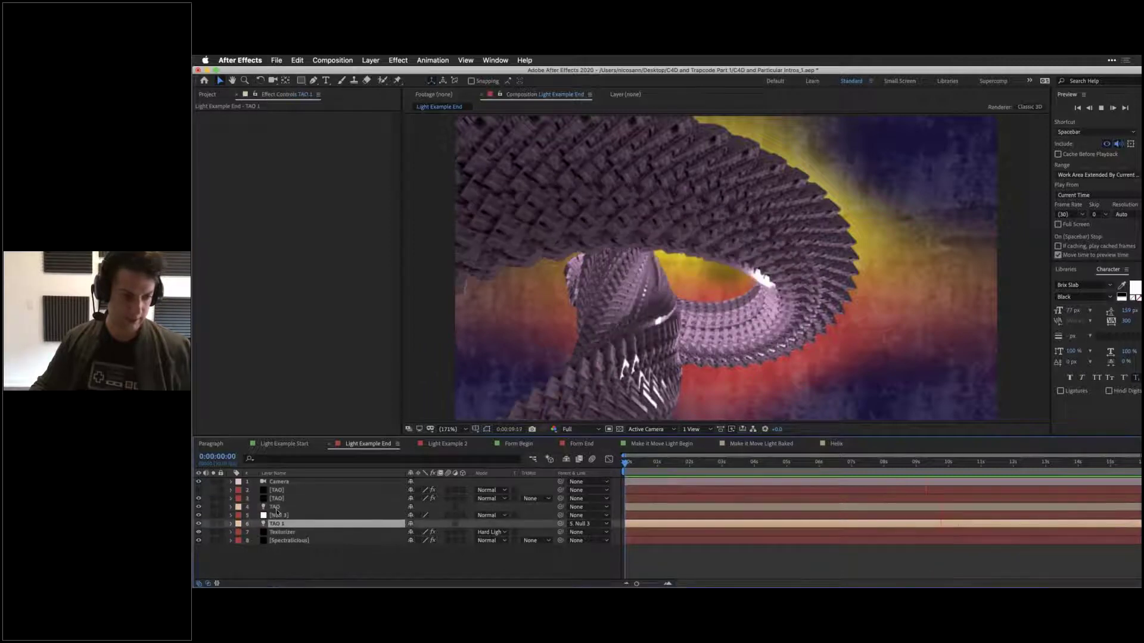
pyautogui.click(275, 507)
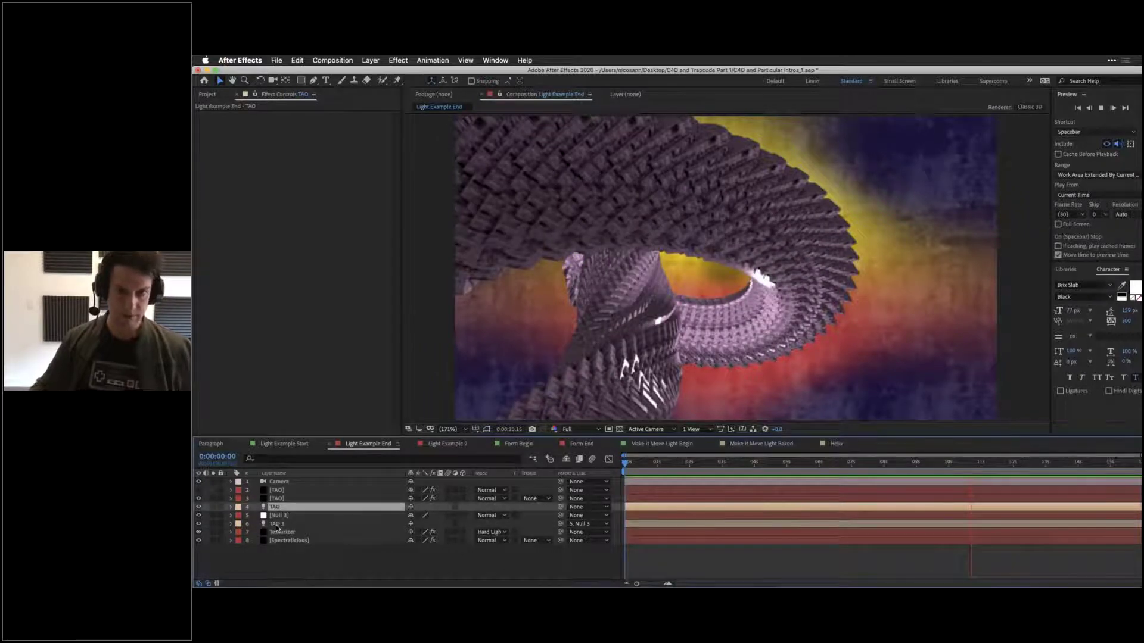
pyautogui.click(275, 525)
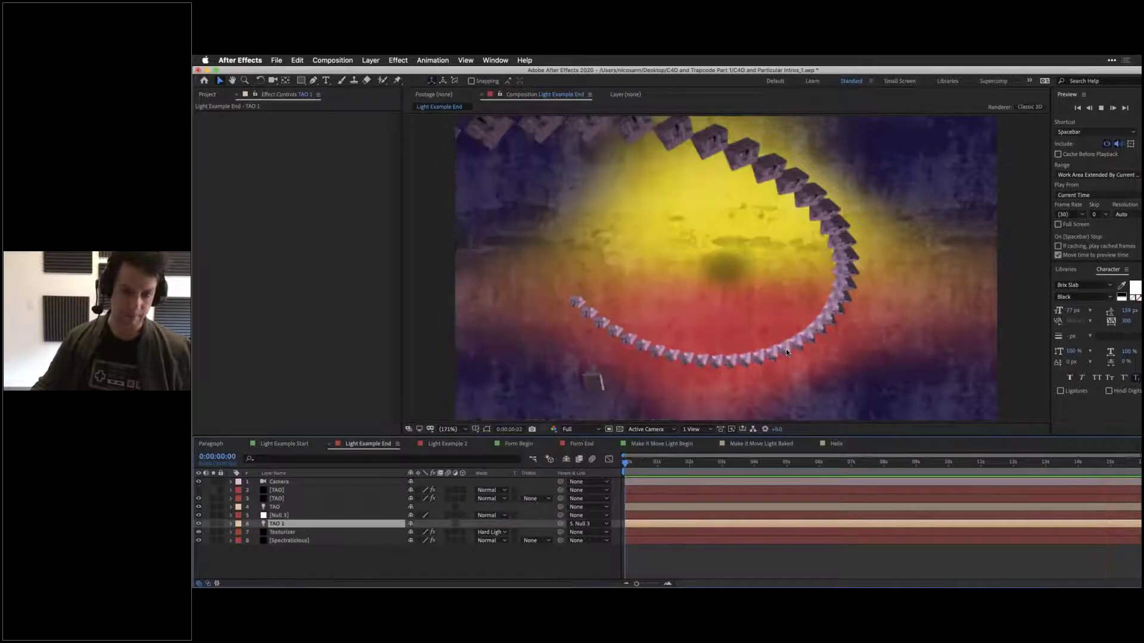
pyautogui.click(275, 499)
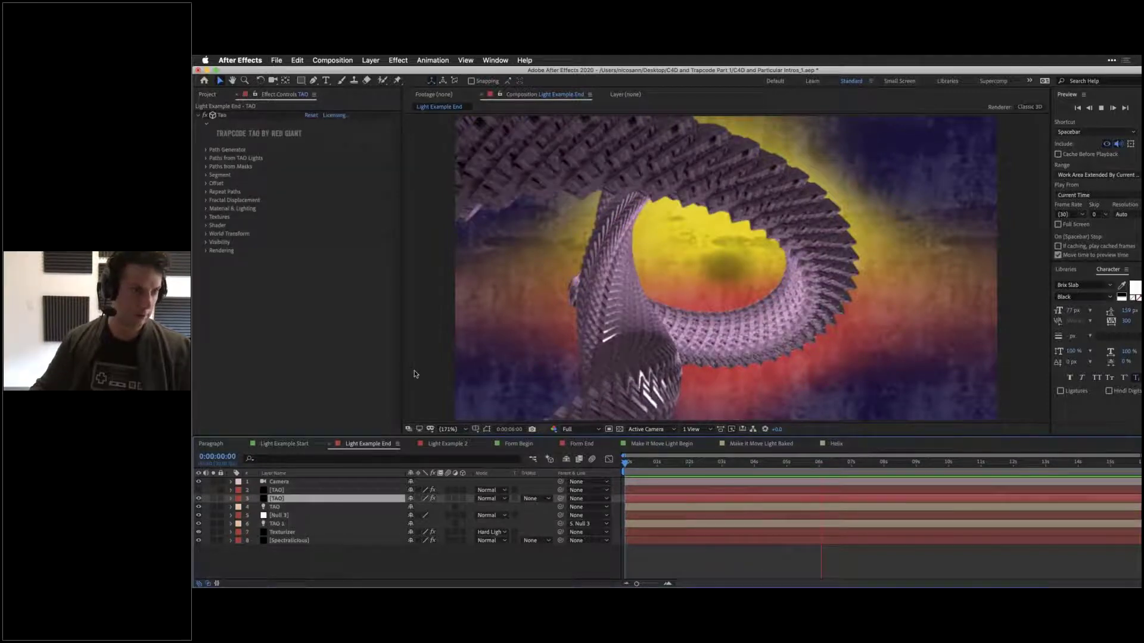
# Step: Solo the Texturizer and Spectralicious layers, stop playback, and select Helix in the Project panel
pyautogui.click(206, 217)
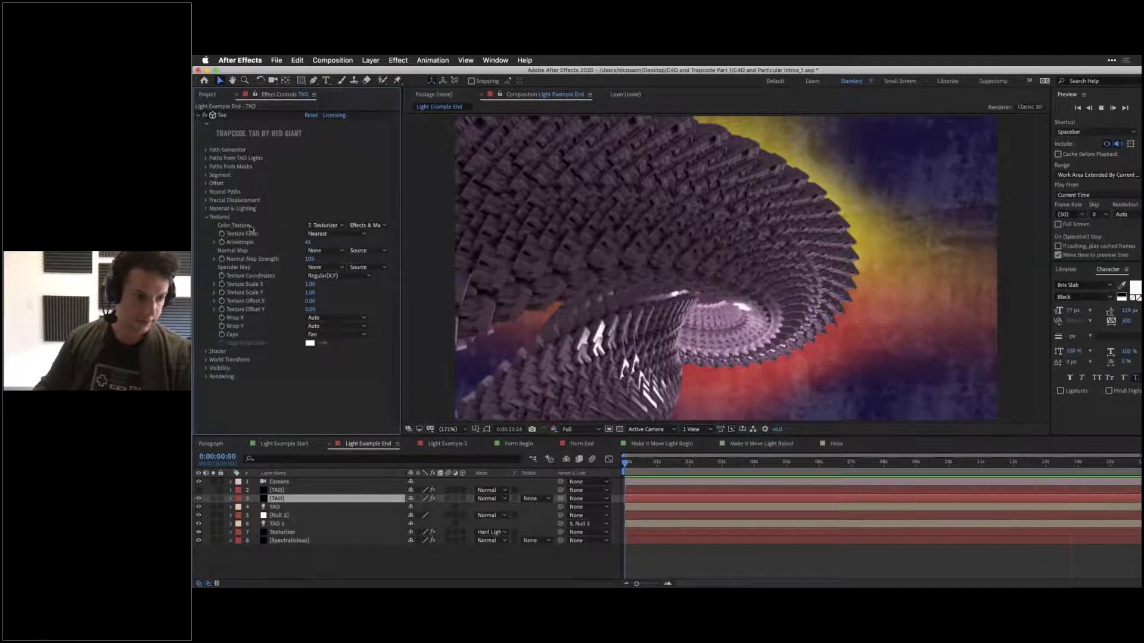
pyautogui.click(292, 534)
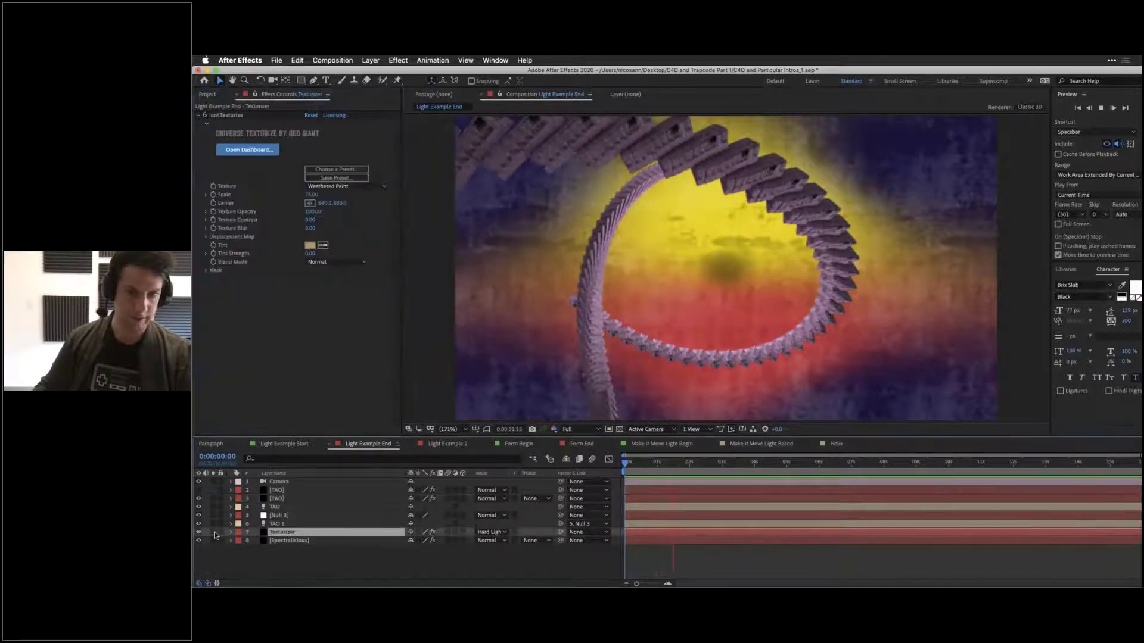
pyautogui.click(214, 533)
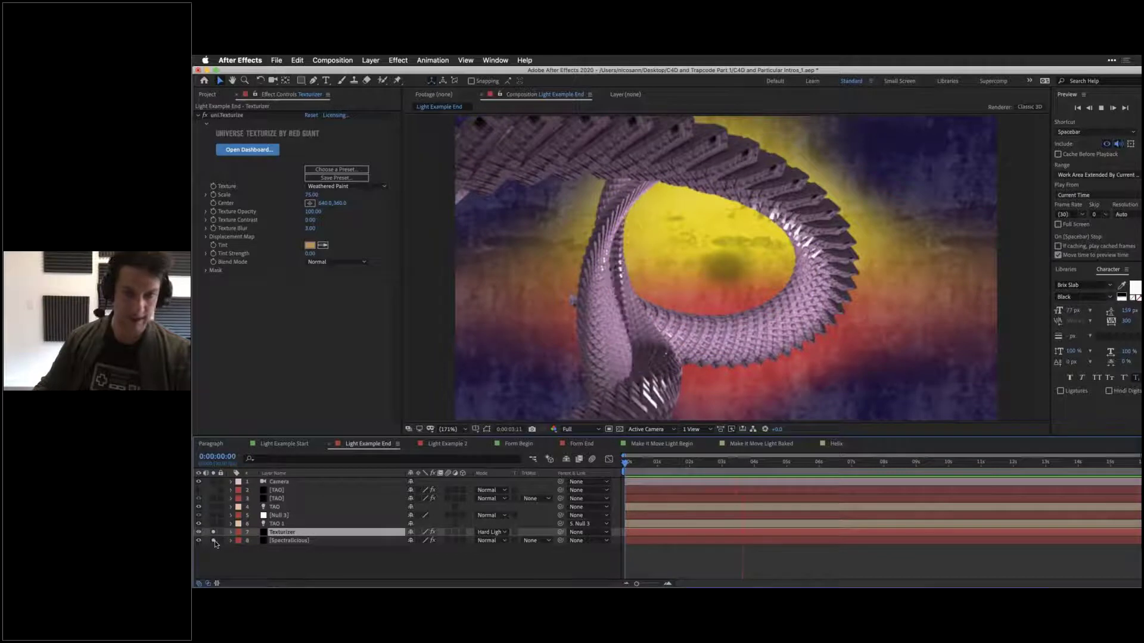
pyautogui.click(214, 540)
pyautogui.press('space')
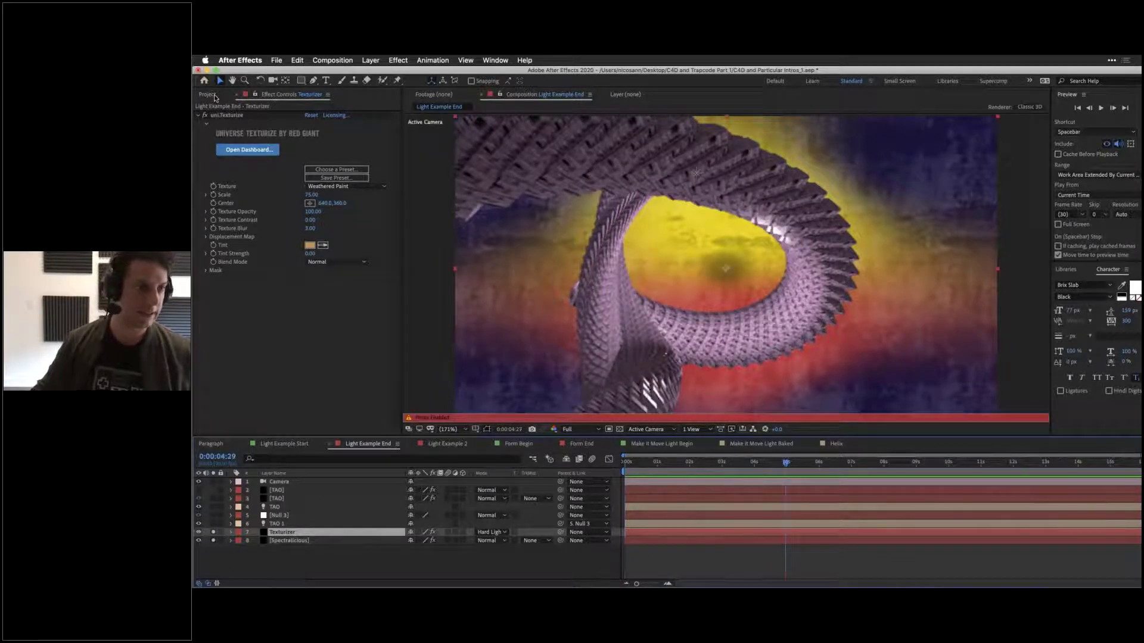
pyautogui.click(207, 94)
pyautogui.click(262, 222)
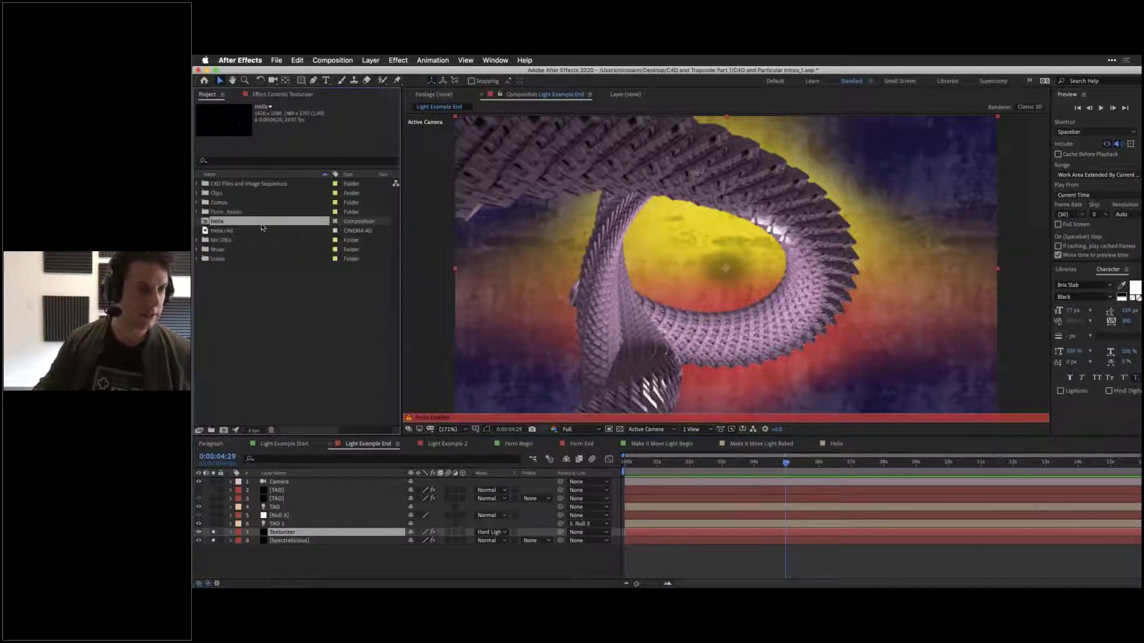
# Step: Disable Light Example End's proxy and show Texturizer's settings at 0:00:11:06 with a wider viewer
pyautogui.click(197, 203)
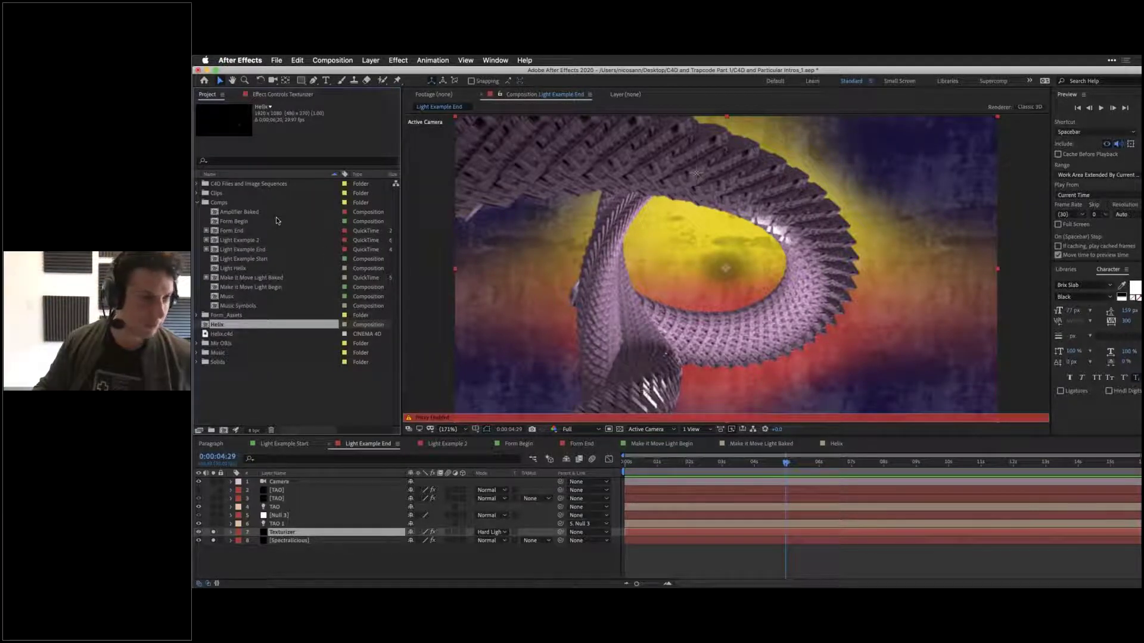
pyautogui.click(206, 250)
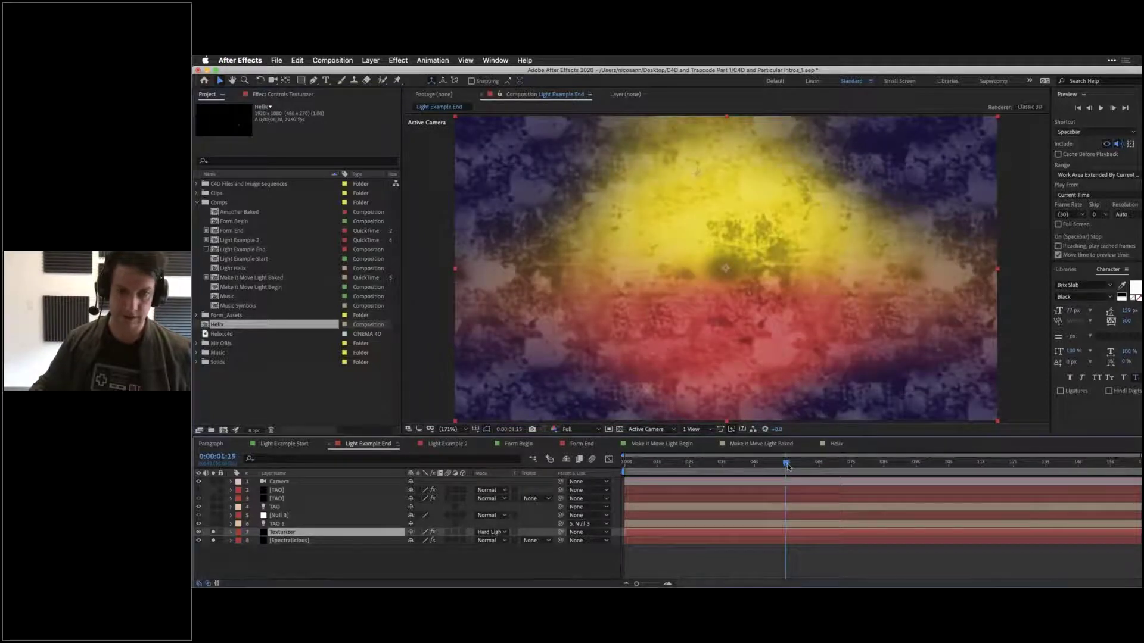
pyautogui.click(987, 462)
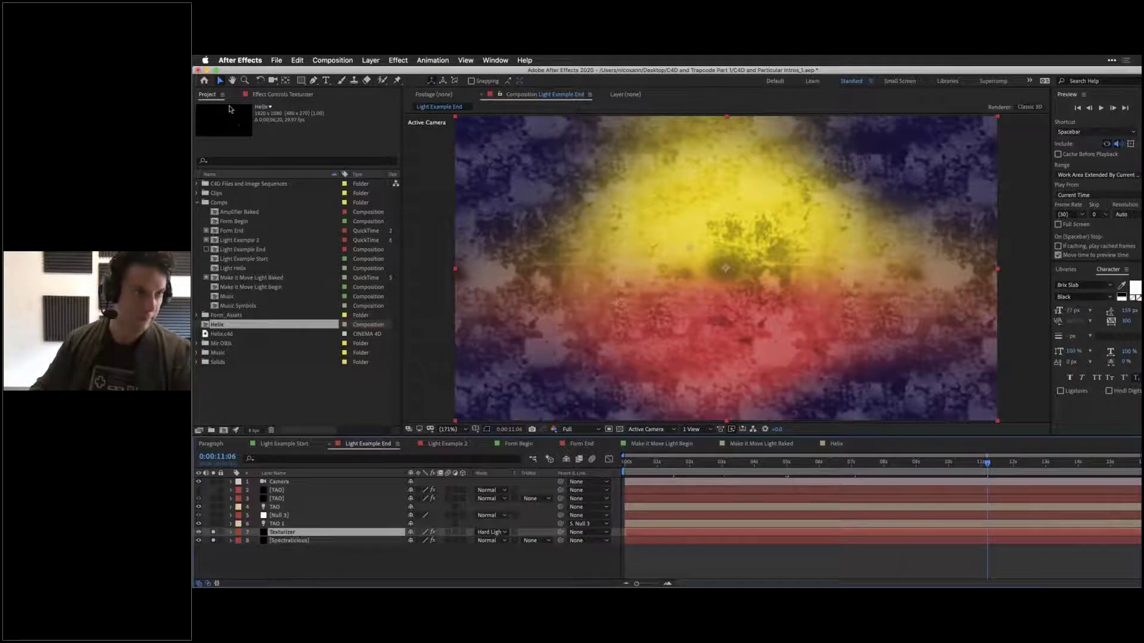
pyautogui.click(267, 95)
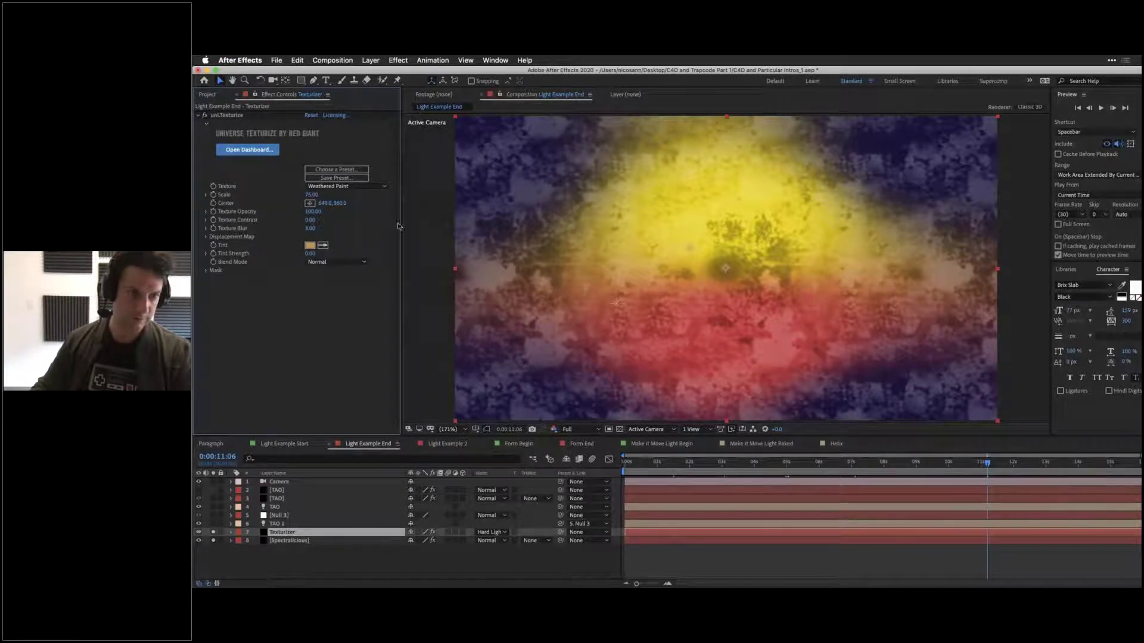
pyautogui.moveTo(400, 227); pyautogui.dragTo(371, 227)
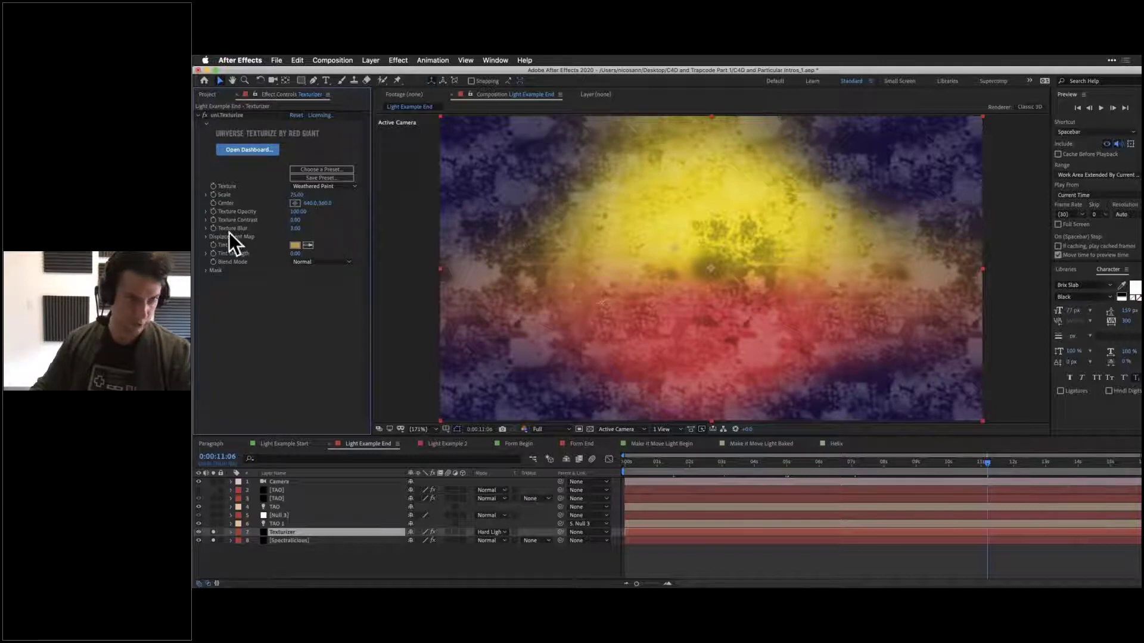
# Step: In the Universe preset browser, try Concrete Bricks, Grimy Bricks, then Porous Concrete textures
pyautogui.click(326, 171)
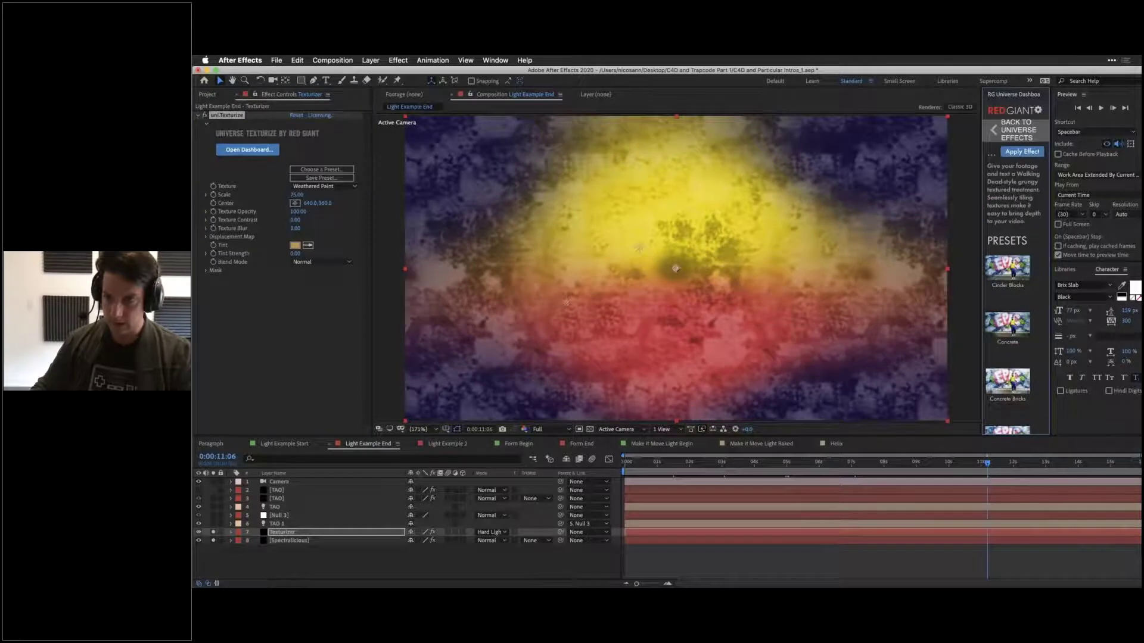
pyautogui.moveTo(980, 285); pyautogui.dragTo(799, 275)
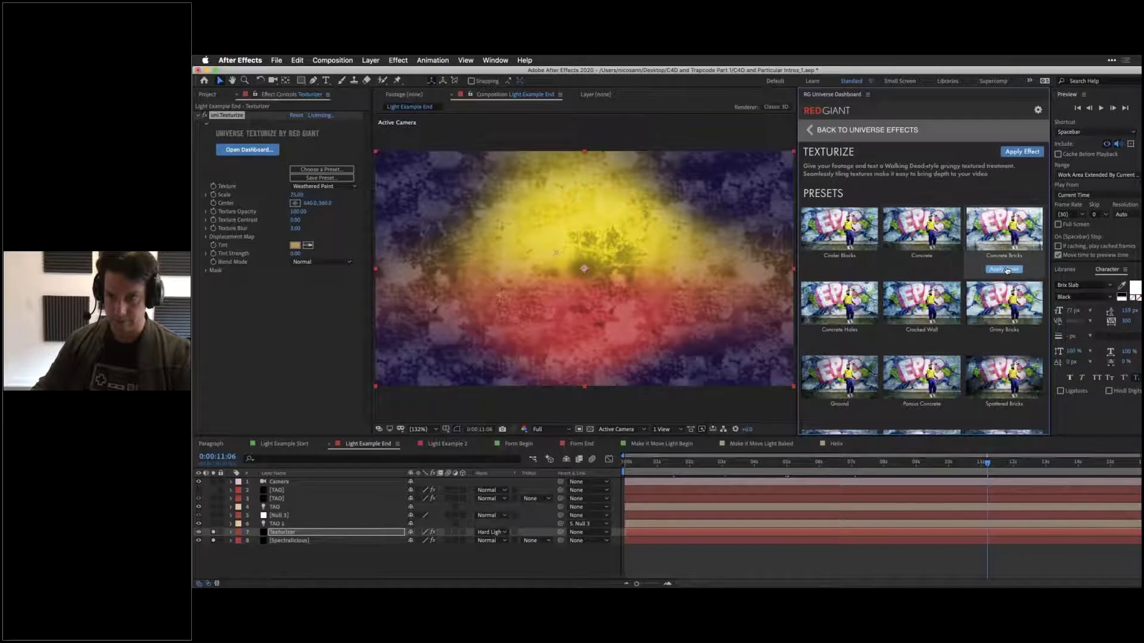
pyautogui.click(1006, 270)
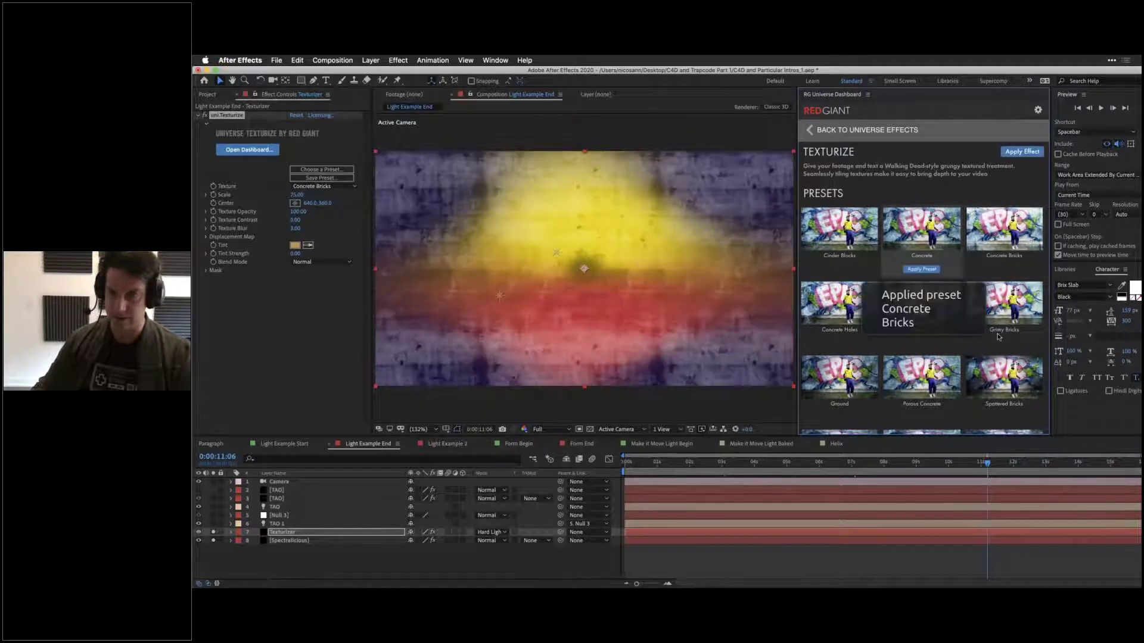
pyautogui.click(1005, 344)
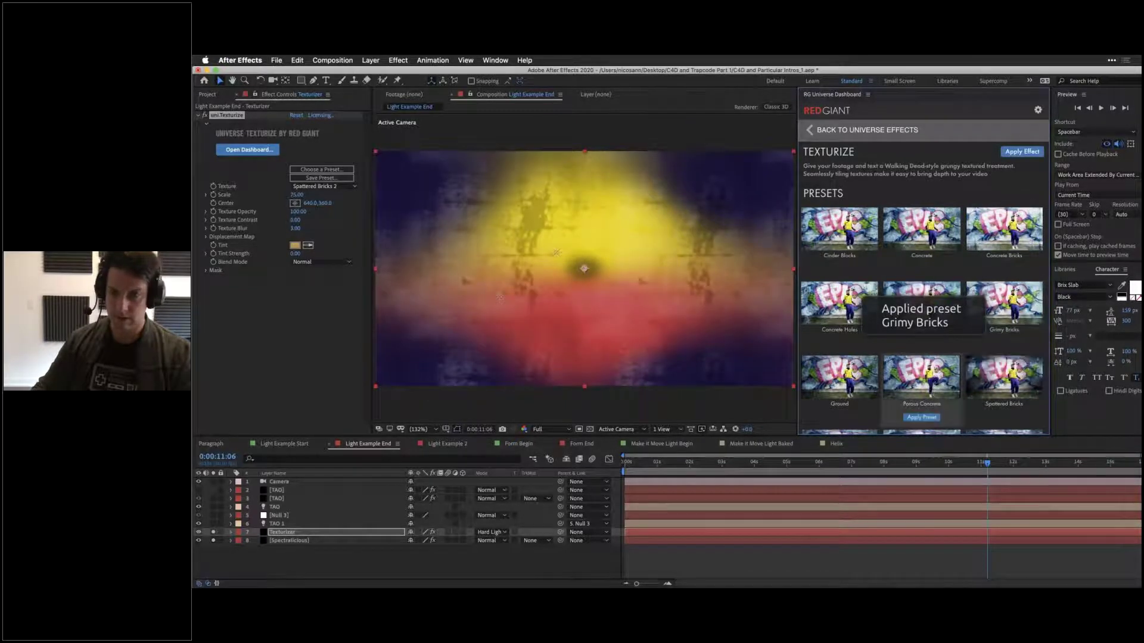
pyautogui.click(917, 419)
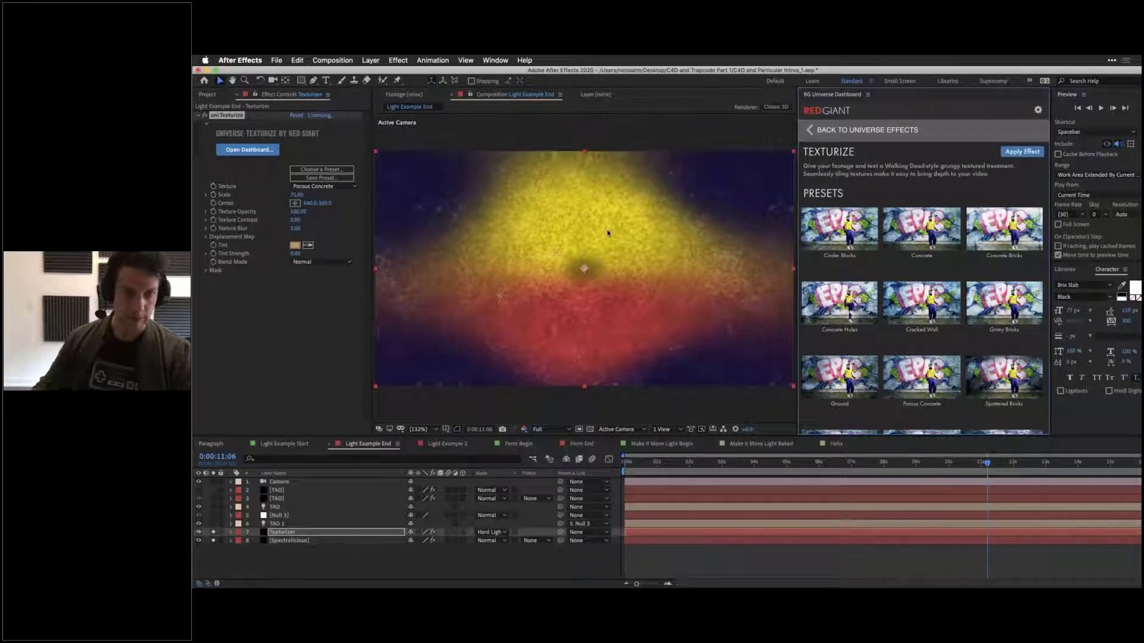
# Step: Apply the Weathered Paint texture and return to the frame around four seconds
pyautogui.scroll(-3, 905, 302)
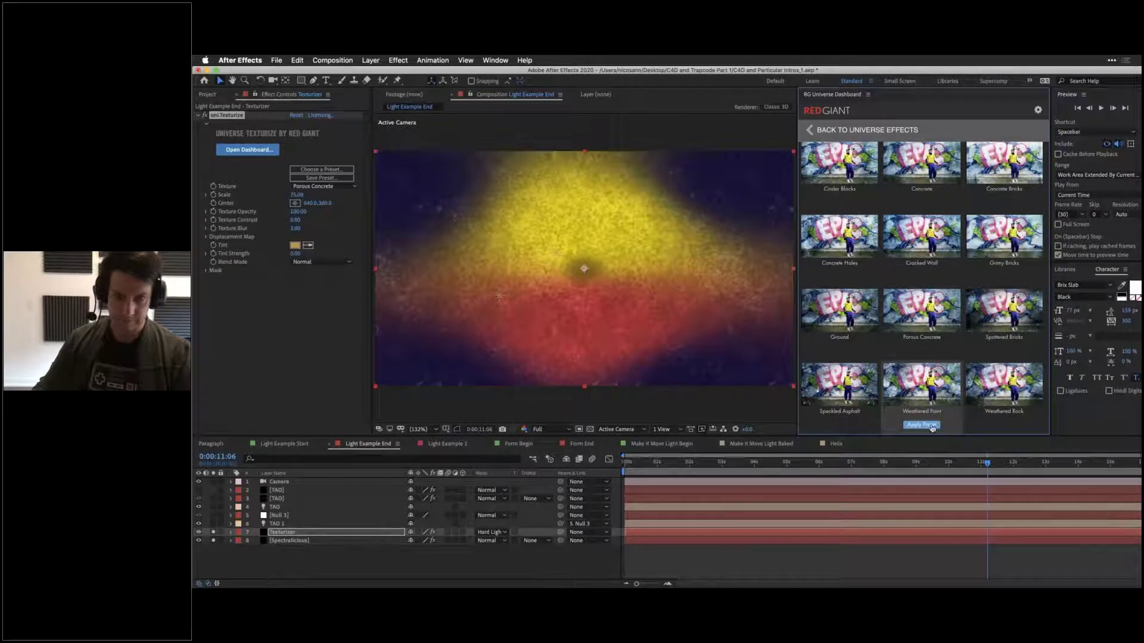
pyautogui.click(932, 425)
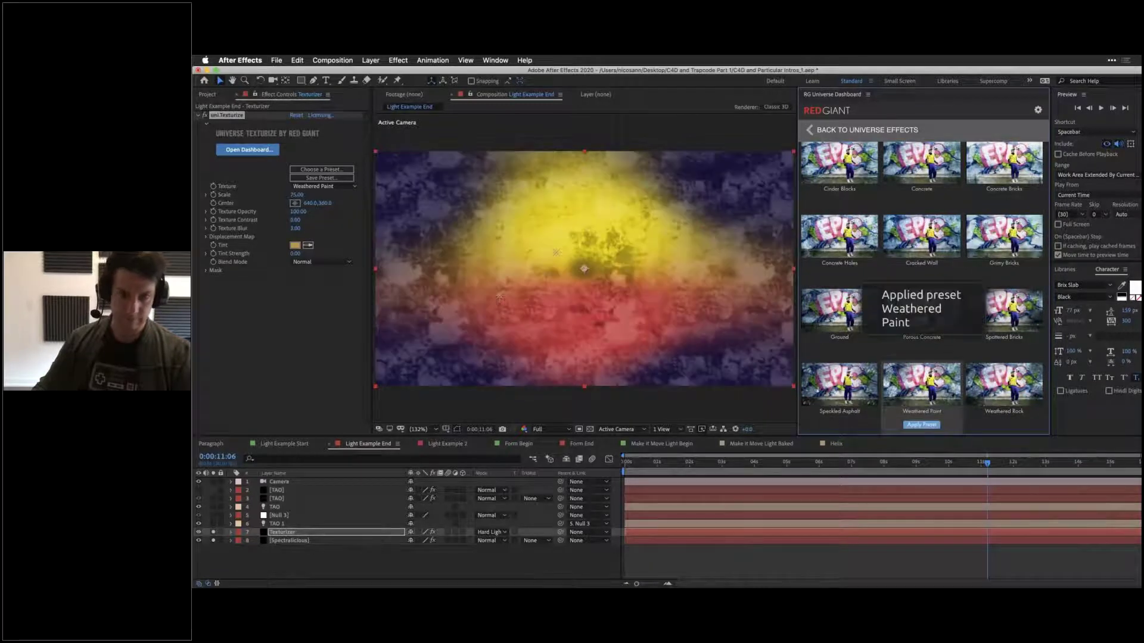
pyautogui.click(980, 383)
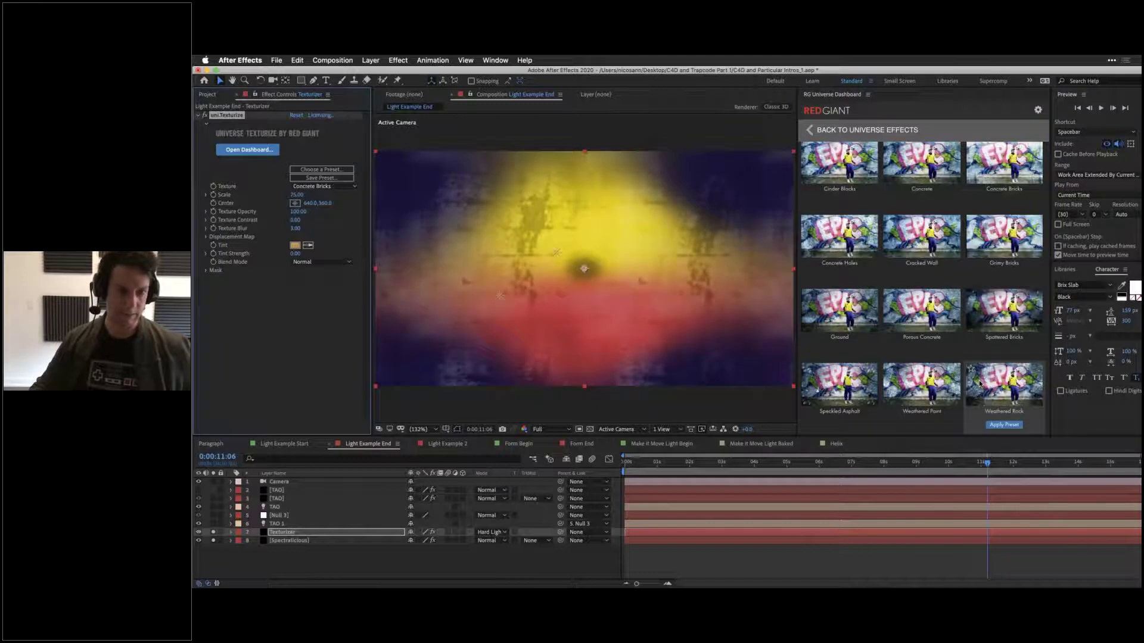
pyautogui.click(786, 462)
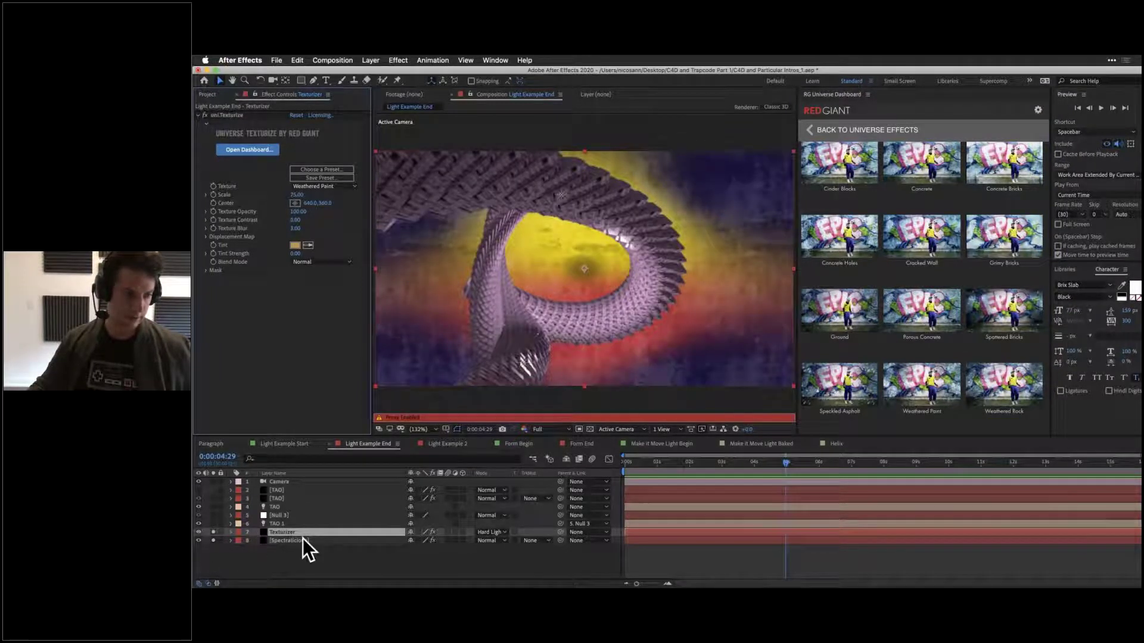
# Step: Unsolo Texturizer, show the TAO layer's effect settings at 0:00:04:08, then scrub toward 14 seconds
pyautogui.click(213, 540)
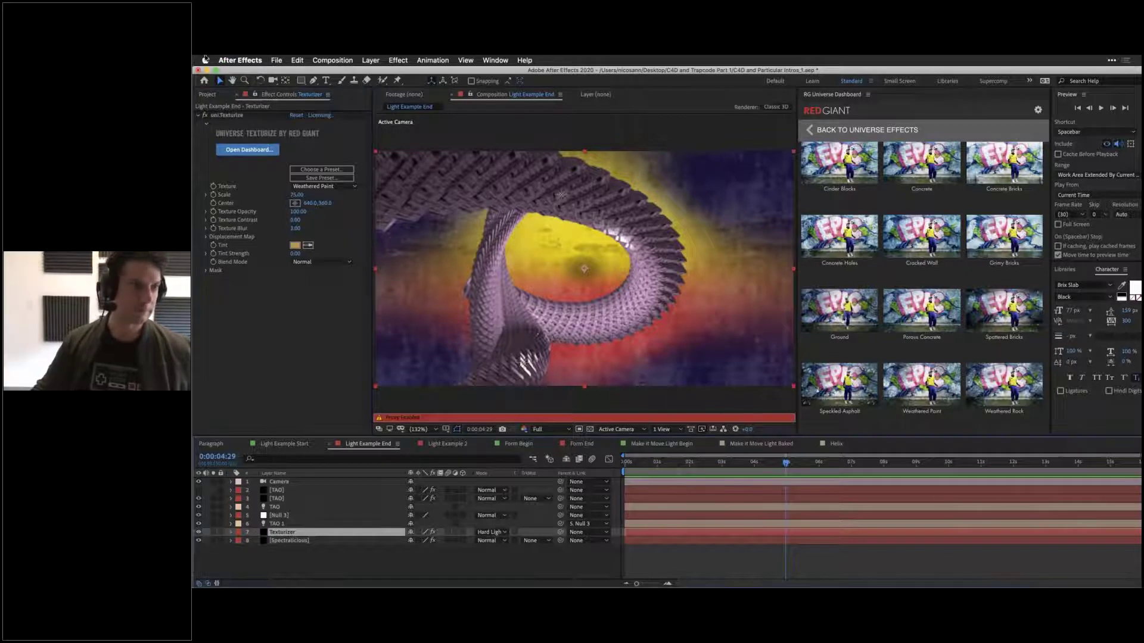
pyautogui.click(207, 95)
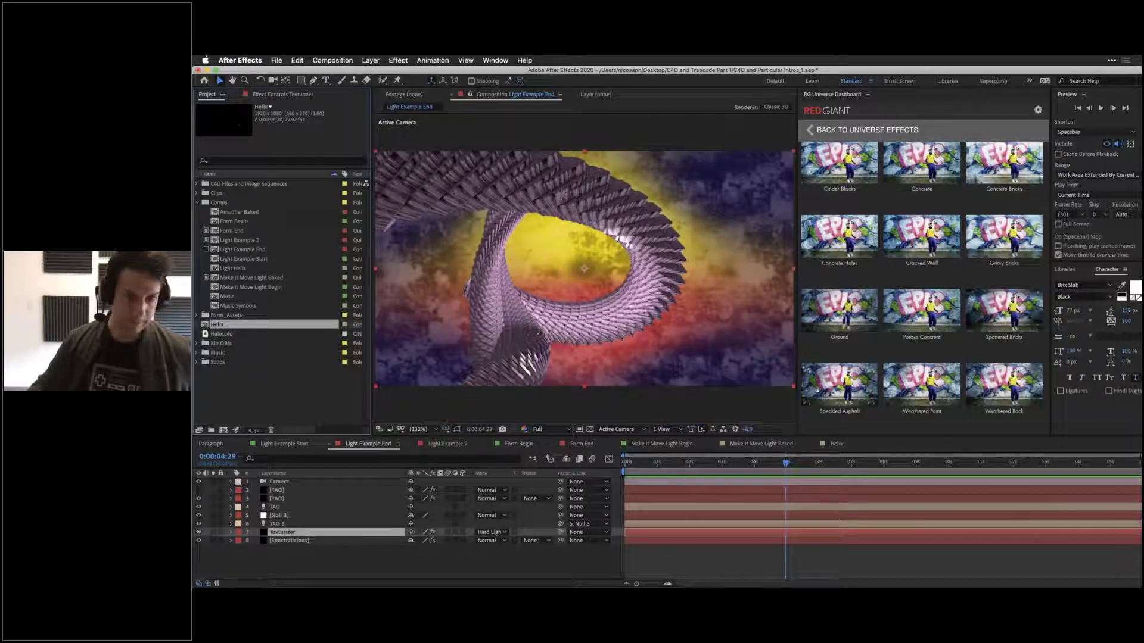
pyautogui.click(763, 462)
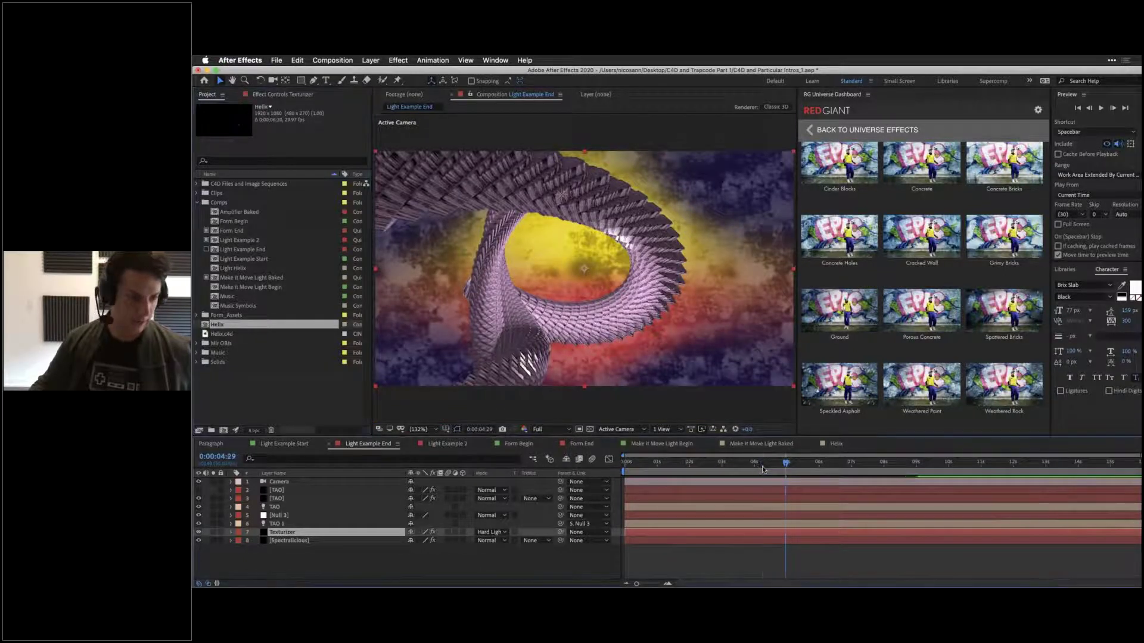
pyautogui.click(278, 499)
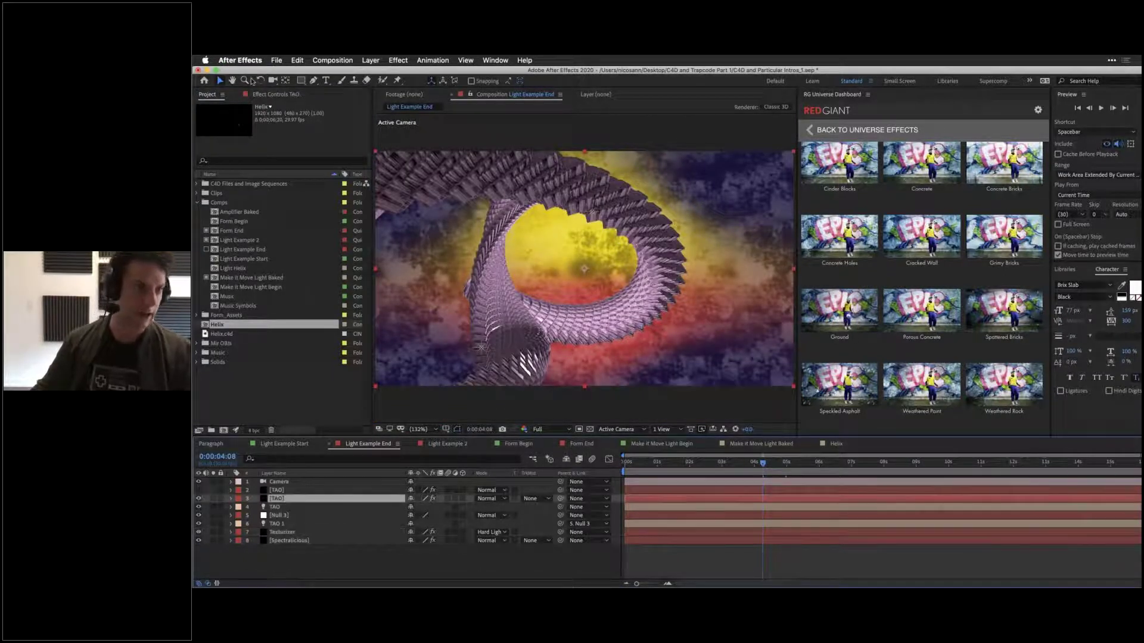
pyautogui.click(268, 95)
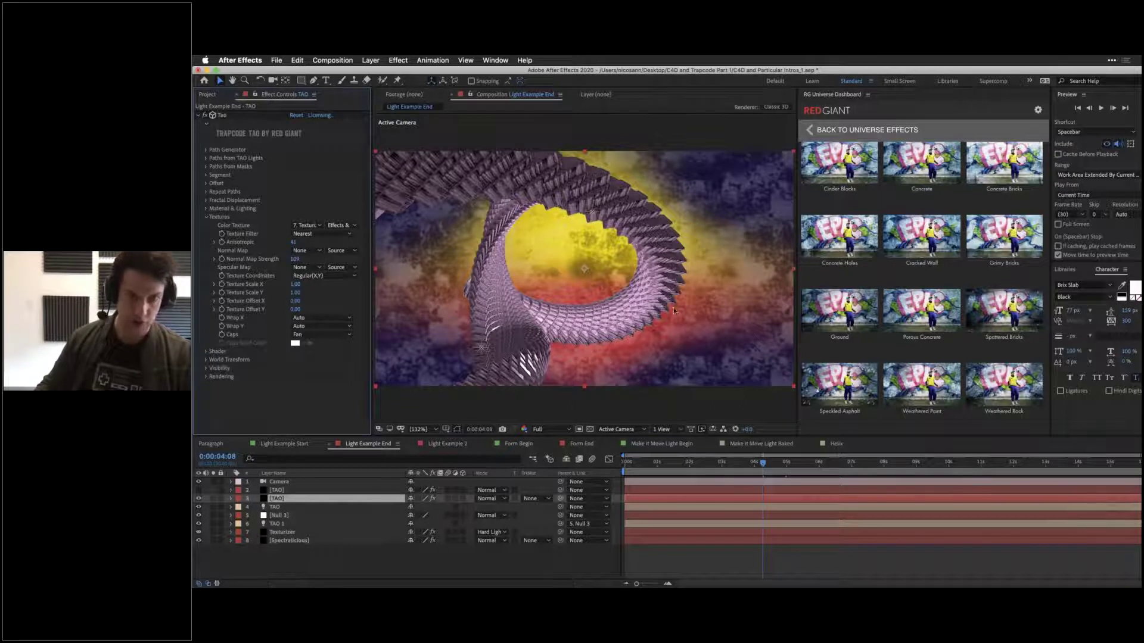
pyautogui.moveTo(656, 463); pyautogui.dragTo(1087, 463)
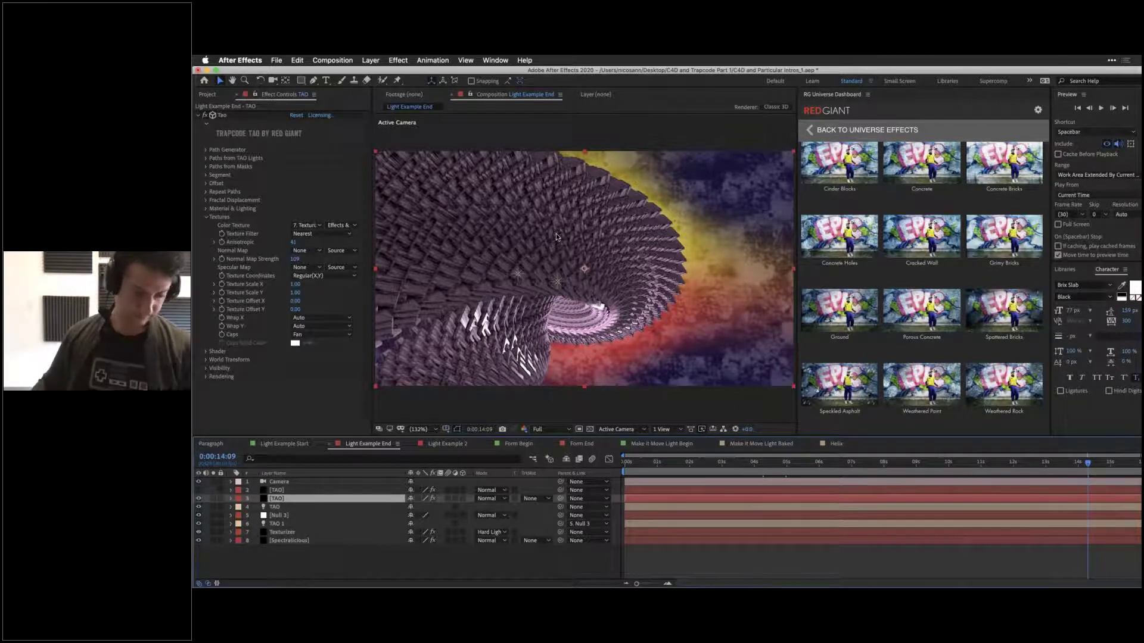
# Step: Open Light Example 2 at 11 seconds and play a preview of its light trails
pyautogui.click(459, 445)
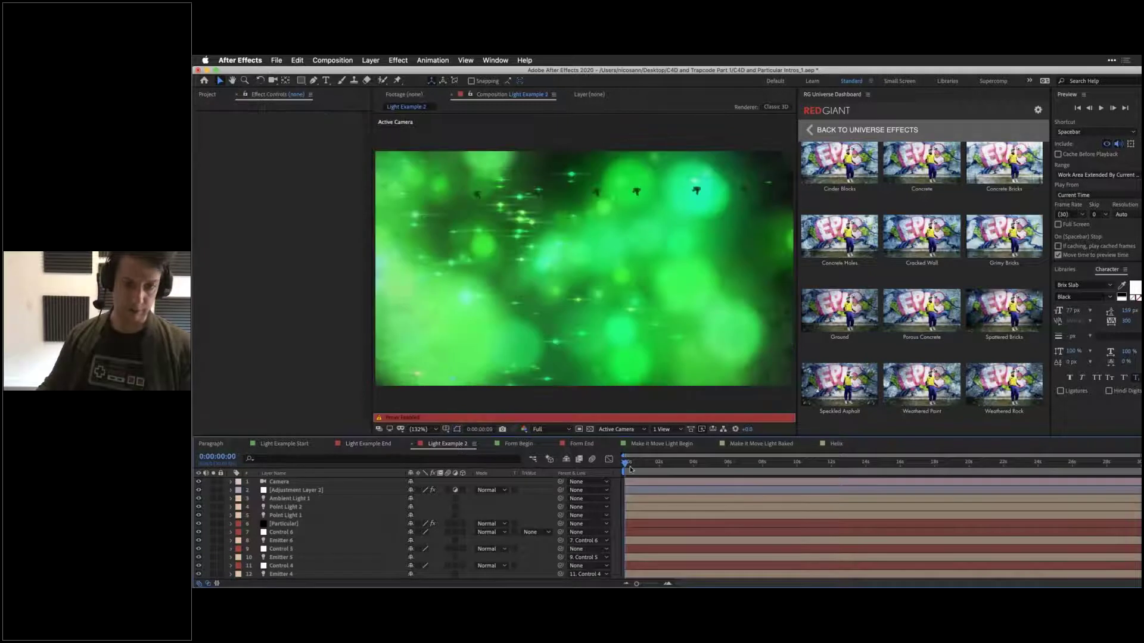
pyautogui.moveTo(640, 463); pyautogui.dragTo(819, 473)
pyautogui.press('space')
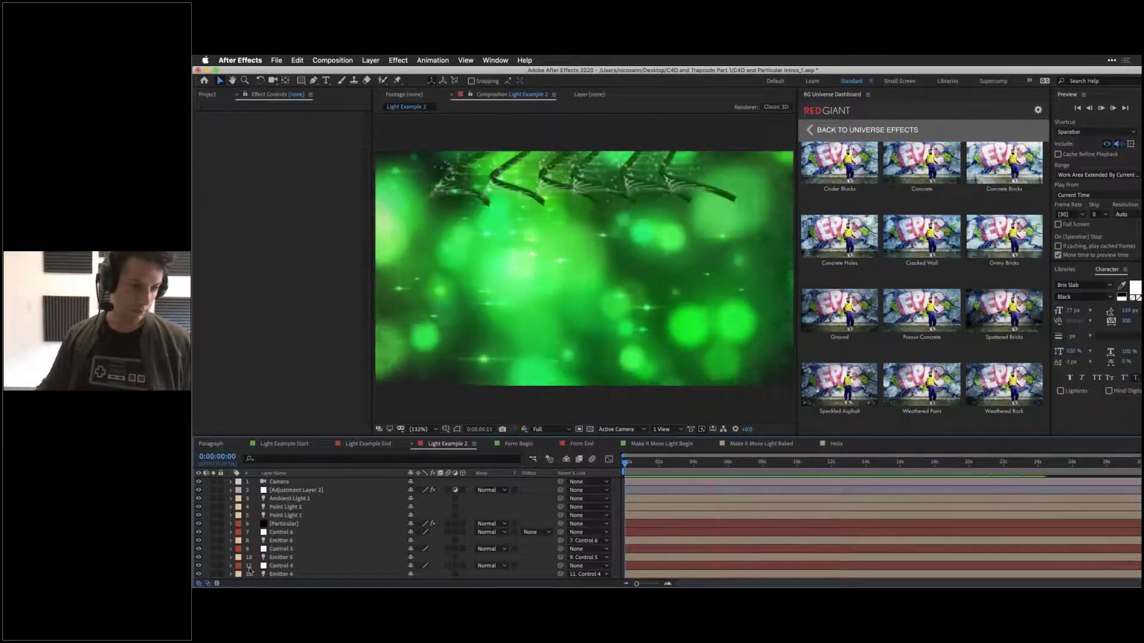
# Step: Select the Emitter 6 layer and reveal only its Position property
pyautogui.scroll(-4, 277, 569)
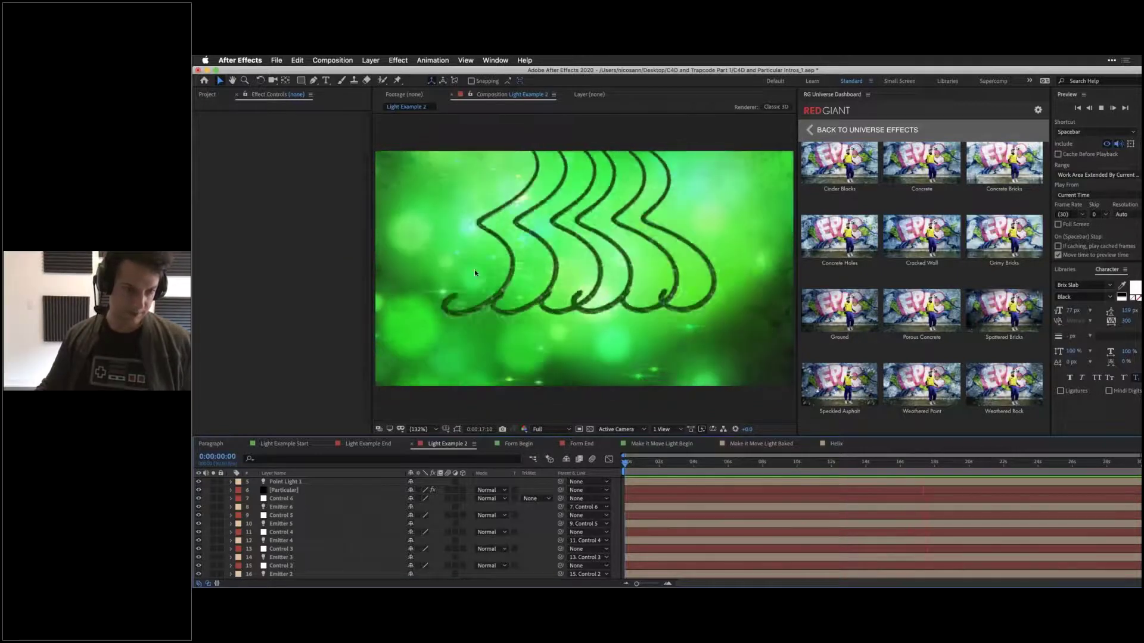
pyautogui.click(284, 508)
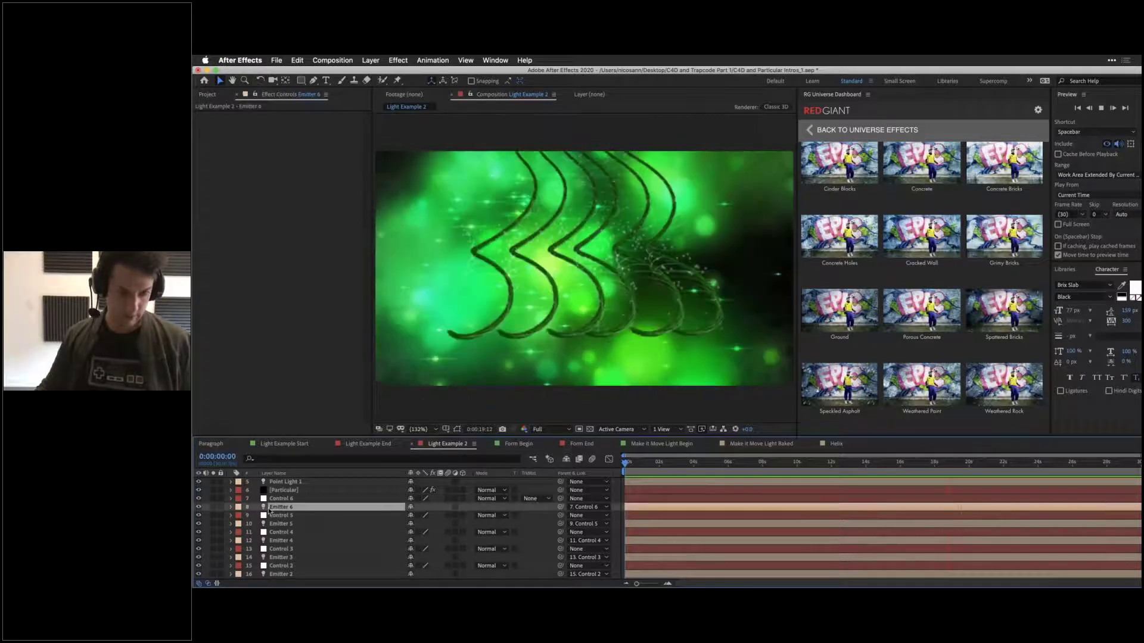
pyautogui.press('p')
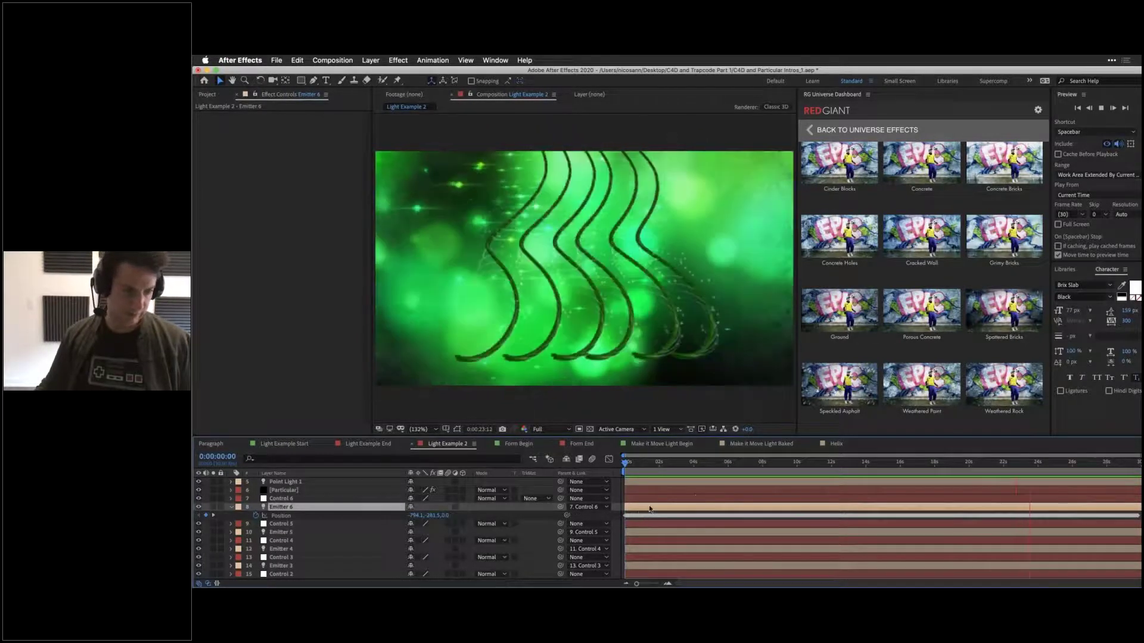
# Step: Fold Emitter 6's Position and expand Particular's effect settings at 0:00:07:19
pyautogui.press('p')
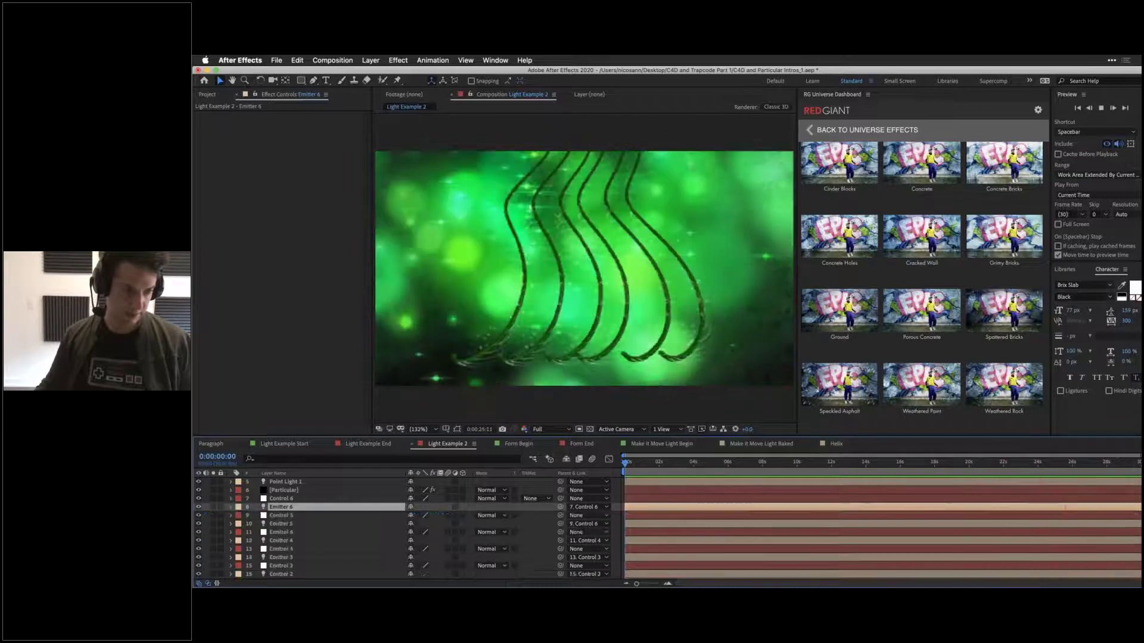
pyautogui.click(288, 492)
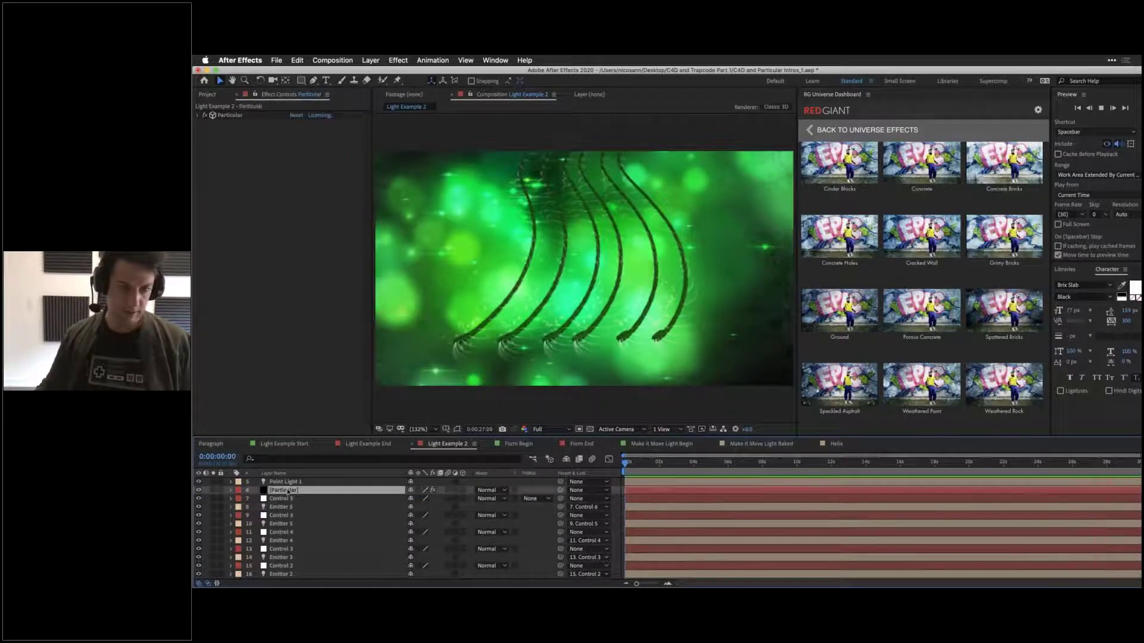
pyautogui.moveTo(645, 465); pyautogui.dragTo(757, 462)
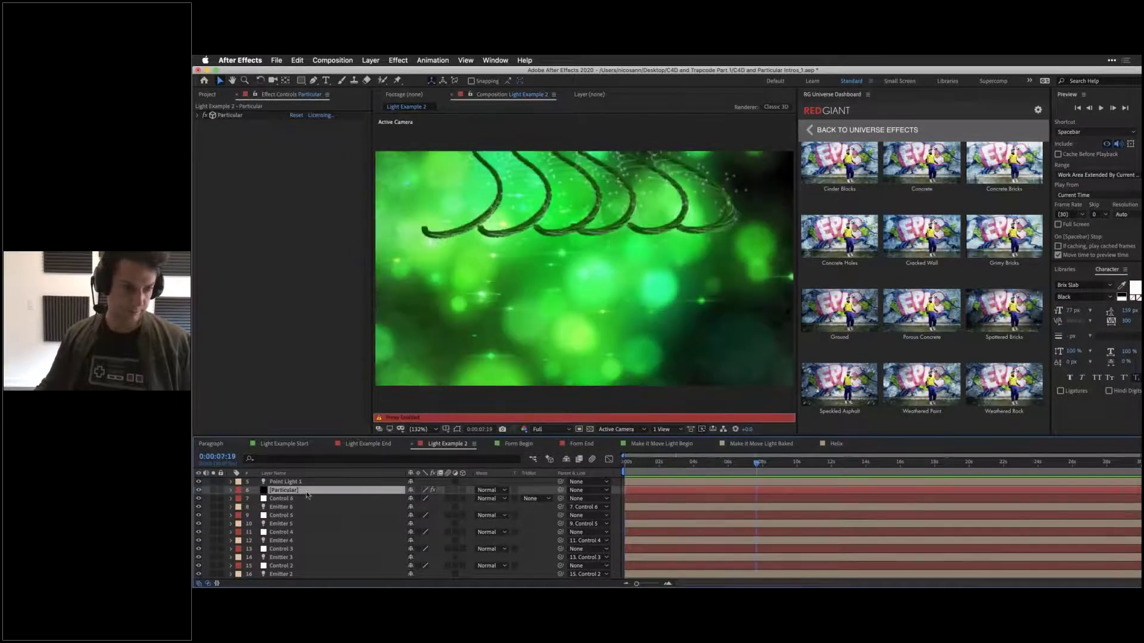
pyautogui.click(198, 117)
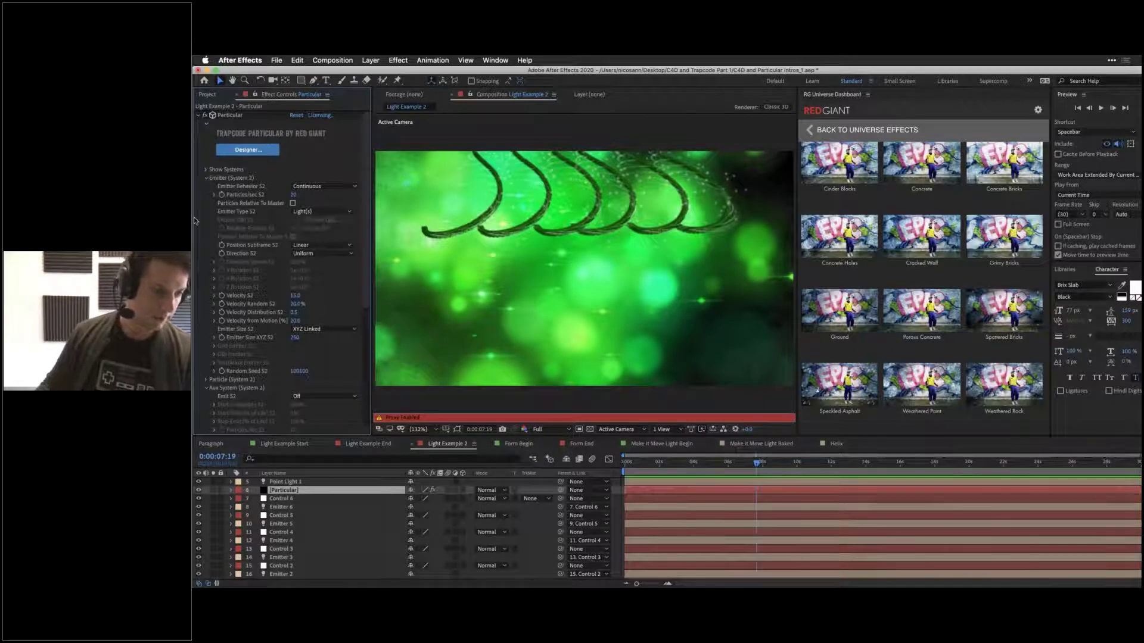
# Step: Show the project's folders and comps, then jump to 0:00:10:21
pyautogui.scroll(-3, 232, 548)
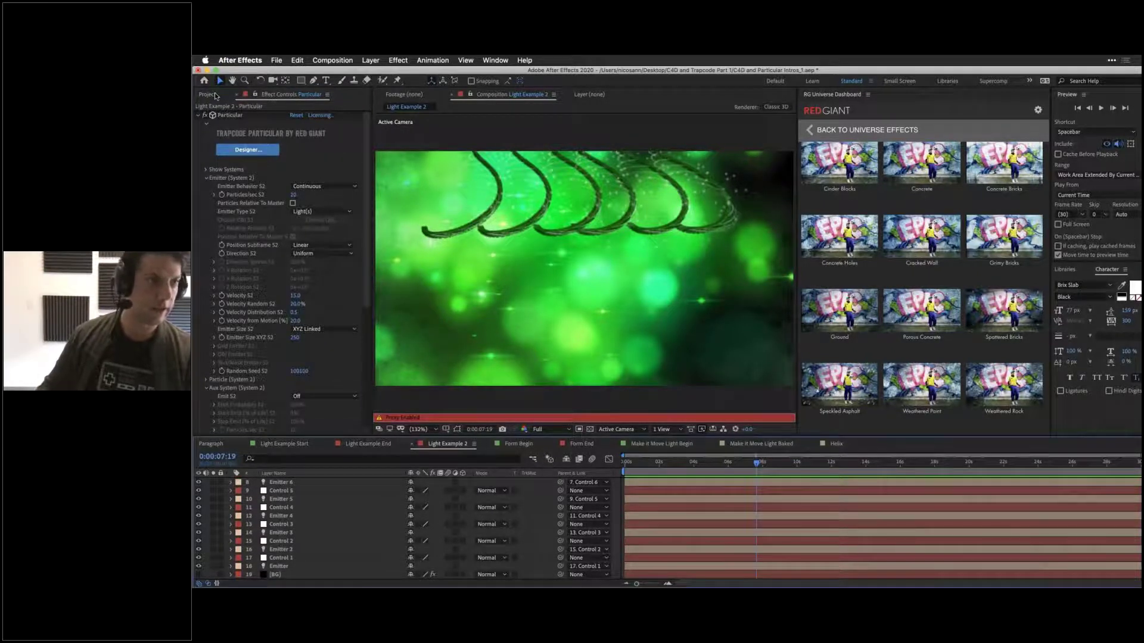
pyautogui.click(207, 95)
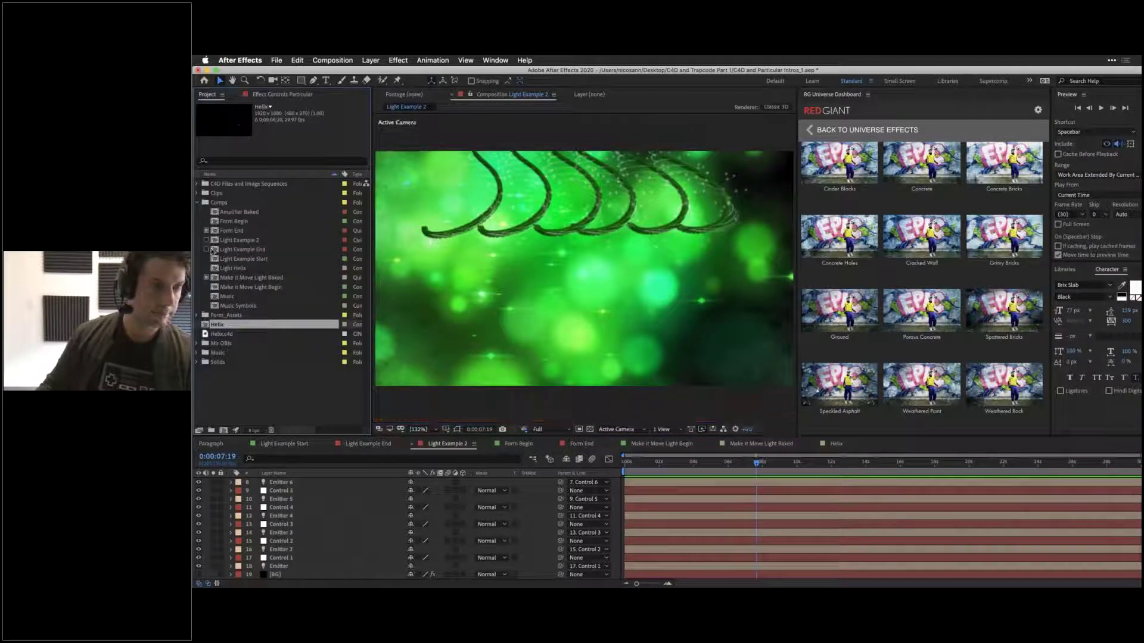
pyautogui.click(807, 463)
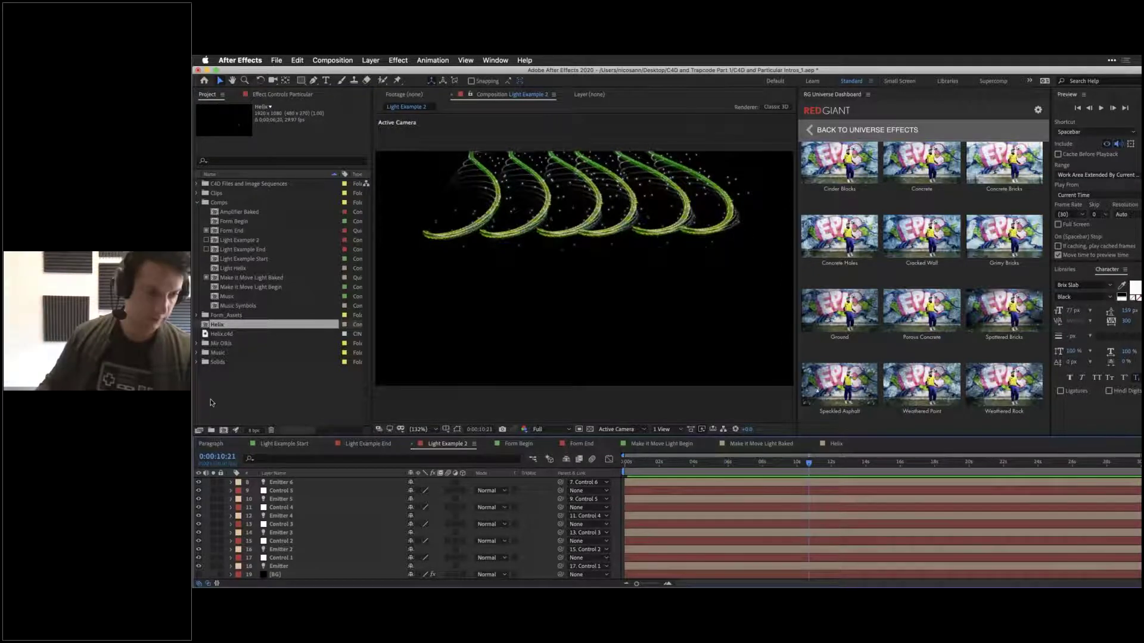
# Step: Load the Particular layer's settings and fold its Emitter (System 2) and Aux System (System 2) groups
pyautogui.click(281, 483)
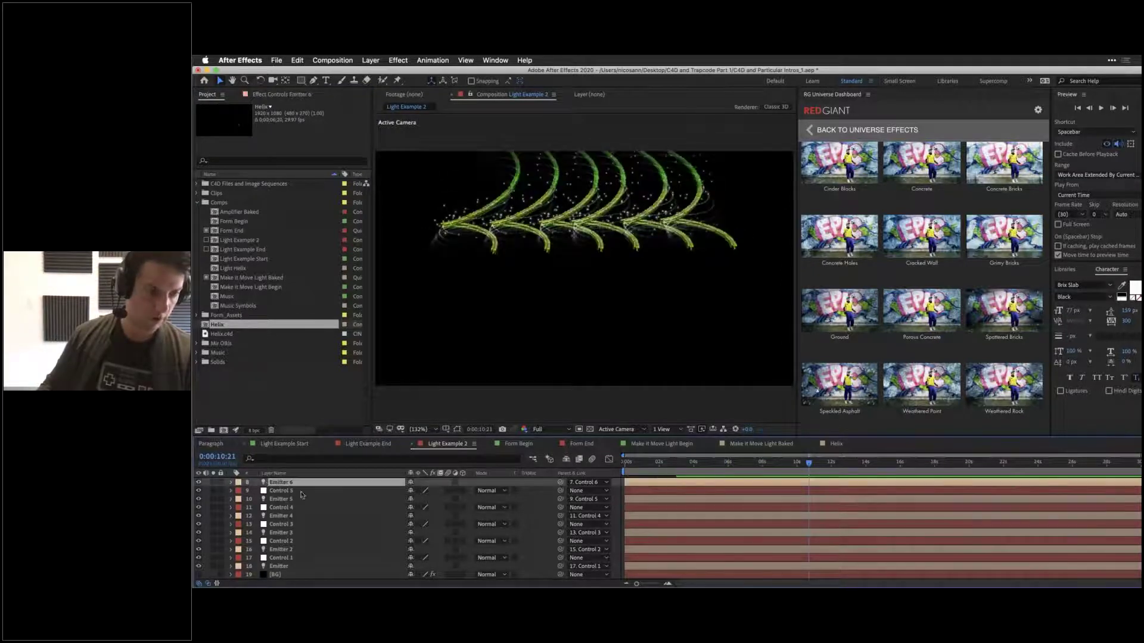
pyautogui.click(272, 96)
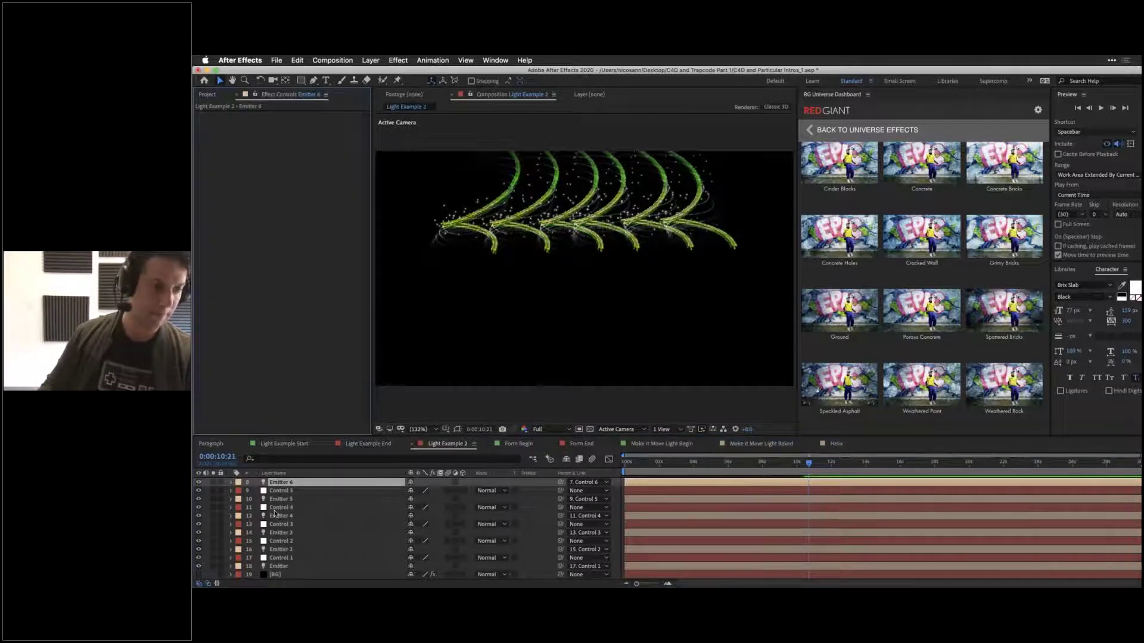
pyautogui.scroll(3, 271, 516)
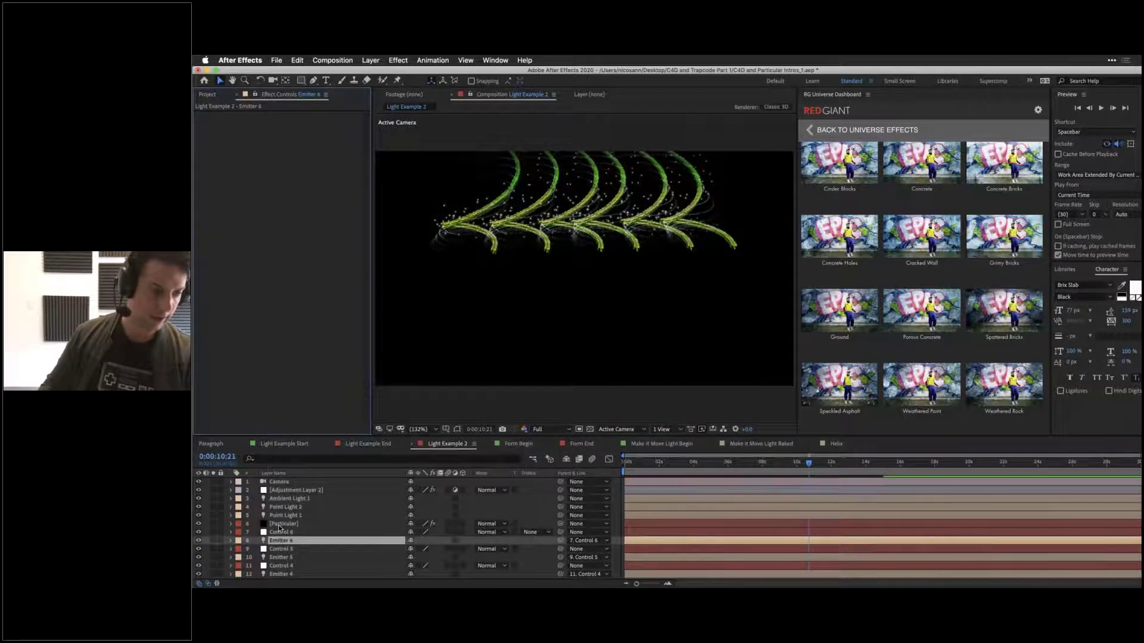
pyautogui.click(285, 525)
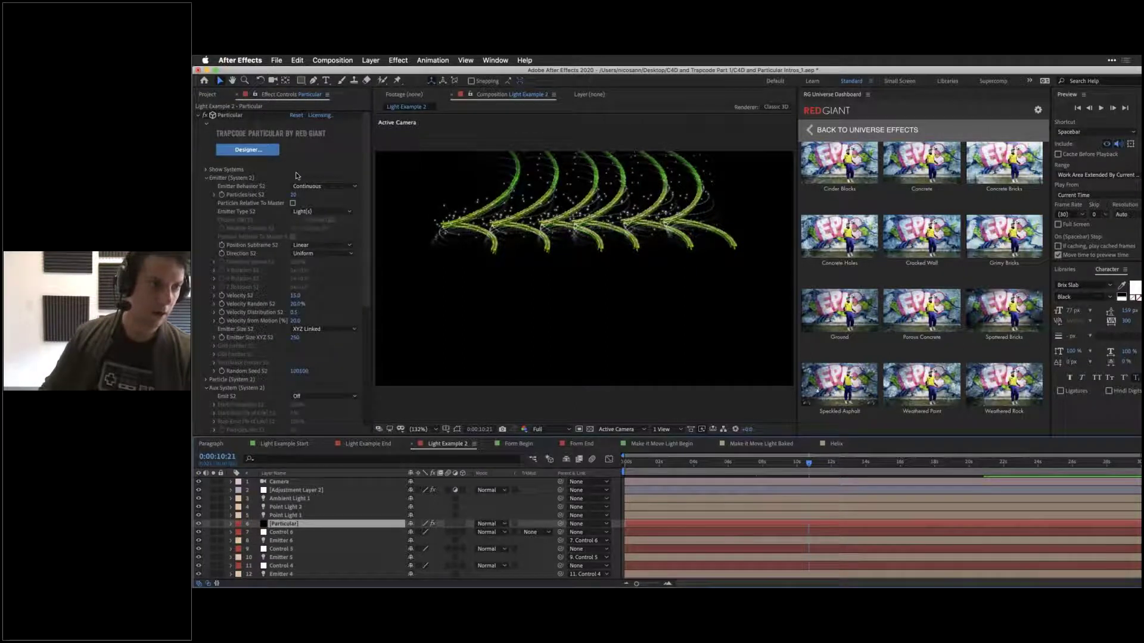
pyautogui.click(208, 178)
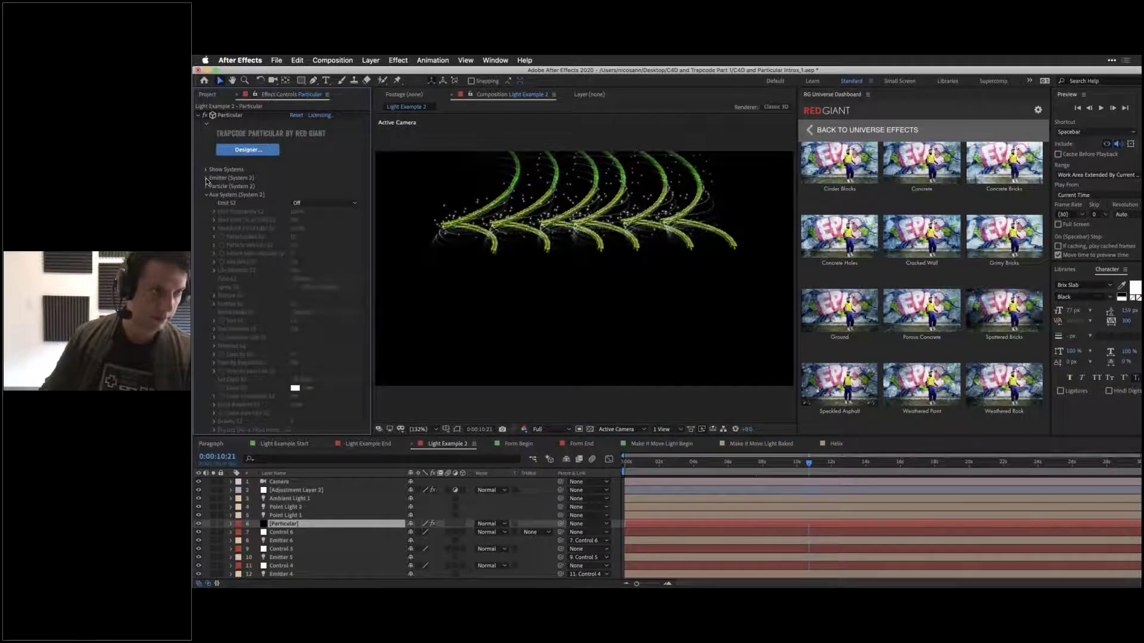
pyautogui.click(207, 195)
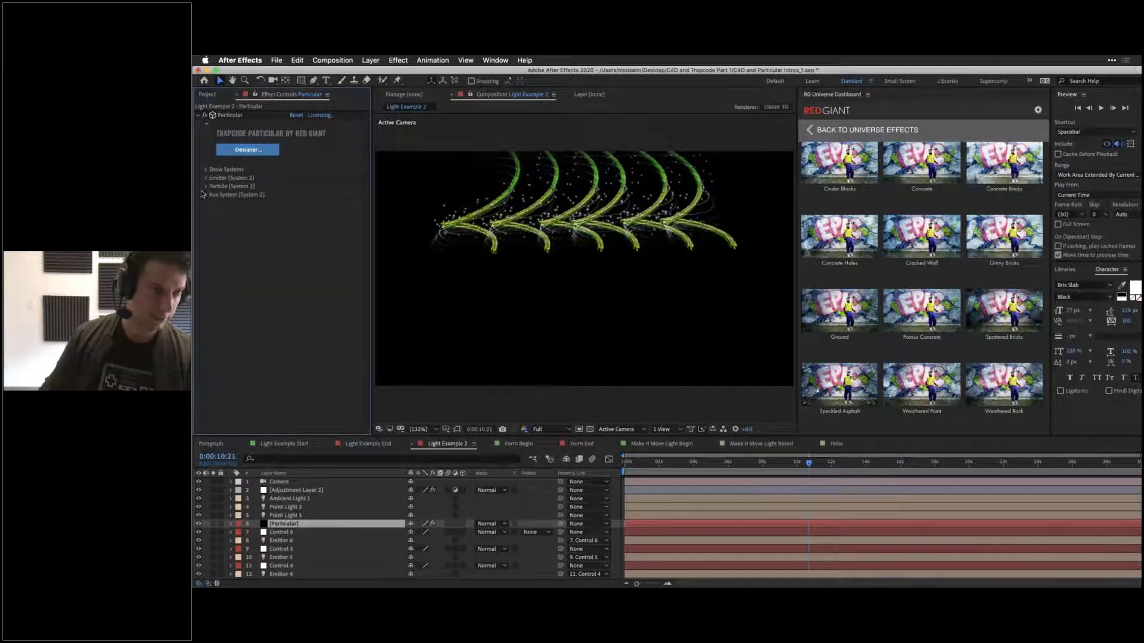
# Step: Choose Particular's Master System and raise its Emitter Velocity to 373
pyautogui.click(206, 170)
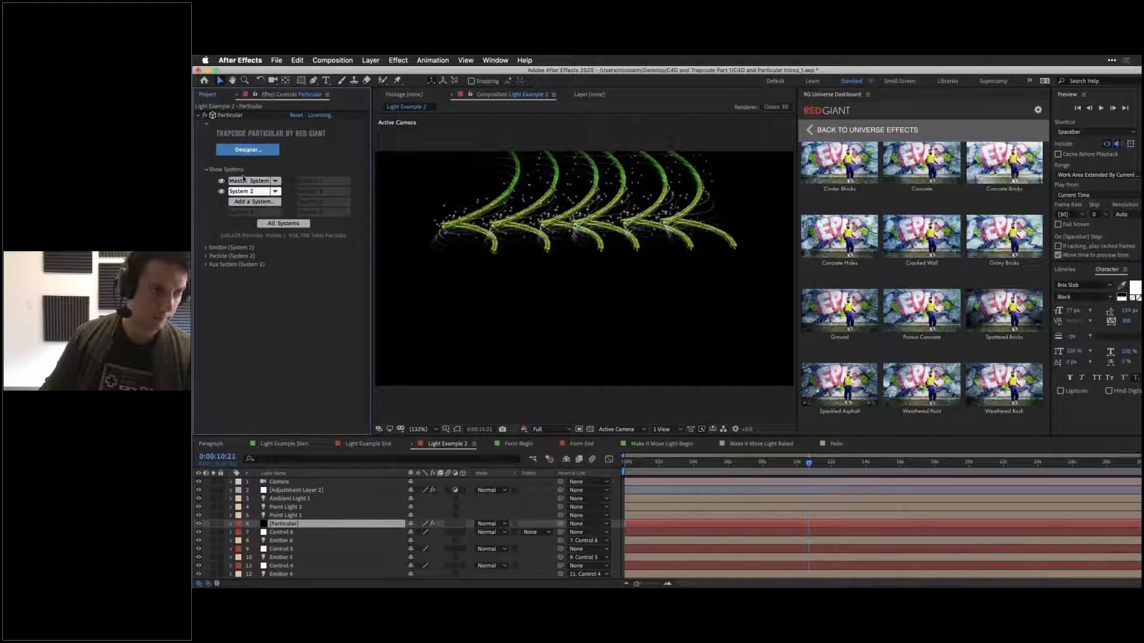
pyautogui.click(246, 182)
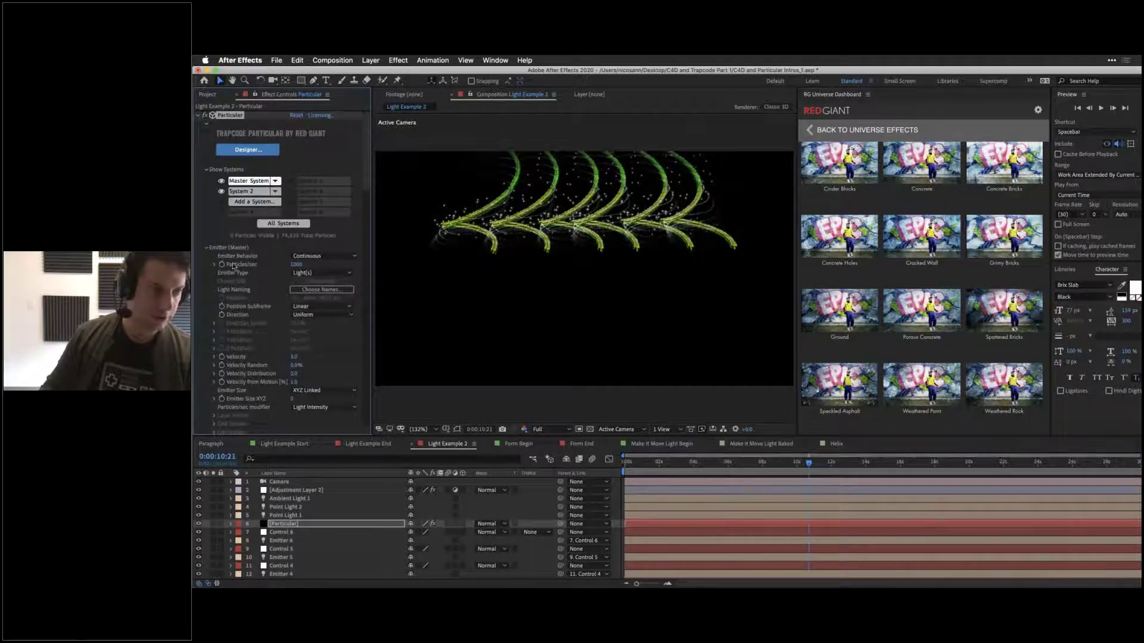
pyautogui.scroll(-3, 245, 297)
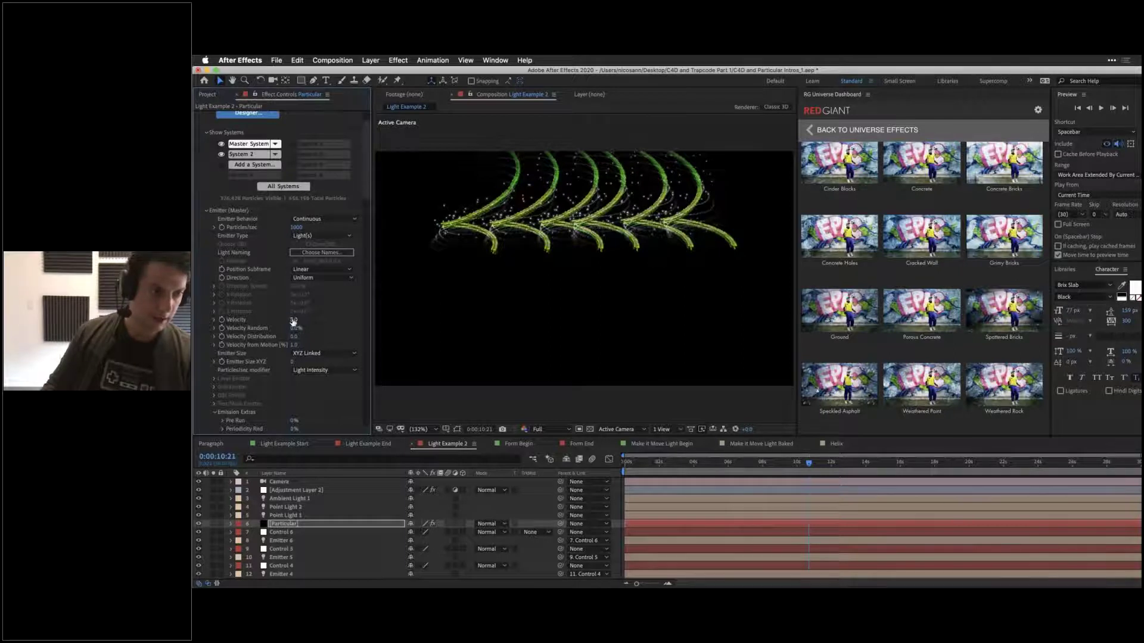
pyautogui.moveTo(297, 320); pyautogui.dragTo(313, 319)
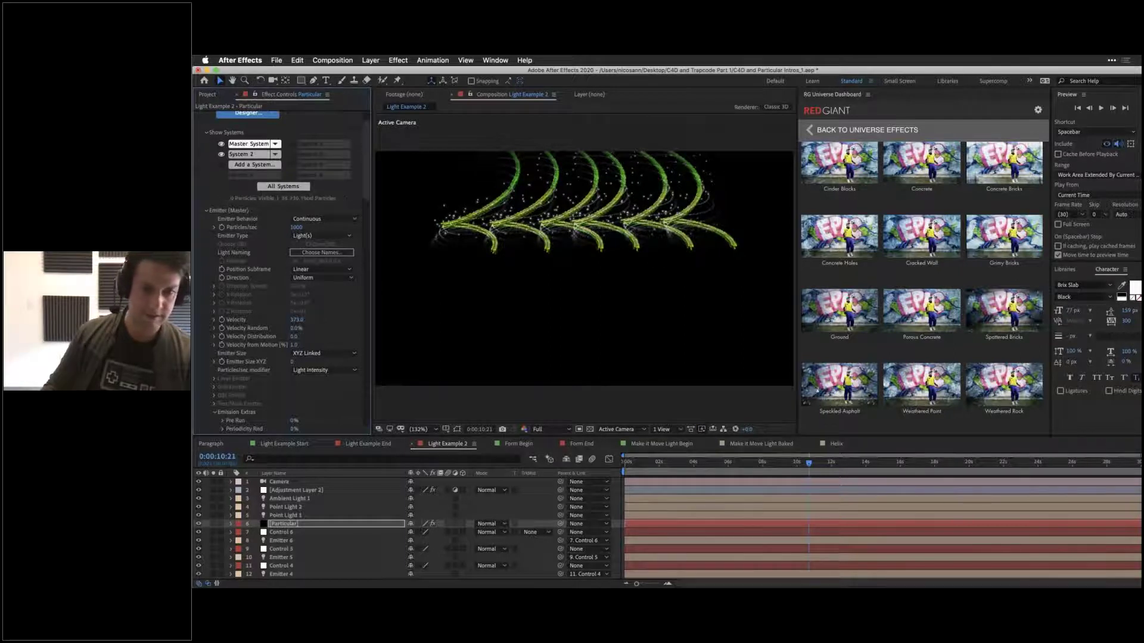
# Step: Preview at Quarter resolution, then go back to Full and undo the velocity change
pyautogui.click(548, 429)
pyautogui.click(545, 486)
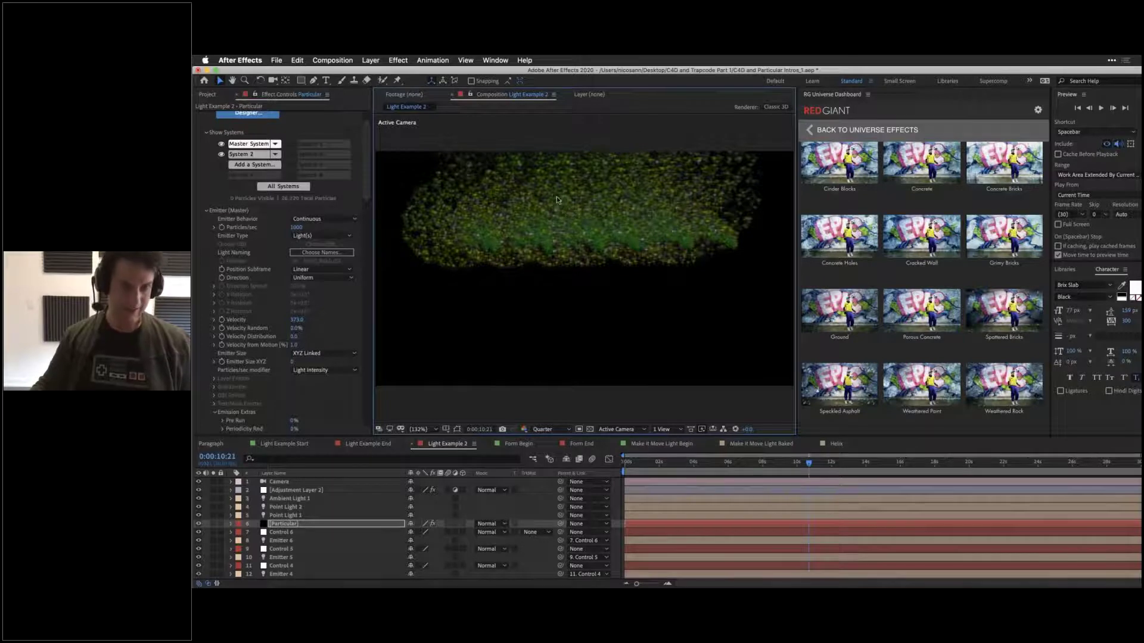
pyautogui.press('super+j')
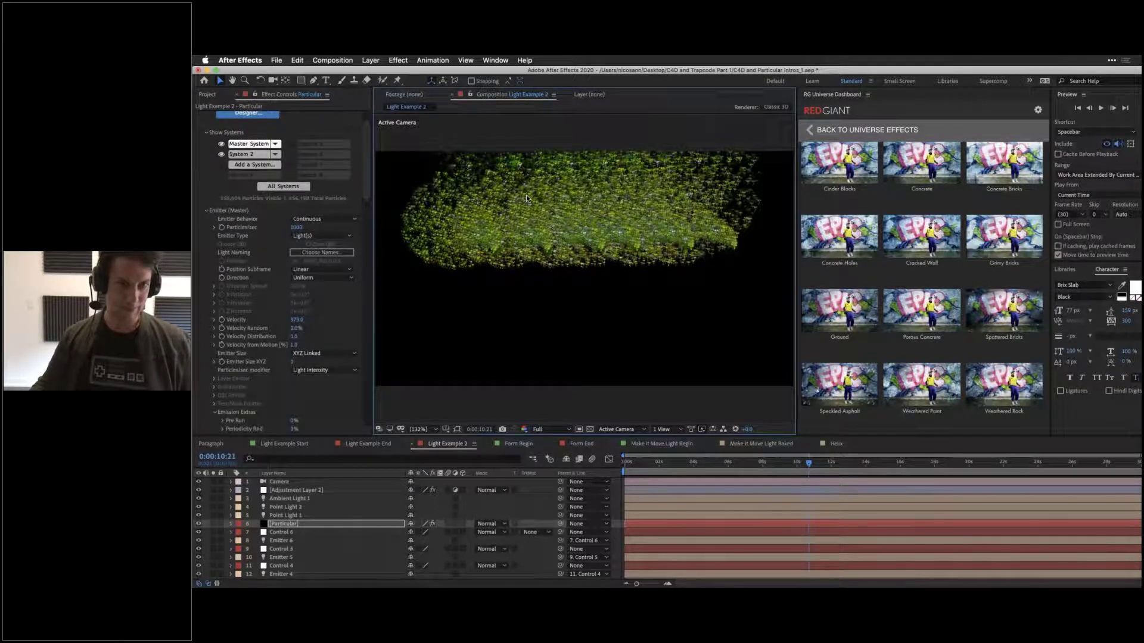
pyautogui.press('super+z')
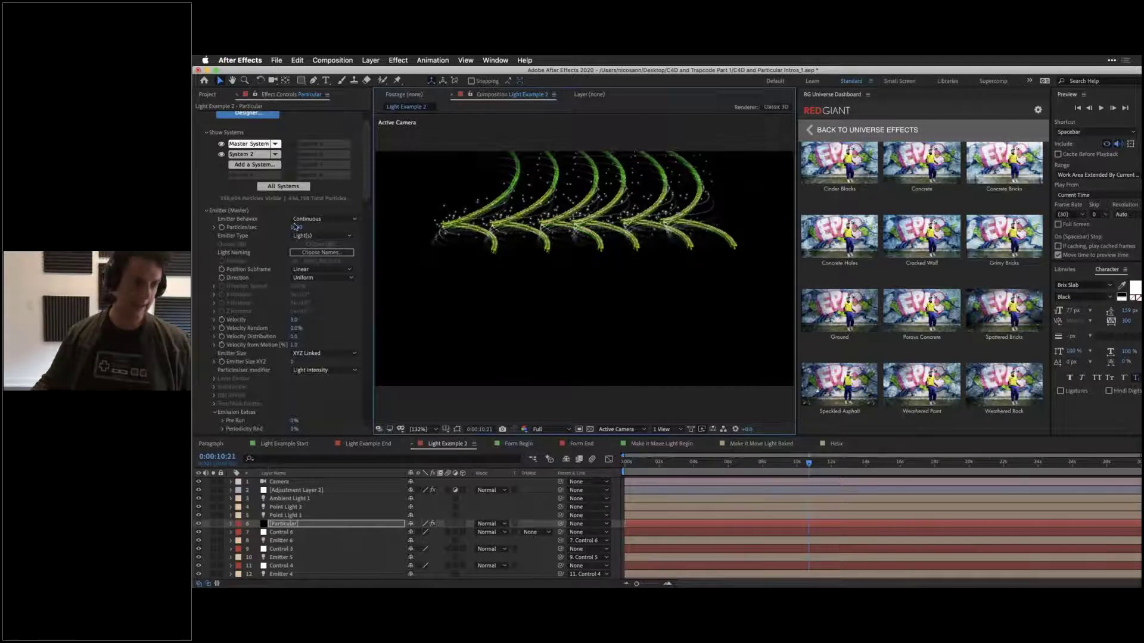
# Step: Fold the Master Emitter, Particle, Shading and Physics groups, then hide System 2 from rendering
pyautogui.click(206, 210)
pyautogui.click(226, 219)
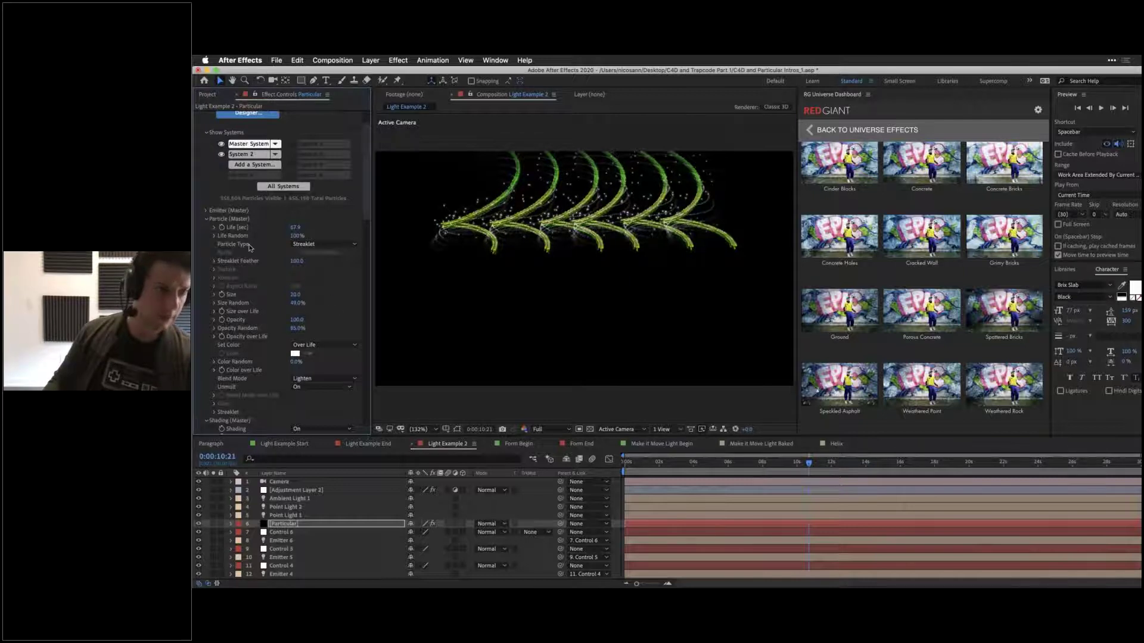
pyautogui.click(206, 220)
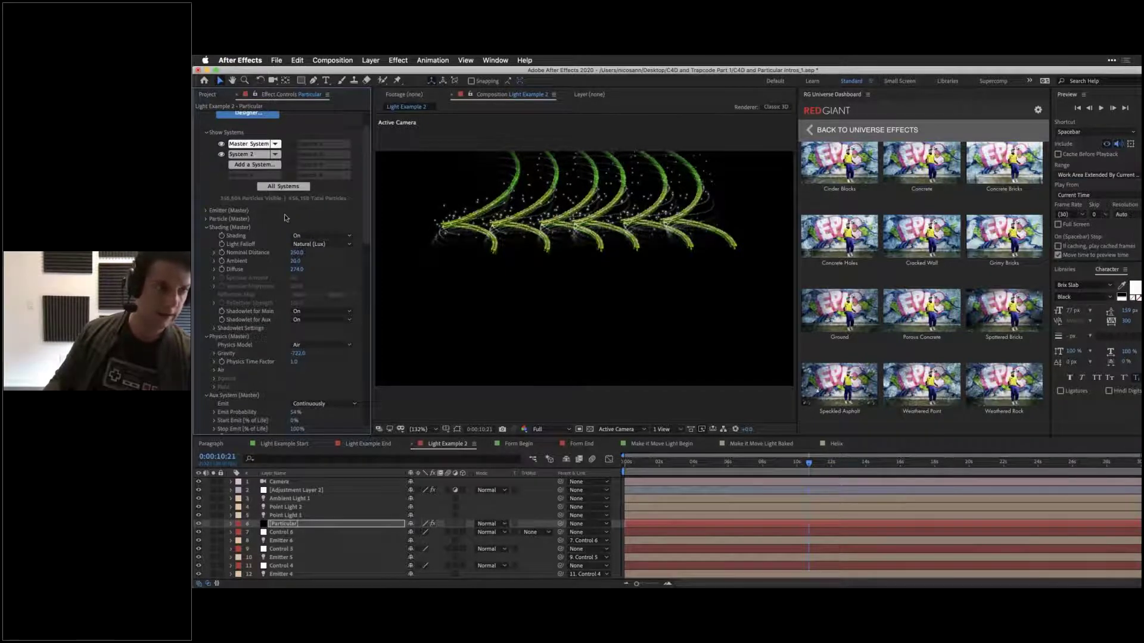
pyautogui.click(207, 227)
pyautogui.click(207, 235)
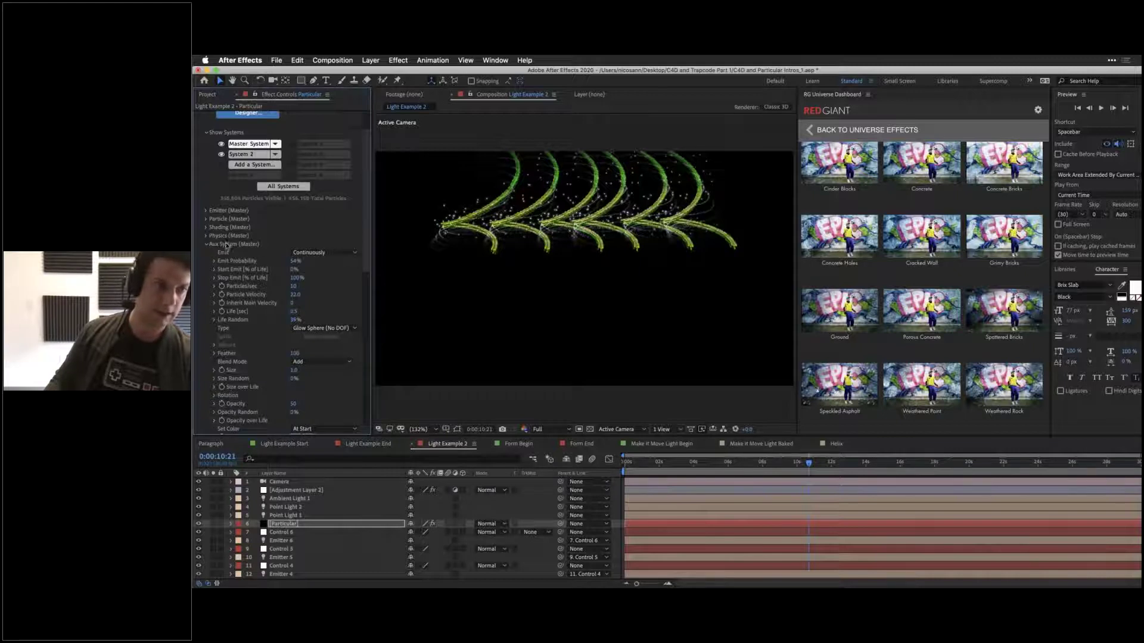
pyautogui.click(221, 155)
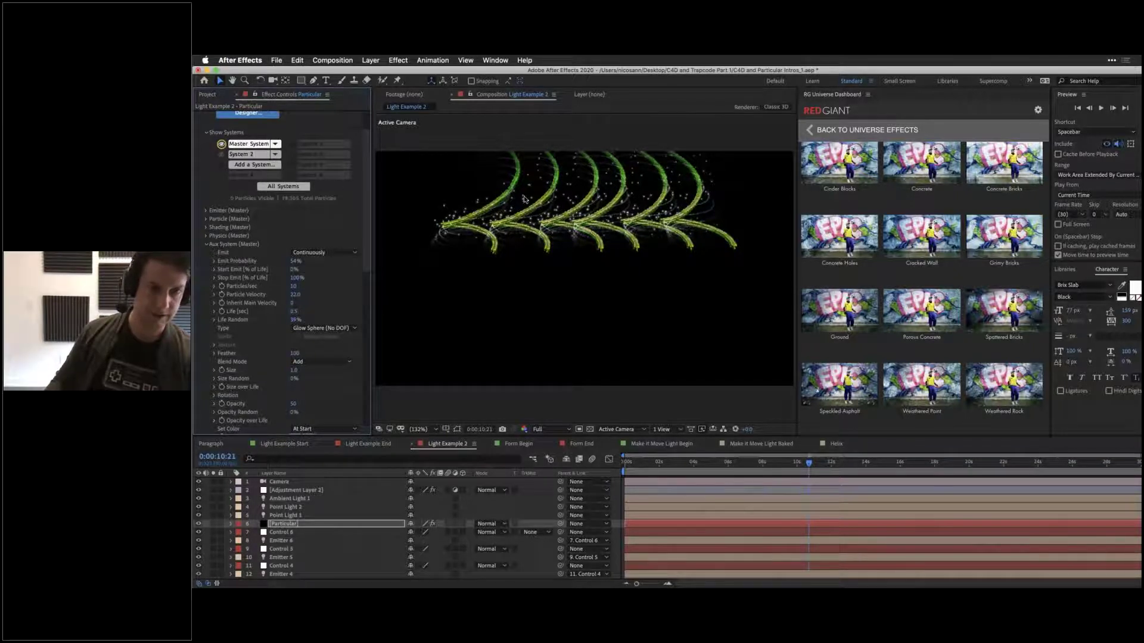
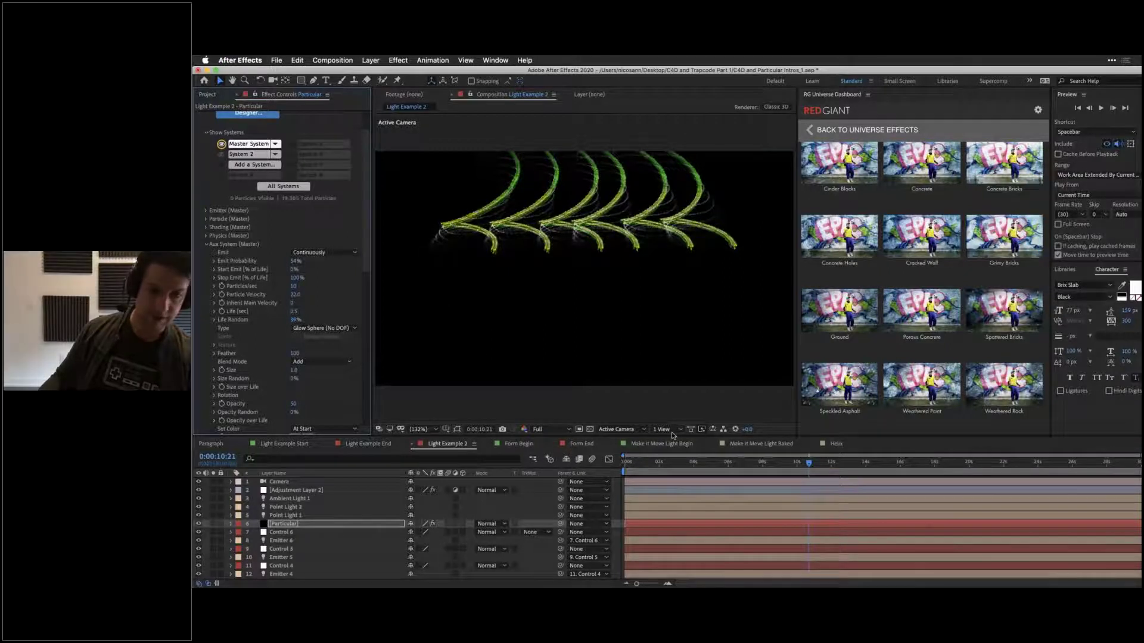
# Step: Move Light Example 2 to 0:00:23:05 and collapse Aux System, World Transform, Visibility and Rendering
pyautogui.moveTo(781, 465); pyautogui.dragTo(1024, 465)
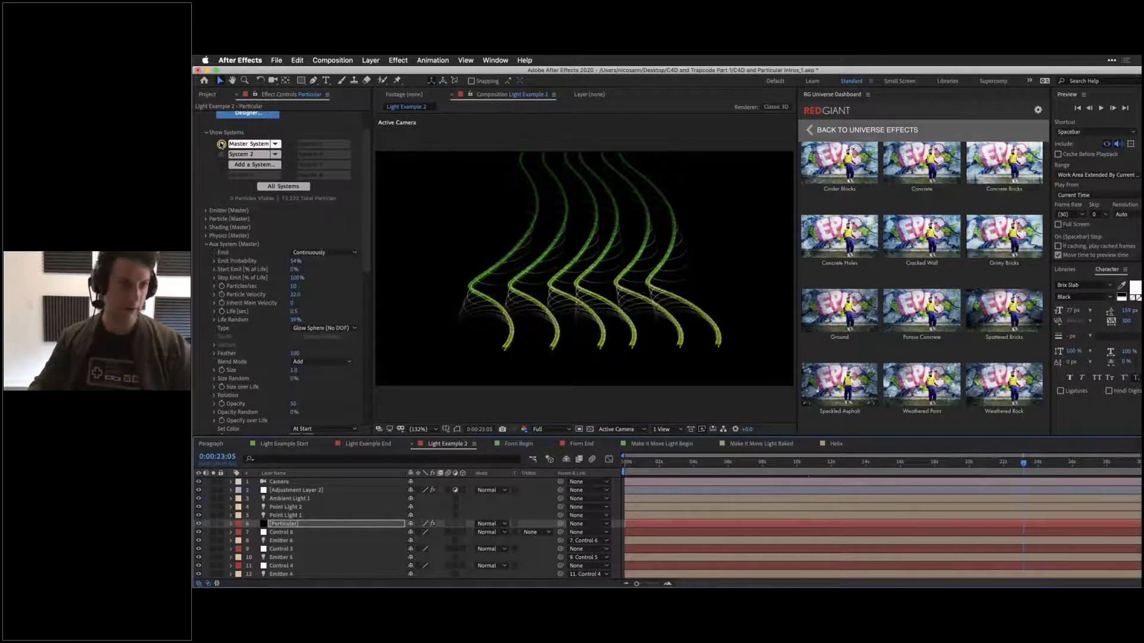
pyautogui.click(206, 245)
pyautogui.click(206, 261)
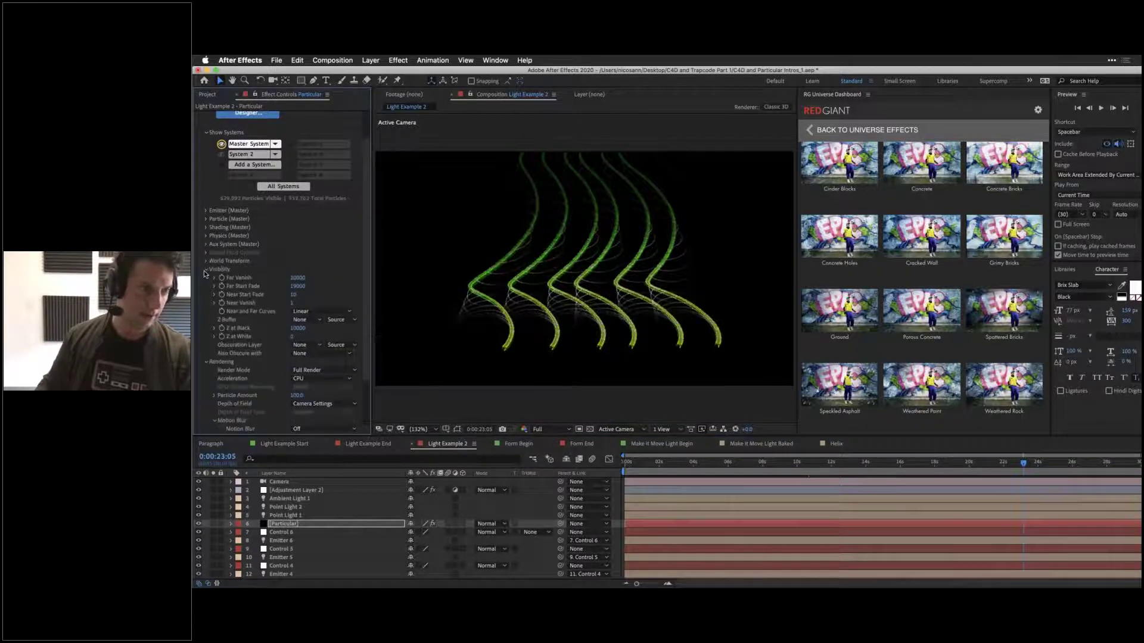
pyautogui.scroll(2, 202, 301)
pyautogui.click(206, 306)
pyautogui.click(206, 314)
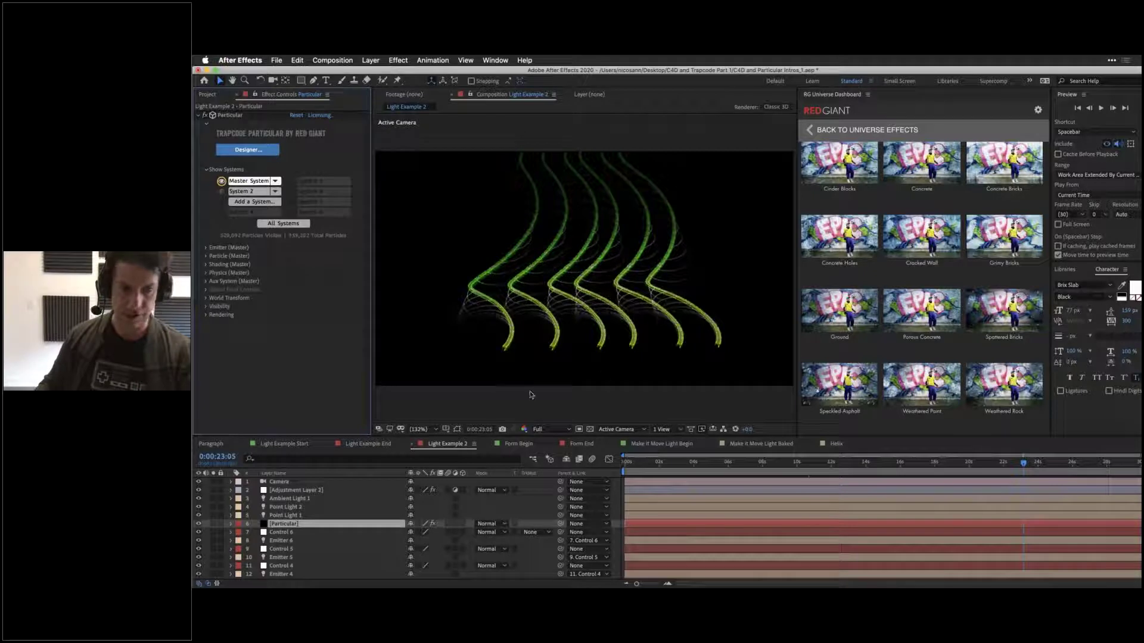
# Step: Show the Project panel with Comps collapsed, then return to Light Example 2 at 0:00:03:12
pyautogui.click(517, 444)
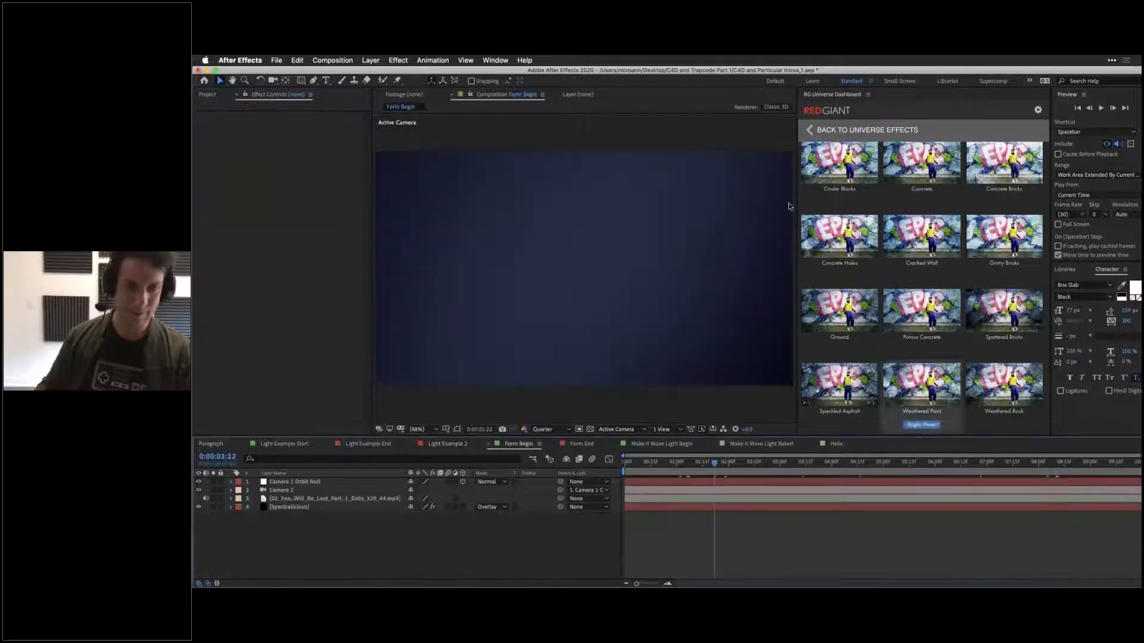
pyautogui.press('super+Tab')
pyautogui.press('Tab')
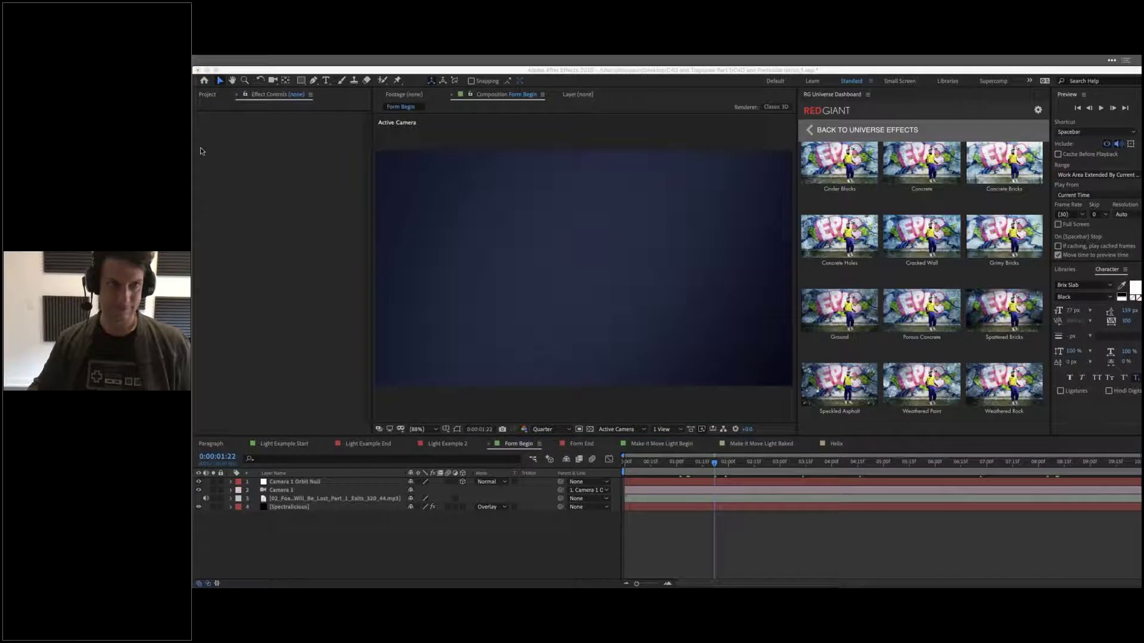
pyautogui.click(207, 95)
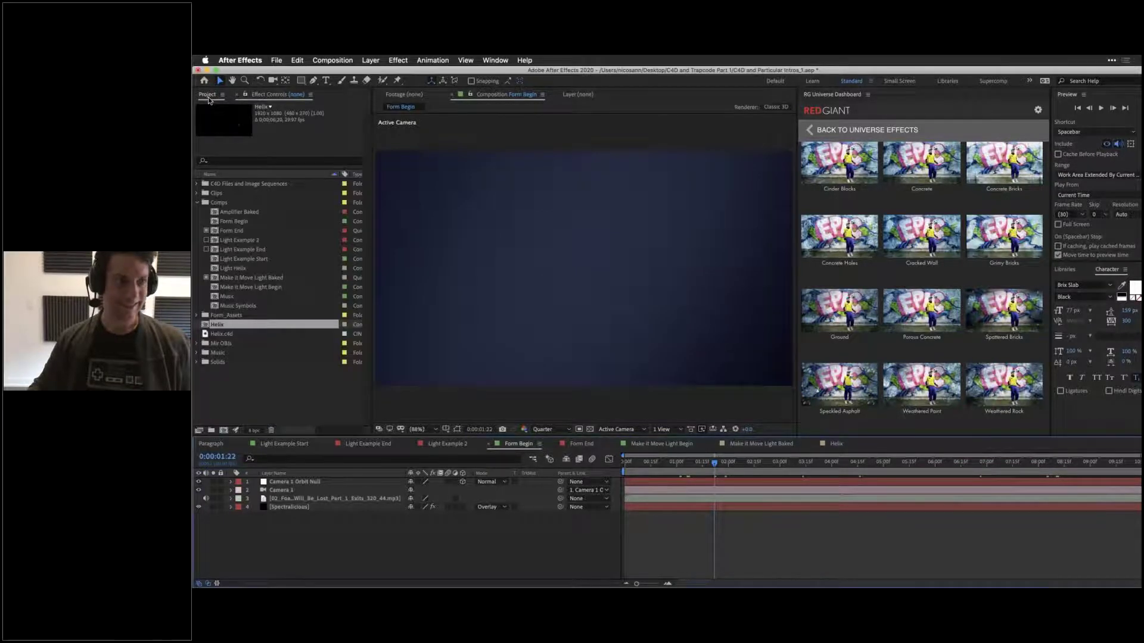
pyautogui.click(197, 203)
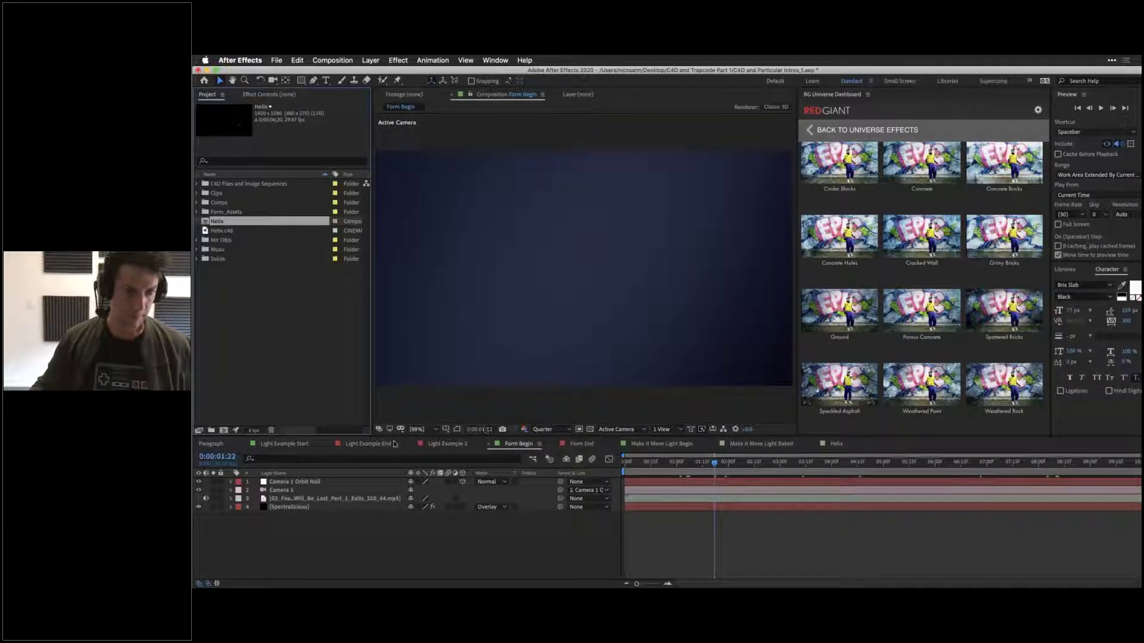
pyautogui.click(453, 444)
pyautogui.click(683, 463)
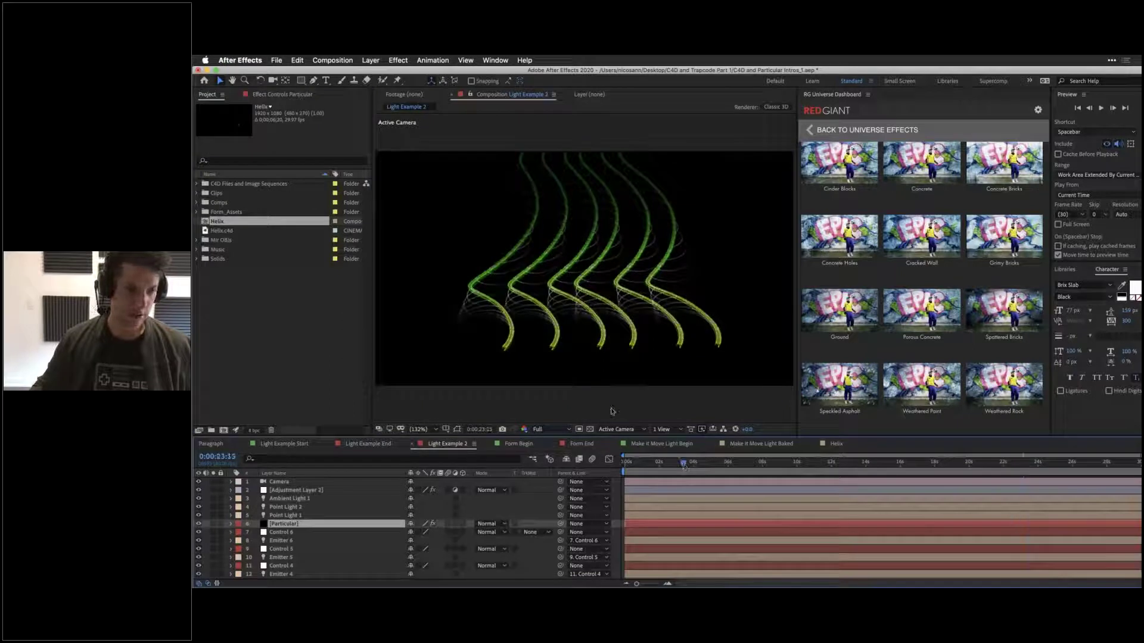
# Step: Keep Particular's Rendering Acceleration on CPU and fold the Rendering group back up
pyautogui.click(293, 95)
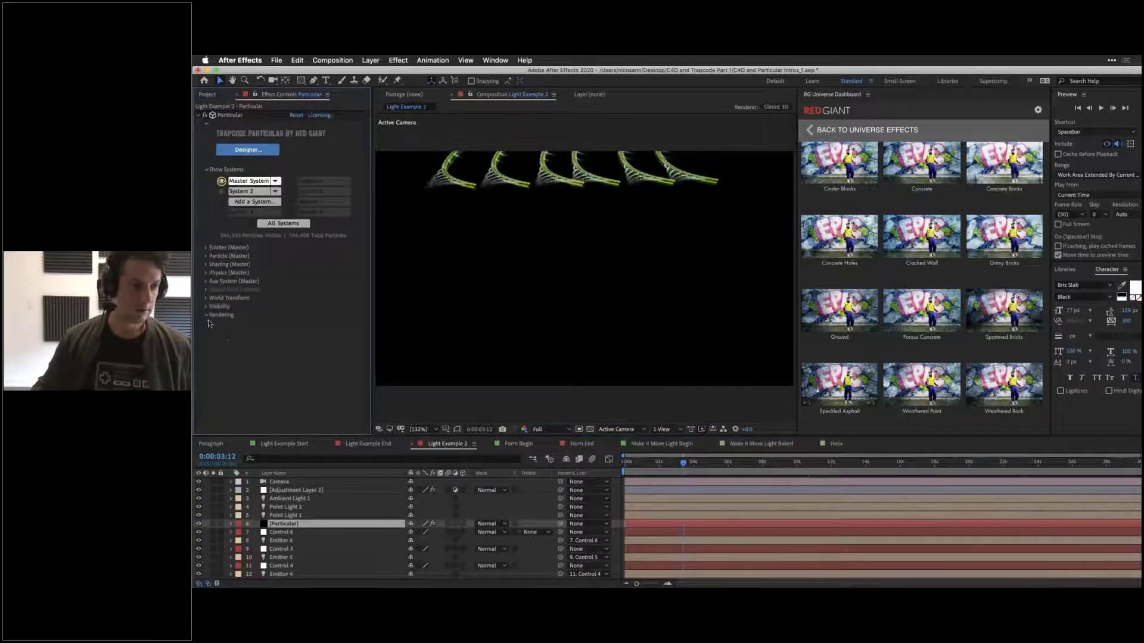
pyautogui.scroll(-1, 304, 394)
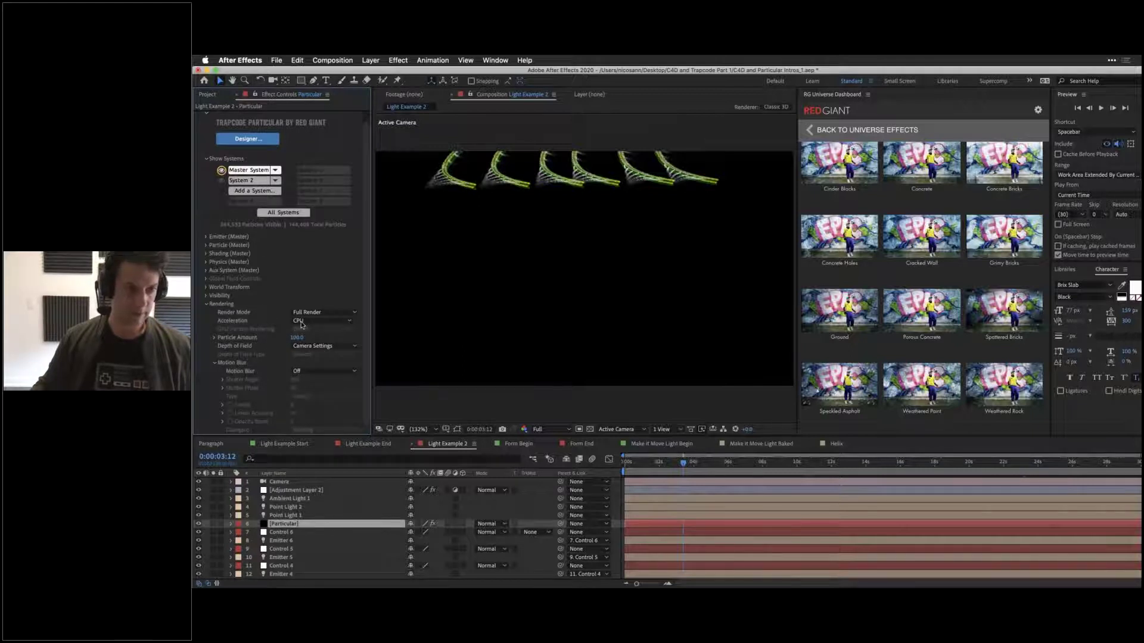
pyautogui.click(305, 321)
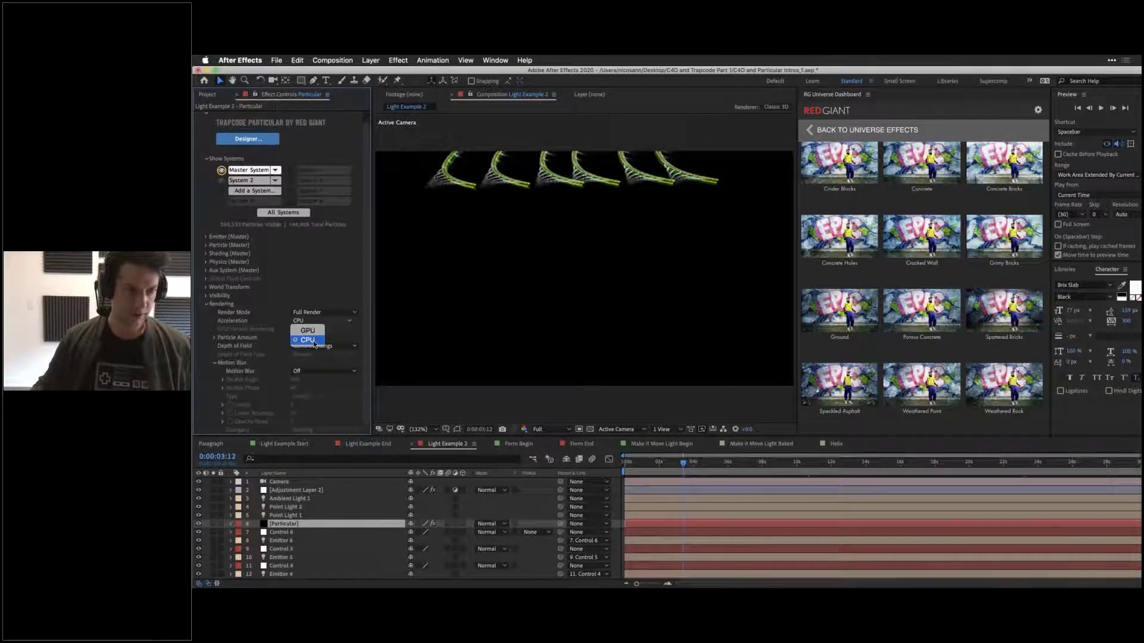
pyautogui.click(313, 341)
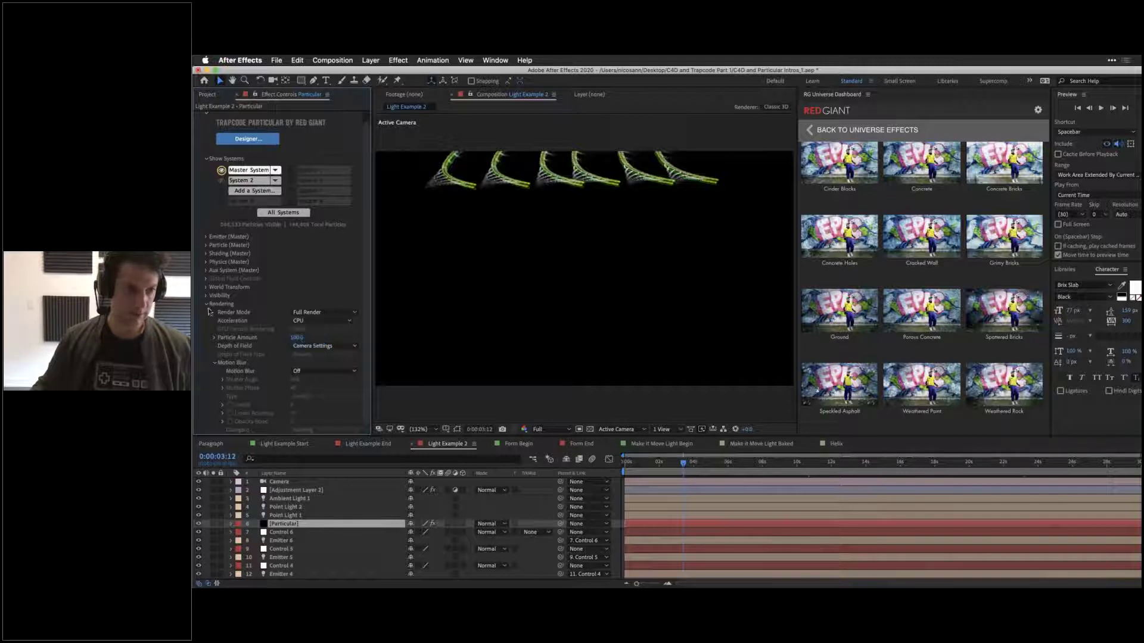
pyautogui.click(206, 304)
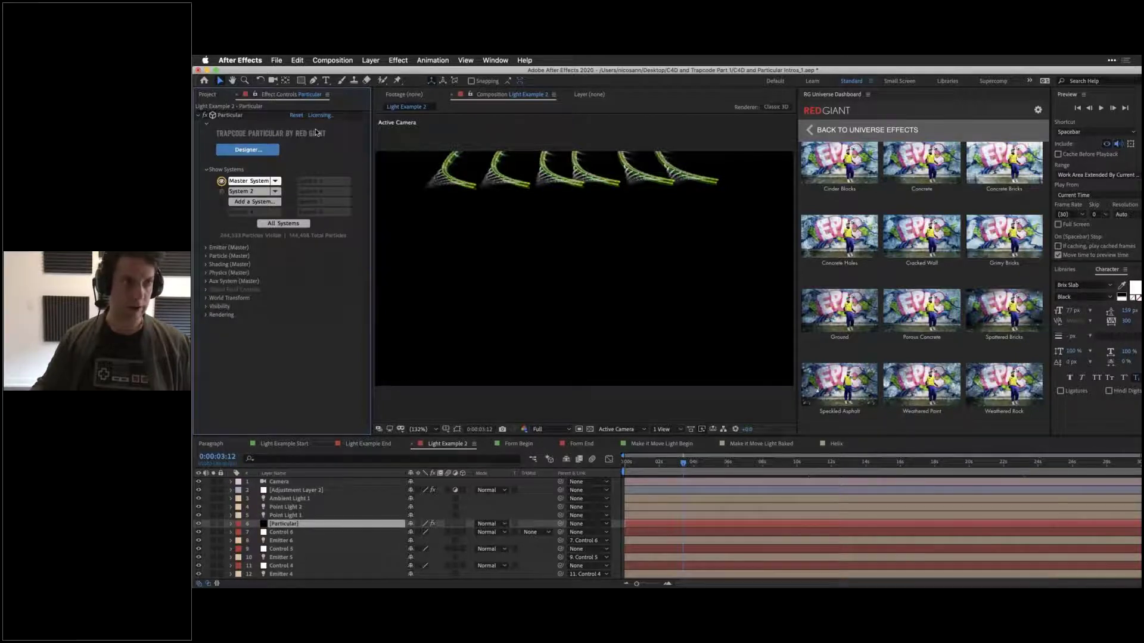
# Step: Open Particular Designer and browse the Fluid and Abstract and Geometric single-system presets
pyautogui.click(256, 151)
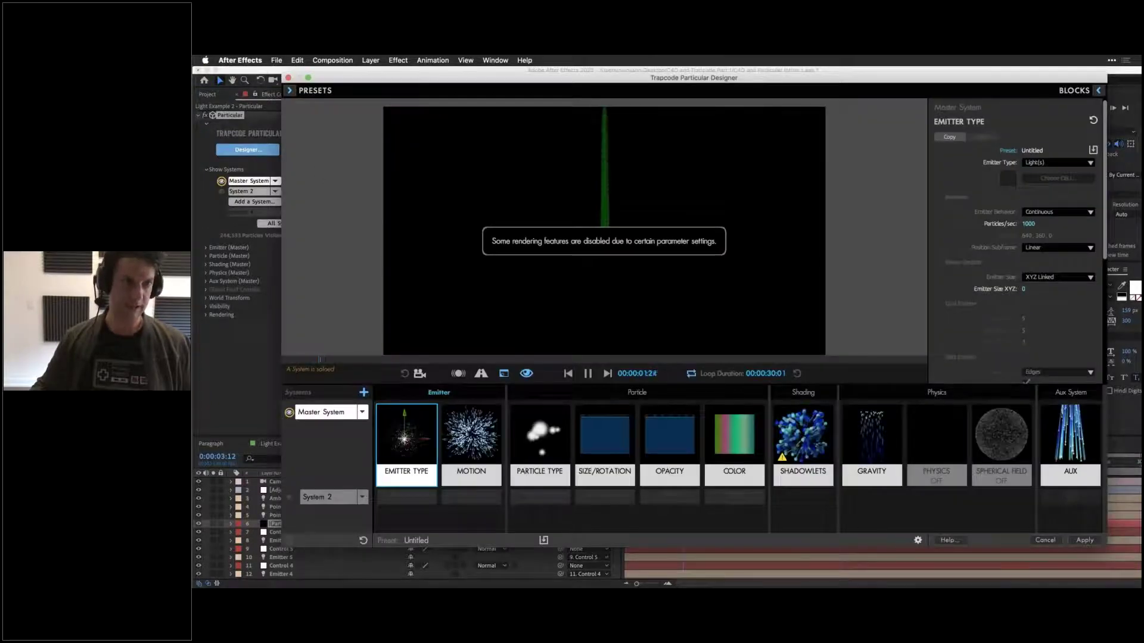
pyautogui.click(310, 90)
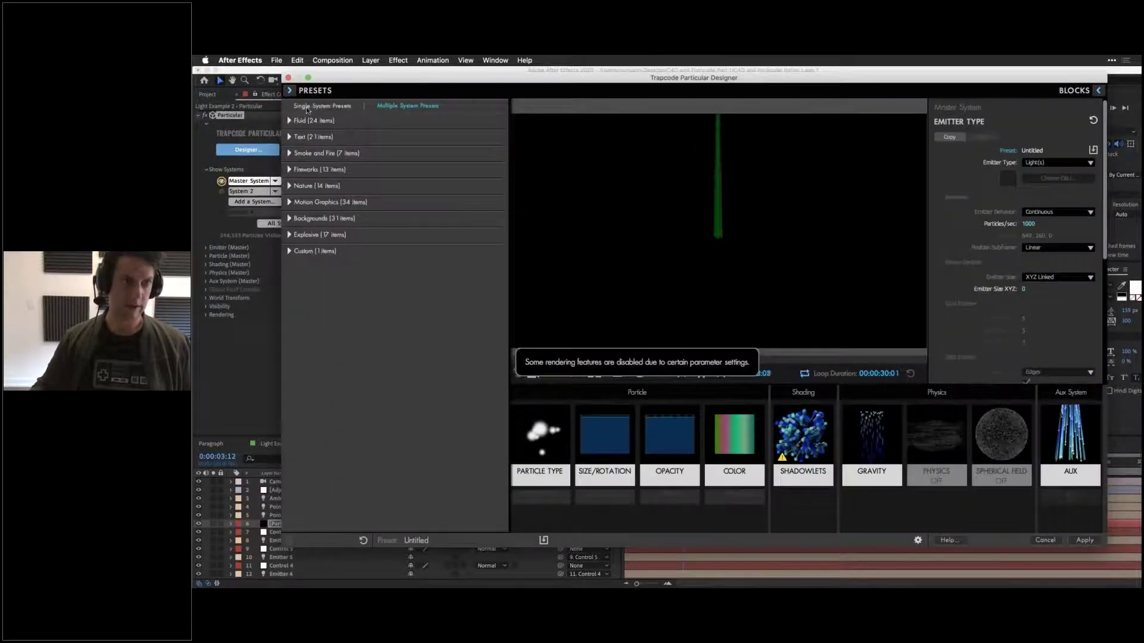
pyautogui.click(306, 106)
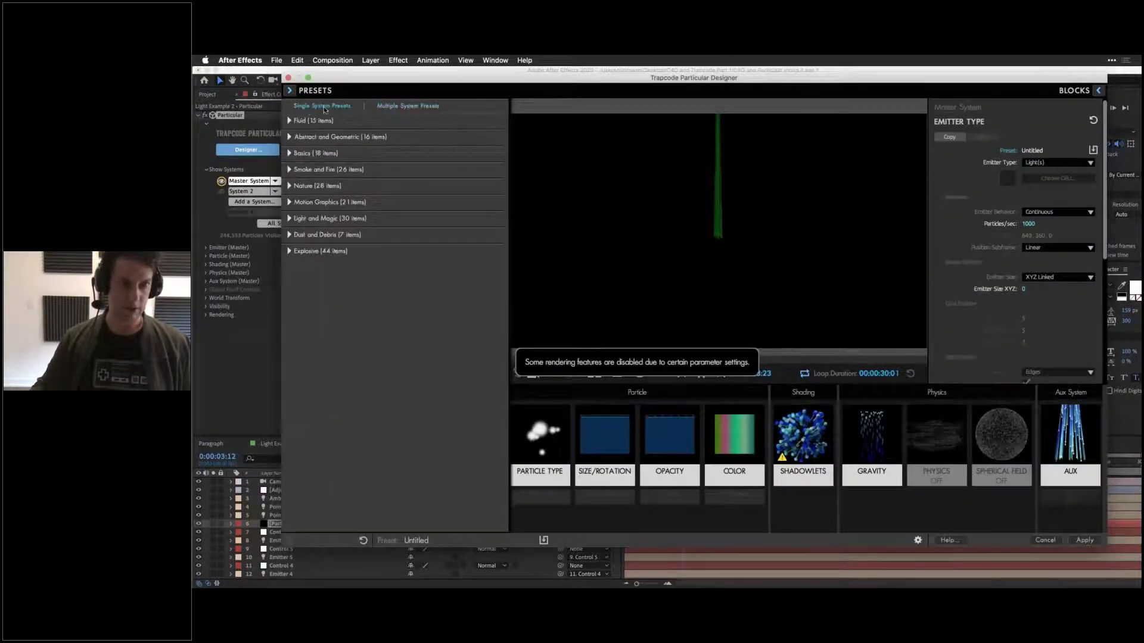
pyautogui.click(290, 121)
pyautogui.scroll(-1, 347, 201)
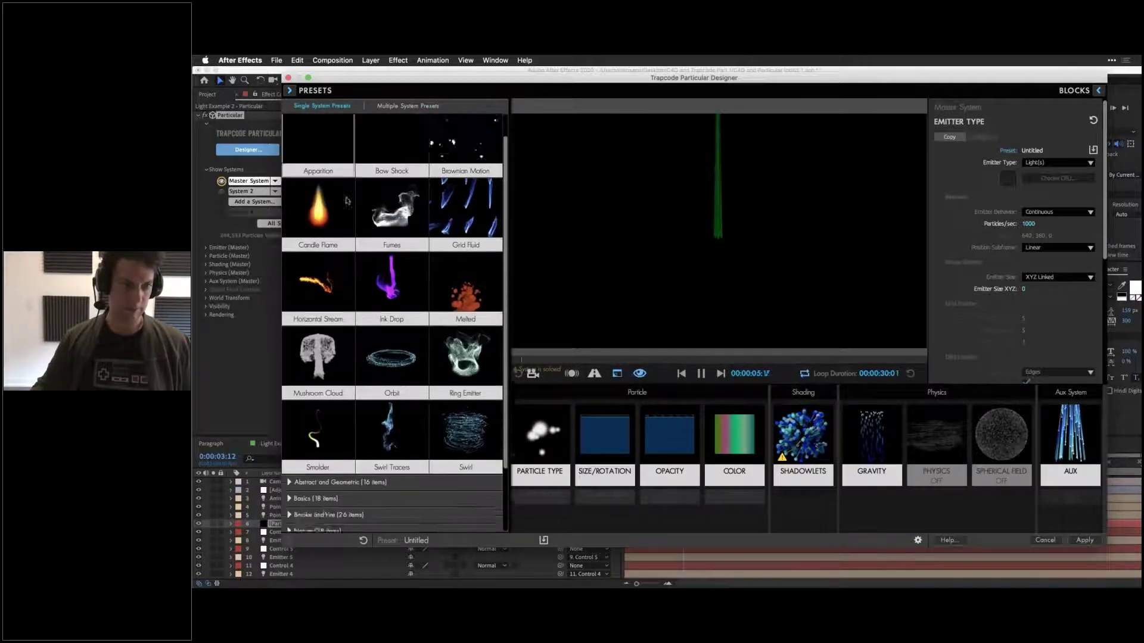
pyautogui.scroll(-3, 347, 201)
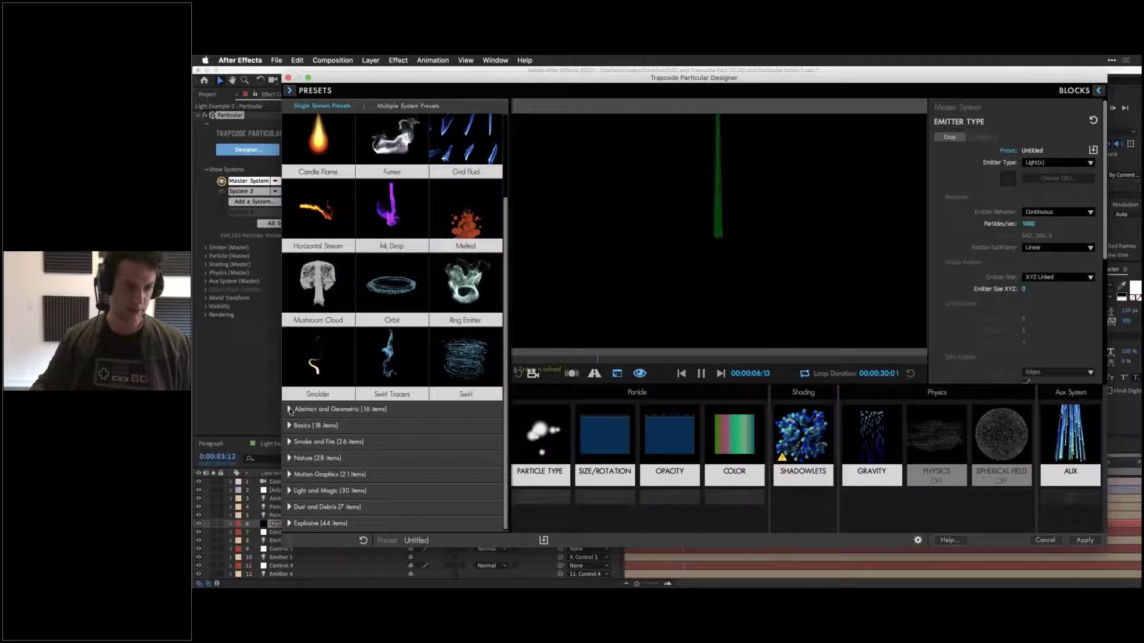
pyautogui.click(290, 410)
pyautogui.scroll(-5, 291, 411)
pyautogui.scroll(-12, 290, 411)
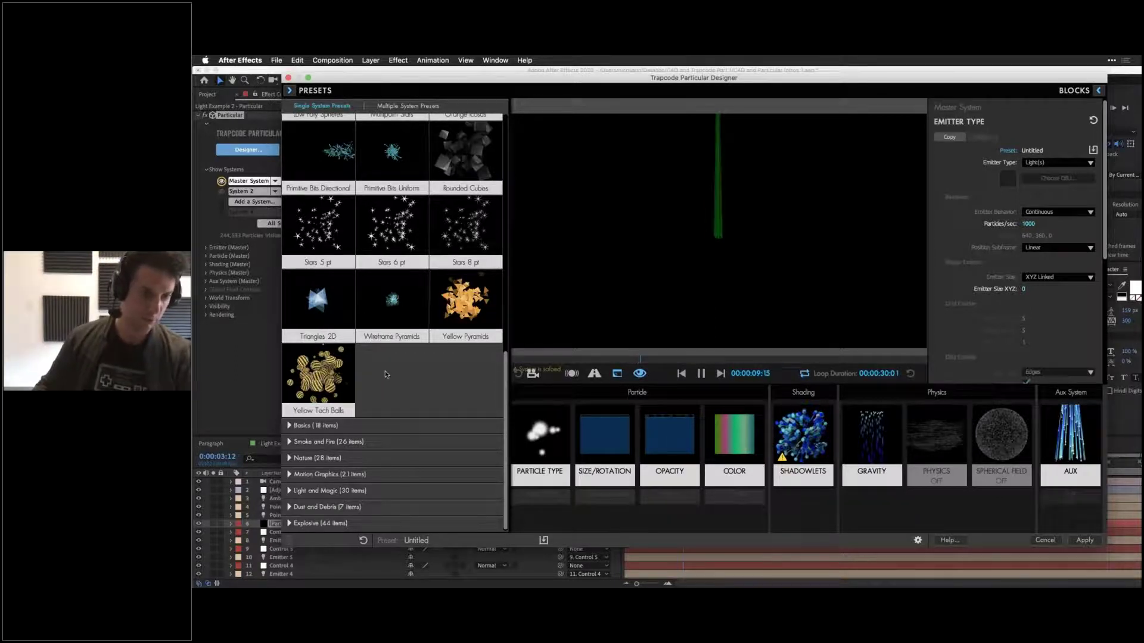
pyautogui.scroll(15, 384, 370)
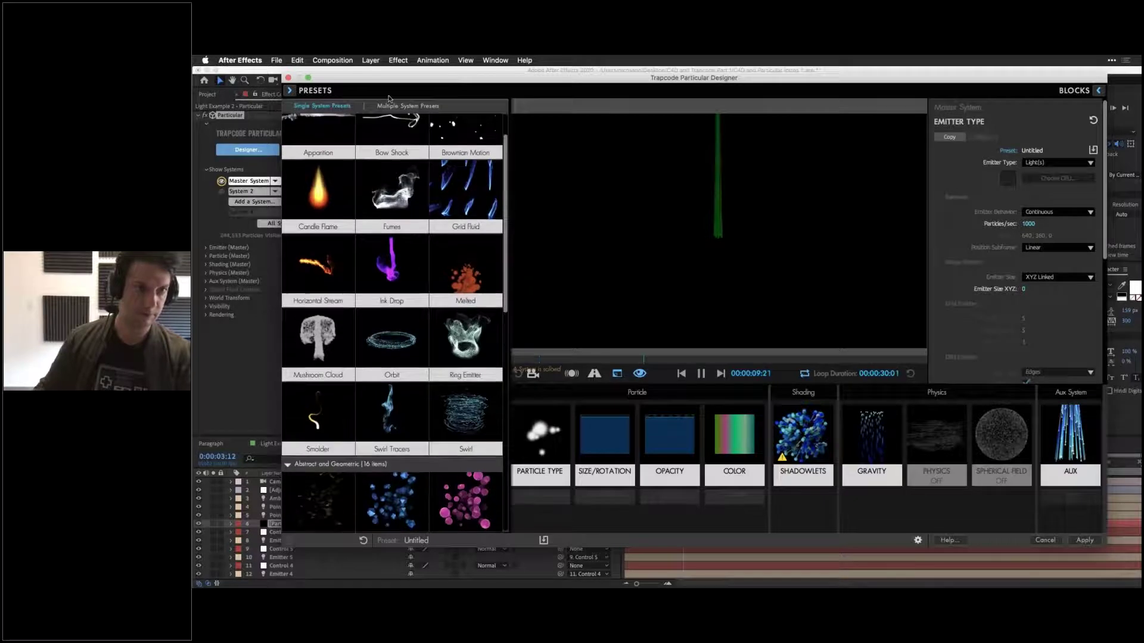
# Step: Switch the Designer's preset list to Multiple System Presets
pyautogui.click(396, 105)
pyautogui.click(314, 107)
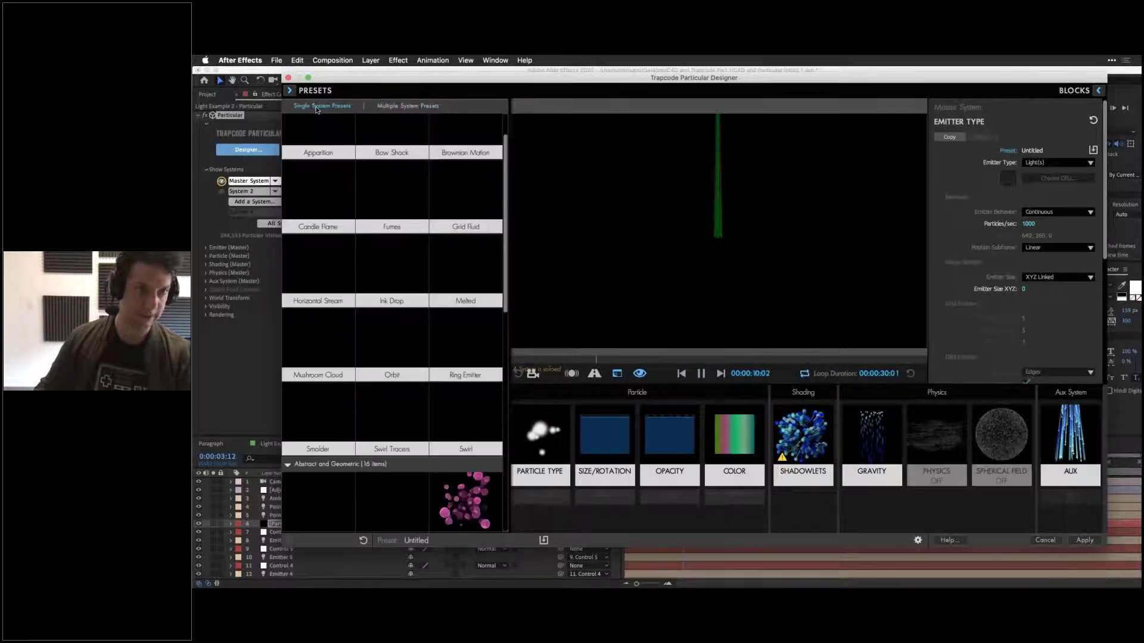
pyautogui.click(405, 106)
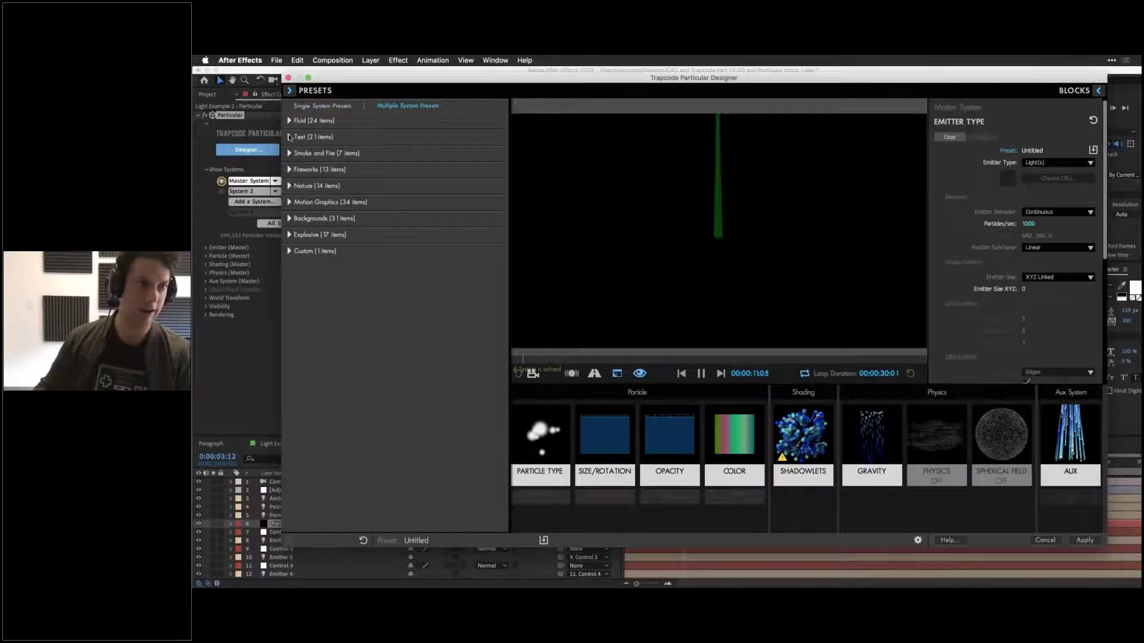
# Step: Preview the Birds preset from the Nature category, then cancel the Designer without applying it
pyautogui.click(289, 137)
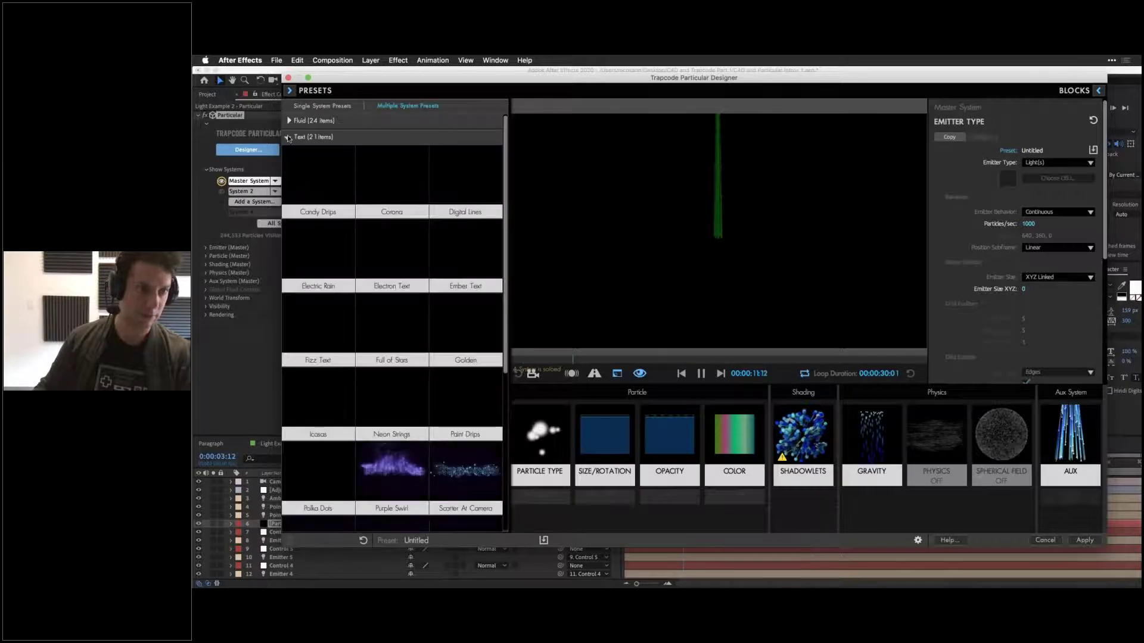
pyautogui.click(289, 137)
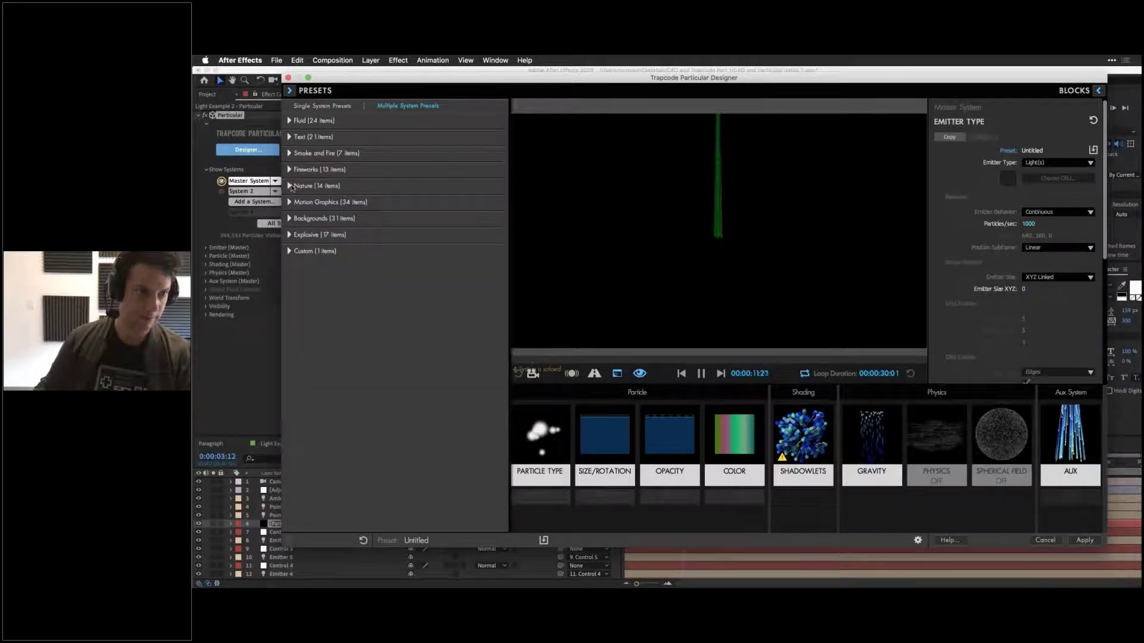
pyautogui.click(289, 186)
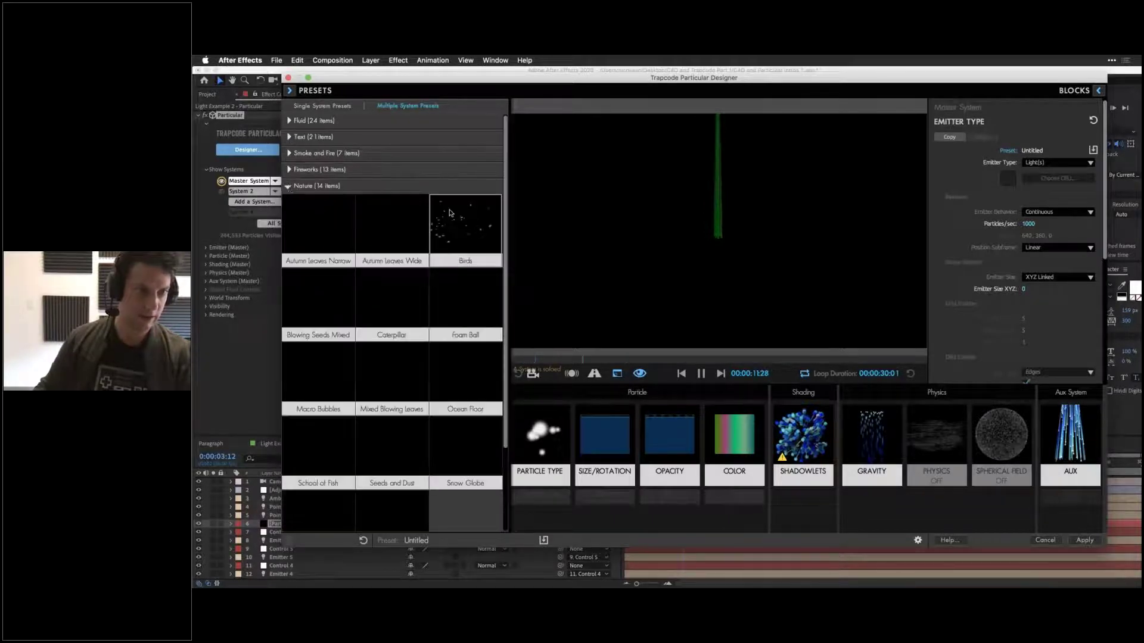
pyautogui.click(459, 227)
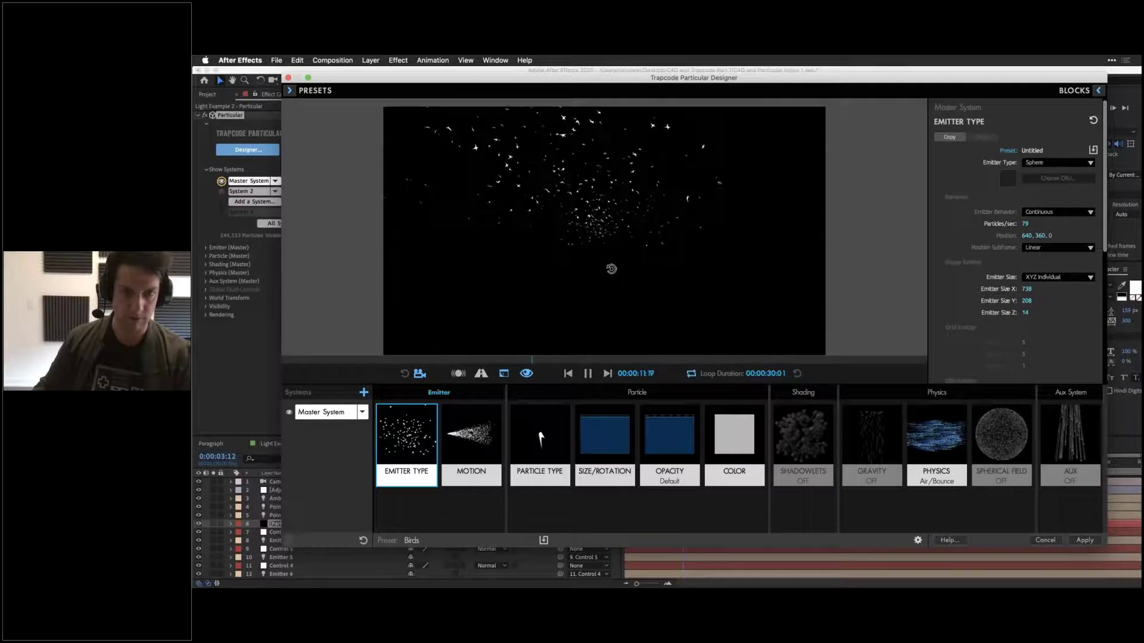
pyautogui.scroll(5, 610, 272)
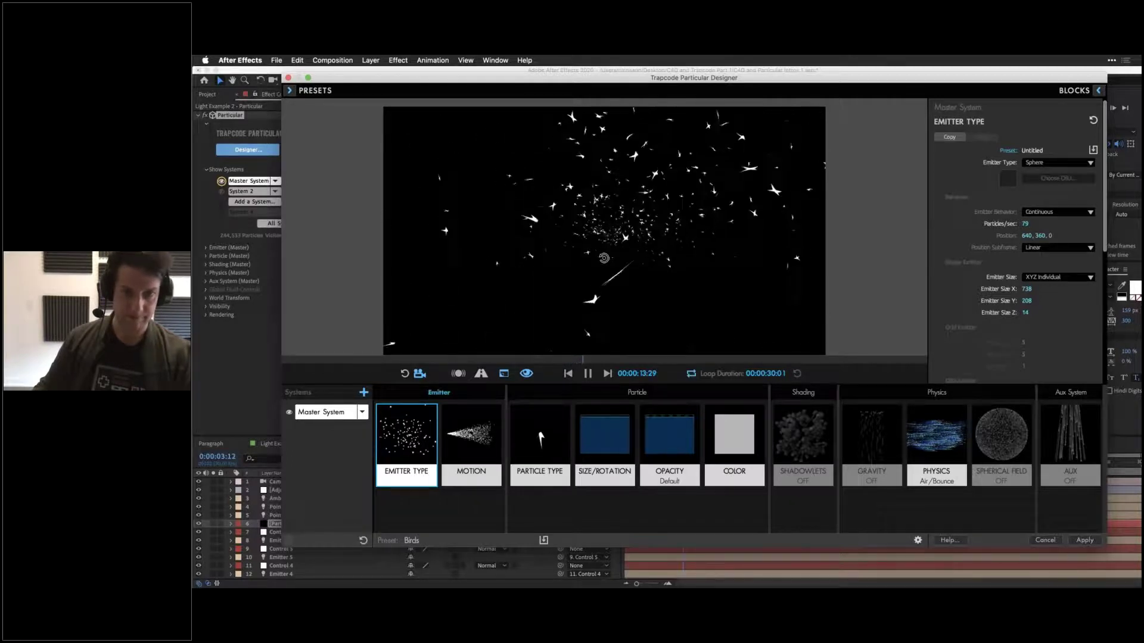
pyautogui.click(1045, 540)
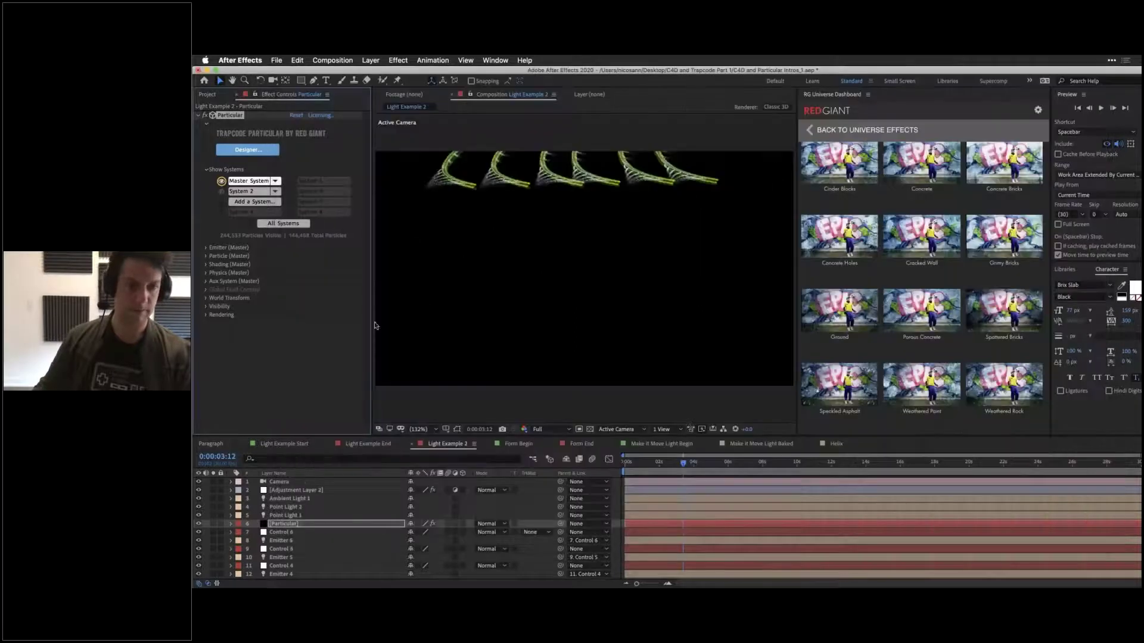
# Step: Switch to the Form End composition and play a short preview of it
pyautogui.click(583, 446)
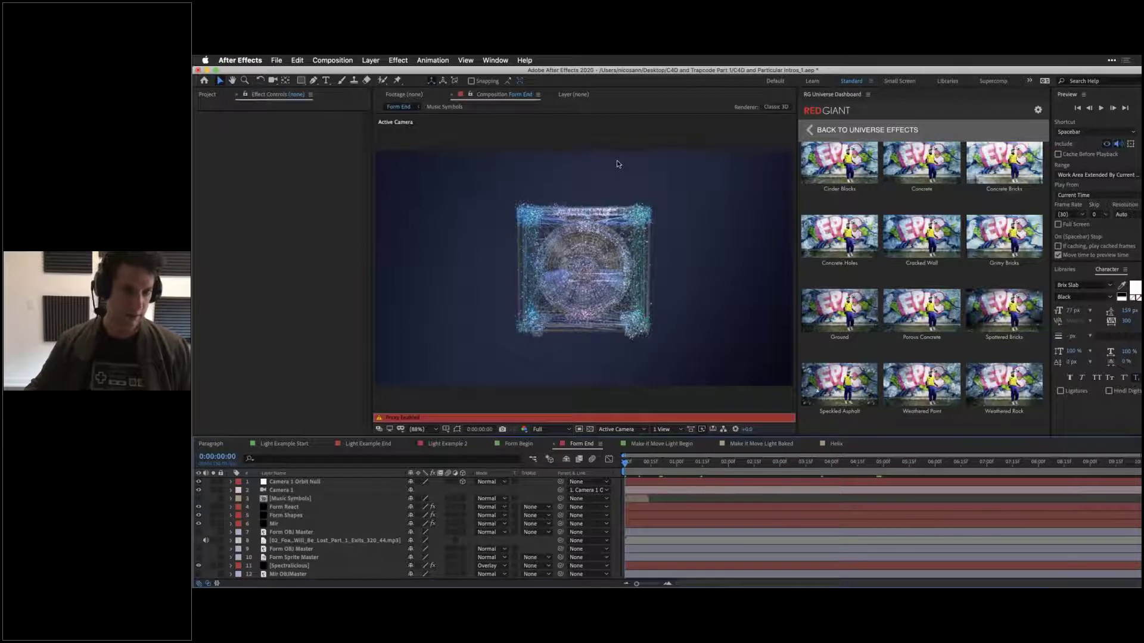
pyautogui.press('space')
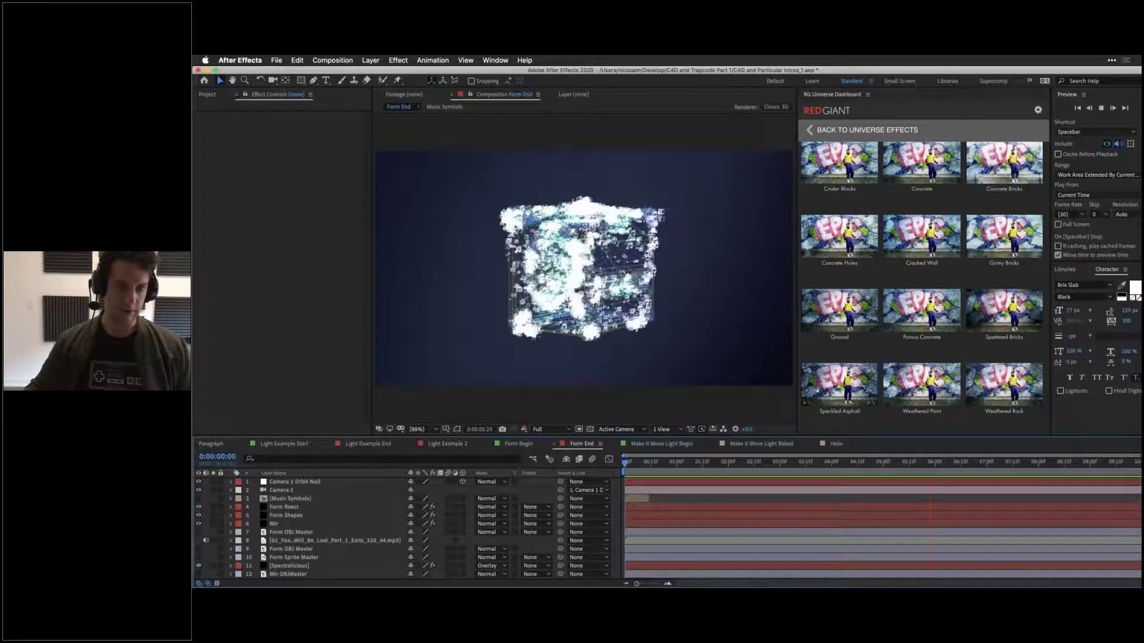
pyautogui.press('space')
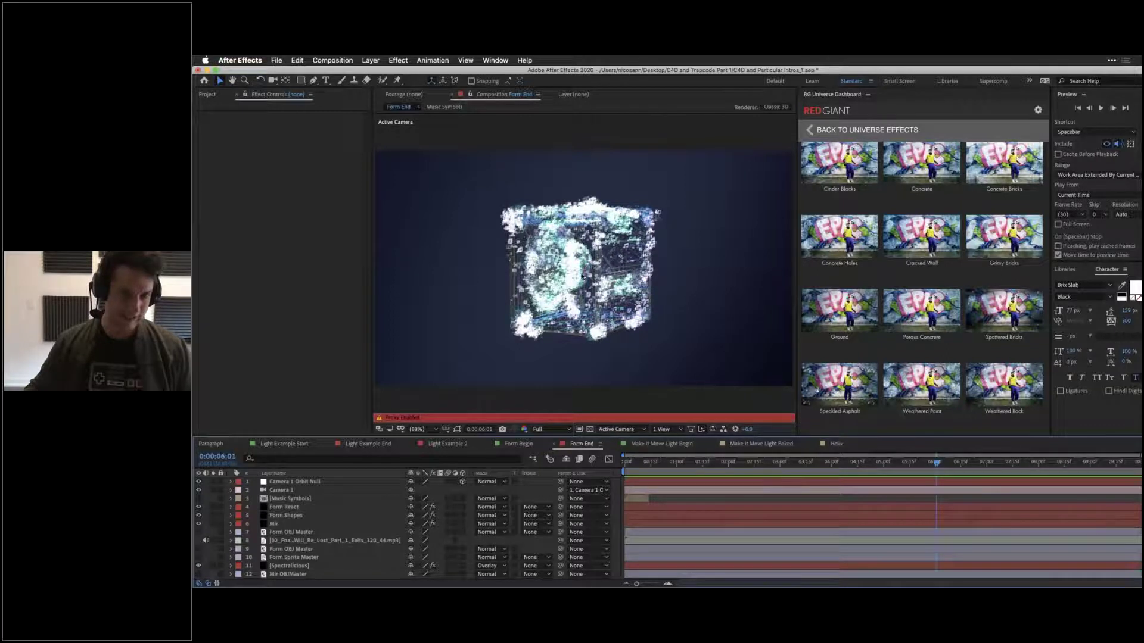
# Step: Move Form End from 0:00:02:19 to 0:00:07:21, then bring Cinema 4D forward
pyautogui.click(761, 466)
pyautogui.moveTo(744, 468); pyautogui.dragTo(1024, 484)
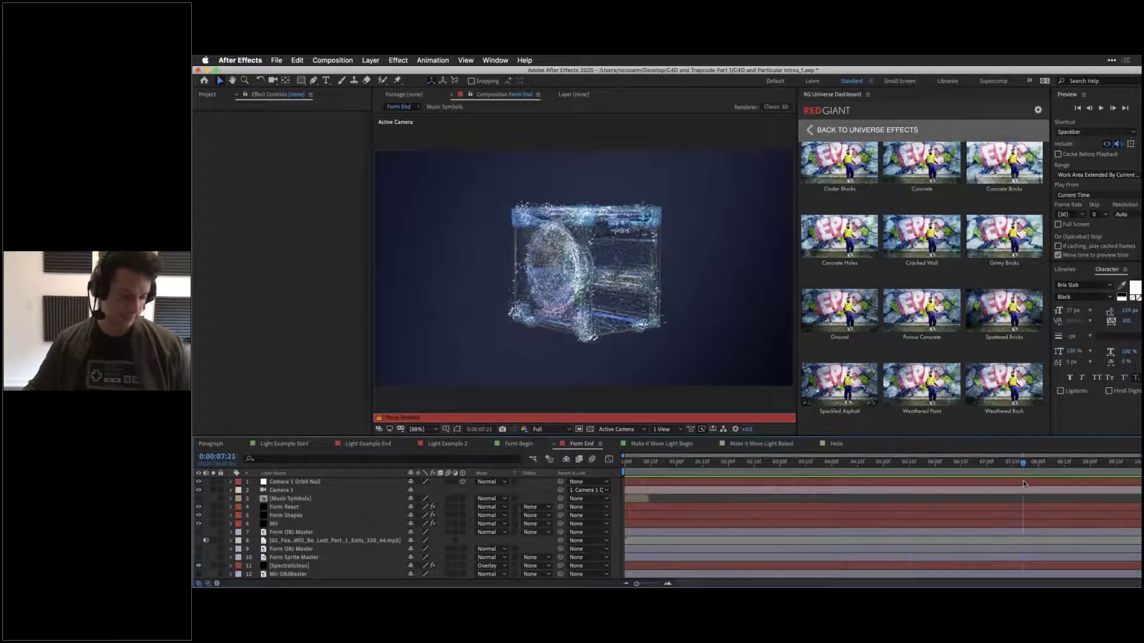
pyautogui.press('super+Tab')
pyautogui.press('super+Tab')
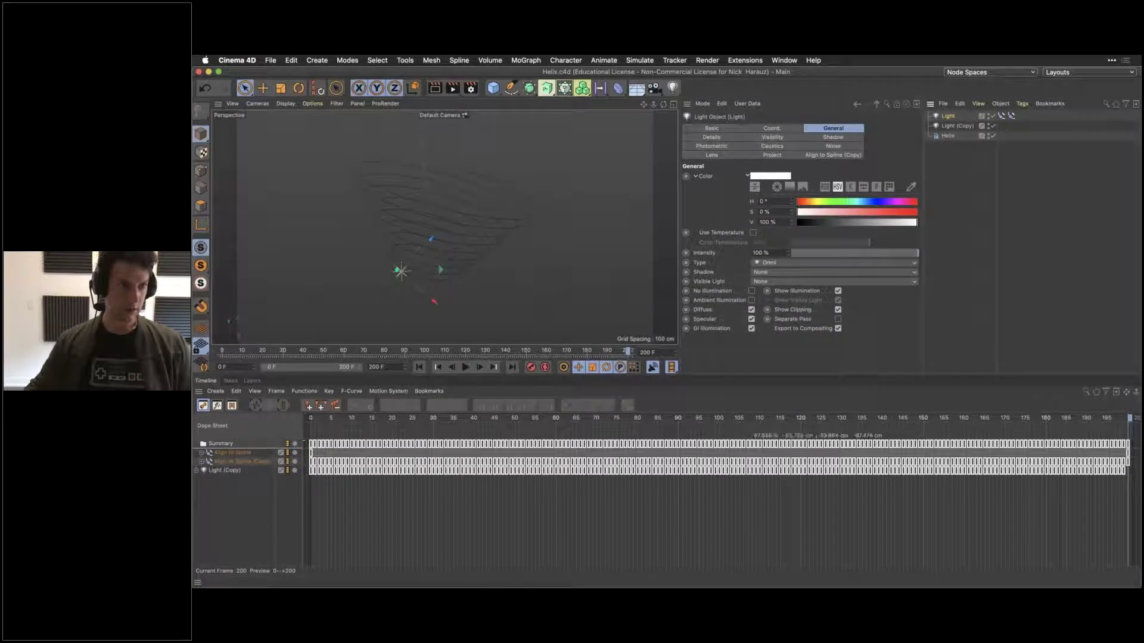
# Step: Create a new empty Cinema 4D project and return to After Effects
pyautogui.click(270, 61)
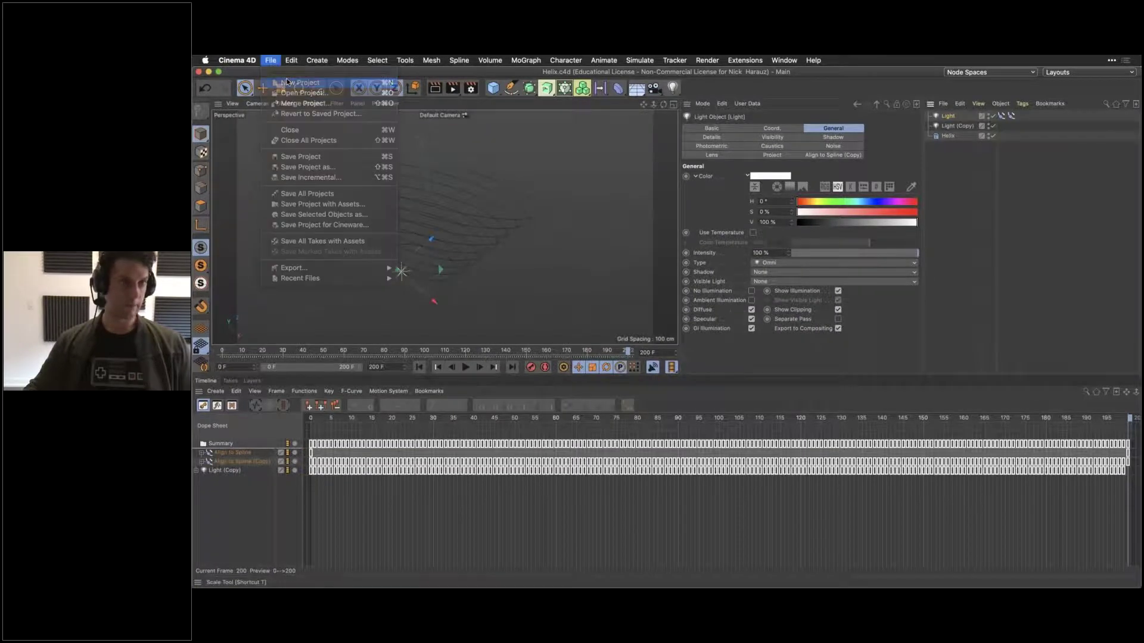
pyautogui.click(289, 83)
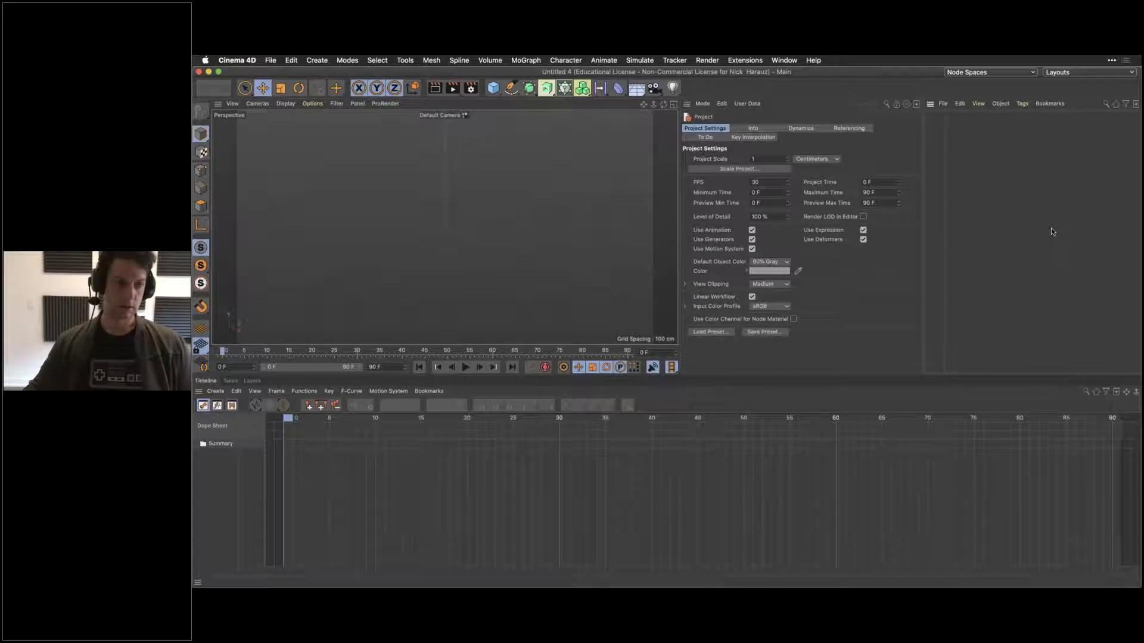
pyautogui.press('super+Tab')
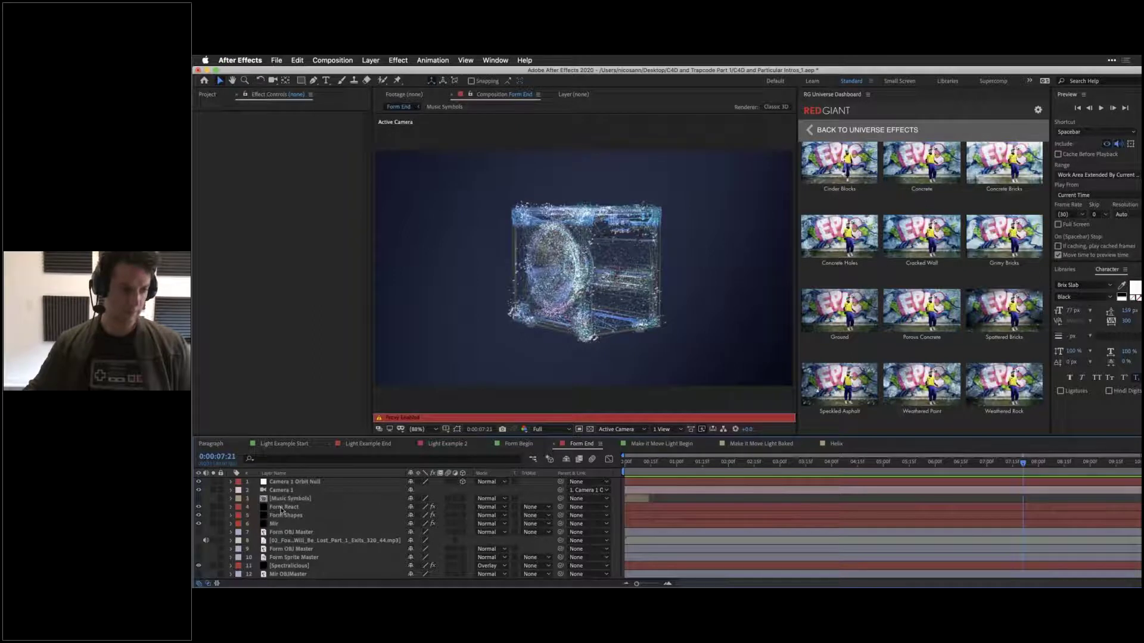
# Step: Select Form React and expand Trapcode Form's Base Form (Master) and OBJ Settings groups
pyautogui.click(282, 508)
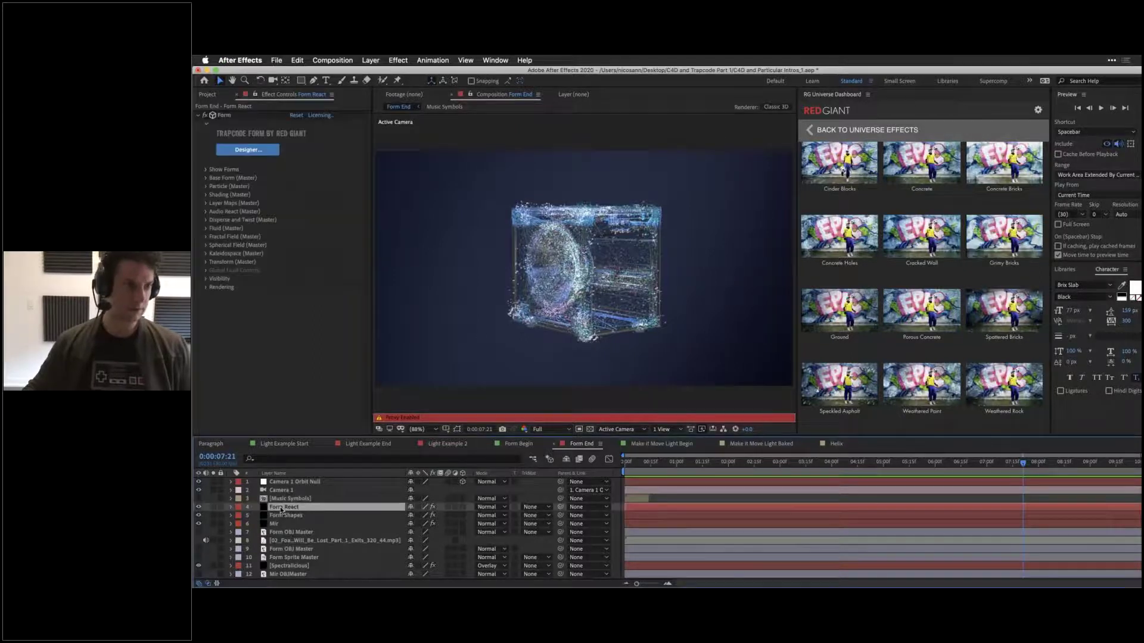
pyautogui.click(206, 171)
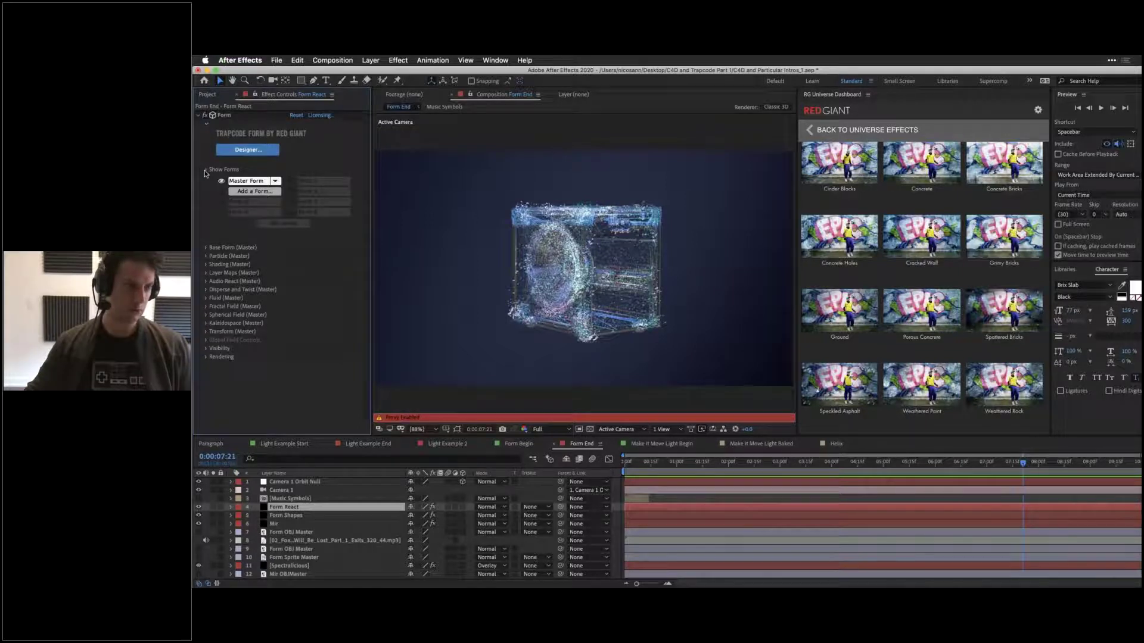
pyautogui.click(206, 170)
pyautogui.click(205, 178)
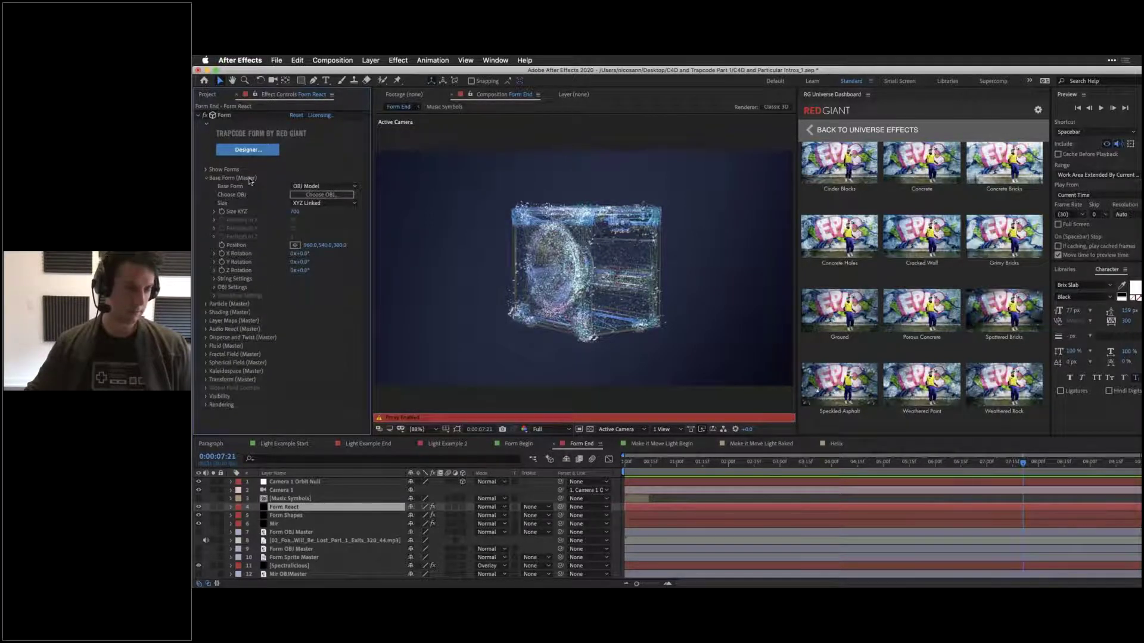
pyautogui.click(214, 287)
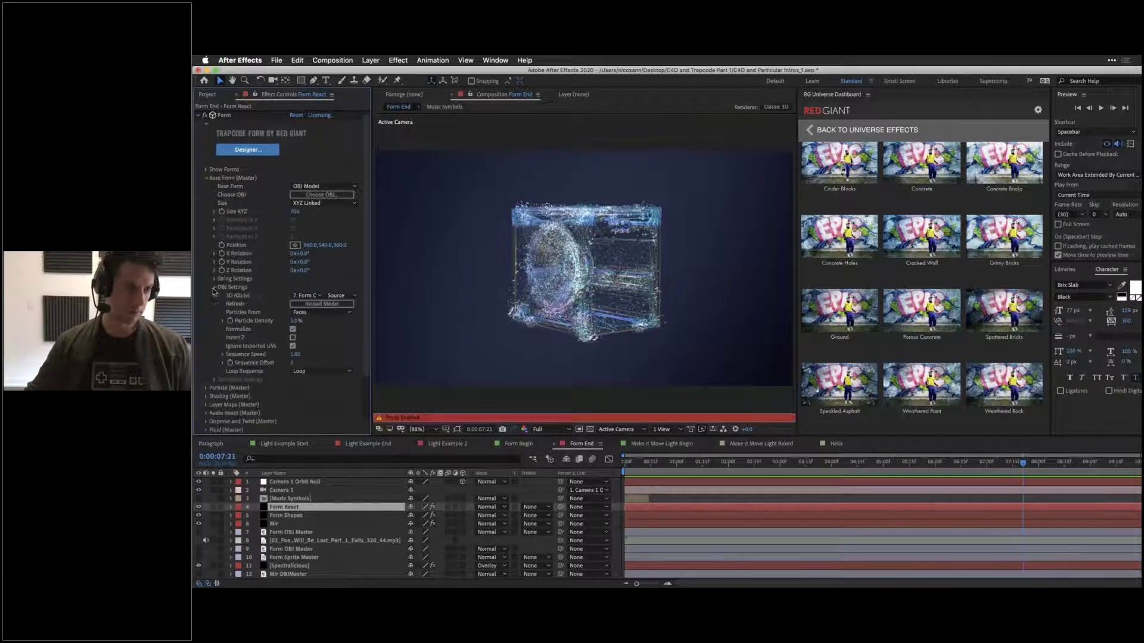
pyautogui.scroll(-4, 235, 292)
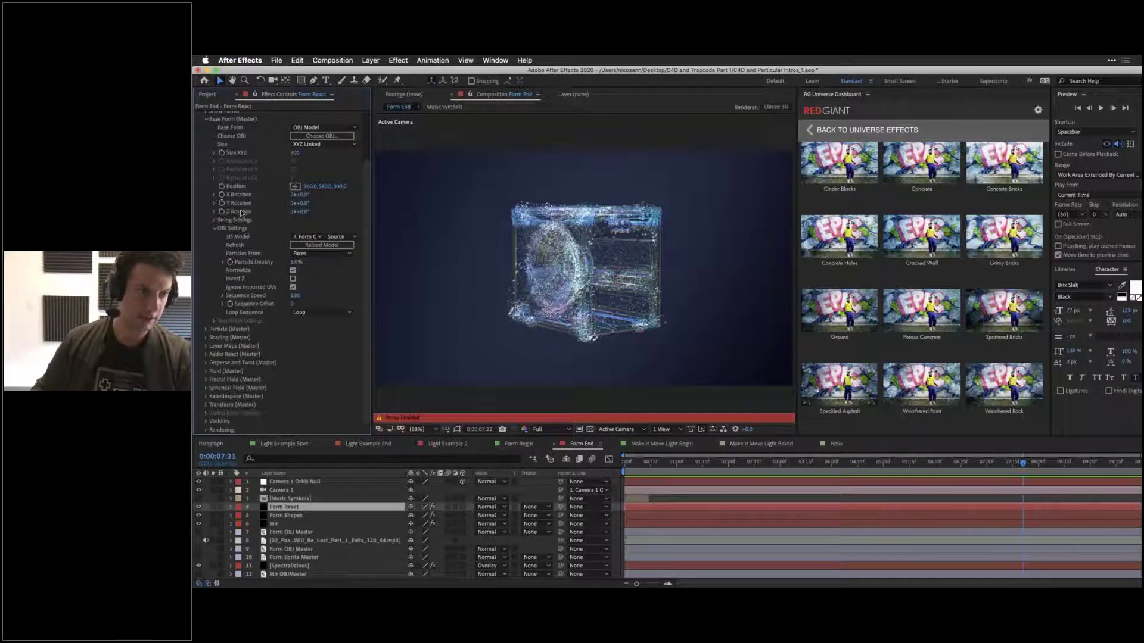
pyautogui.scroll(3, 238, 212)
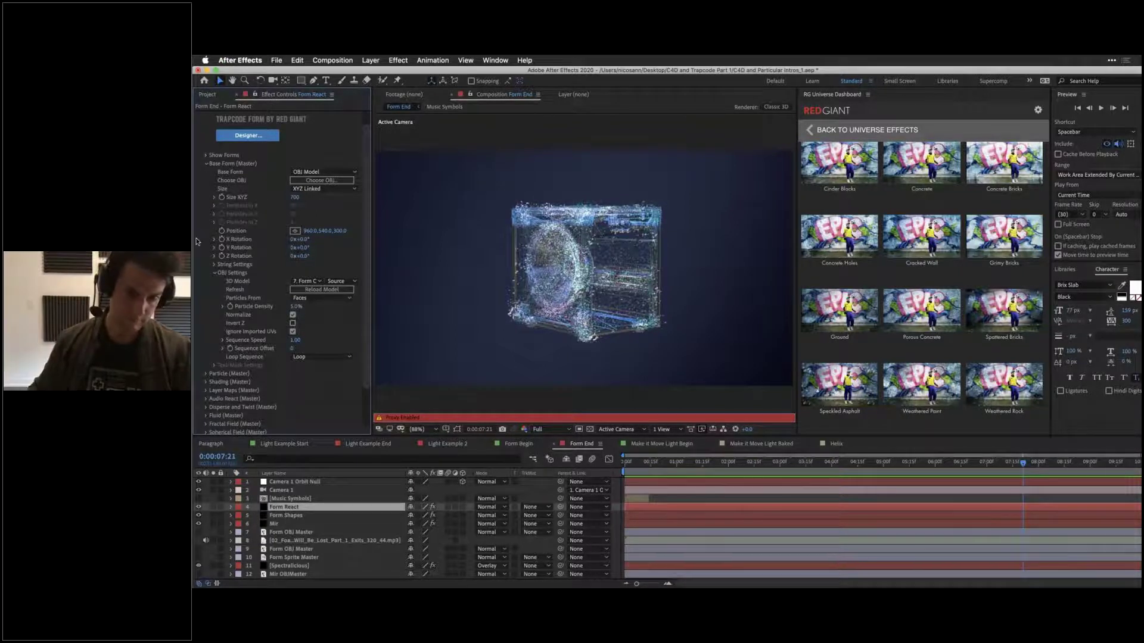
# Step: Jump Form End to 0:00:02:05 to inspect the particle form, then switch to Cinema 4D
pyautogui.click(735, 466)
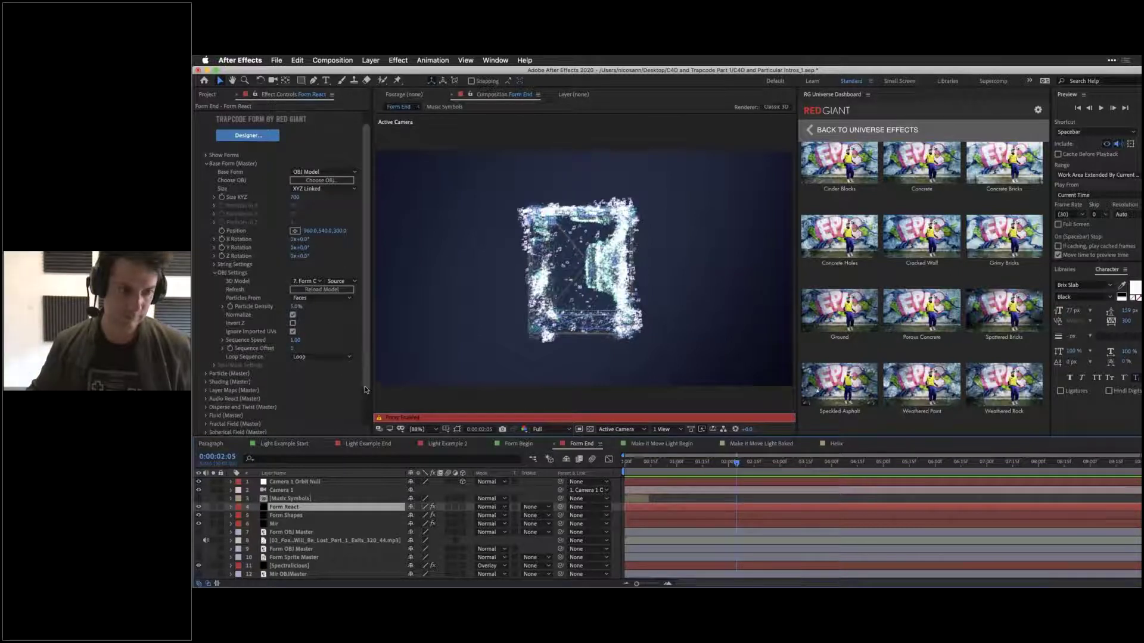
pyautogui.scroll(-2, 366, 339)
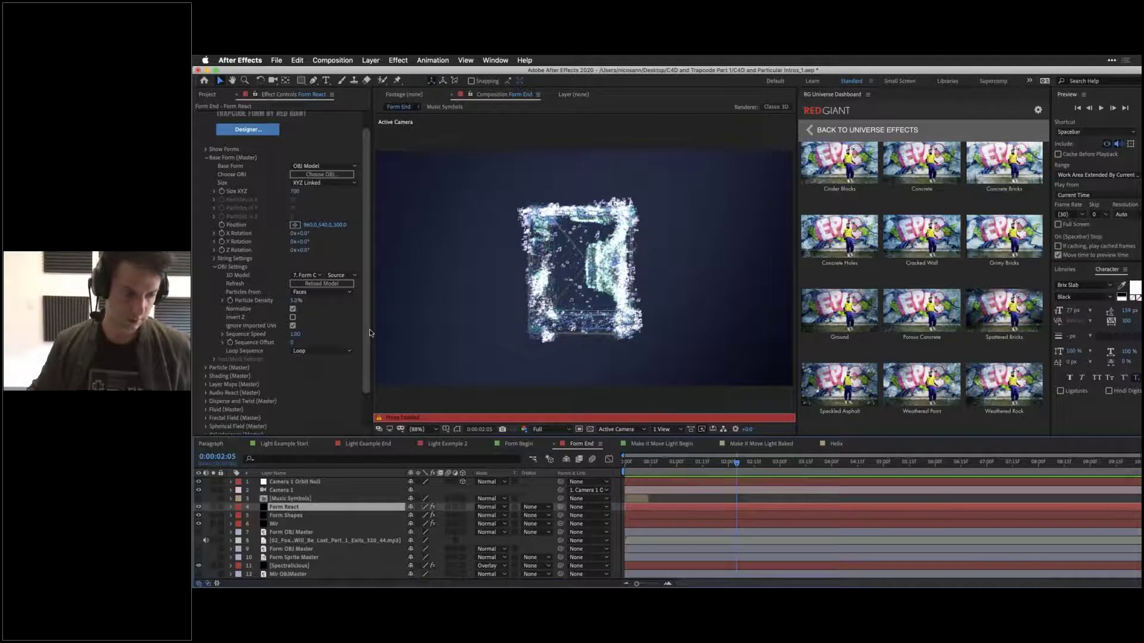
pyautogui.scroll(3, 369, 332)
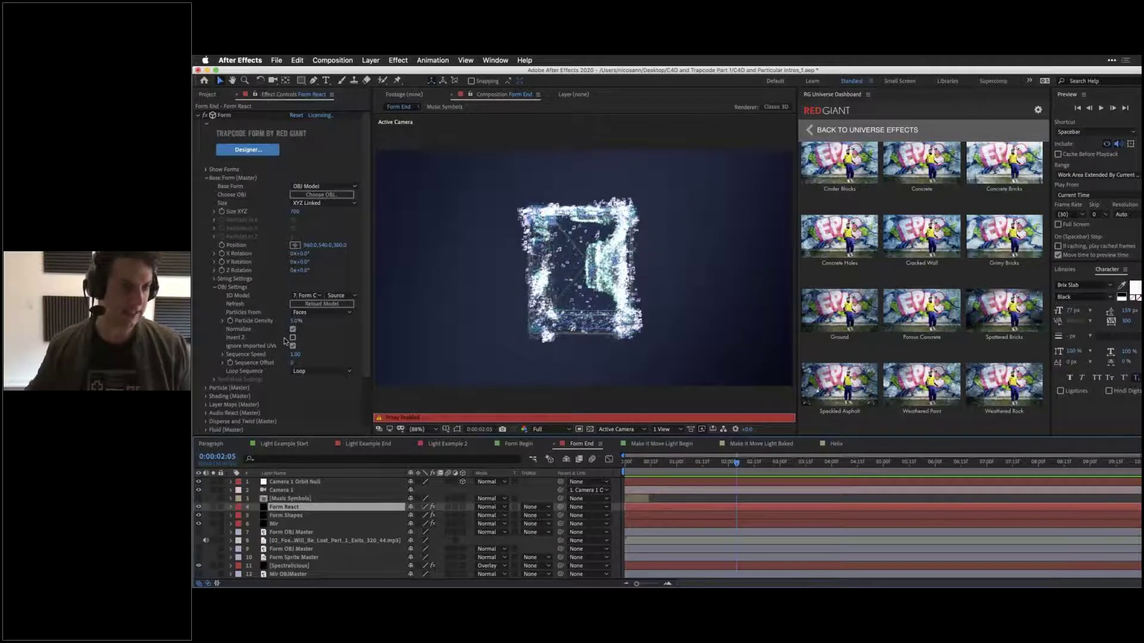
pyautogui.scroll(-2, 251, 345)
pyautogui.scroll(2, 227, 347)
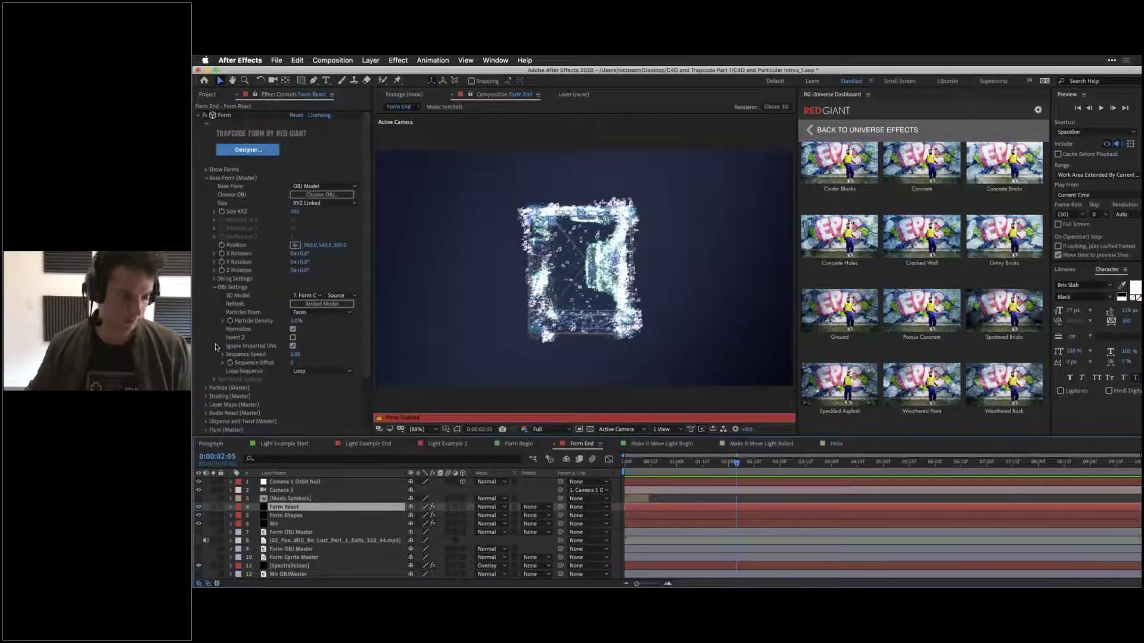
pyautogui.press('super+Tab')
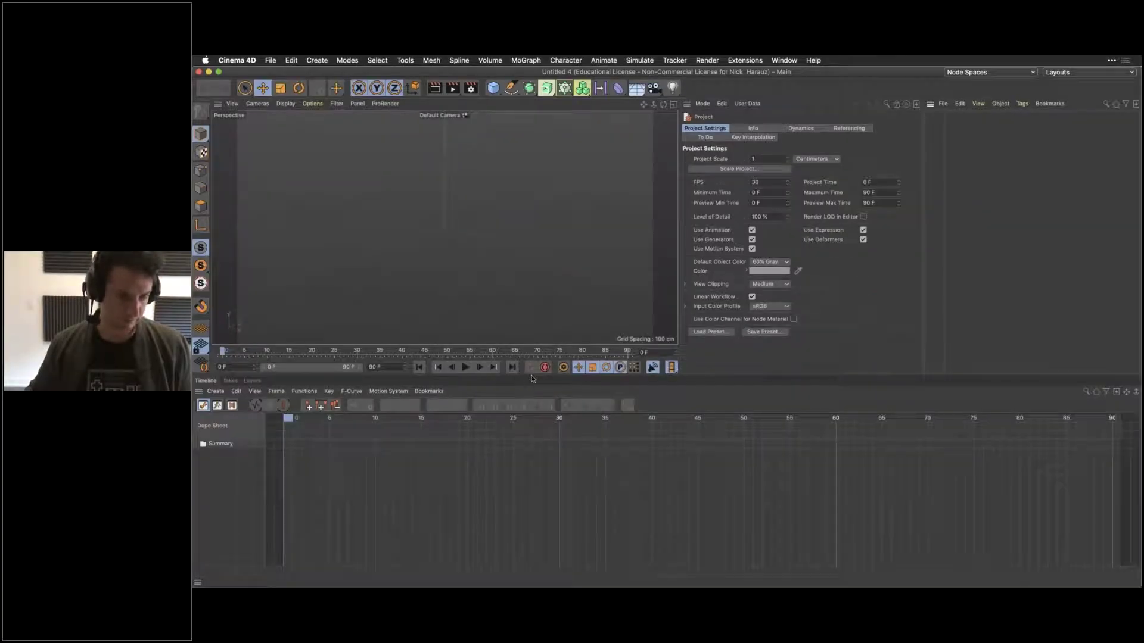
# Step: Enlarge the viewport, switch to the Standard layout and show the Content Browser's Presets library
pyautogui.moveTo(531, 380); pyautogui.dragTo(532, 410)
pyautogui.click(1075, 73)
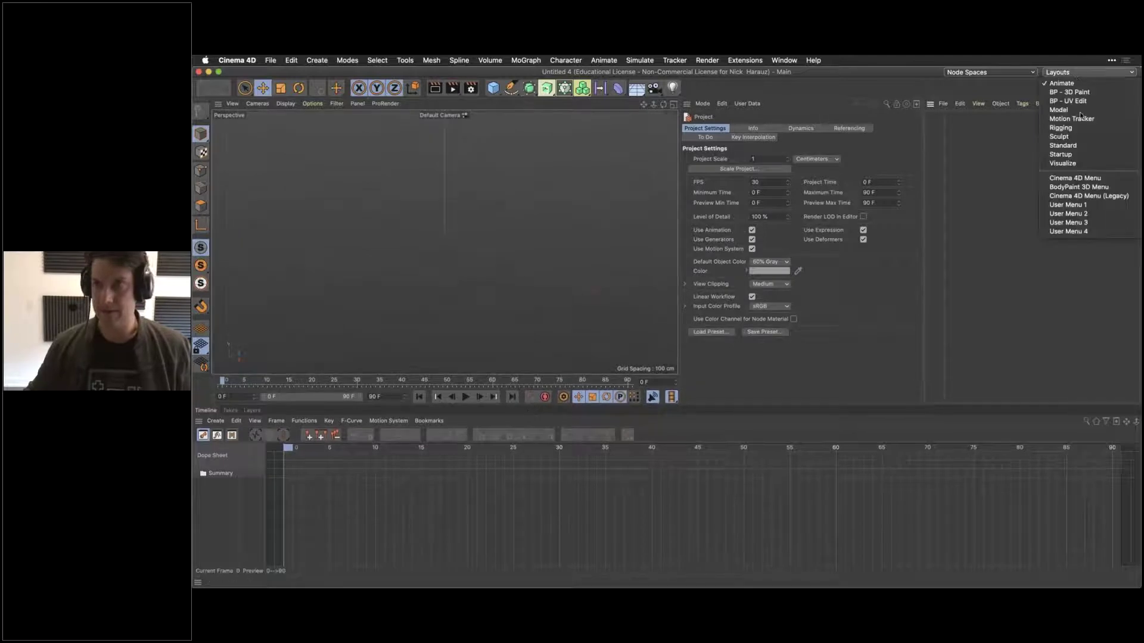
pyautogui.click(1087, 146)
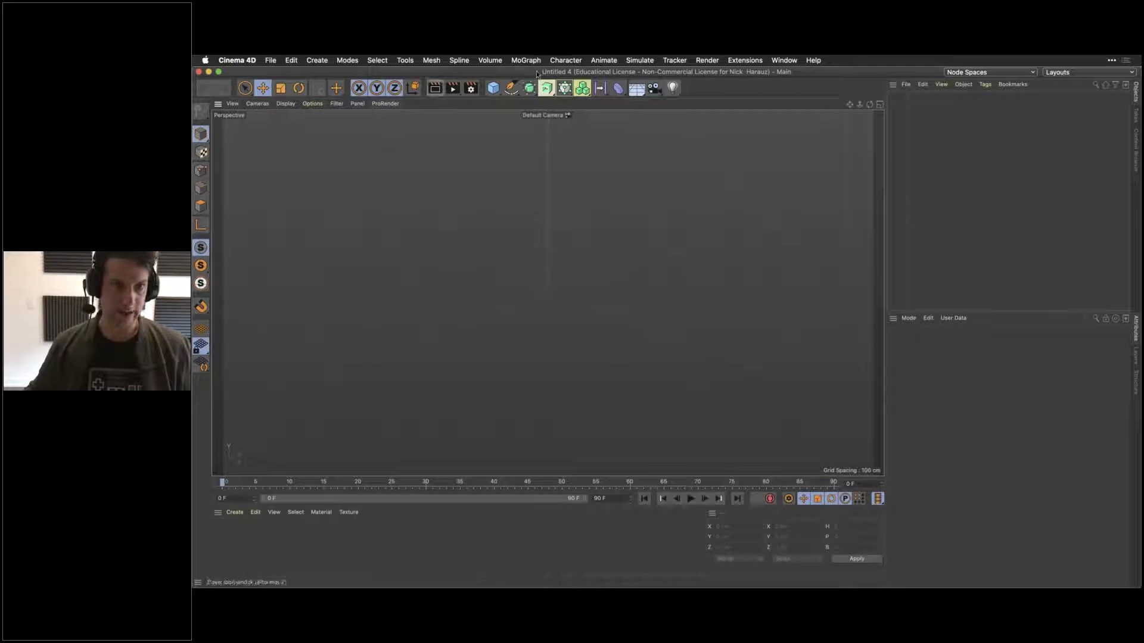
pyautogui.click(1137, 154)
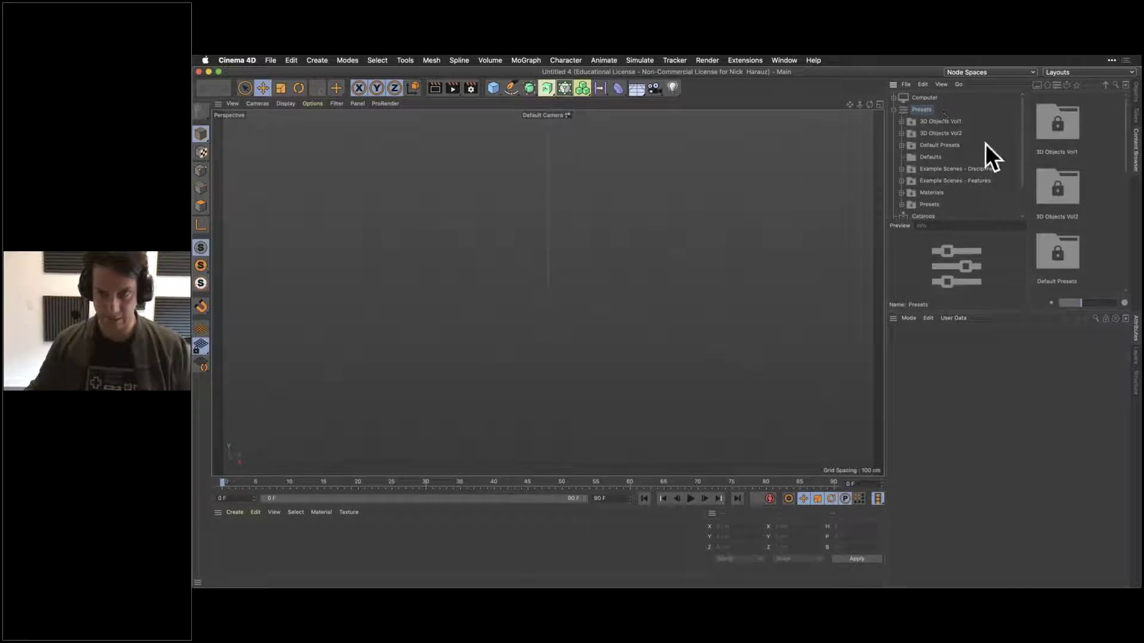
pyautogui.click(812, 60)
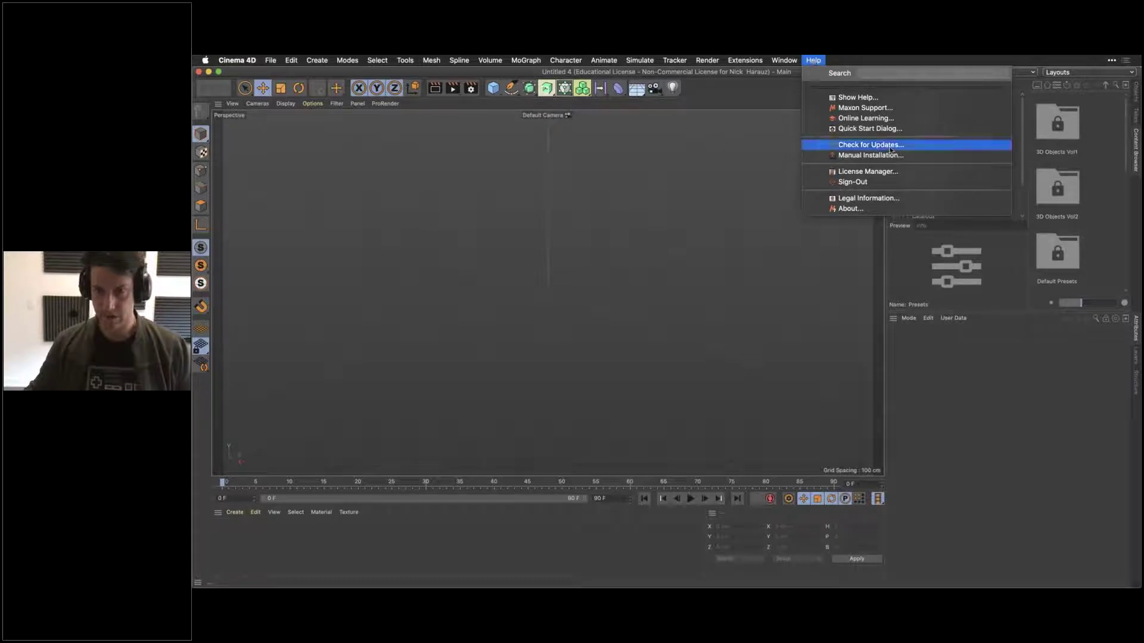
pyautogui.click(884, 145)
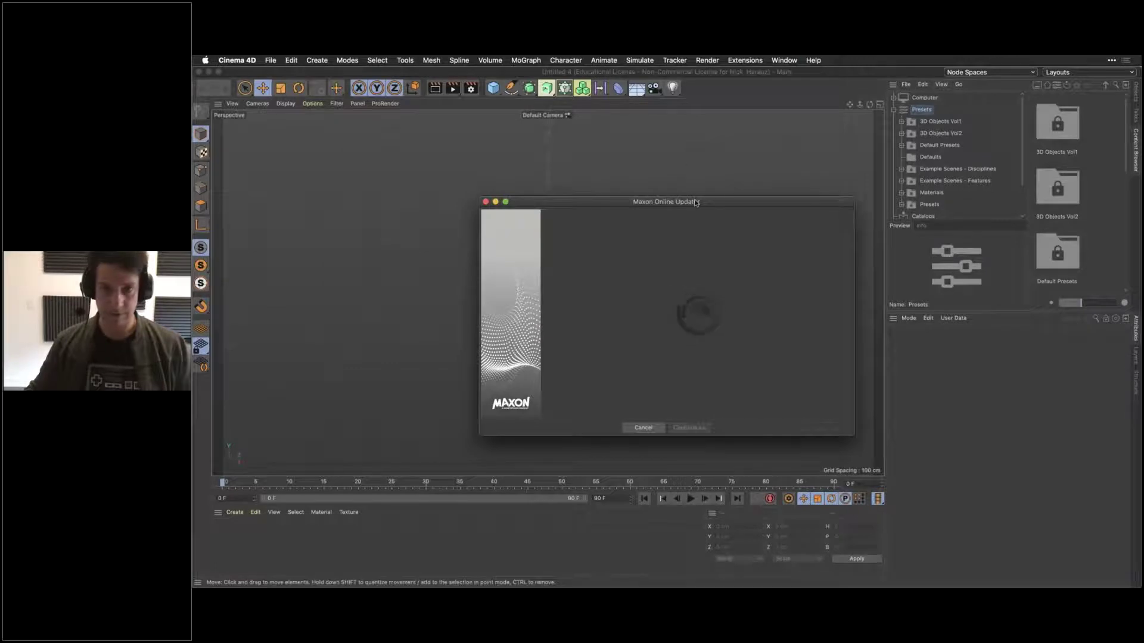
pyautogui.click(1090, 213)
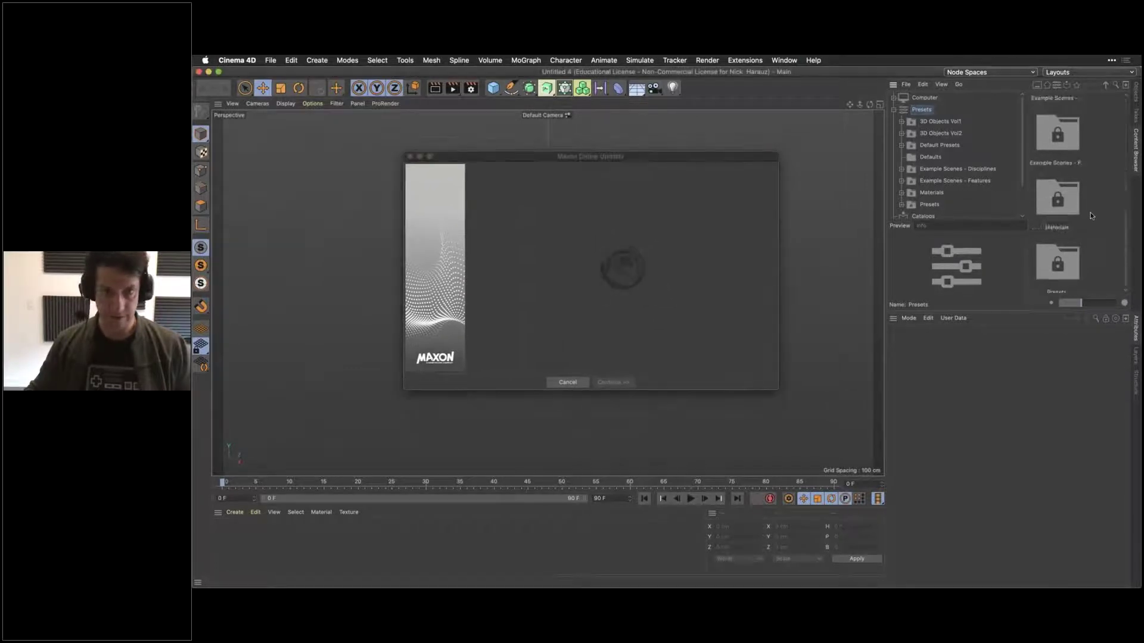
pyautogui.moveTo(642, 165); pyautogui.dragTo(605, 139)
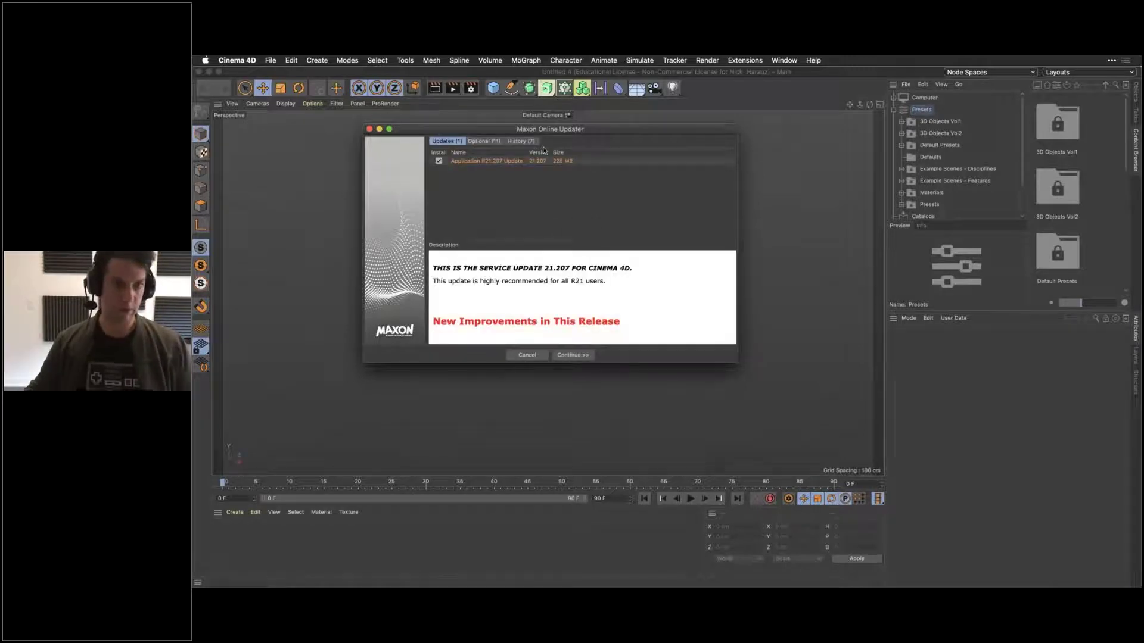
pyautogui.click(481, 141)
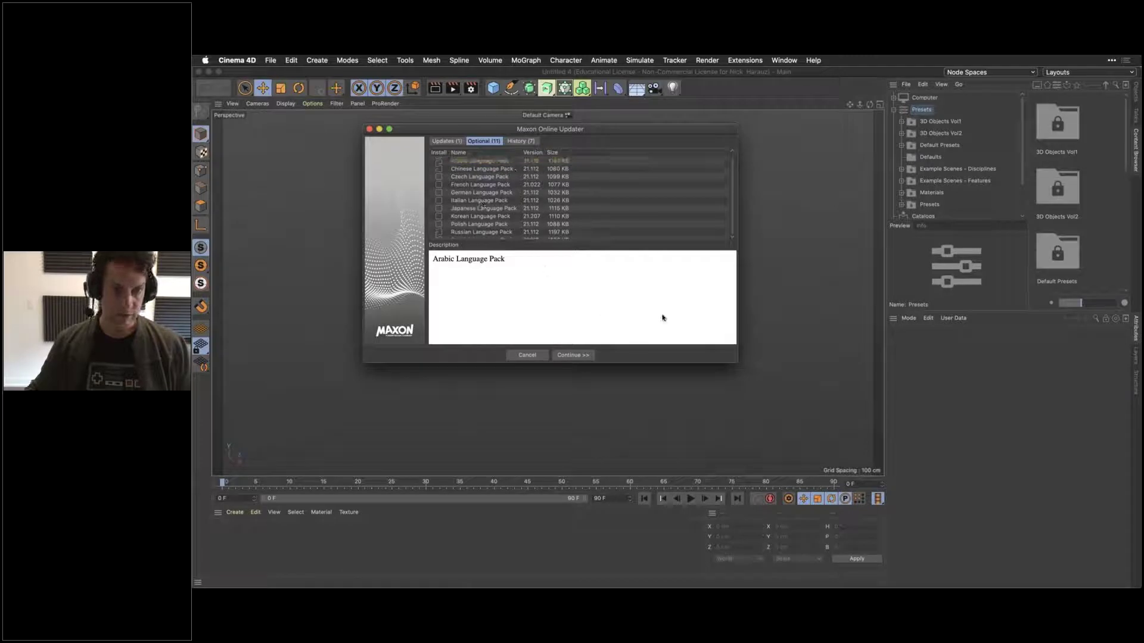
pyautogui.click(524, 142)
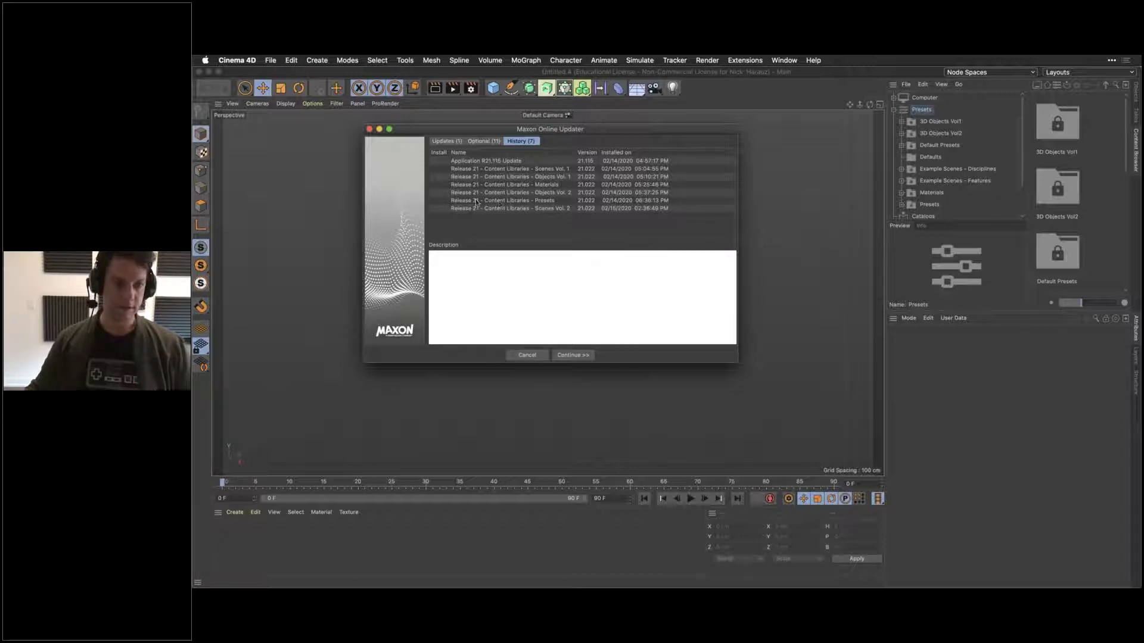
pyautogui.click(528, 356)
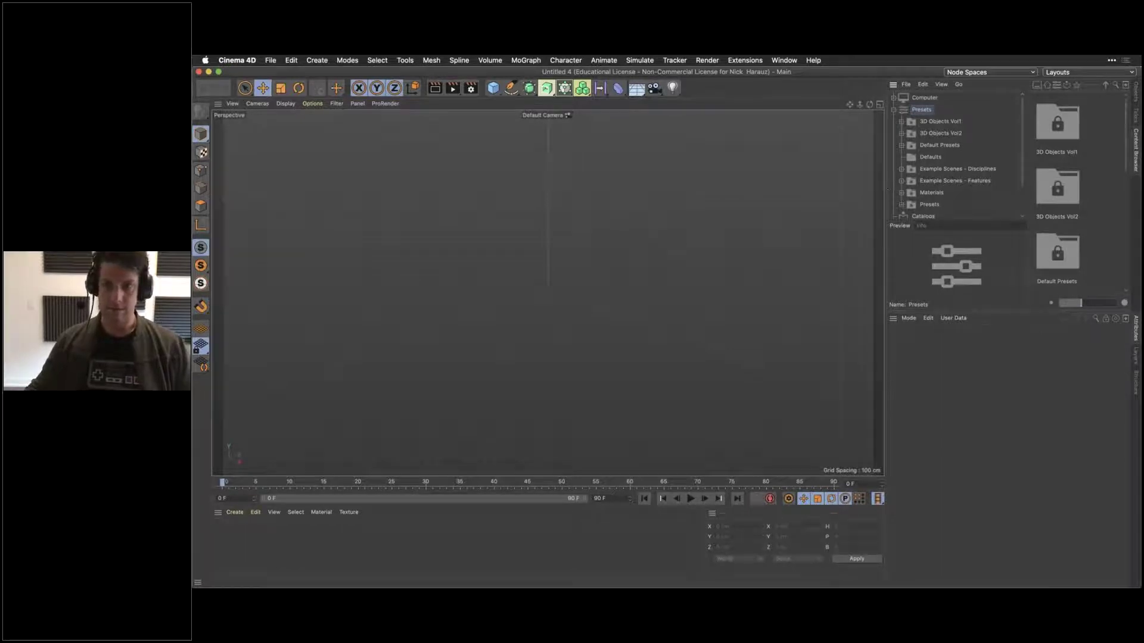
# Step: Load the Amplifier 02 model from the Content Browser's 3D Objects Vol1 > Music folder
pyautogui.moveTo(888, 187); pyautogui.dragTo(826, 122)
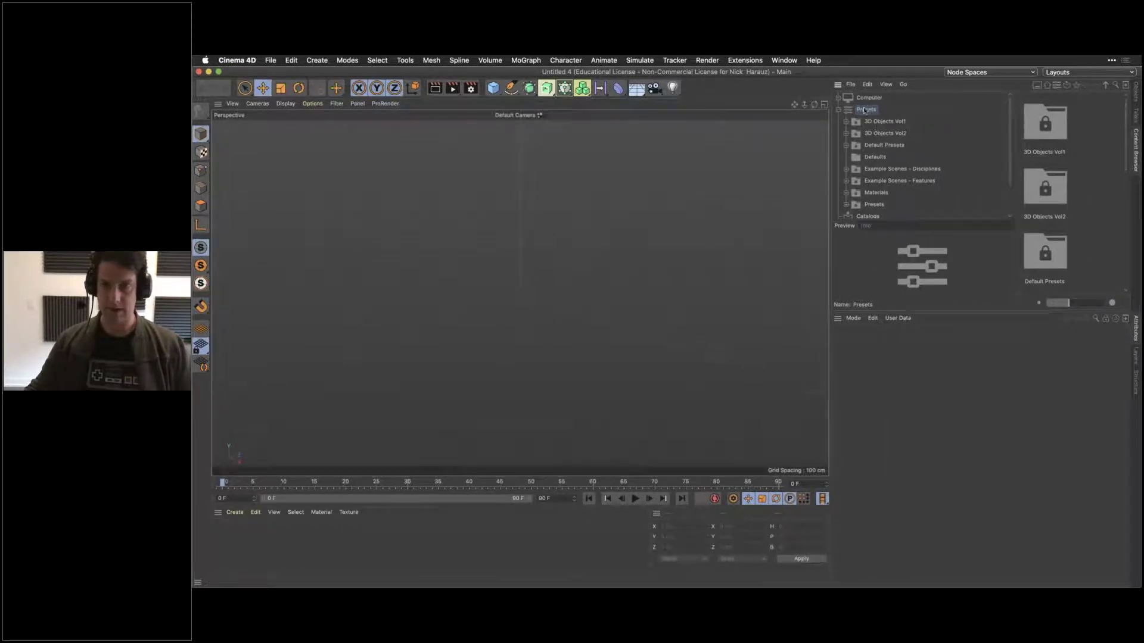
pyautogui.doubleClick(894, 122)
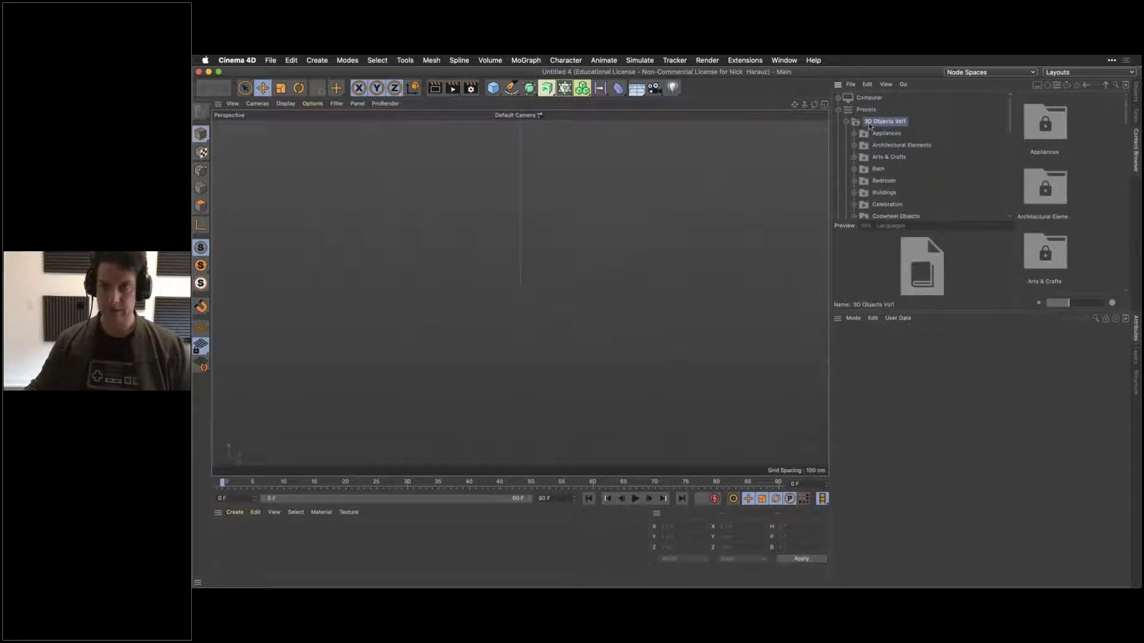
pyautogui.scroll(-10, 903, 169)
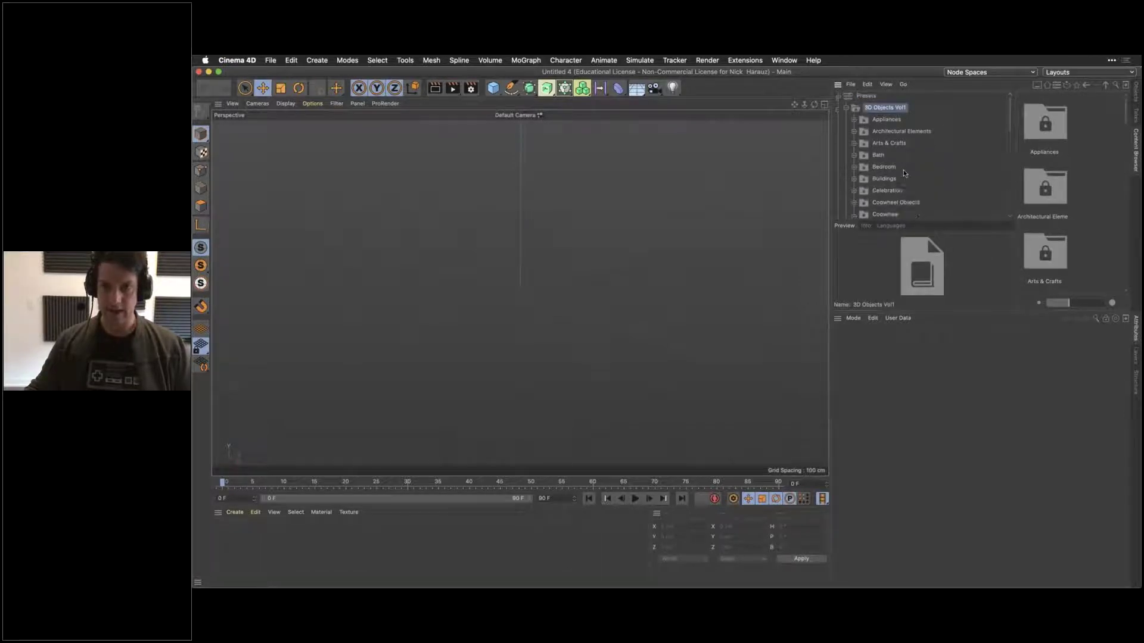
pyautogui.scroll(-1, 905, 173)
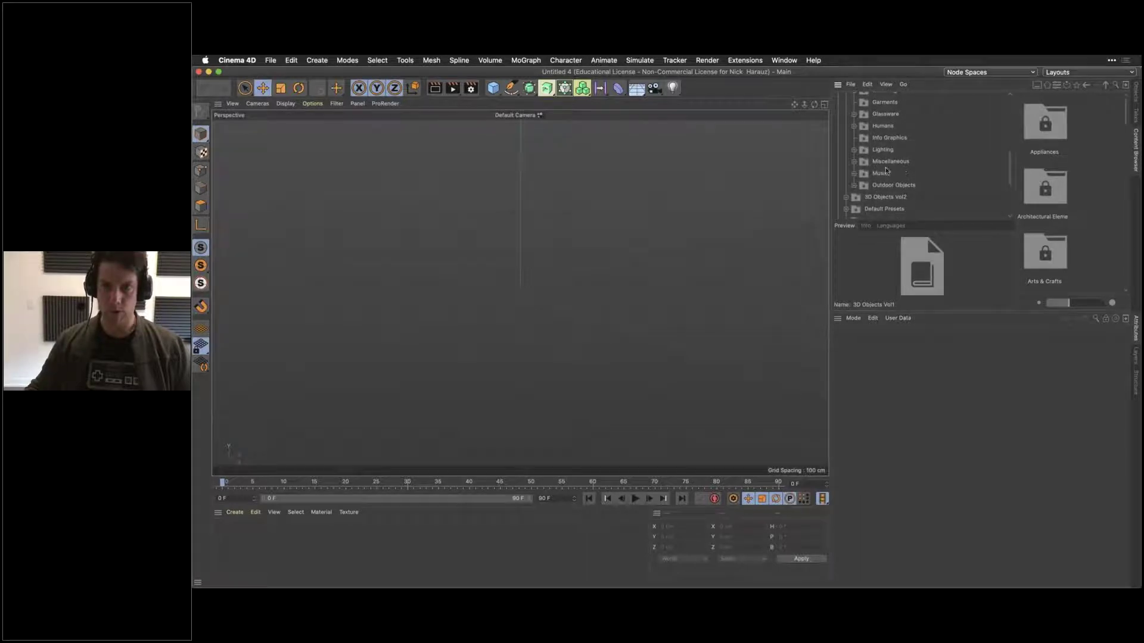
pyautogui.click(865, 173)
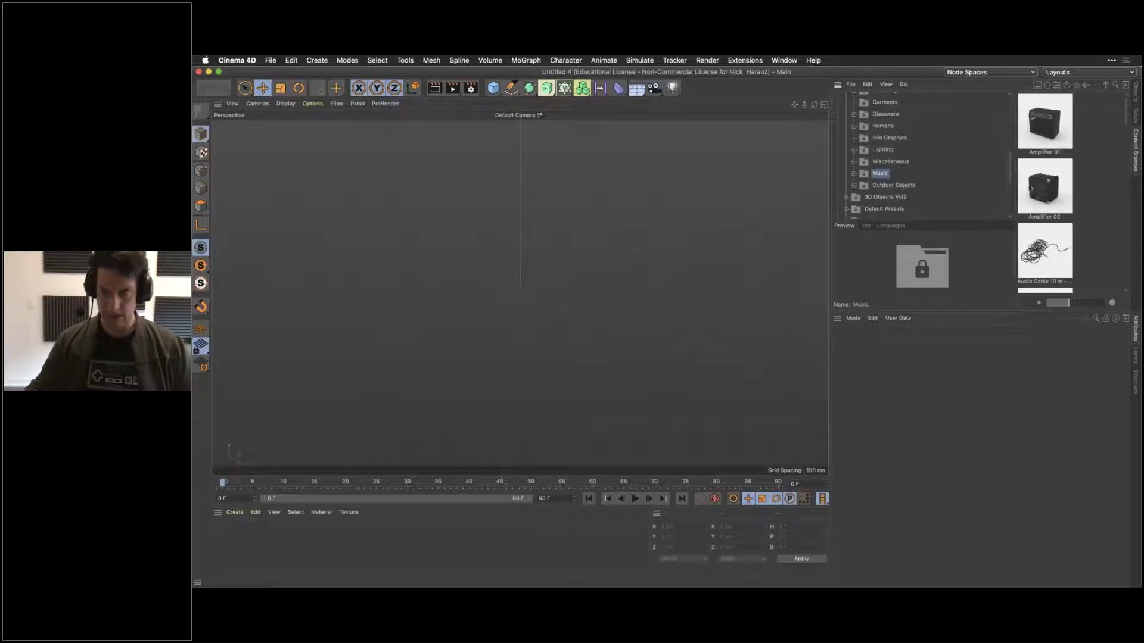
pyautogui.doubleClick(1049, 195)
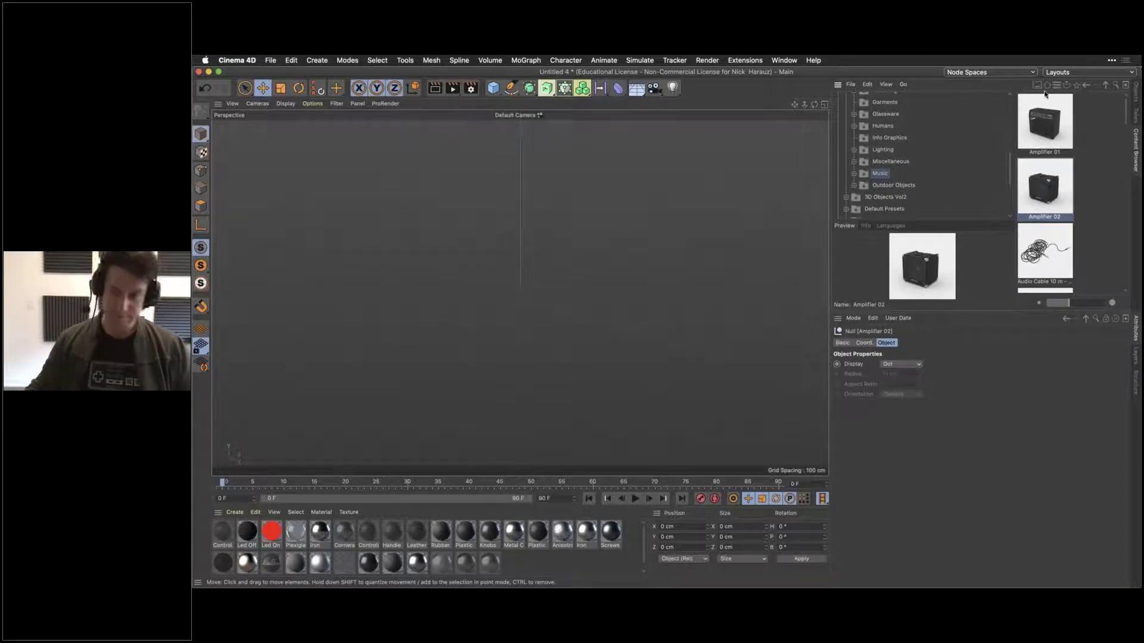
# Step: Frame the Amplifier 02 model with H and orbit around it to inspect its sides
pyautogui.click(1137, 94)
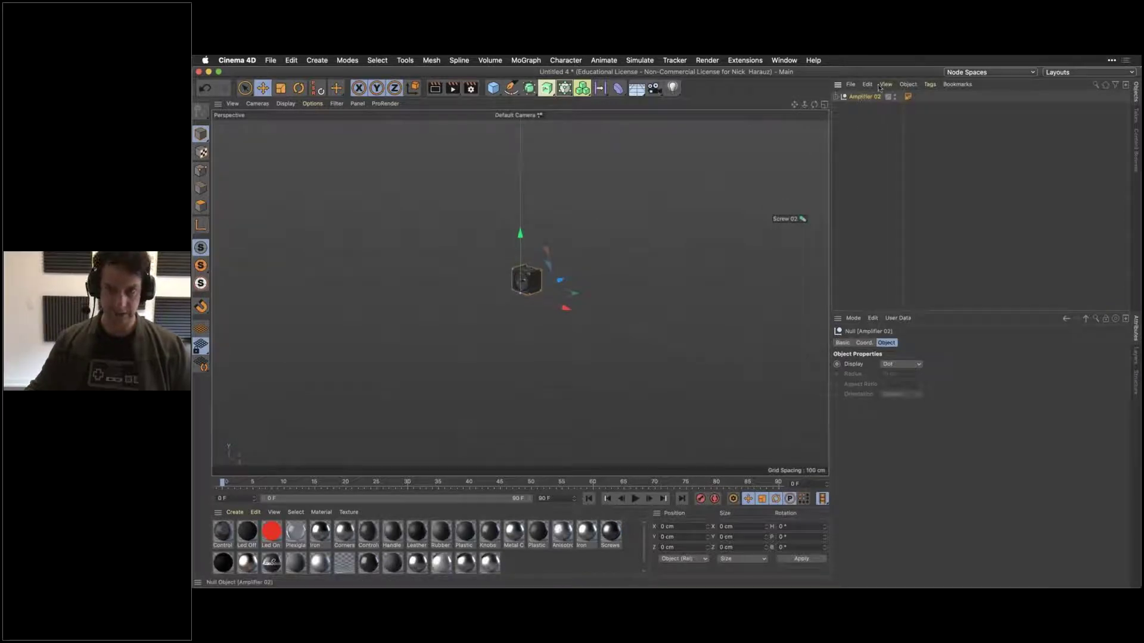
pyautogui.press('h')
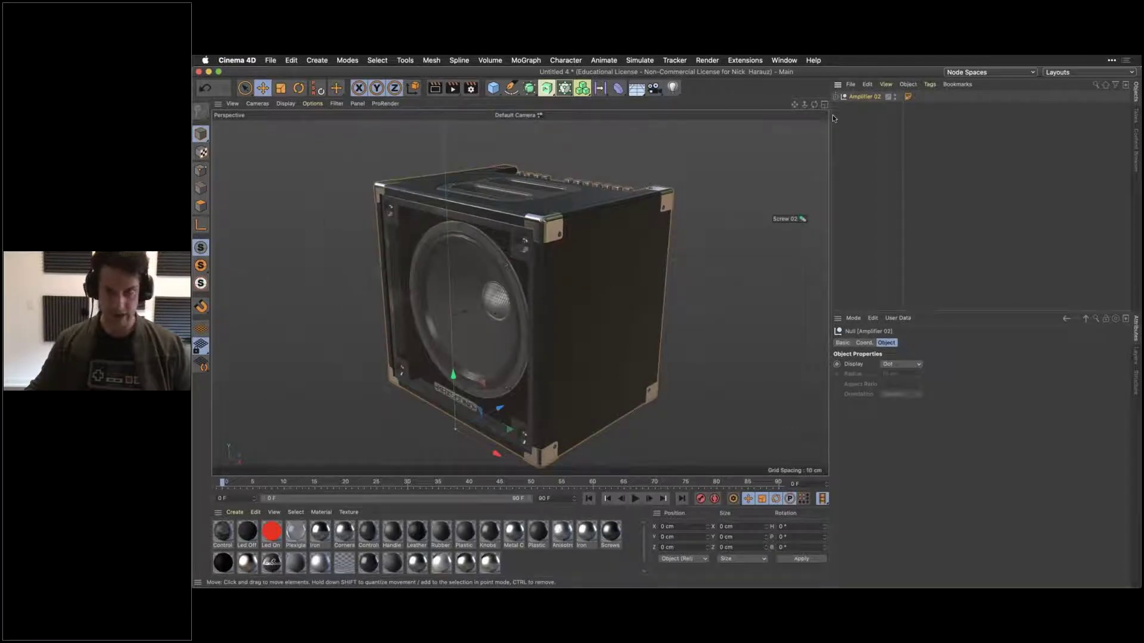
pyautogui.keyDown('alt'); pyautogui.moveTo(571, 275); pyautogui.dragTo(554, 238); pyautogui.keyUp('alt')
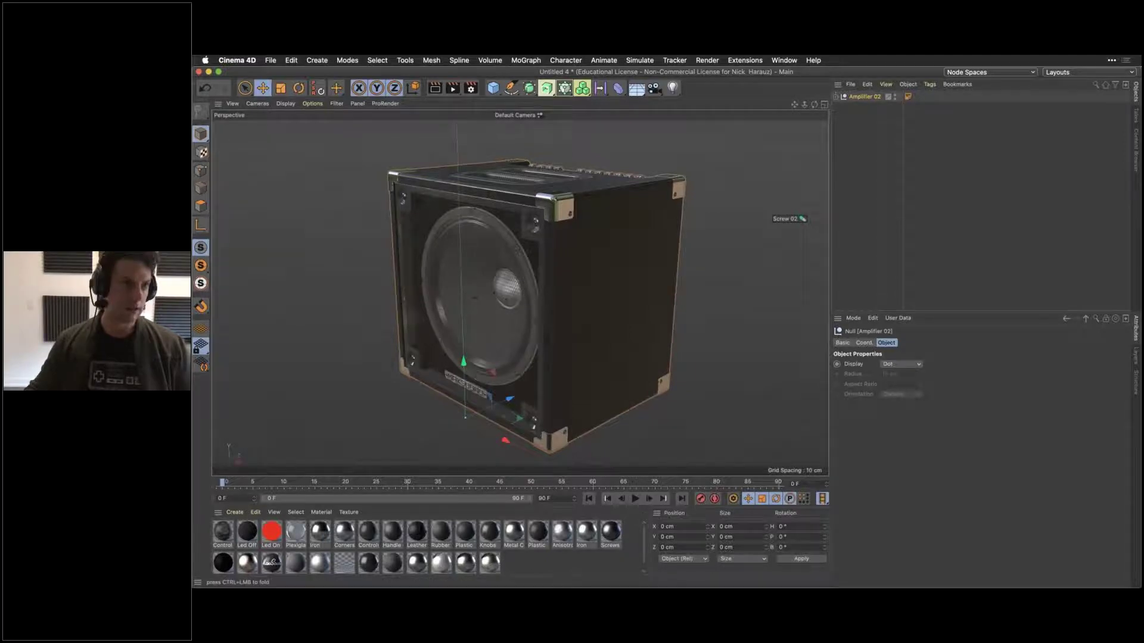
pyautogui.click(274, 61)
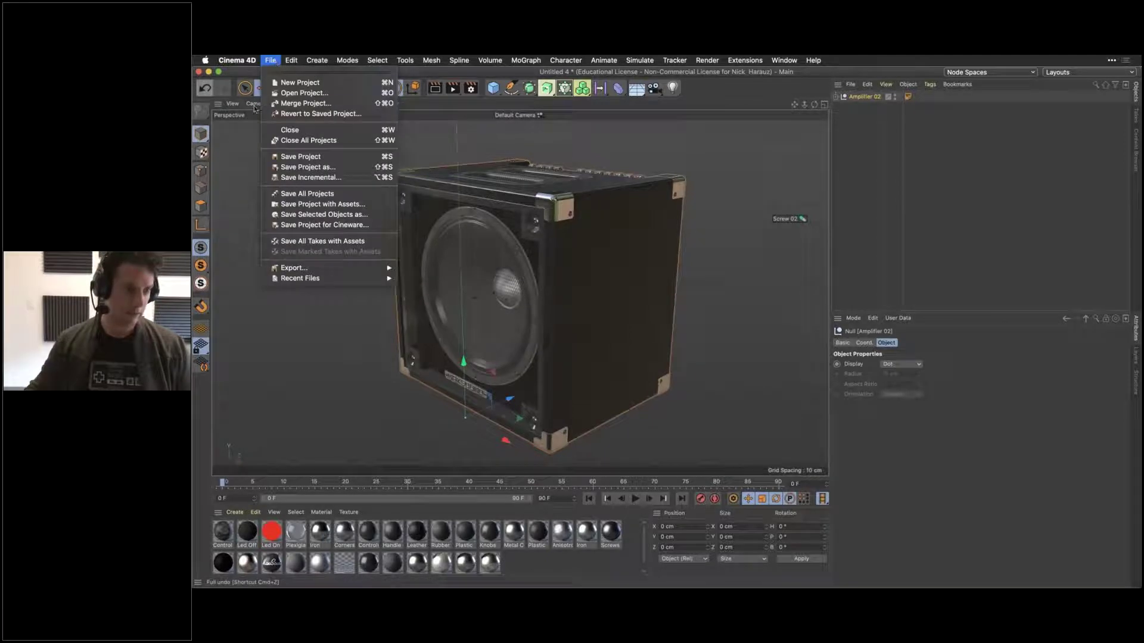
pyautogui.moveTo(317, 267)
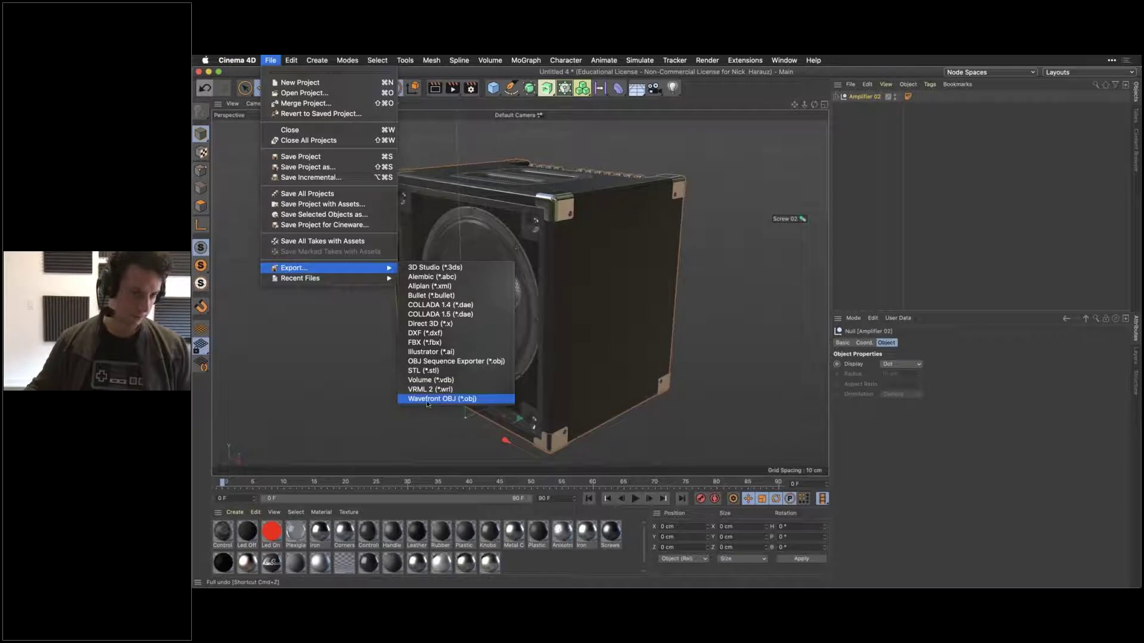
pyautogui.click(588, 259)
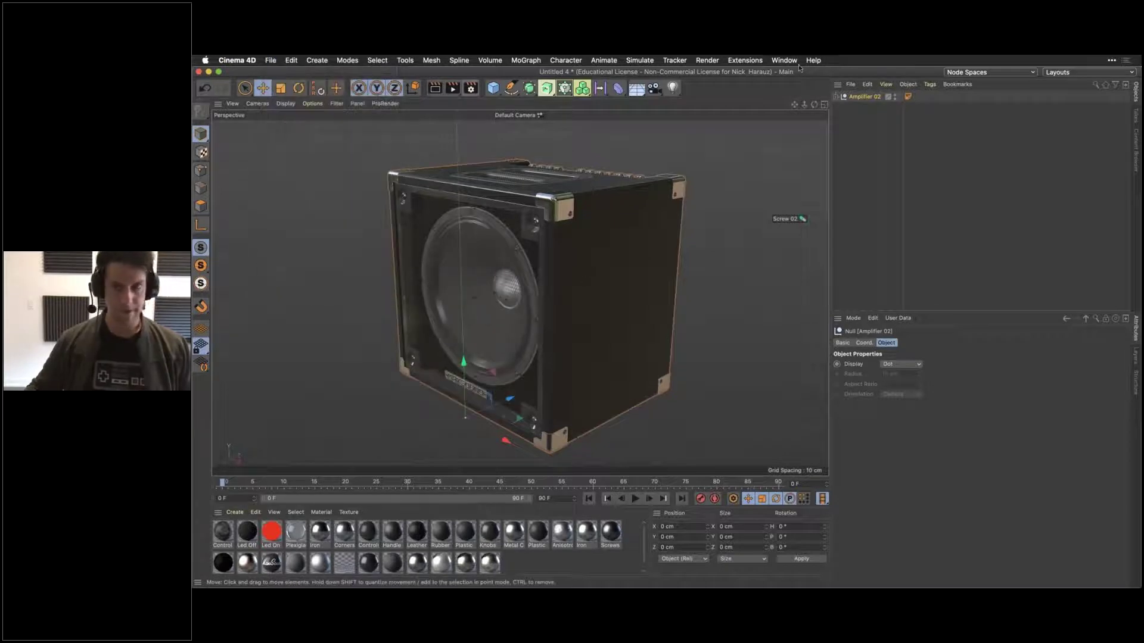
# Step: Expand Amplifier 02 and Speaker, toggling Speaker's visibility, and select the Speaker 10" part
pyautogui.click(837, 98)
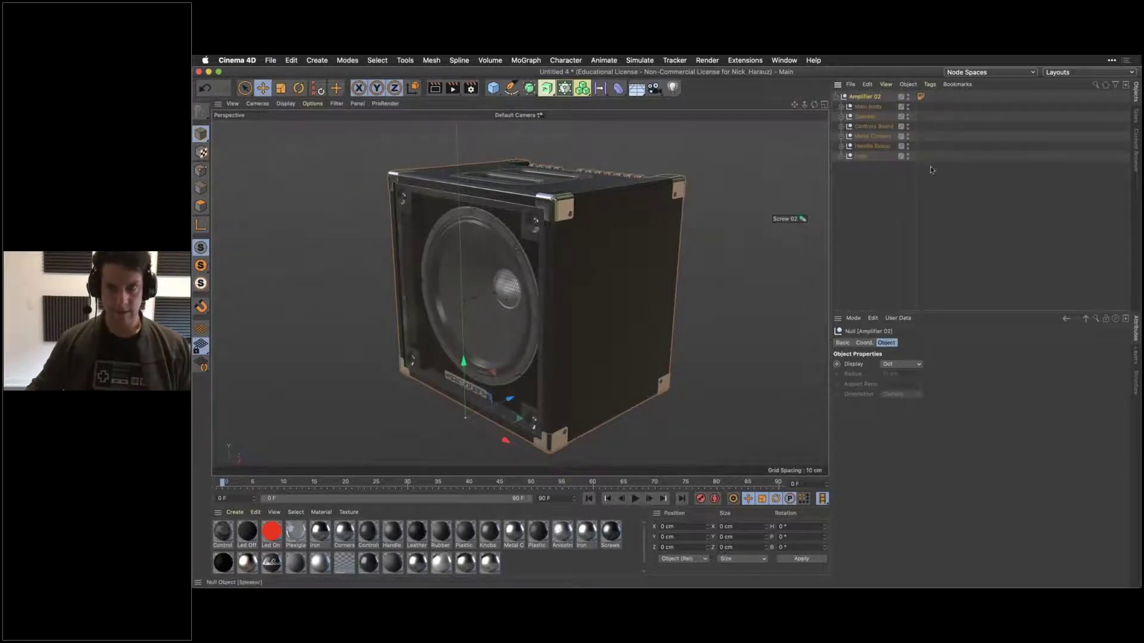
pyautogui.click(864, 117)
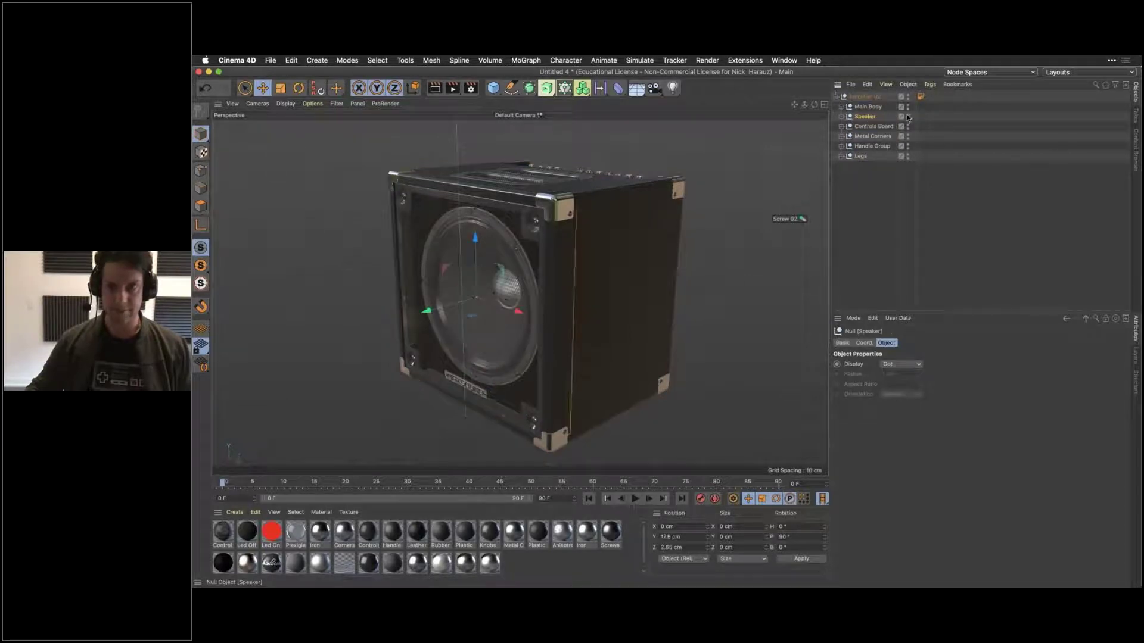
pyautogui.click(908, 116)
pyautogui.click(908, 116)
pyautogui.click(907, 116)
pyautogui.click(908, 116)
pyautogui.click(908, 116)
pyautogui.click(908, 116)
pyautogui.click(841, 116)
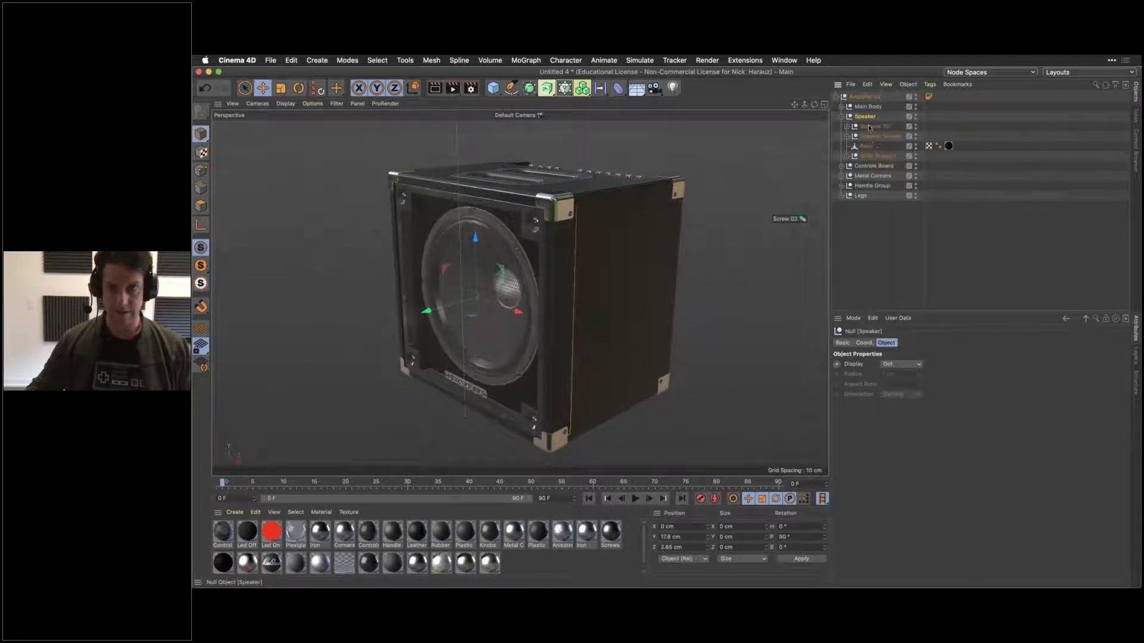
pyautogui.click(879, 136)
pyautogui.click(879, 127)
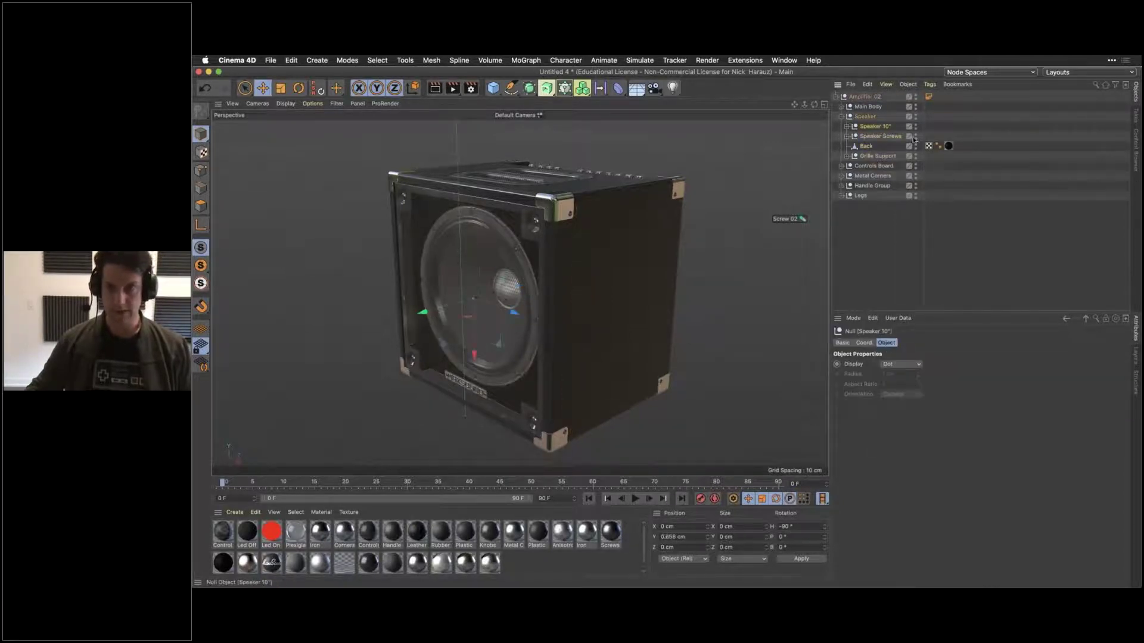
# Step: Try exporting selected objects, then Amplifier 02, as Wavefront OBJ, and cancel the export
pyautogui.click(850, 86)
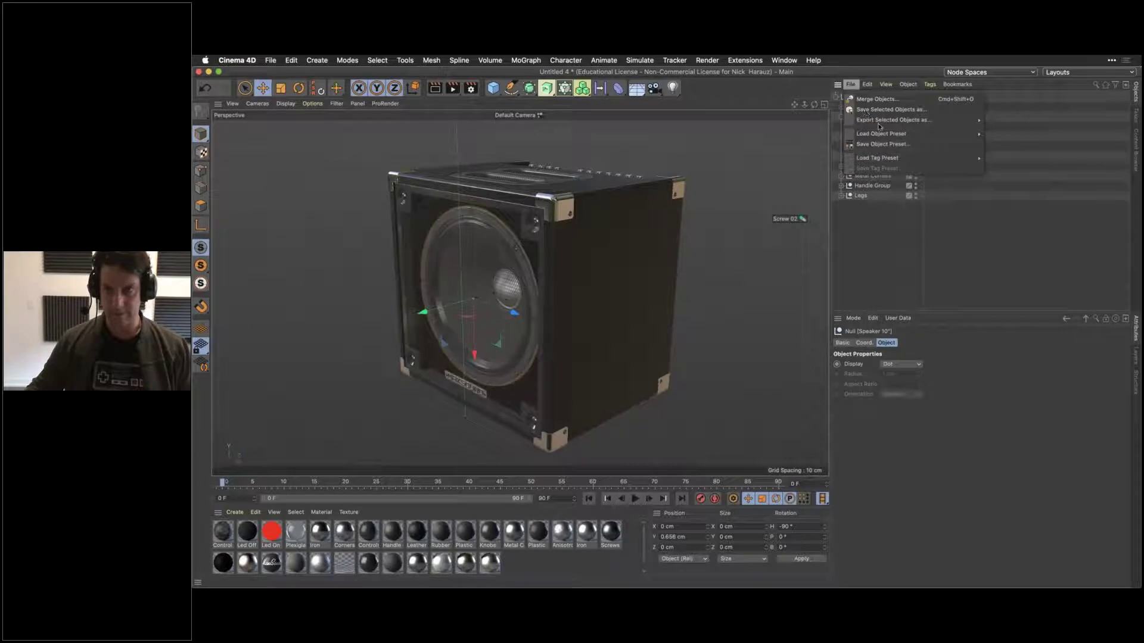
pyautogui.moveTo(902, 125)
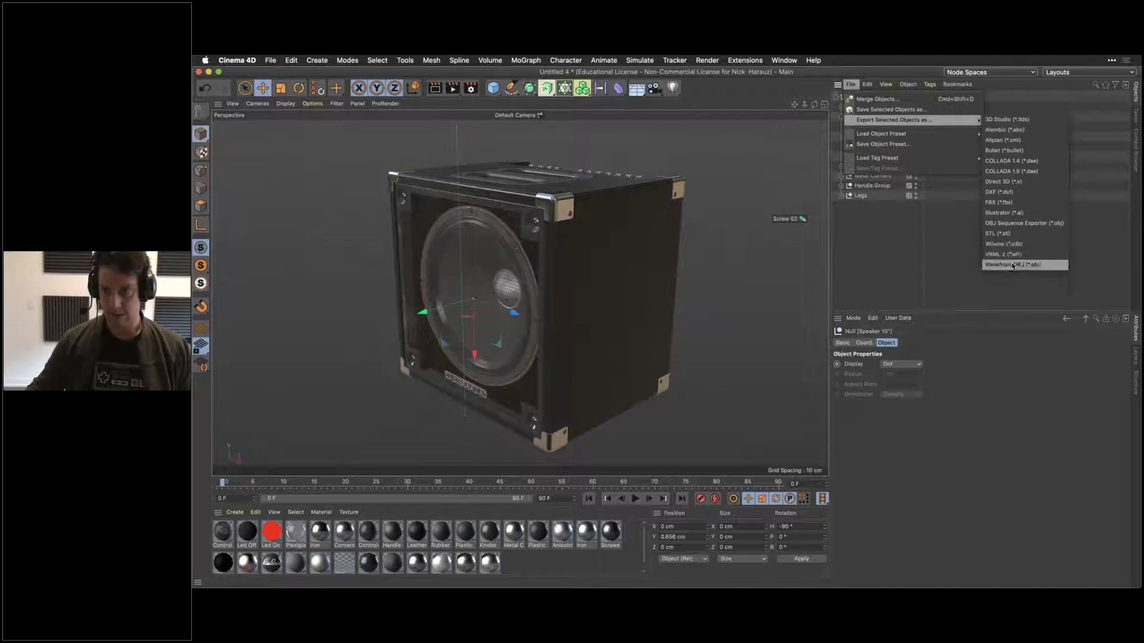
pyautogui.click(1013, 265)
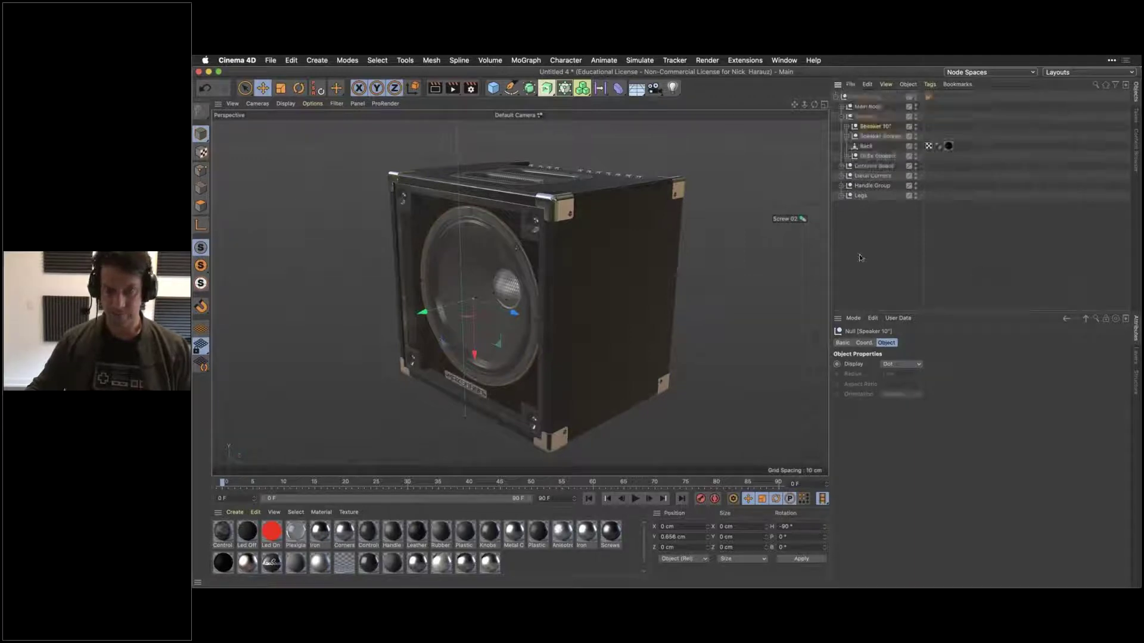
pyautogui.click(859, 257)
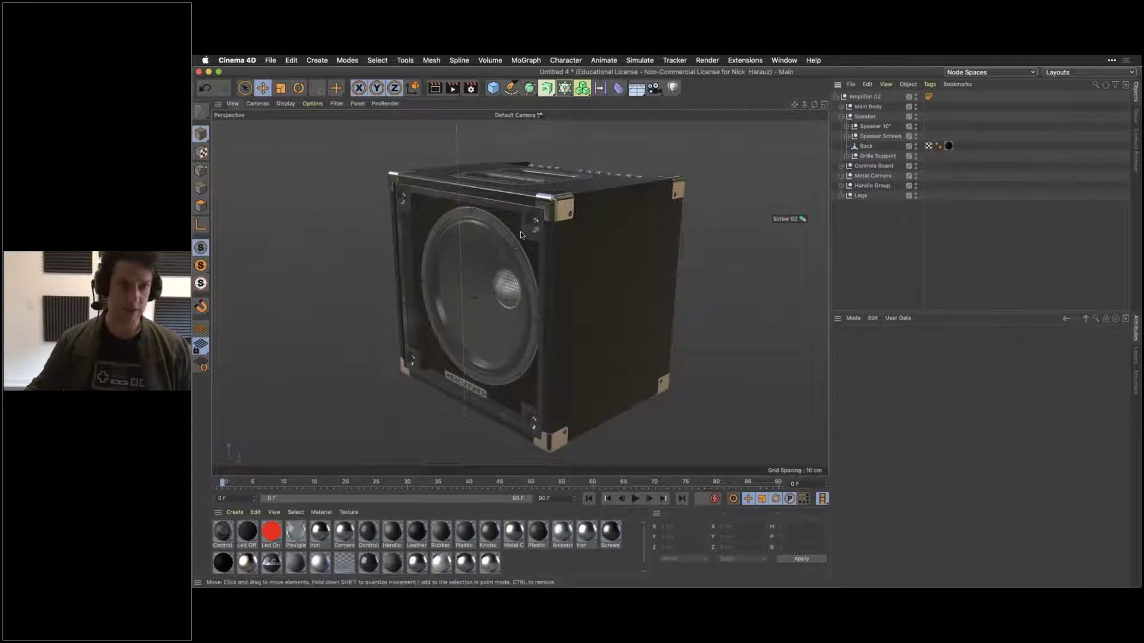
pyautogui.click(205, 88)
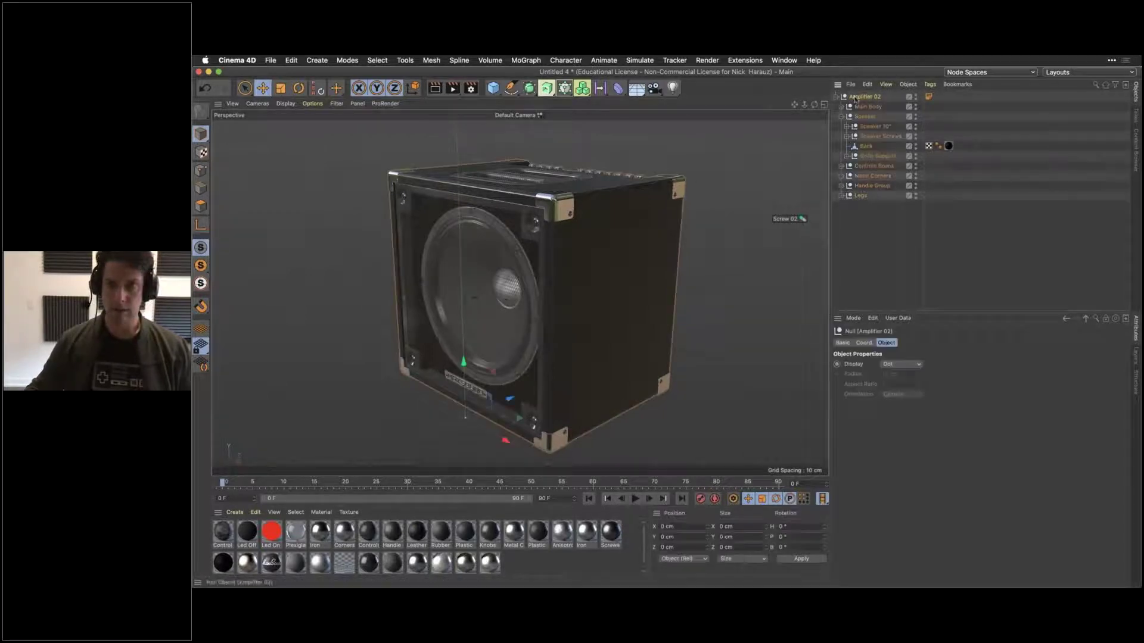
pyautogui.click(267, 60)
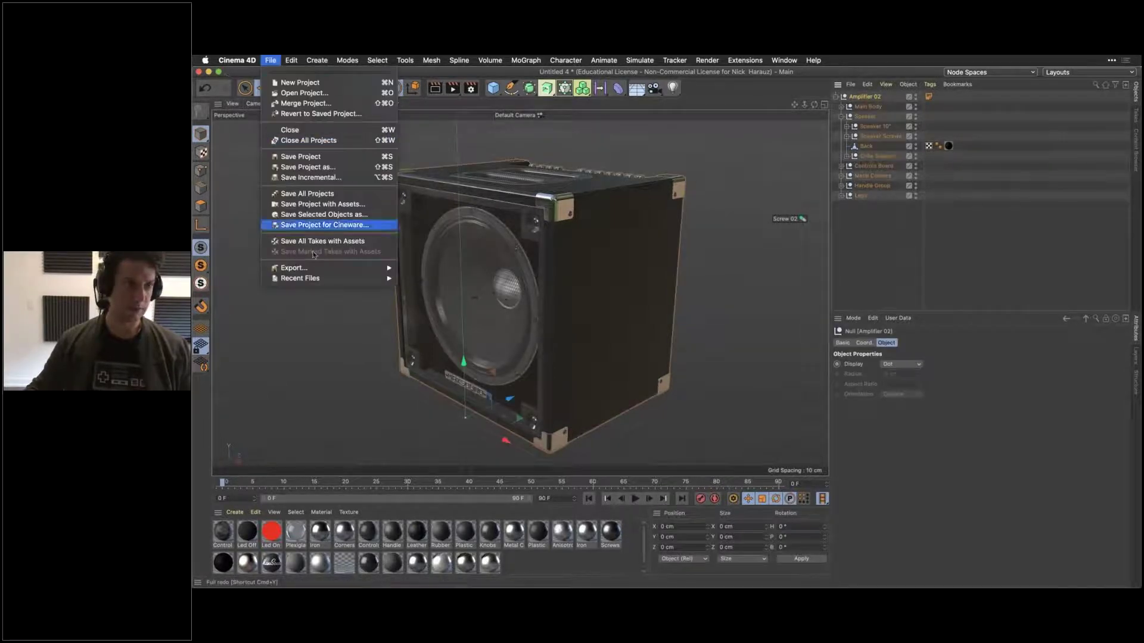
pyautogui.moveTo(324, 267)
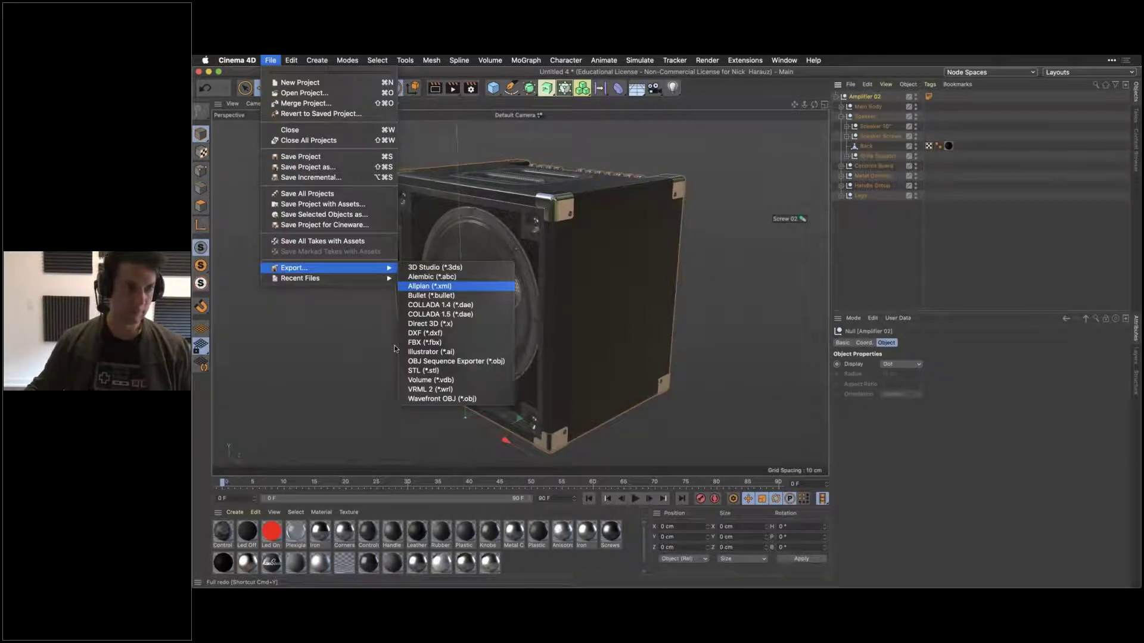
pyautogui.click(440, 398)
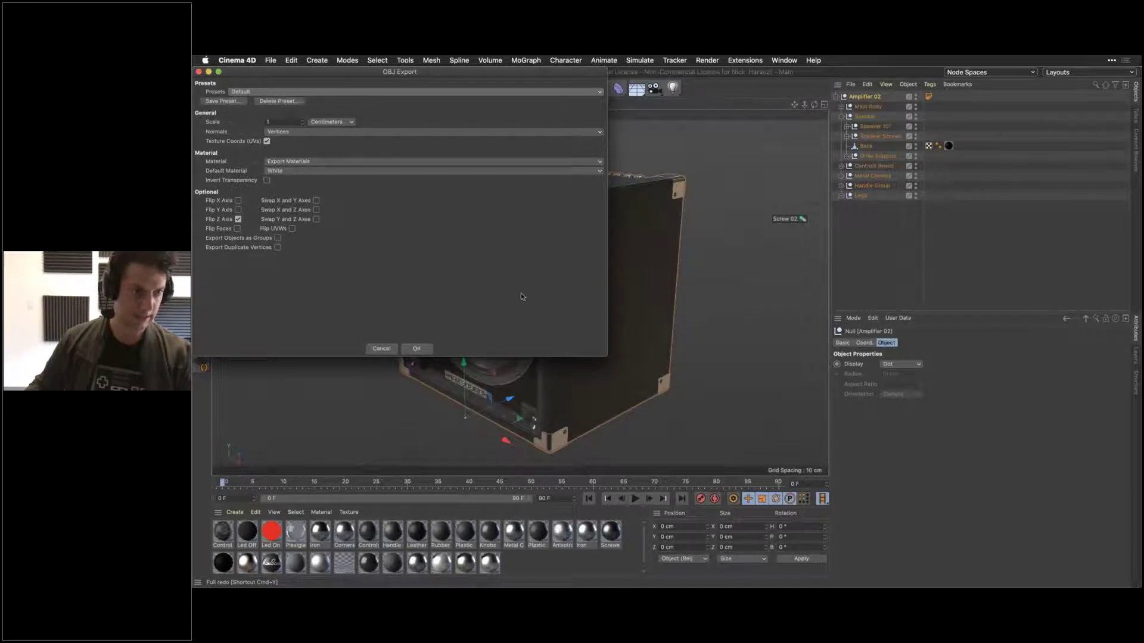
pyautogui.click(381, 349)
# Step: In the Form Begin comp, create a solid named 'mir' and move it below Camera 1
pyautogui.press('super+Tab')
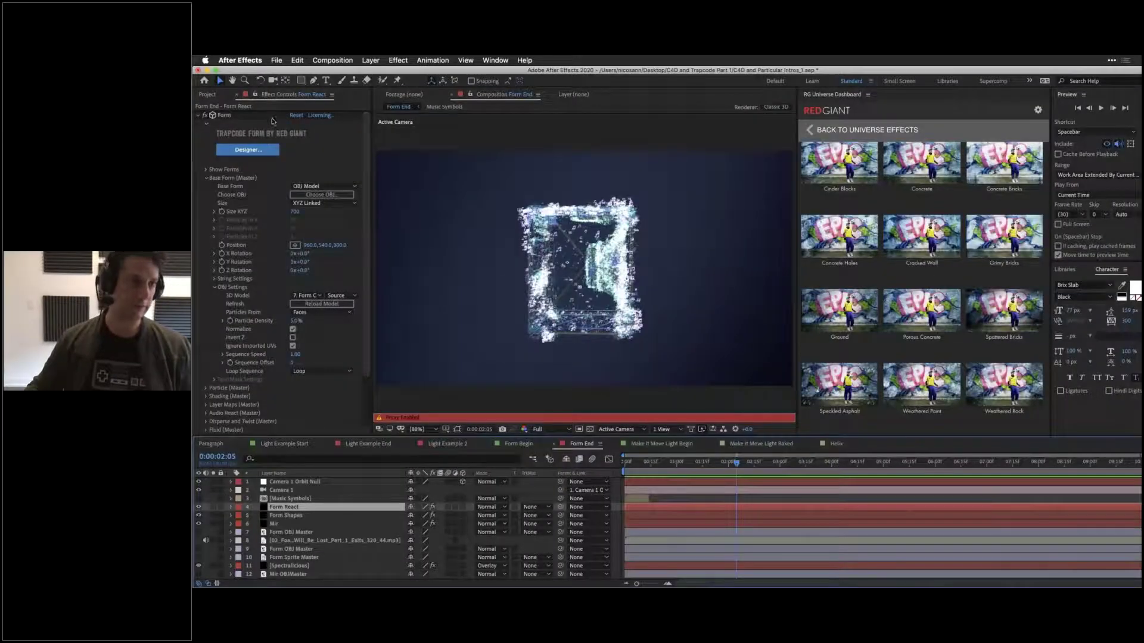
pyautogui.click(206, 94)
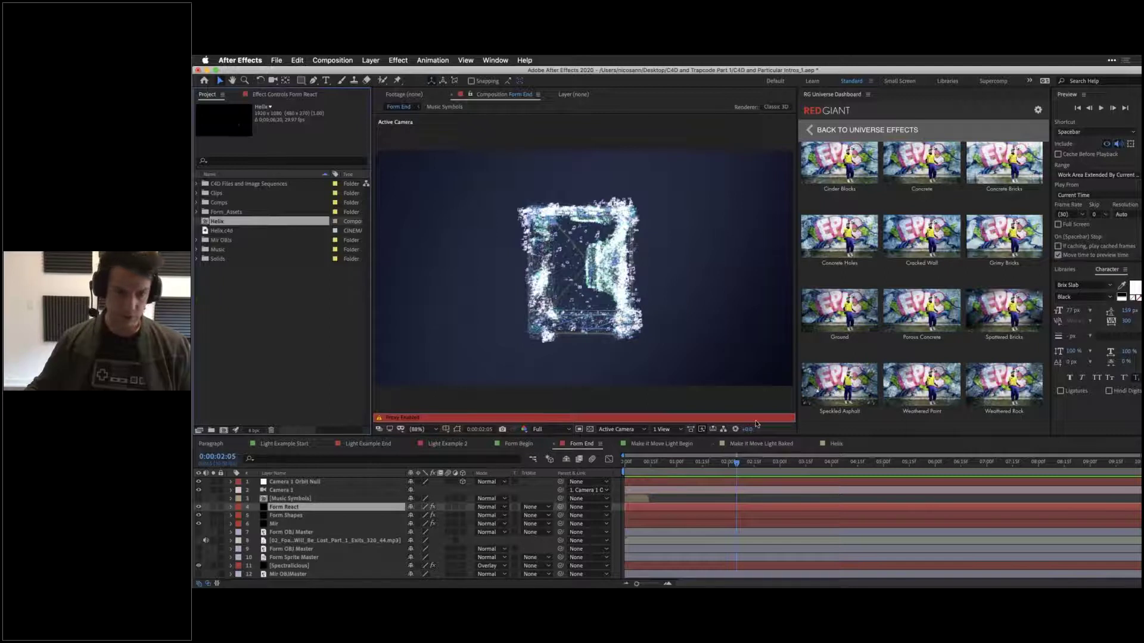
pyautogui.click(530, 448)
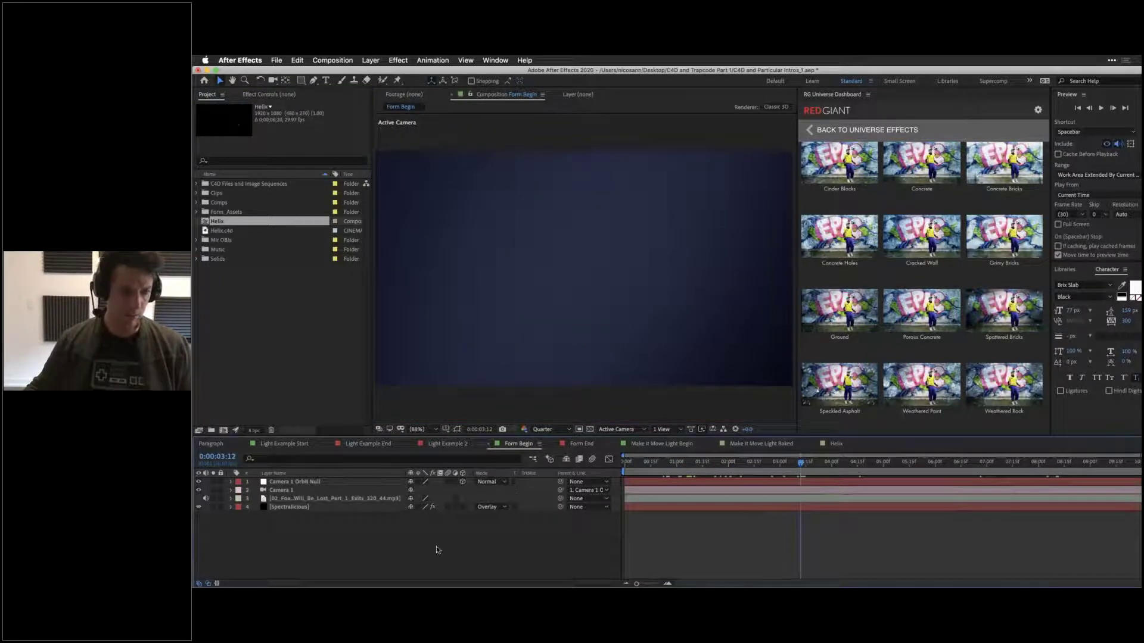
pyautogui.press('super+y')
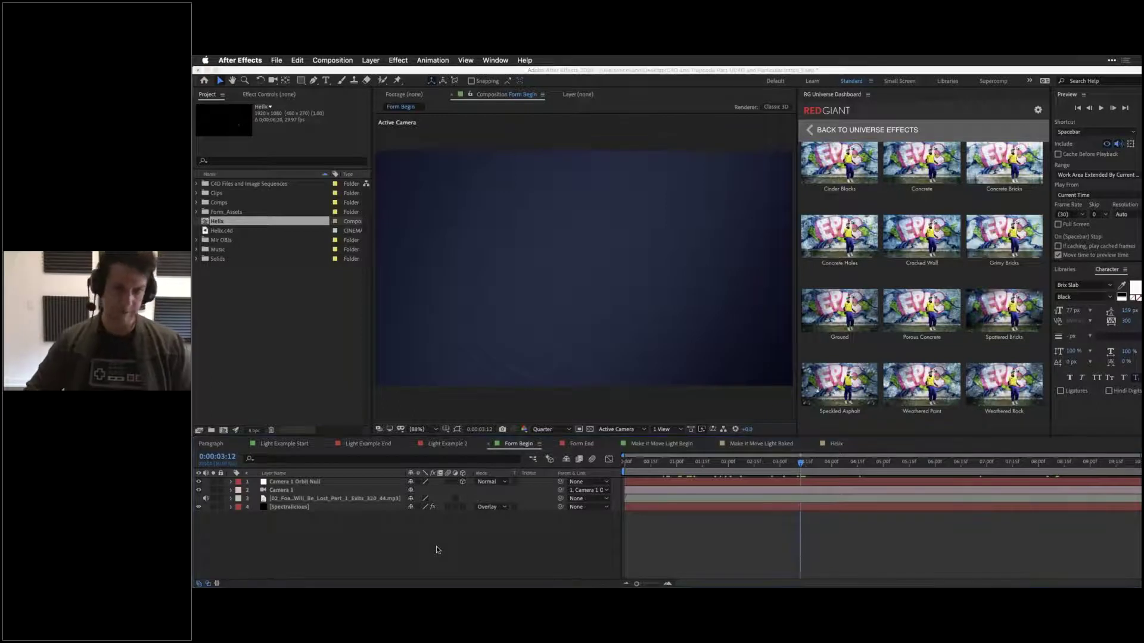
pyautogui.write('mi')
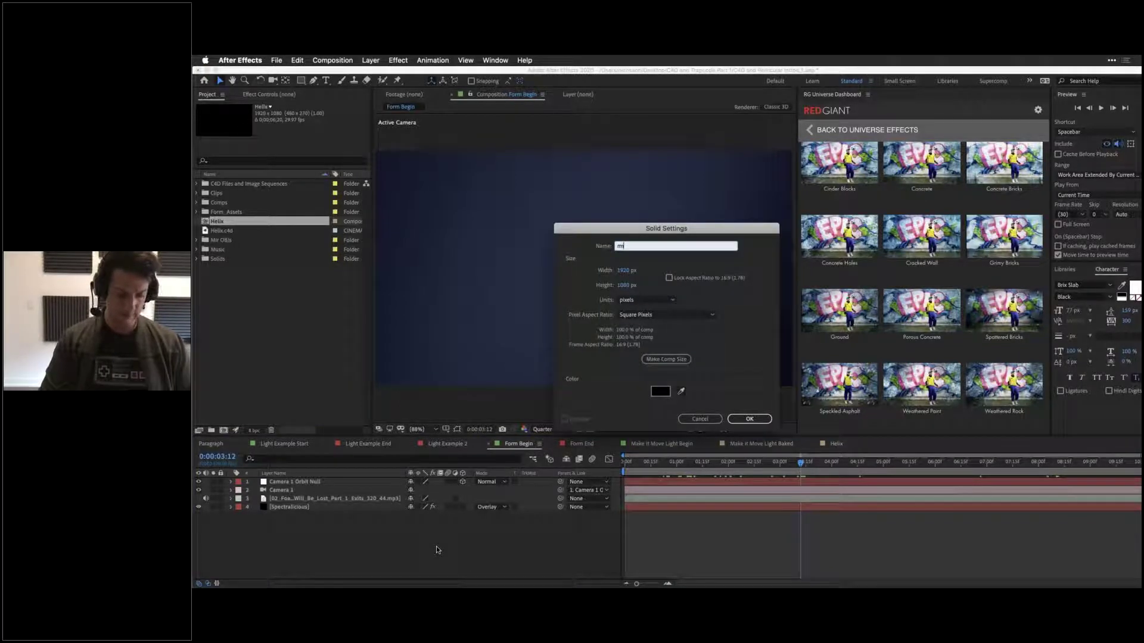
pyautogui.write('r')
pyautogui.press('Return')
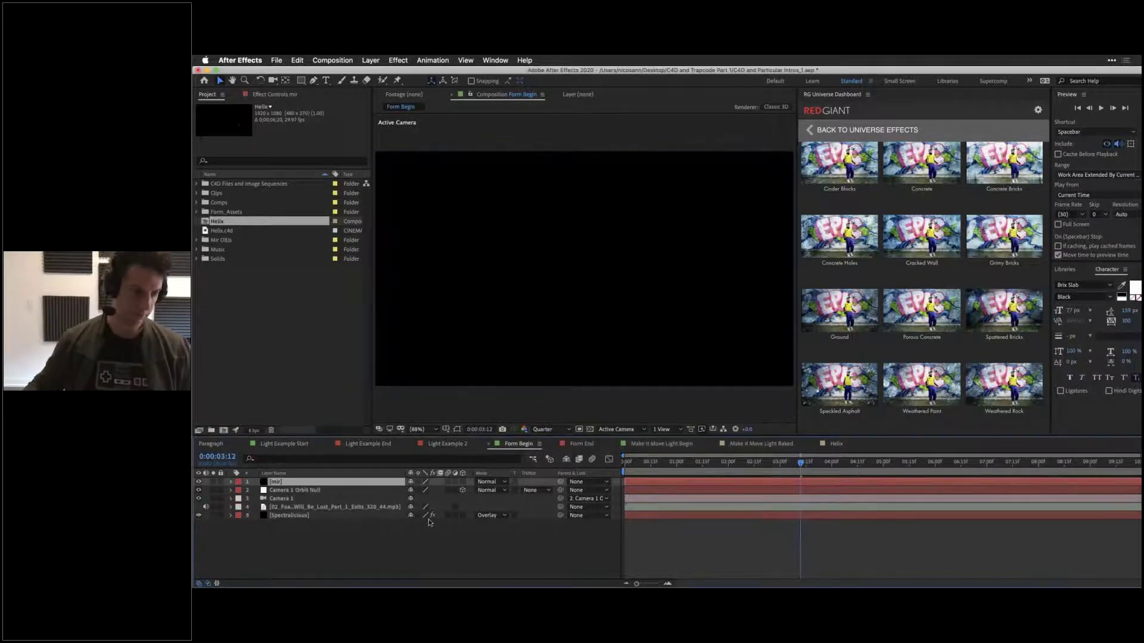
pyautogui.moveTo(270, 483); pyautogui.dragTo(287, 501)
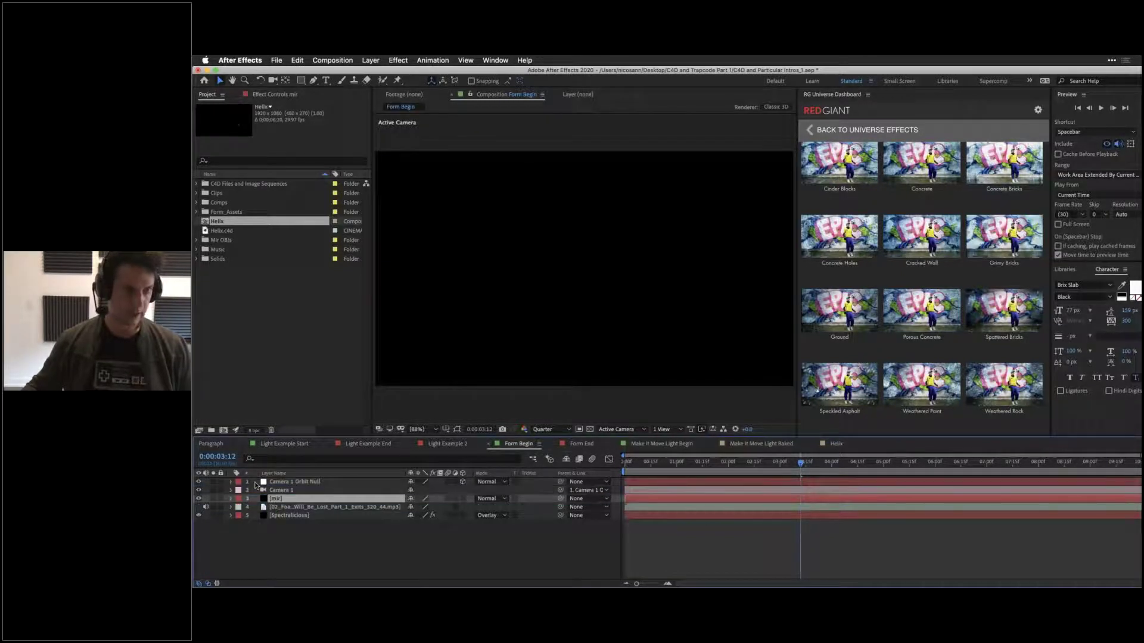
# Step: Apply the Mir 3 effect to the mir layer and preview its animated mesh
pyautogui.click(398, 60)
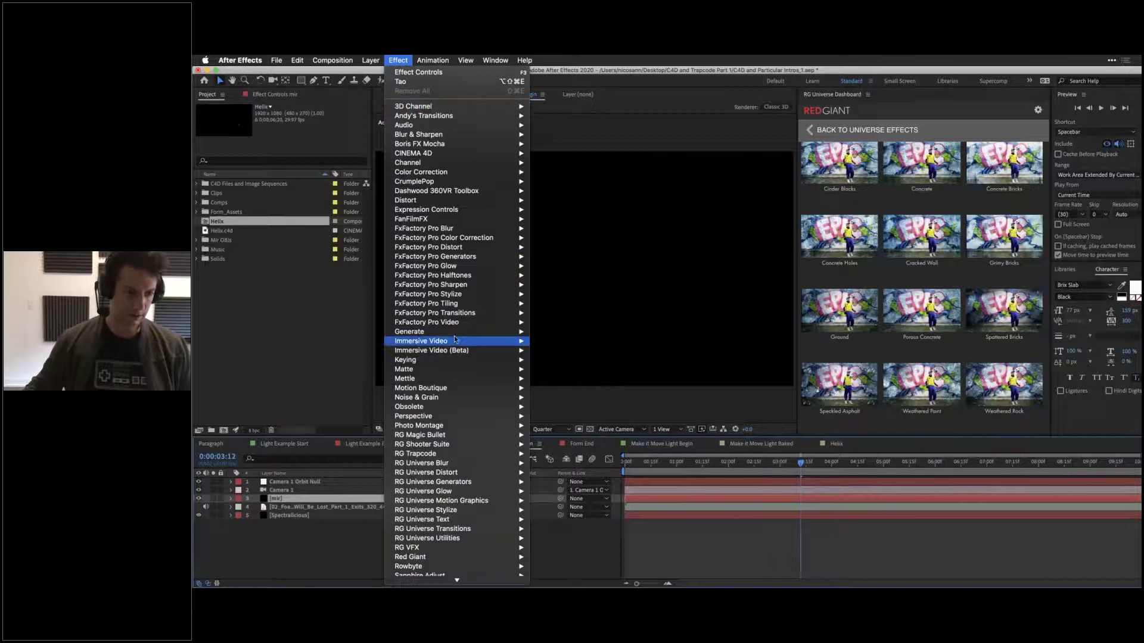
pyautogui.scroll(-2, 455, 339)
pyautogui.scroll(-3, 454, 339)
pyautogui.moveTo(458, 335)
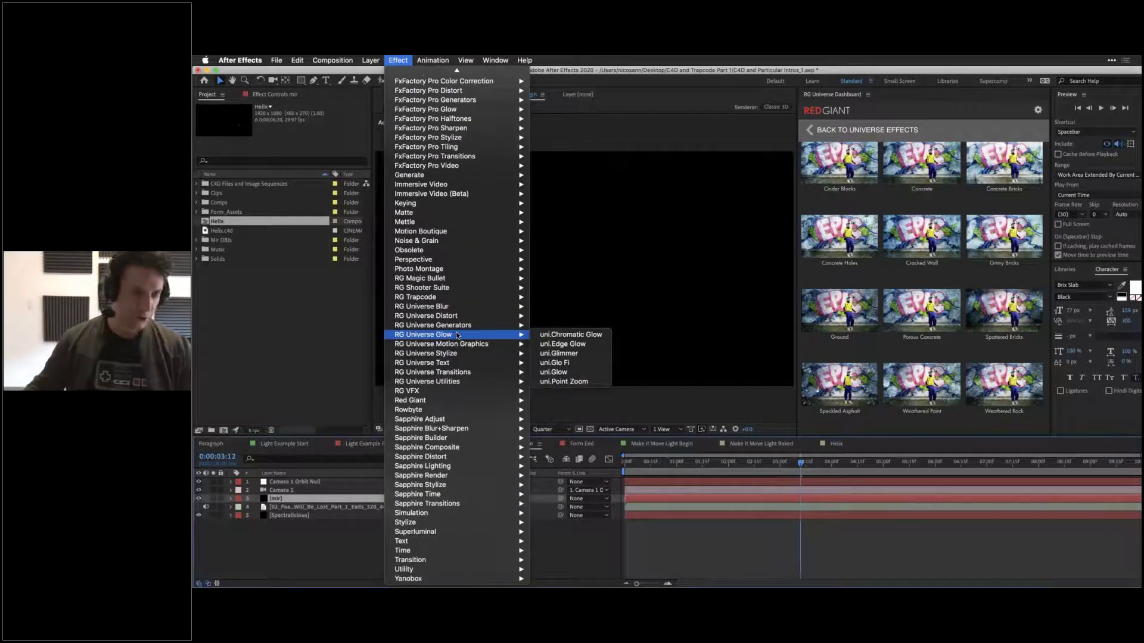
pyautogui.moveTo(448, 298)
pyautogui.click(562, 346)
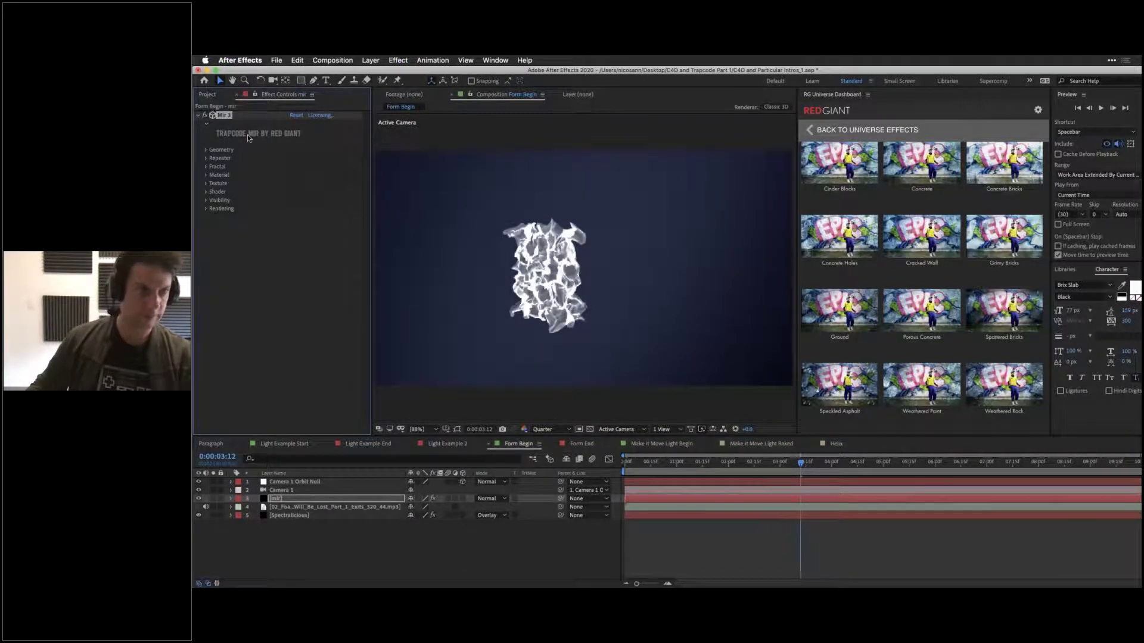
pyautogui.click(205, 151)
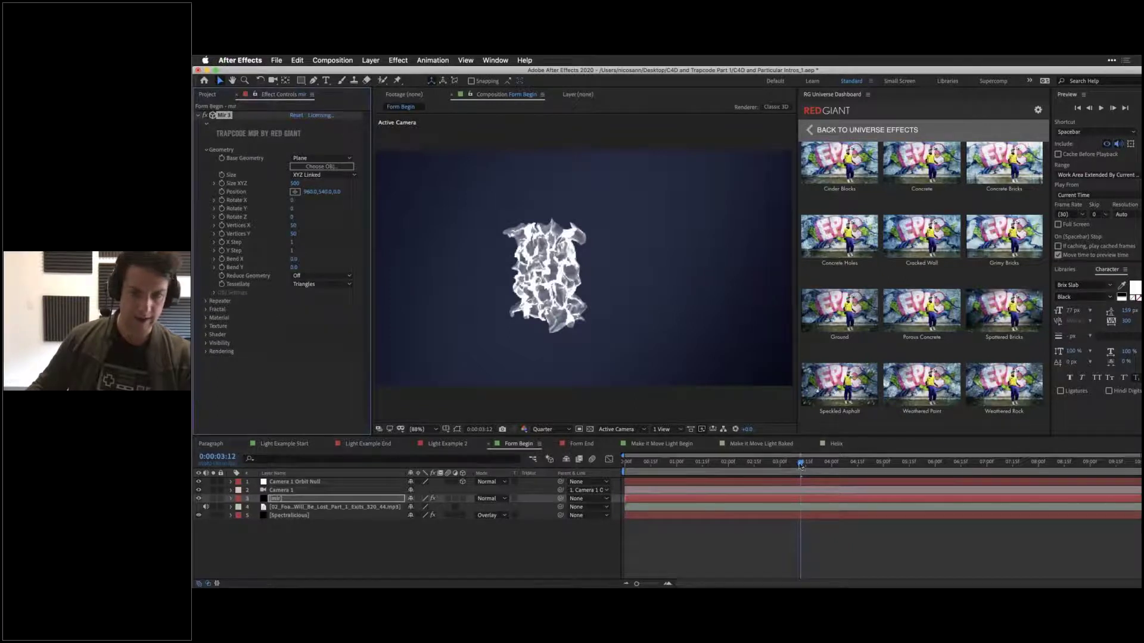
pyautogui.moveTo(792, 466); pyautogui.dragTo(923, 465)
pyautogui.press('space')
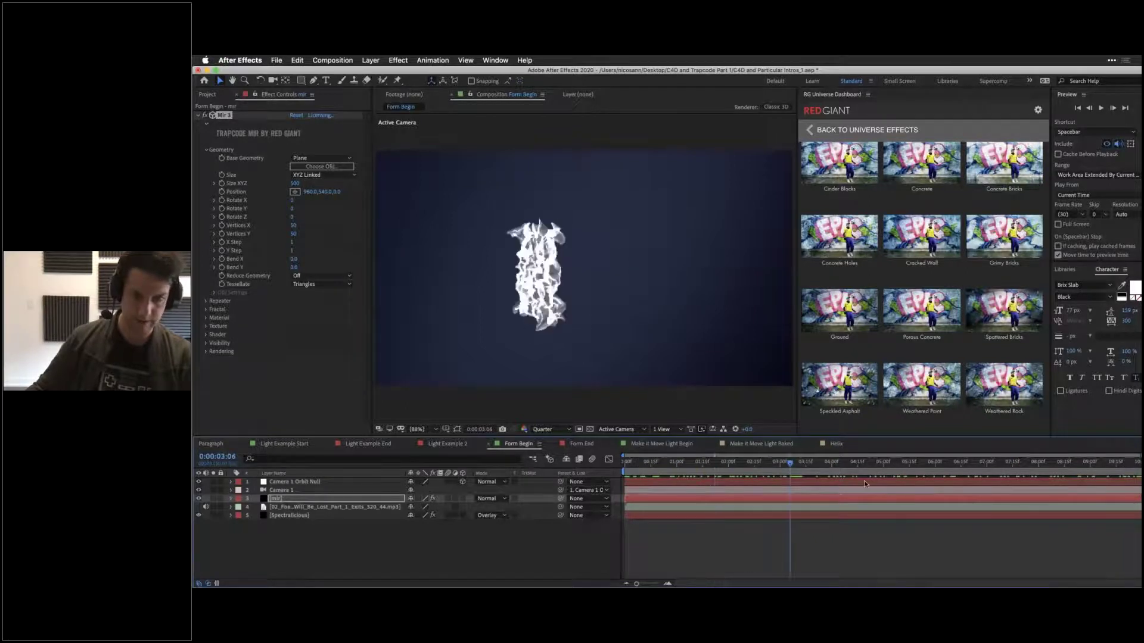
# Step: Try a Top plus camera split view, return to 1 View Active Camera, and reselect mir
pyautogui.click(662, 428)
pyautogui.click(656, 465)
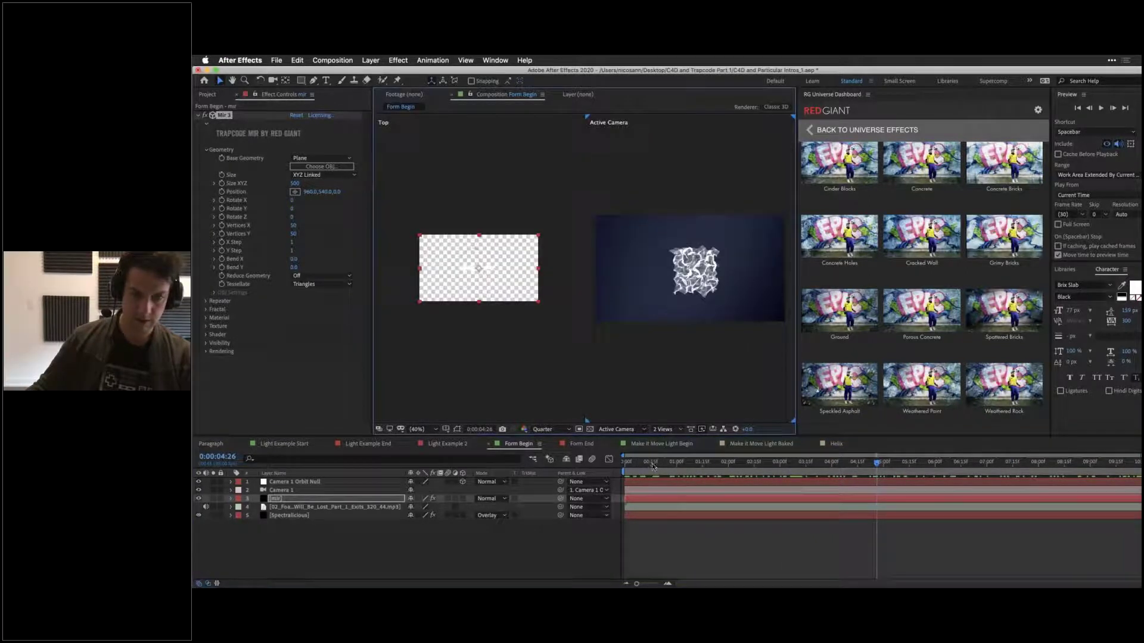
pyautogui.click(471, 488)
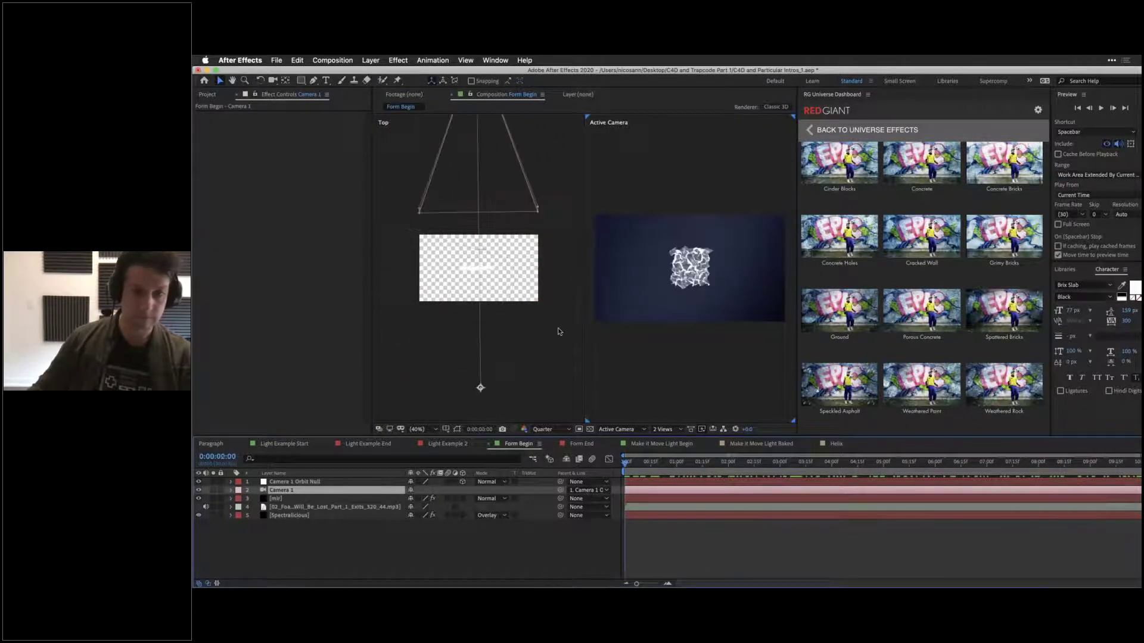
pyautogui.click(662, 429)
pyautogui.click(663, 458)
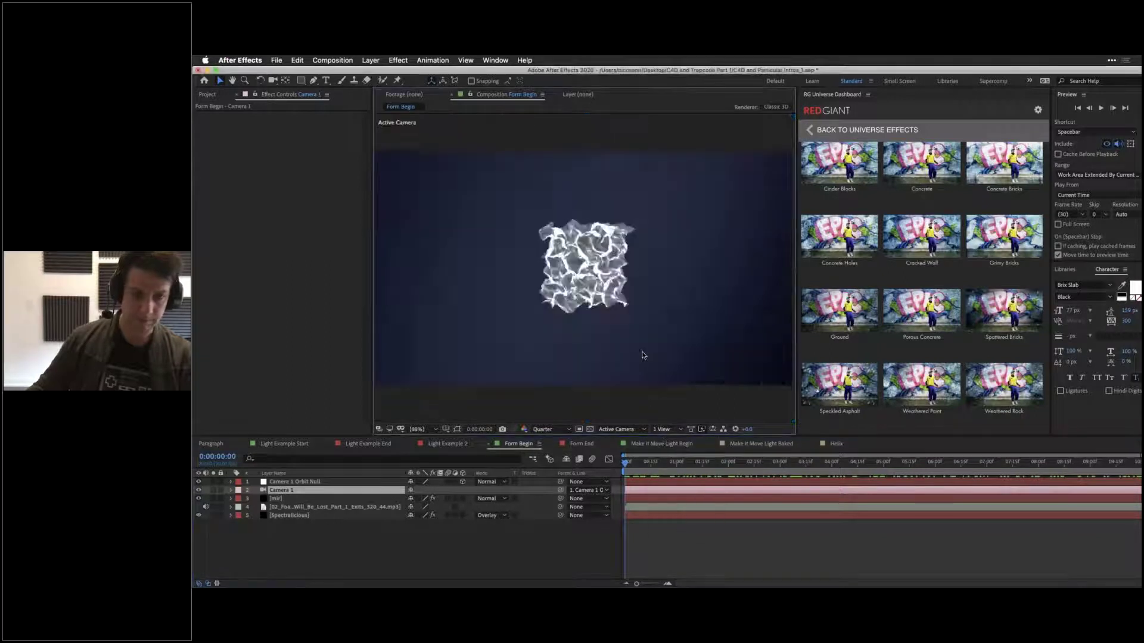
pyautogui.click(320, 498)
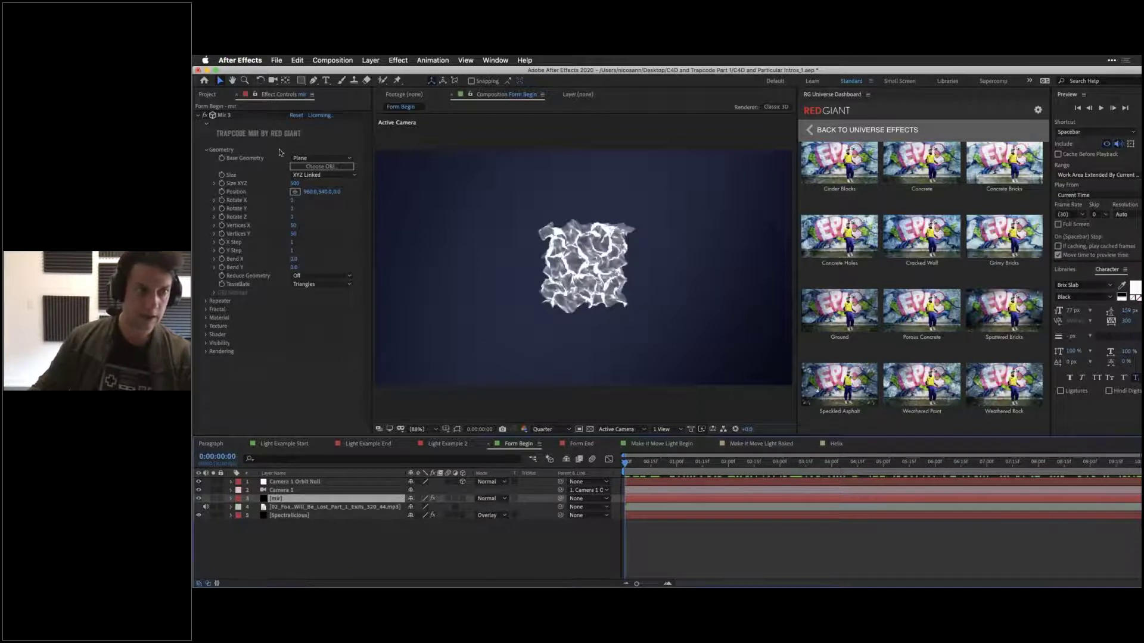
# Step: Switch Mir's Base Geometry from Plane to OBJ Model and browse the Objs model library
pyautogui.click(308, 159)
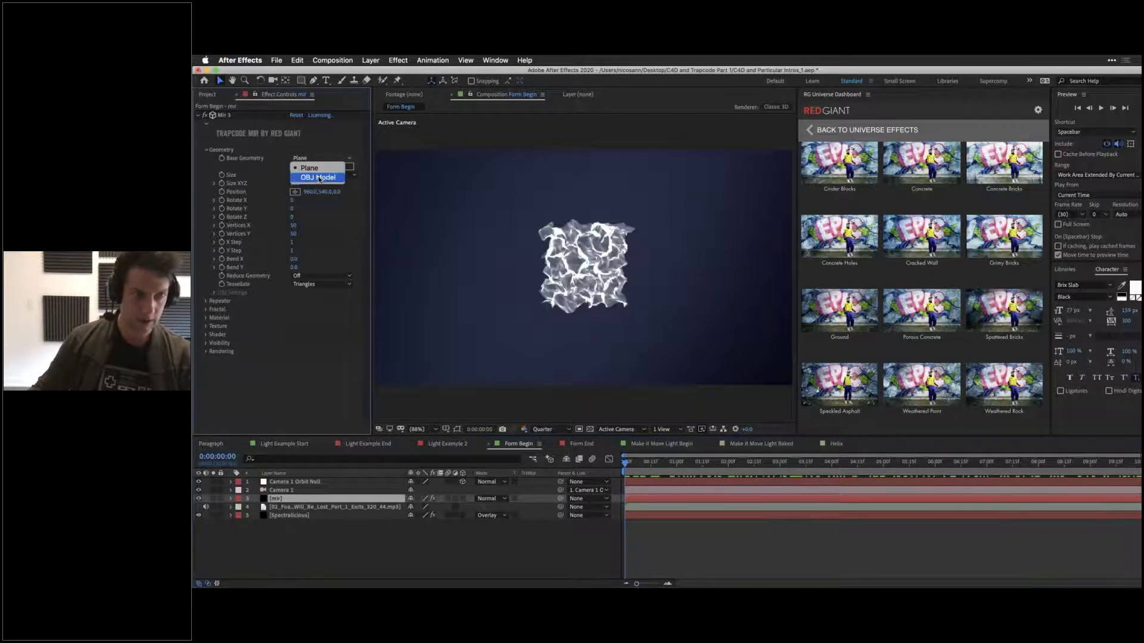
pyautogui.click(317, 178)
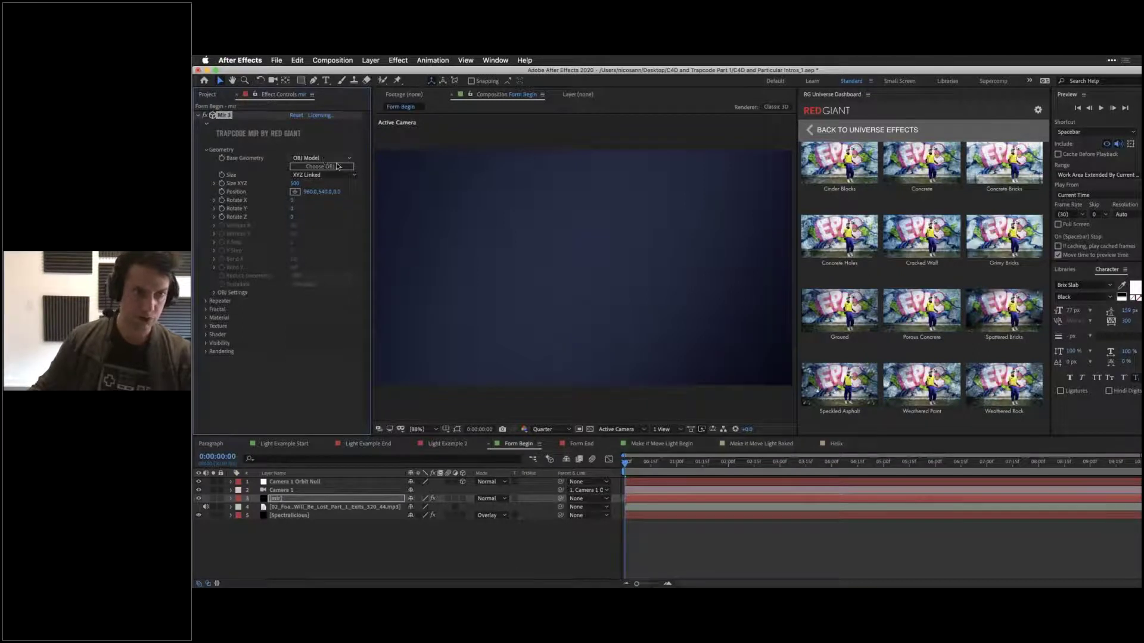
pyautogui.click(318, 168)
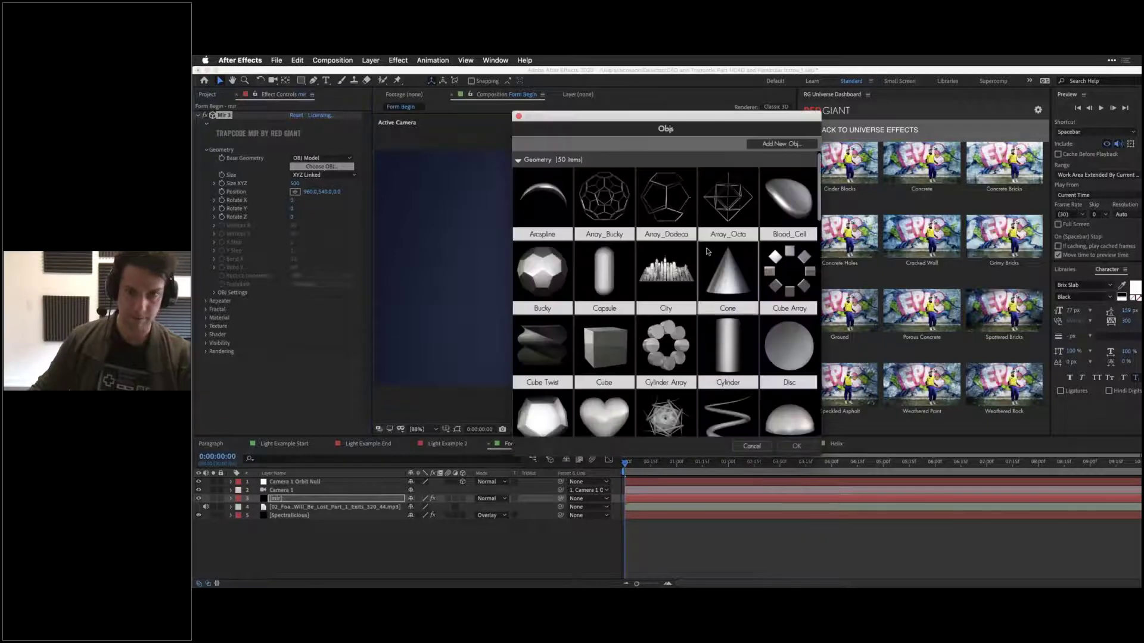
pyautogui.scroll(-10, 705, 251)
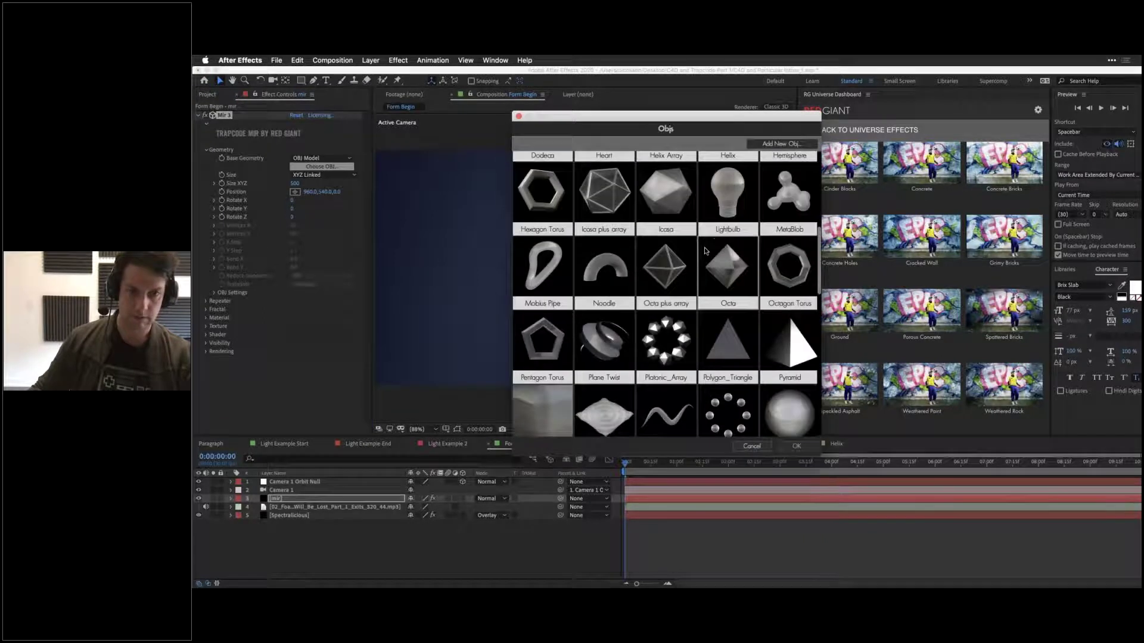
pyautogui.scroll(-5, 702, 242)
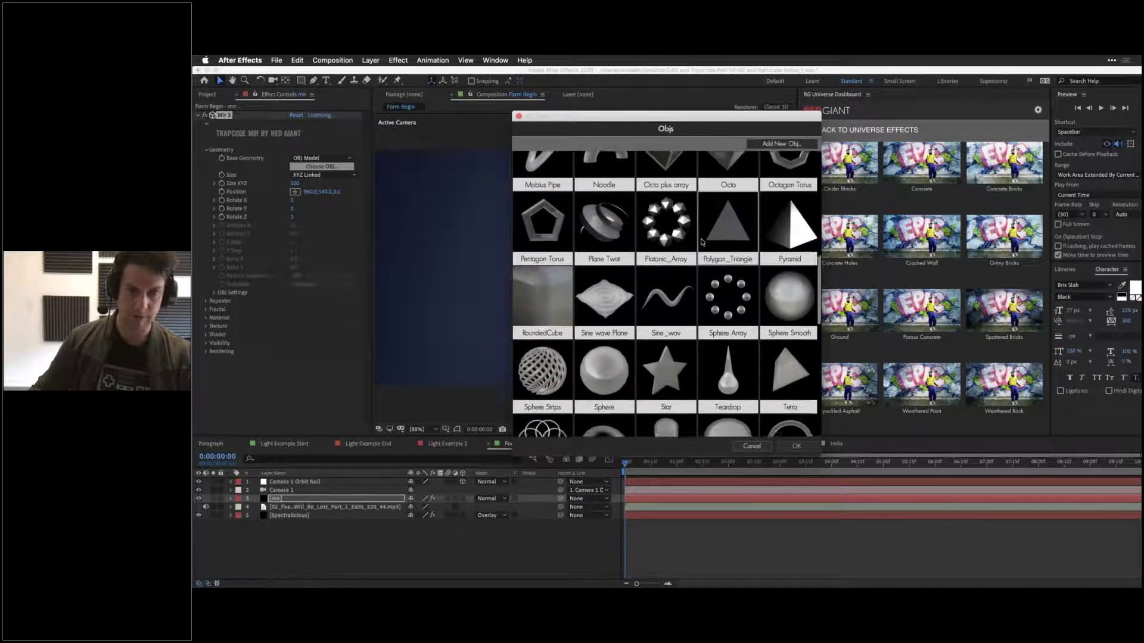
pyautogui.scroll(-2, 702, 242)
pyautogui.scroll(-3, 702, 242)
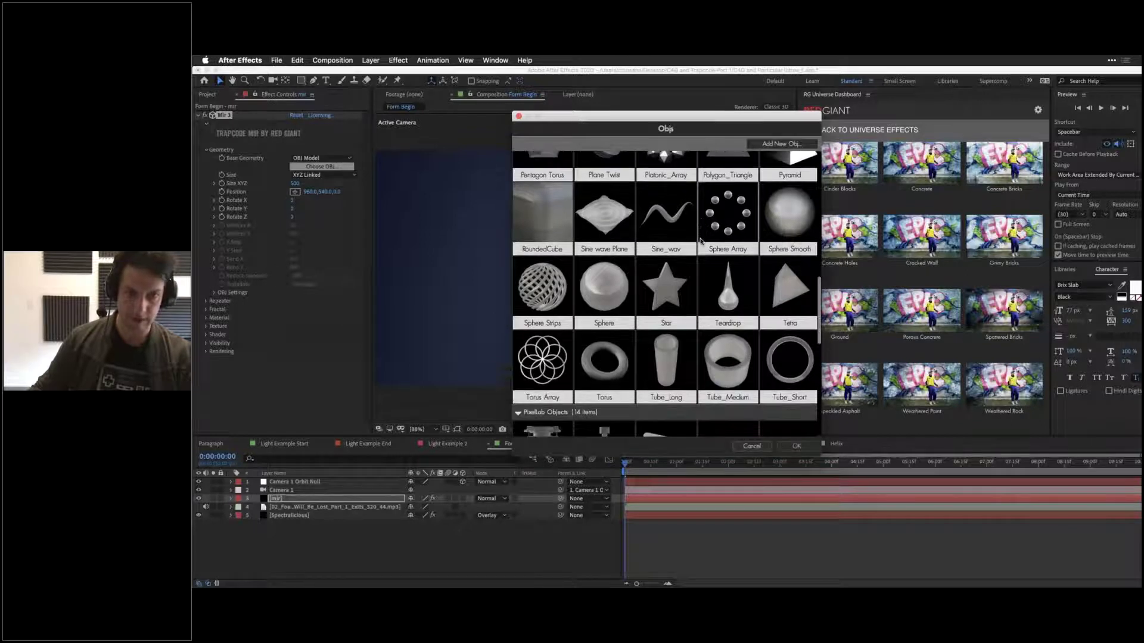
pyautogui.scroll(-5, 701, 241)
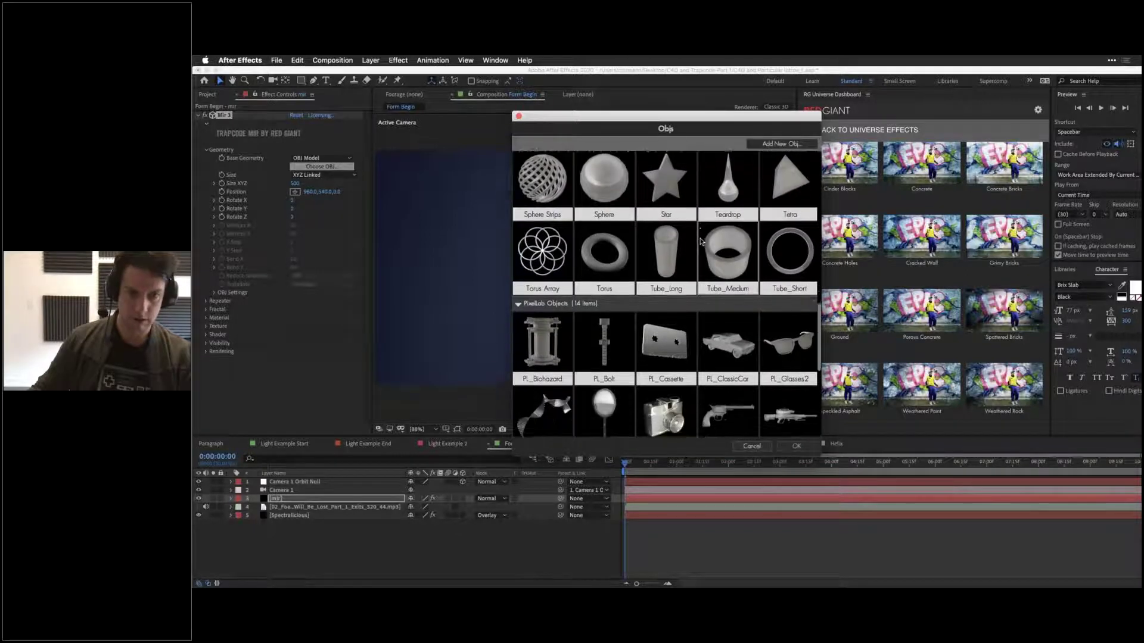
pyautogui.scroll(4, 700, 242)
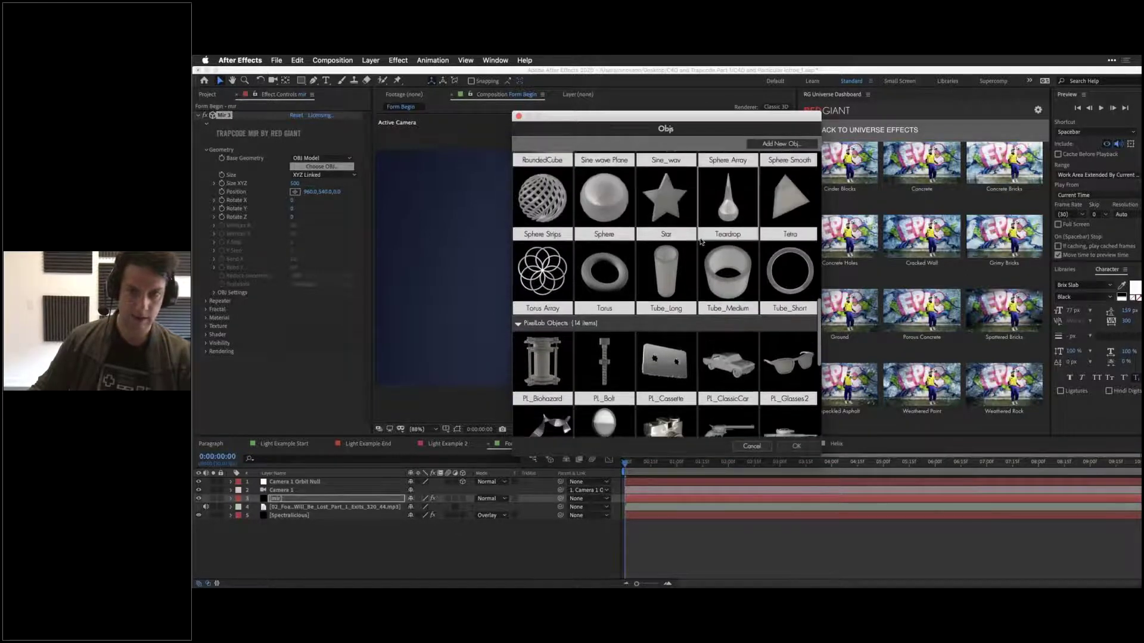
pyautogui.scroll(-6, 549, 197)
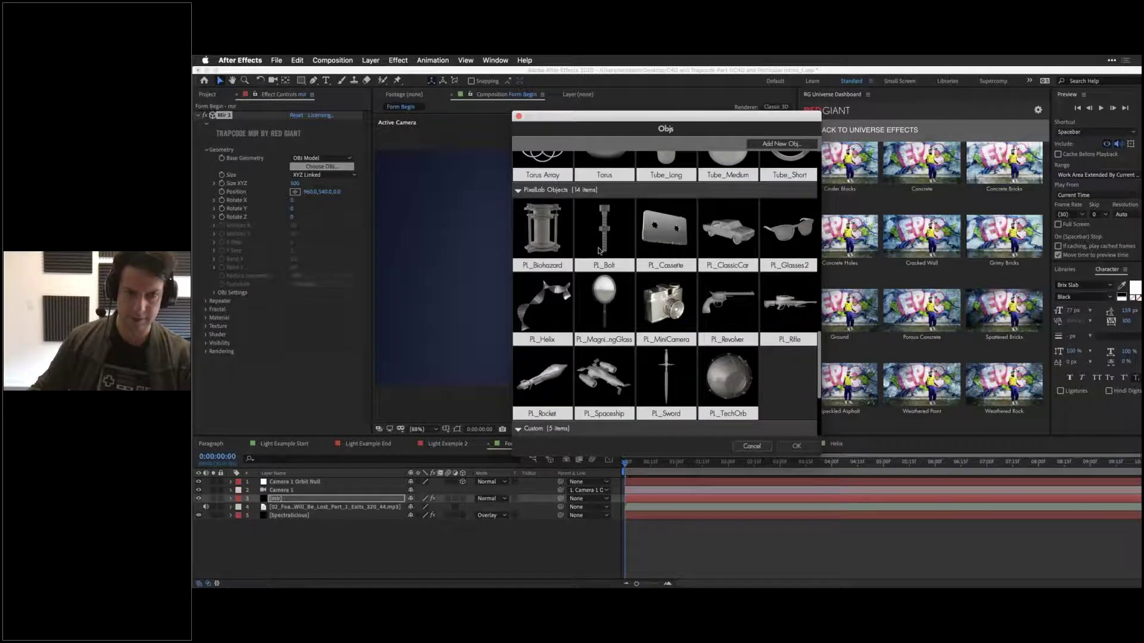
pyautogui.scroll(-1, 704, 255)
pyautogui.scroll(-2, 703, 255)
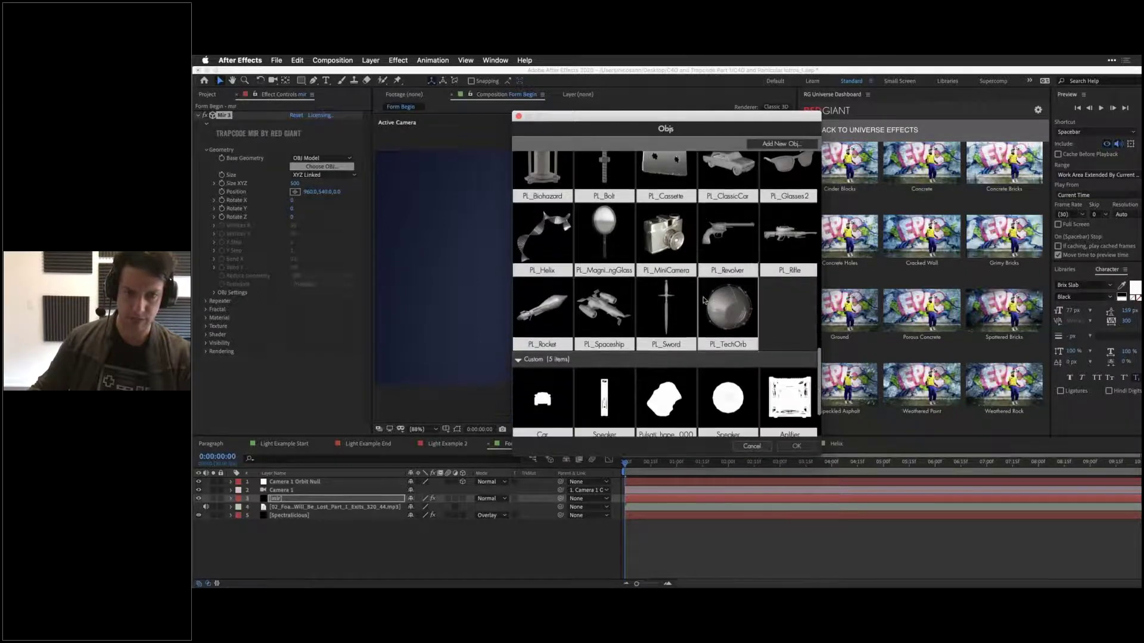
pyautogui.scroll(-3, 691, 295)
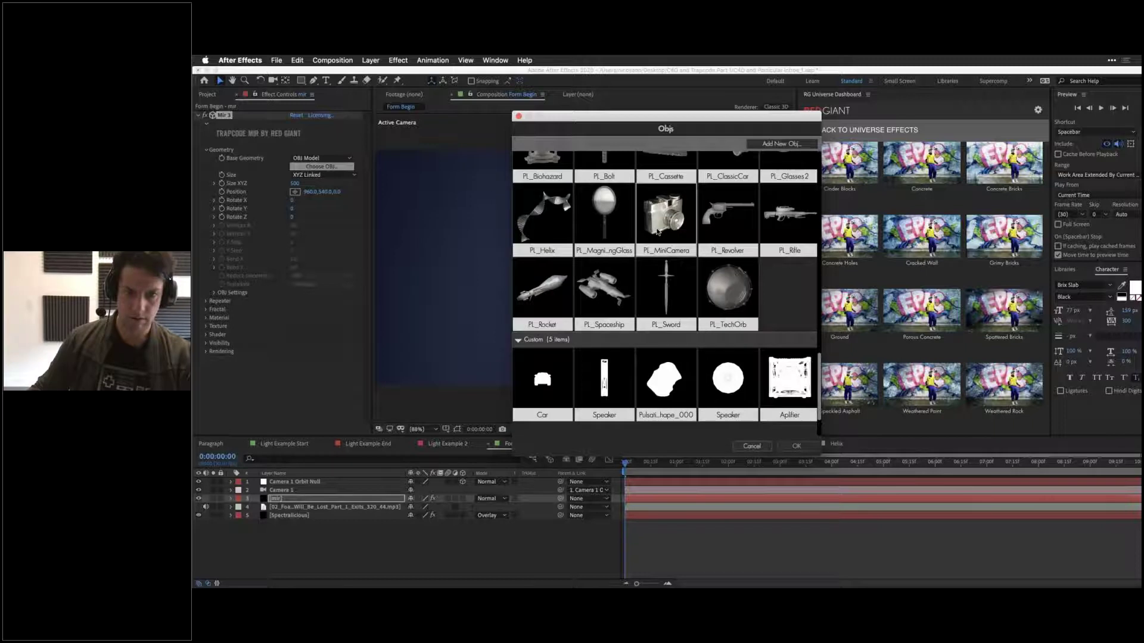
pyautogui.scroll(-2, 658, 231)
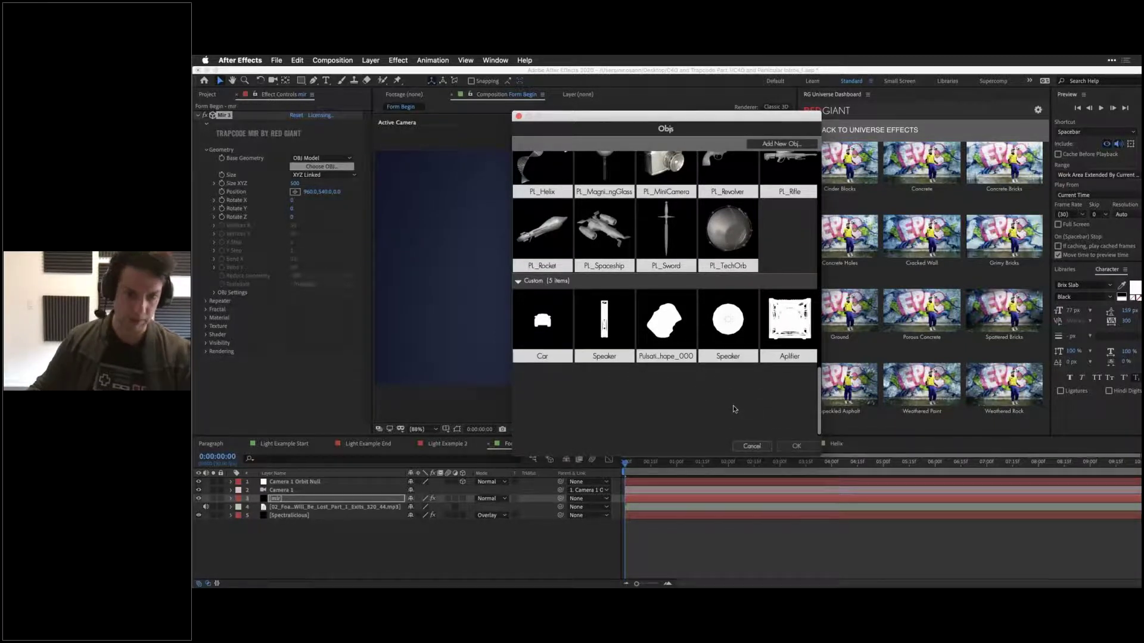
# Step: Add Aplifier.obj from the C4D Examples folder to the Custom models and select it
pyautogui.click(780, 145)
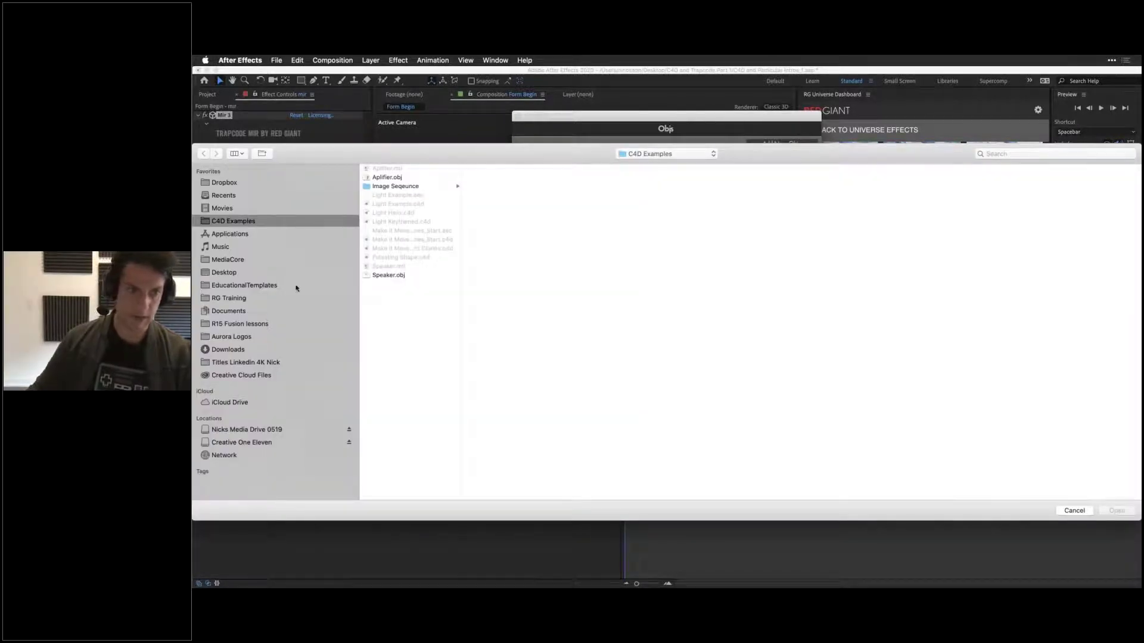
pyautogui.click(380, 178)
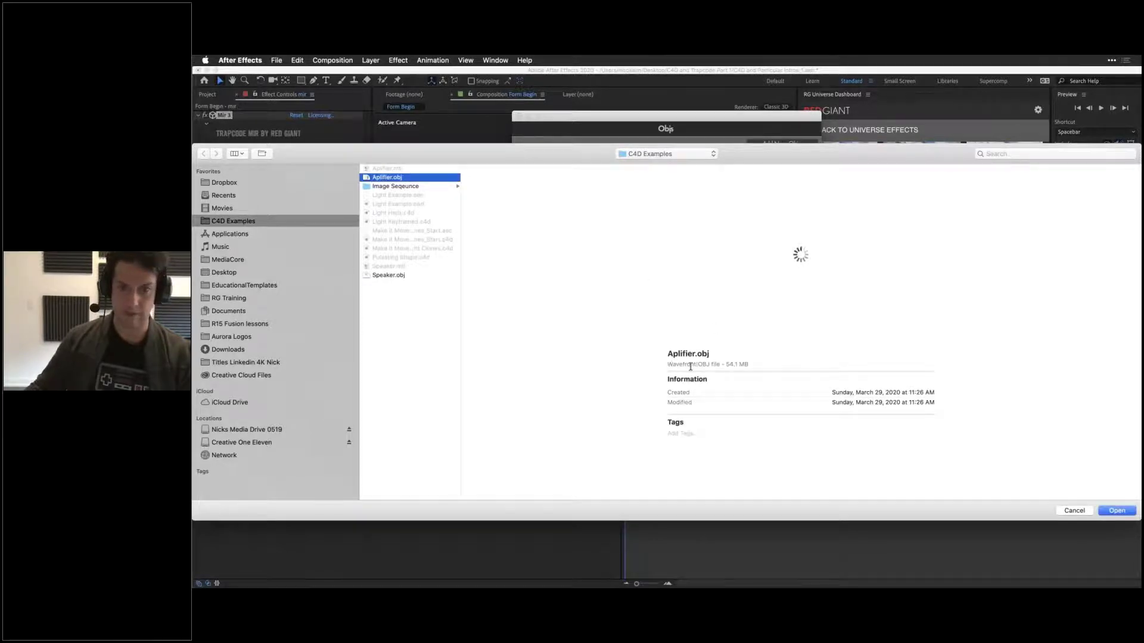
pyautogui.click(1117, 511)
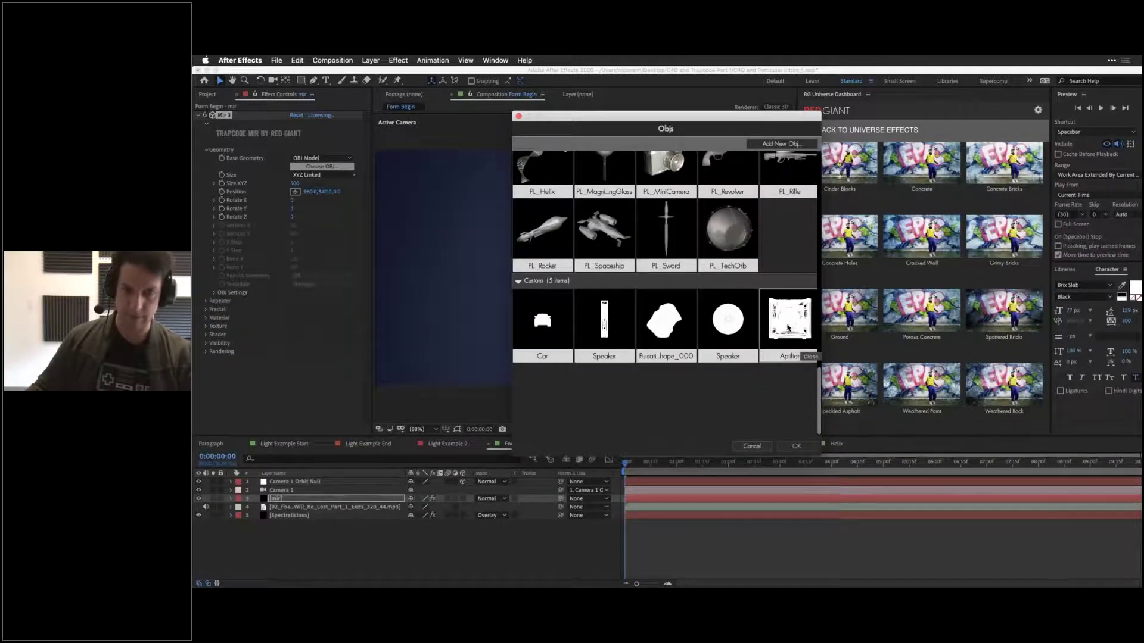
pyautogui.click(789, 331)
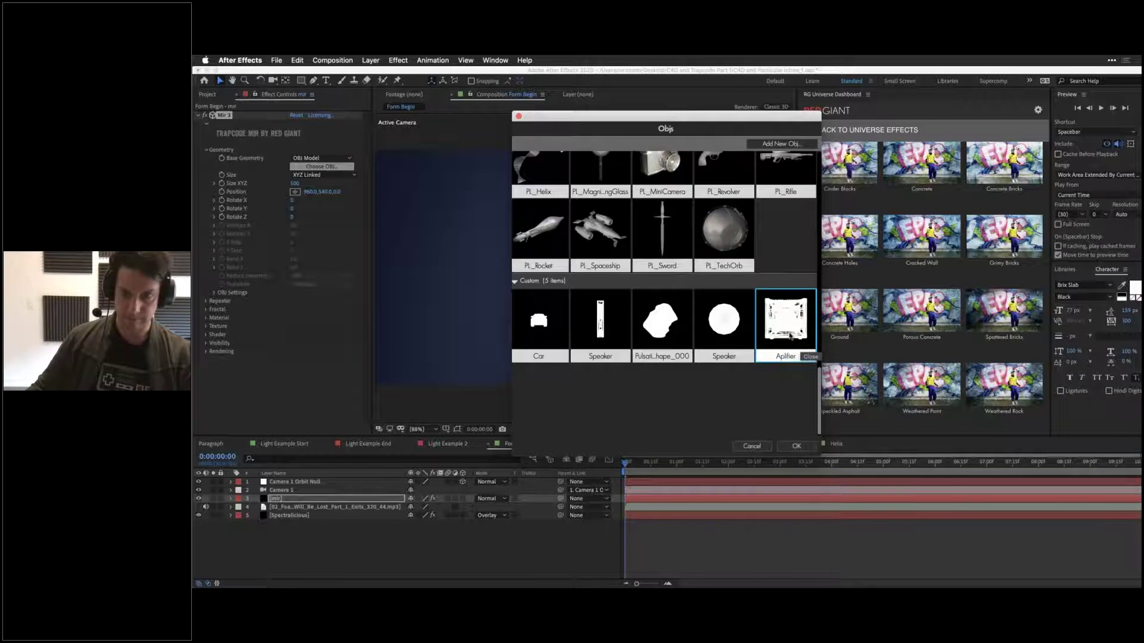
# Step: Confirm the Aplifier model with OK and scrub the timeline to check the white amplifier
pyautogui.click(796, 447)
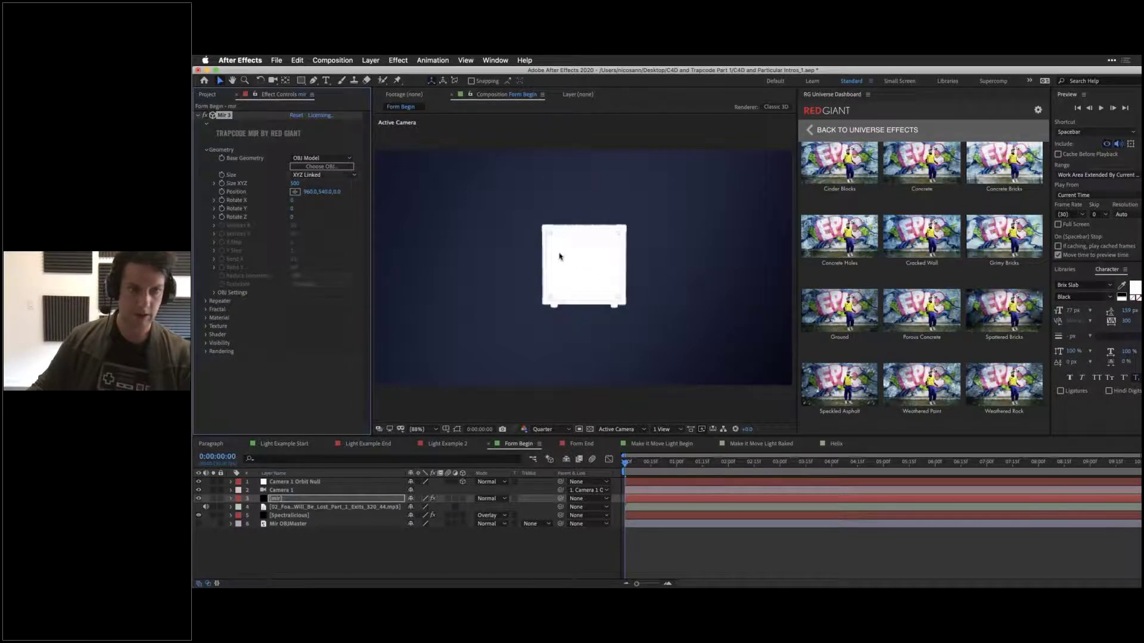
pyautogui.click(747, 464)
pyautogui.moveTo(893, 469)
pyautogui.mouseDown()
pyautogui.moveTo(1139, 478)
pyautogui.moveTo(888, 471)
pyautogui.mouseUp()
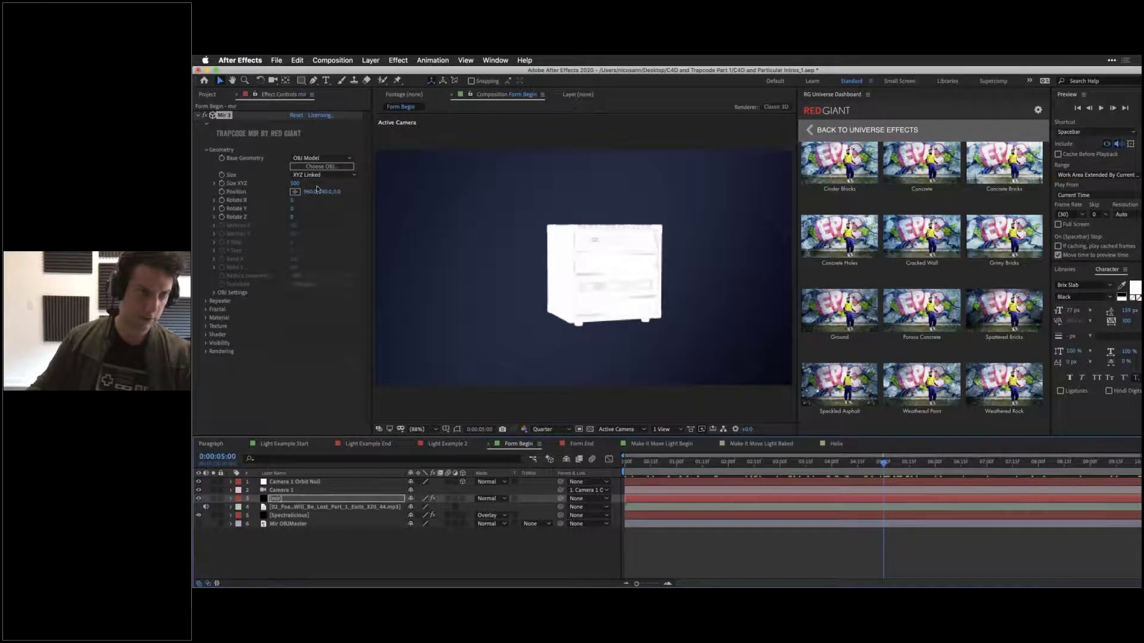
# Step: Set Mir's Position Z to 300 and preview the playback
pyautogui.click(337, 192)
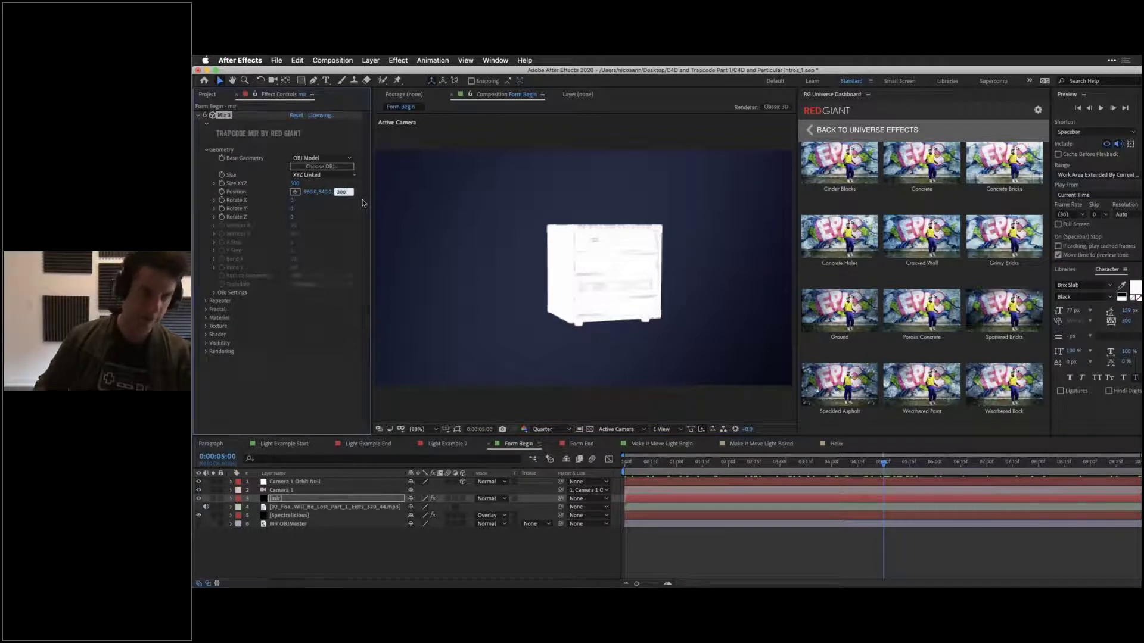
pyautogui.write('300')
pyautogui.press('Return')
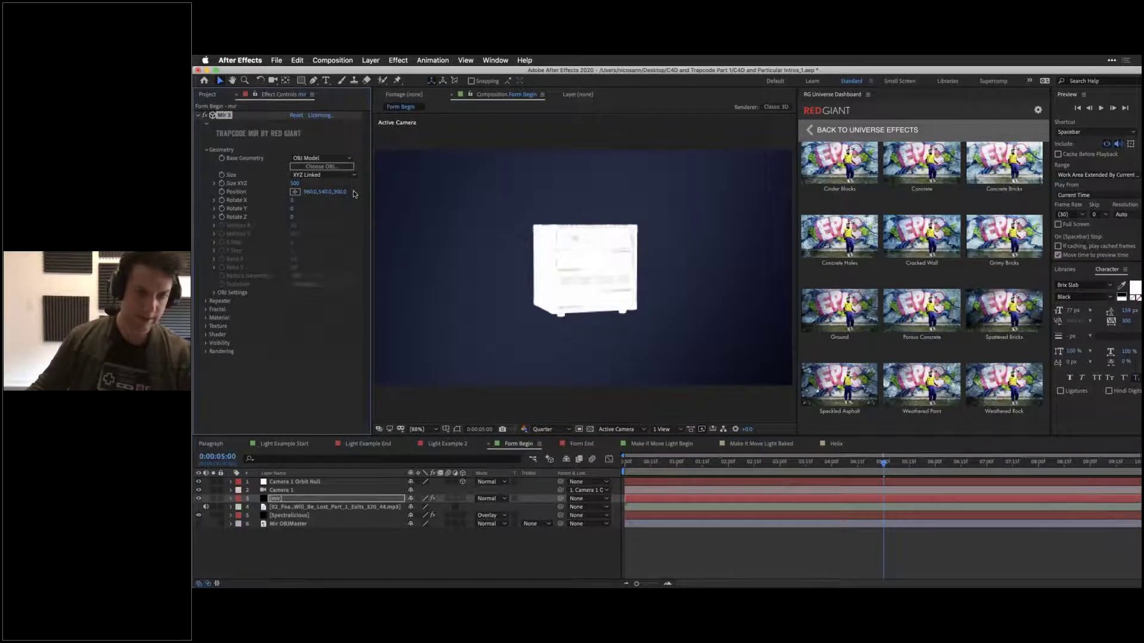
pyautogui.click(641, 464)
pyautogui.press('space')
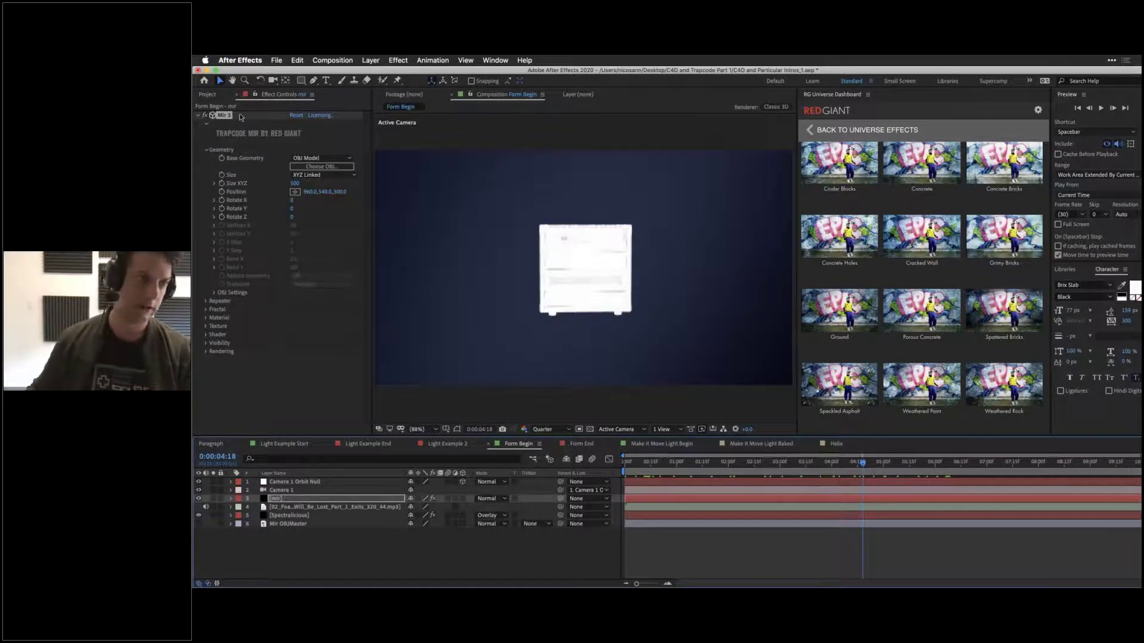
# Step: Enlarge the model to Size 700 and check it along the timeline
pyautogui.click(297, 185)
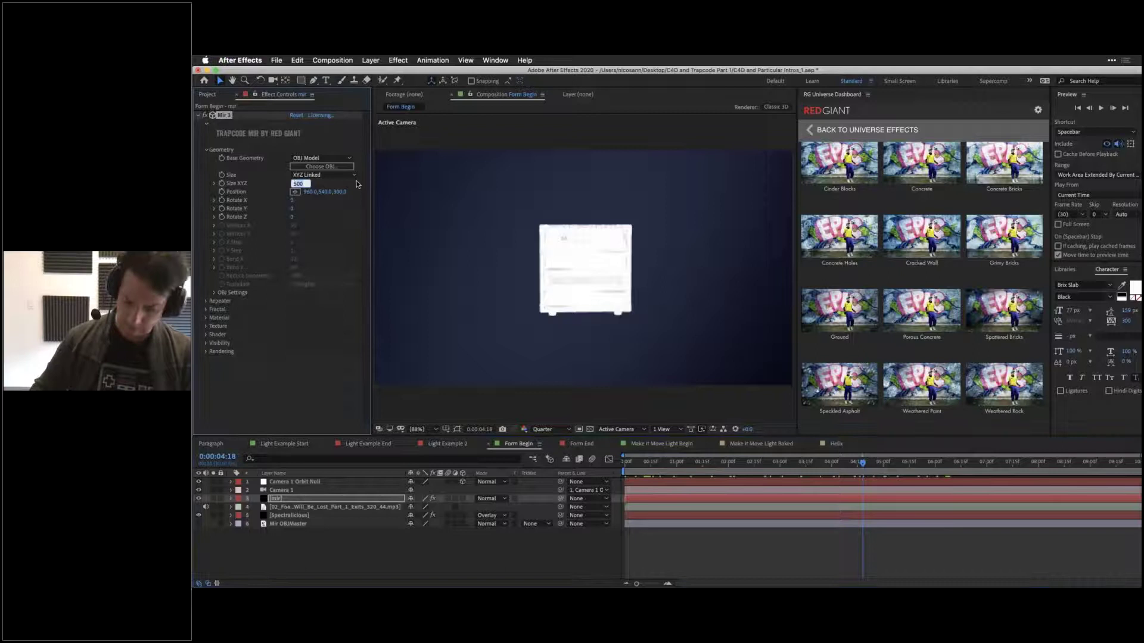
pyautogui.write('700')
pyautogui.press('Return')
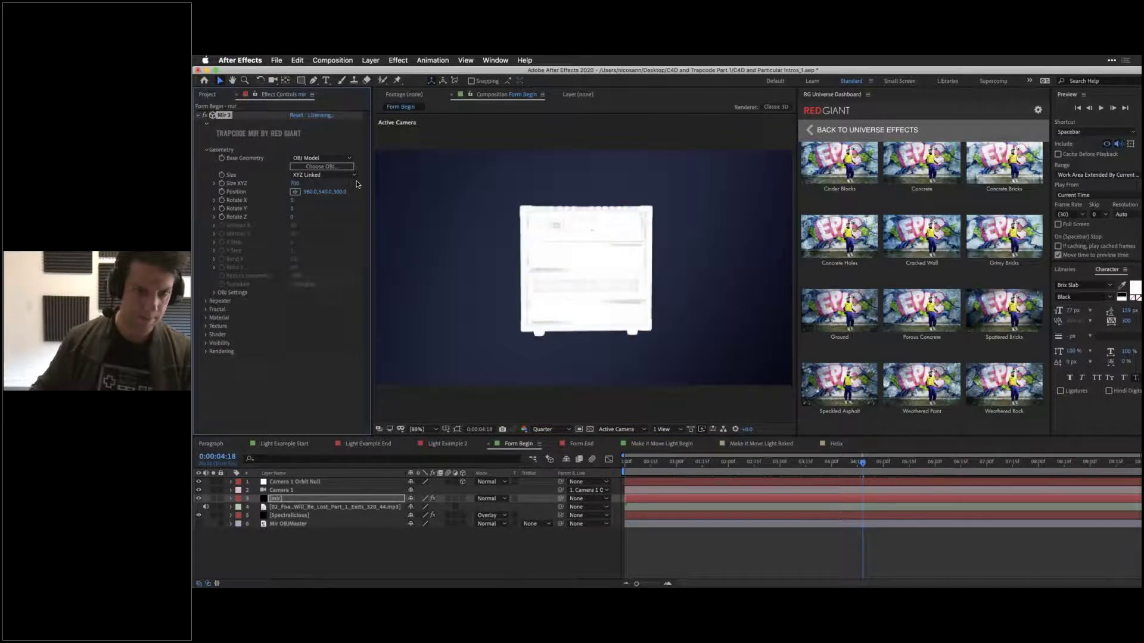
pyautogui.moveTo(673, 463); pyautogui.dragTo(876, 462)
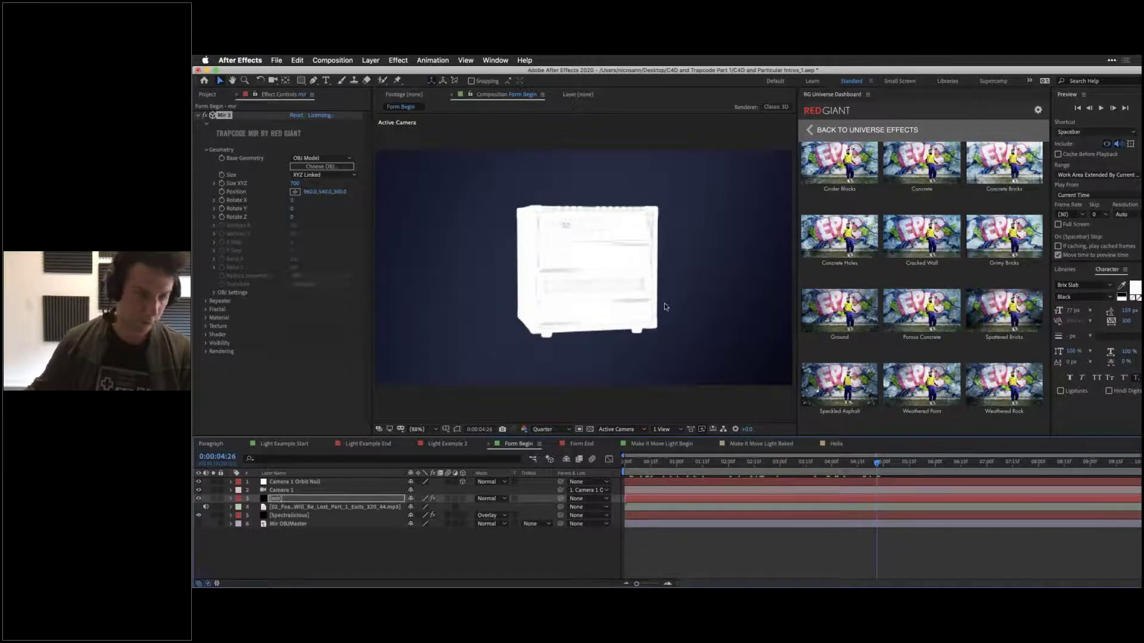
pyautogui.click(206, 151)
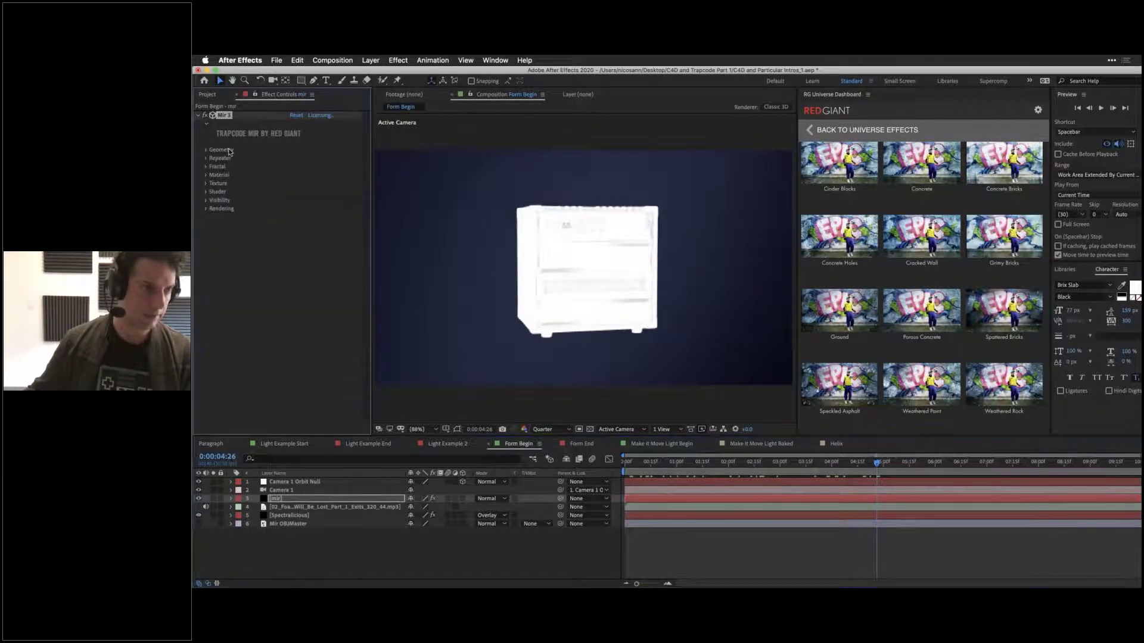
pyautogui.click(206, 175)
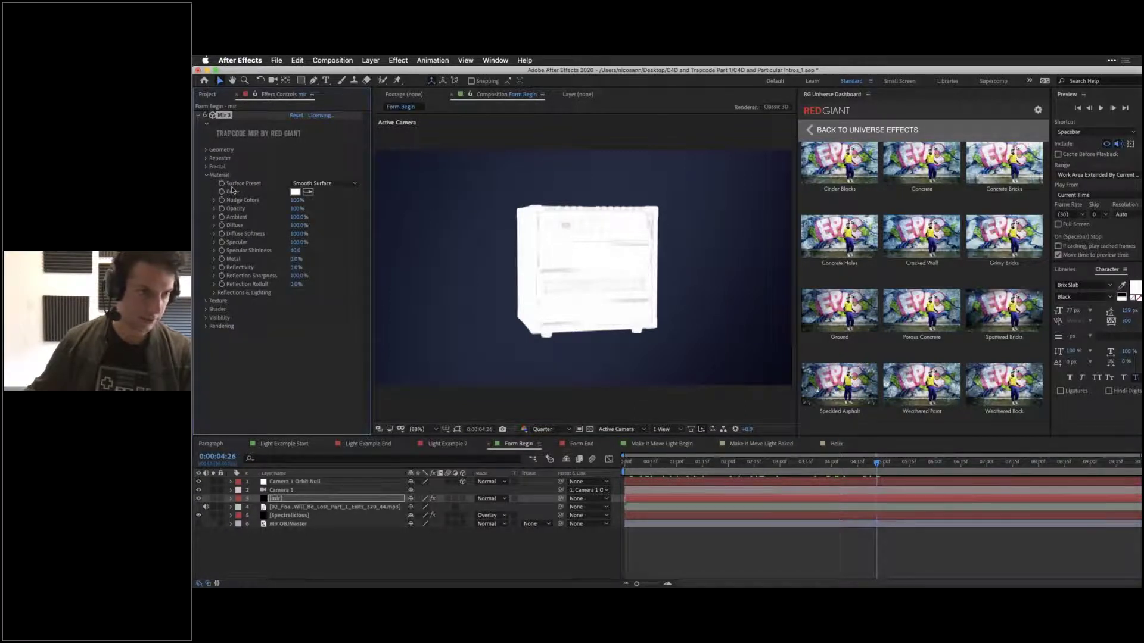
# Step: Try the Gold, Wireframe and Lit Wireframe surface presets on the Mir model
pyautogui.click(318, 184)
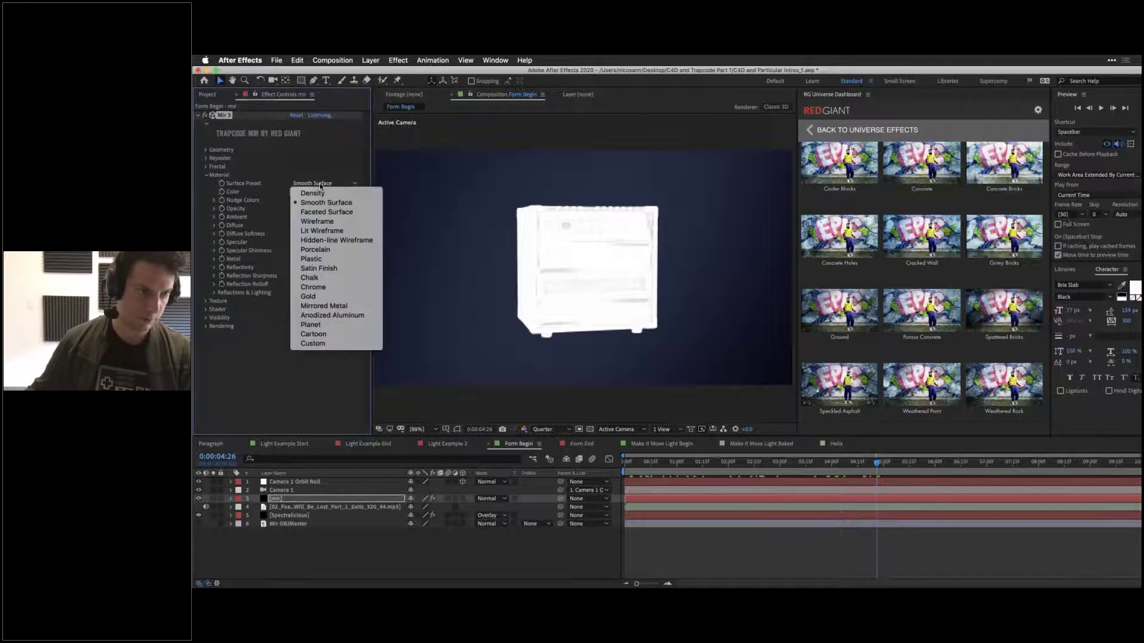
pyautogui.click(343, 299)
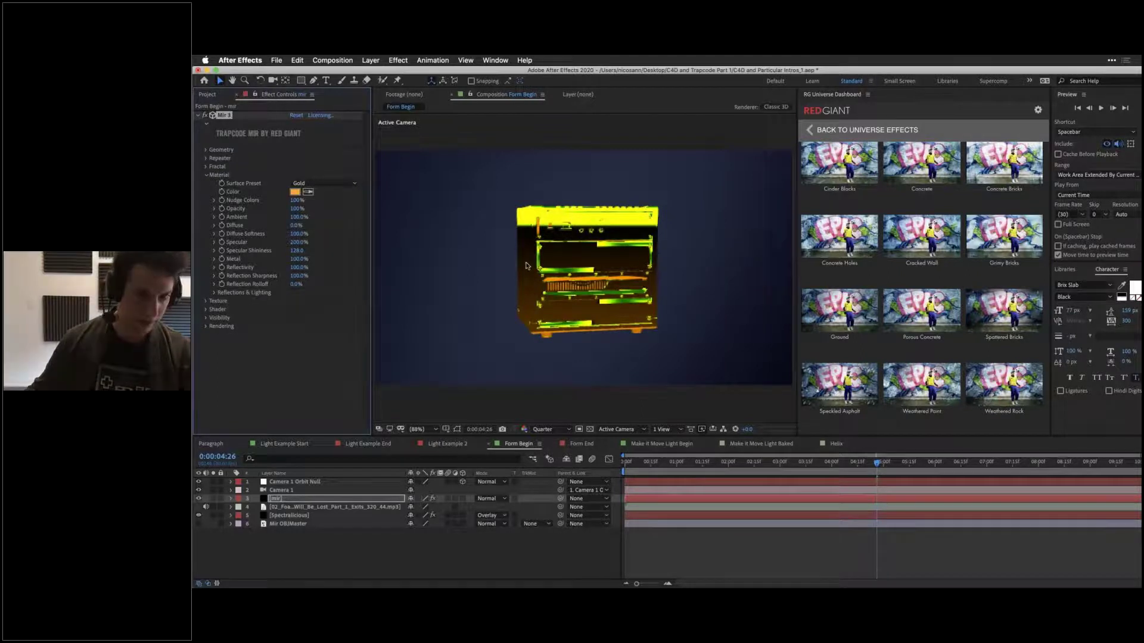
pyautogui.click(334, 183)
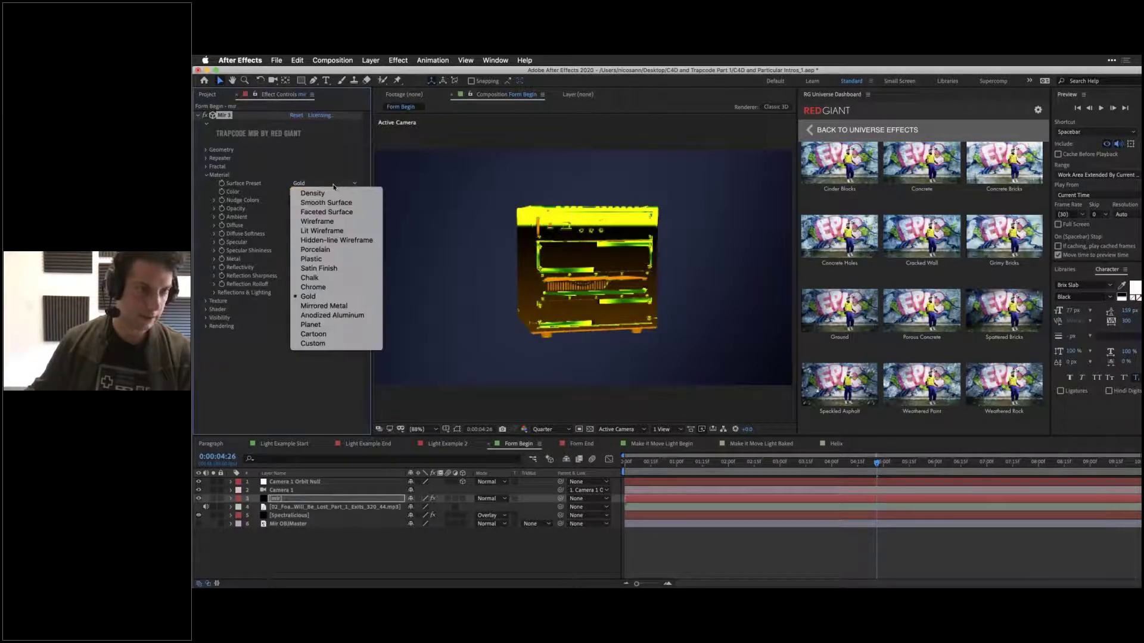
pyautogui.click(339, 221)
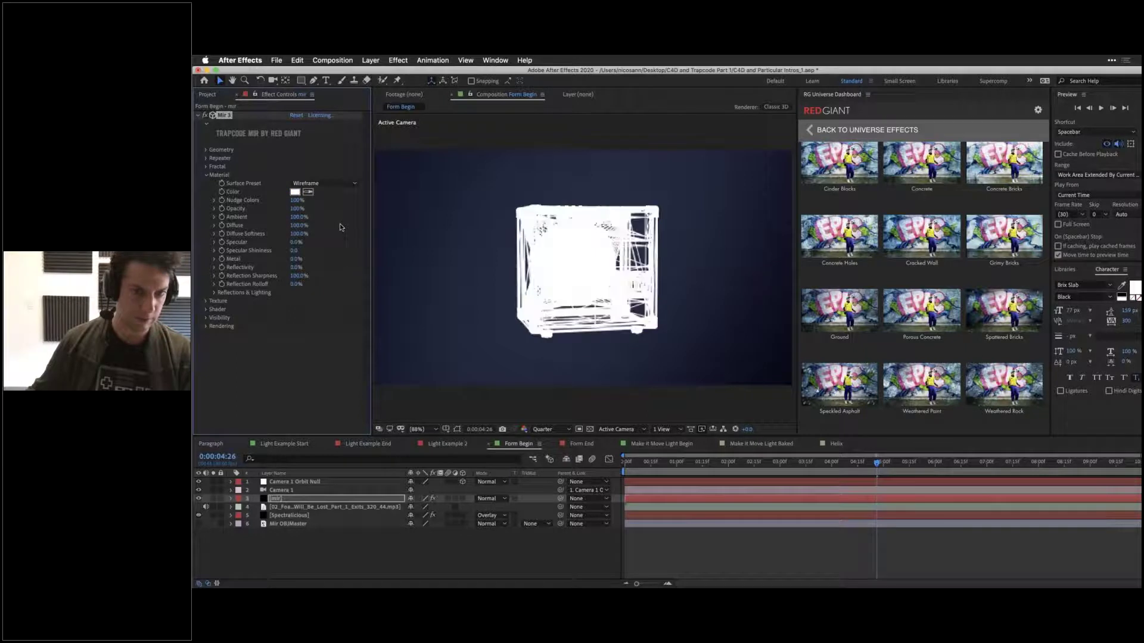
pyautogui.click(326, 186)
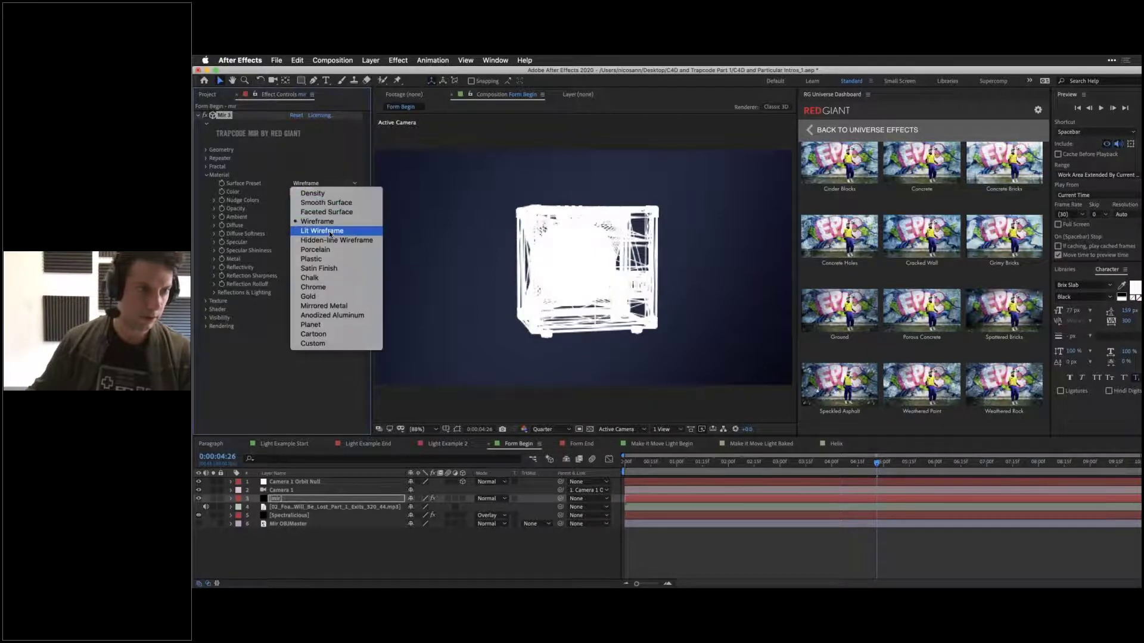
pyautogui.click(330, 232)
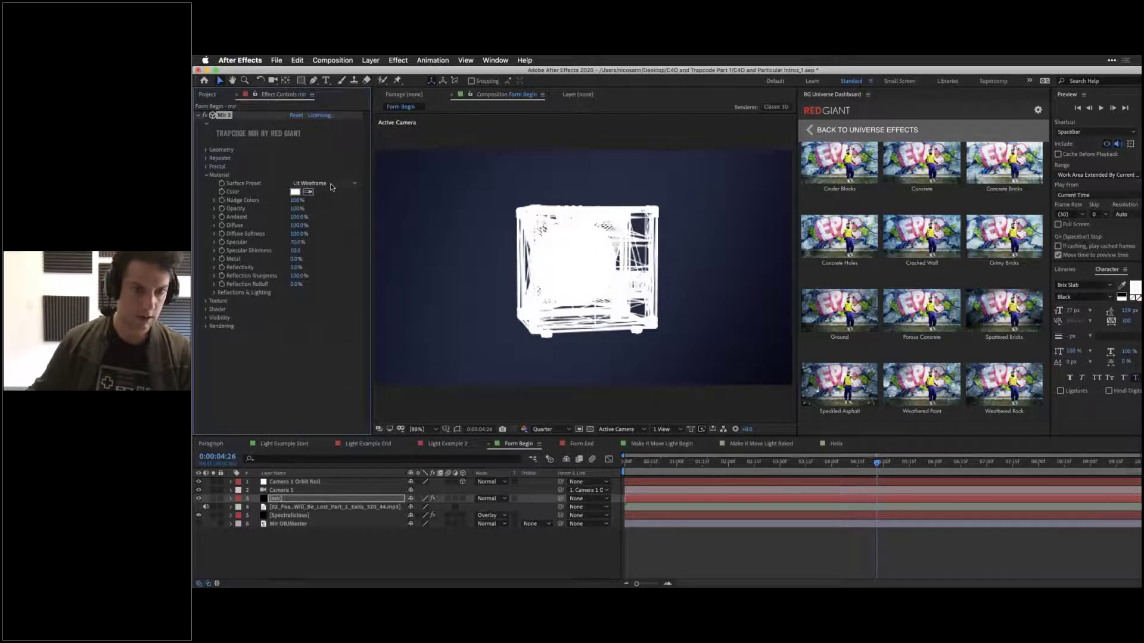
# Step: Settle on plain Wireframe after testing Hidden-line Wireframe, and raise Reflectivity to about 67%
pyautogui.click(332, 186)
pyautogui.click(333, 240)
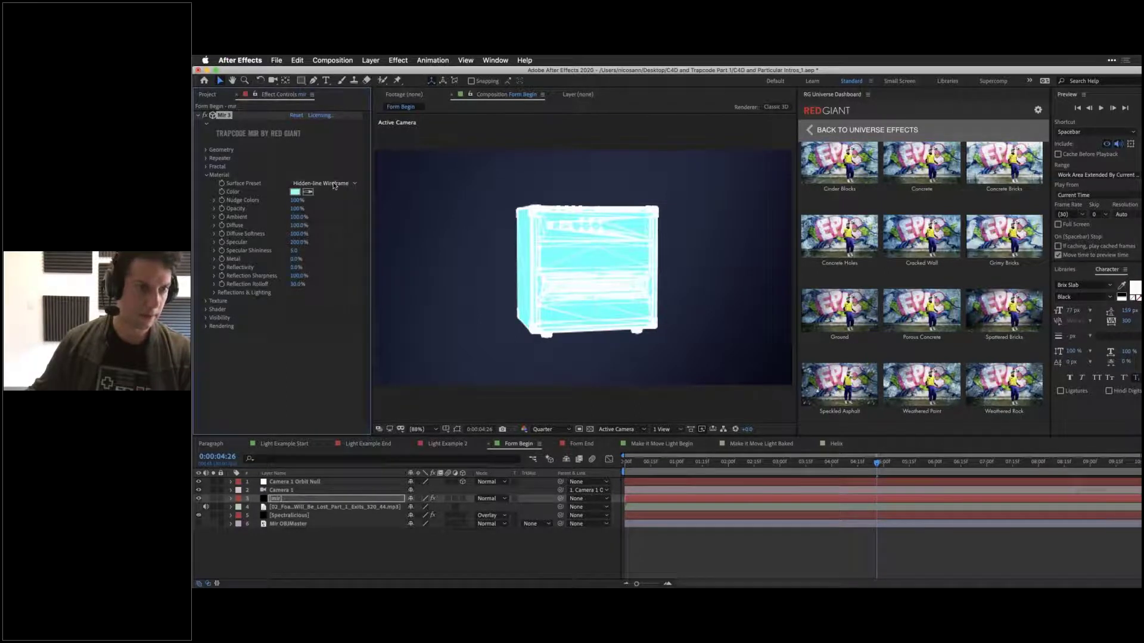
pyautogui.click(333, 186)
pyautogui.click(330, 224)
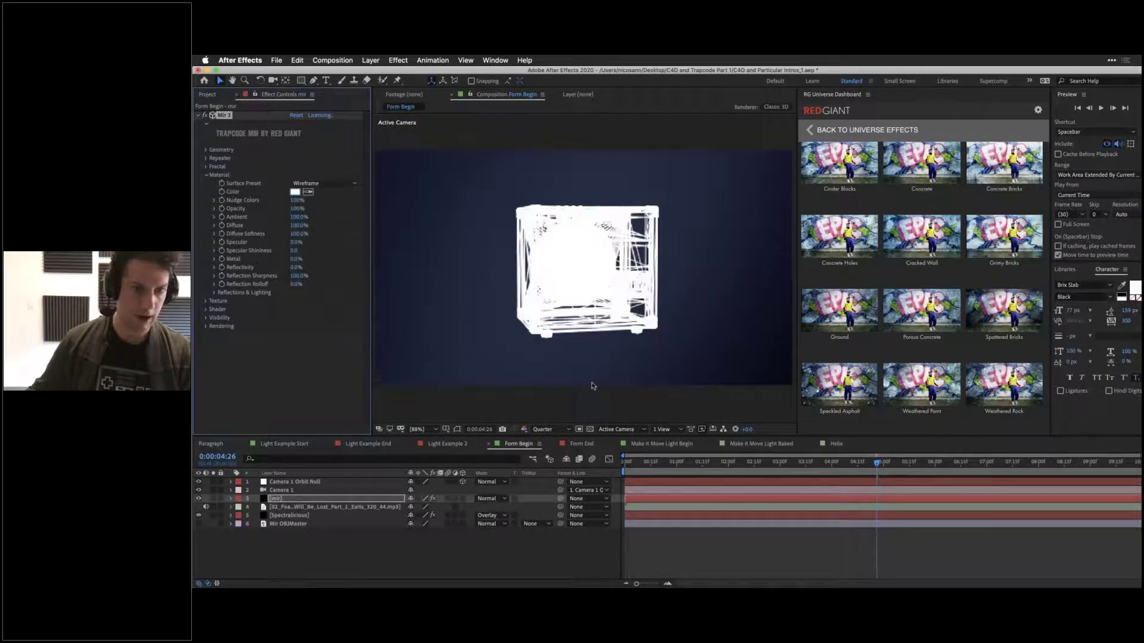
pyautogui.moveTo(632, 467); pyautogui.dragTo(1059, 477)
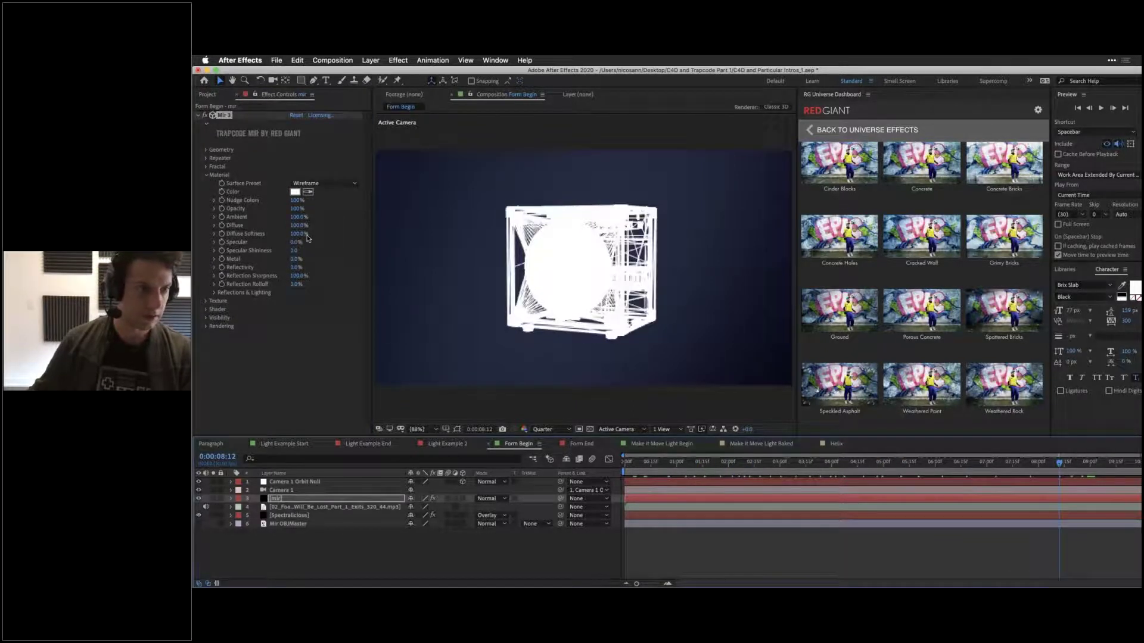
pyautogui.moveTo(292, 271); pyautogui.dragTo(327, 270)
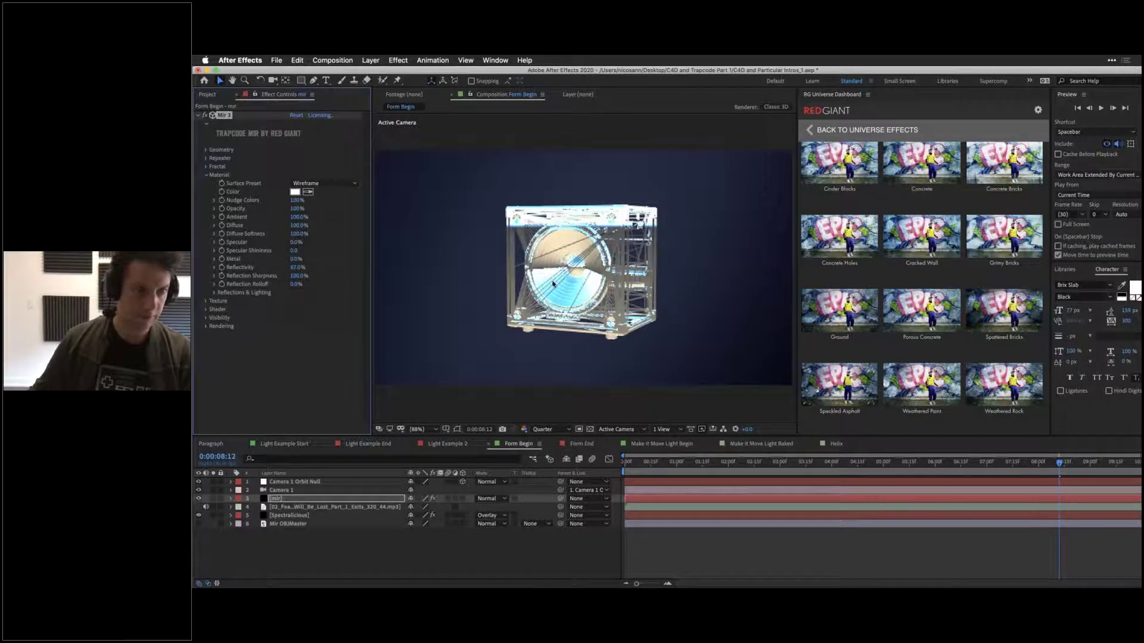
# Step: Try the Church Interior, Bus Garage and Desert Horizon environment maps, then settle on Sunset Field
pyautogui.click(214, 292)
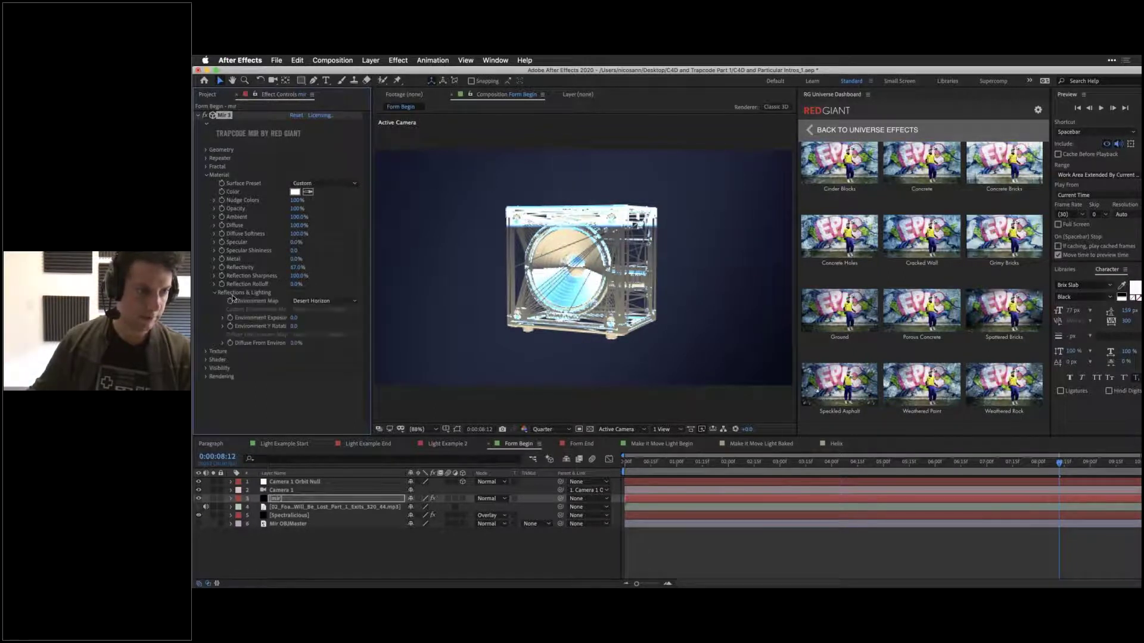
pyautogui.click(322, 302)
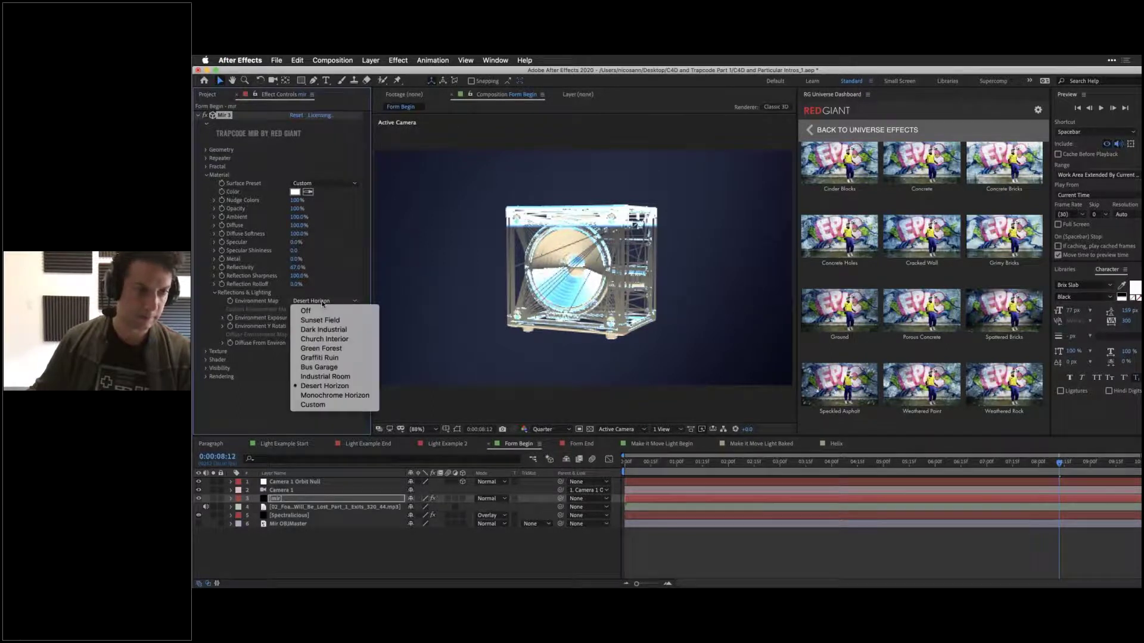
pyautogui.click(328, 337)
pyautogui.click(318, 302)
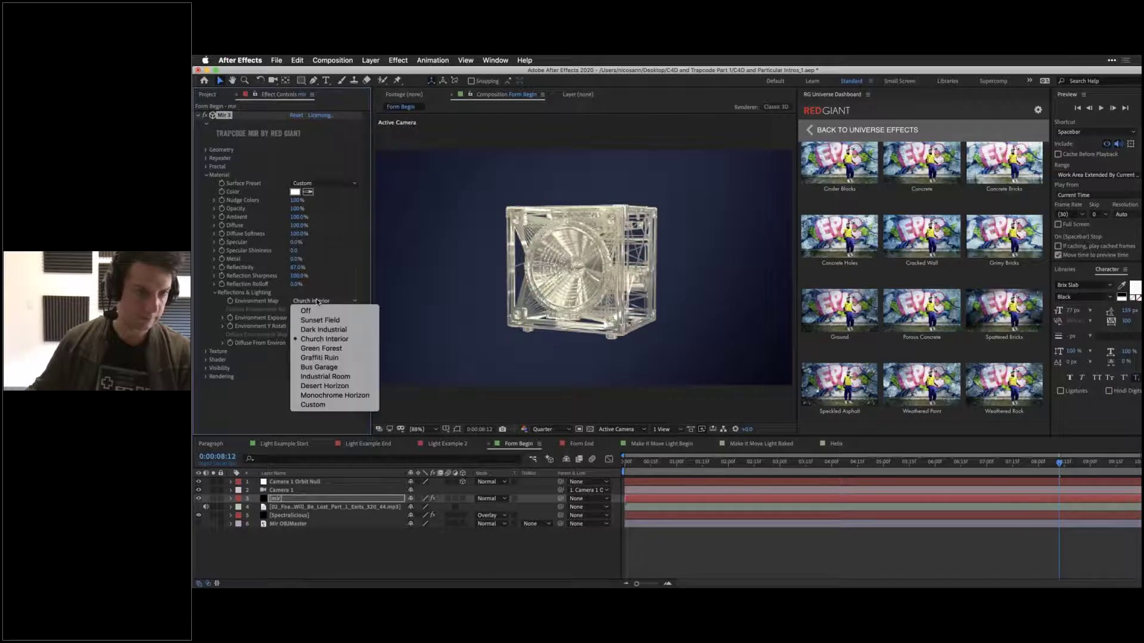
pyautogui.click(331, 365)
pyautogui.click(323, 302)
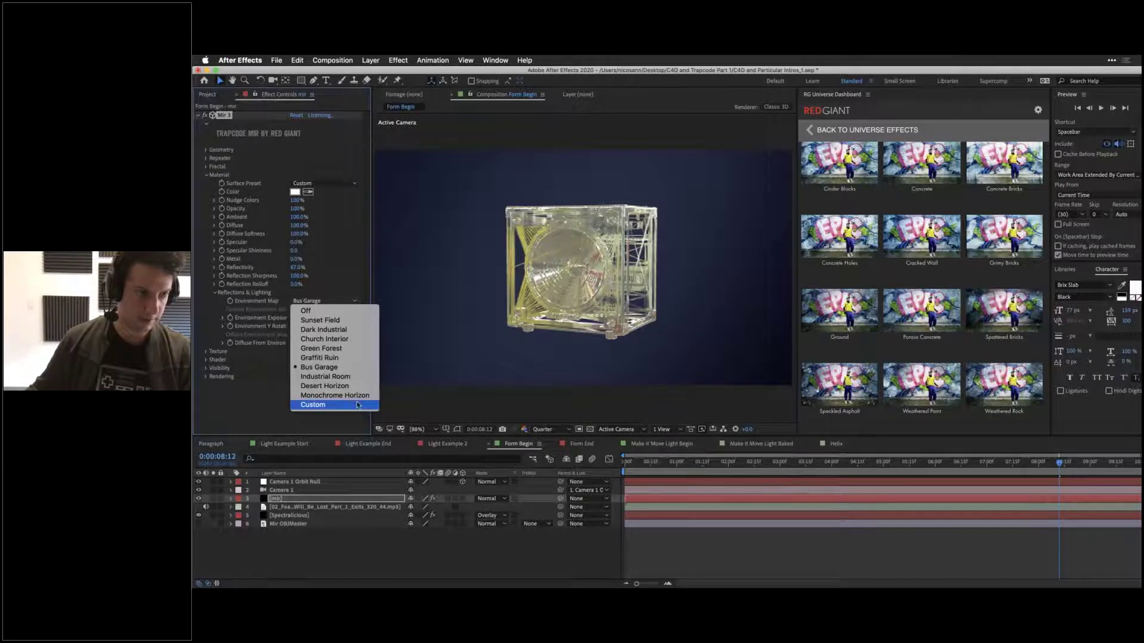
pyautogui.click(350, 355)
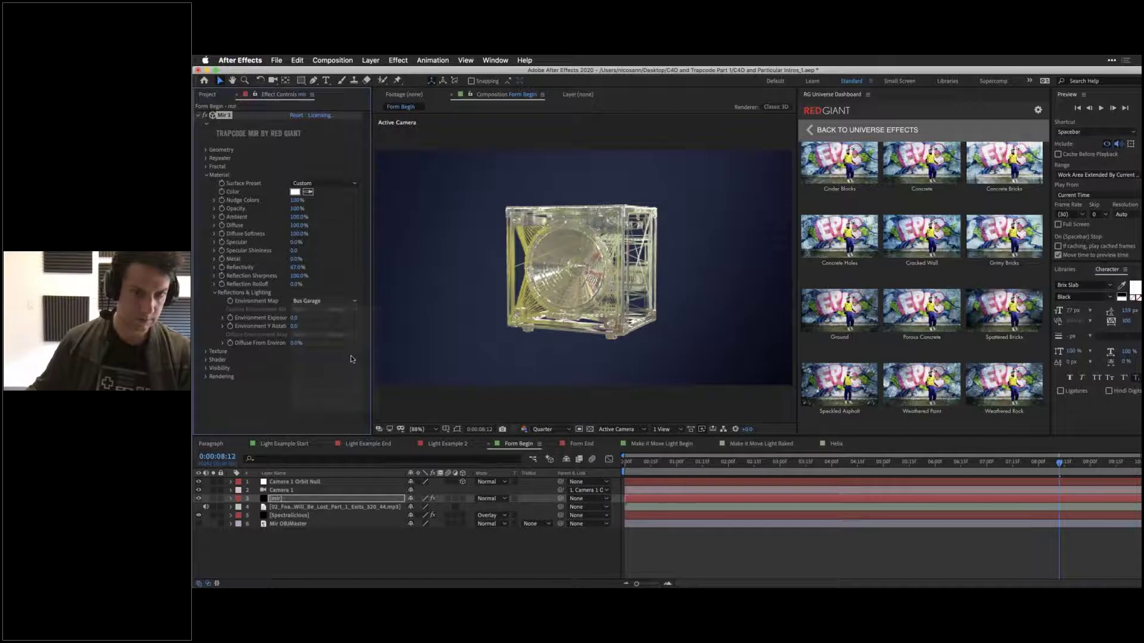
pyautogui.click(321, 300)
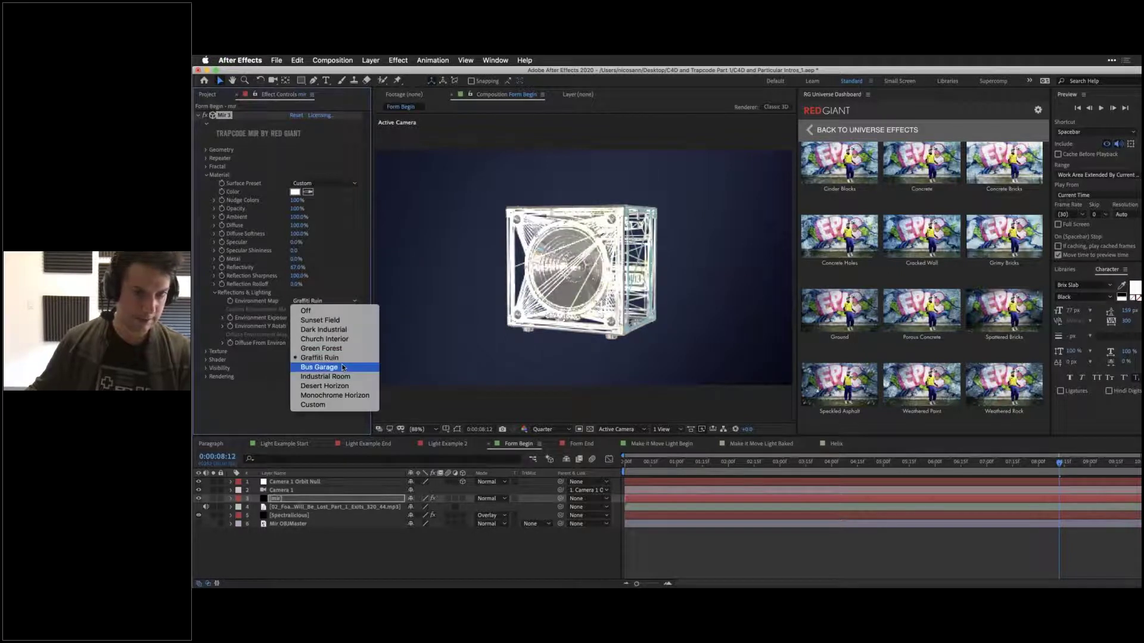
pyautogui.click(343, 367)
pyautogui.click(321, 301)
pyautogui.click(344, 386)
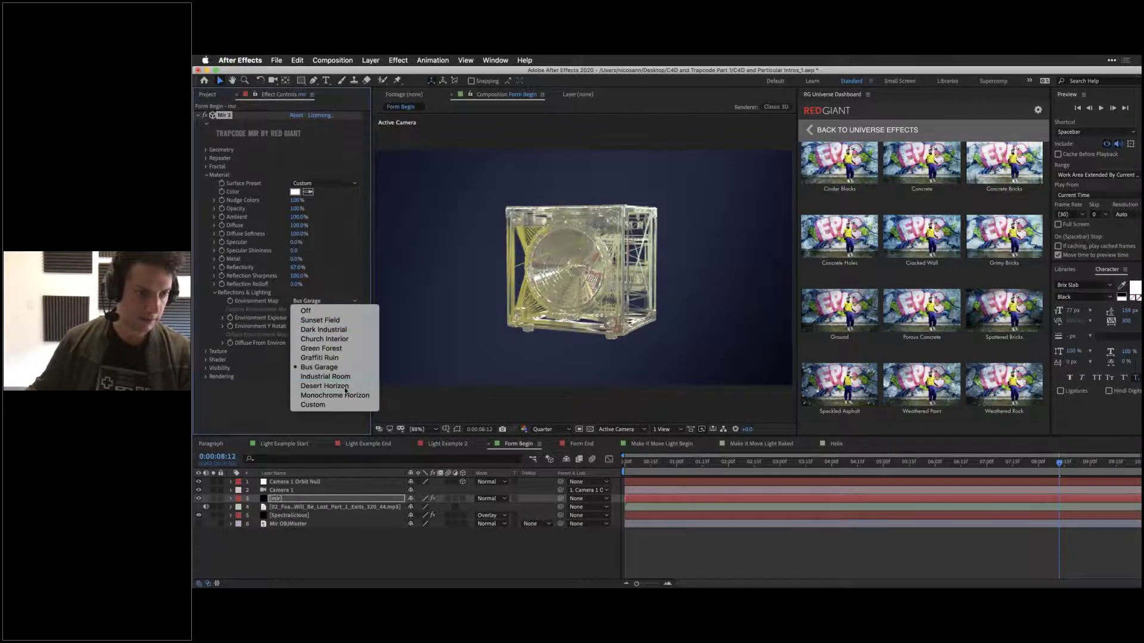
pyautogui.click(331, 304)
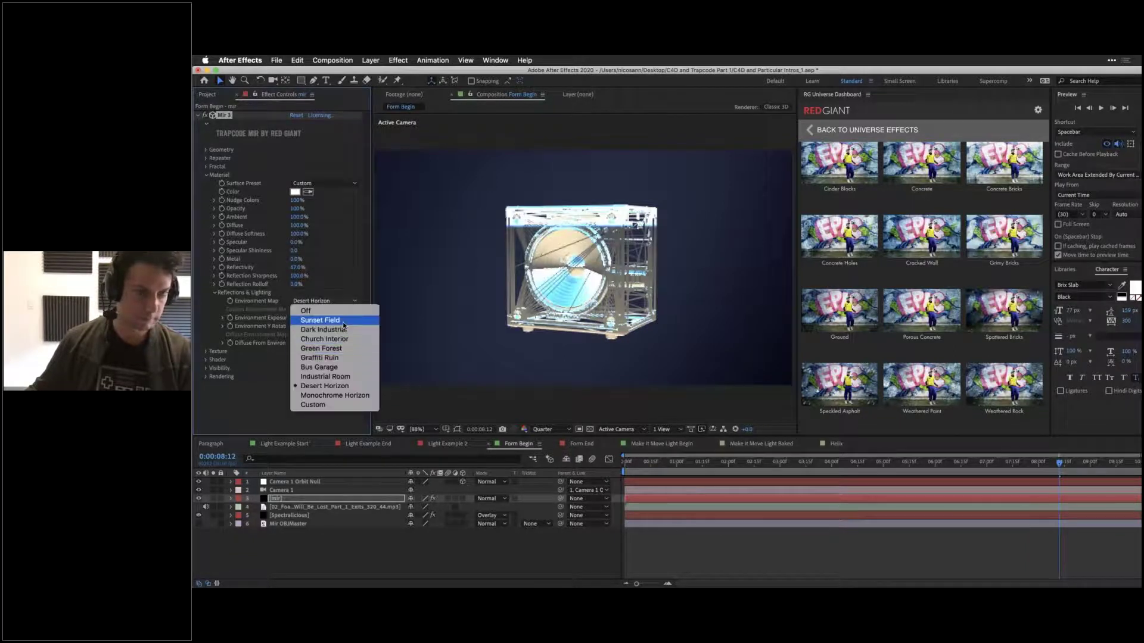
pyautogui.click(344, 326)
# Step: Fine-tune the model's Reflectivity to about 66% and Opacity to 97%
pyautogui.moveTo(294, 270); pyautogui.dragTo(333, 270)
pyautogui.moveTo(293, 209)
pyautogui.mouseDown()
pyautogui.moveTo(274, 208)
pyautogui.moveTo(295, 208)
pyautogui.mouseUp()
pyautogui.moveTo(638, 461); pyautogui.dragTo(672, 461)
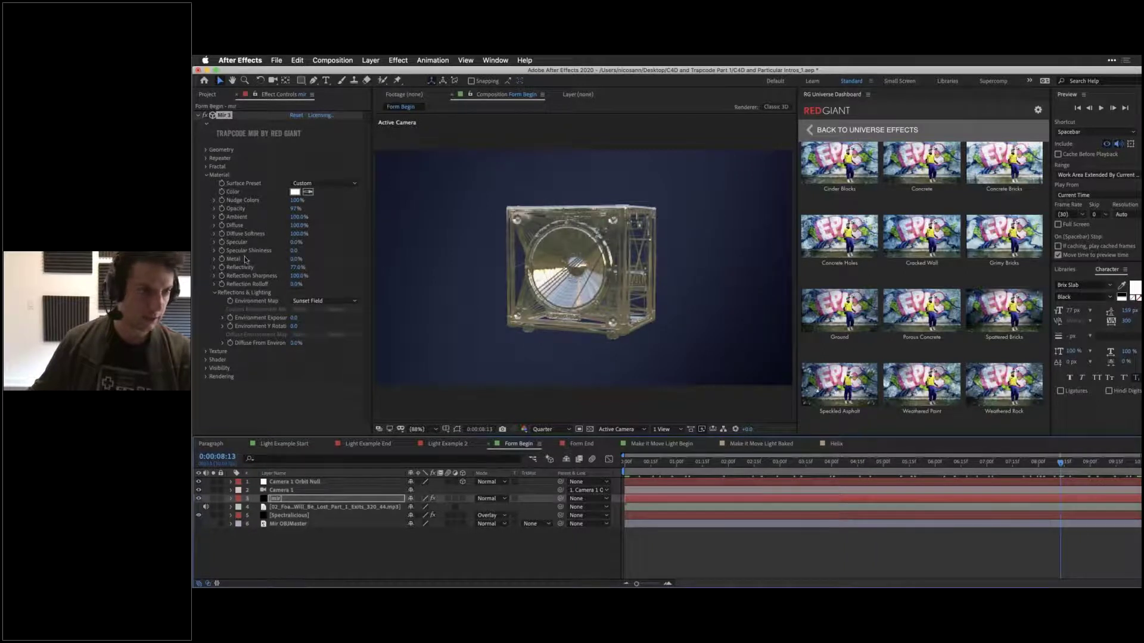
pyautogui.moveTo(296, 267); pyautogui.dragTo(266, 267)
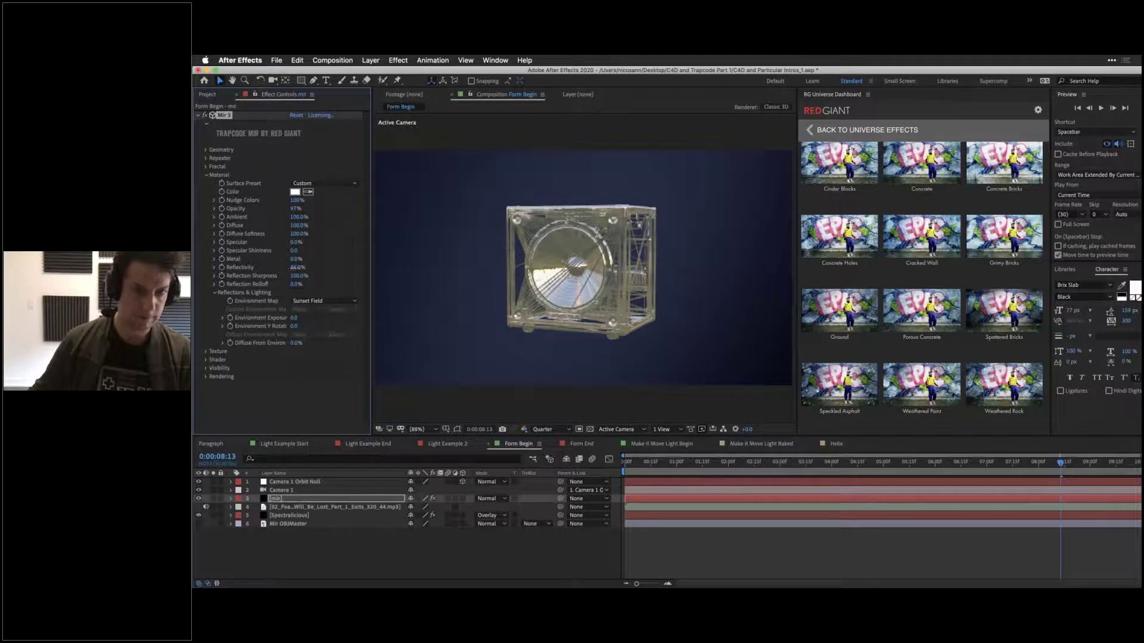
# Step: Create a new solid named Form and move it below Camera 1
pyautogui.click(206, 175)
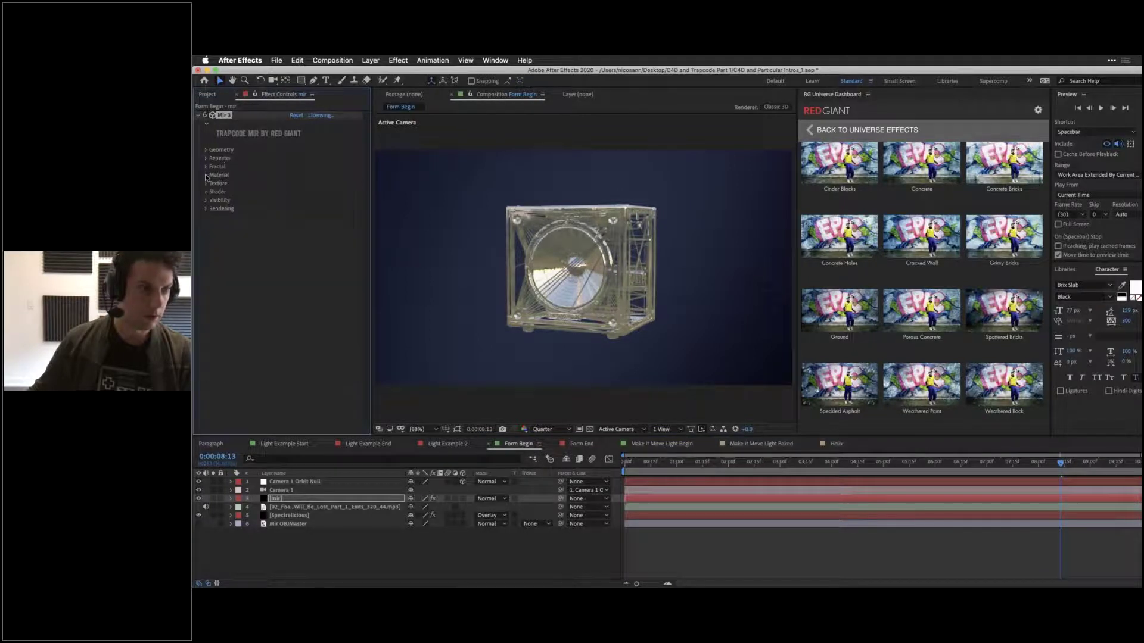
pyautogui.click(287, 501)
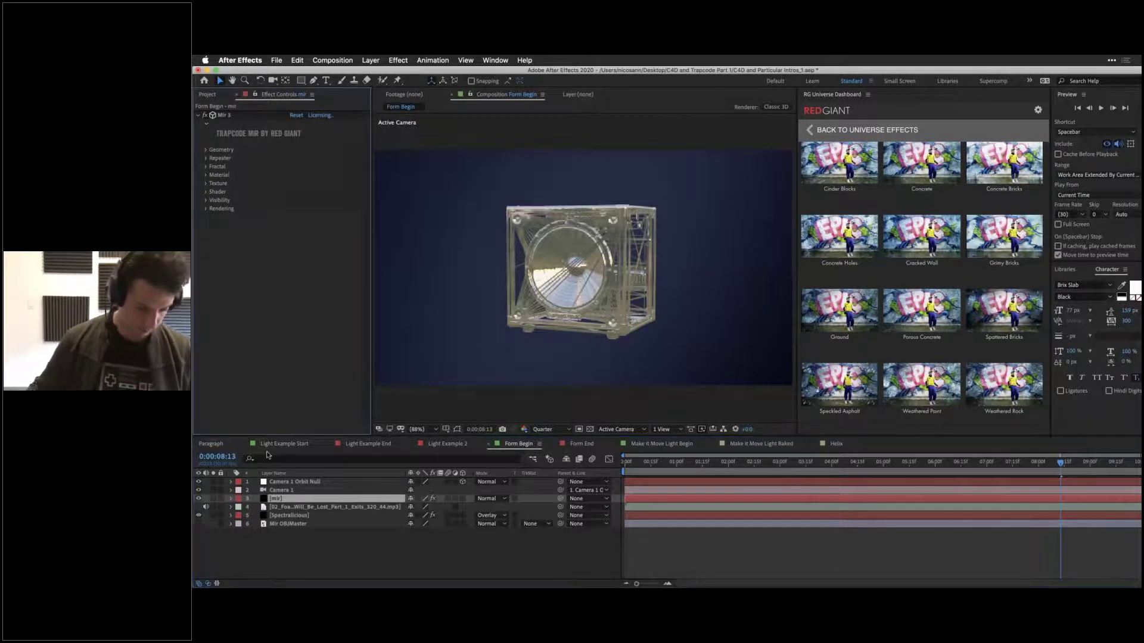
pyautogui.click(316, 564)
pyautogui.press('super+y')
pyautogui.write('Form')
pyautogui.press('Return')
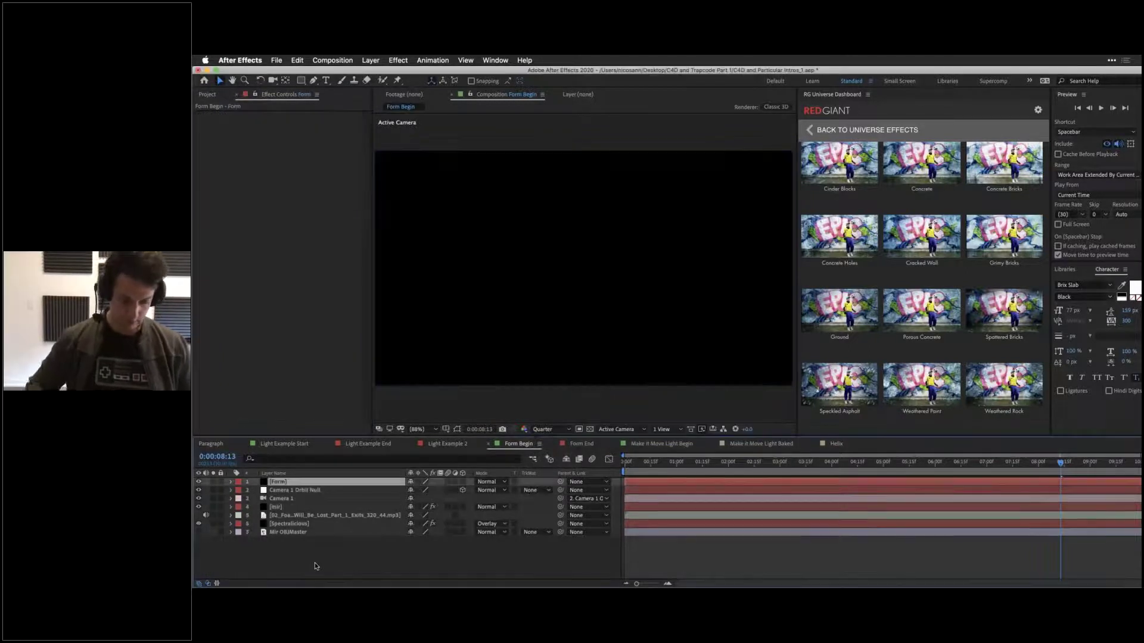
pyautogui.press('super+bracketleft')
pyautogui.press('super+bracketleft')
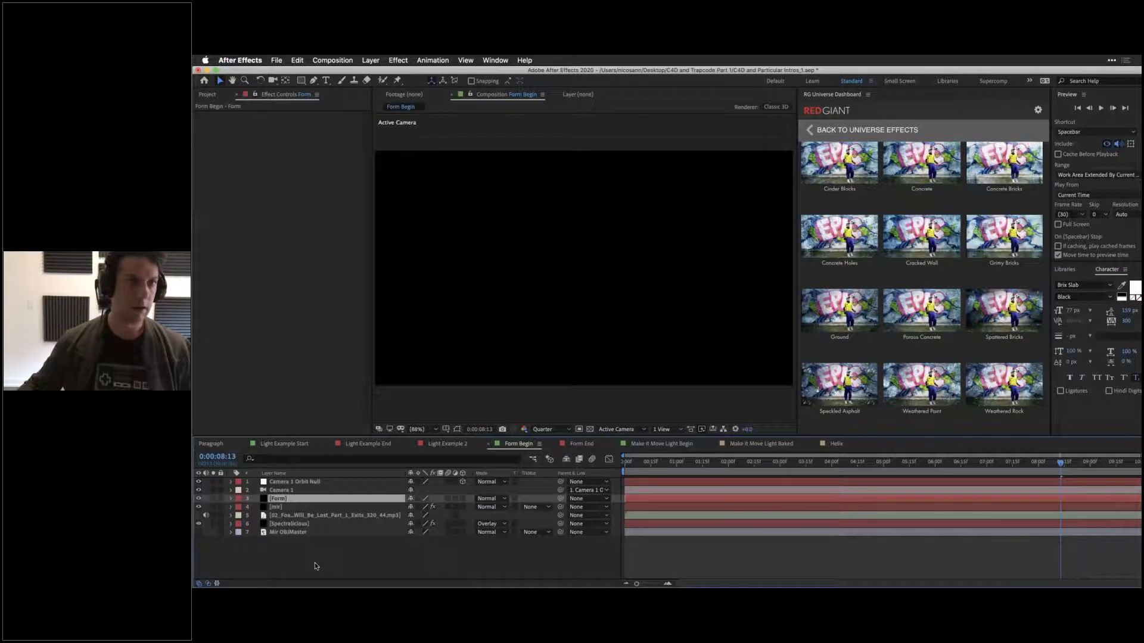
# Step: Apply Effect > RG Trapcode > Form to the Form solid
pyautogui.click(397, 61)
pyautogui.click(398, 60)
pyautogui.click(398, 60)
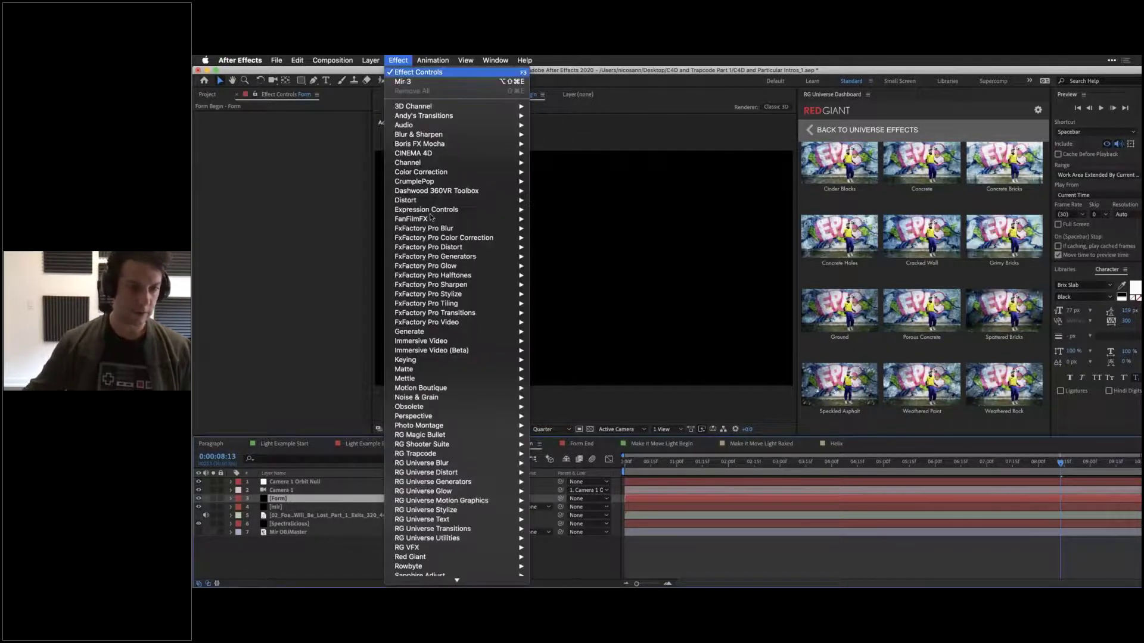
pyautogui.moveTo(489, 485)
pyautogui.scroll(-3, 458, 423)
pyautogui.moveTo(458, 423)
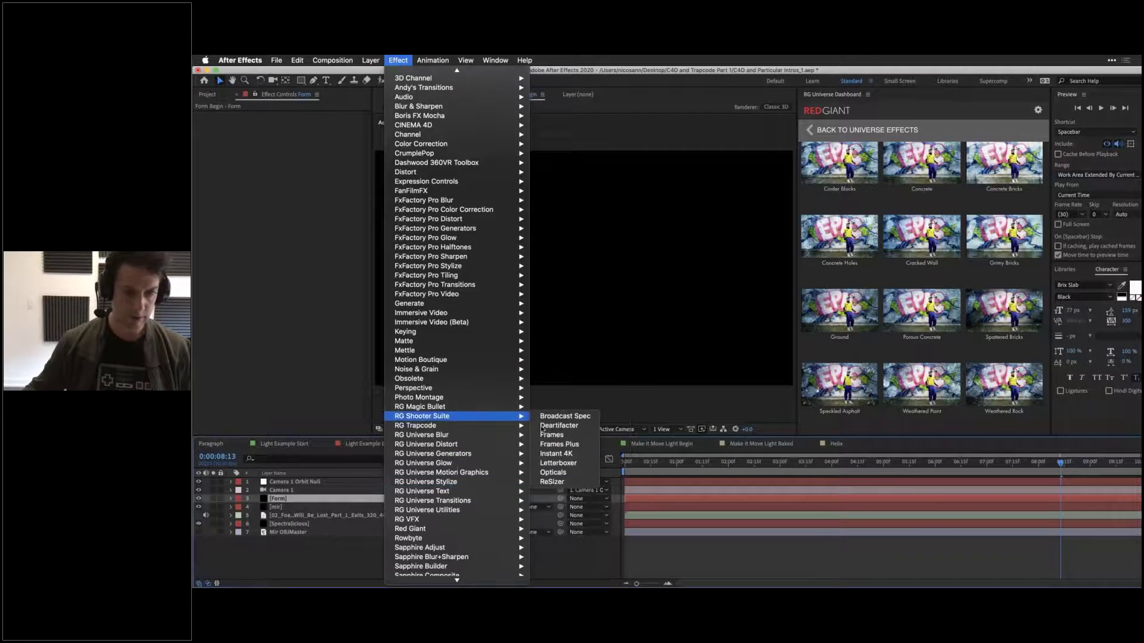
pyautogui.moveTo(519, 425)
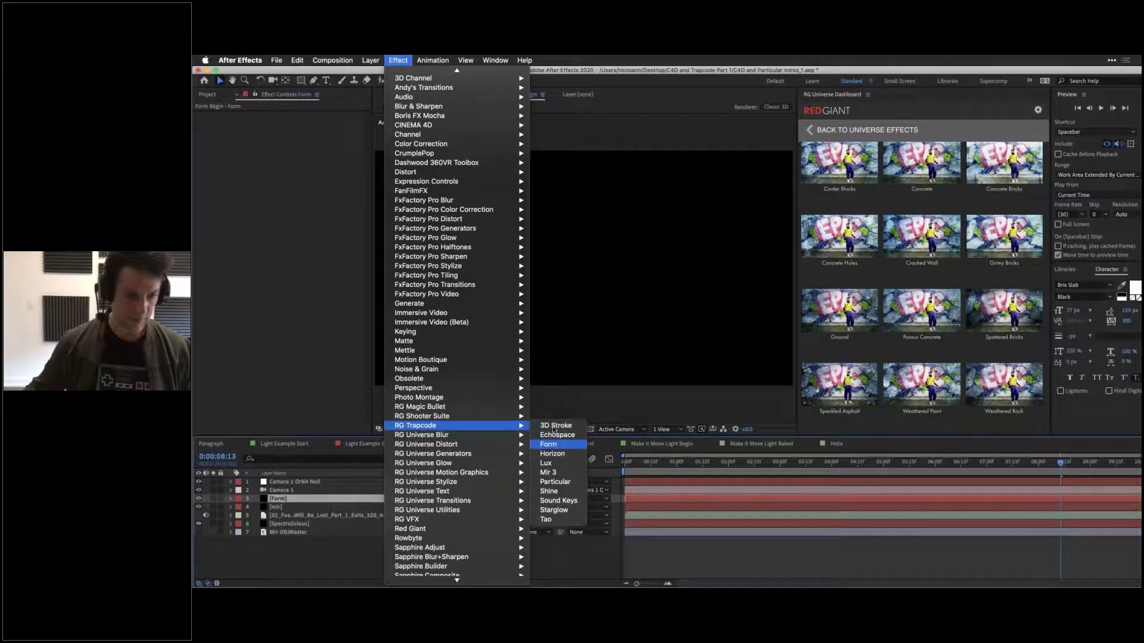
pyautogui.click(548, 444)
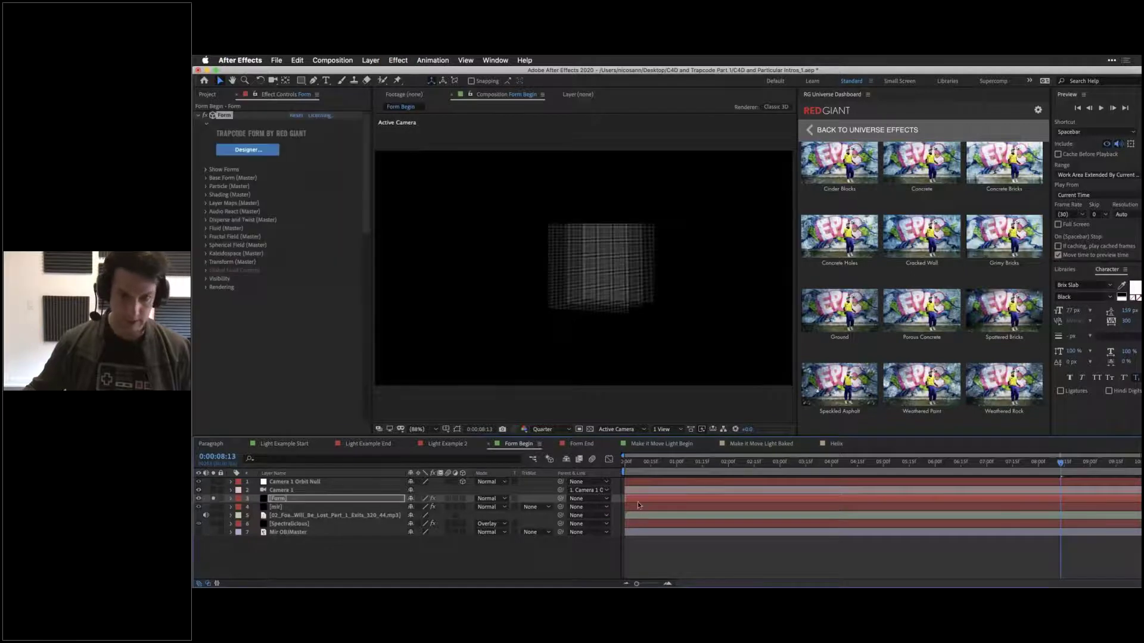
# Step: Change Trapcode Form's Base Form from Box - Grid to OBJ Model
pyautogui.moveTo(667, 467); pyautogui.dragTo(796, 468)
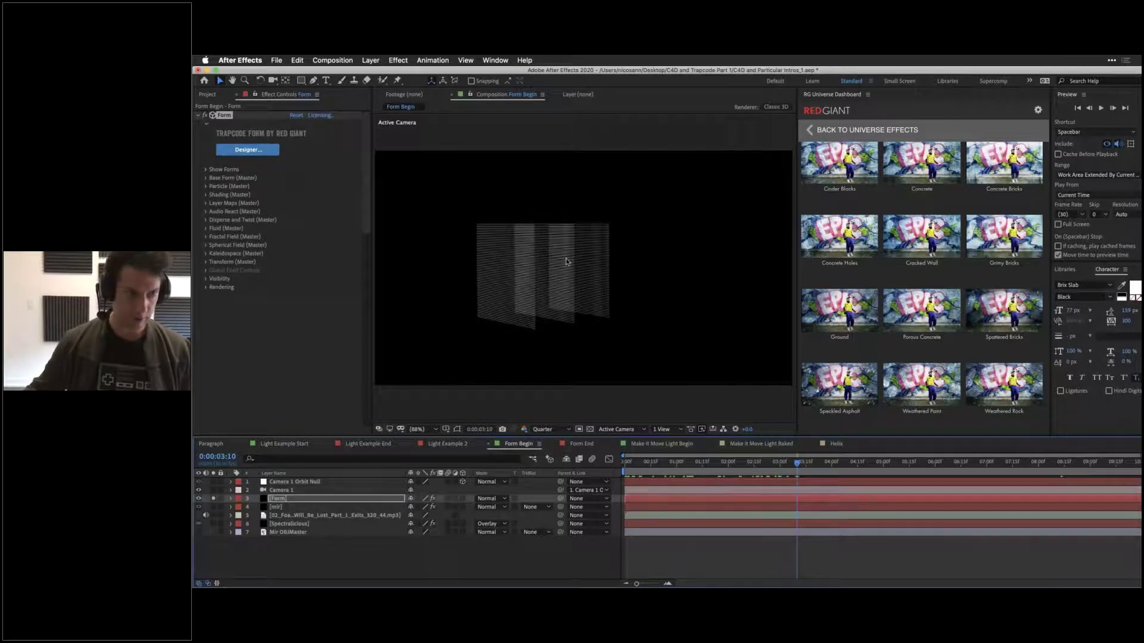
pyautogui.click(205, 179)
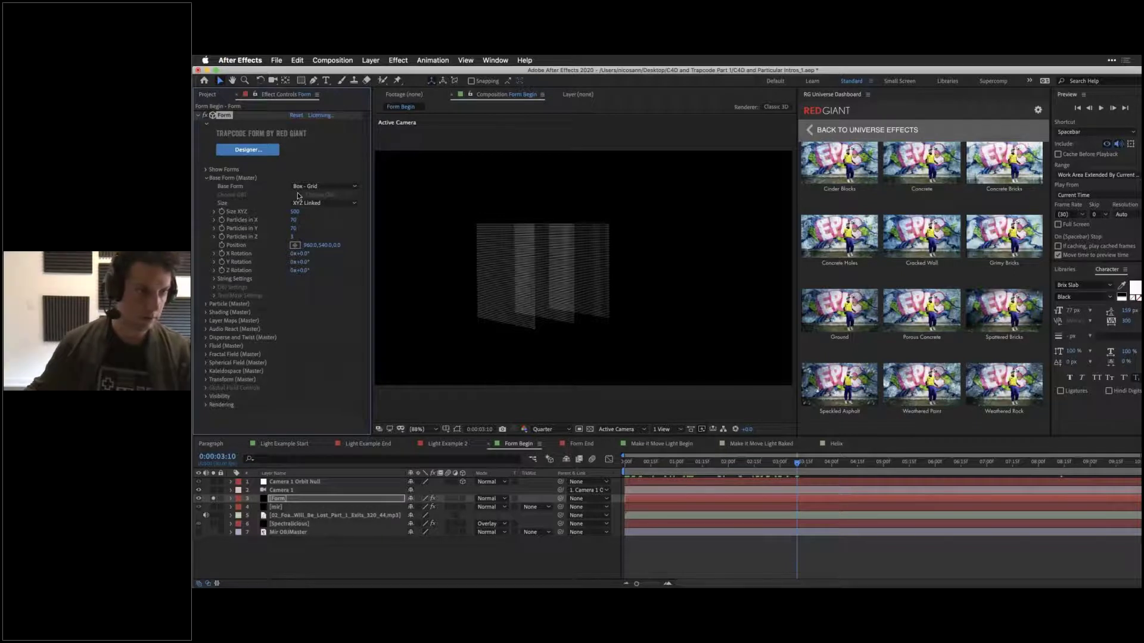
pyautogui.click(331, 187)
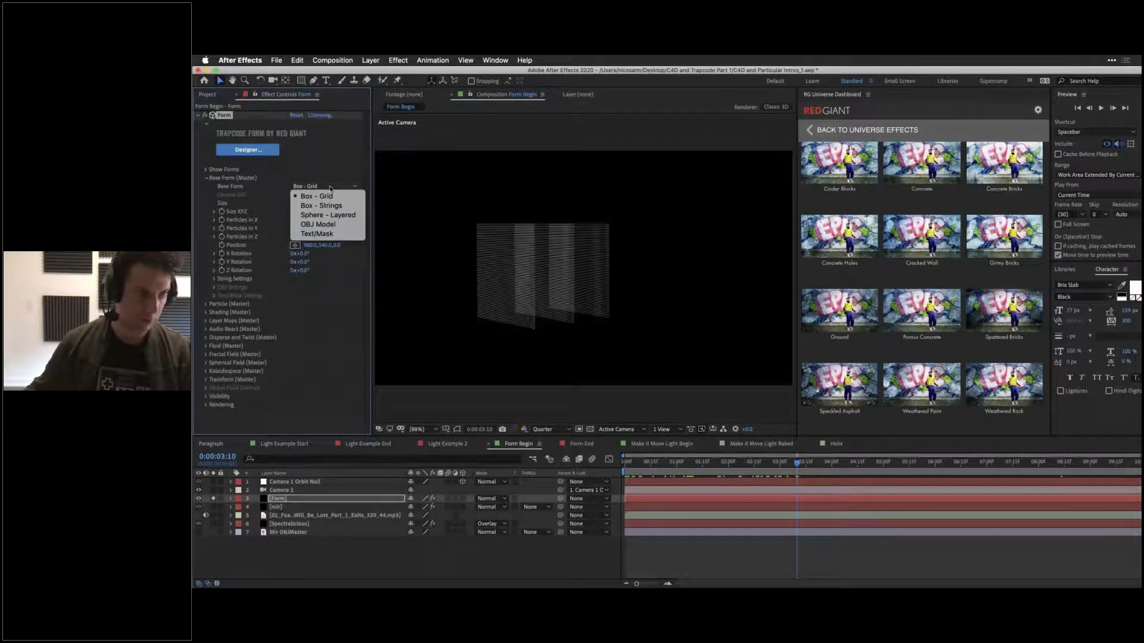
pyautogui.click(327, 225)
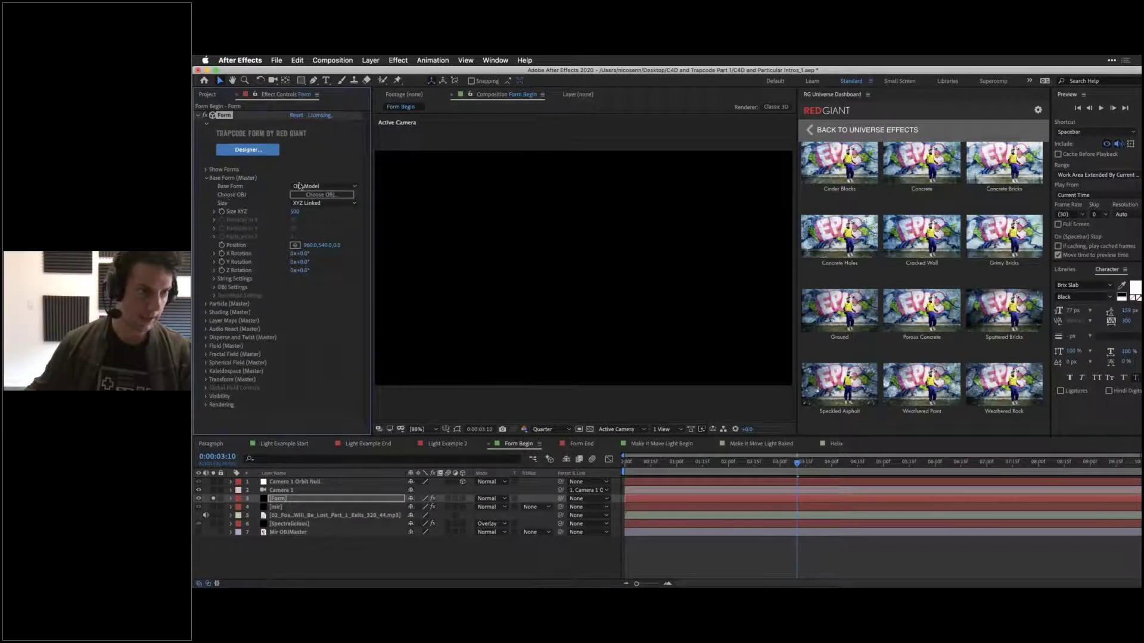
# Step: Load the custom Aplifier model from the Objs library and expand its OBJ Settings
pyautogui.click(318, 196)
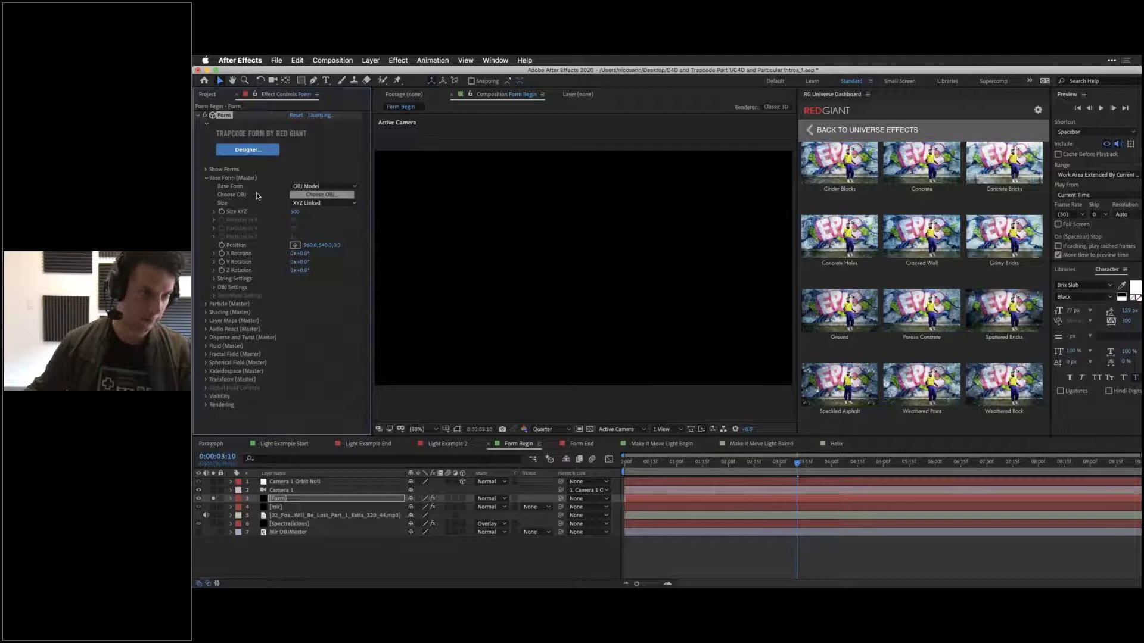
pyautogui.scroll(-10, 661, 292)
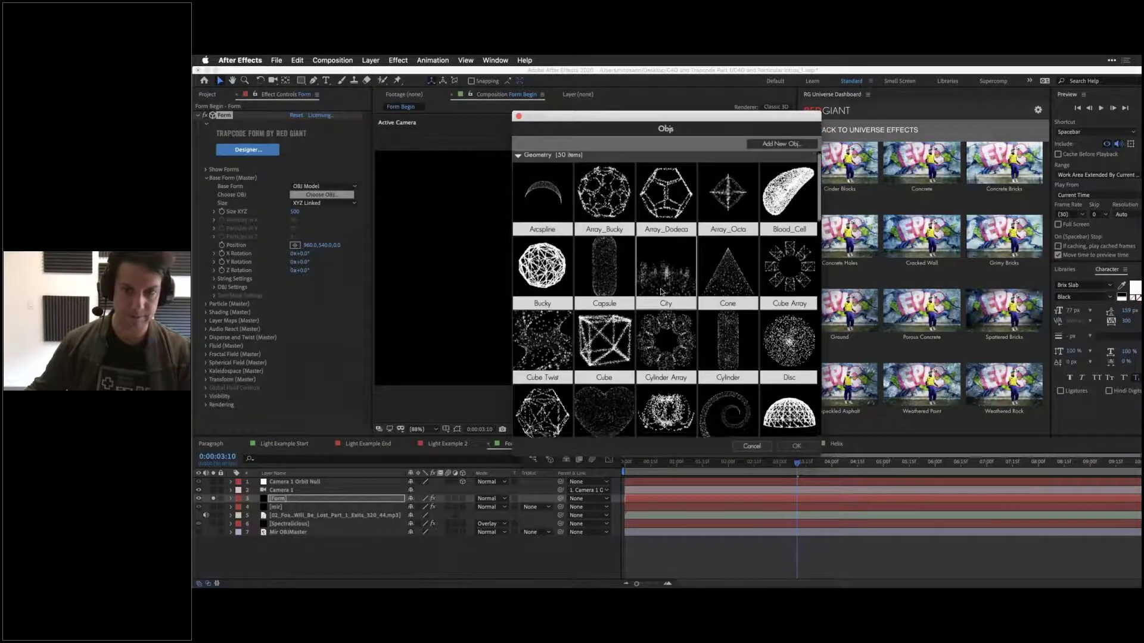
pyautogui.scroll(-10, 661, 292)
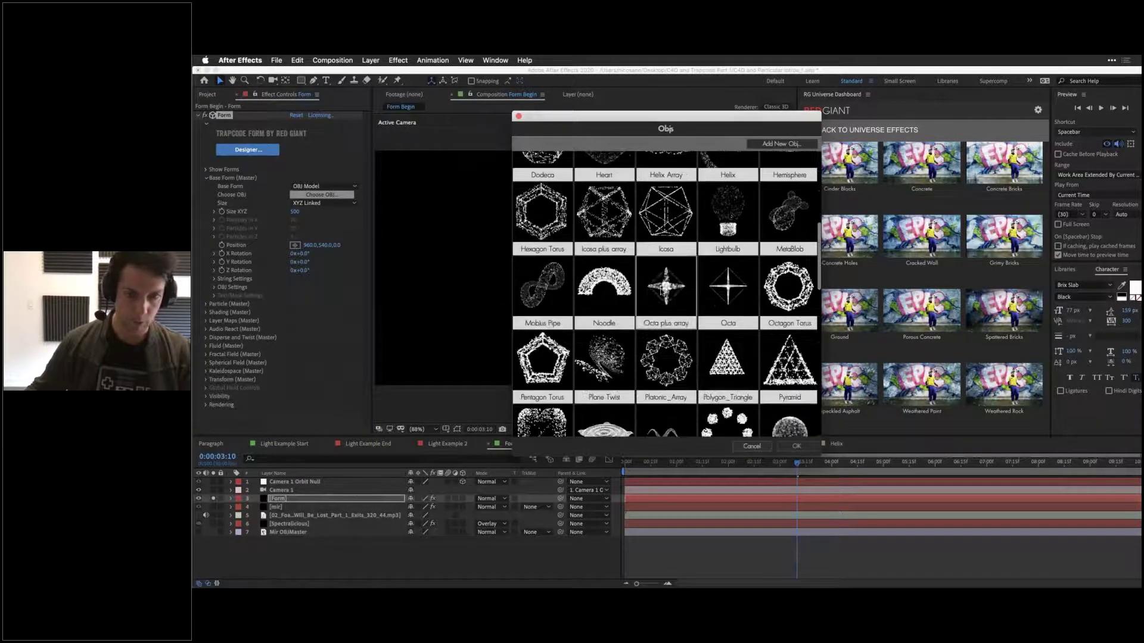
pyautogui.scroll(-10, 662, 292)
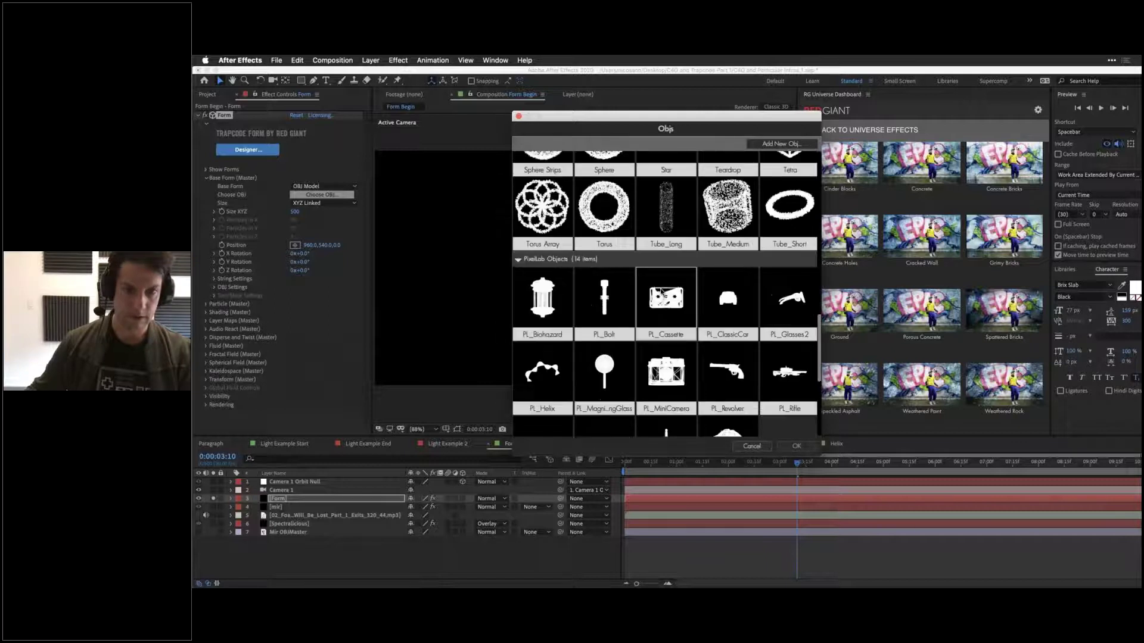
pyautogui.scroll(-2, 661, 292)
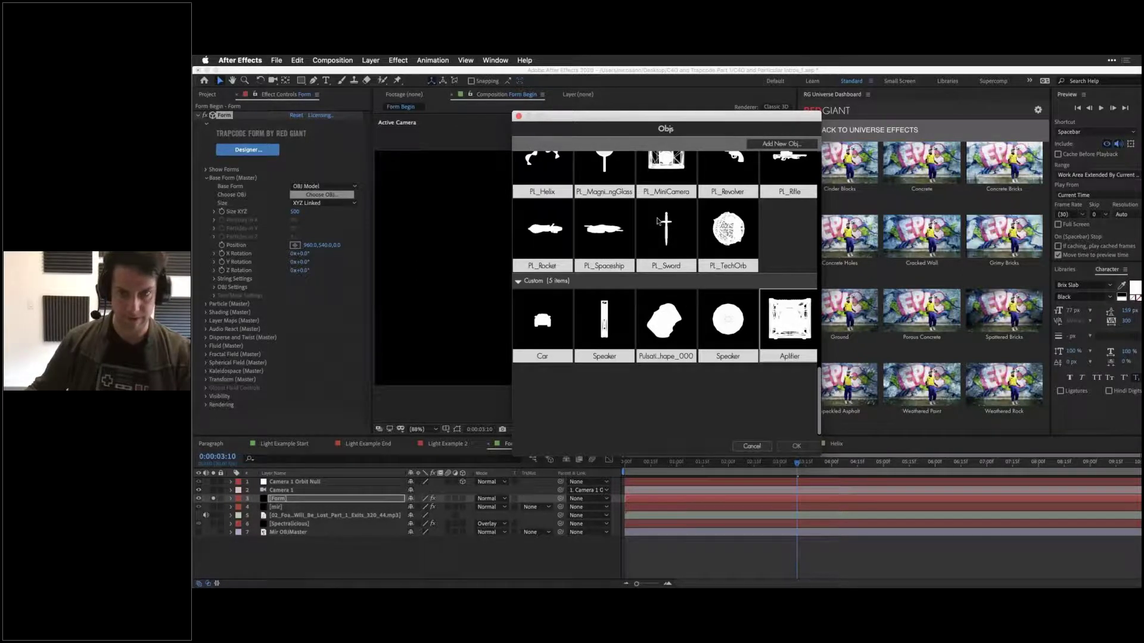
pyautogui.click(795, 325)
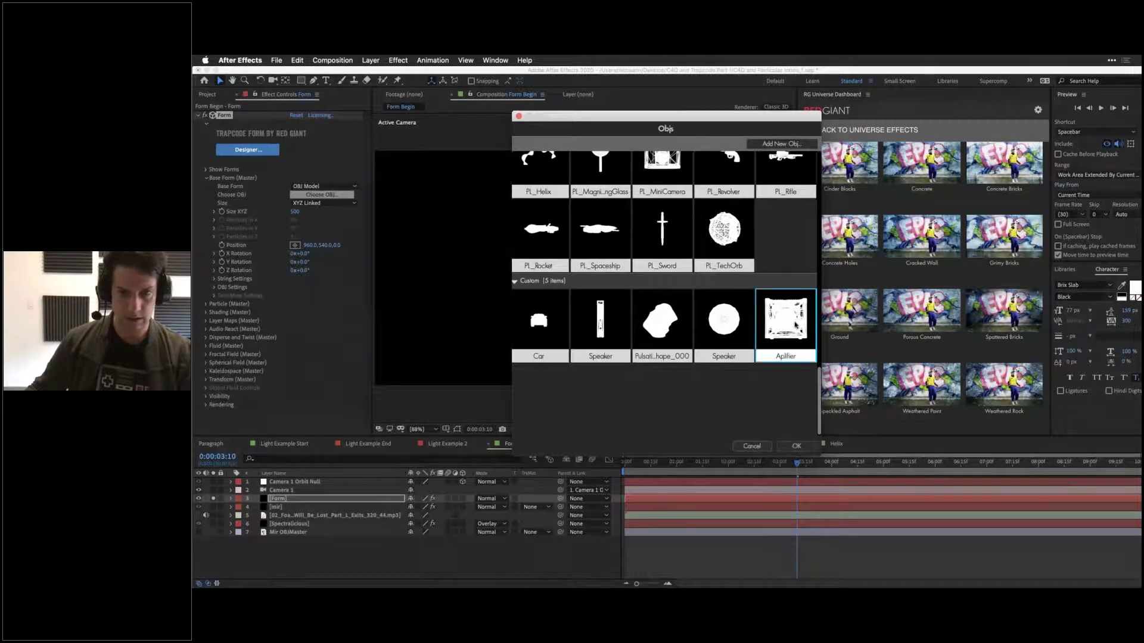
pyautogui.click(801, 446)
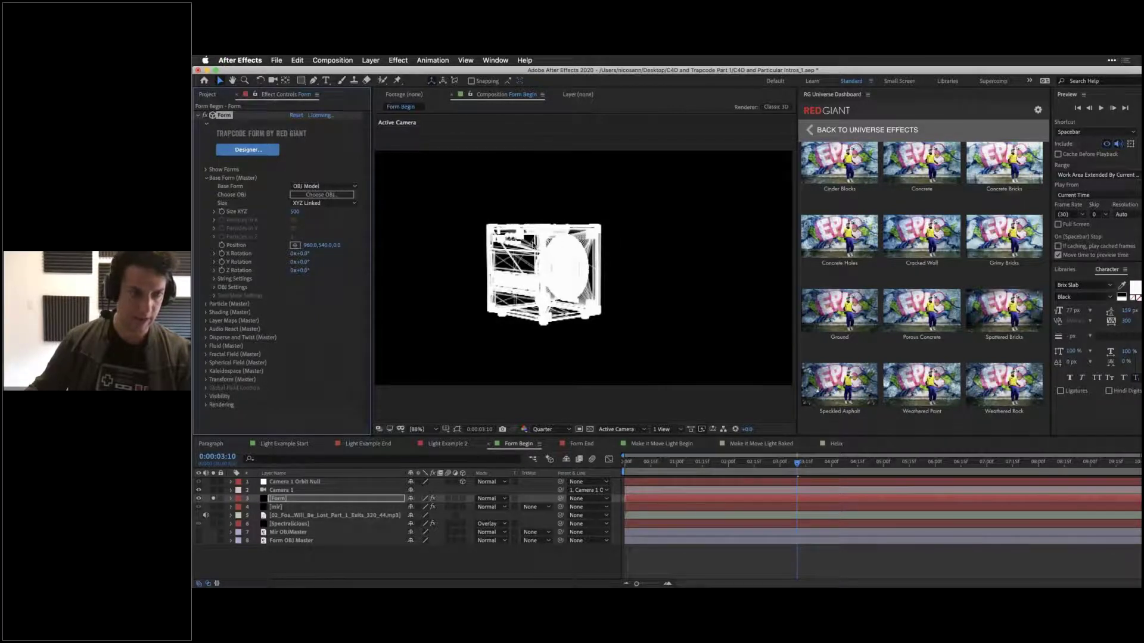
pyautogui.click(214, 289)
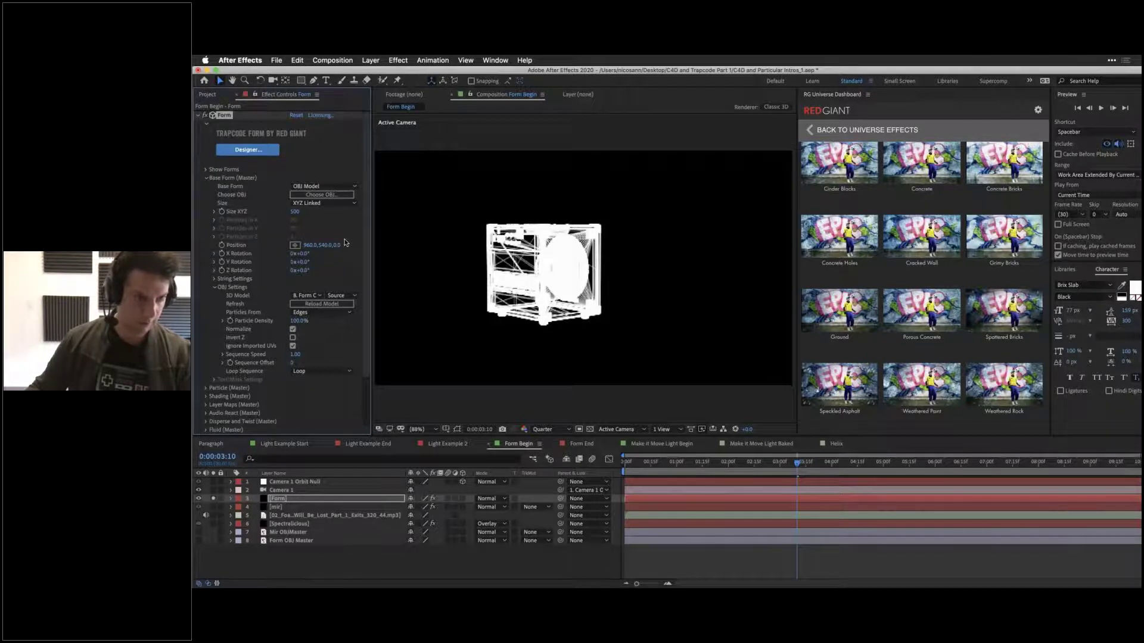
pyautogui.click(310, 312)
# Step: Try Vertices and Faces, then set Particles From to Volume
pyautogui.click(310, 322)
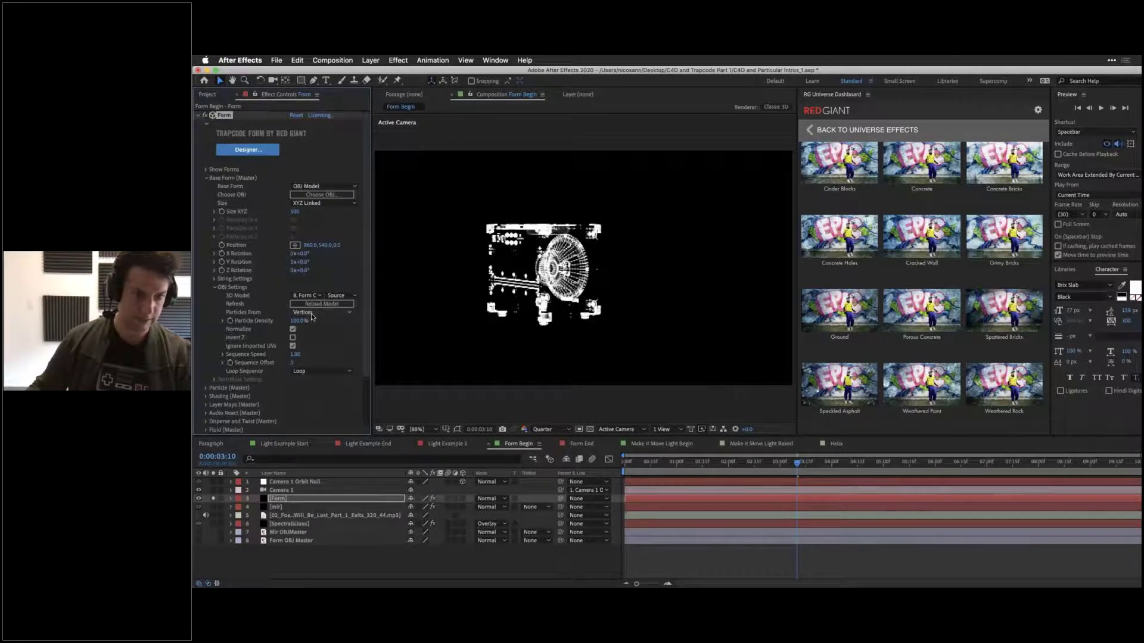
pyautogui.click(310, 312)
pyautogui.click(323, 342)
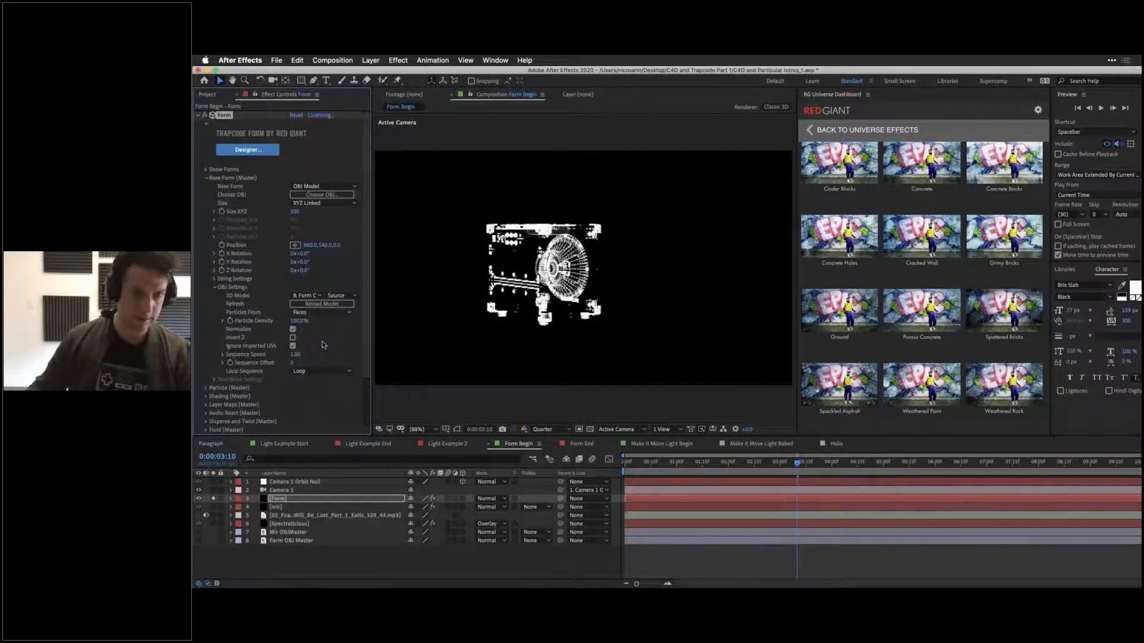
pyautogui.click(322, 313)
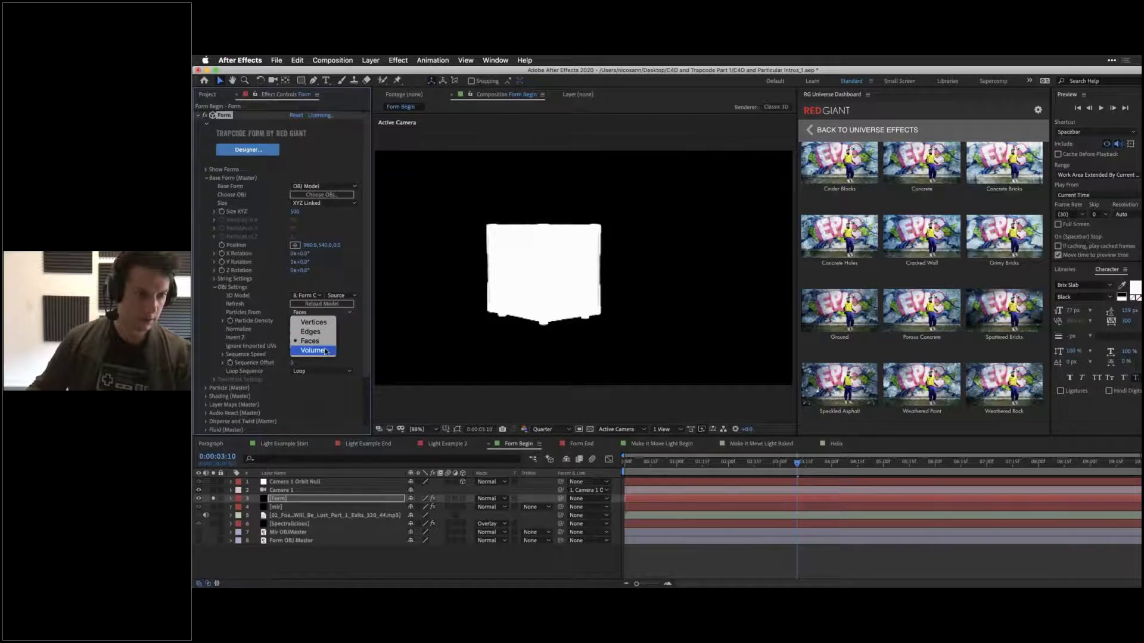
pyautogui.click(326, 351)
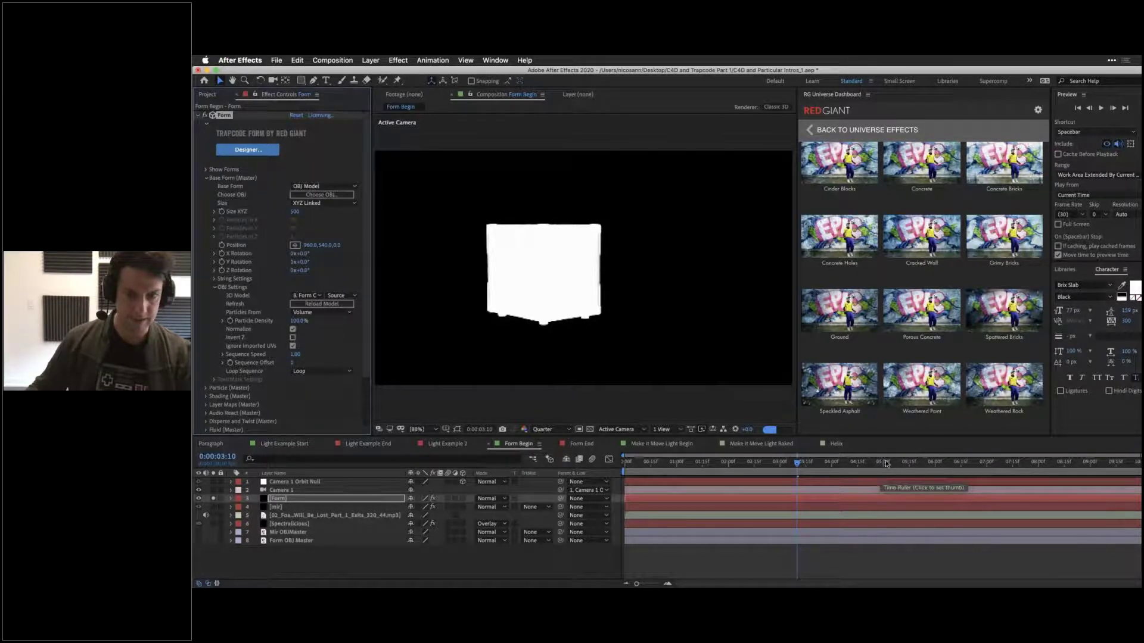
pyautogui.click(732, 469)
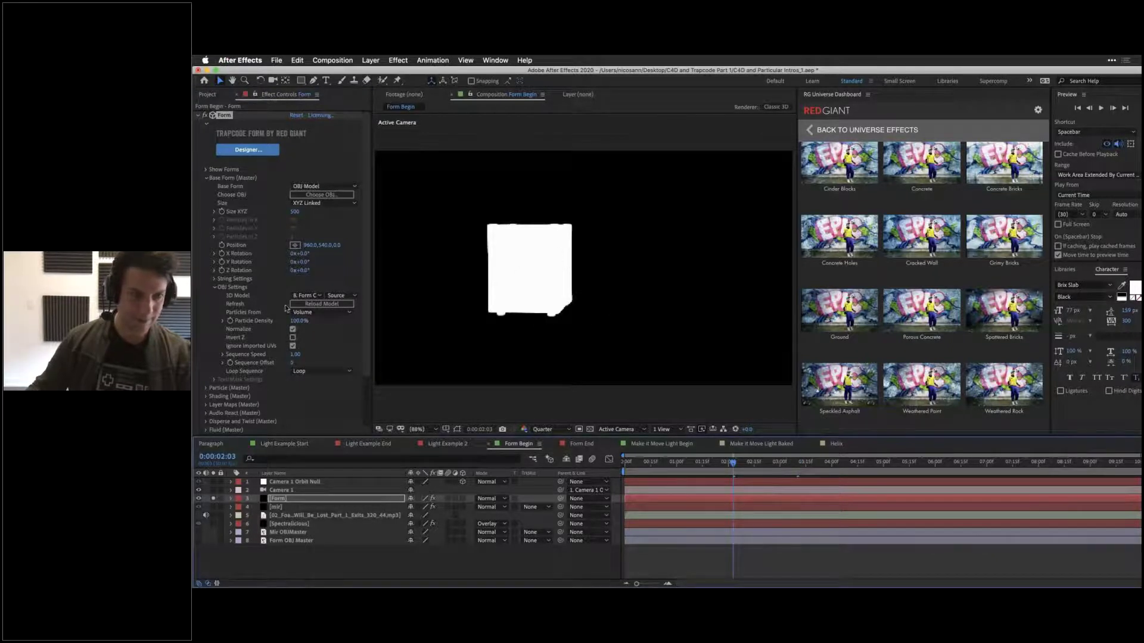
# Step: Set Particle Density to 15%, then lower it to 10%
pyautogui.click(296, 321)
pyautogui.write('15')
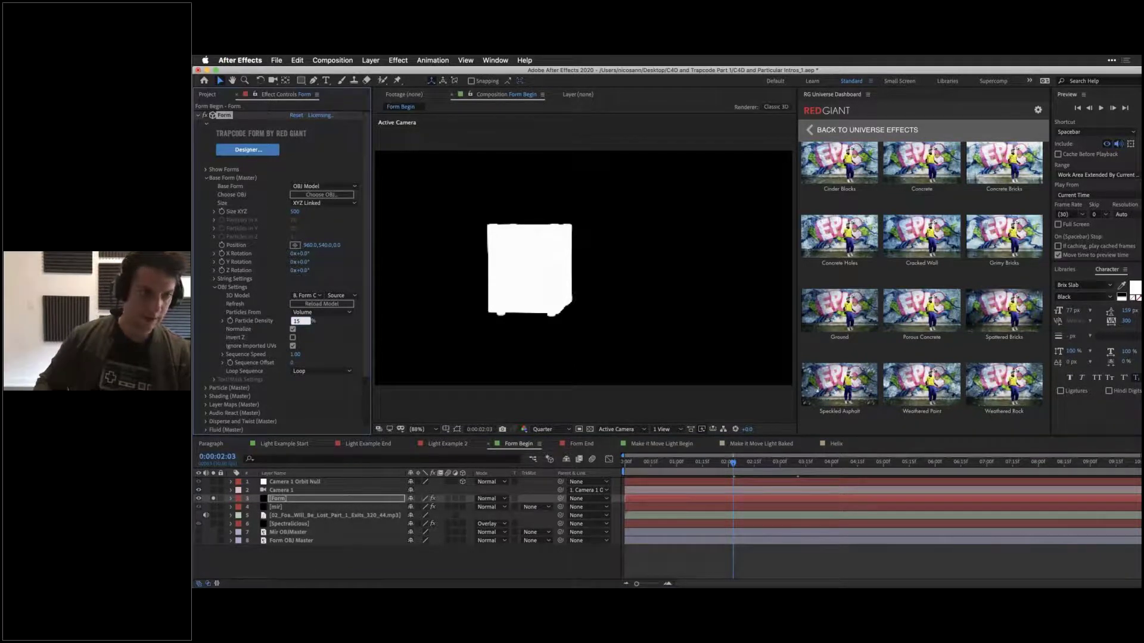
pyautogui.press('Return')
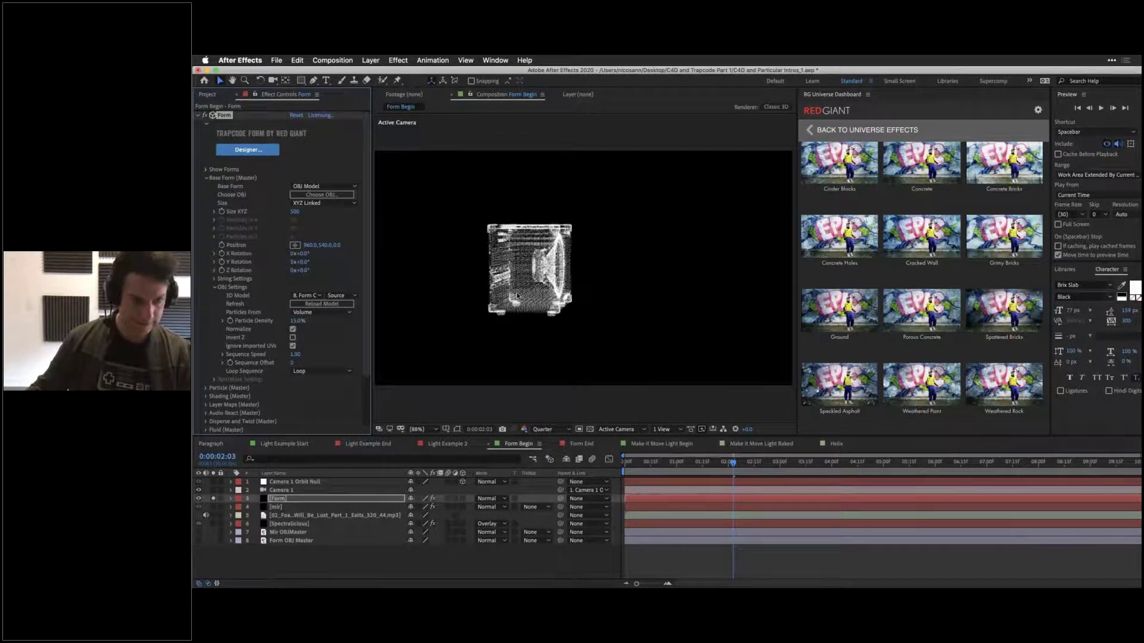
pyautogui.click(296, 320)
pyautogui.write('10')
pyautogui.press('Return')
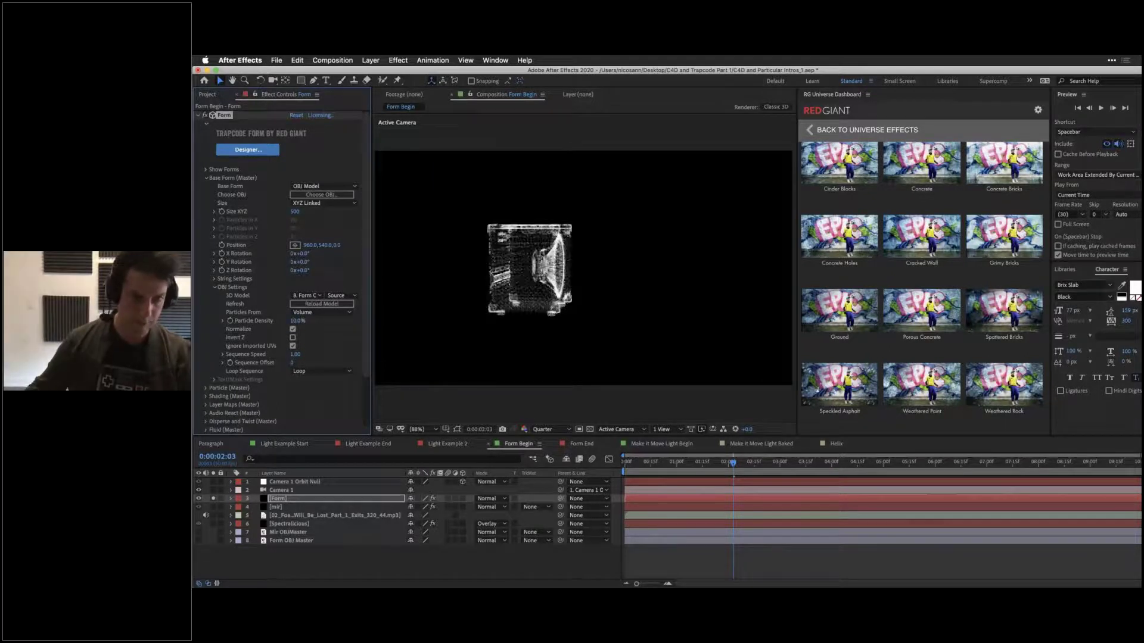
pyautogui.moveTo(732, 468); pyautogui.dragTo(619, 483)
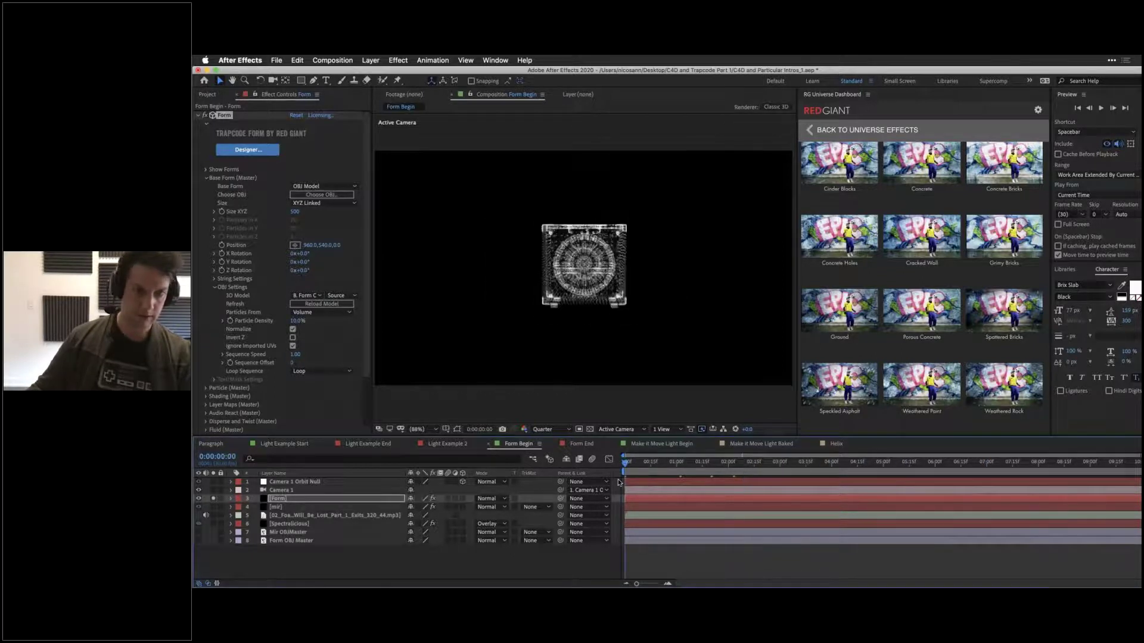
# Step: Check the mir layer's geometry, then set Form's Size to 700 and Position Z to about 361
pyautogui.click(213, 507)
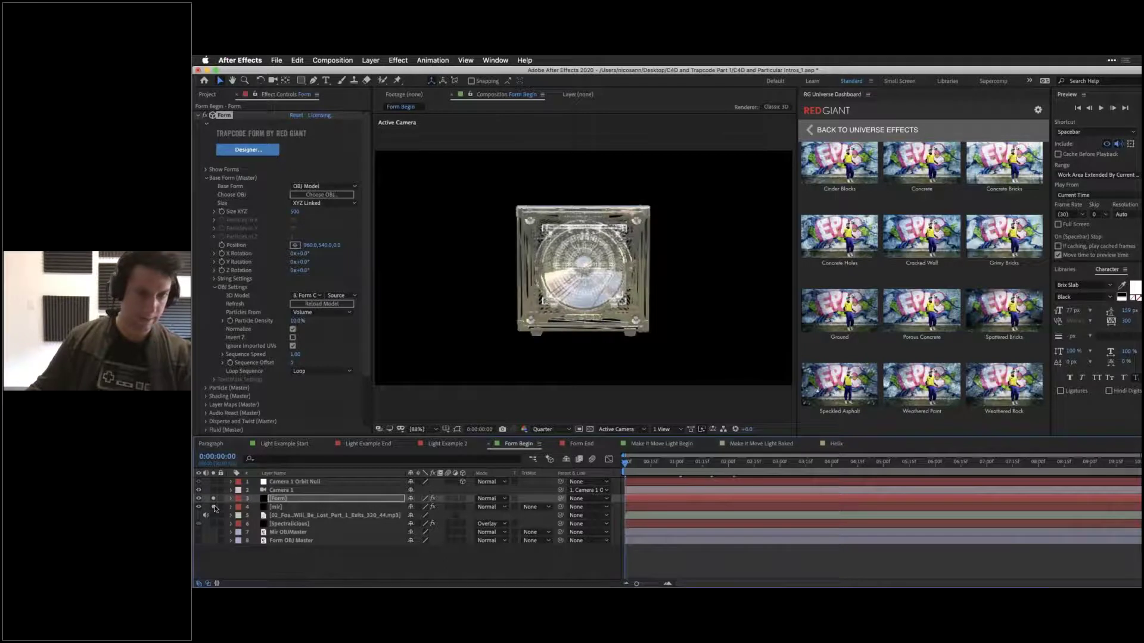
pyautogui.click(281, 509)
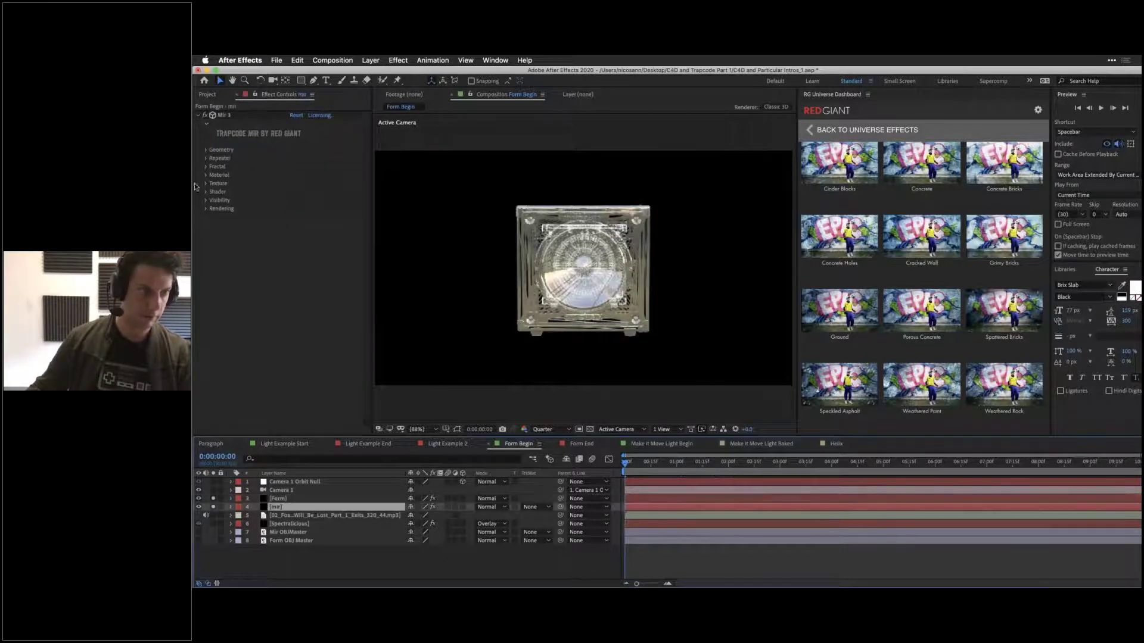
pyautogui.click(205, 150)
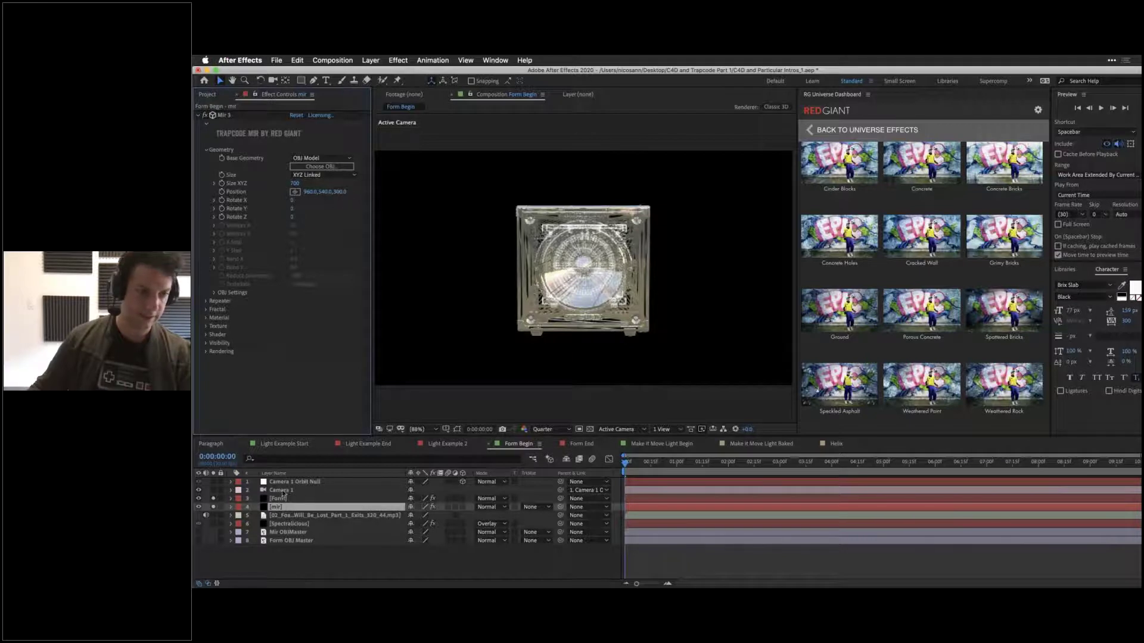
pyautogui.click(284, 498)
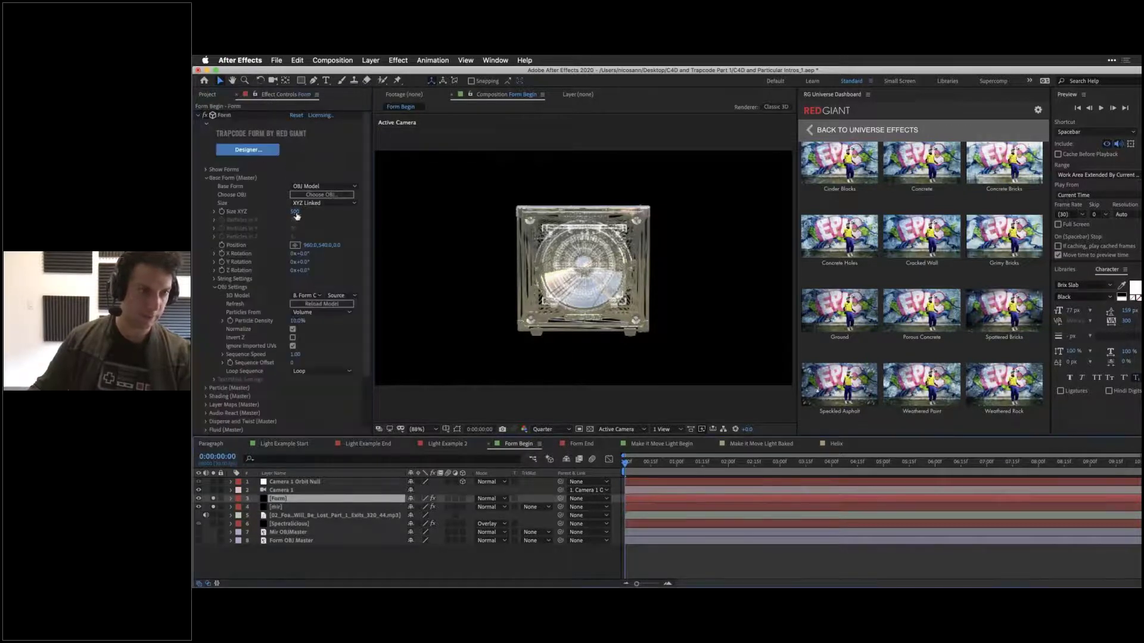
pyautogui.click(295, 212)
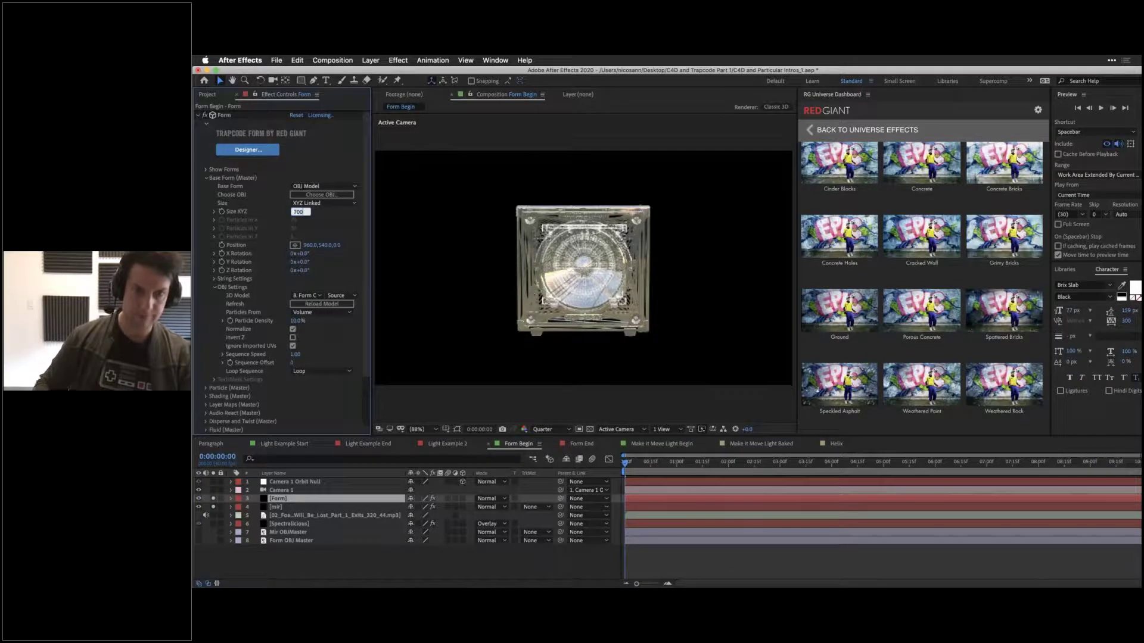
pyautogui.write('700')
pyautogui.press('Return')
pyautogui.click(337, 246)
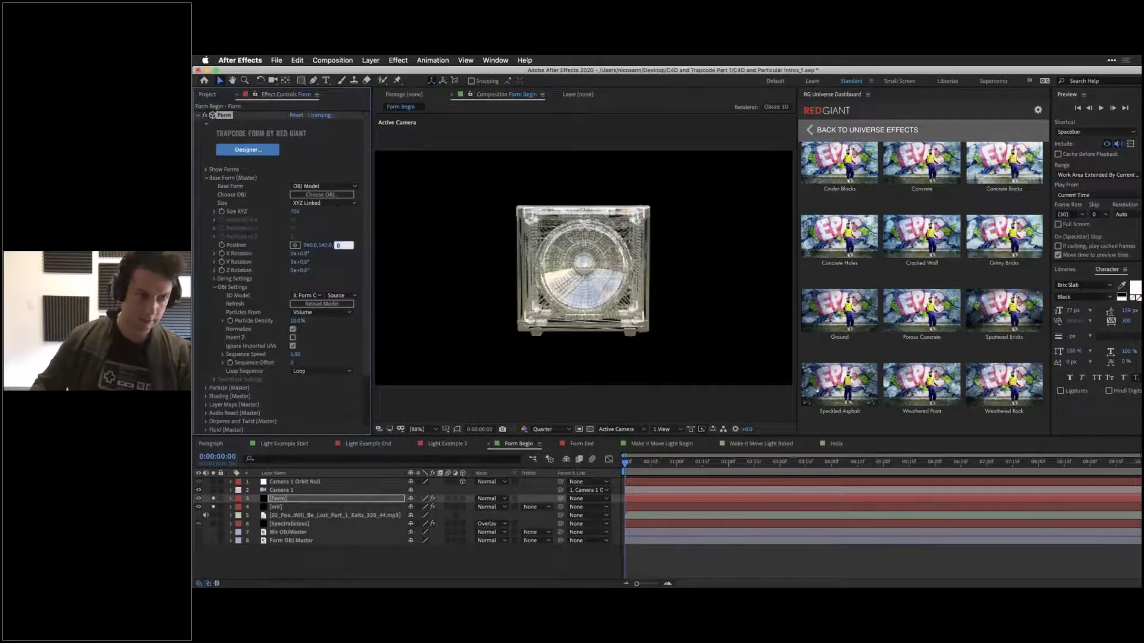
pyautogui.write('300')
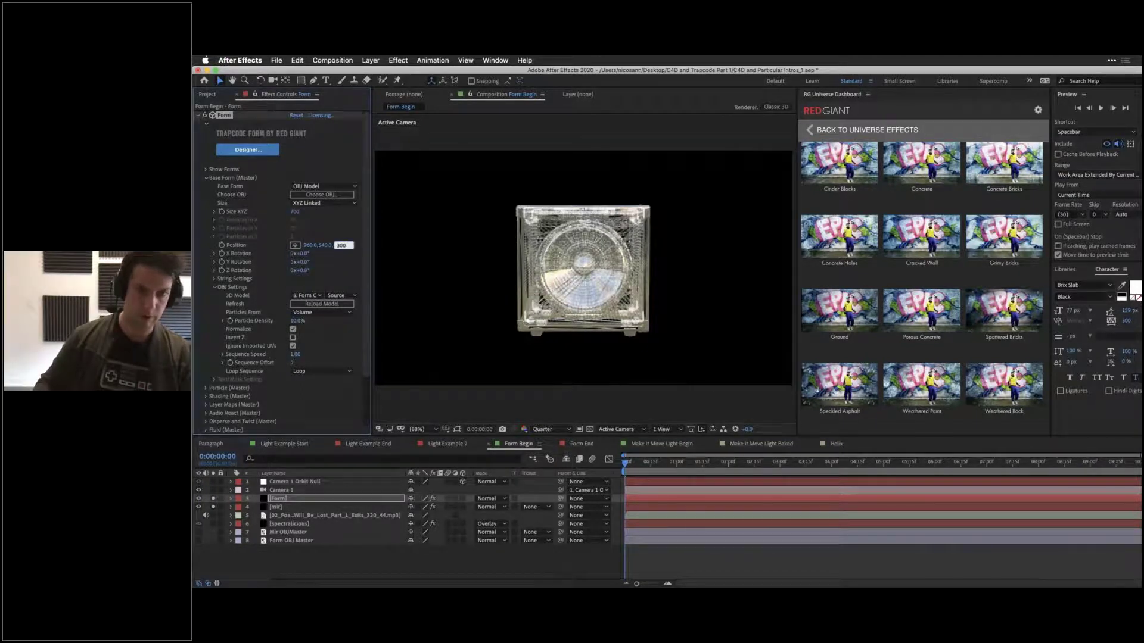
pyautogui.press('Return')
pyautogui.moveTo(369, 249); pyautogui.dragTo(370, 249)
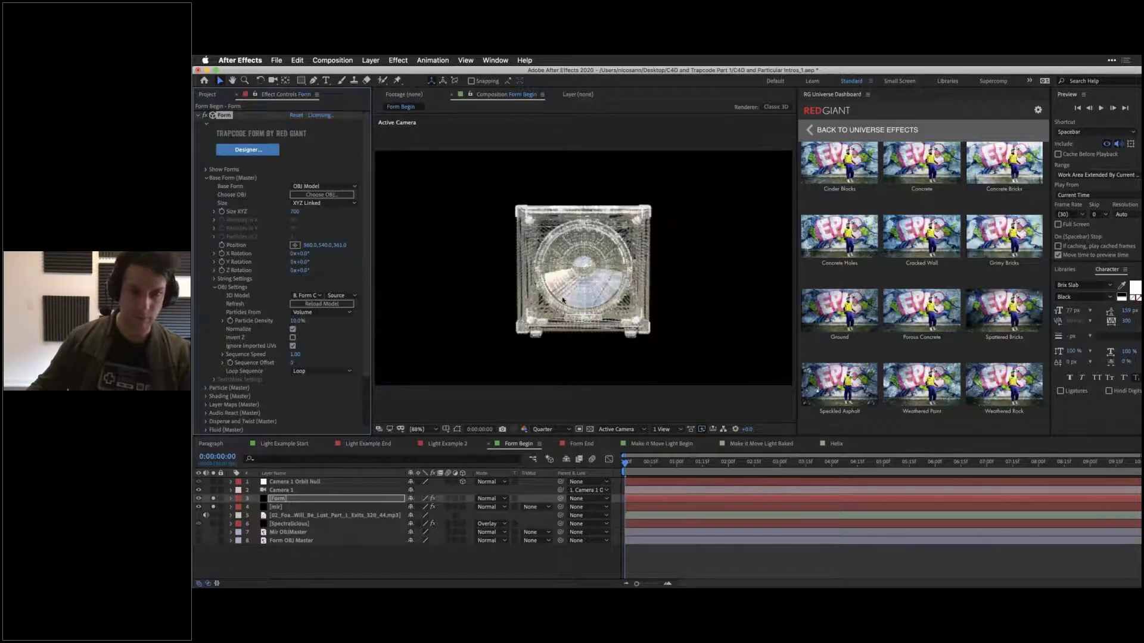
# Step: Compare the amplifier with and without mir at 0:00:01:18, leaving mir hidden
pyautogui.click(214, 507)
pyautogui.click(215, 507)
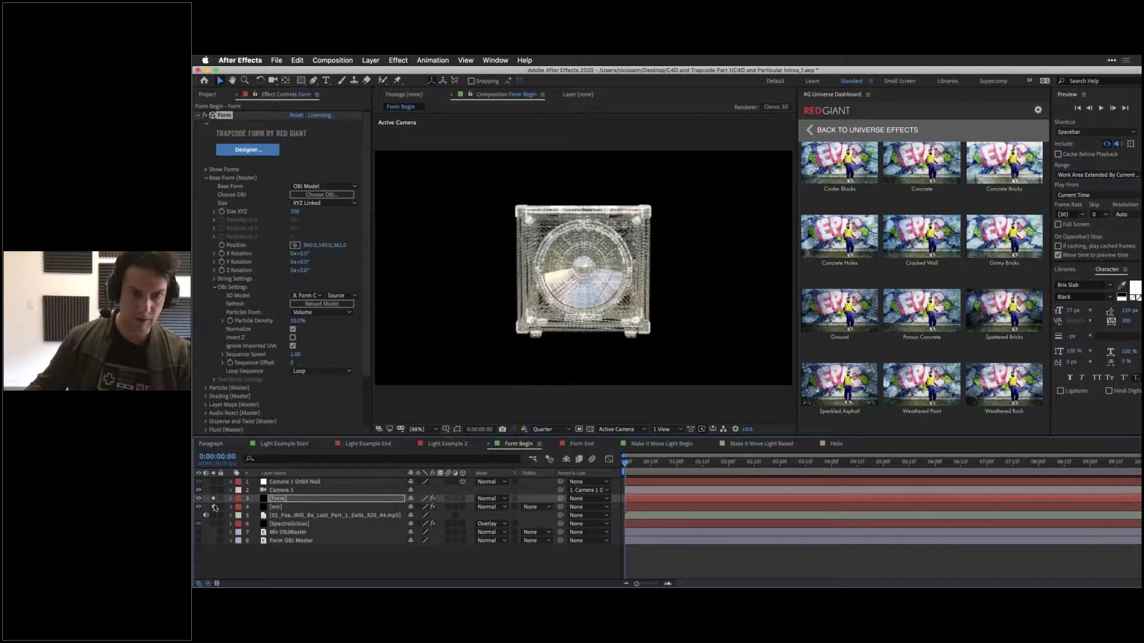
pyautogui.click(215, 507)
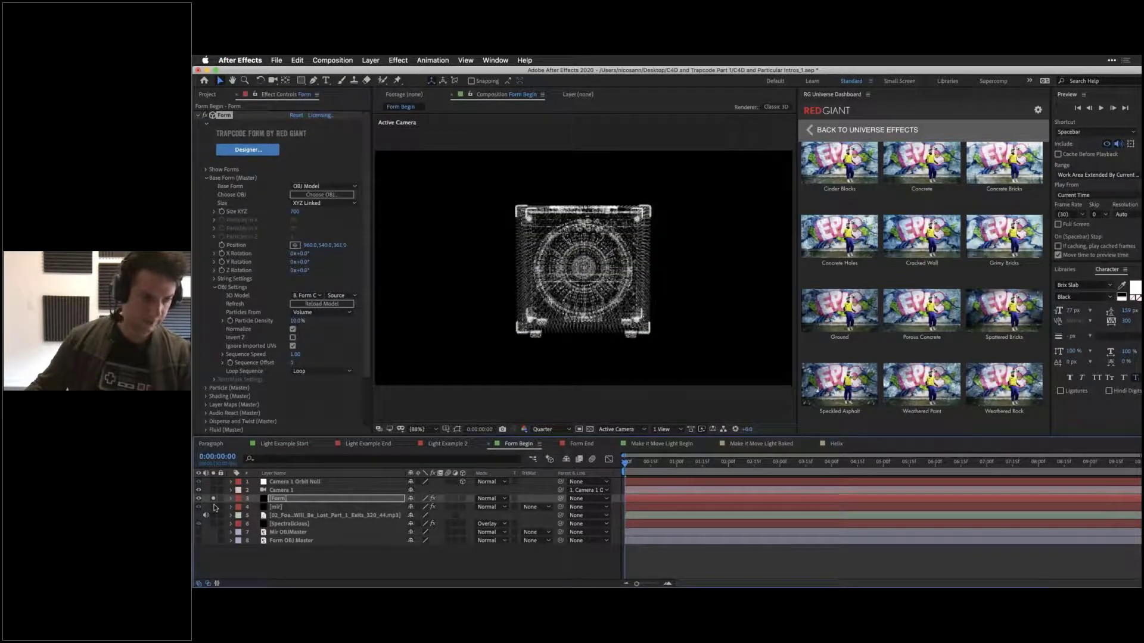
pyautogui.click(214, 507)
pyautogui.click(663, 463)
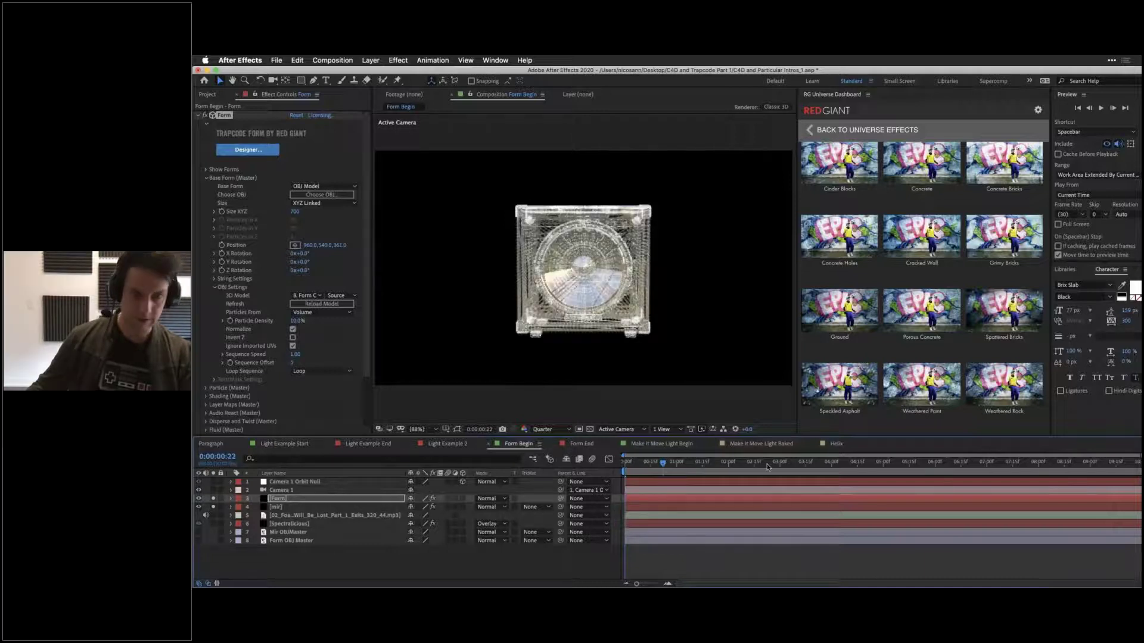
pyautogui.moveTo(768, 467); pyautogui.dragTo(707, 465)
pyautogui.click(213, 507)
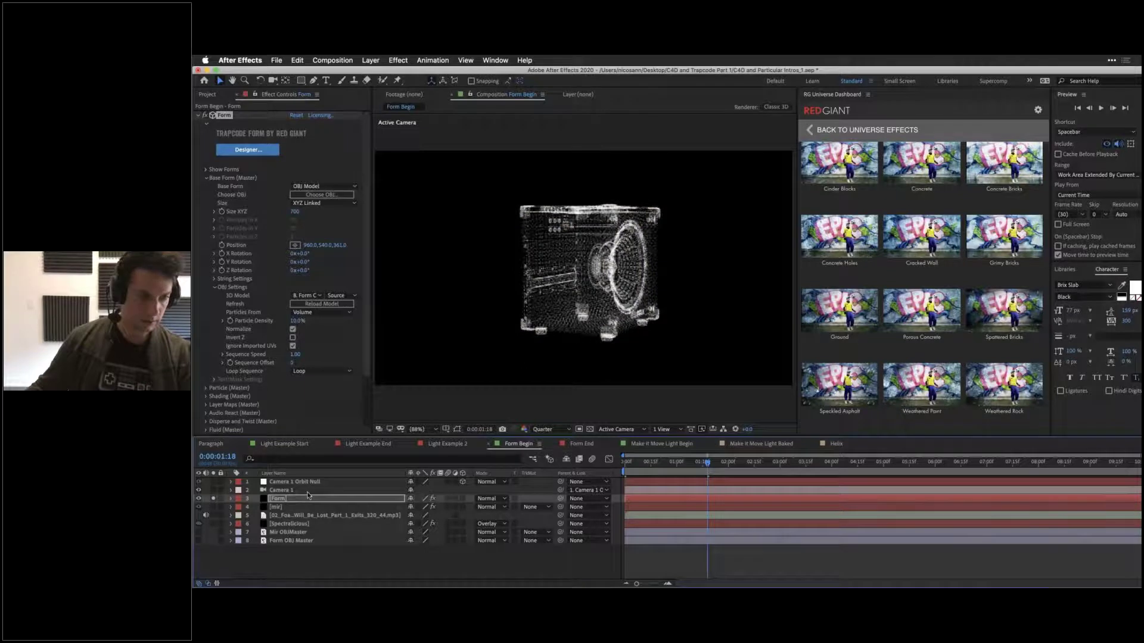
pyautogui.press('Return')
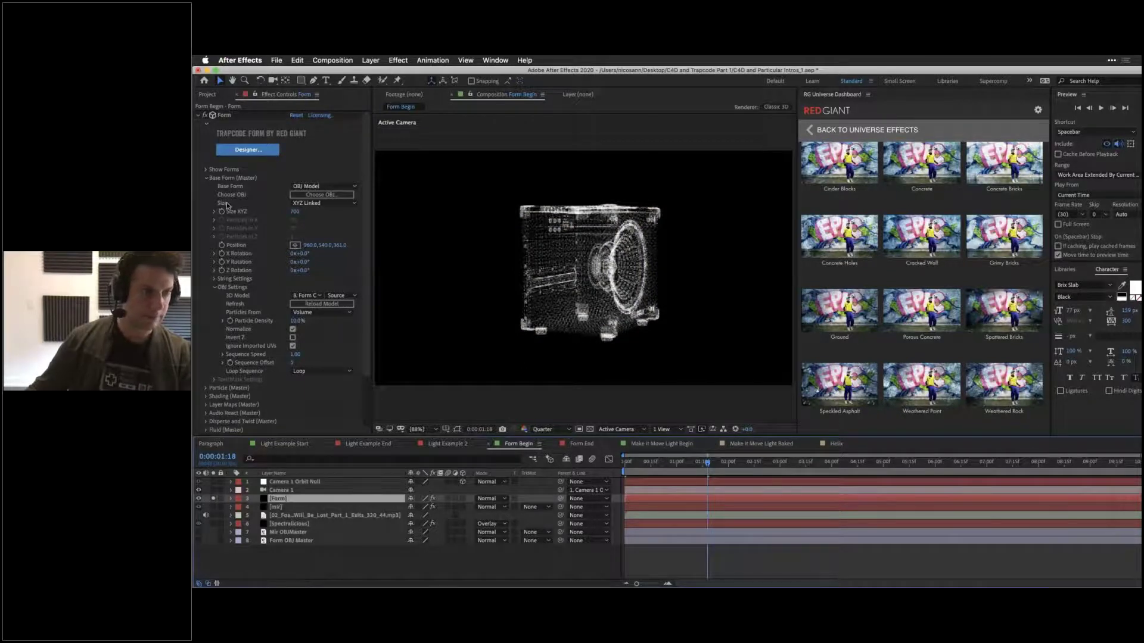
# Step: Expand Particle (Master) and set Particle Type to Sprite Colorize
pyautogui.click(204, 178)
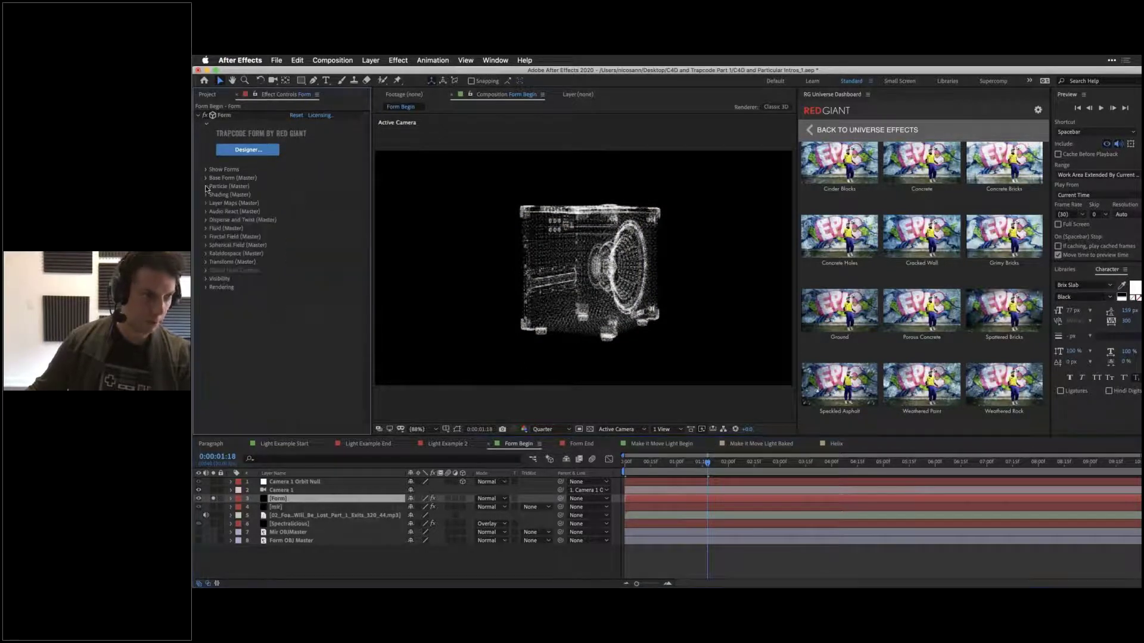
pyautogui.click(205, 186)
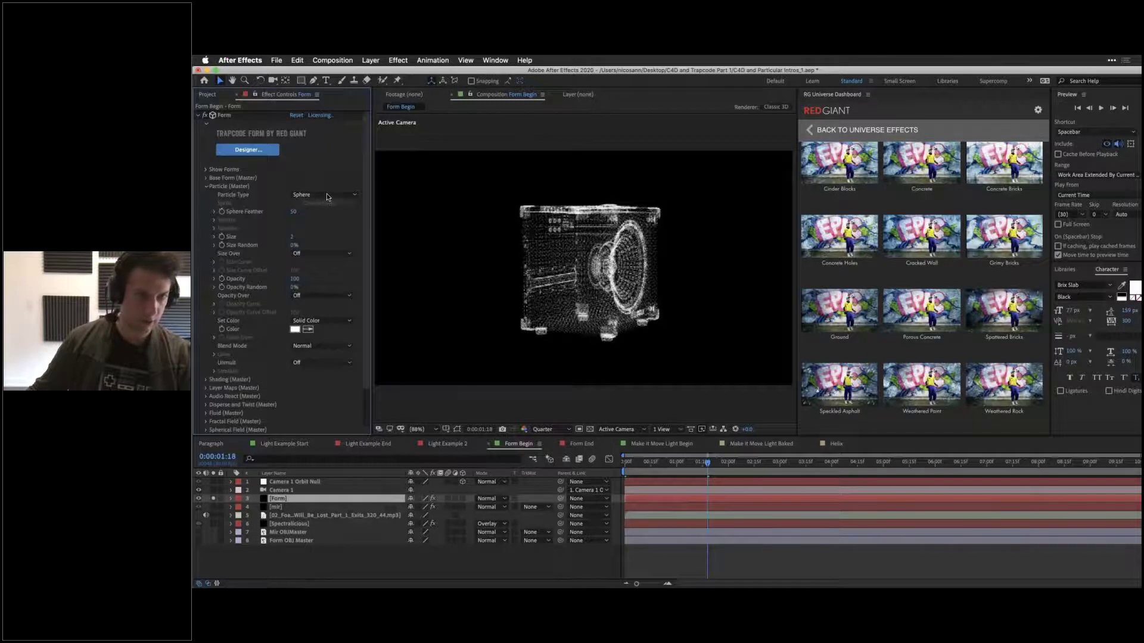
pyautogui.click(337, 196)
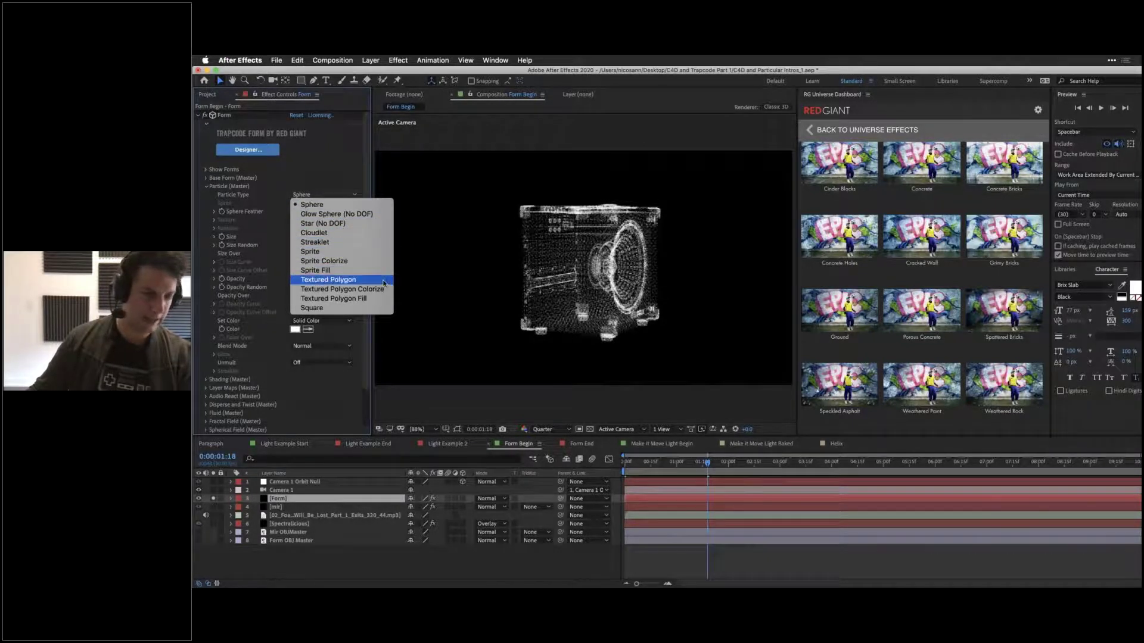
pyautogui.click(335, 196)
pyautogui.click(337, 197)
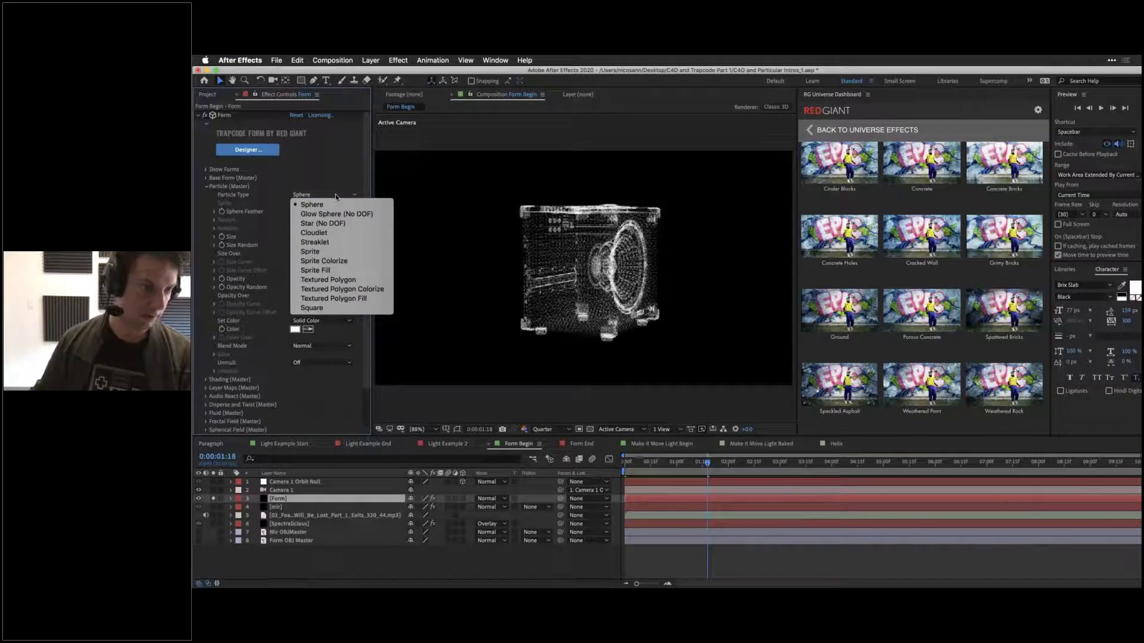
pyautogui.click(331, 260)
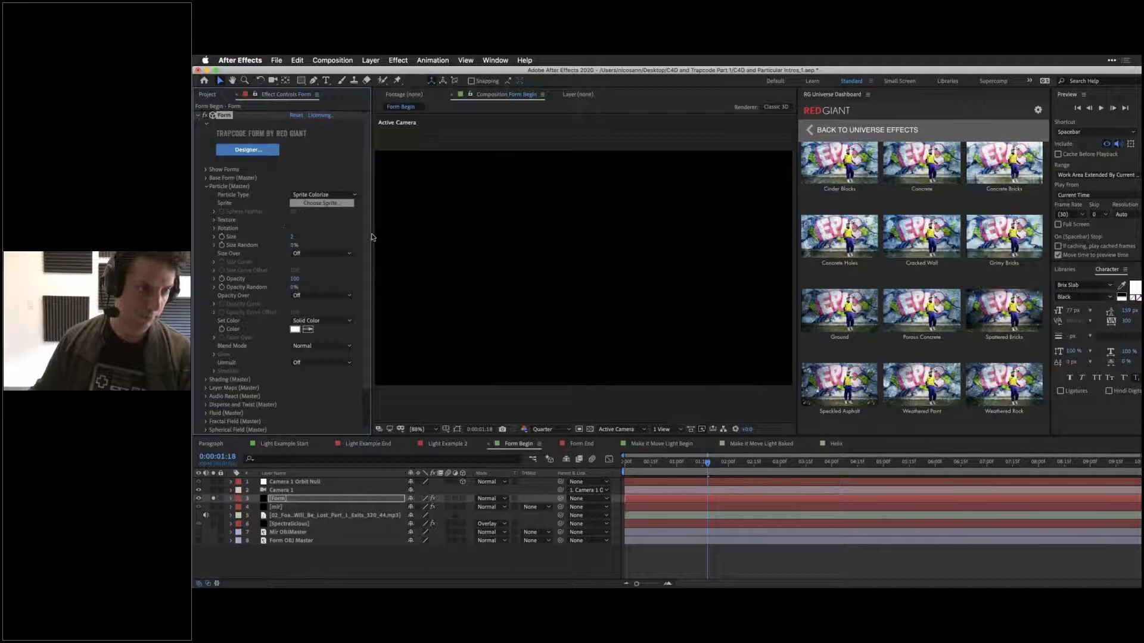
# Step: Browse the Sprites library and choose Locator 2 as the particle sprite
pyautogui.click(322, 203)
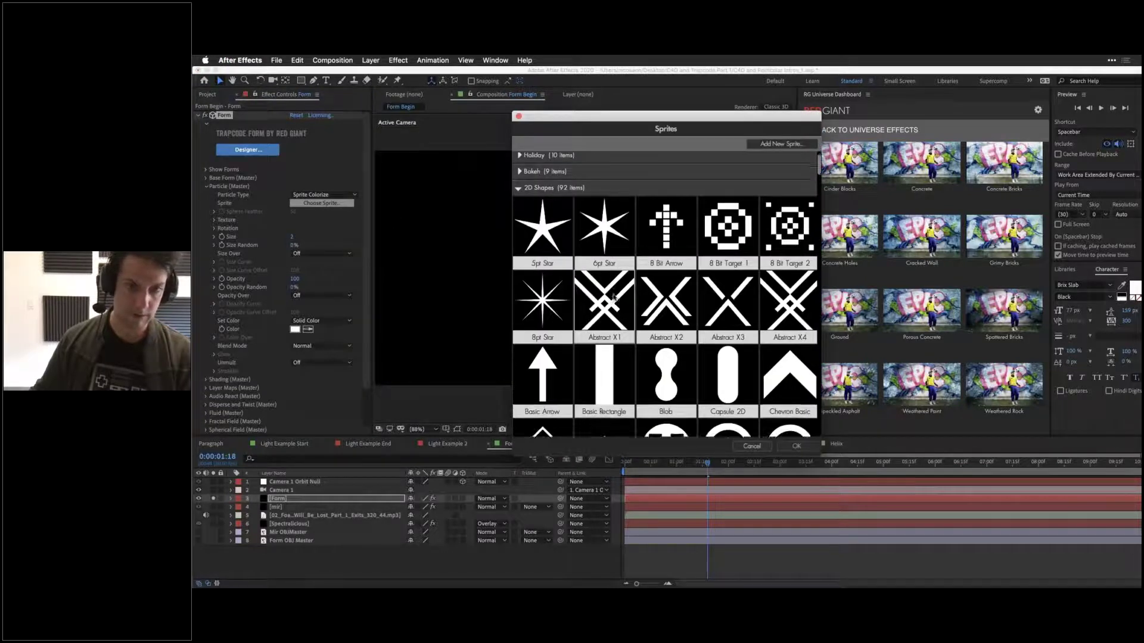
pyautogui.scroll(-10, 614, 298)
pyautogui.scroll(-12, 614, 297)
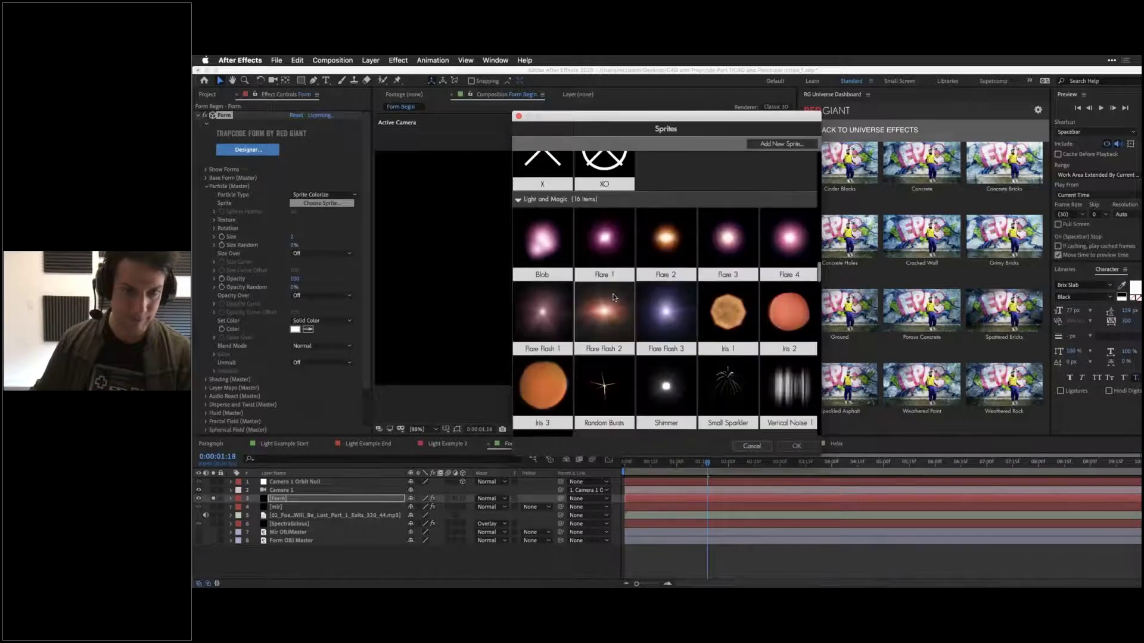
pyautogui.scroll(-3, 614, 297)
pyautogui.scroll(10, 601, 292)
pyautogui.scroll(-4, 590, 284)
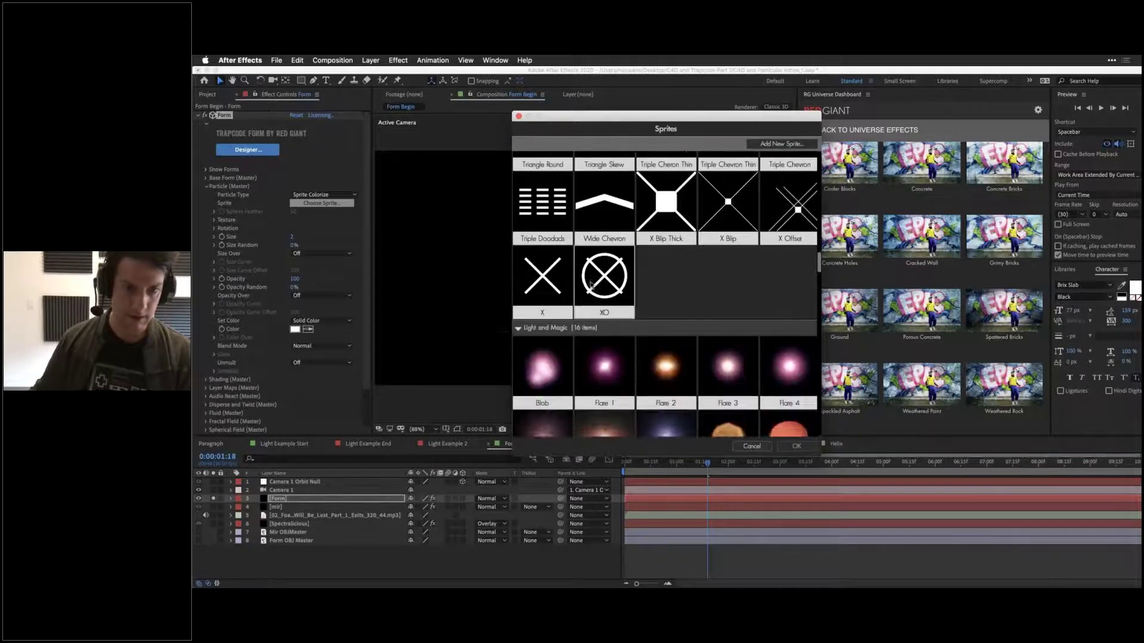
pyautogui.scroll(-3, 572, 286)
pyautogui.scroll(-6, 551, 287)
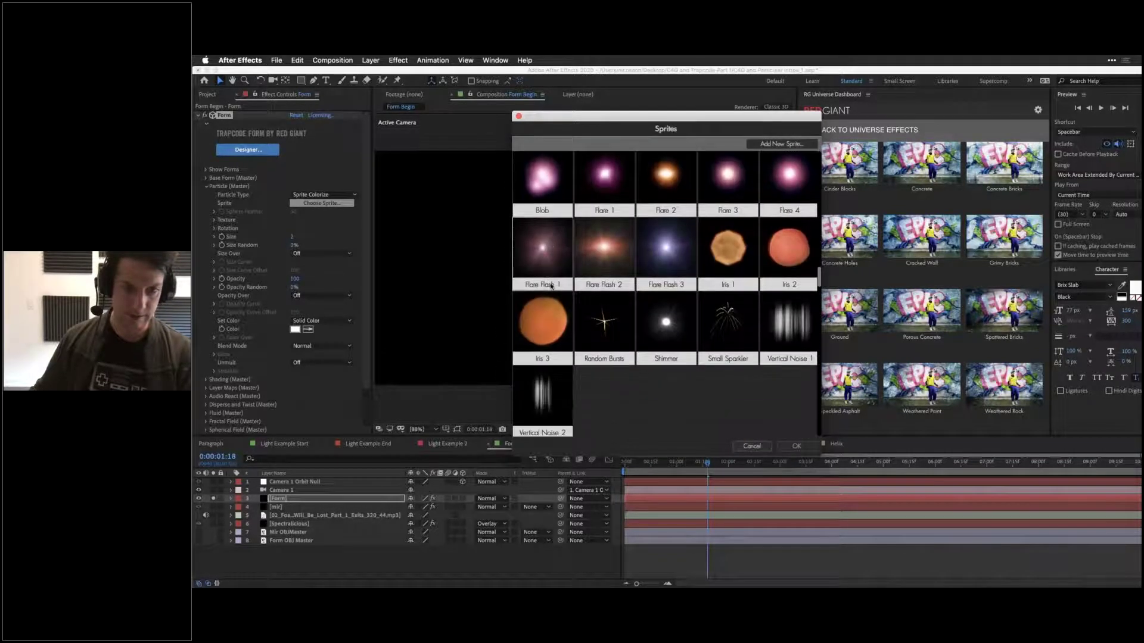
pyautogui.scroll(-3, 550, 287)
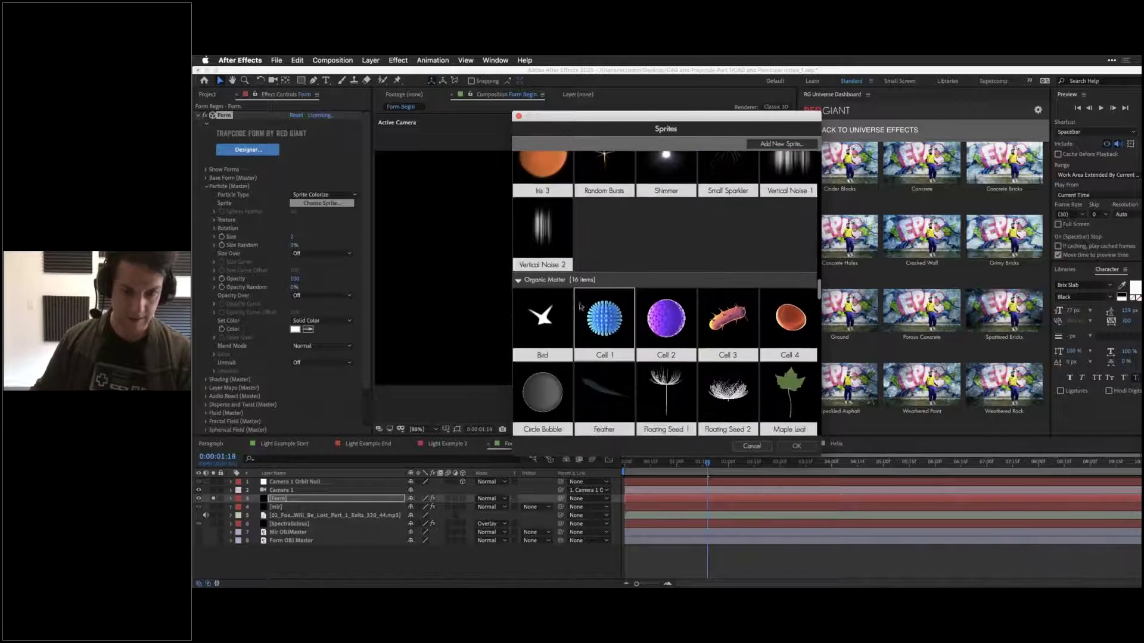
pyautogui.scroll(-10, 675, 320)
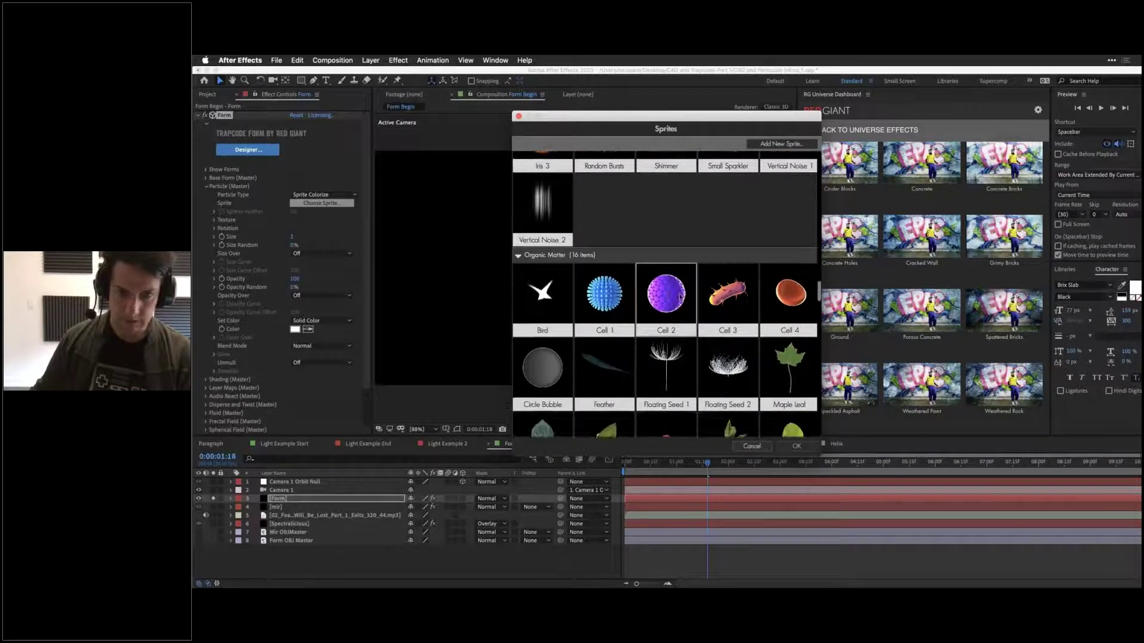
pyautogui.scroll(-20, 678, 296)
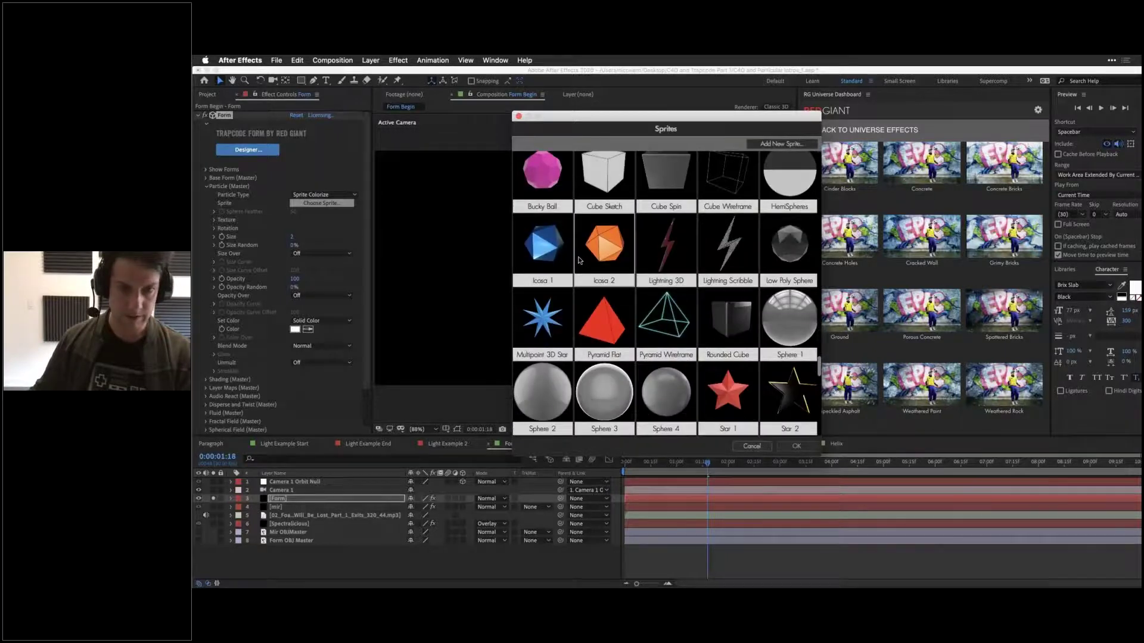
pyautogui.scroll(20, 579, 262)
pyautogui.scroll(15, 578, 262)
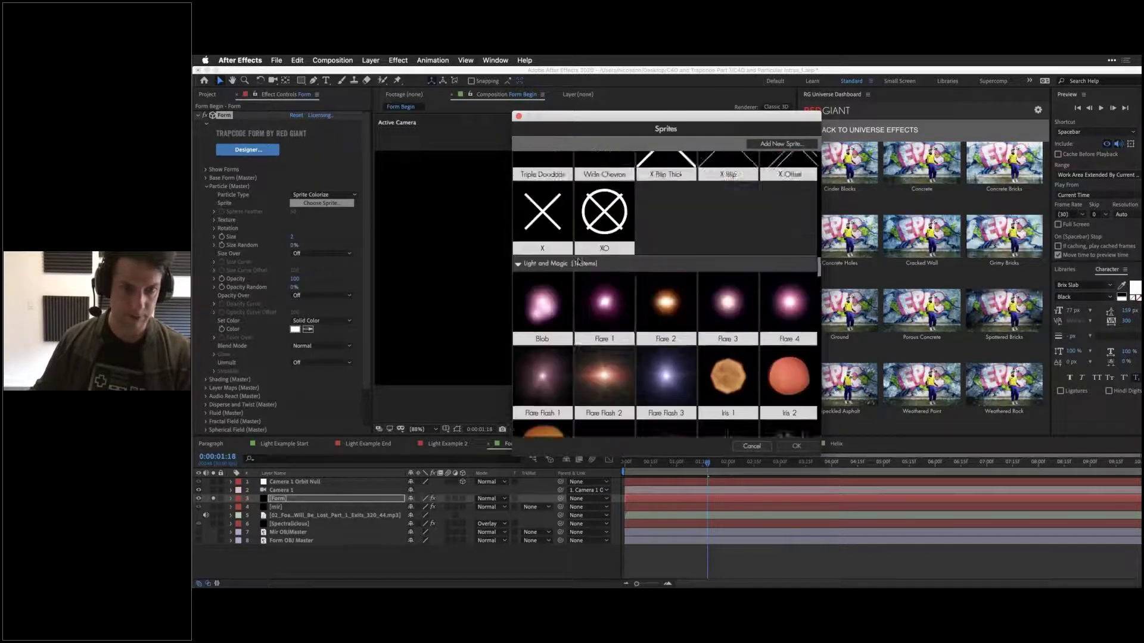
pyautogui.scroll(8, 578, 262)
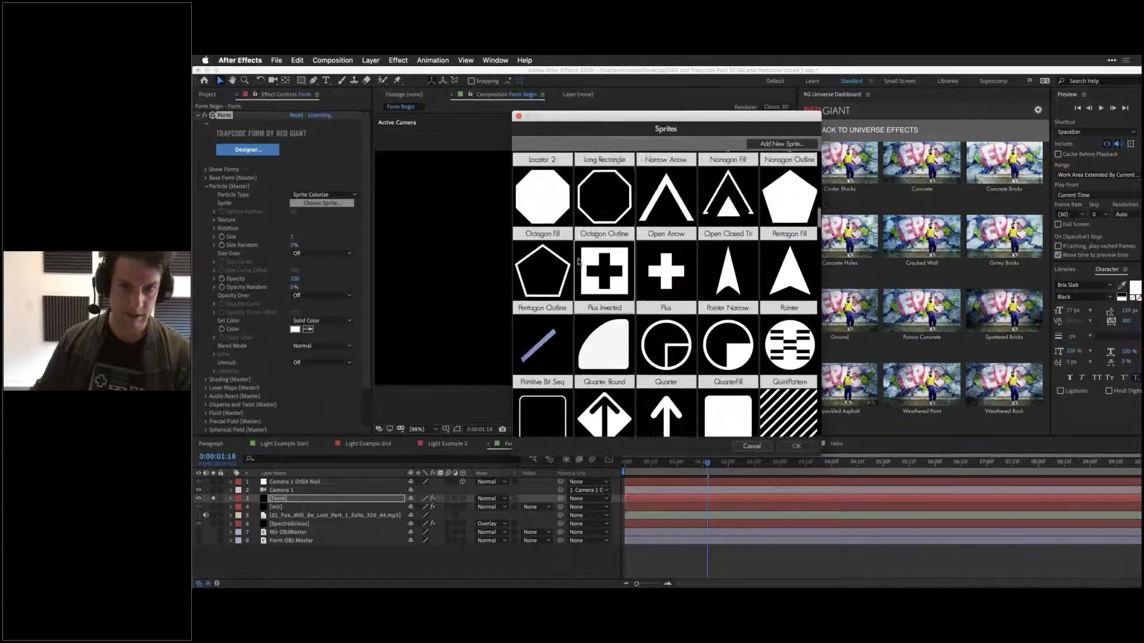
pyautogui.scroll(2, 577, 261)
pyautogui.click(542, 256)
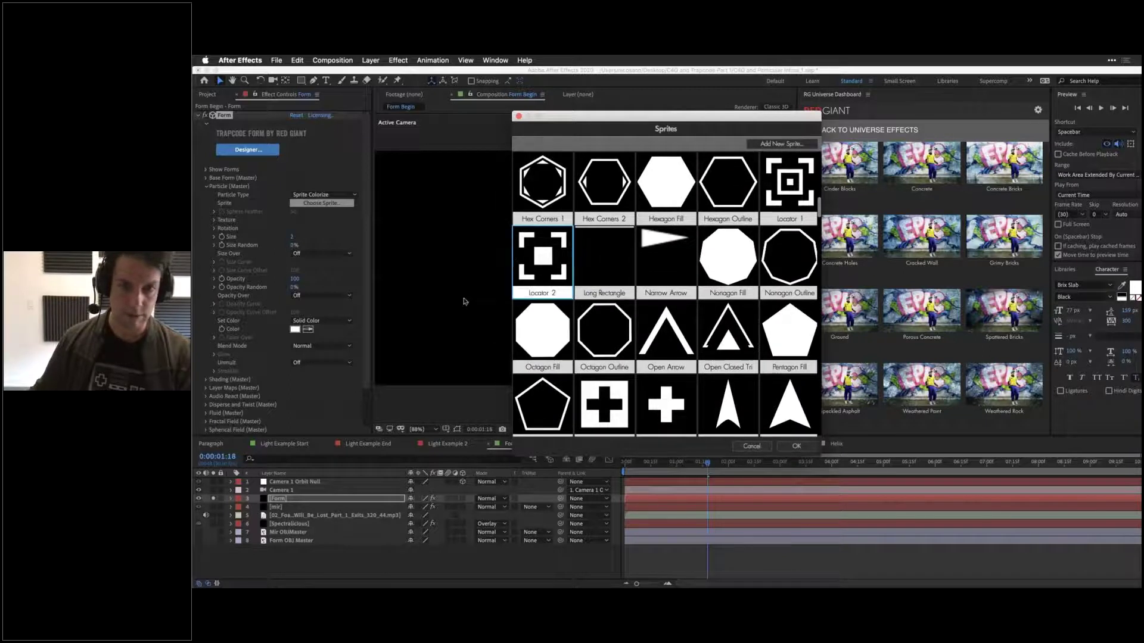
pyautogui.click(797, 446)
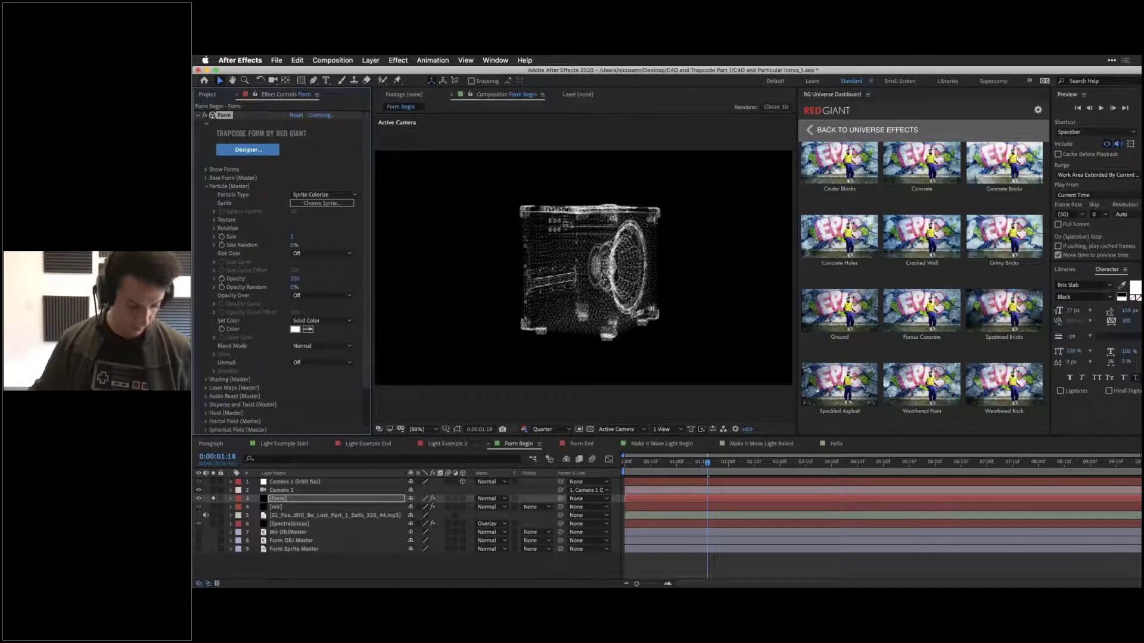
# Step: Orbit the camera so the speaker faces front, then set the viewer back to quarter resolution
pyautogui.press('c')
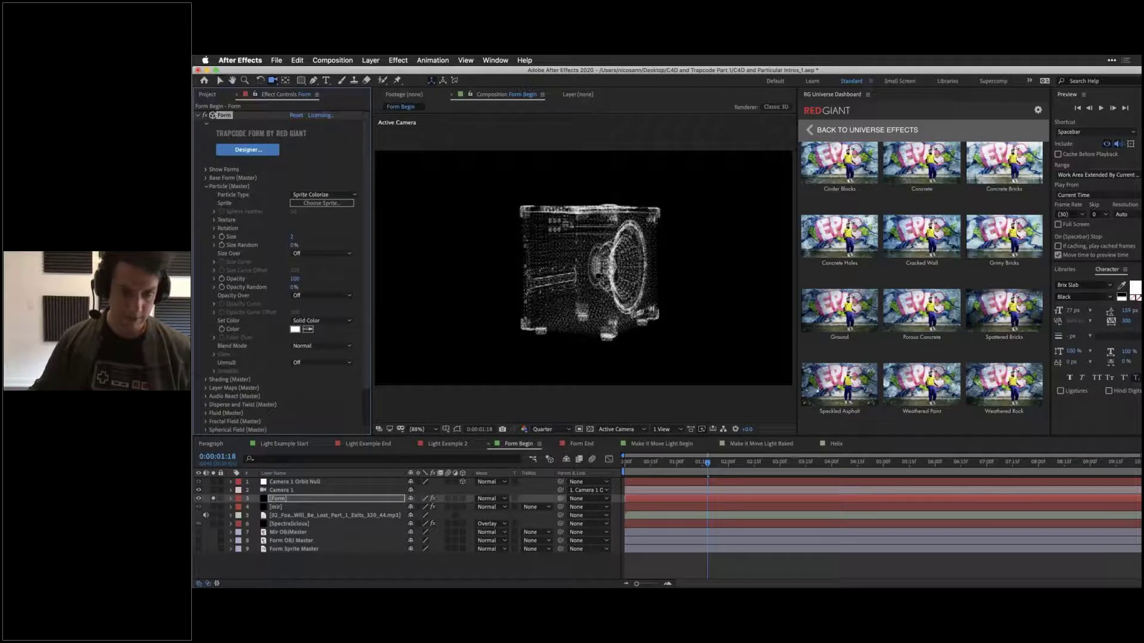
pyautogui.moveTo(585, 264); pyautogui.dragTo(584, 257)
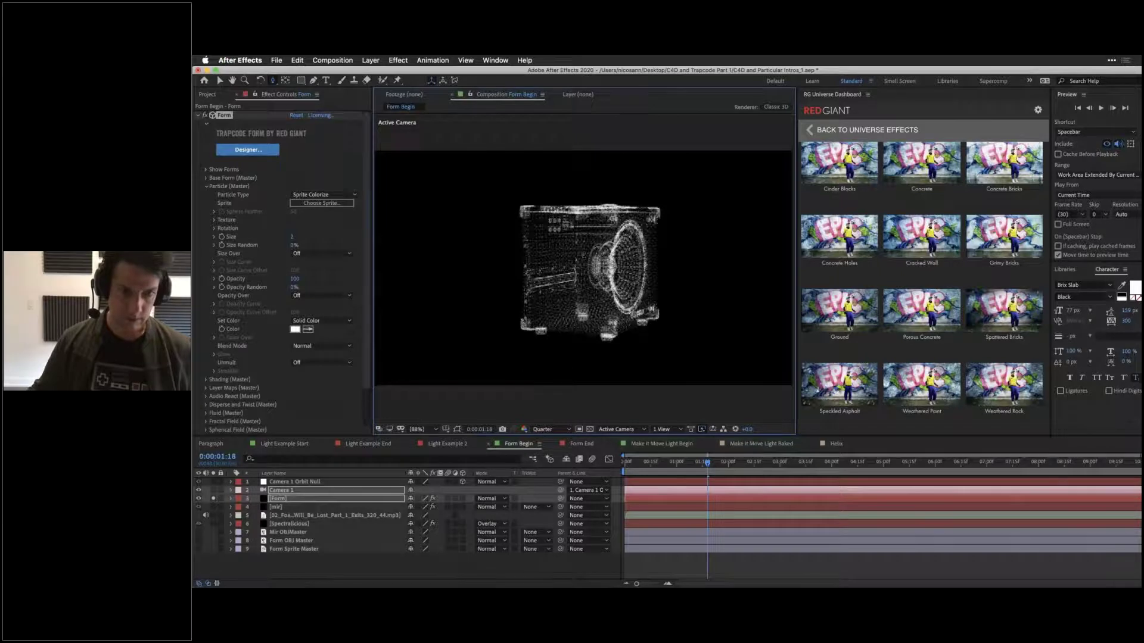
pyautogui.moveTo(584, 257); pyautogui.dragTo(585, 249)
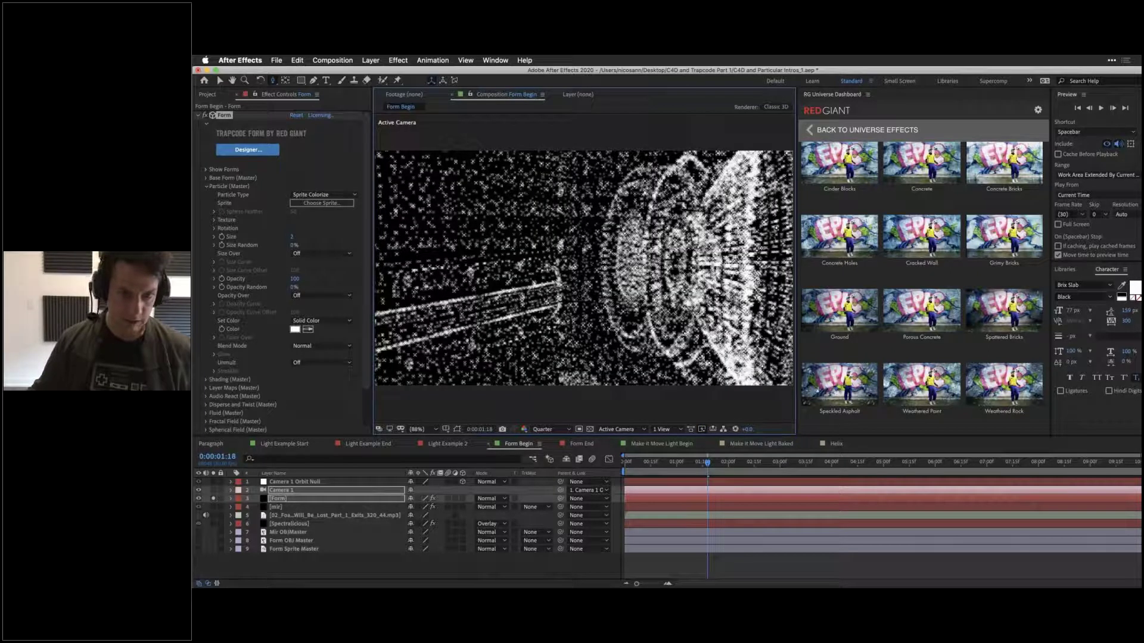
pyautogui.click(569, 429)
pyautogui.click(565, 451)
pyautogui.click(561, 432)
pyautogui.click(560, 437)
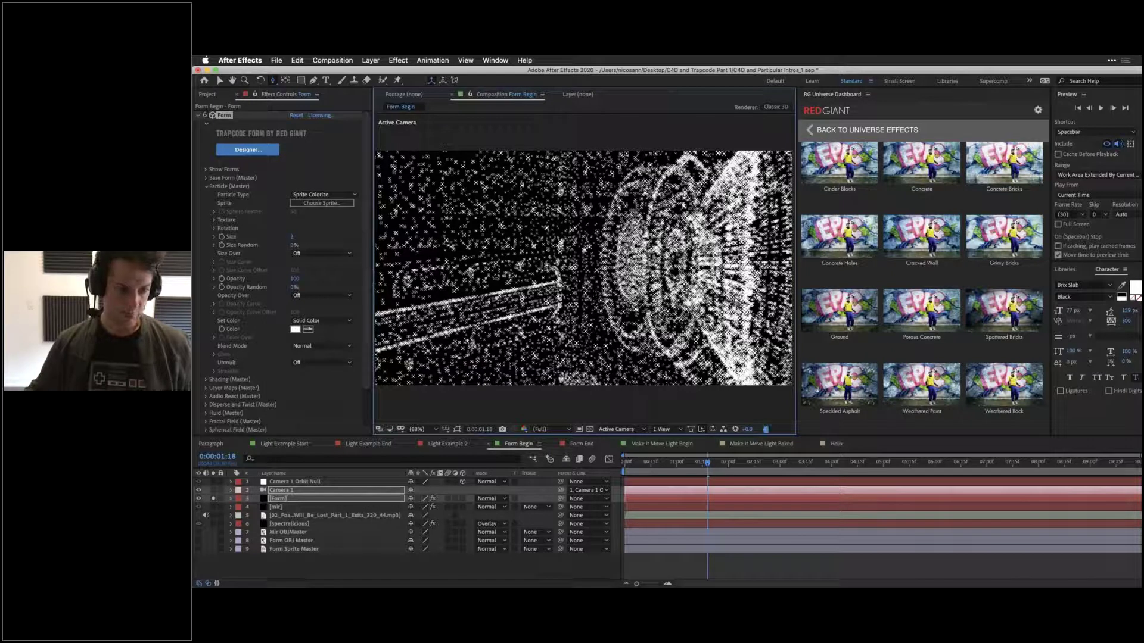
pyautogui.click(563, 430)
pyautogui.click(557, 484)
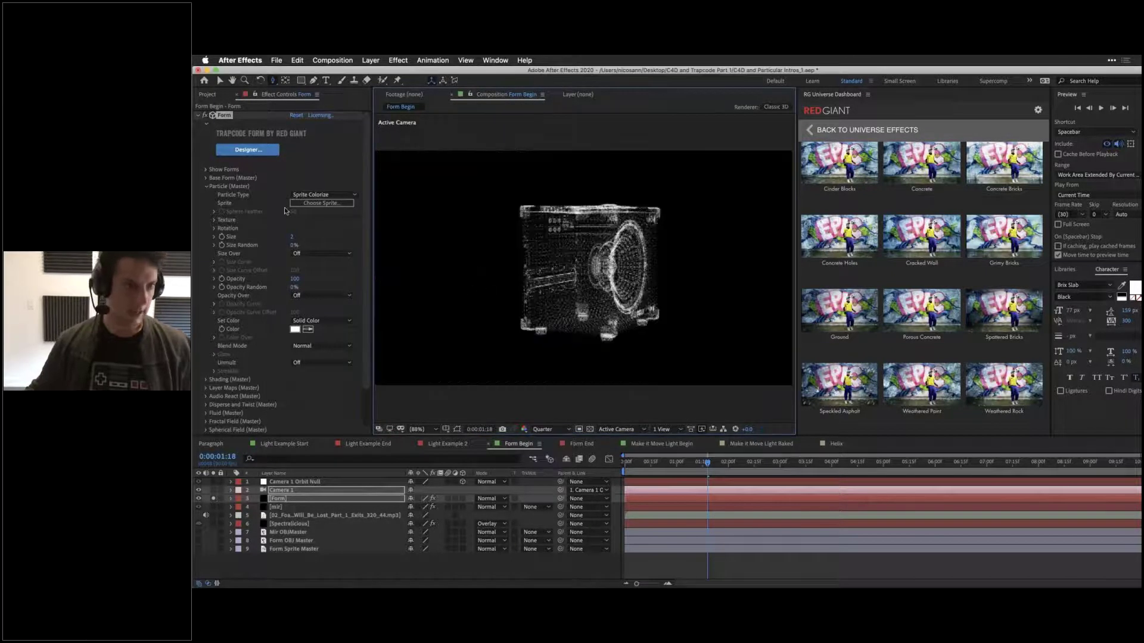
pyautogui.click(324, 202)
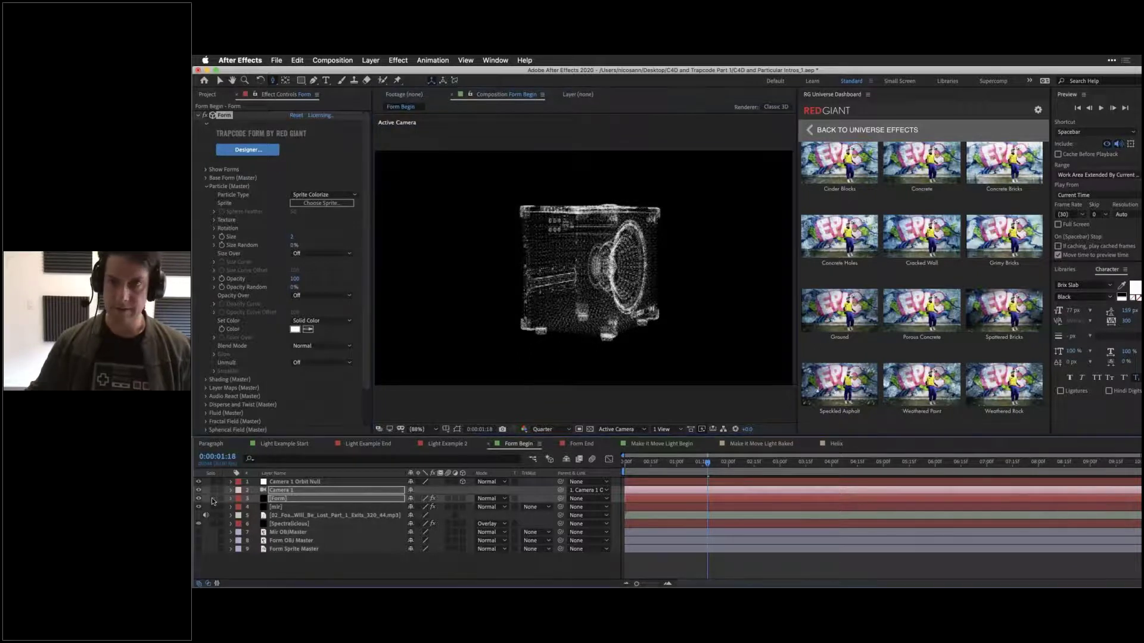
# Step: Close the RG Universe Dashboard panel and hide the mir layer
pyautogui.click(868, 95)
pyautogui.click(892, 103)
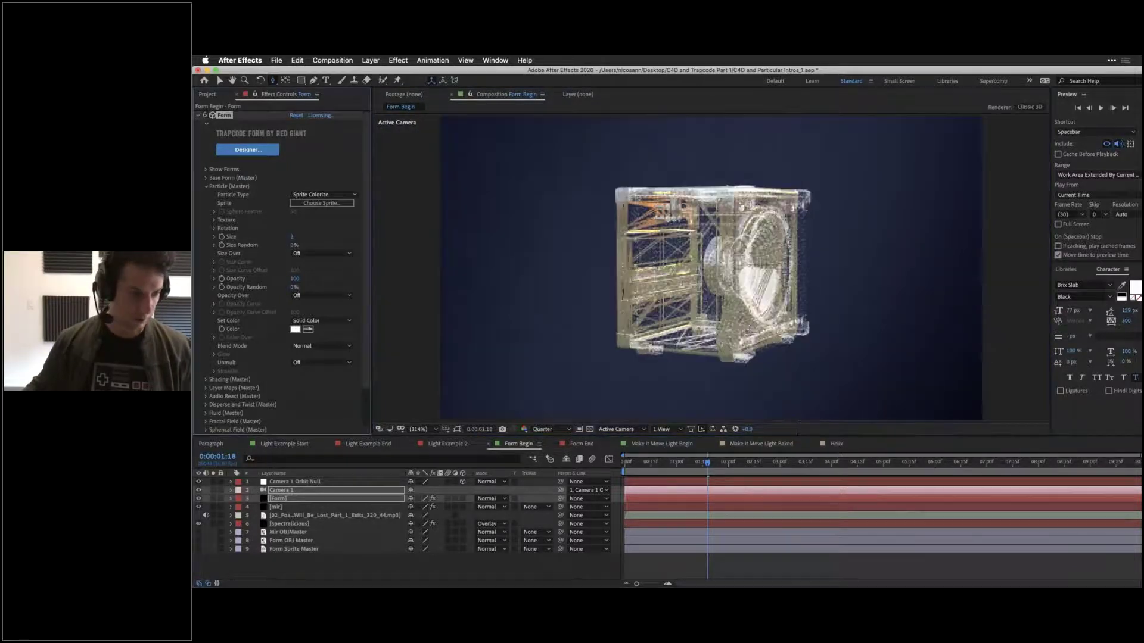
pyautogui.click(199, 507)
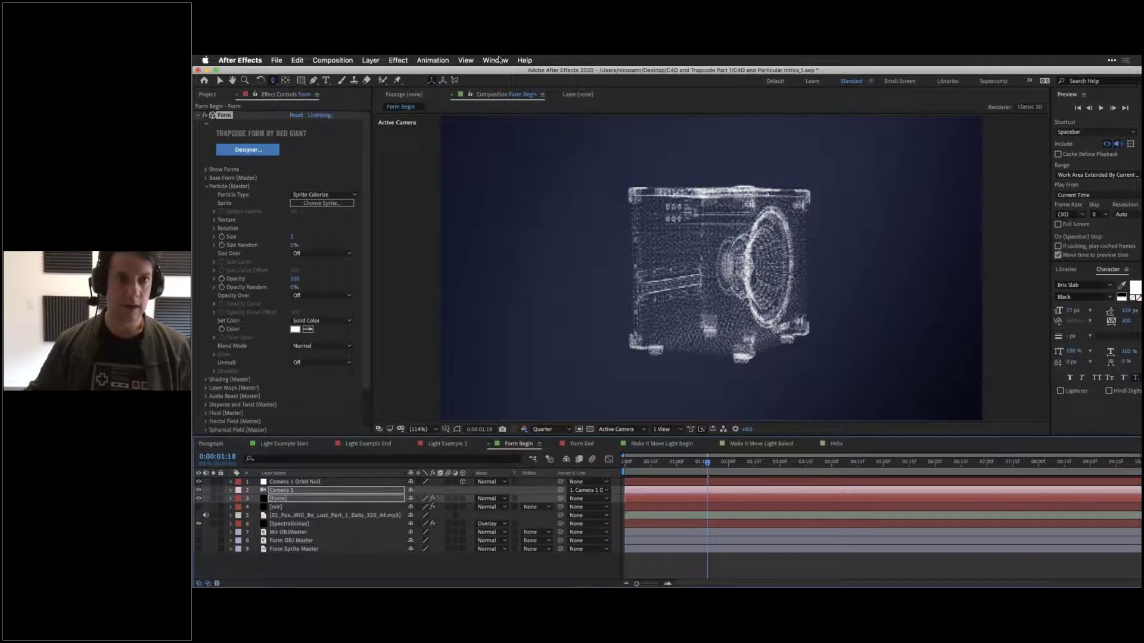
pyautogui.click(495, 60)
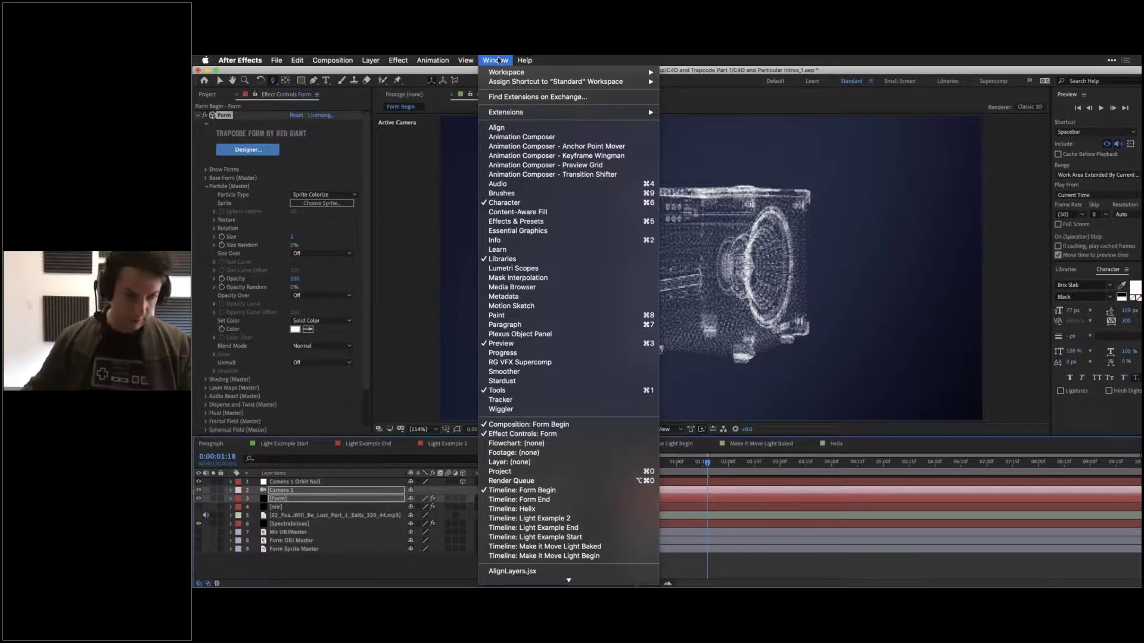
# Step: Launch the VectorIcons.jsx script panel and widen it
pyautogui.scroll(-1, 645, 428)
pyautogui.scroll(-3, 645, 428)
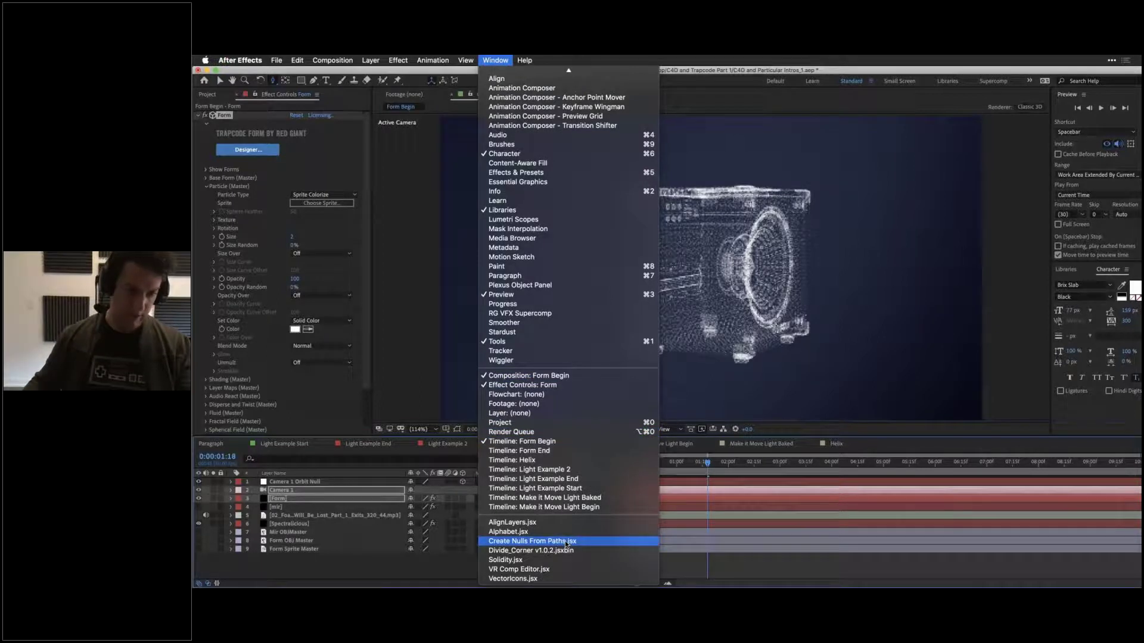
pyautogui.click(552, 577)
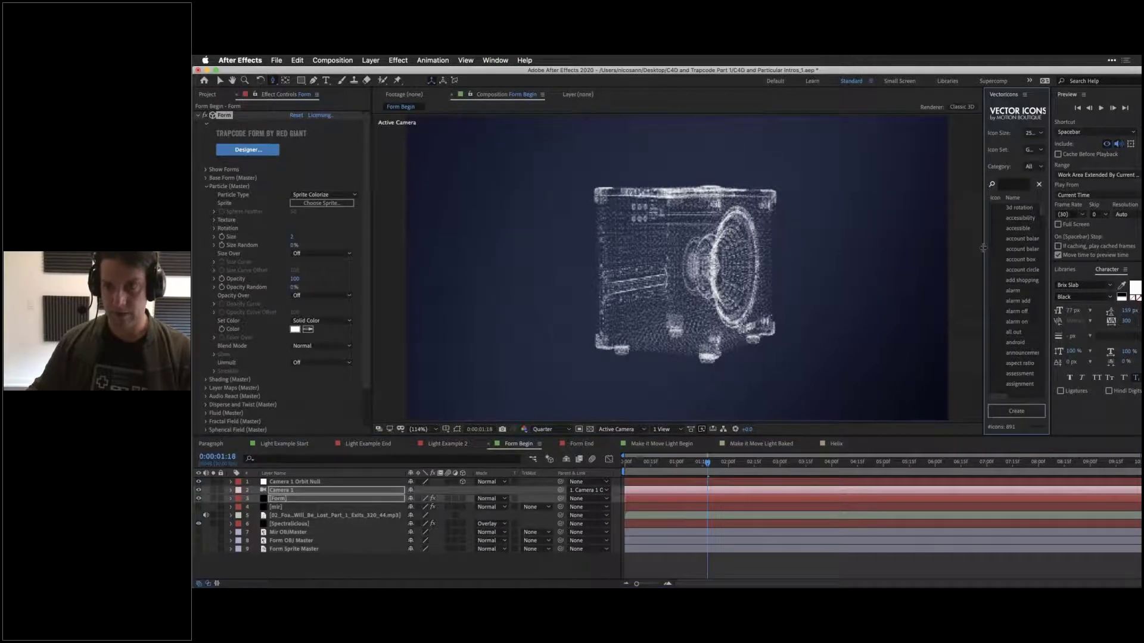
pyautogui.moveTo(983, 247); pyautogui.dragTo(791, 179)
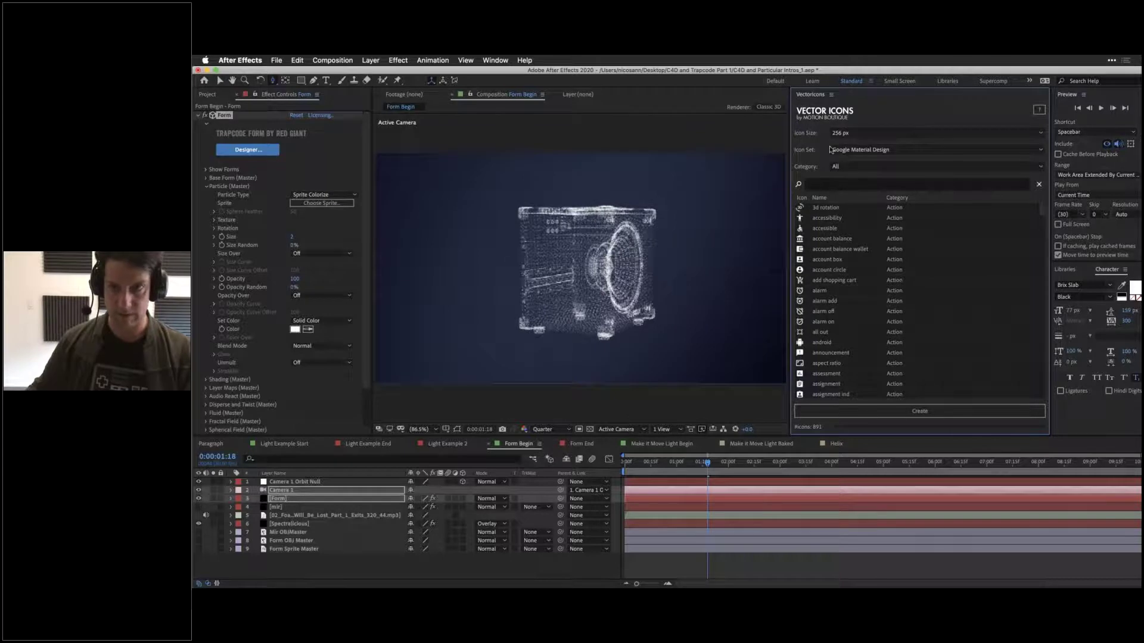
# Step: Create the 48 px Google Material Design music icons found by searching 'music'
pyautogui.click(830, 149)
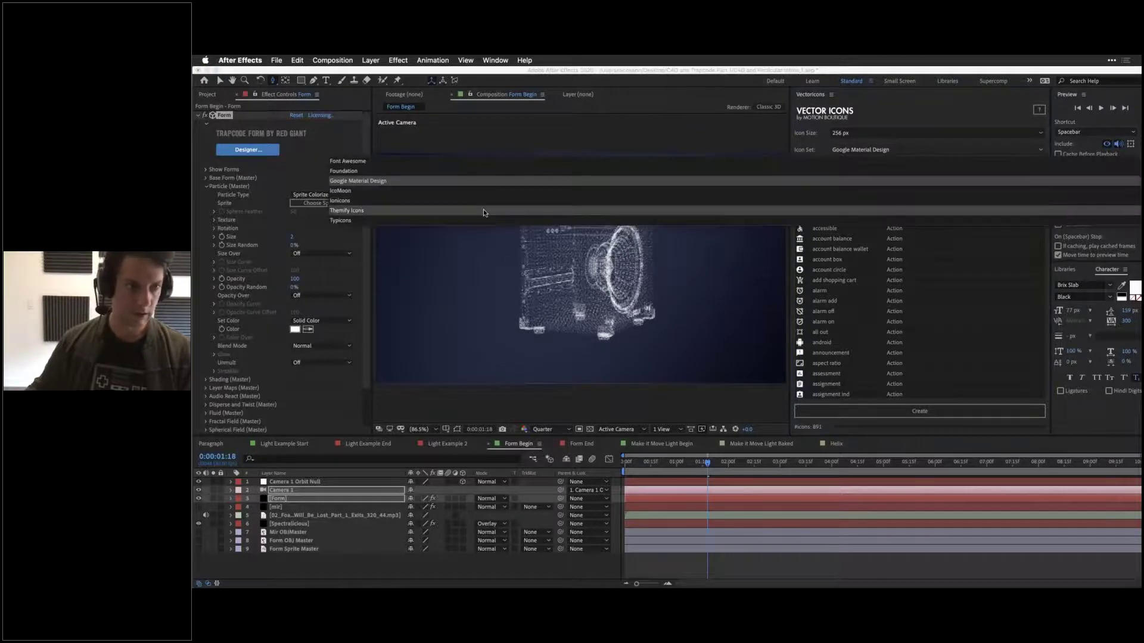
pyautogui.click(466, 170)
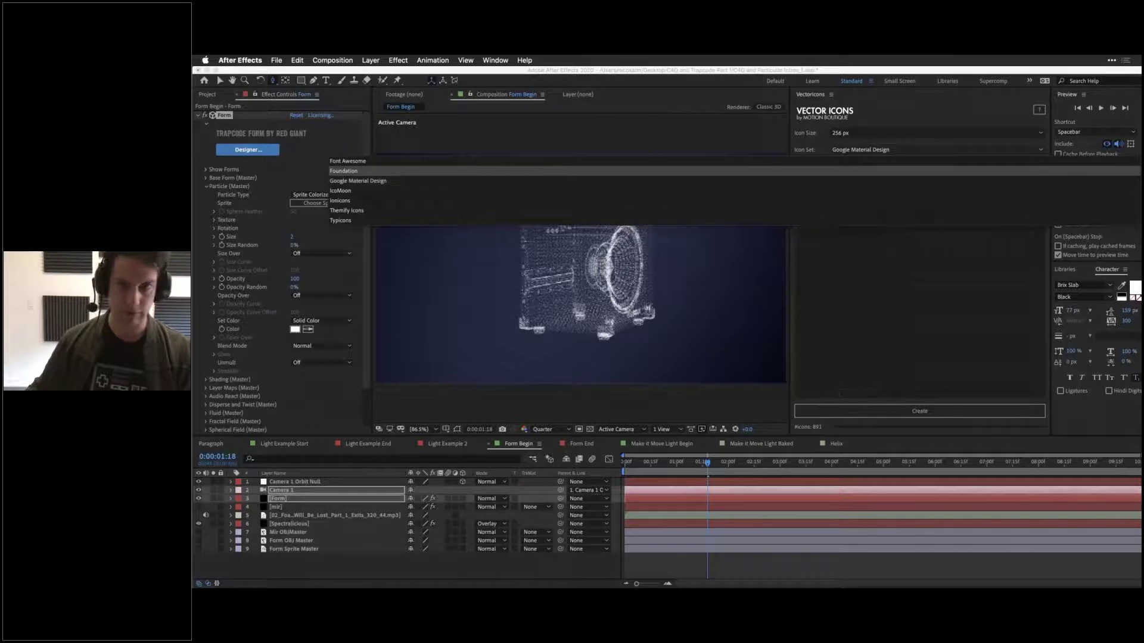
pyautogui.click(893, 152)
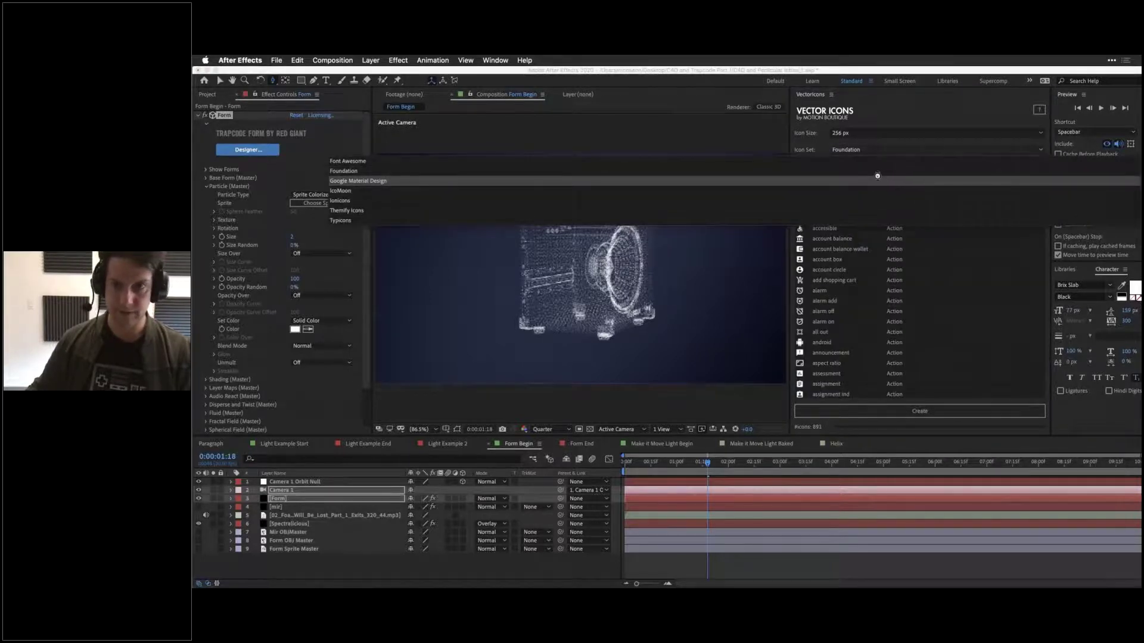
pyautogui.click(877, 175)
pyautogui.click(843, 186)
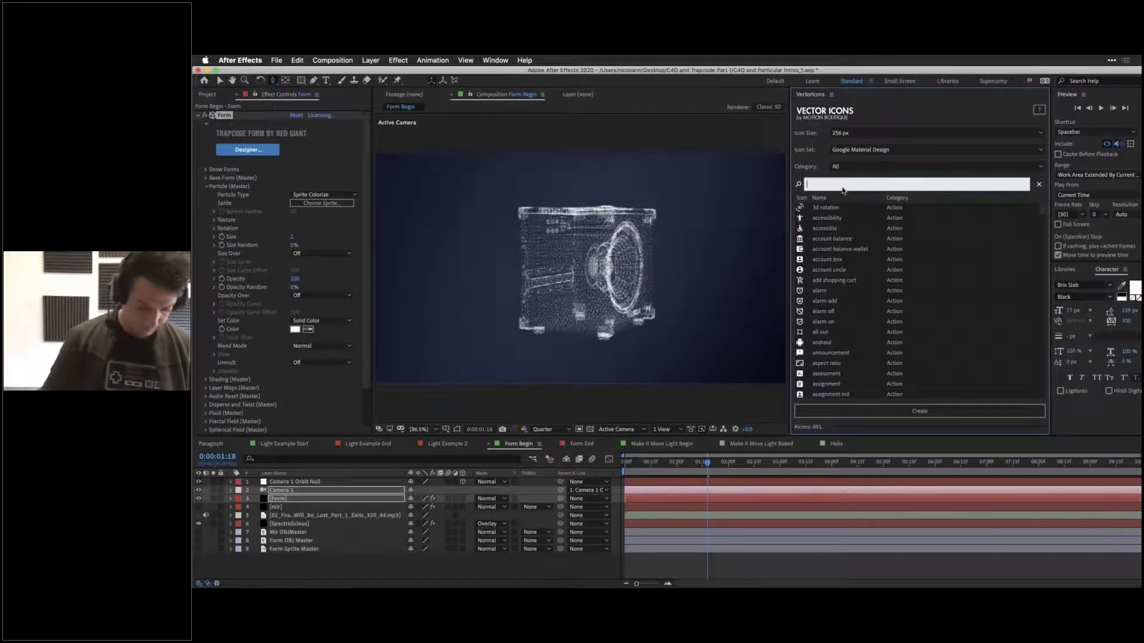
pyautogui.write('music')
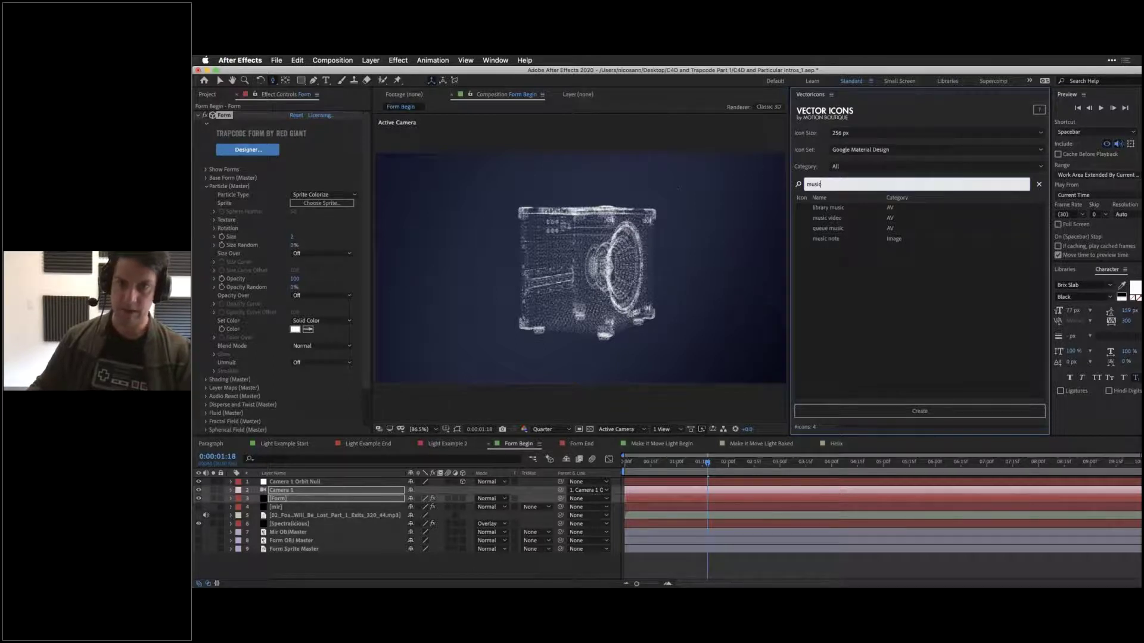
pyautogui.click(871, 134)
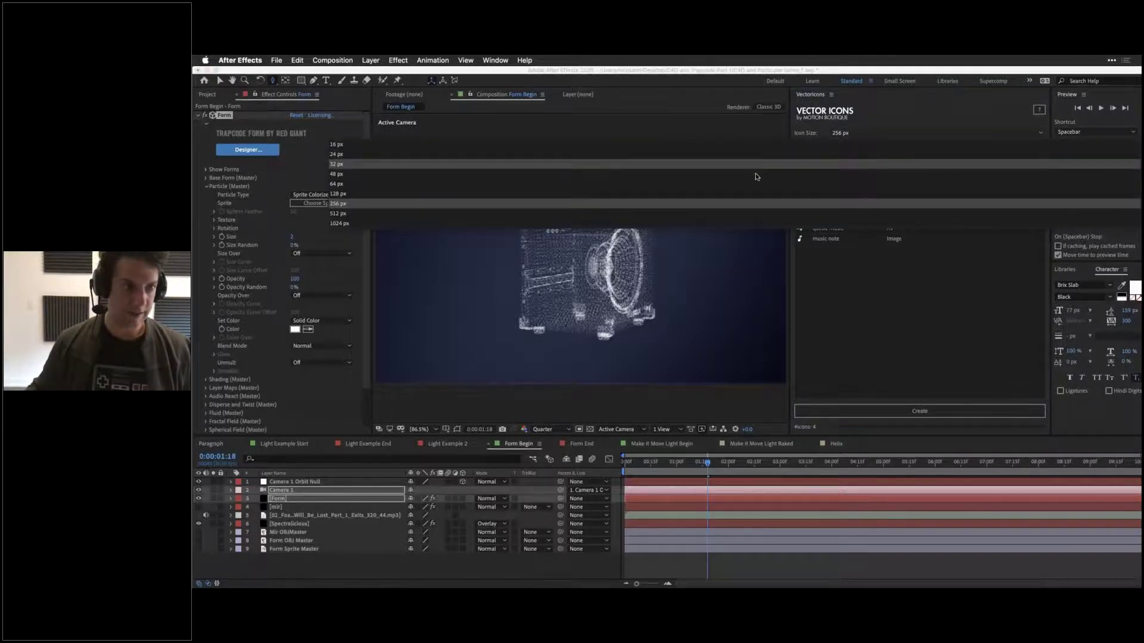
pyautogui.click(754, 178)
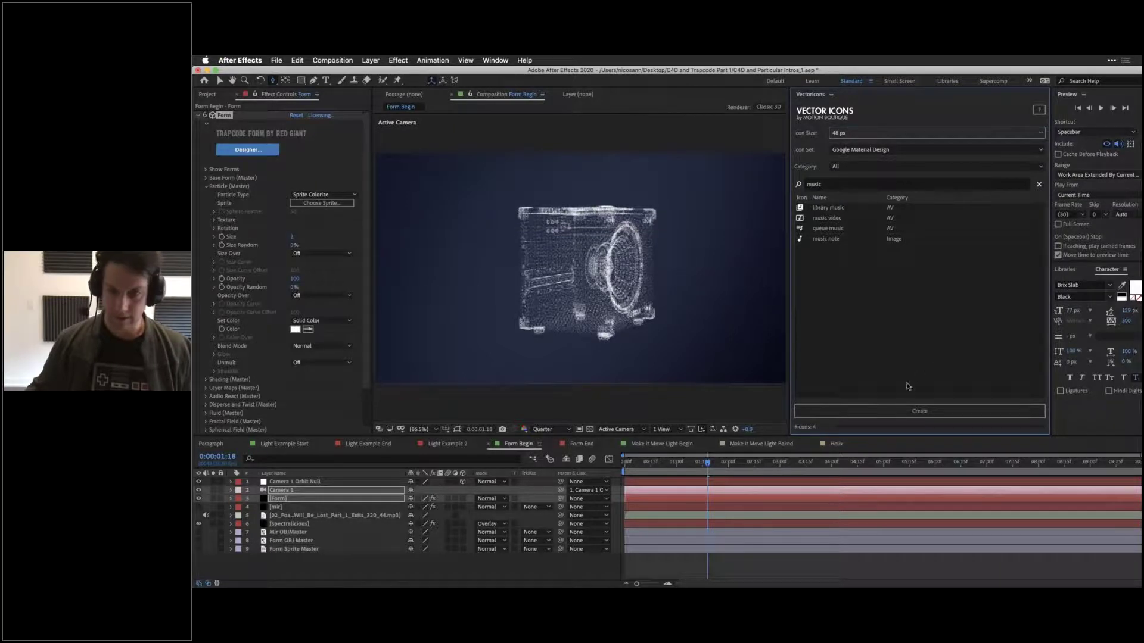
pyautogui.click(910, 412)
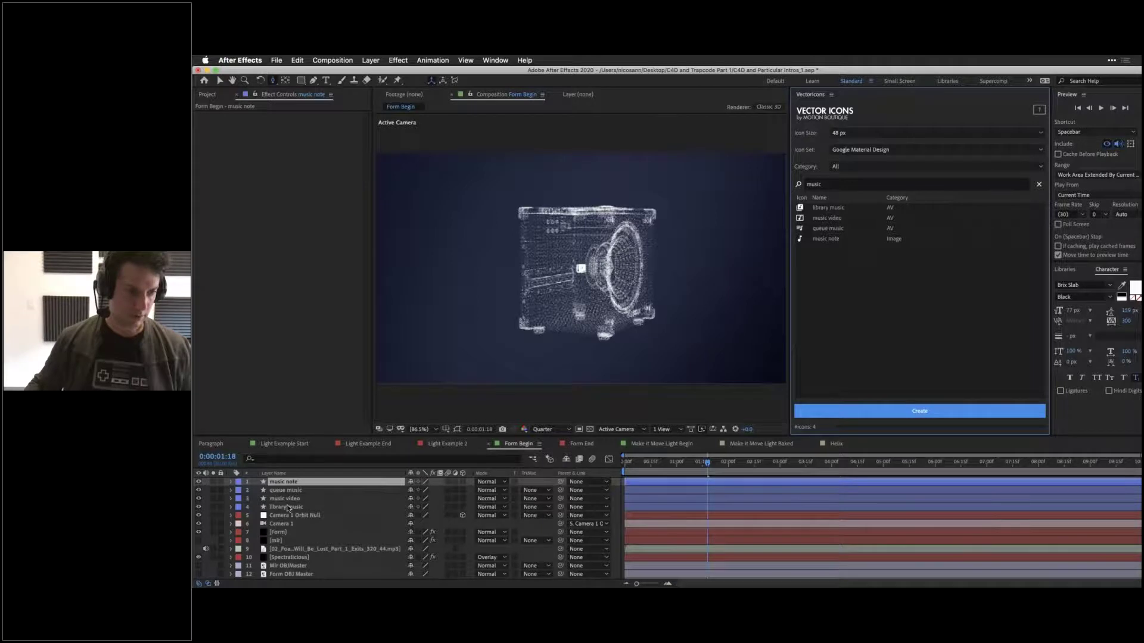
# Step: Check the four music icon layers solo, then pre-compose them into a composition named 'Music'
pyautogui.keyDown('shift'); pyautogui.click(290, 508); pyautogui.keyUp('shift')
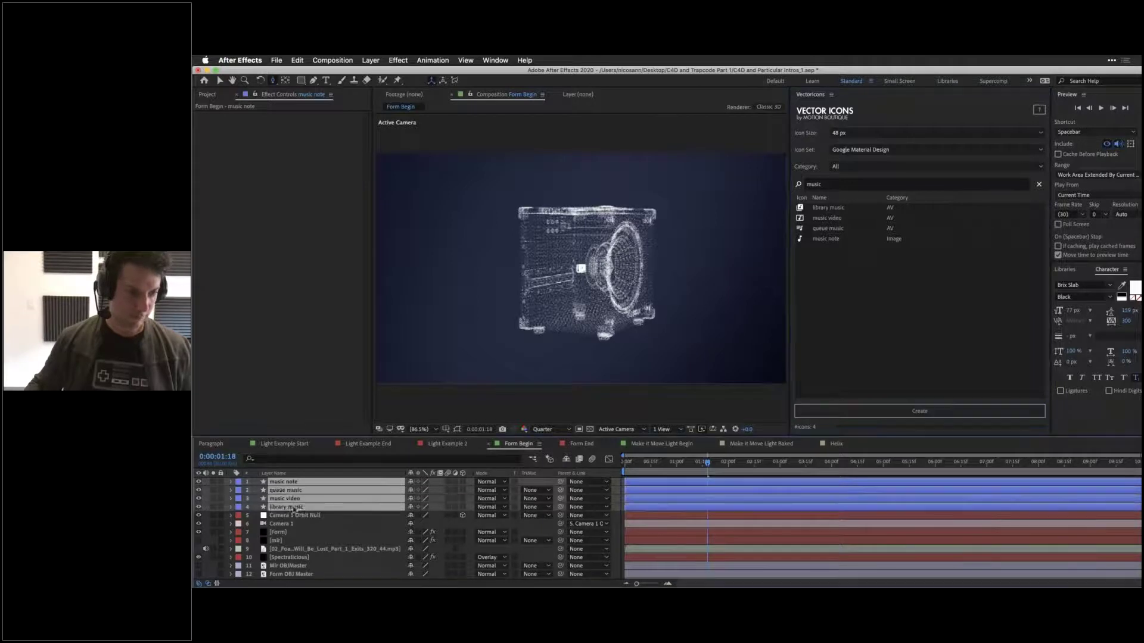
pyautogui.click(214, 507)
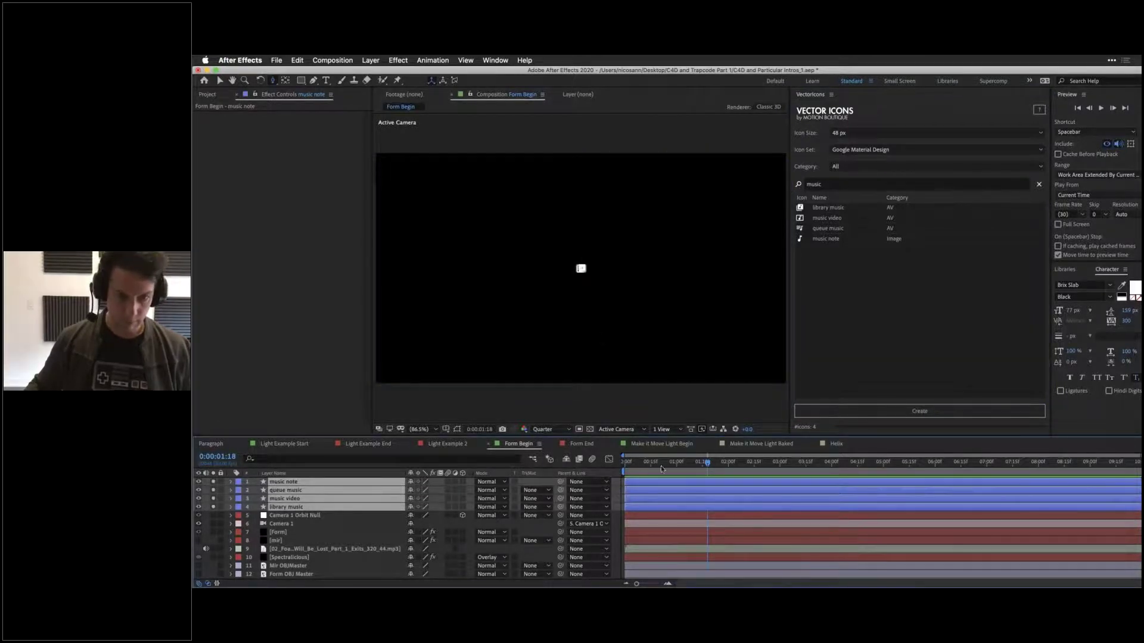
pyautogui.click(629, 465)
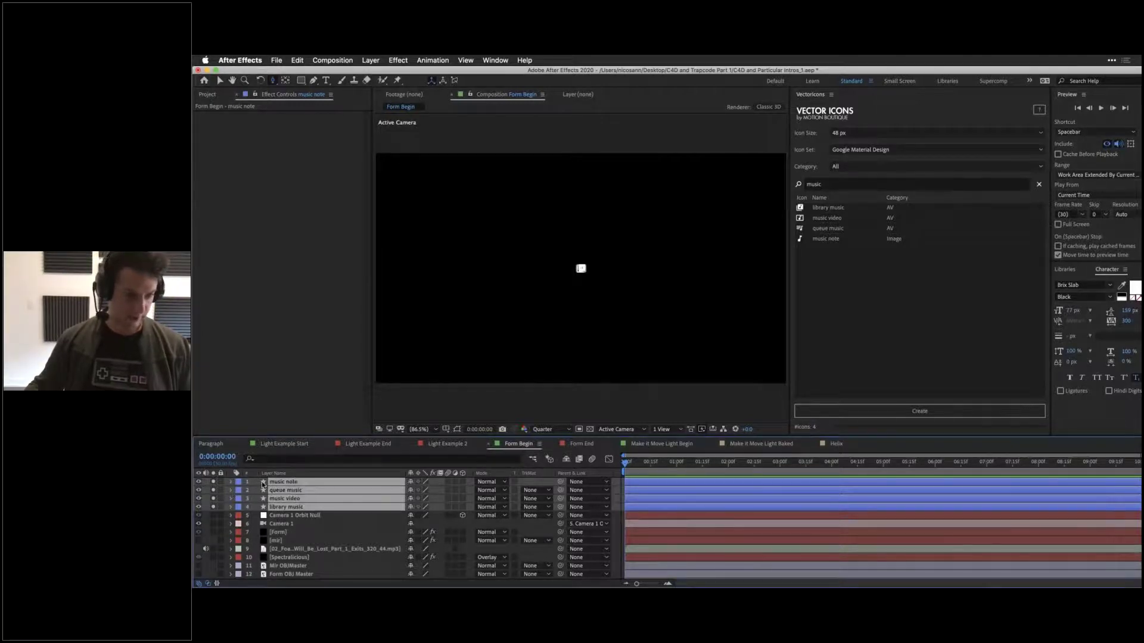
pyautogui.moveTo(213, 482); pyautogui.dragTo(214, 507)
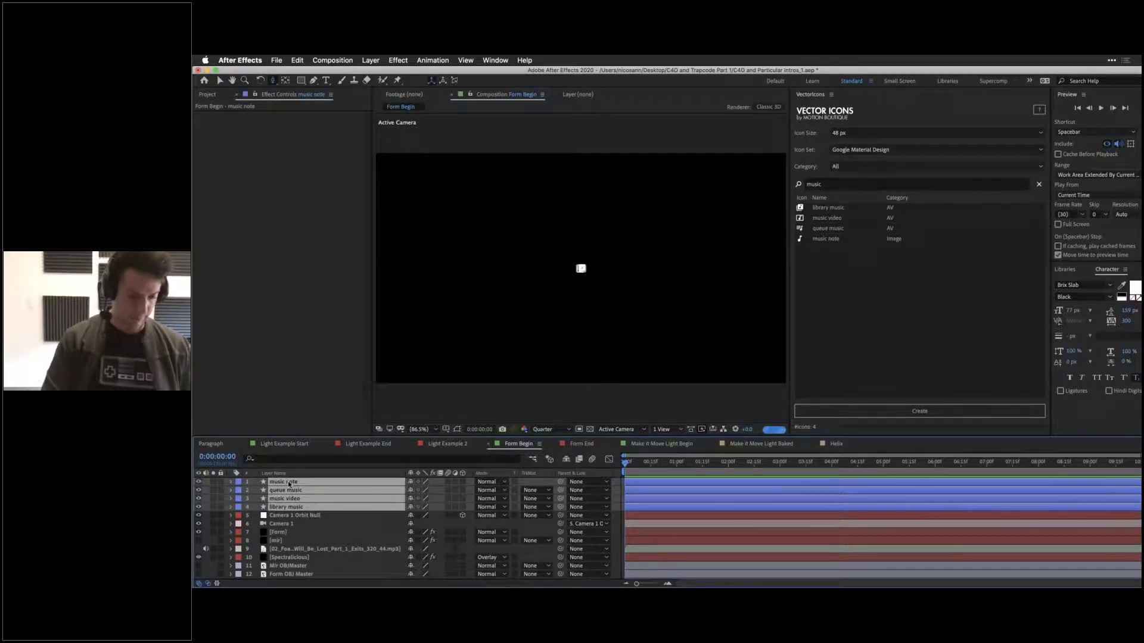
pyautogui.press('super+shift+c')
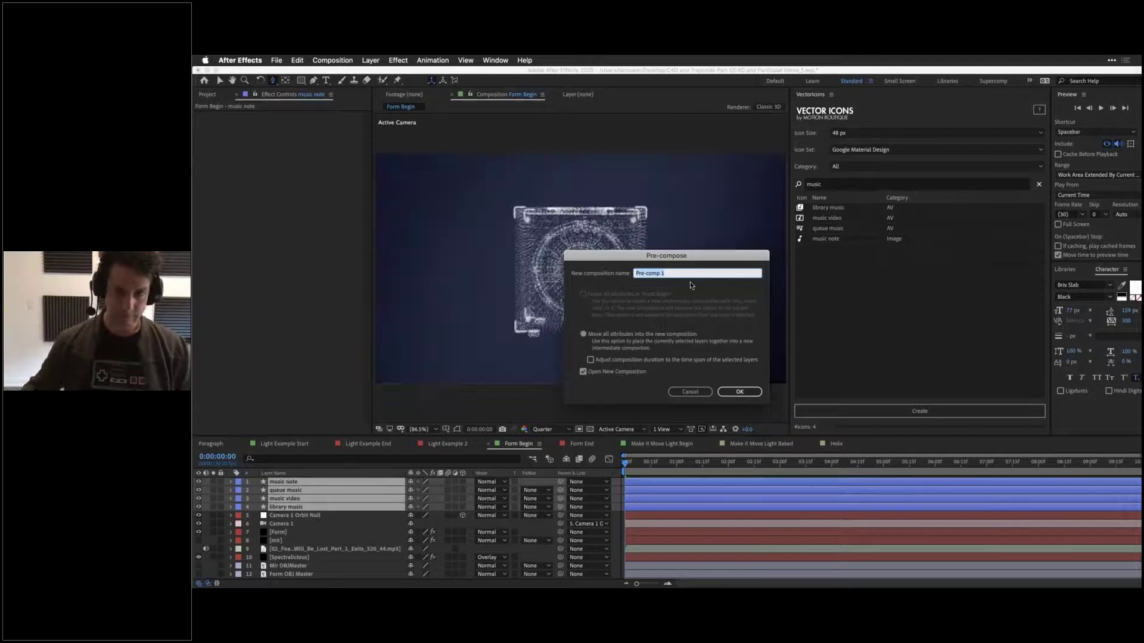
pyautogui.write('Music')
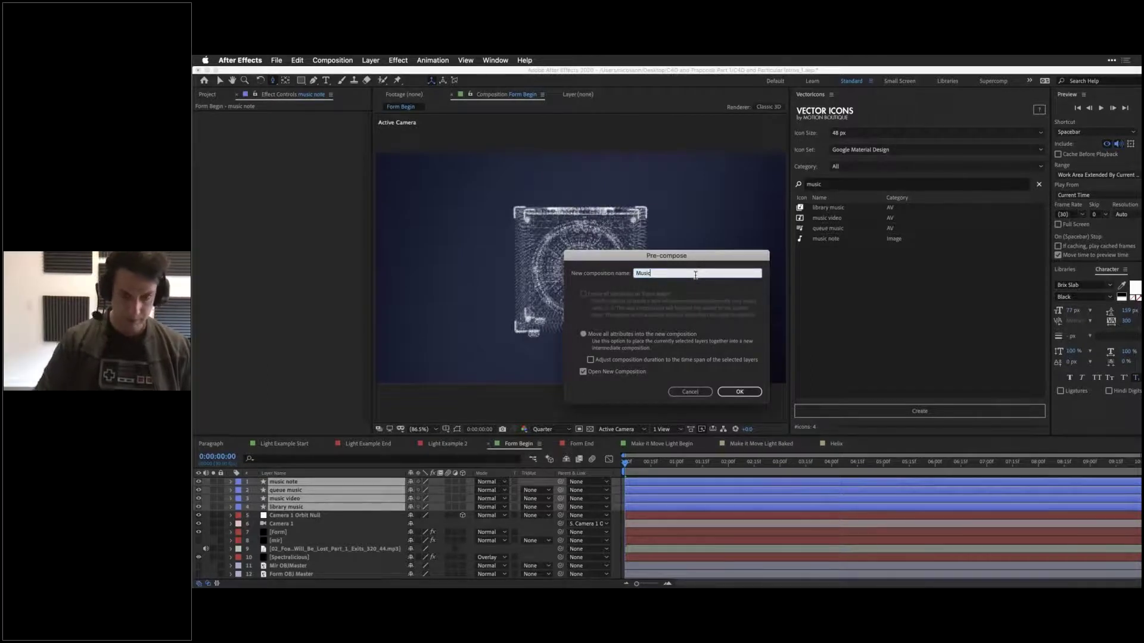
pyautogui.click(738, 392)
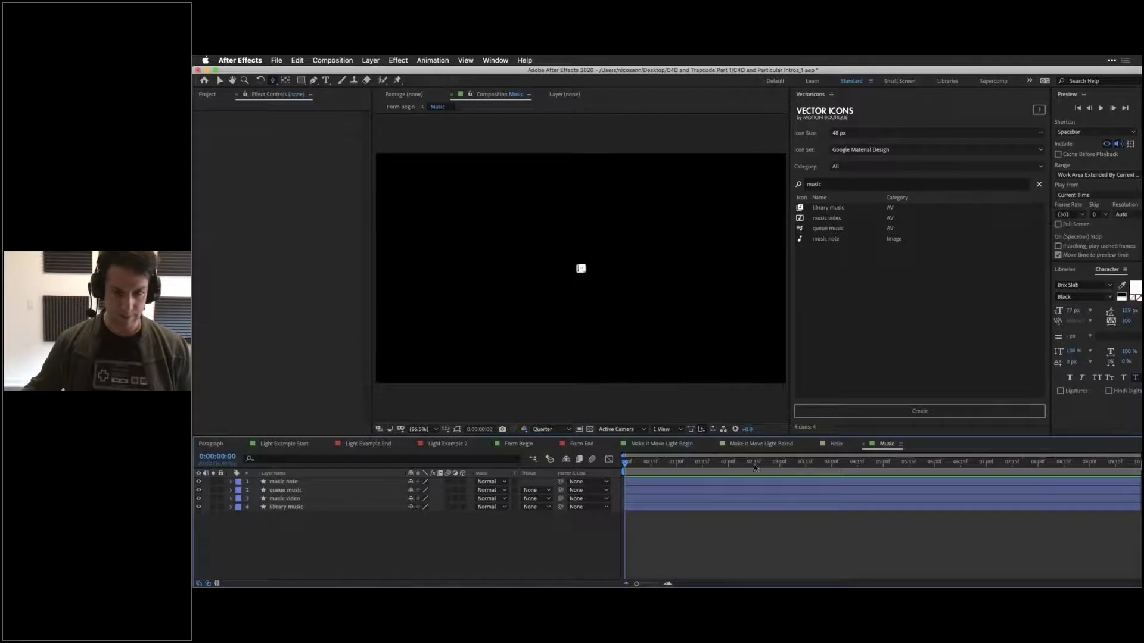
# Step: Sequence the four selected music icon layers one after another with Keyframe Assistant > Sequence Layers
pyautogui.click(282, 489)
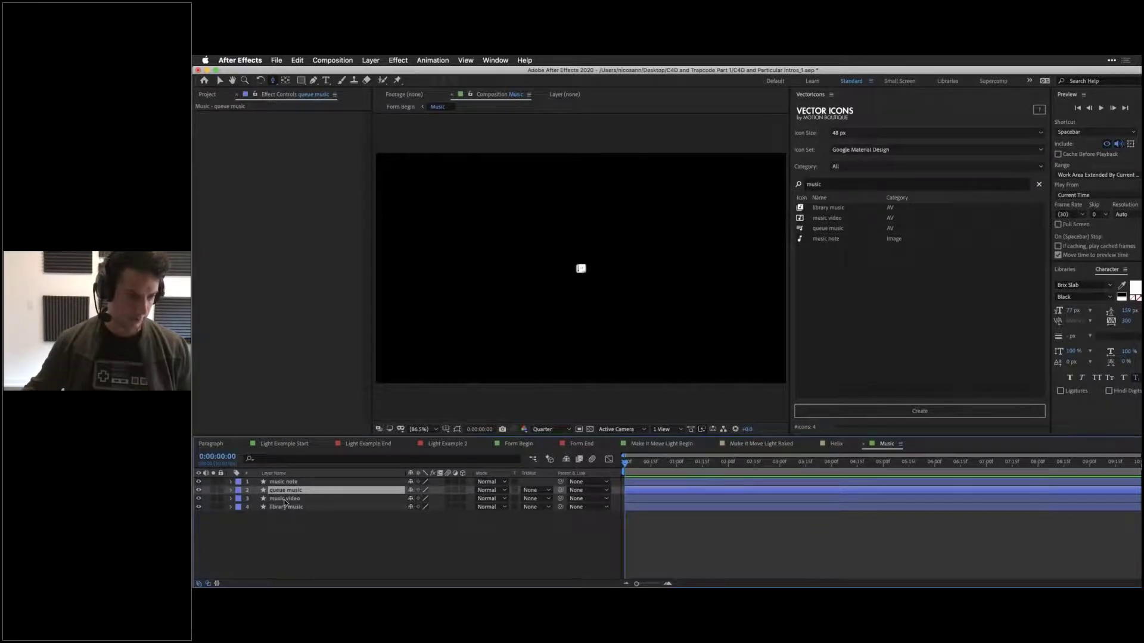
pyautogui.click(284, 499)
pyautogui.click(286, 507)
pyautogui.keyDown('shift'); pyautogui.click(300, 483); pyautogui.keyUp('shift')
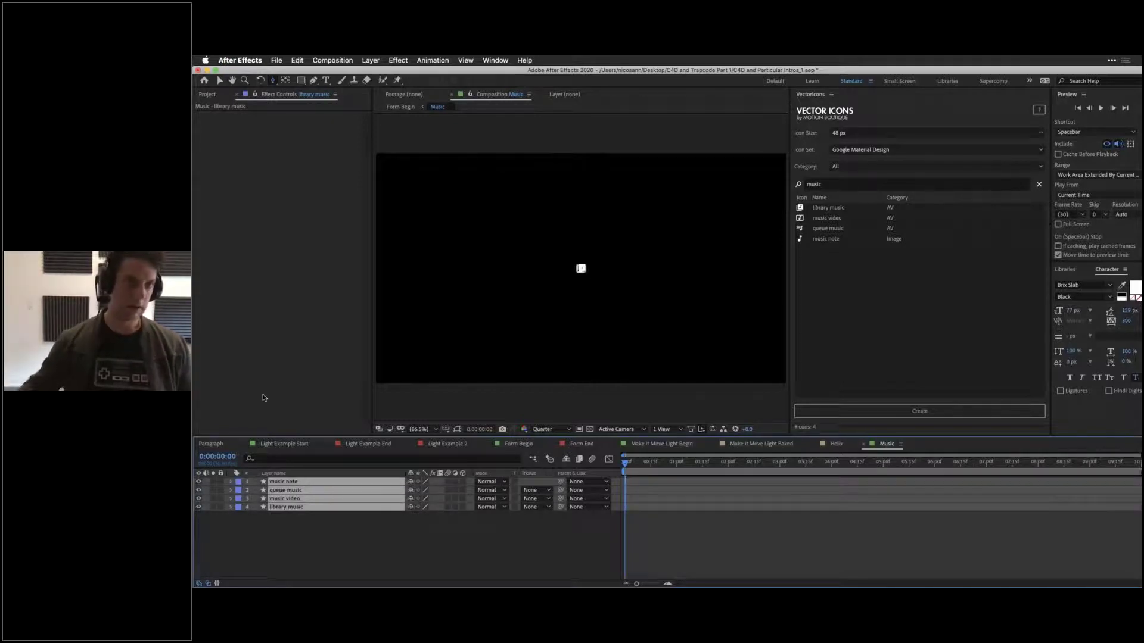
pyautogui.click(439, 62)
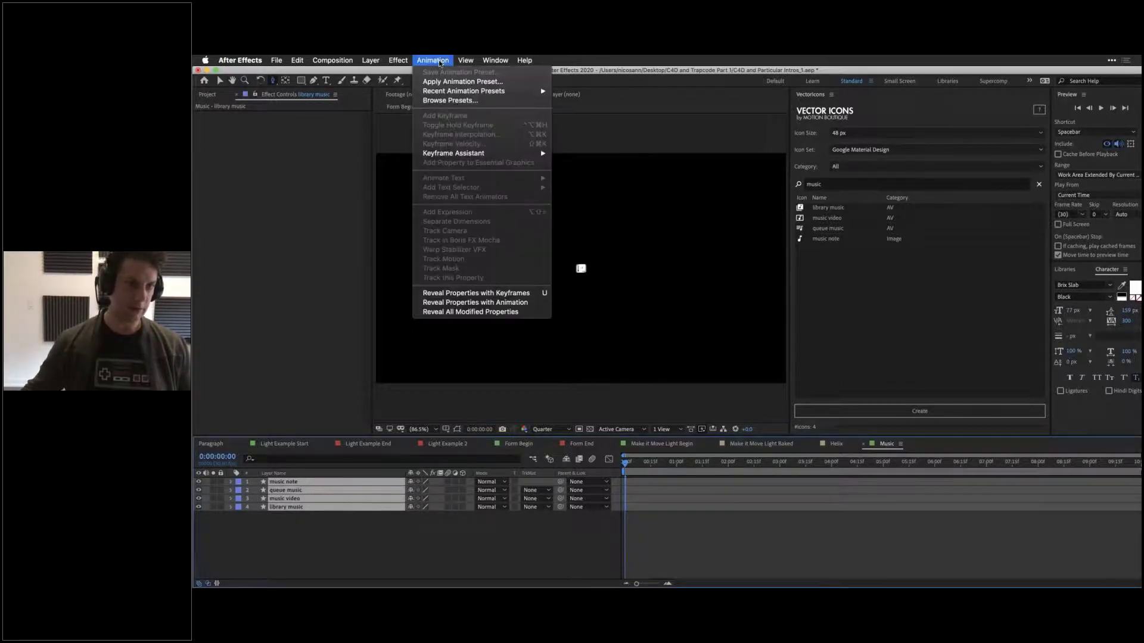
pyautogui.moveTo(492, 154)
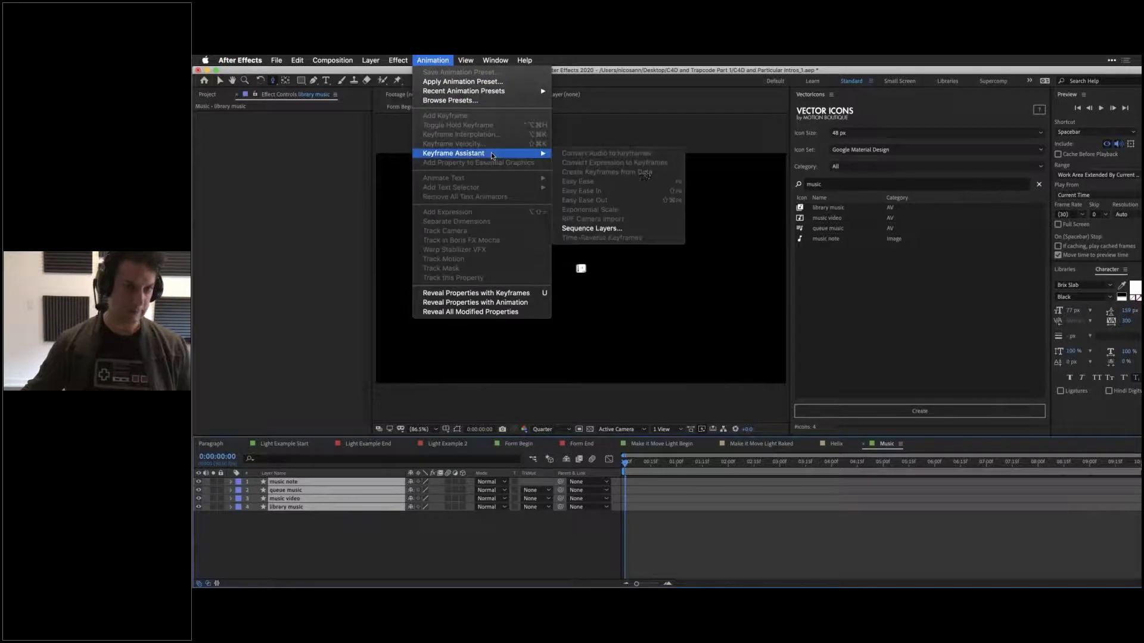
pyautogui.click(663, 229)
pyautogui.click(750, 358)
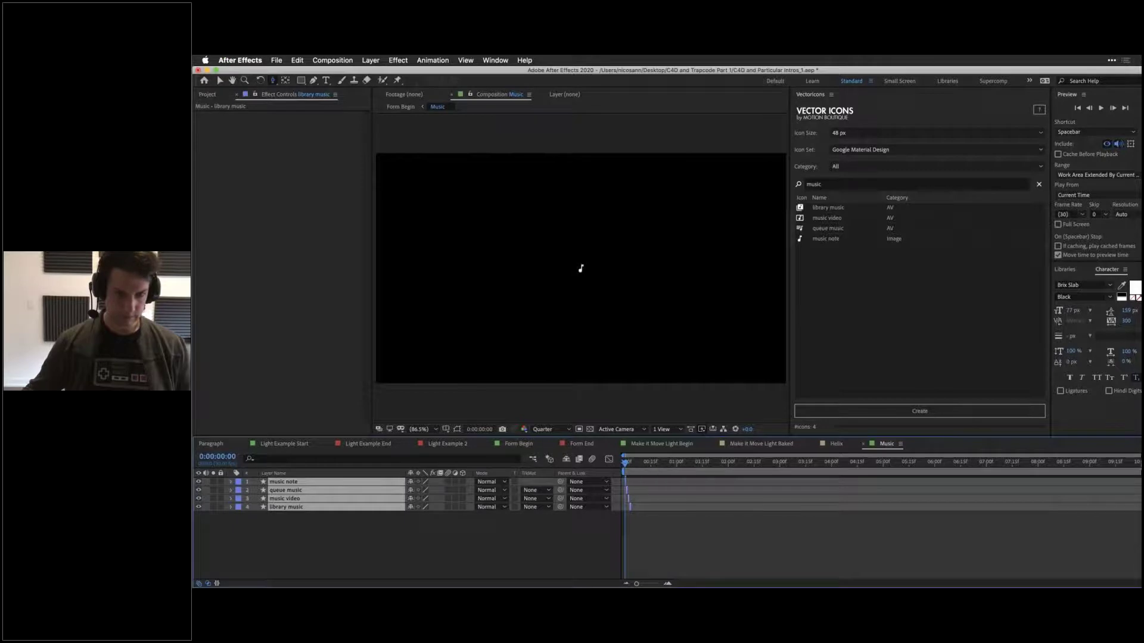
# Step: Clear the layer selection and bring up the Composition menu
pyautogui.click(421, 545)
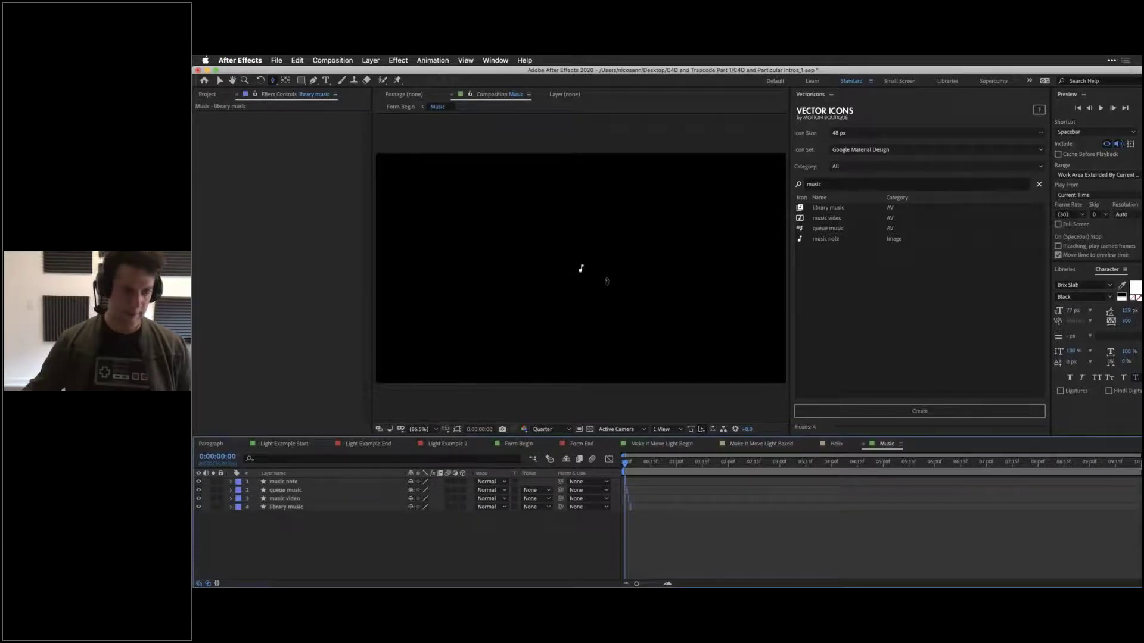
pyautogui.click(284, 481)
pyautogui.click(329, 541)
pyautogui.click(319, 60)
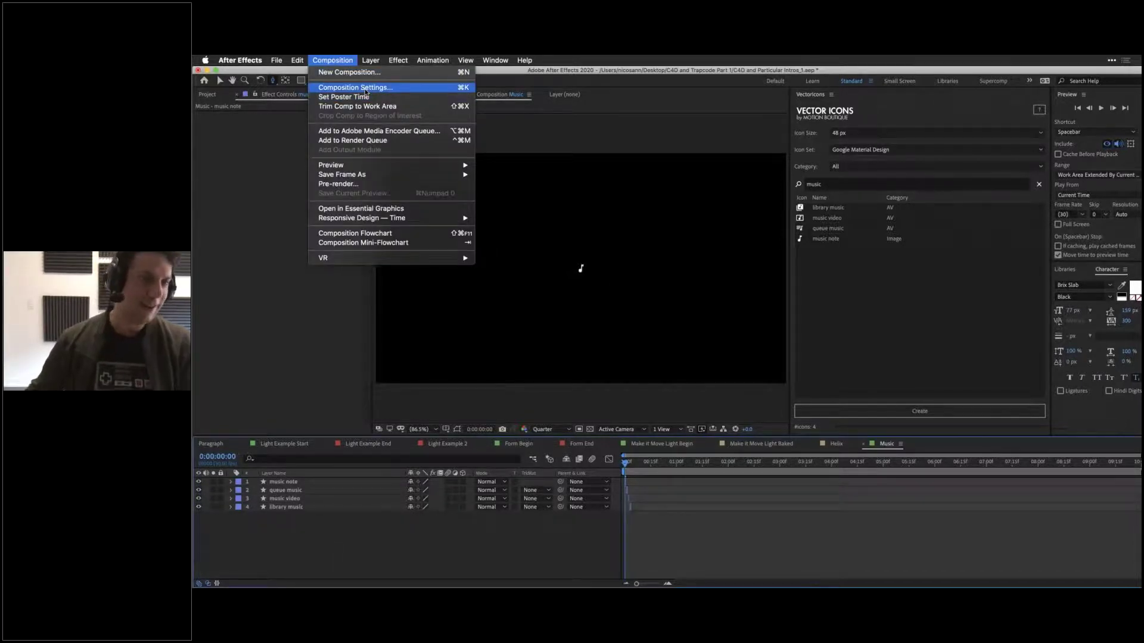
# Step: Resize the Music composition to 48 × 48 pixels in Composition Settings
pyautogui.click(366, 88)
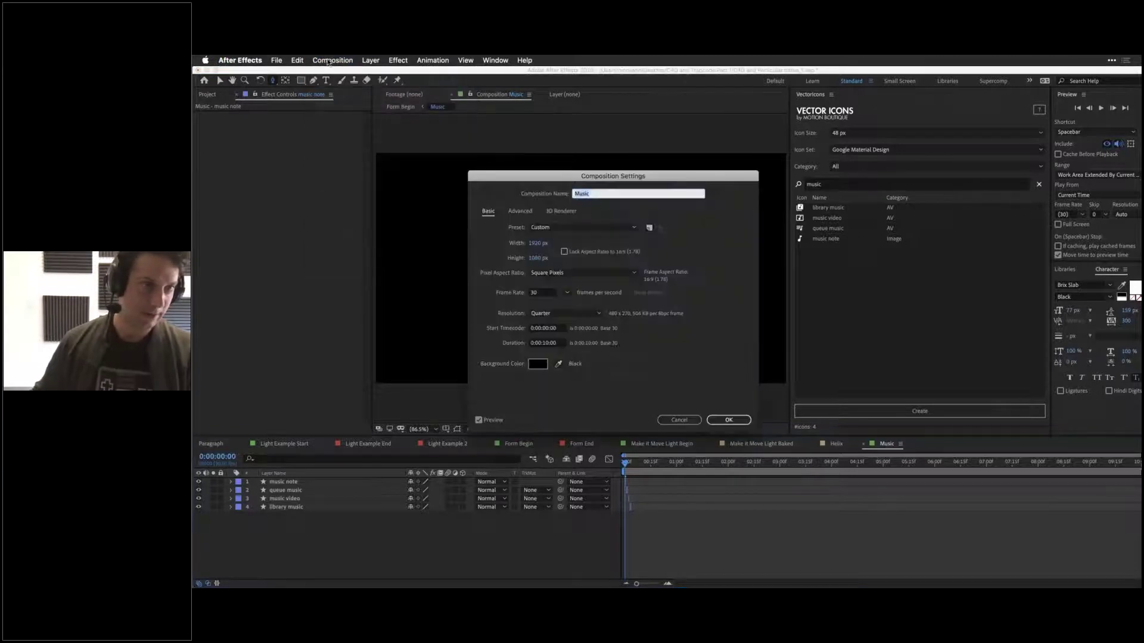
pyautogui.click(534, 244)
pyautogui.write('48')
pyautogui.press('Tab')
pyautogui.write('48')
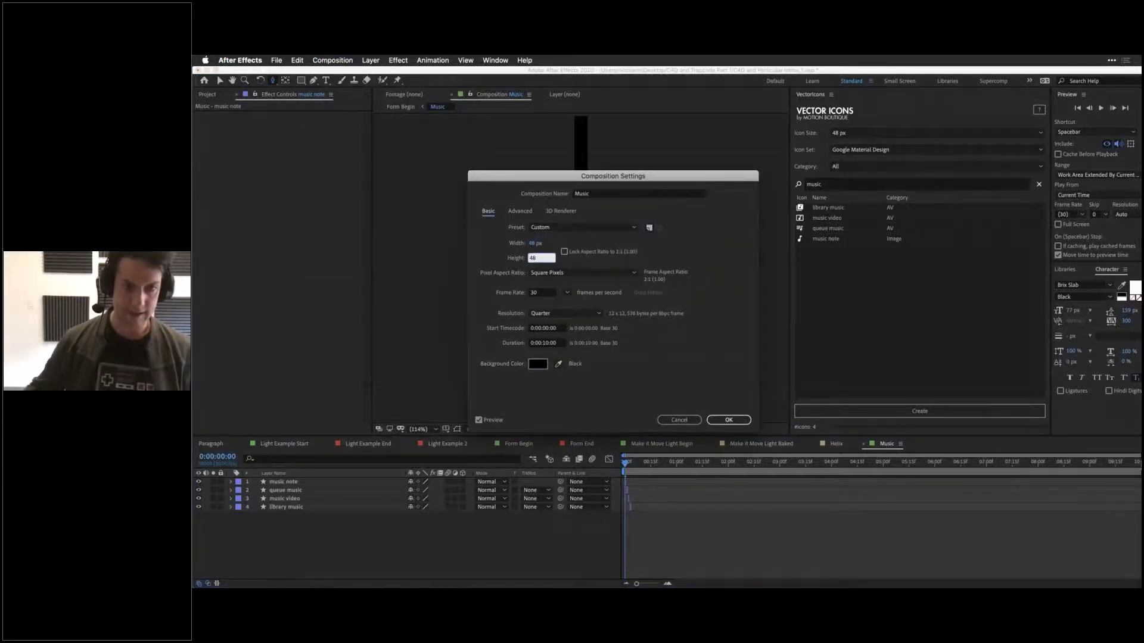
pyautogui.click(724, 421)
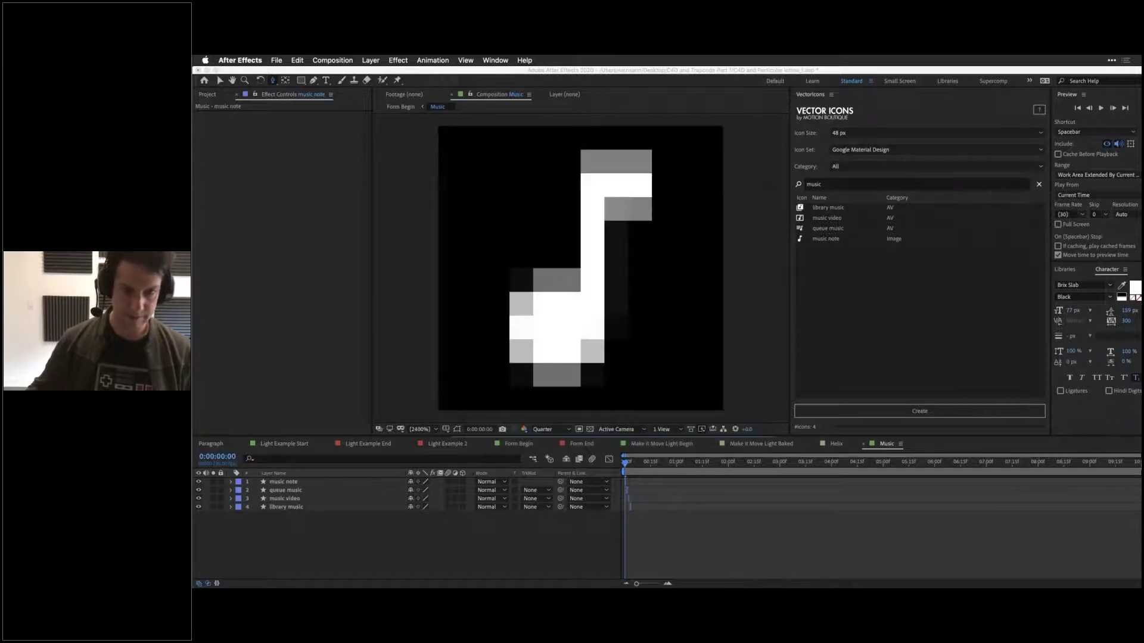
# Step: Set the preview resolution to Full and step through the icon frames to frame 4
pyautogui.click(658, 469)
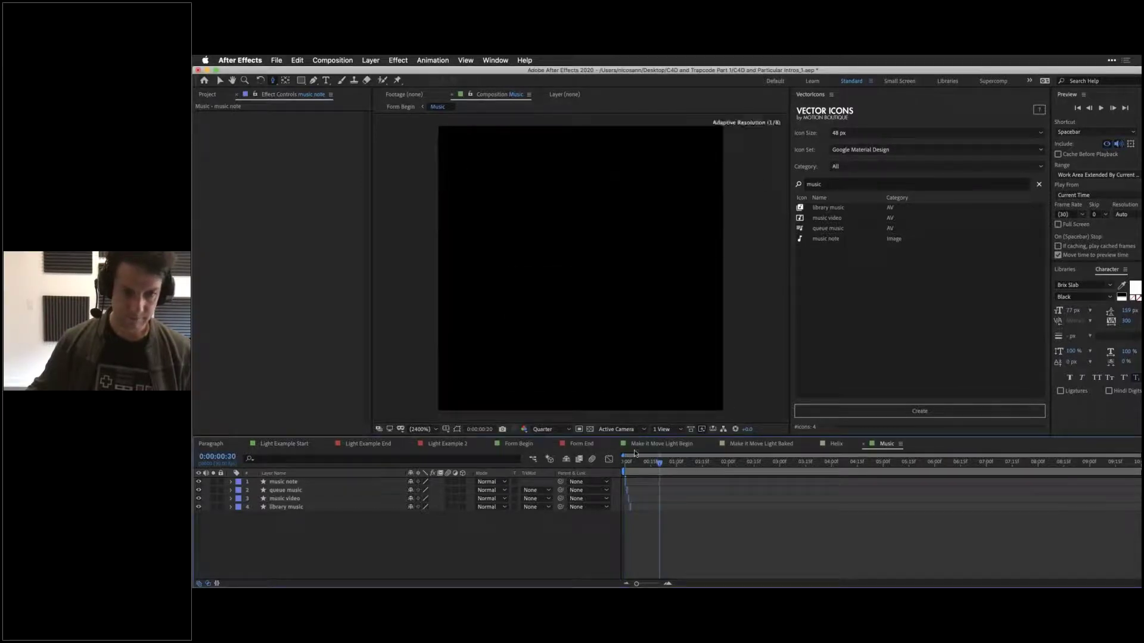
pyautogui.click(545, 429)
pyautogui.click(560, 443)
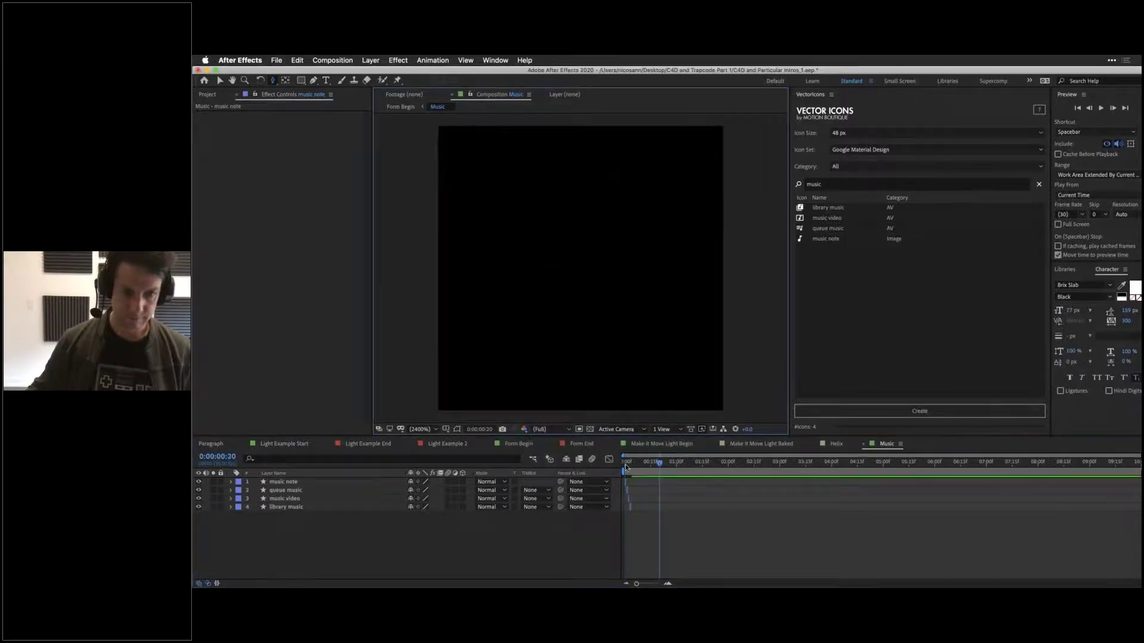
pyautogui.click(625, 464)
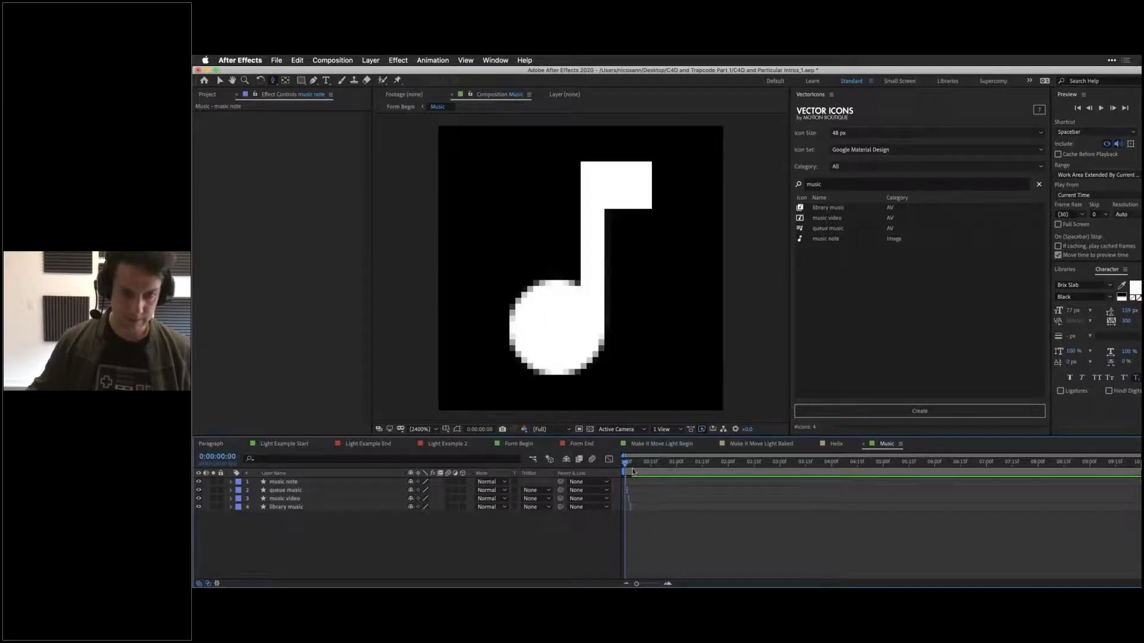
pyautogui.click(632, 470)
pyautogui.click(630, 470)
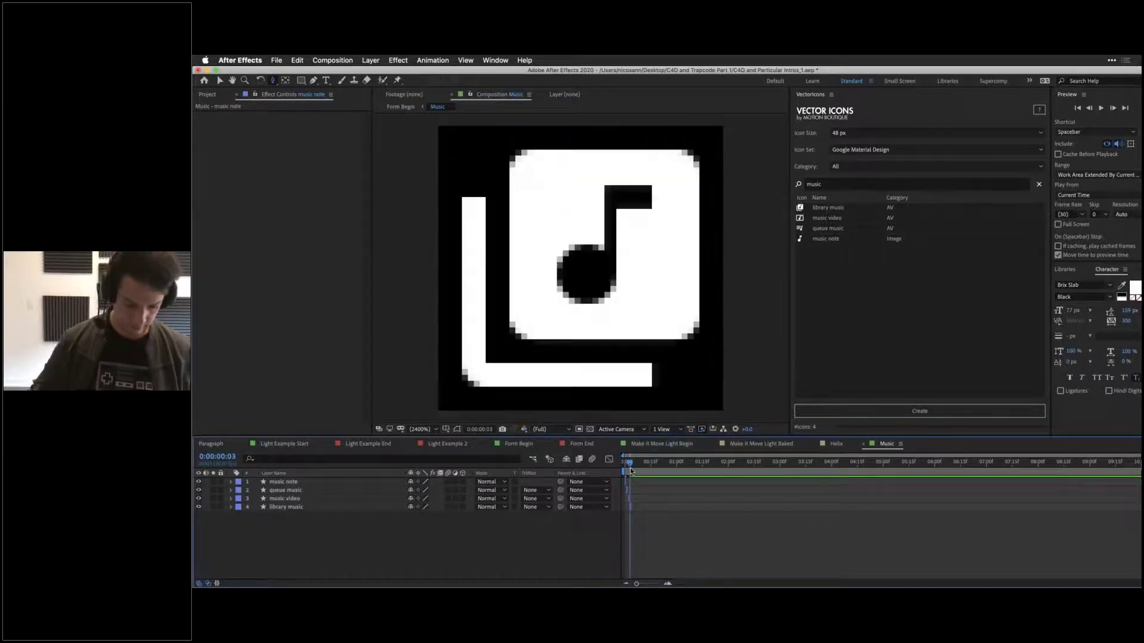
pyautogui.click(632, 470)
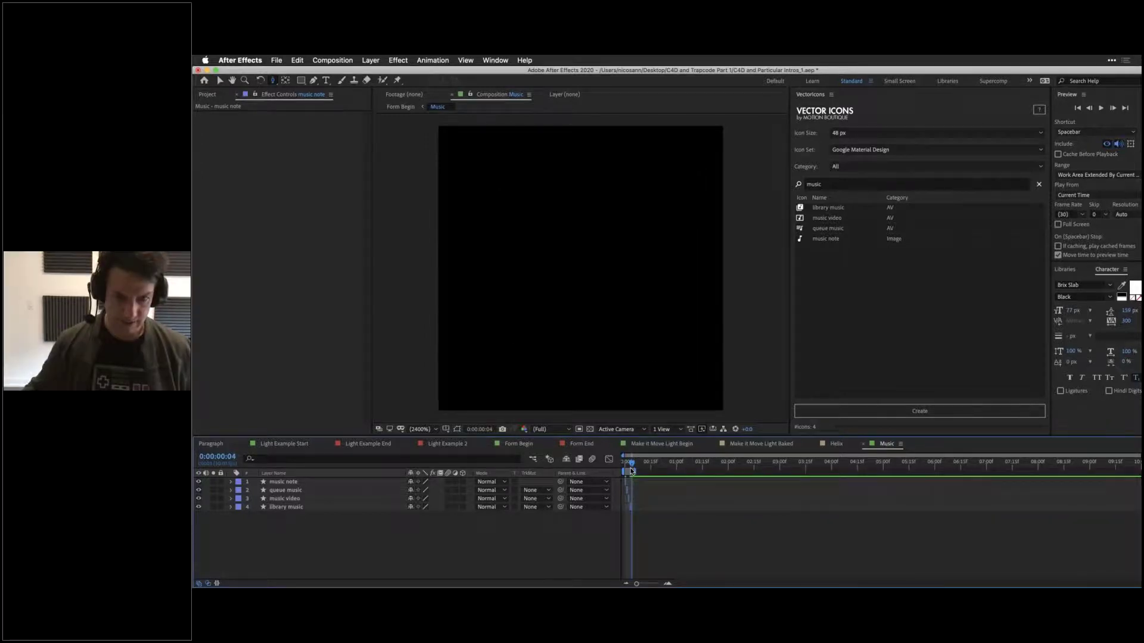
# Step: Trim the Music composition to its work area and scrub back to check the icon
pyautogui.rightClick(631, 471)
pyautogui.click(679, 495)
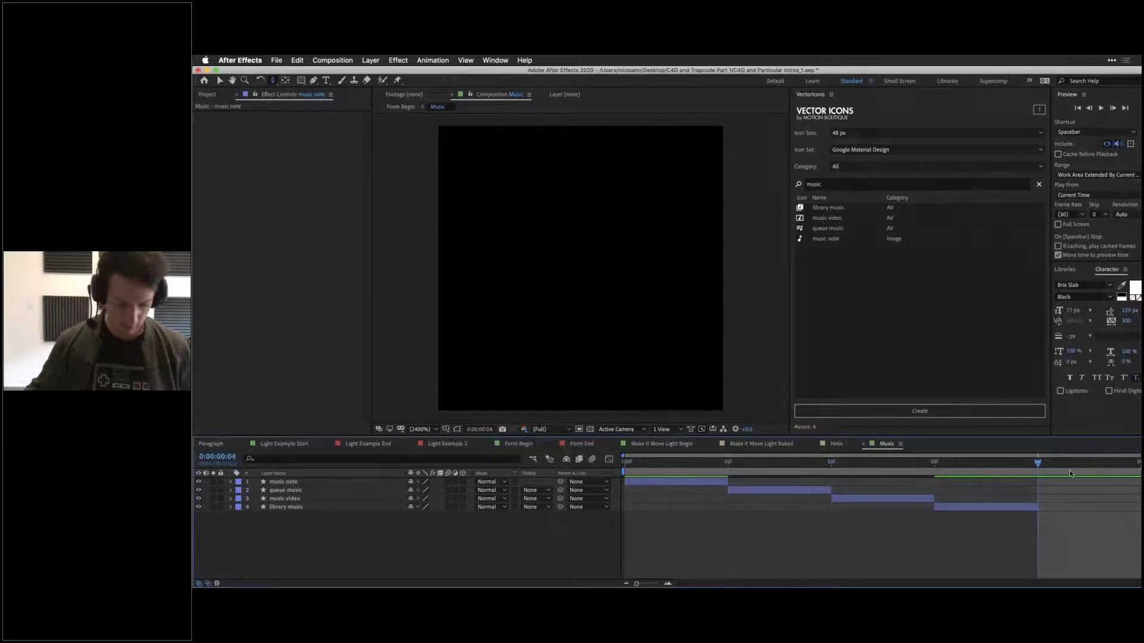
pyautogui.moveTo(1016, 460); pyautogui.dragTo(968, 462)
pyautogui.rightClick(941, 469)
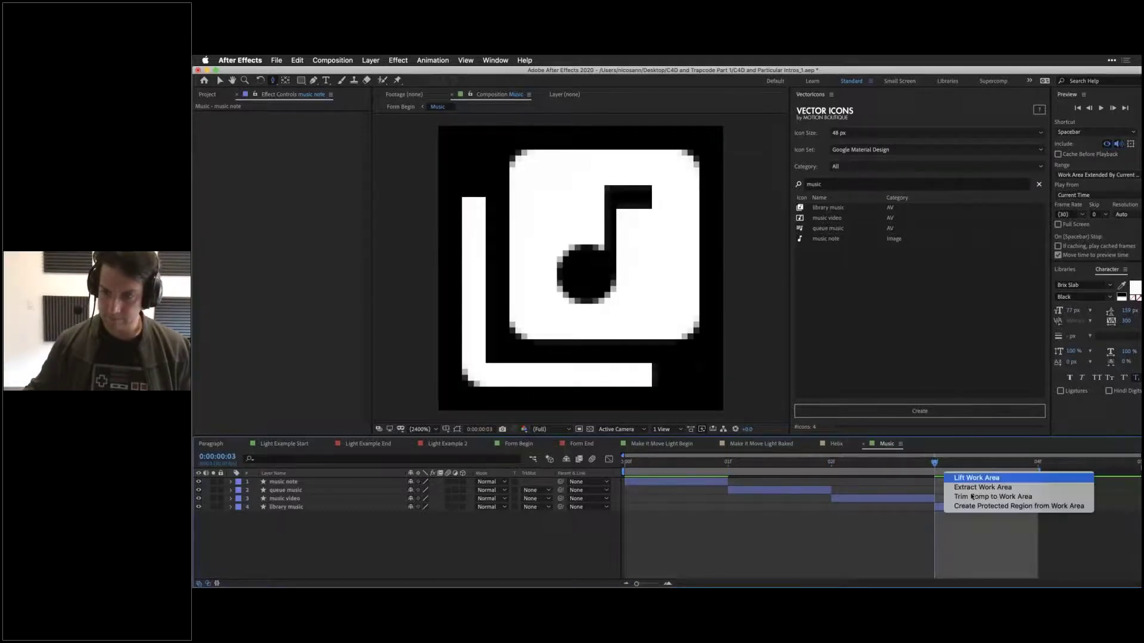
pyautogui.click(896, 471)
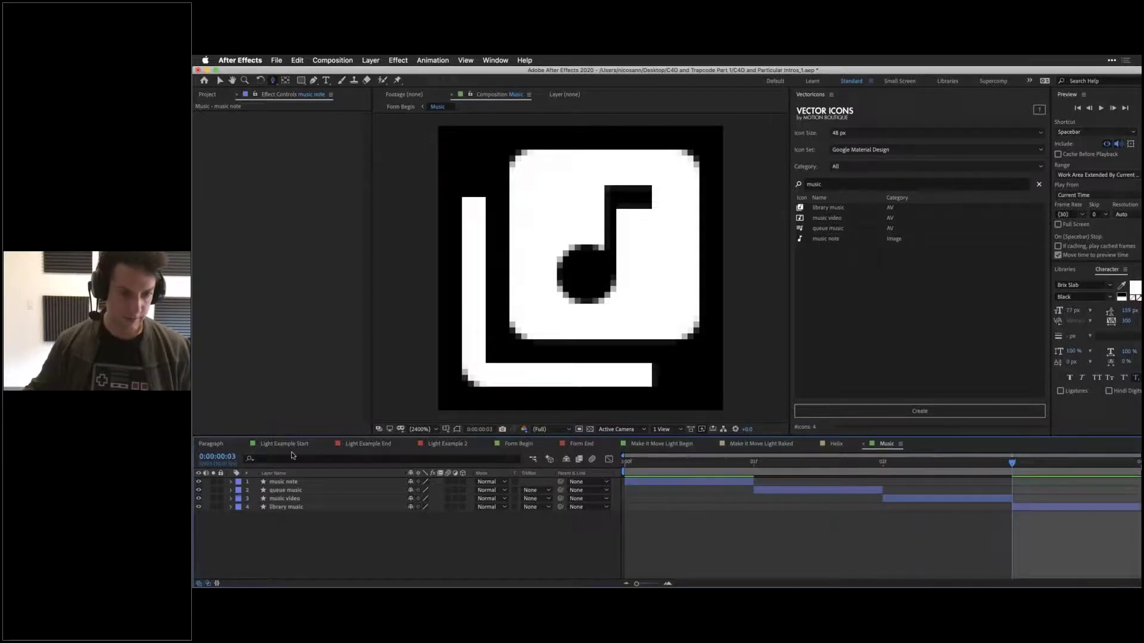
# Step: In Form Begin, set the Form texture Layer to Music with Random - Still Frame time sampling
pyautogui.click(513, 444)
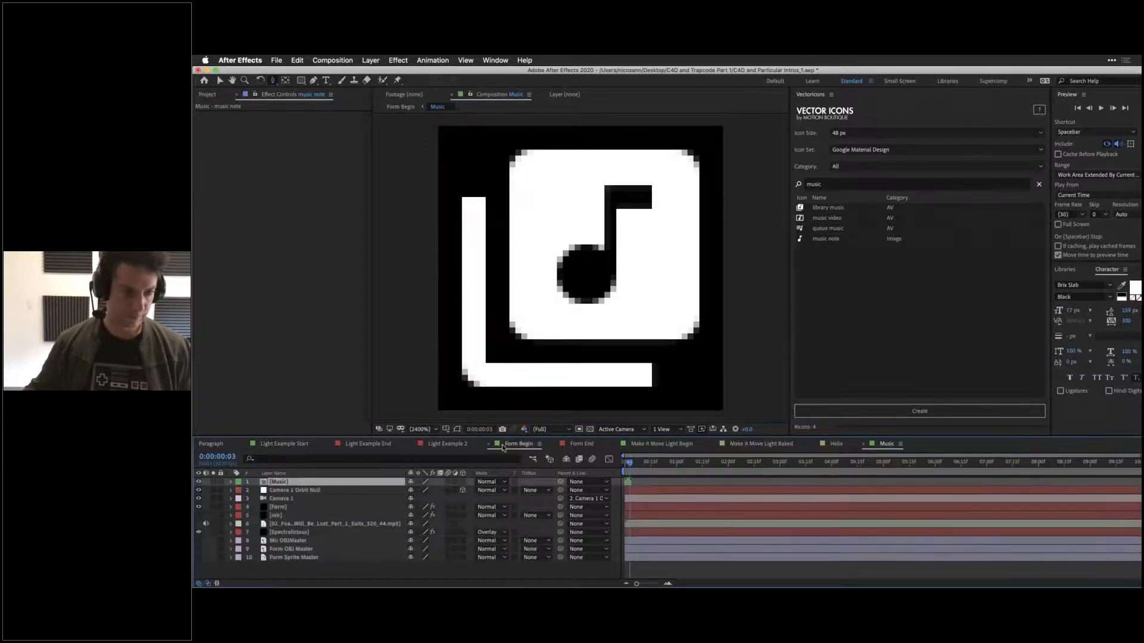
pyautogui.moveTo(628, 464); pyautogui.dragTo(624, 463)
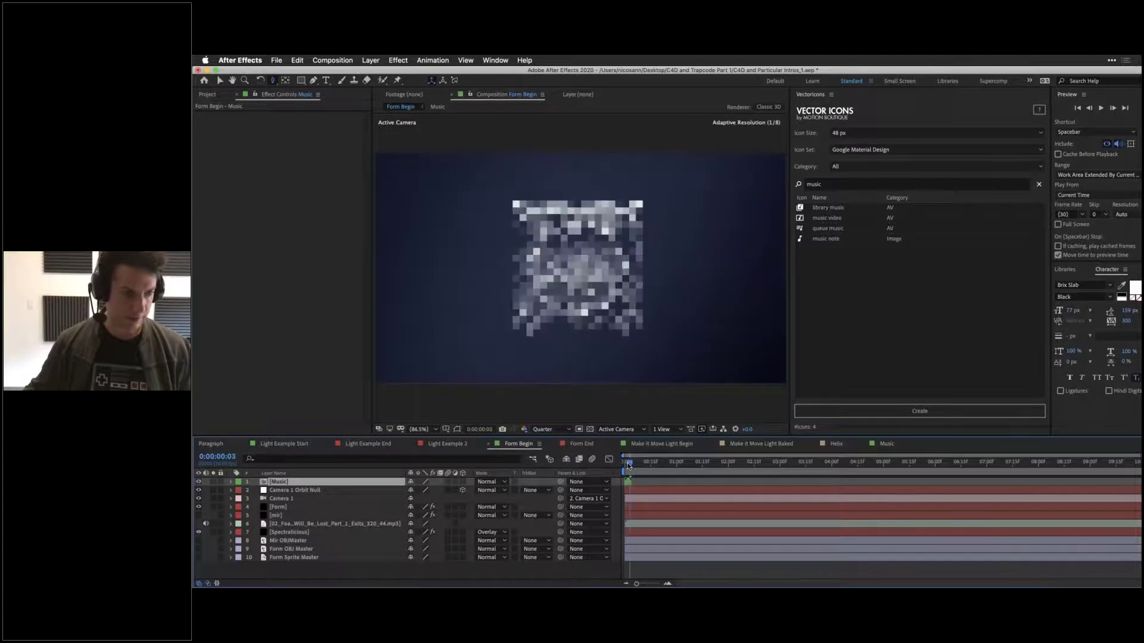
pyautogui.click(292, 511)
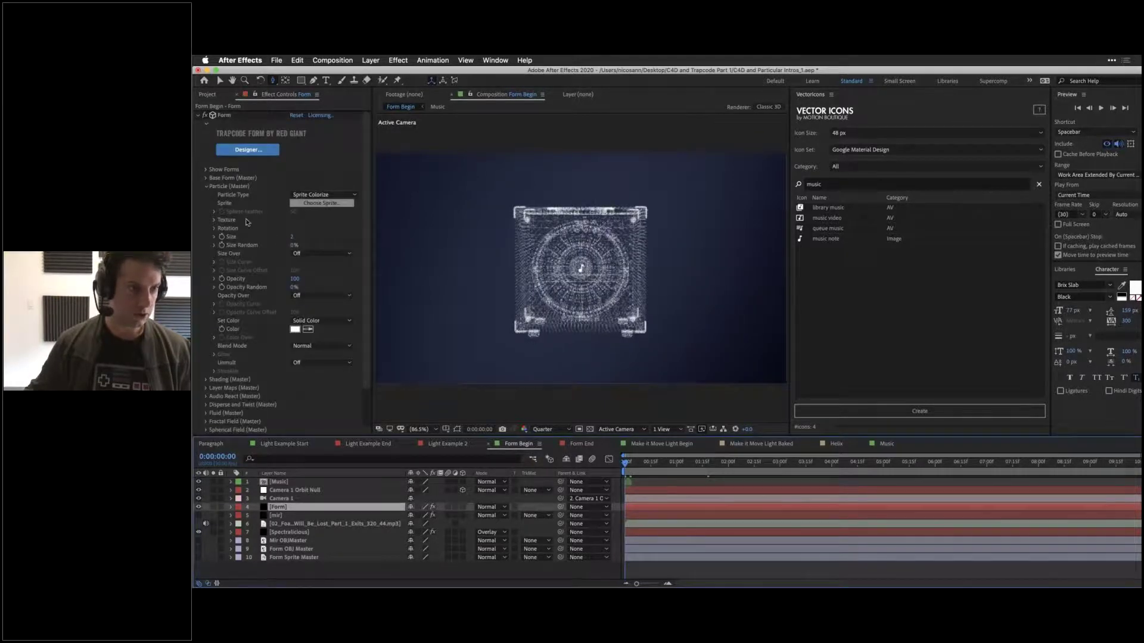
pyautogui.click(214, 221)
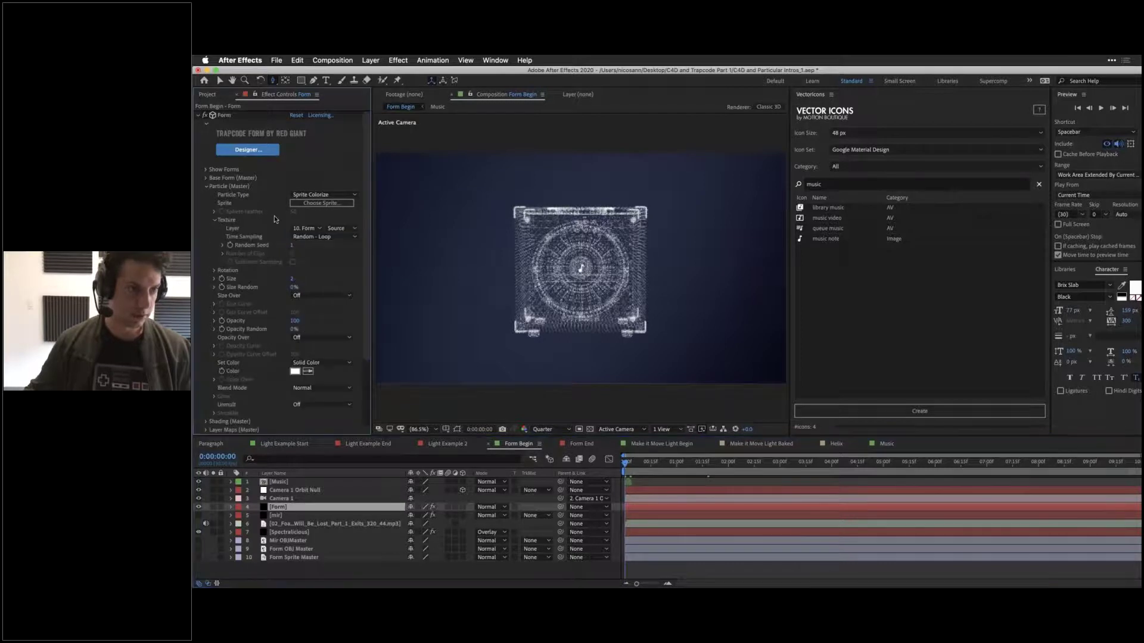
pyautogui.click(312, 230)
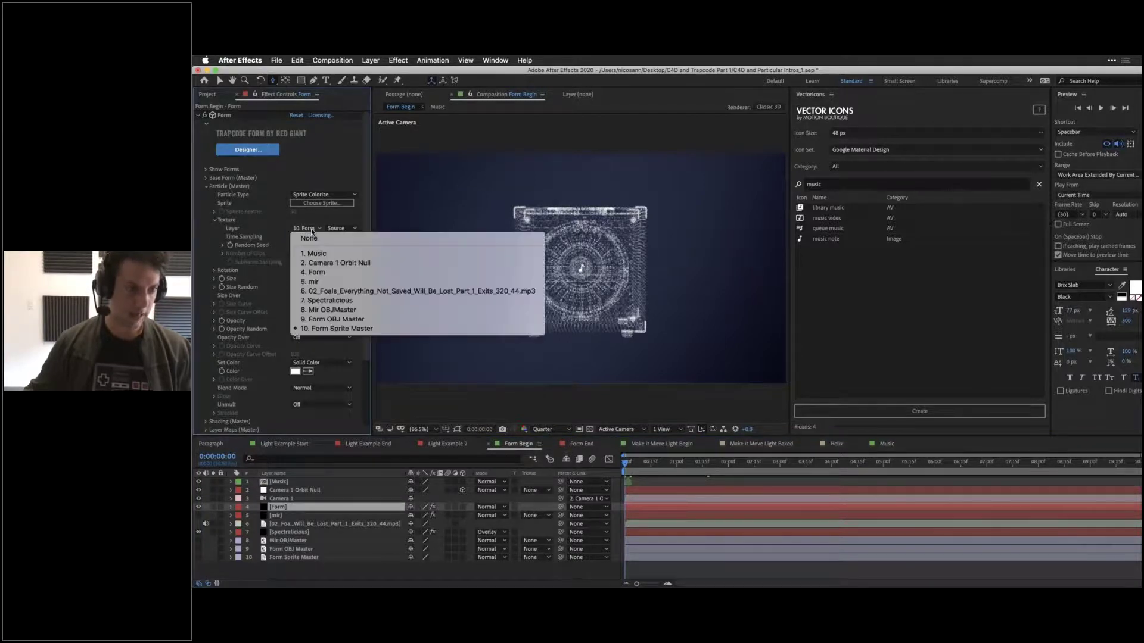
pyautogui.click(314, 253)
pyautogui.click(342, 229)
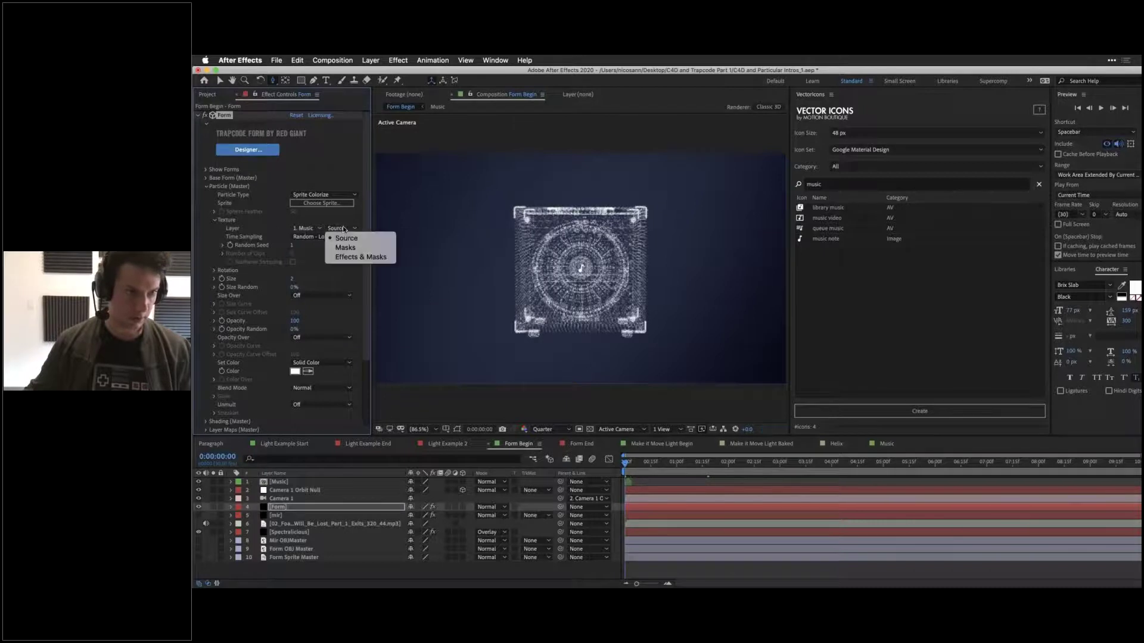
pyautogui.click(267, 234)
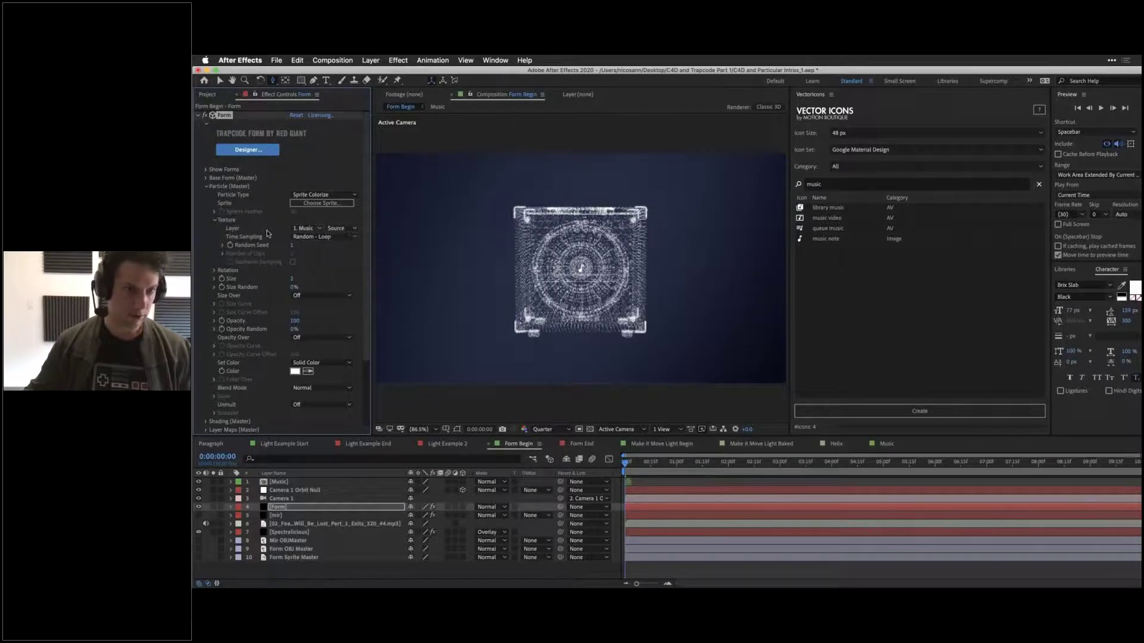
pyautogui.click(301, 239)
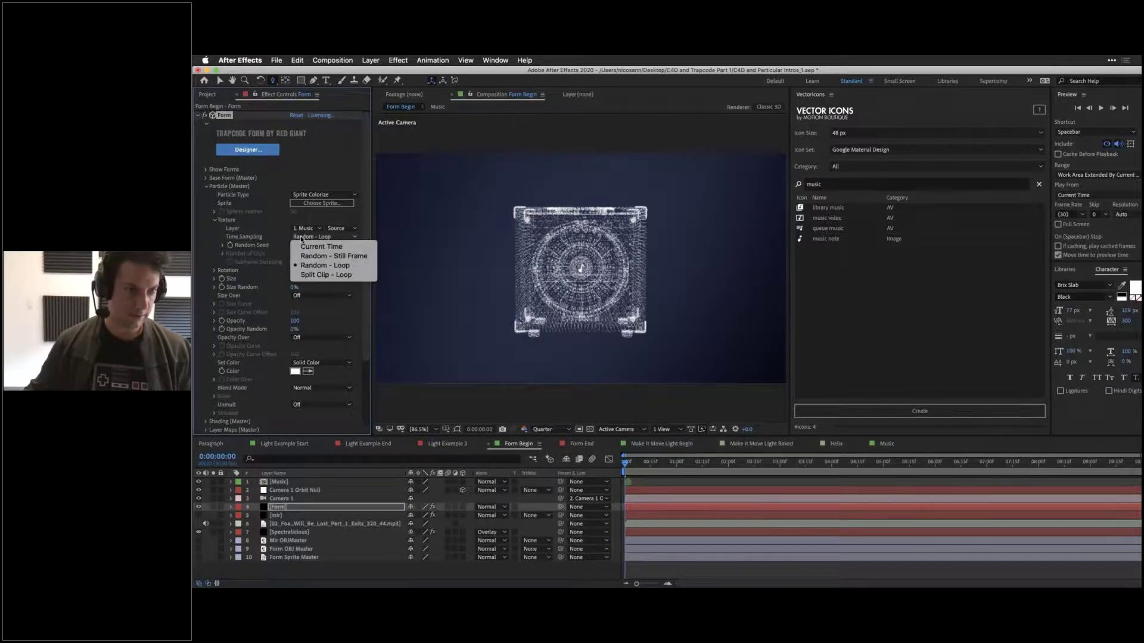
pyautogui.click(266, 262)
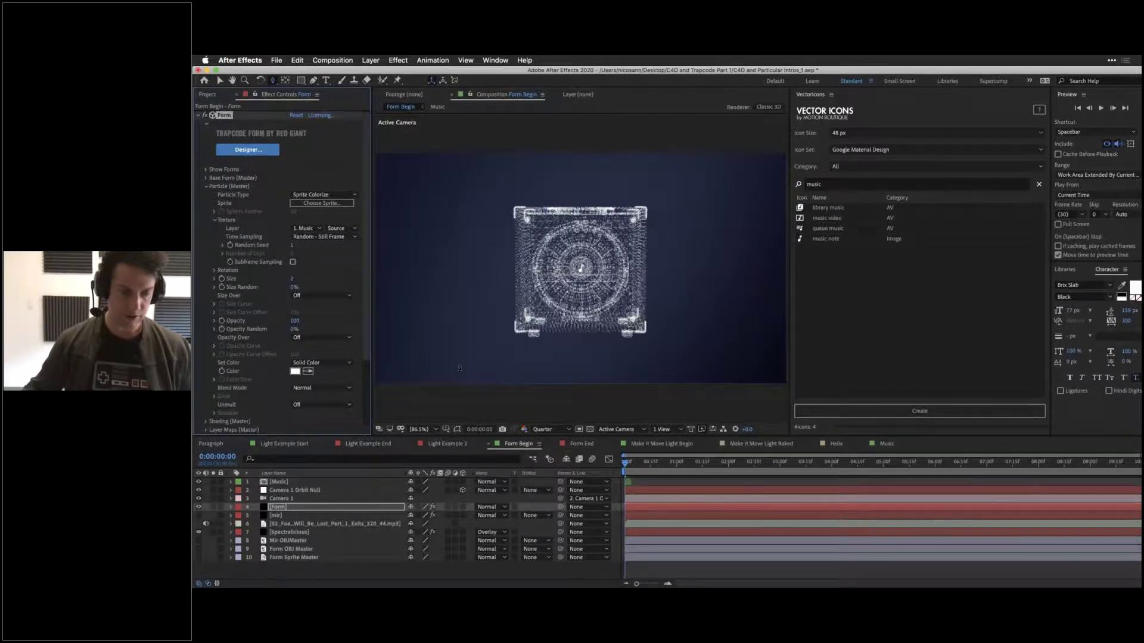
# Step: Render the Form Begin preview at Full resolution and move to frame 28
pyautogui.click(543, 430)
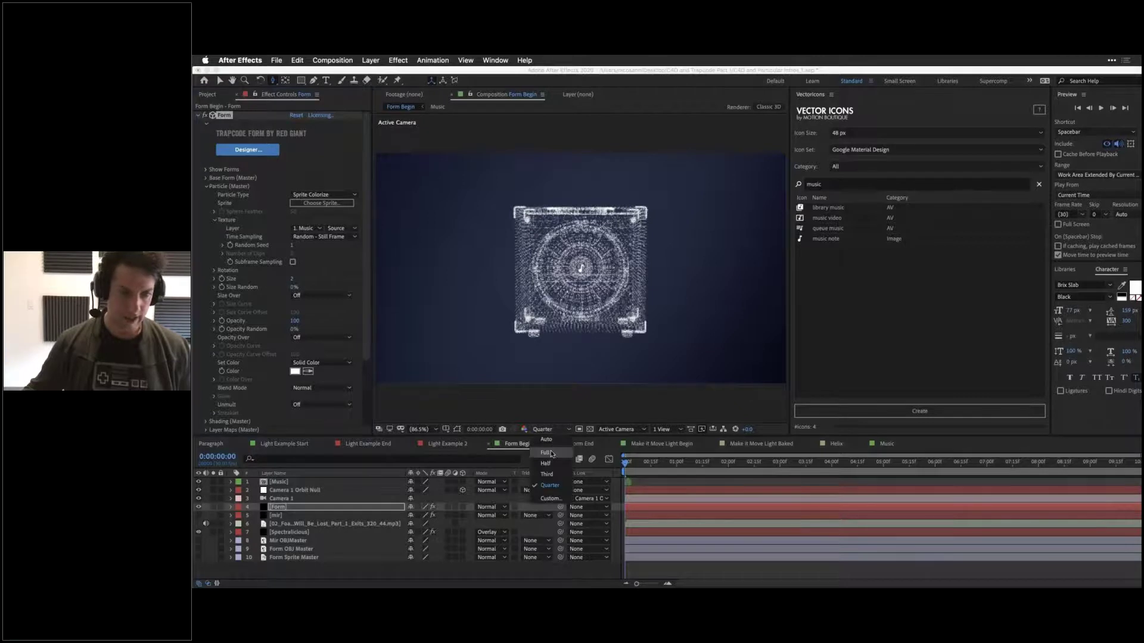
pyautogui.click(536, 380)
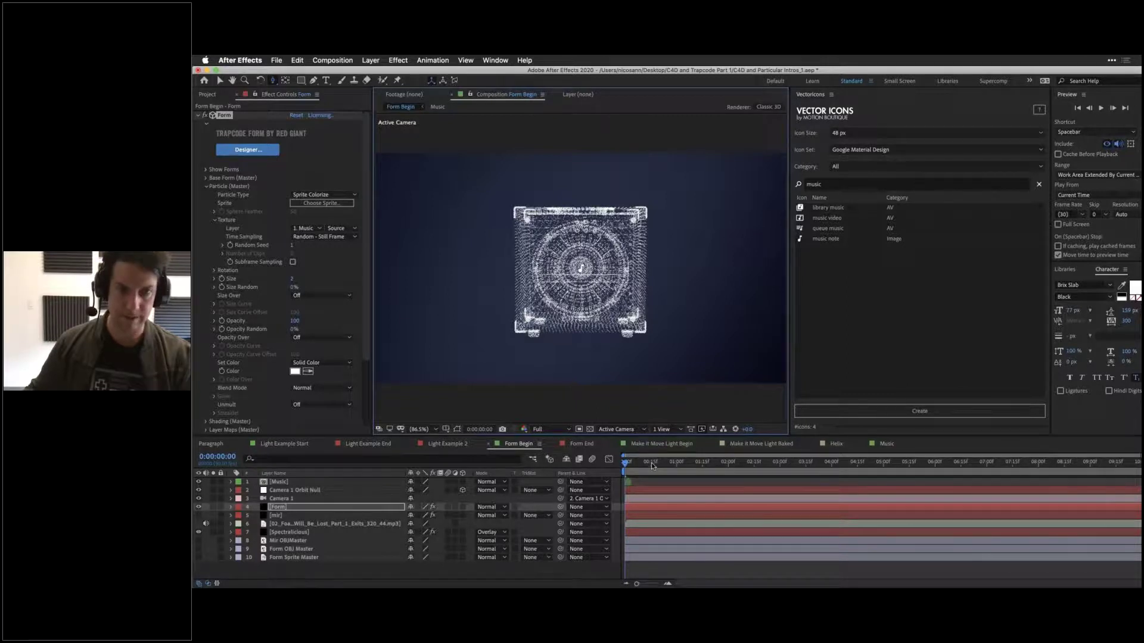
pyautogui.click(673, 463)
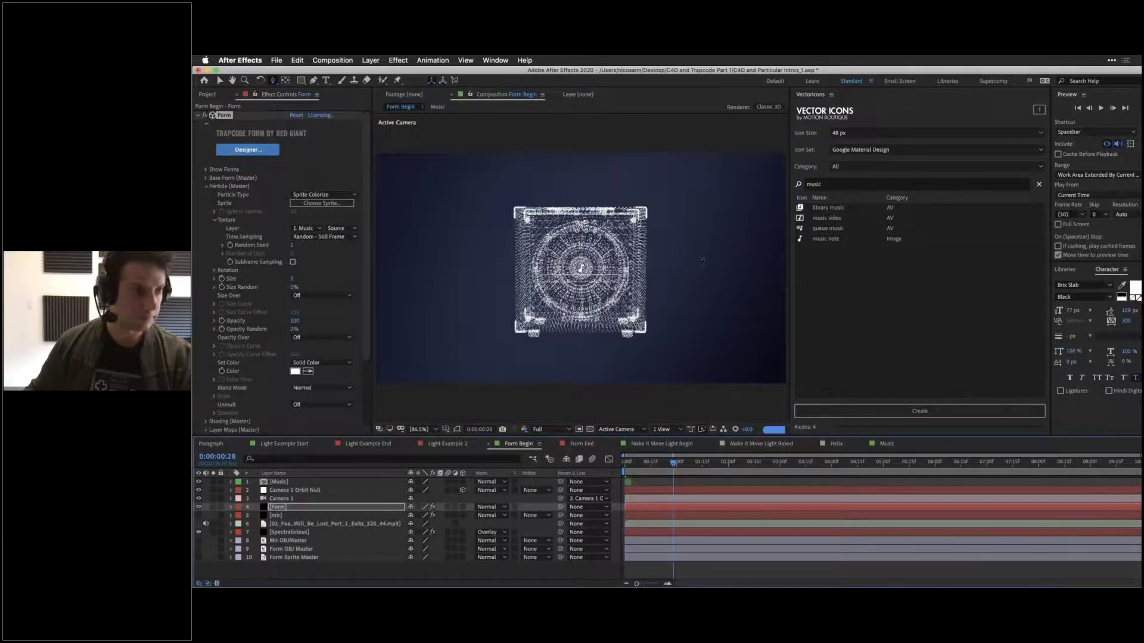
# Step: Tidy the Particle (Master) twirl-downs by hiding Texture, and bring up the Set Color options
pyautogui.click(206, 187)
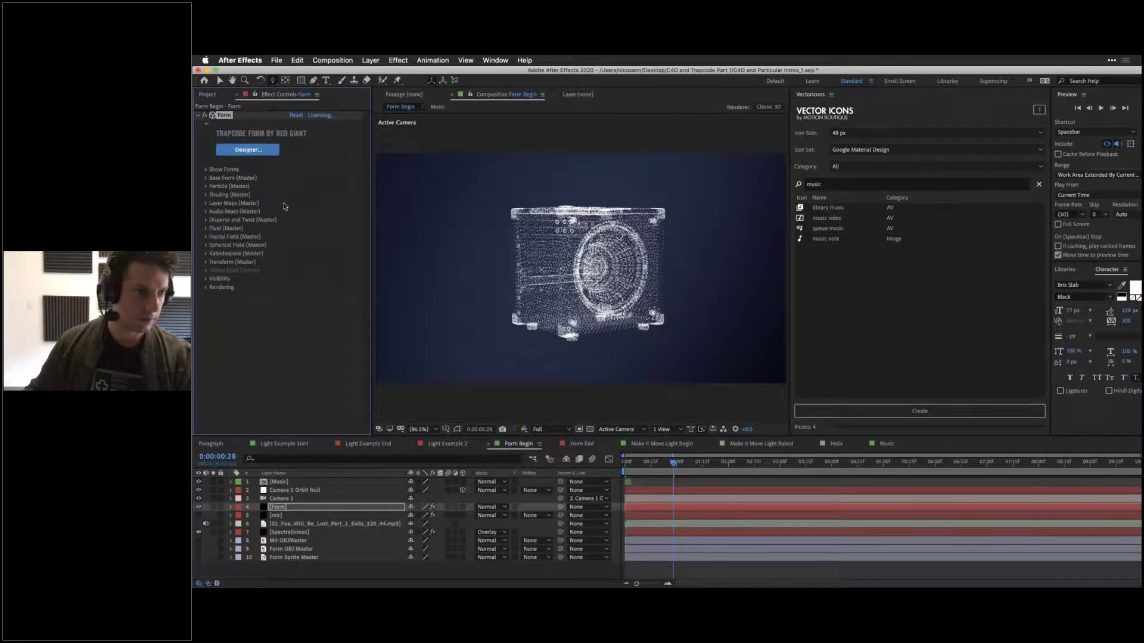
pyautogui.click(206, 186)
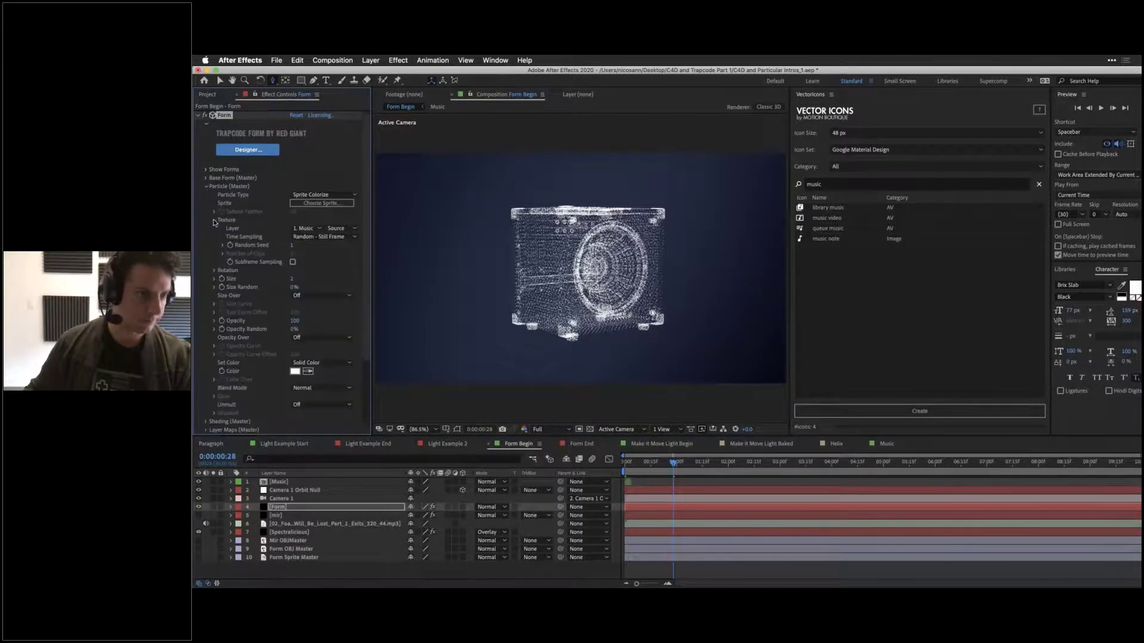
pyautogui.click(214, 220)
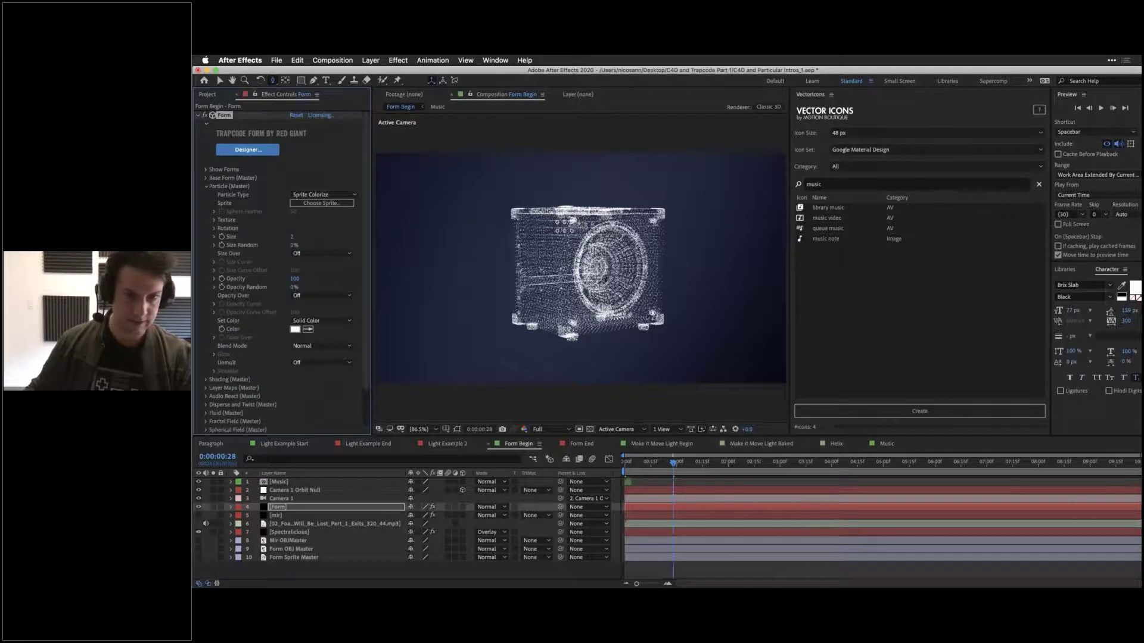
pyautogui.click(328, 322)
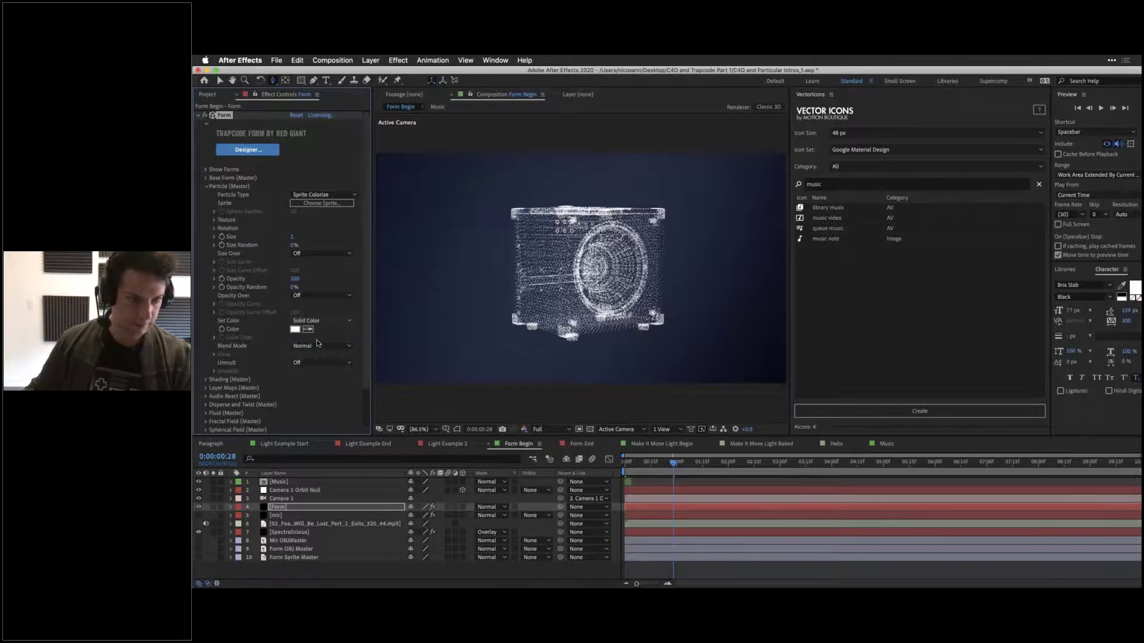
# Step: Set particle Color to Over X and try several randomized Color Over gradients
pyautogui.click(316, 341)
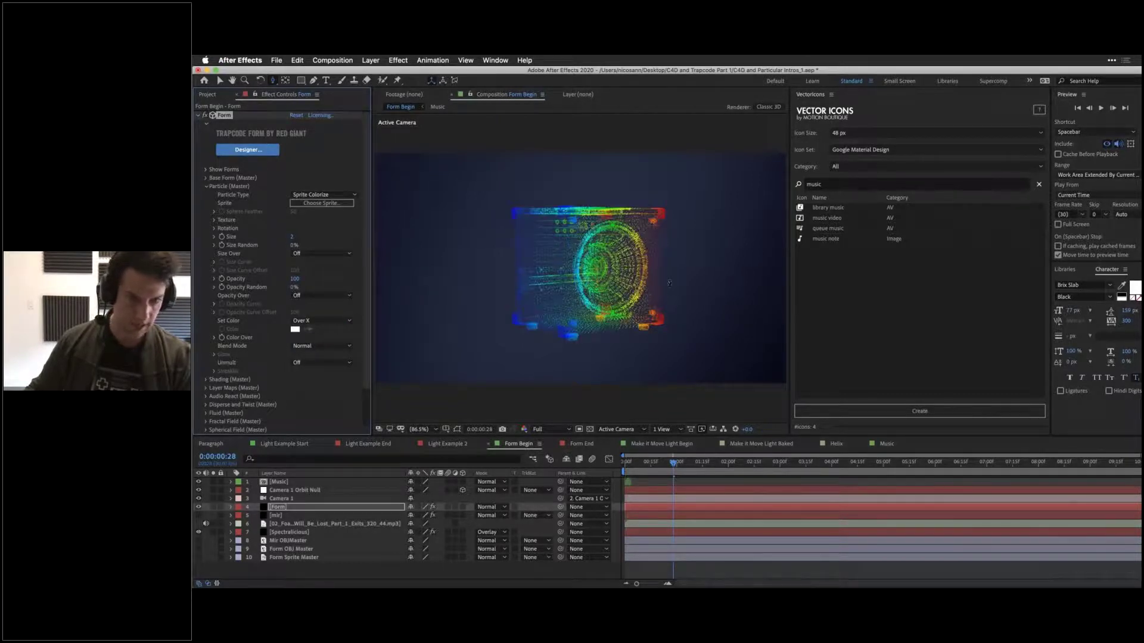
pyautogui.click(214, 338)
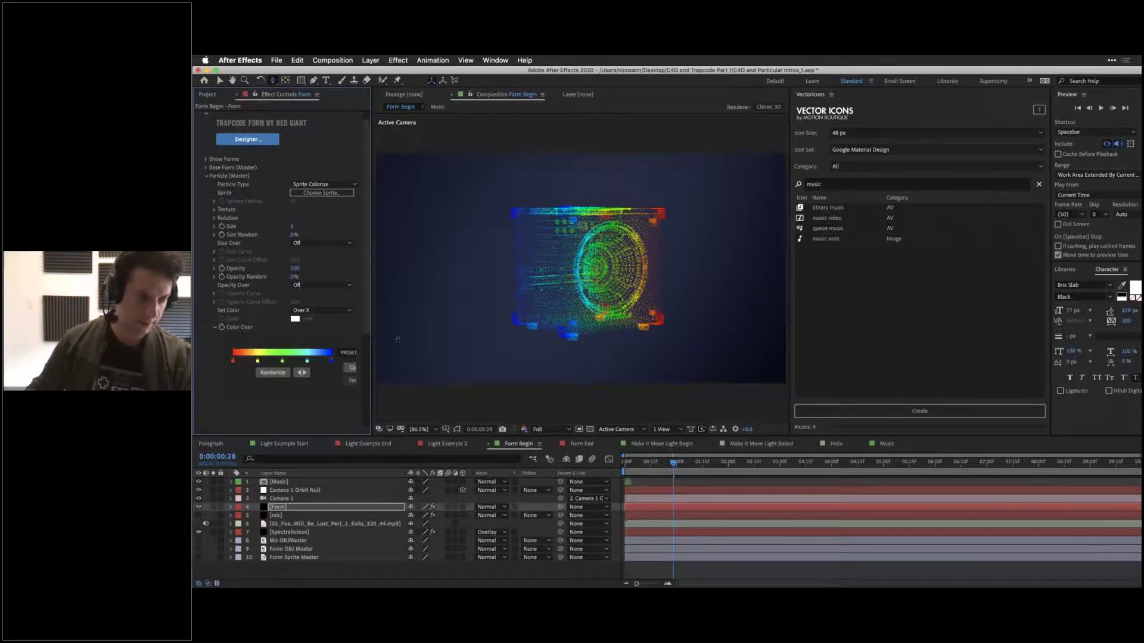
pyautogui.moveTo(370, 340); pyautogui.dragTo(414, 339)
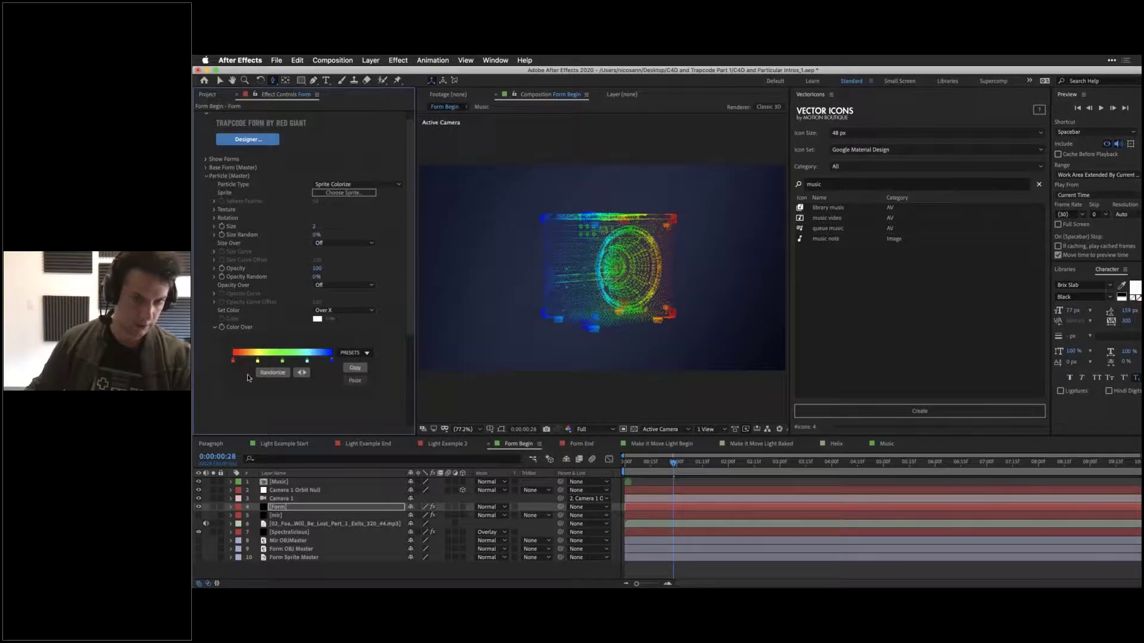
pyautogui.click(274, 373)
pyautogui.click(273, 374)
pyautogui.click(274, 374)
pyautogui.click(273, 374)
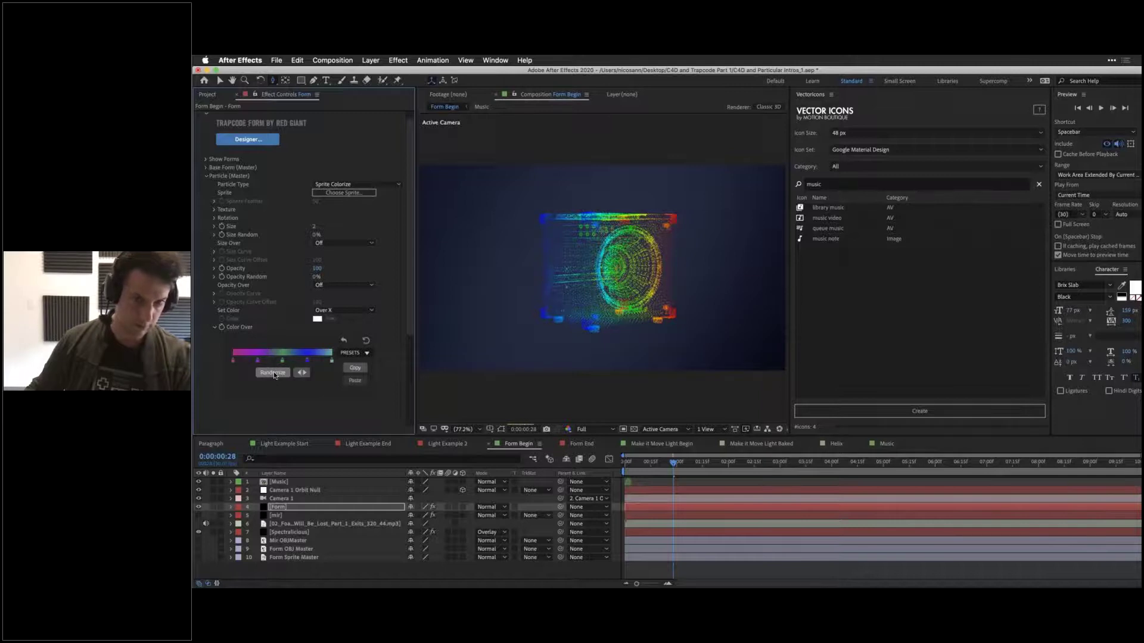
pyautogui.click(274, 373)
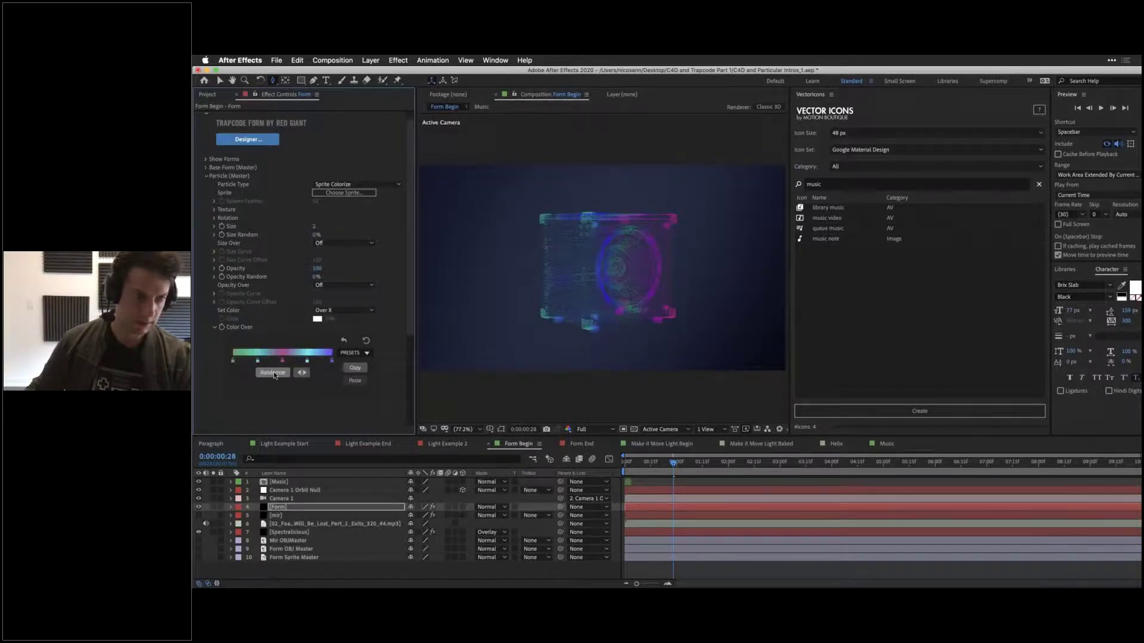
pyautogui.click(274, 372)
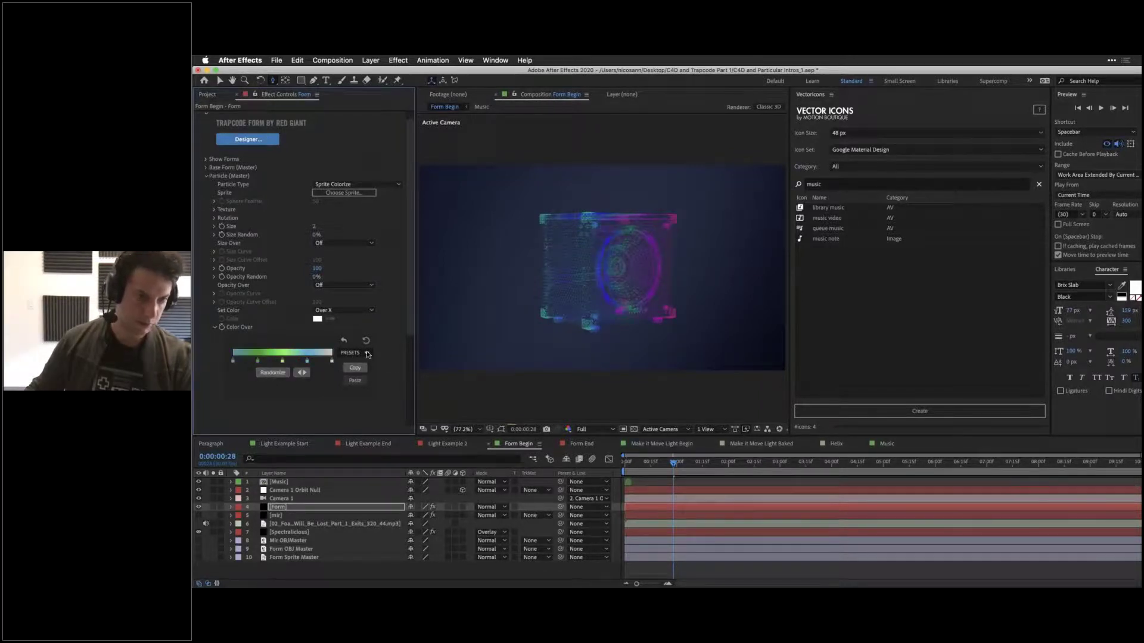
# Step: Apply the yellow-pink-purple gradient preset, delete its red stop and reposition the remaining stops
pyautogui.click(367, 354)
pyautogui.click(356, 373)
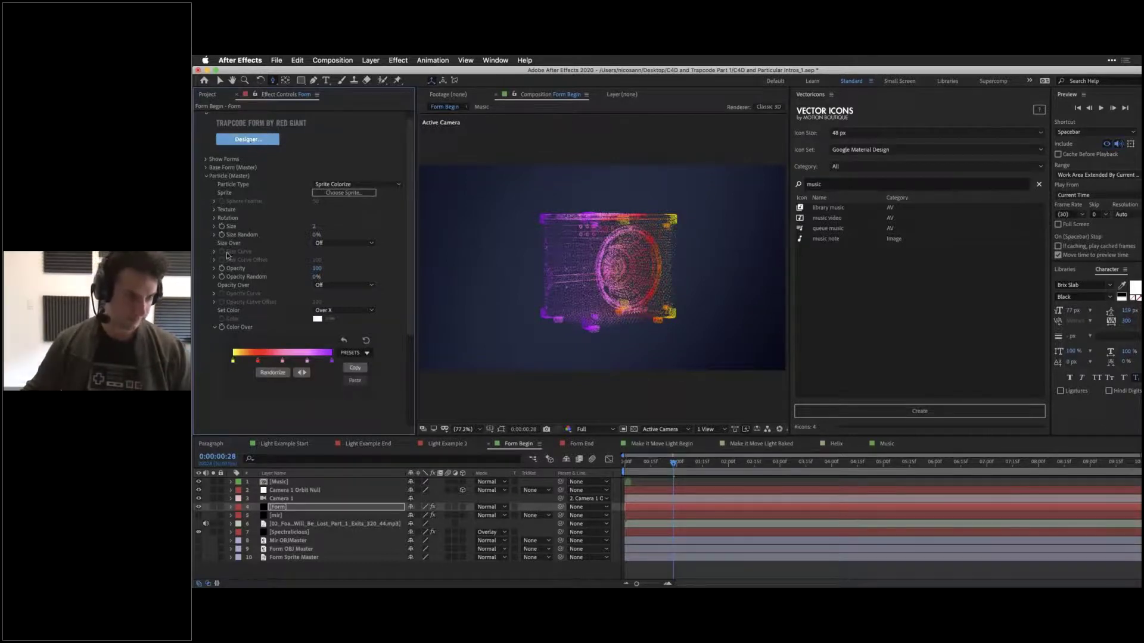
pyautogui.moveTo(258, 360); pyautogui.dragTo(246, 379)
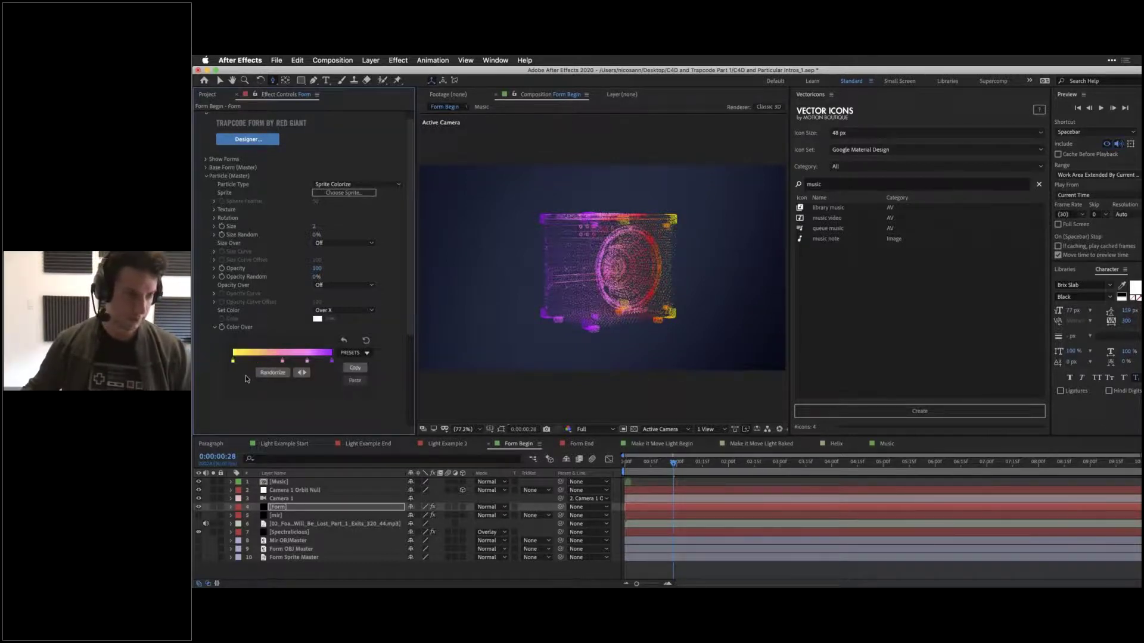
pyautogui.moveTo(281, 360); pyautogui.dragTo(233, 361)
pyautogui.click(277, 360)
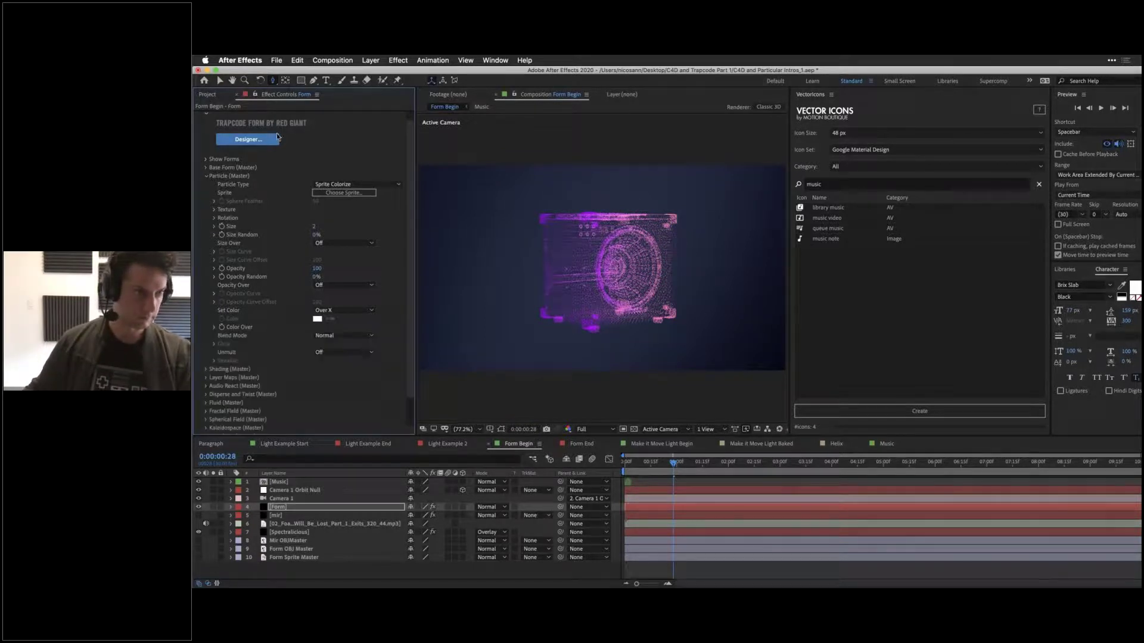
pyautogui.click(206, 176)
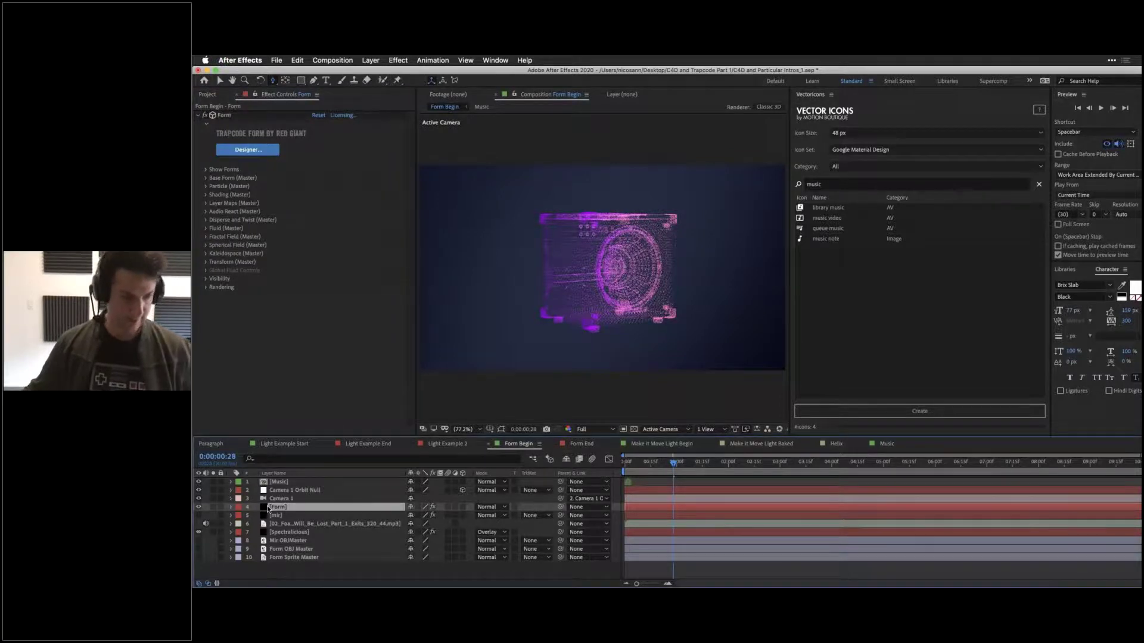
# Step: Duplicate the Form layer, solo the copy, and set Particles From to Edges
pyautogui.hotkey('ctrl', 'd')
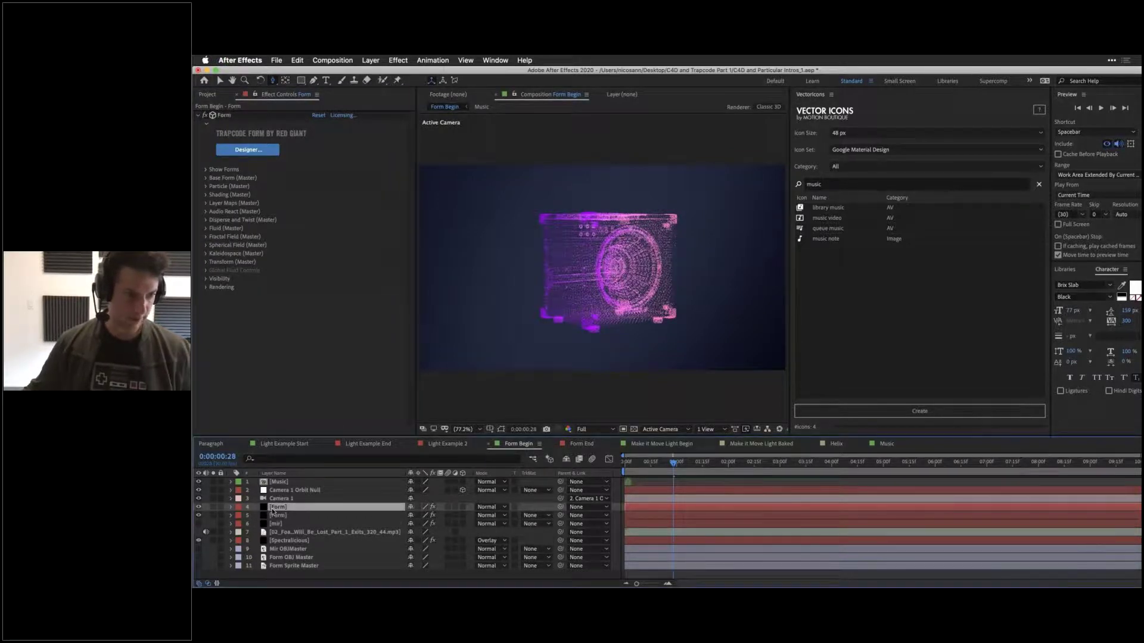
pyautogui.click(213, 507)
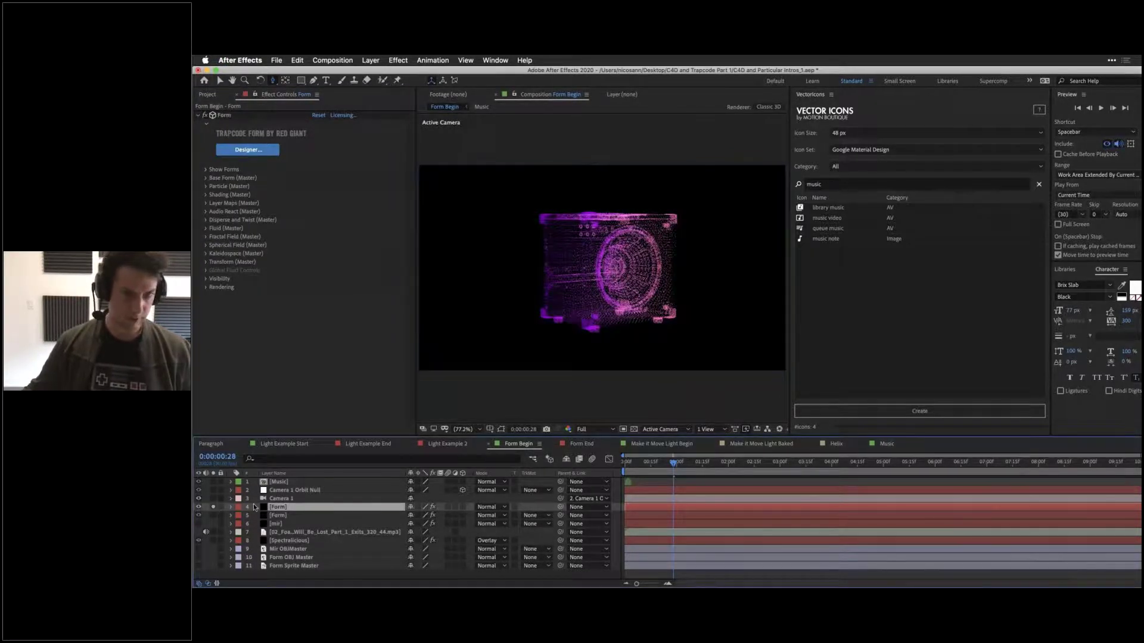
pyautogui.click(206, 178)
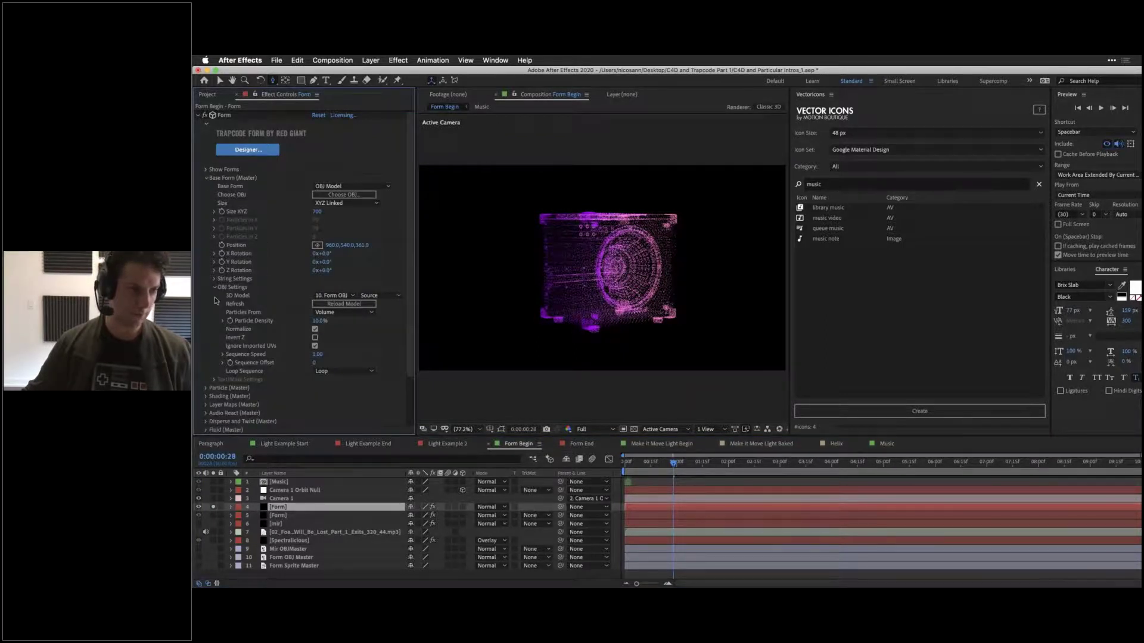
pyautogui.click(322, 313)
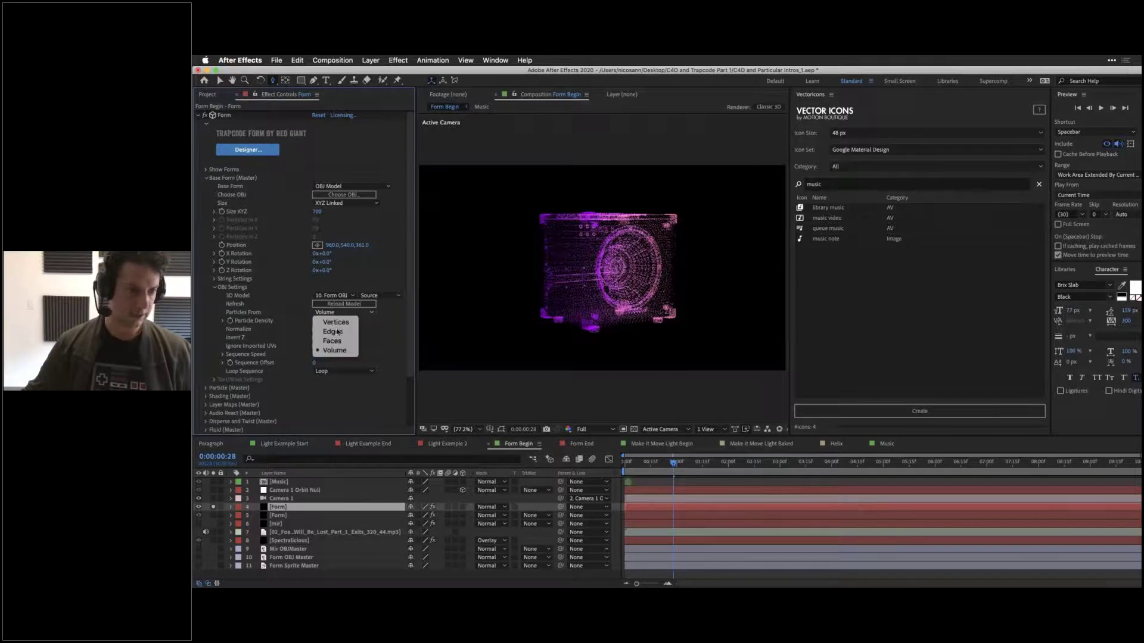
pyautogui.click(340, 337)
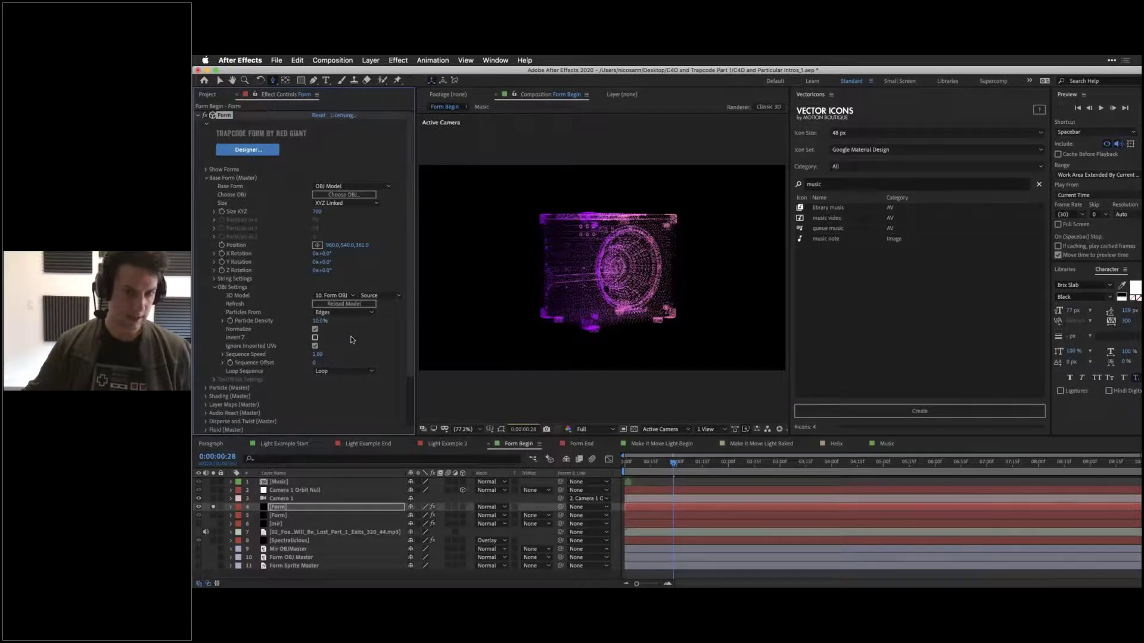
# Step: Switch preview resolution to Auto, keep Edges, and set Particle Density to 5%
pyautogui.click(600, 427)
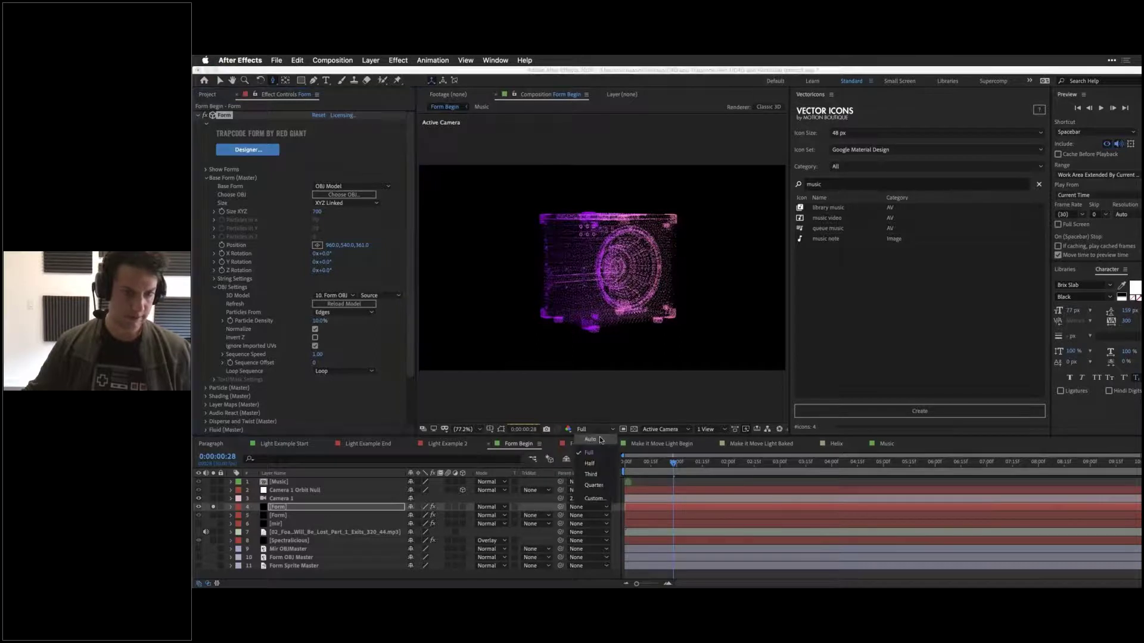
pyautogui.click(591, 408)
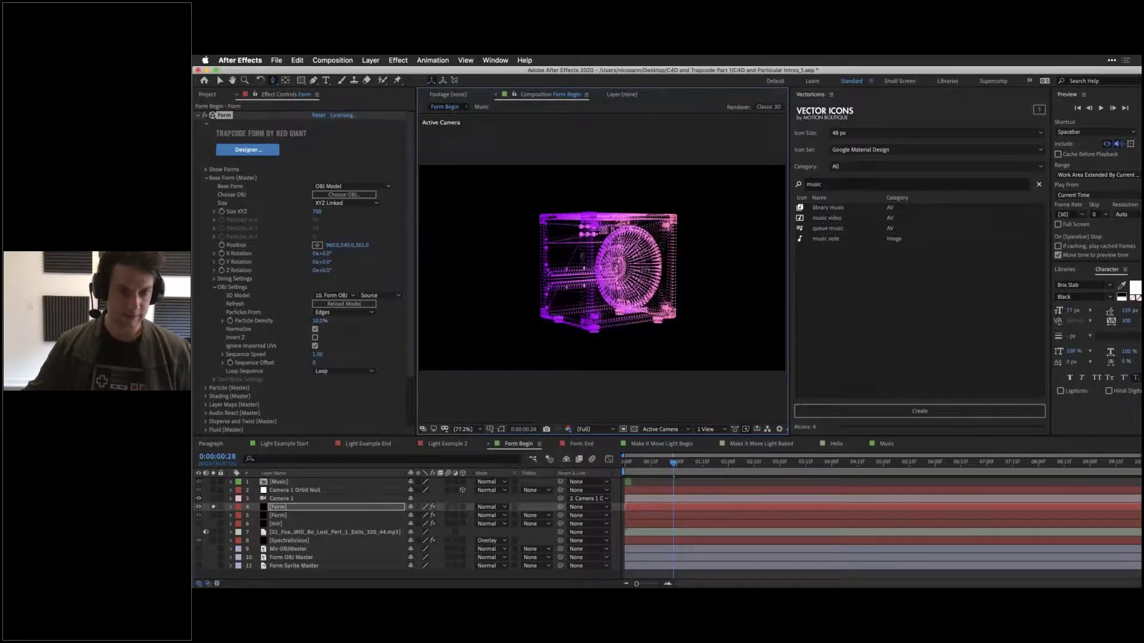
pyautogui.click(332, 314)
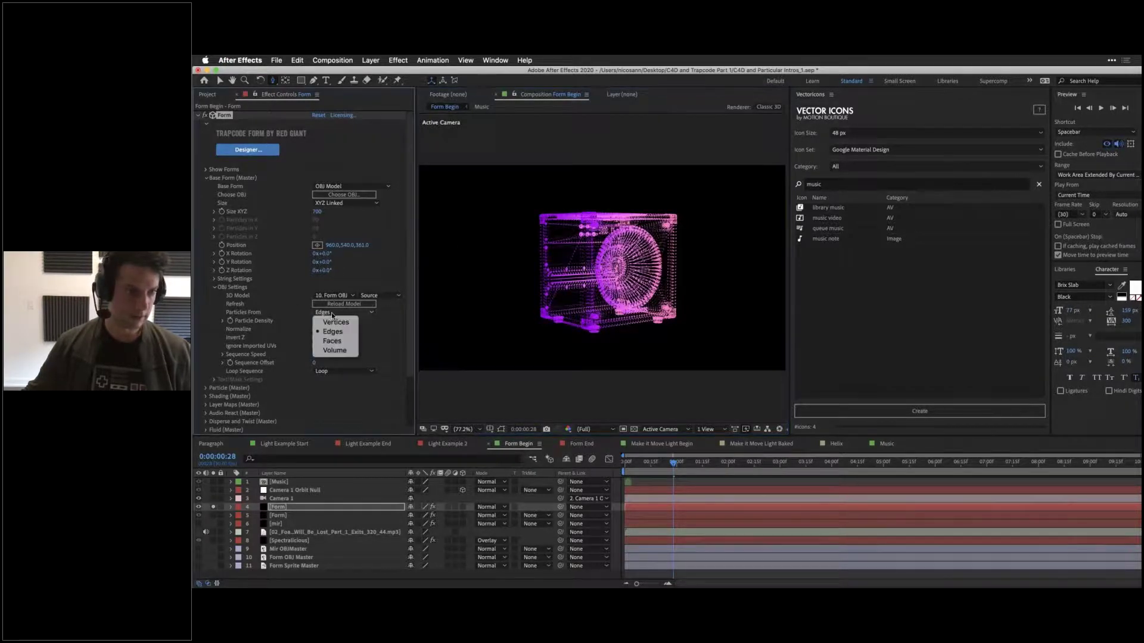
pyautogui.click(333, 332)
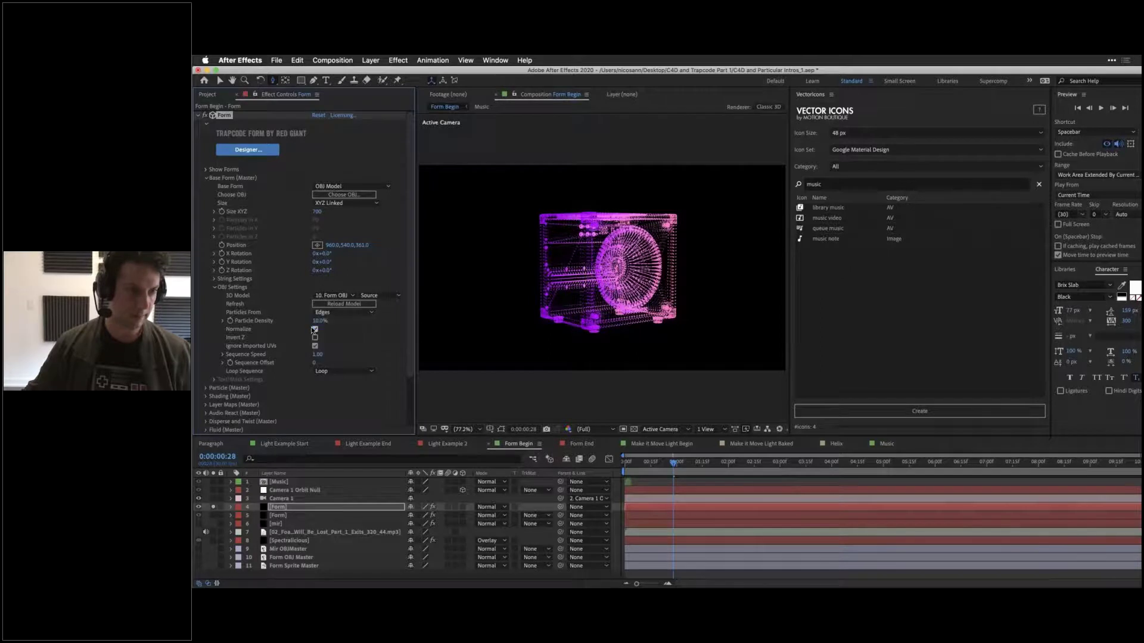
pyautogui.click(320, 321)
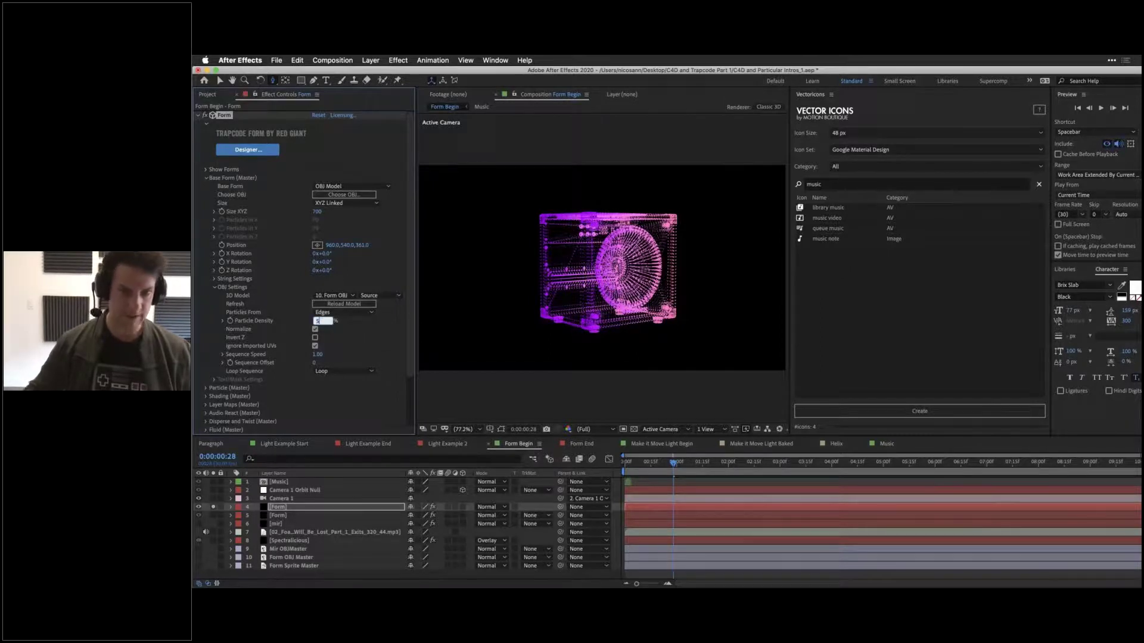
pyautogui.write('5')
pyautogui.press('Return')
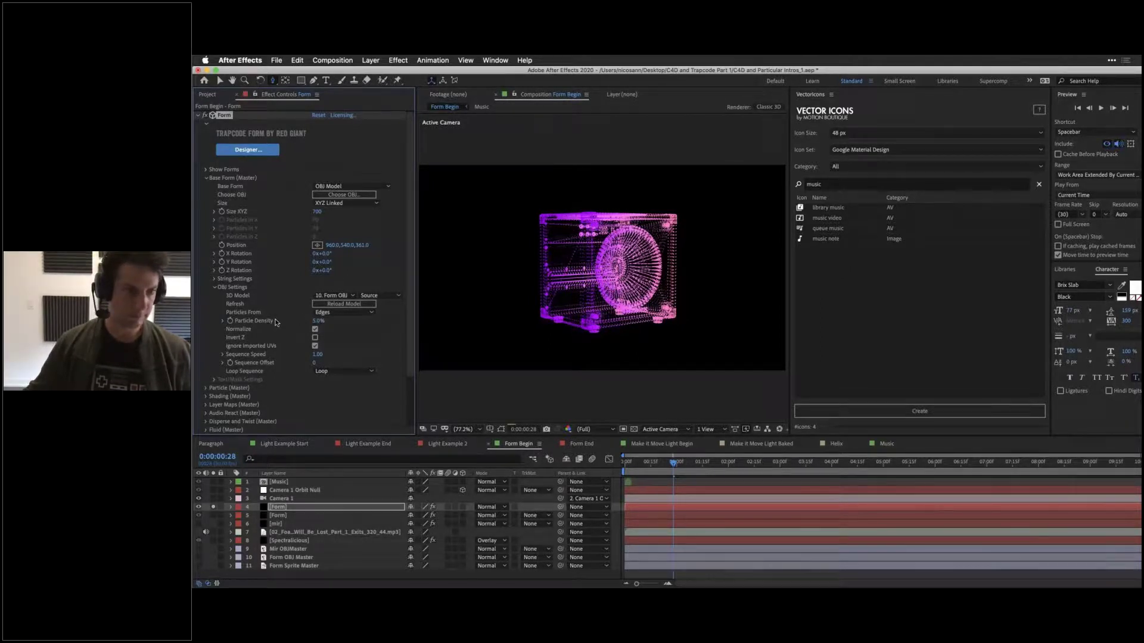
pyautogui.click(215, 287)
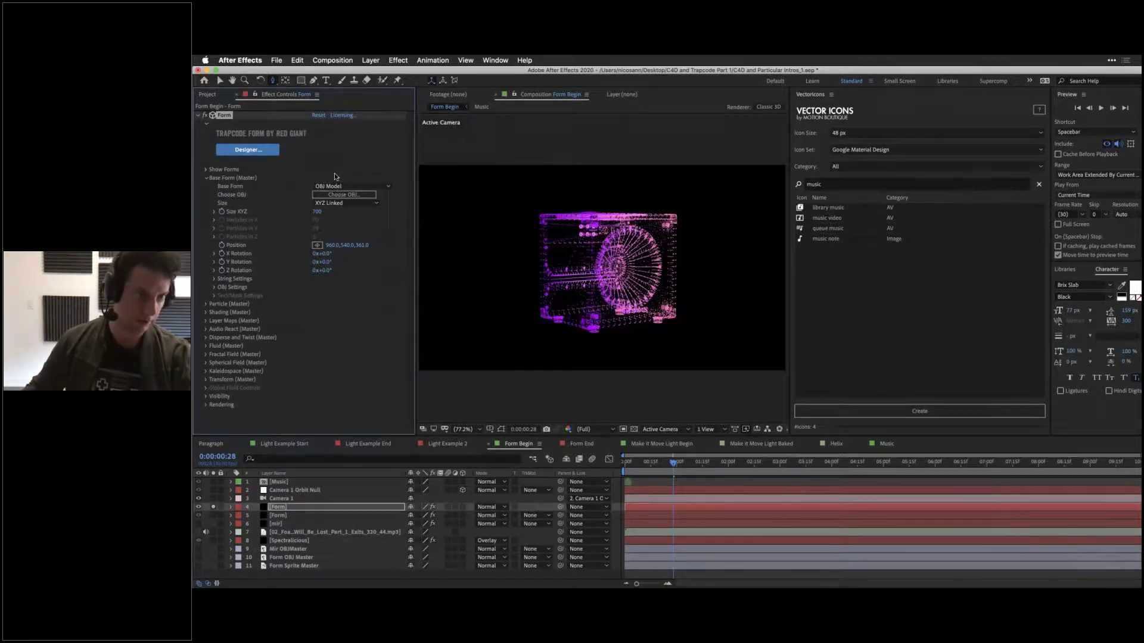
pyautogui.click(349, 186)
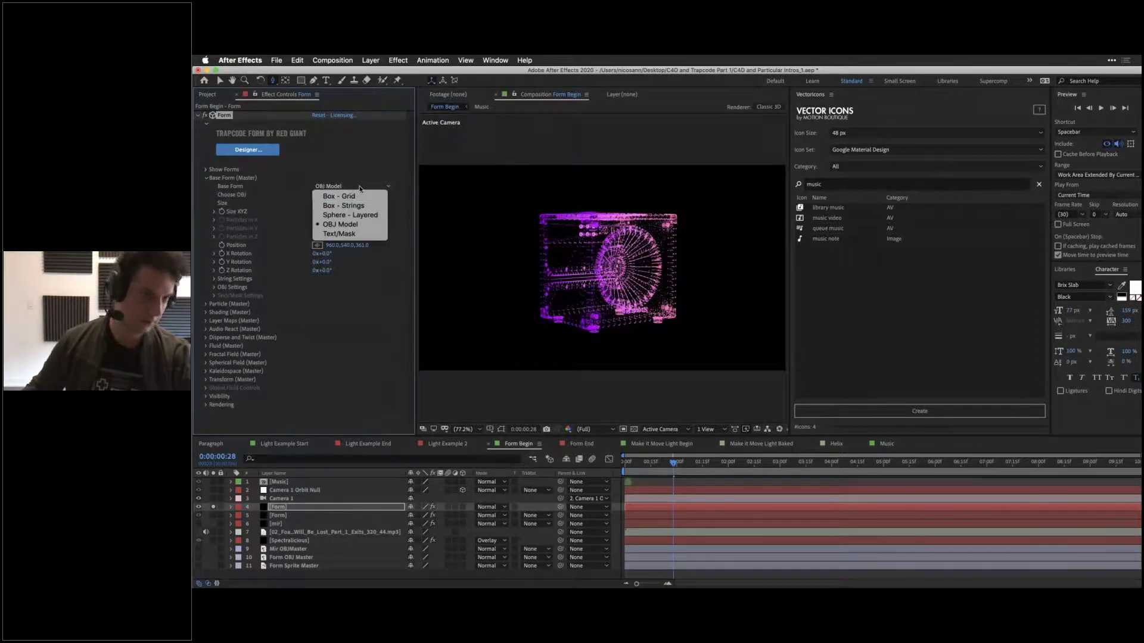
pyautogui.click(362, 187)
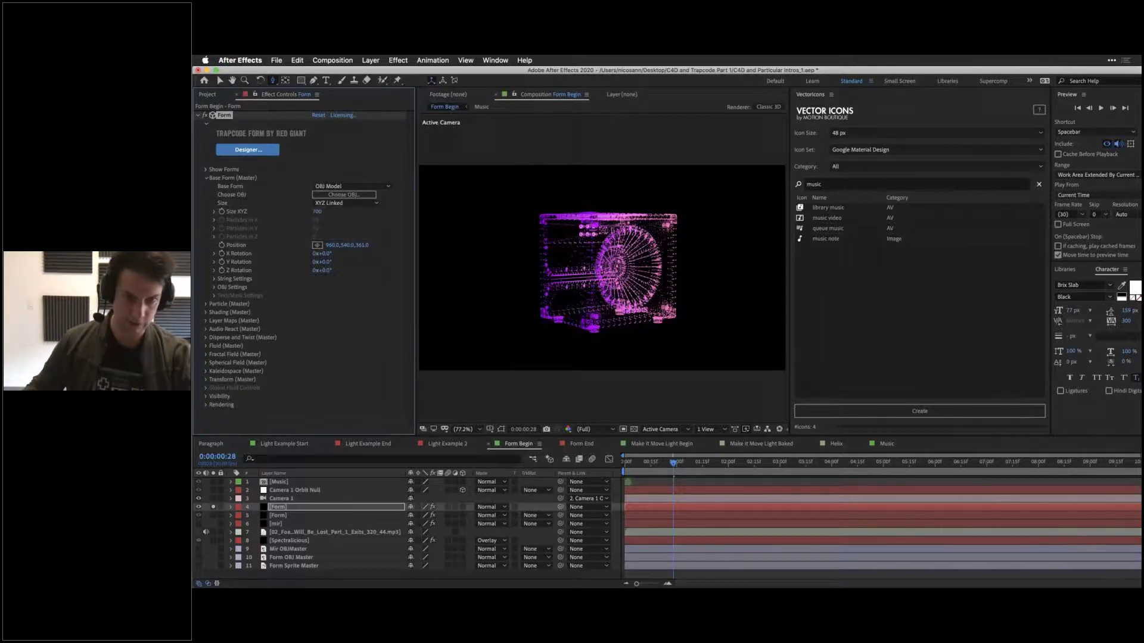
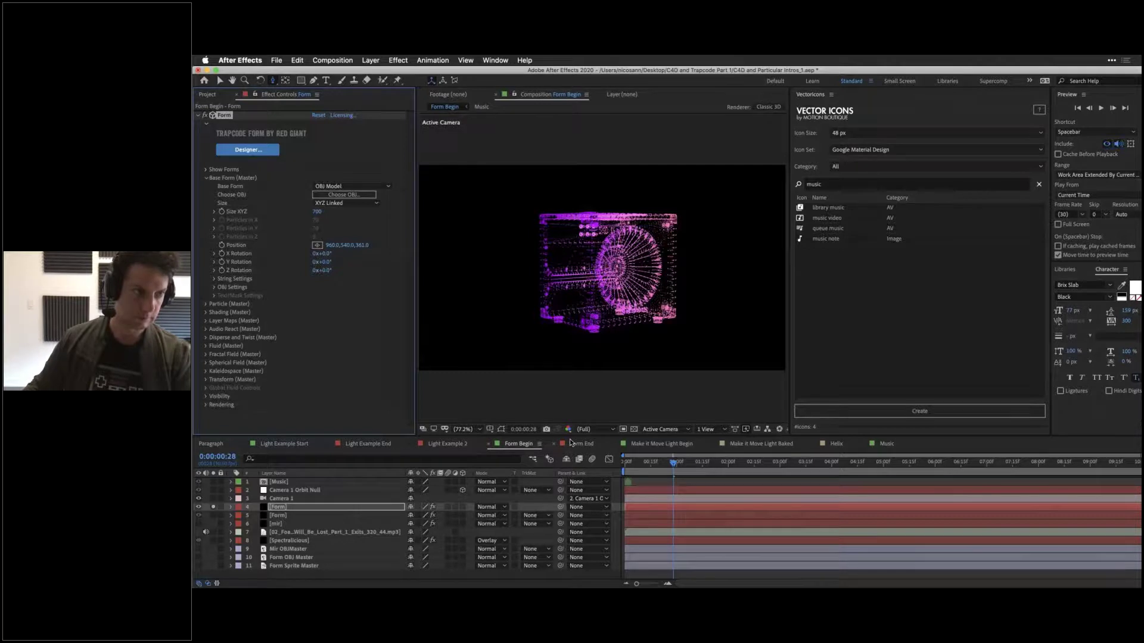
# Step: Collapse Base Form (Master), solo the Form layer, and set the time to 0:00:03:13
pyautogui.click(206, 178)
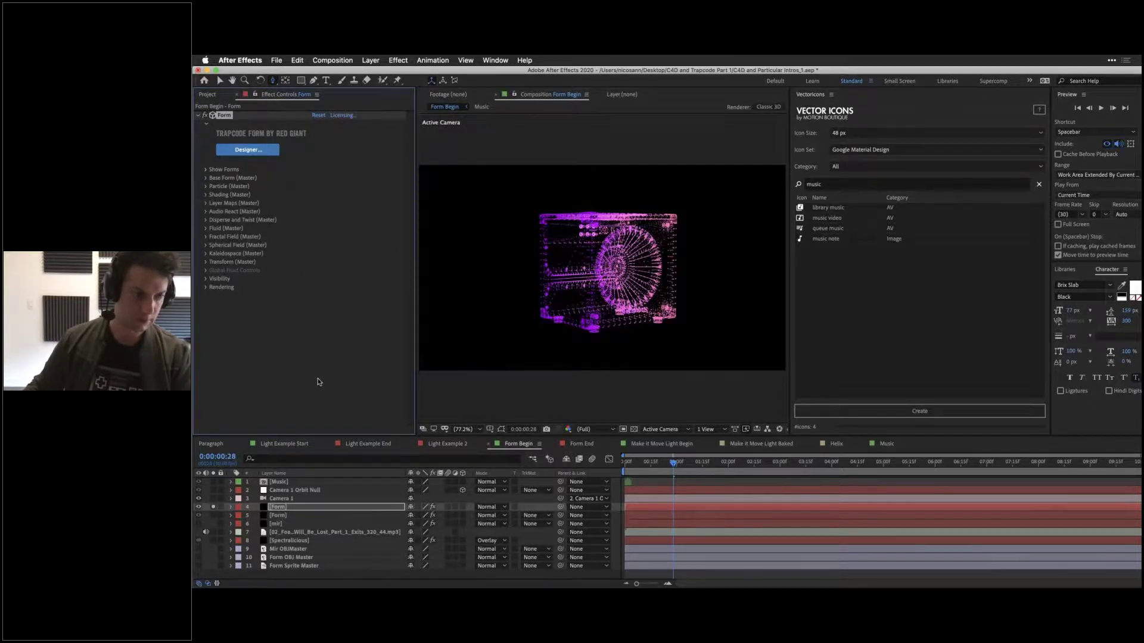
pyautogui.click(215, 510)
pyautogui.click(215, 510)
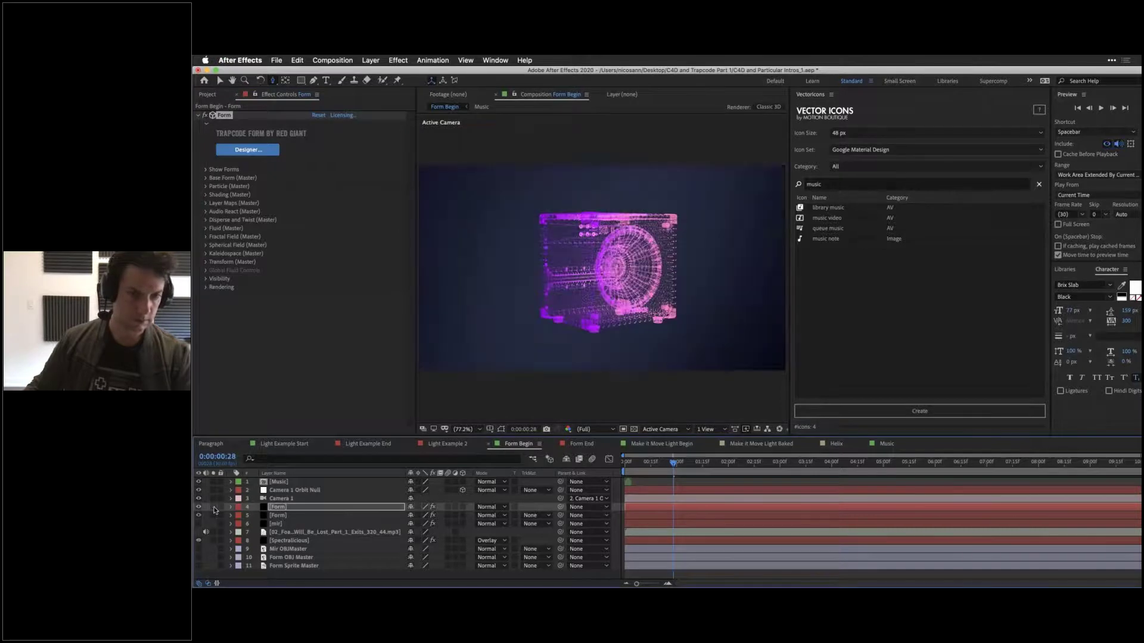
pyautogui.click(215, 510)
pyautogui.click(284, 511)
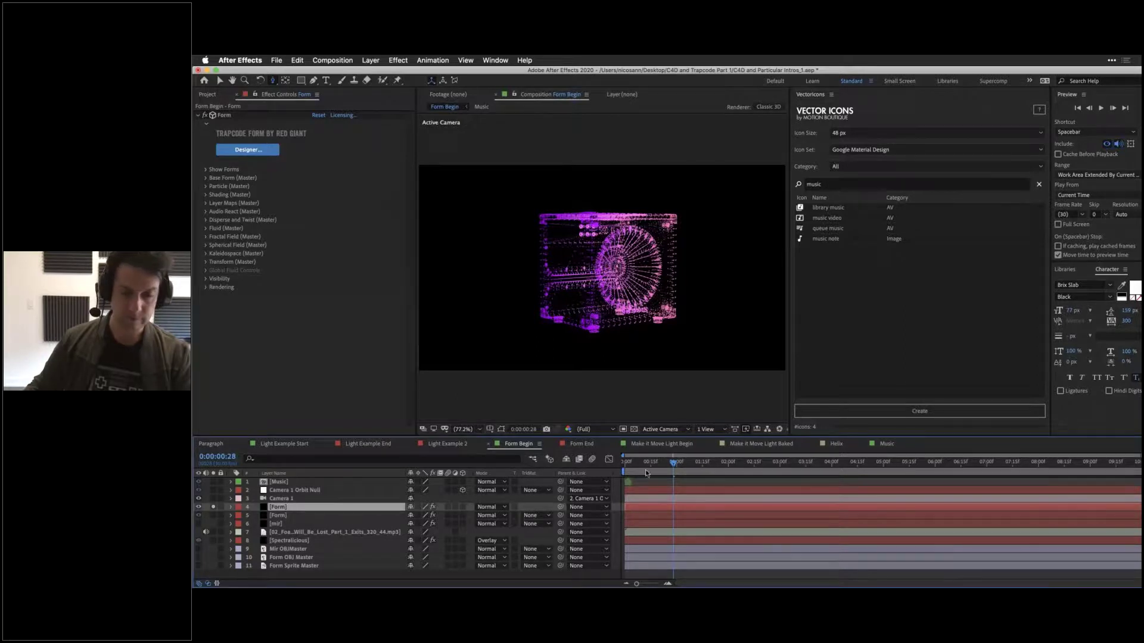
pyautogui.click(801, 463)
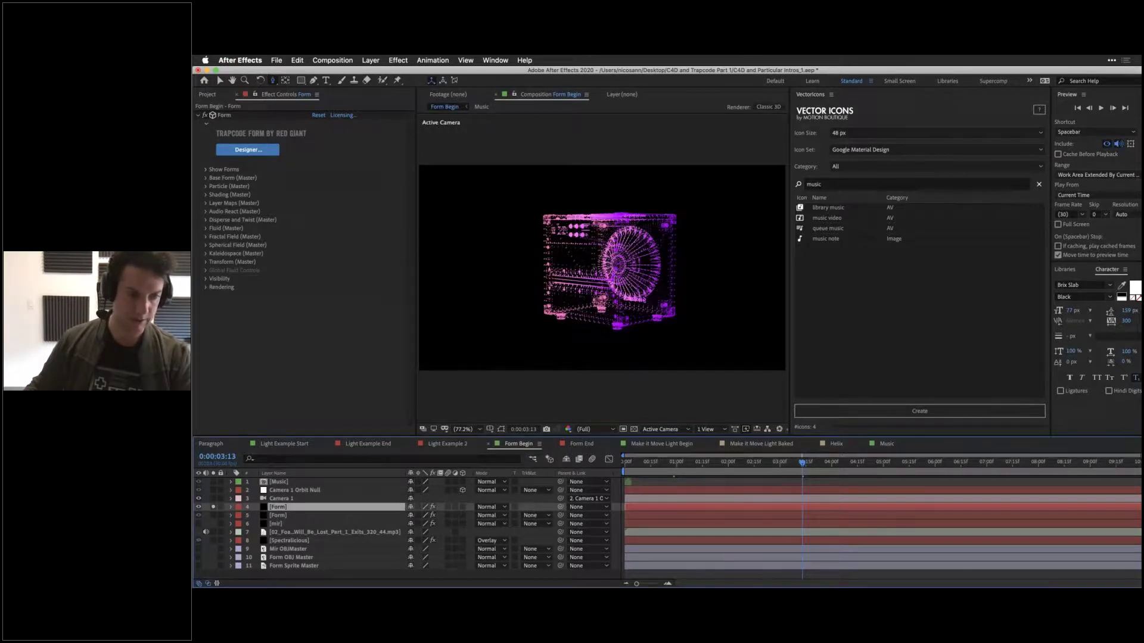
# Step: Set the Form's Audio React Audio Layer to layer 7, the 02_Fools_Everything mp3 track
pyautogui.click(206, 212)
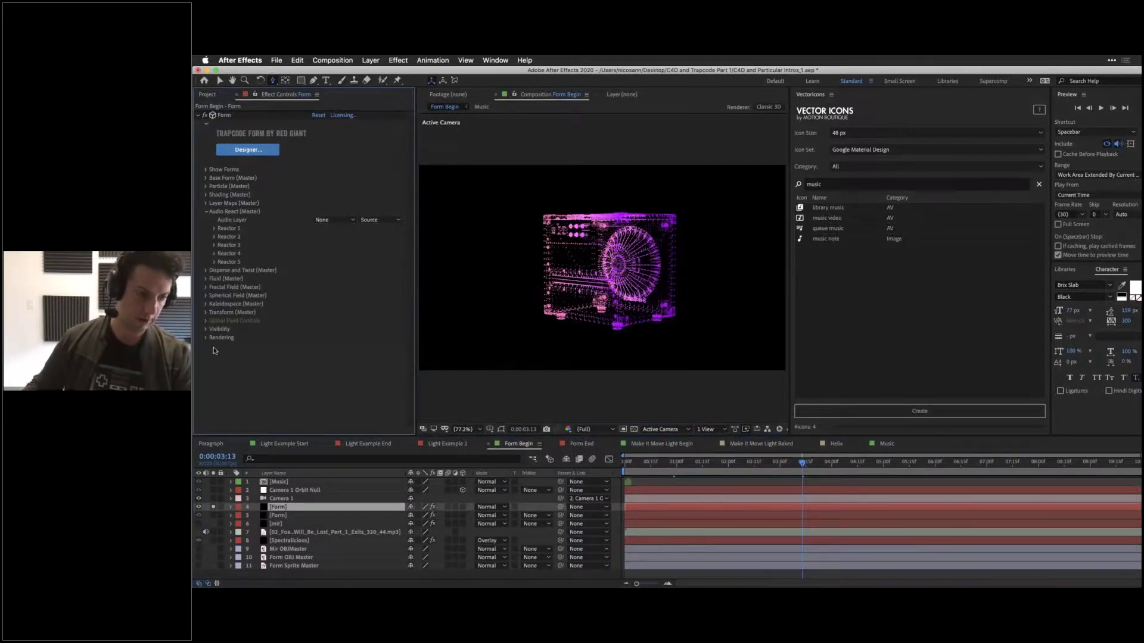
pyautogui.click(318, 533)
pyautogui.press('l')
pyautogui.press('l')
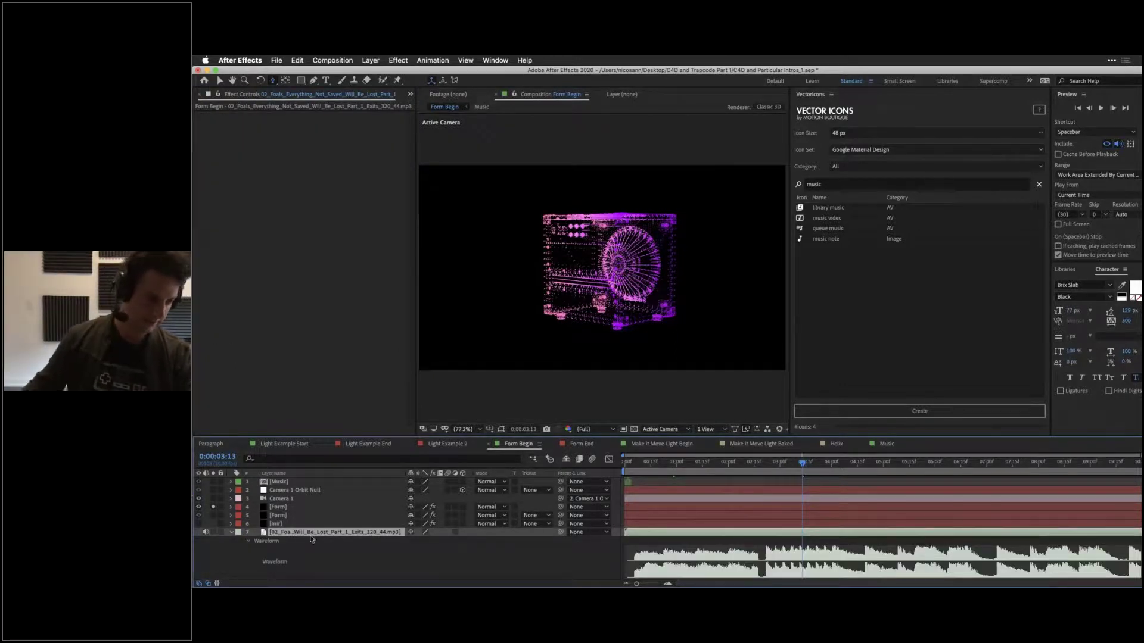
pyautogui.click(231, 532)
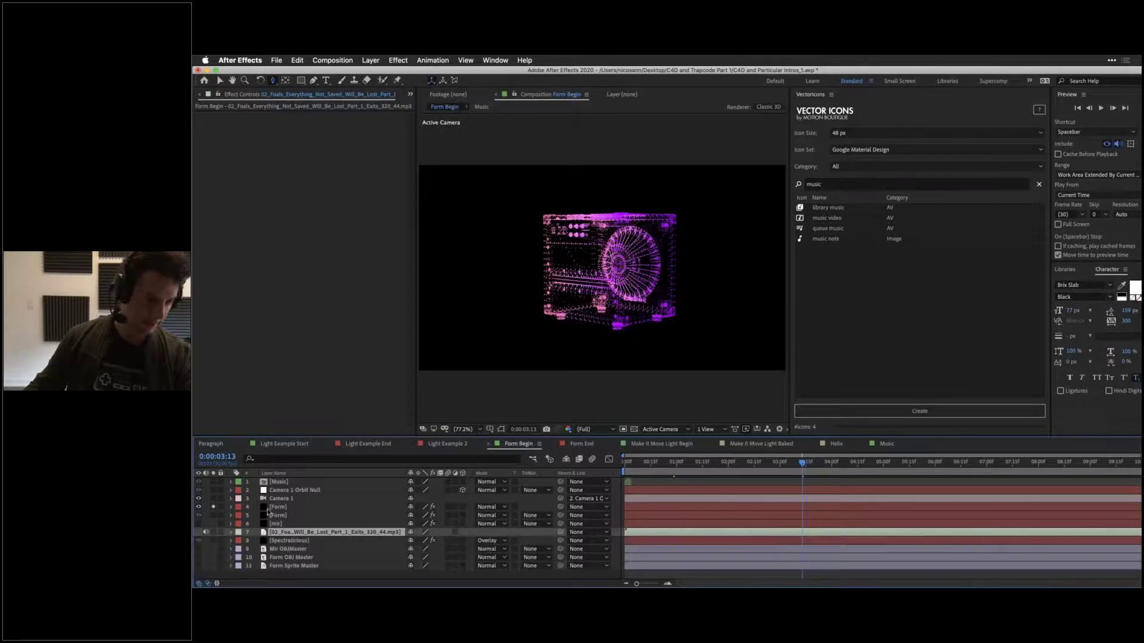
pyautogui.click(271, 508)
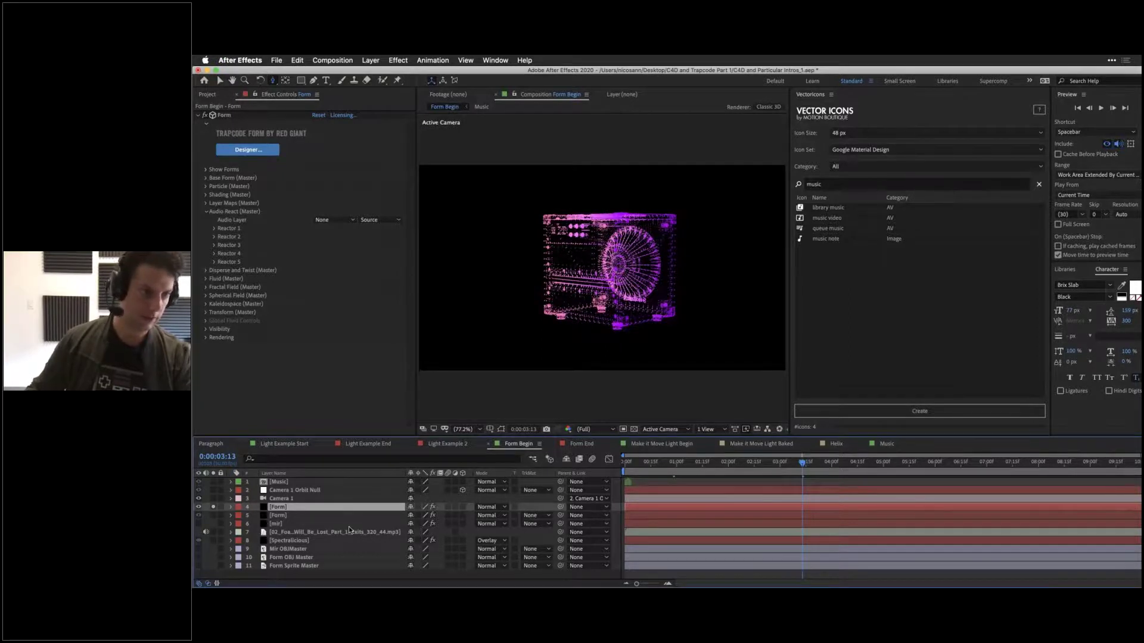
pyautogui.click(329, 222)
pyautogui.click(394, 291)
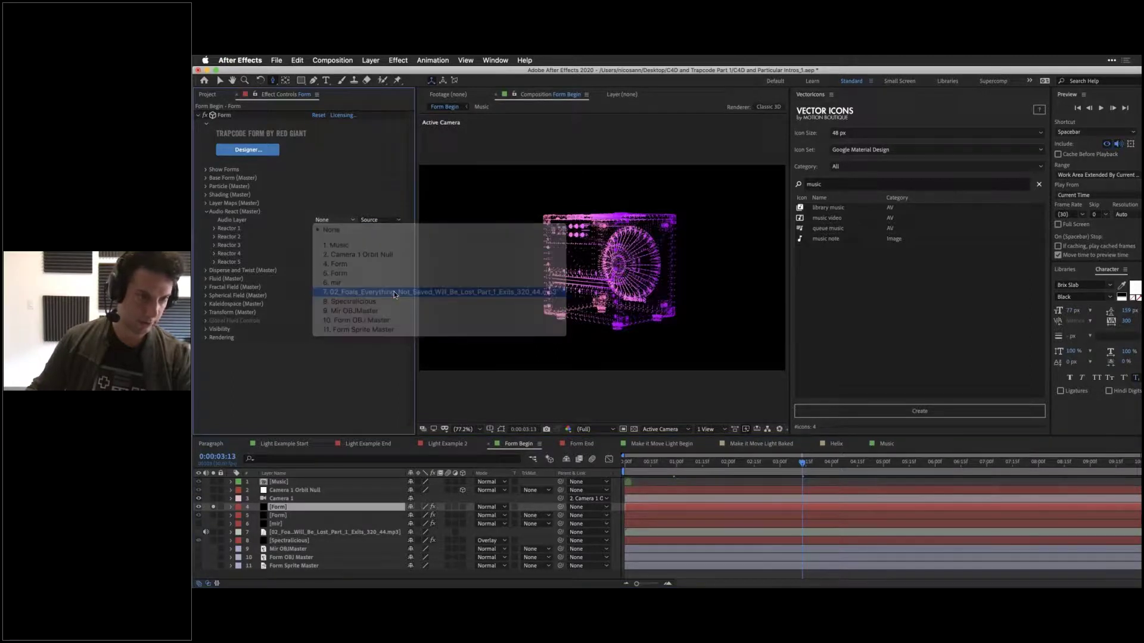
# Step: Set Reactor 1's Map To to Particle Size
pyautogui.click(214, 229)
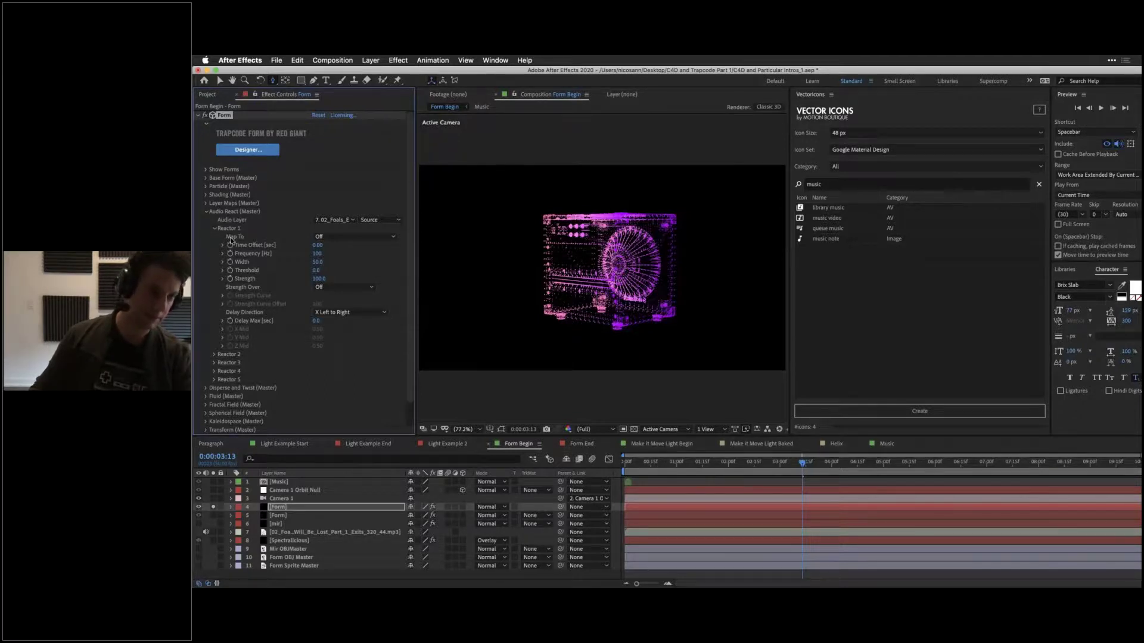
pyautogui.click(375, 238)
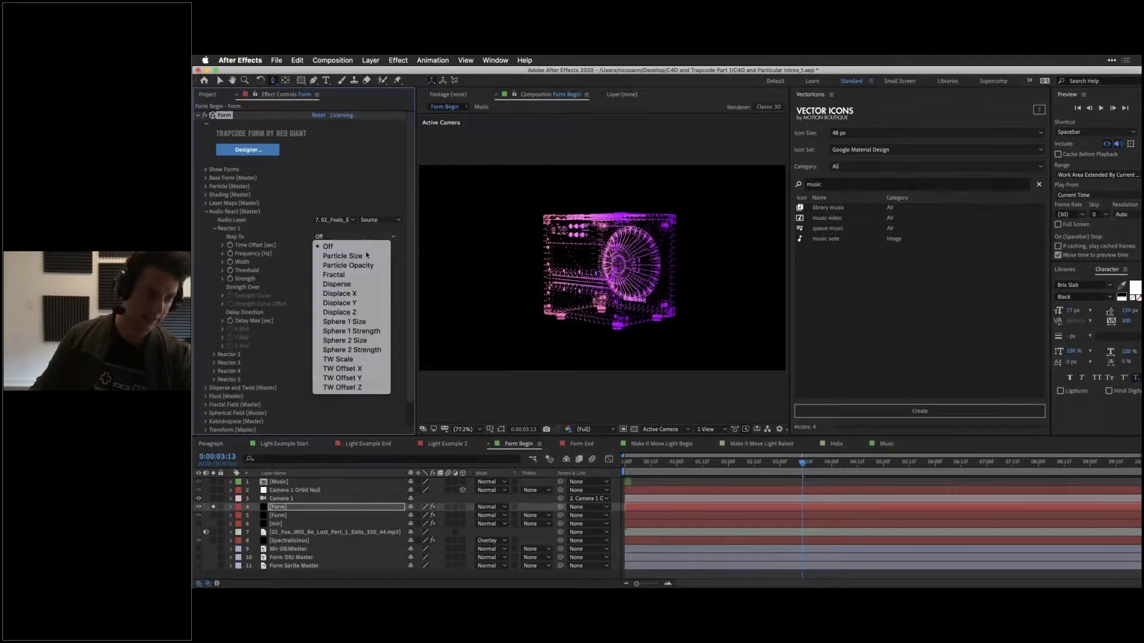
pyautogui.click(366, 257)
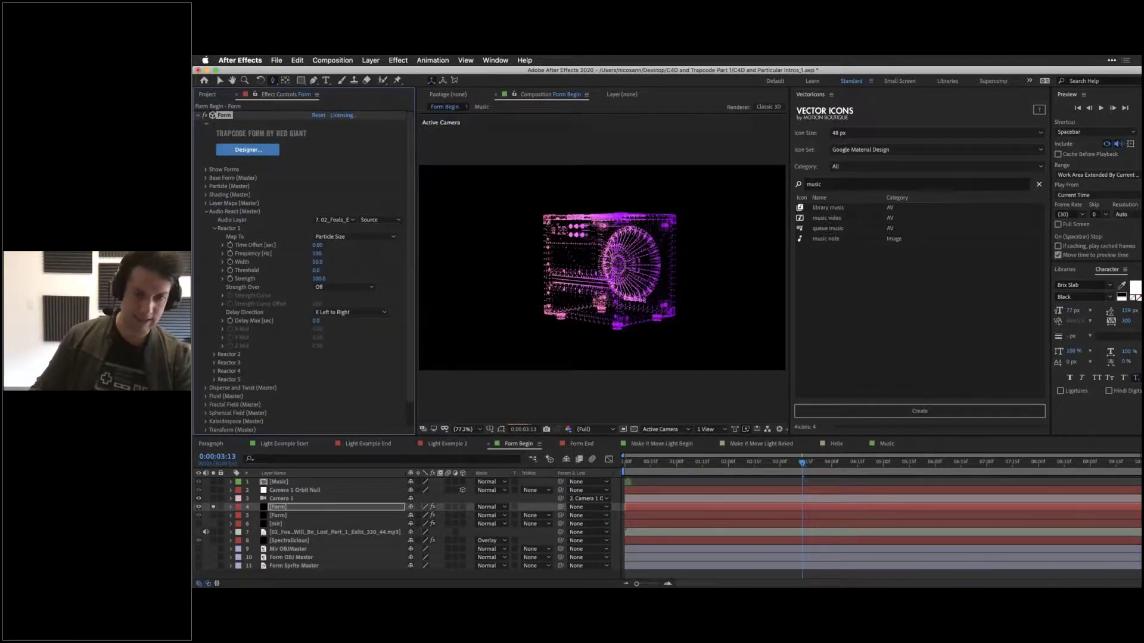
# Step: Scrub between 0:00:04:17 and 0:00:03:25 to check the reaction, then set Strength to 200
pyautogui.click(860, 468)
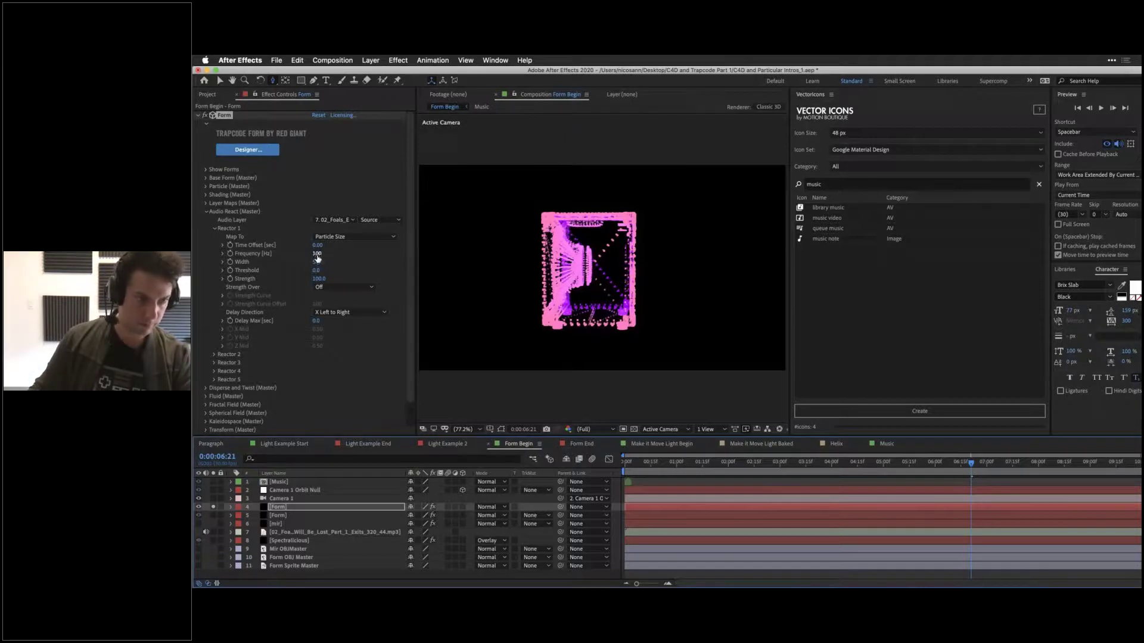
pyautogui.moveTo(715, 464); pyautogui.dragTo(822, 463)
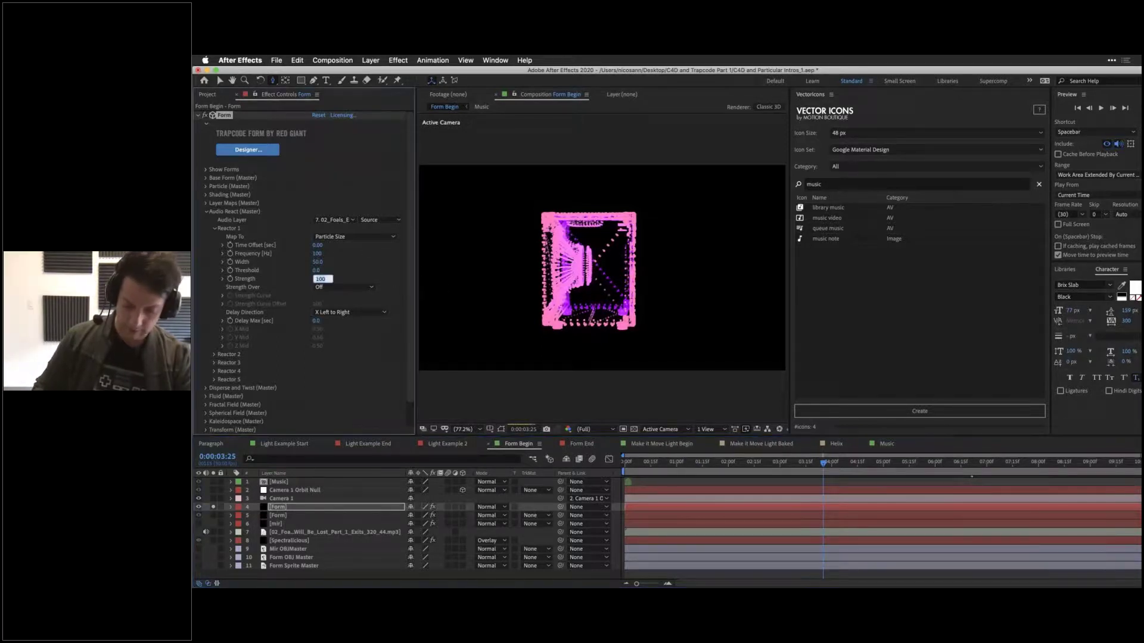
pyautogui.click(319, 279)
pyautogui.write('200')
pyautogui.press('Return')
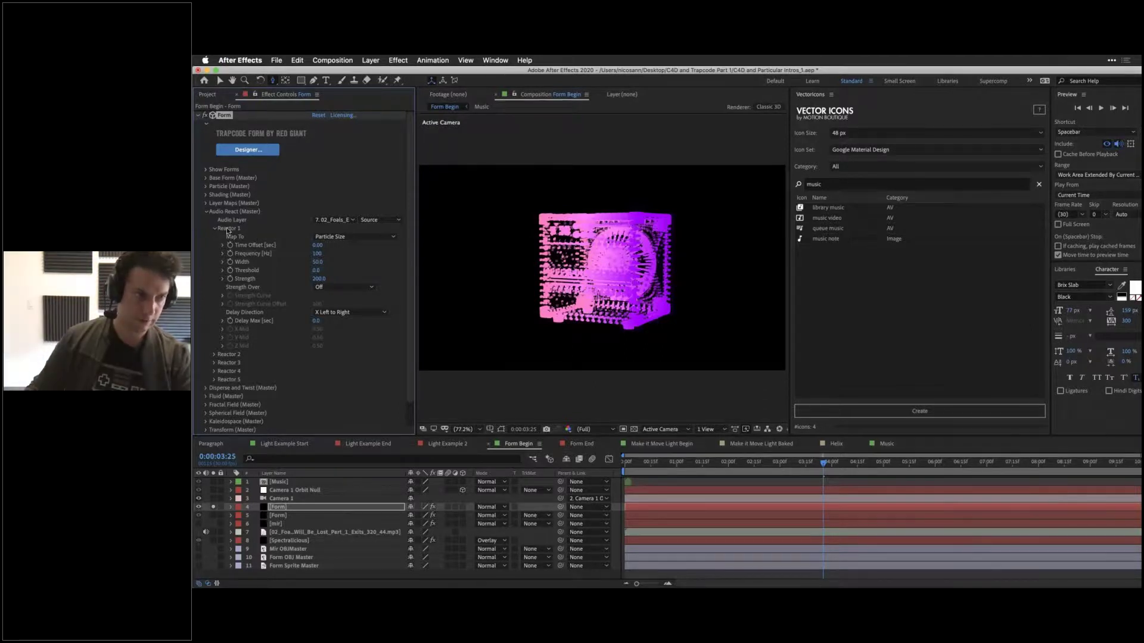
# Step: Recheck Reactor 1's Map To dropdown, keeping Particle Size as the target
pyautogui.click(343, 237)
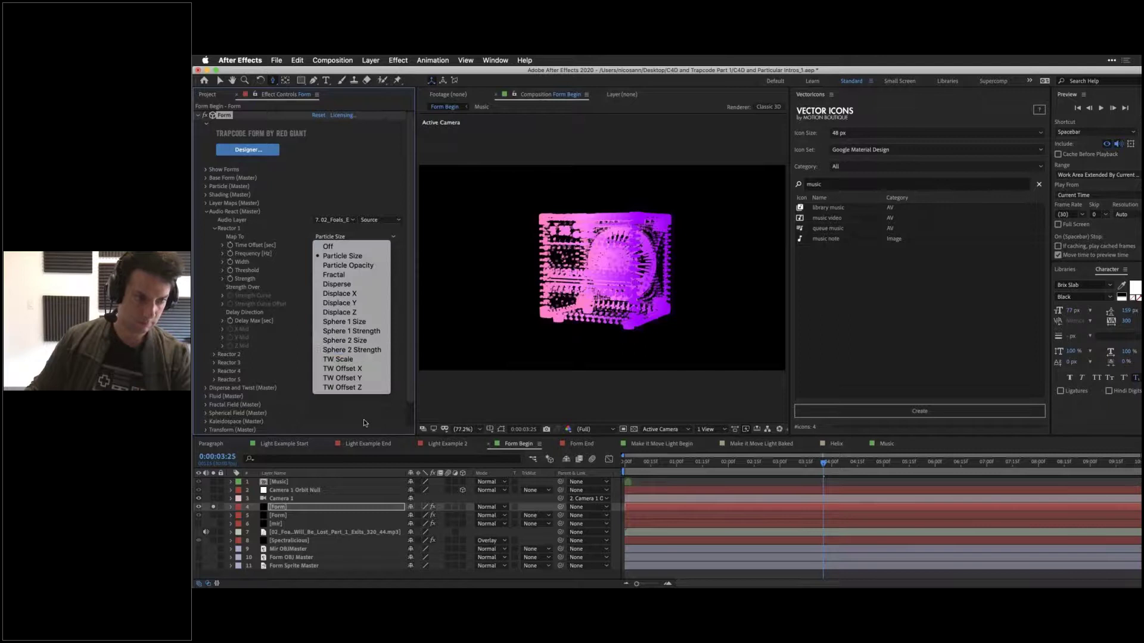
pyautogui.click(343, 256)
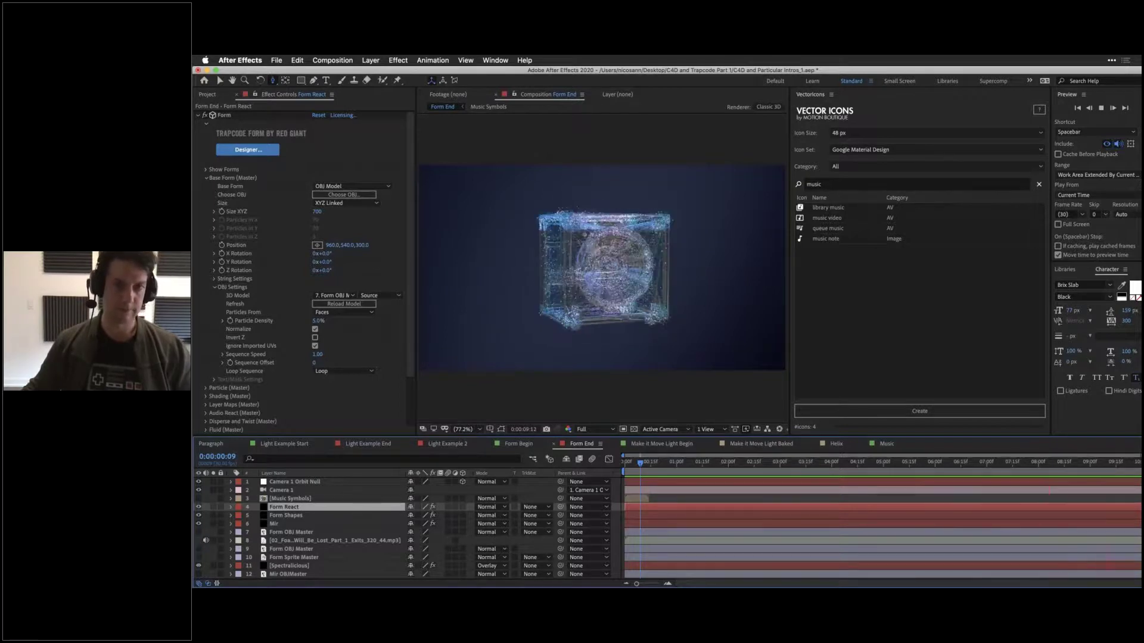
# Step: Play back the composition, save the project, set time to 0:00:03:15, and minimize After Effects
pyautogui.press('space')
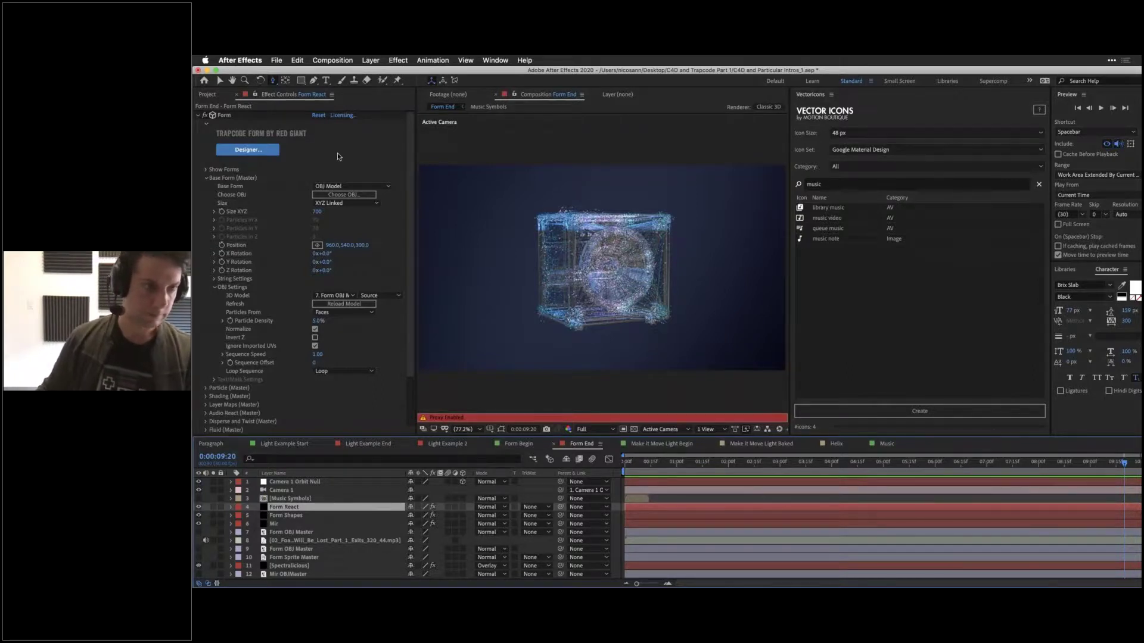
pyautogui.click(206, 178)
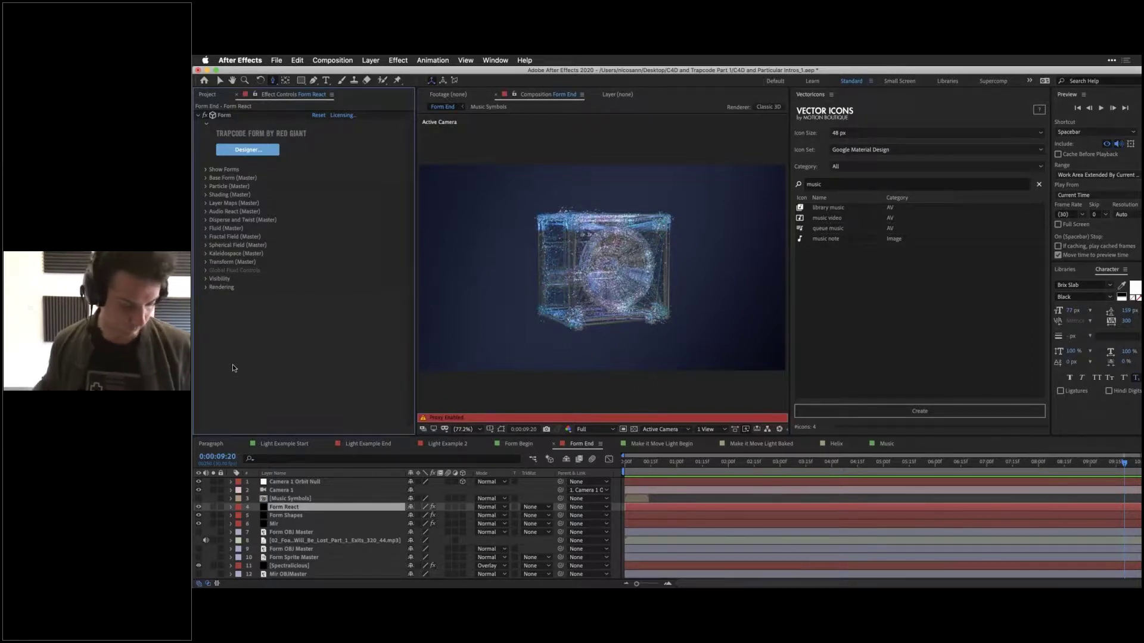
pyautogui.press('super+s')
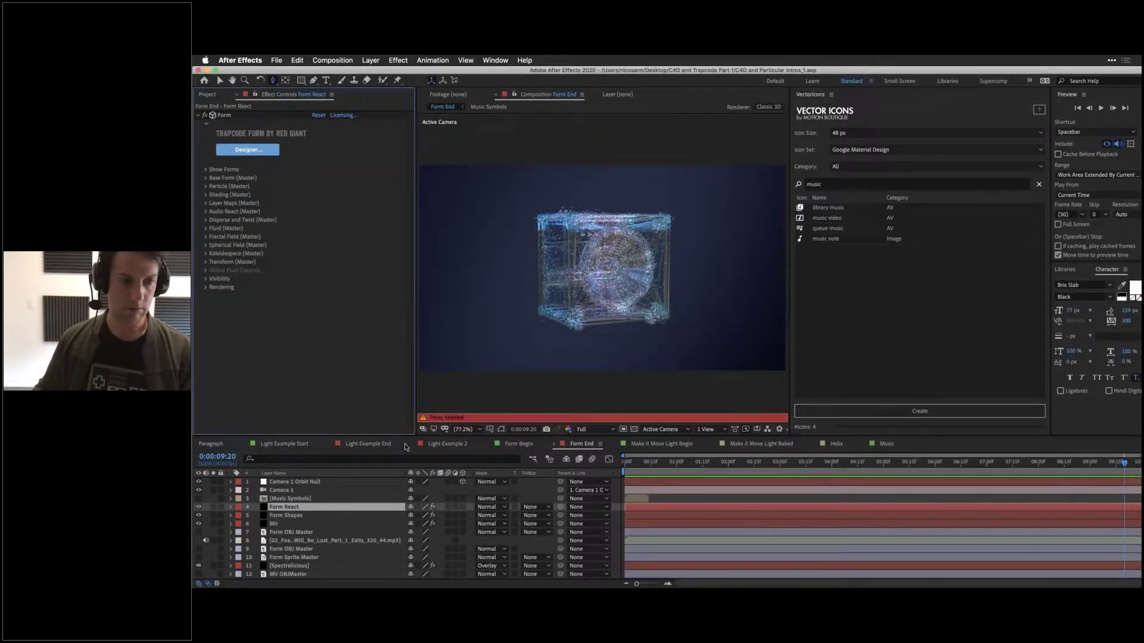
pyautogui.moveTo(684, 472); pyautogui.dragTo(806, 481)
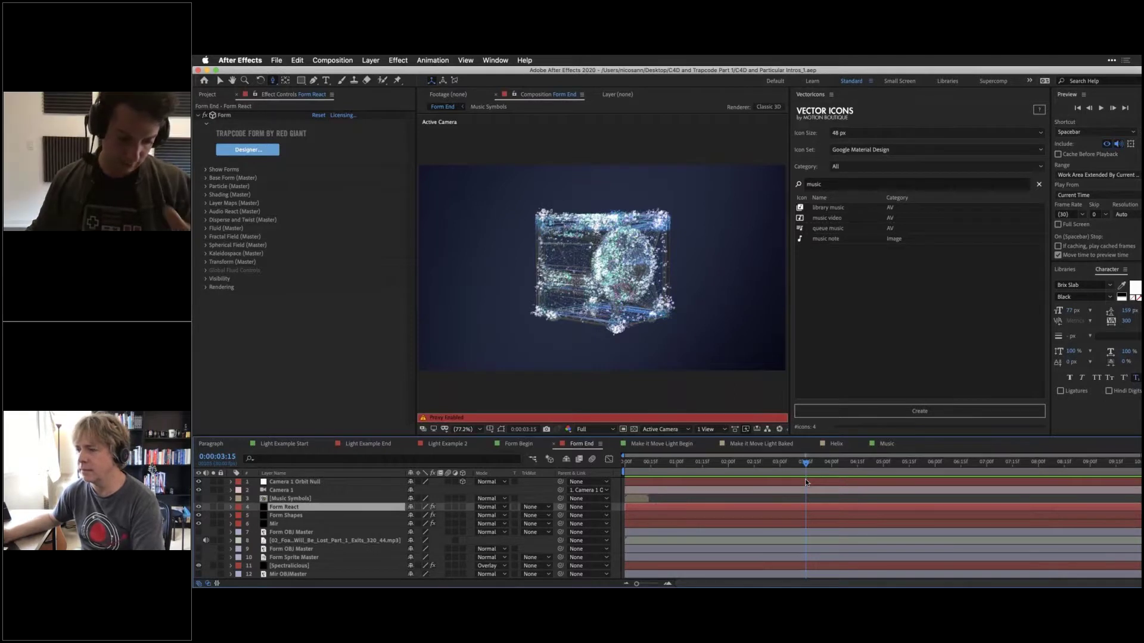
pyautogui.click(207, 70)
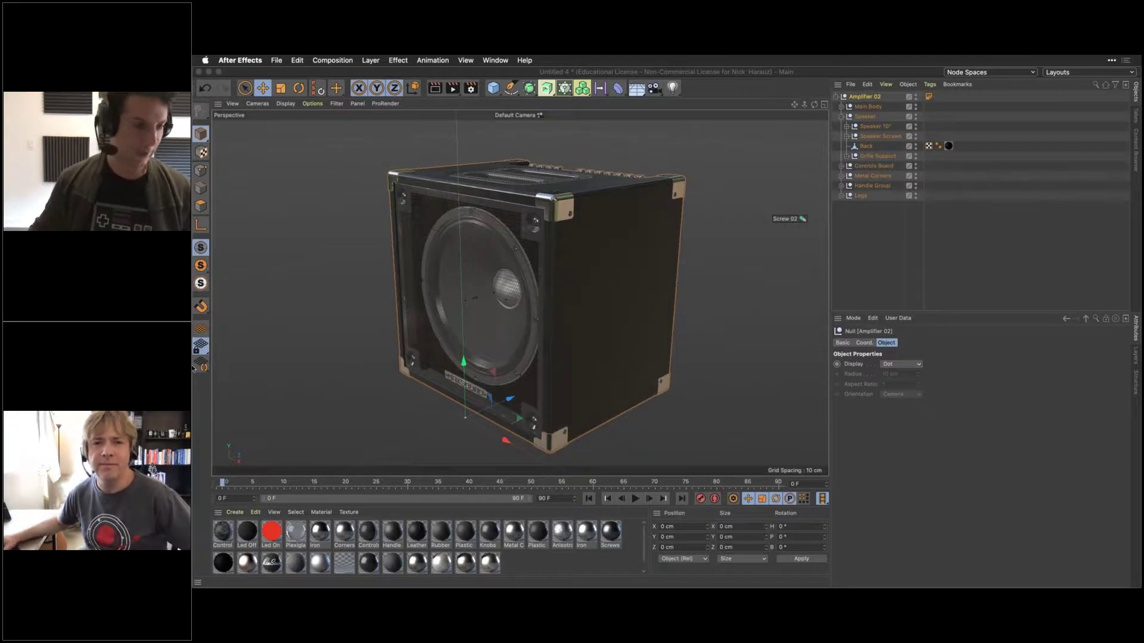
pyautogui.moveTo(193, 368)
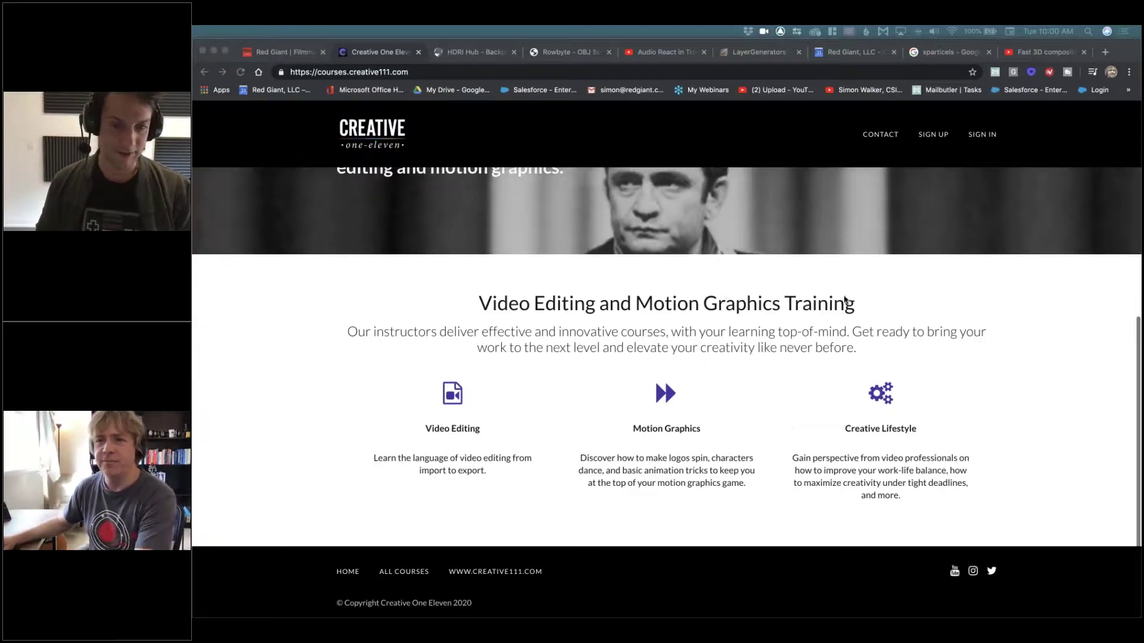
# Step: Reload the courses.creative111.com homepage via the CREATIVE logo, scroll to training, and begin Cmd+Tab switching
pyautogui.scroll(3, 949, 411)
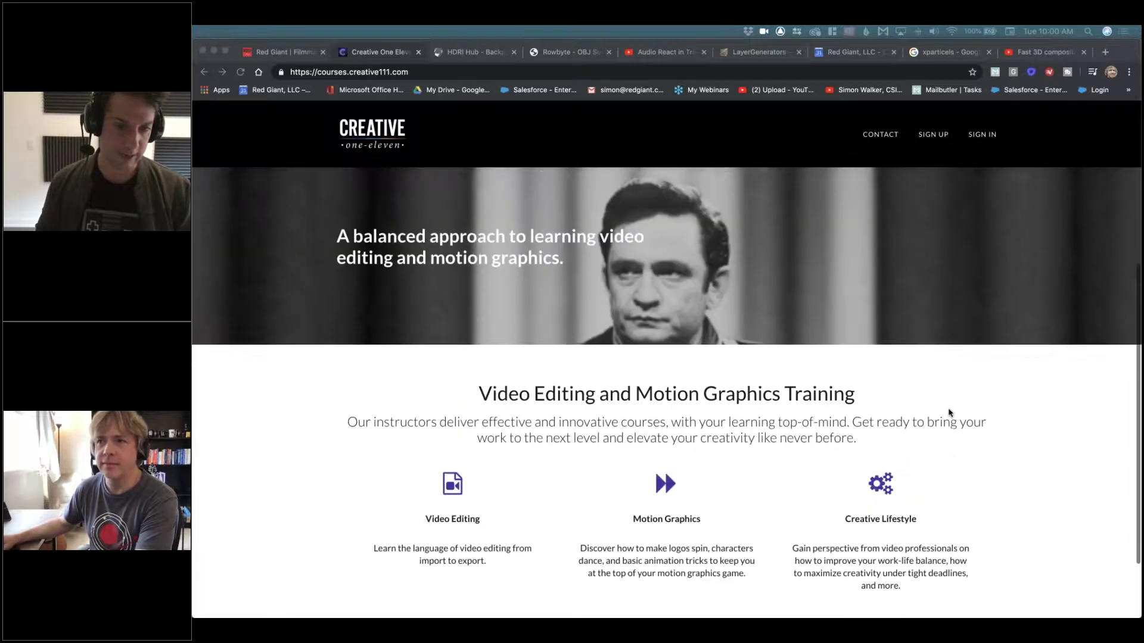
pyautogui.scroll(-1, 950, 412)
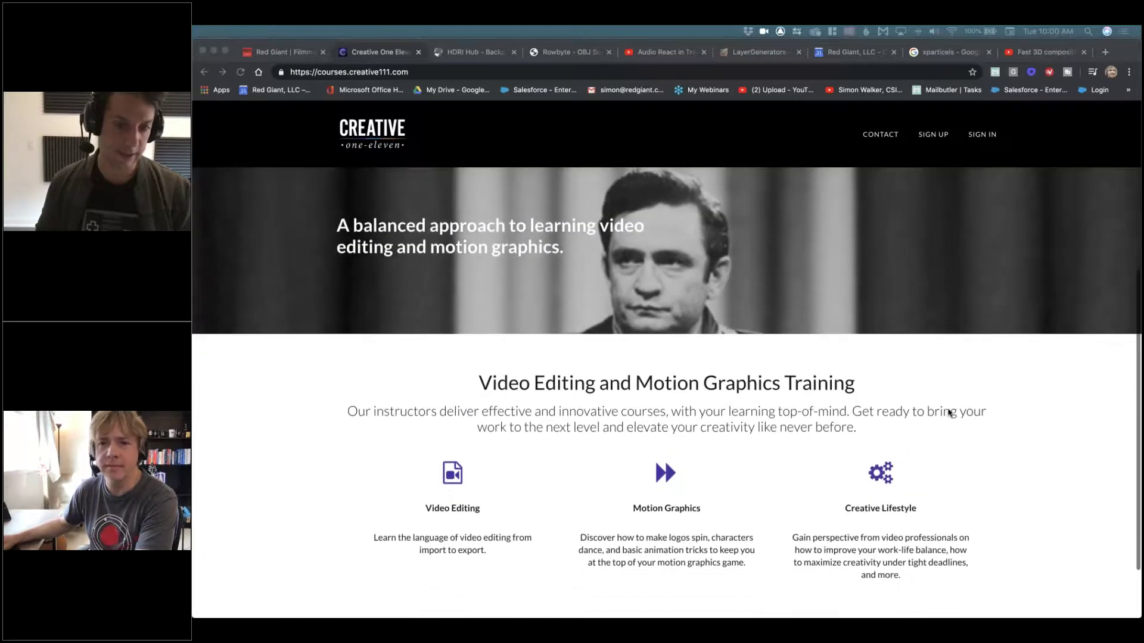
pyautogui.scroll(1, 950, 412)
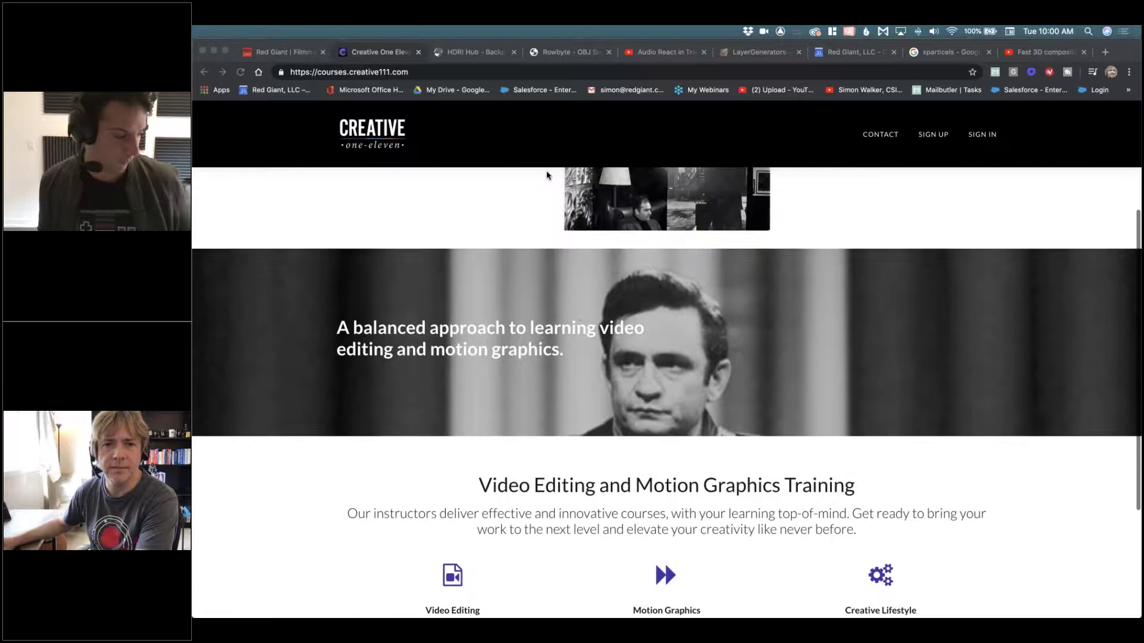
pyautogui.scroll(1, 545, 174)
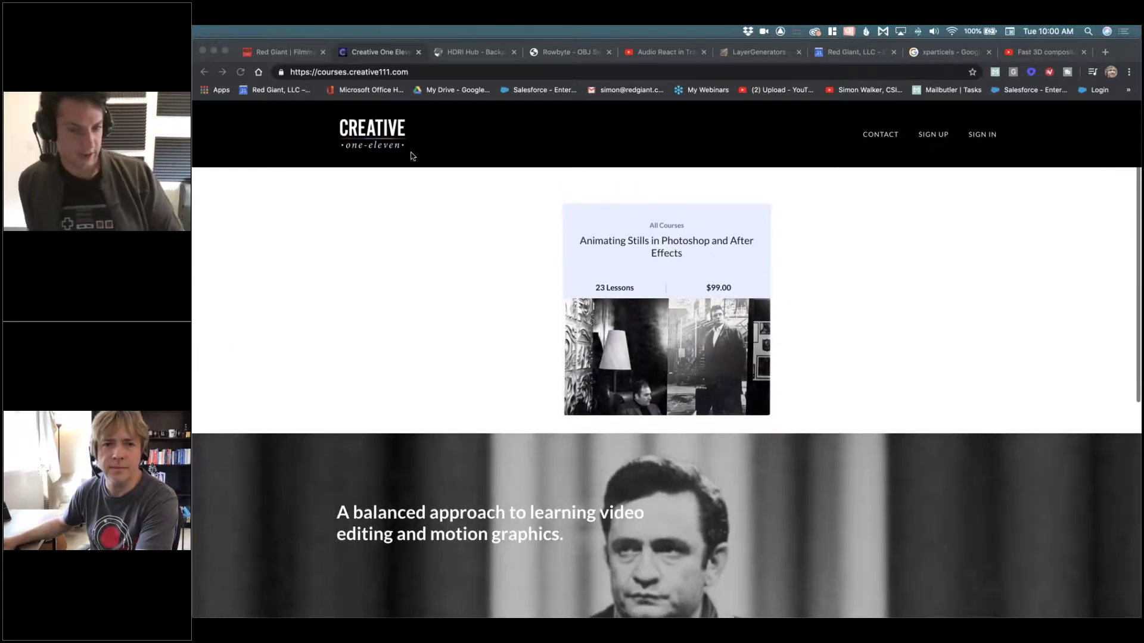
pyautogui.click(377, 130)
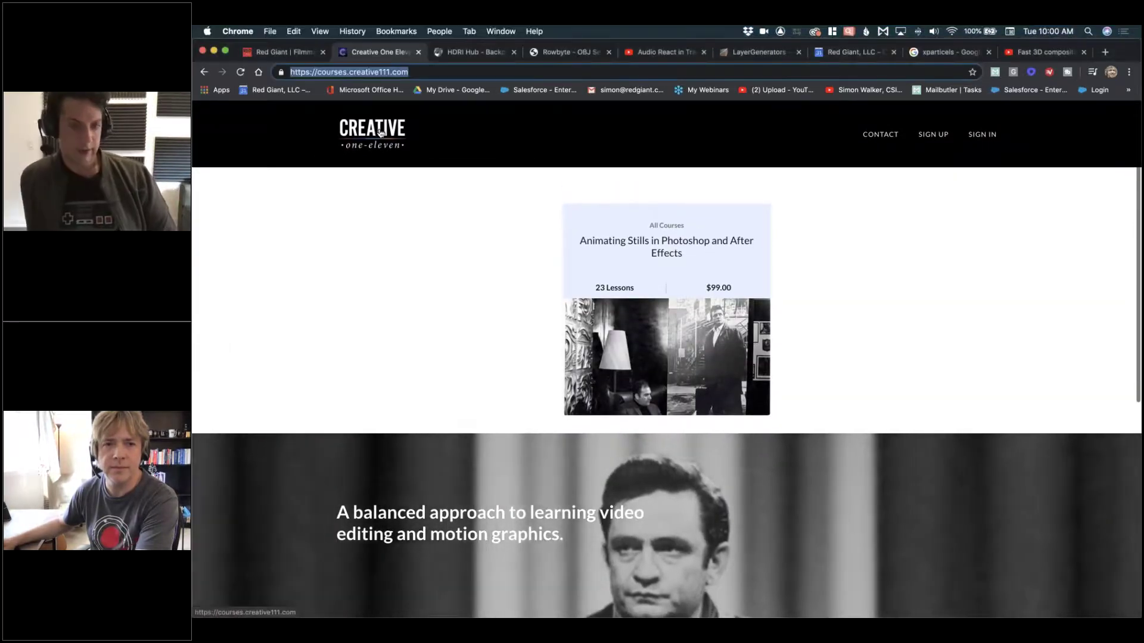
pyautogui.click(379, 133)
pyautogui.scroll(-6, 462, 243)
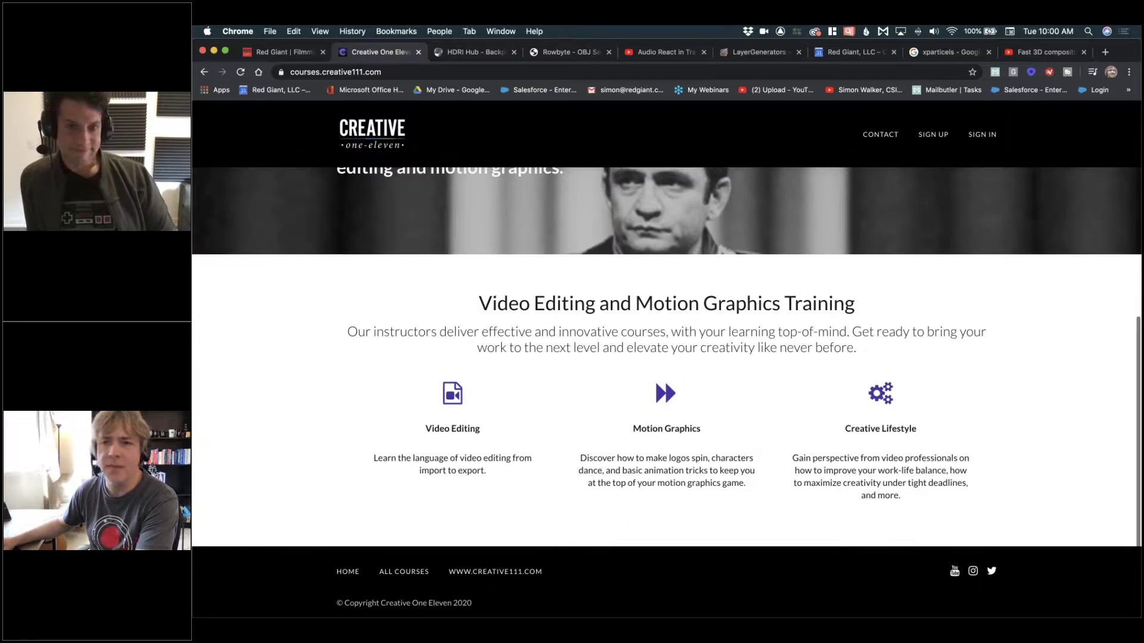
pyautogui.press('super+Tab')
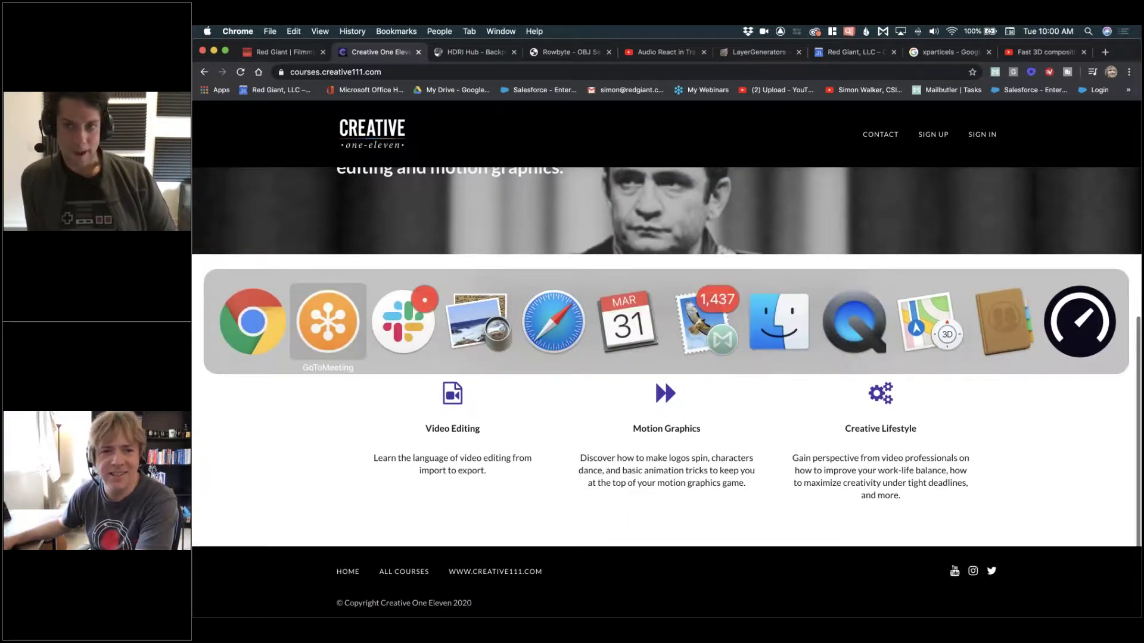
# Step: Show page 1 sessions of the Workflows for Mograph Designers PDF, then switch to GoToMeeting
pyautogui.press('Tab')
pyautogui.press('Tab')
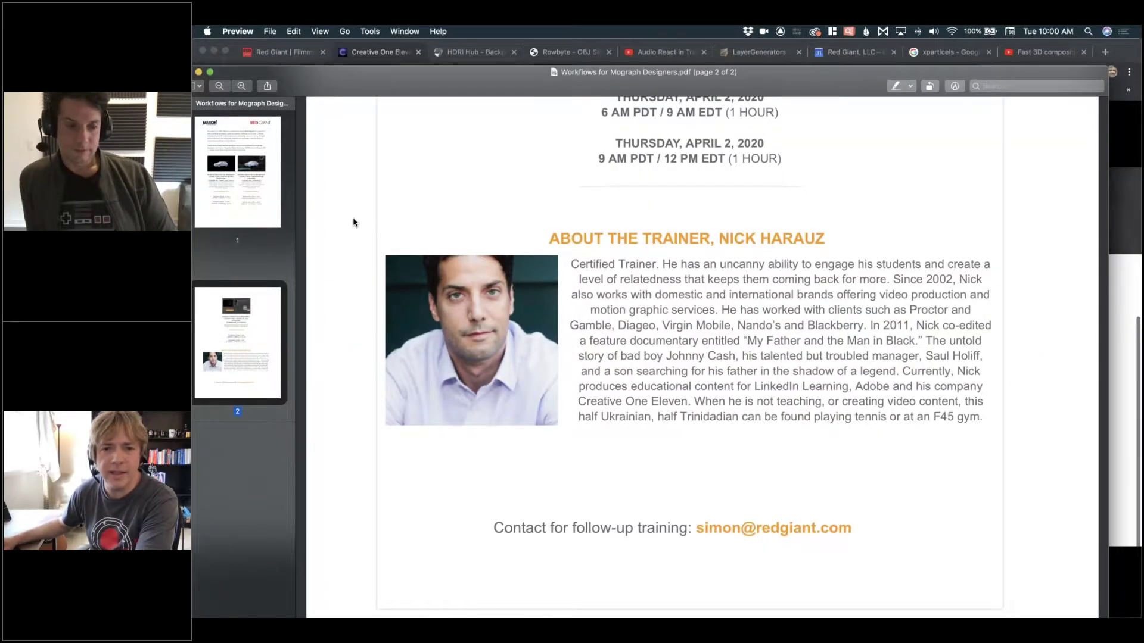
pyautogui.scroll(10, 353, 224)
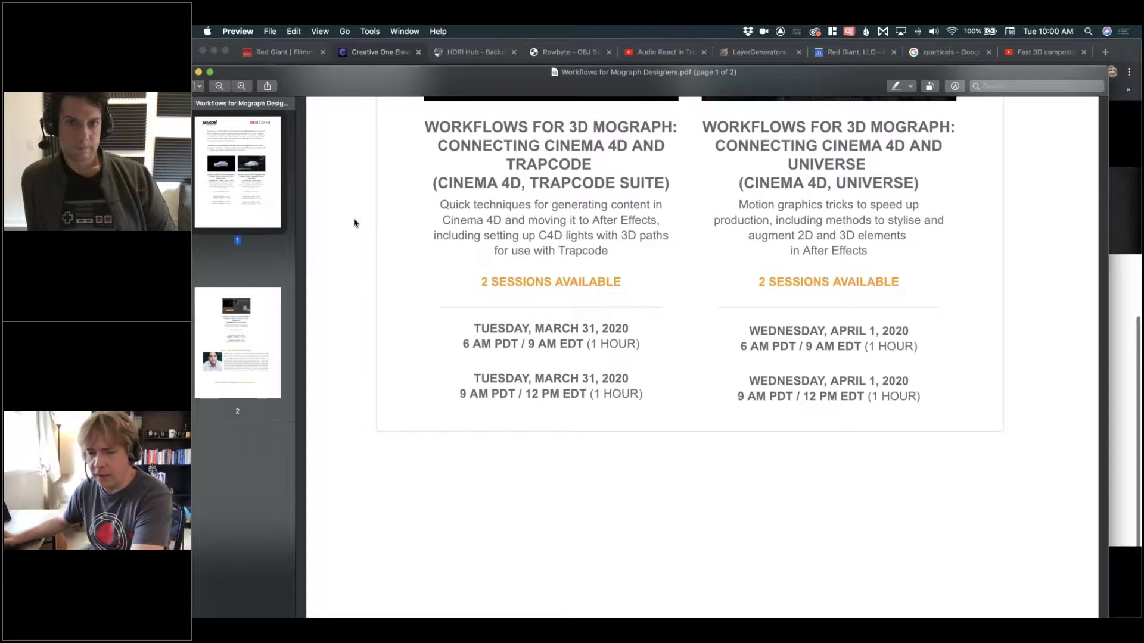
pyautogui.press('super+Tab')
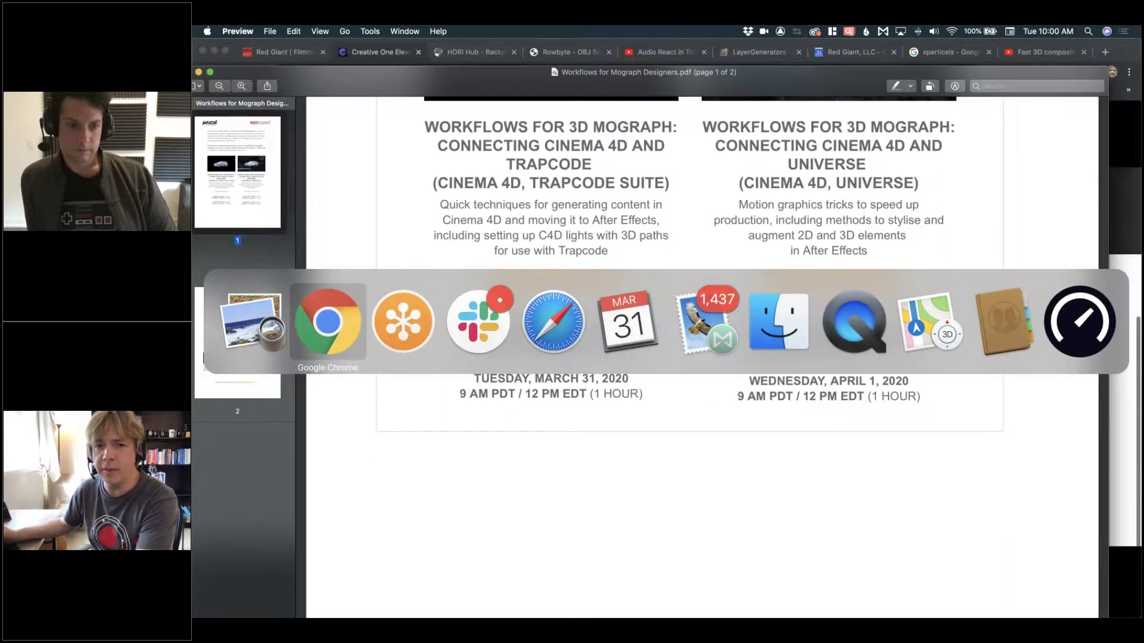
pyautogui.press('super+shift+Tab')
pyautogui.press('super+shift+Tab')
pyautogui.press('super+shift+Tab')
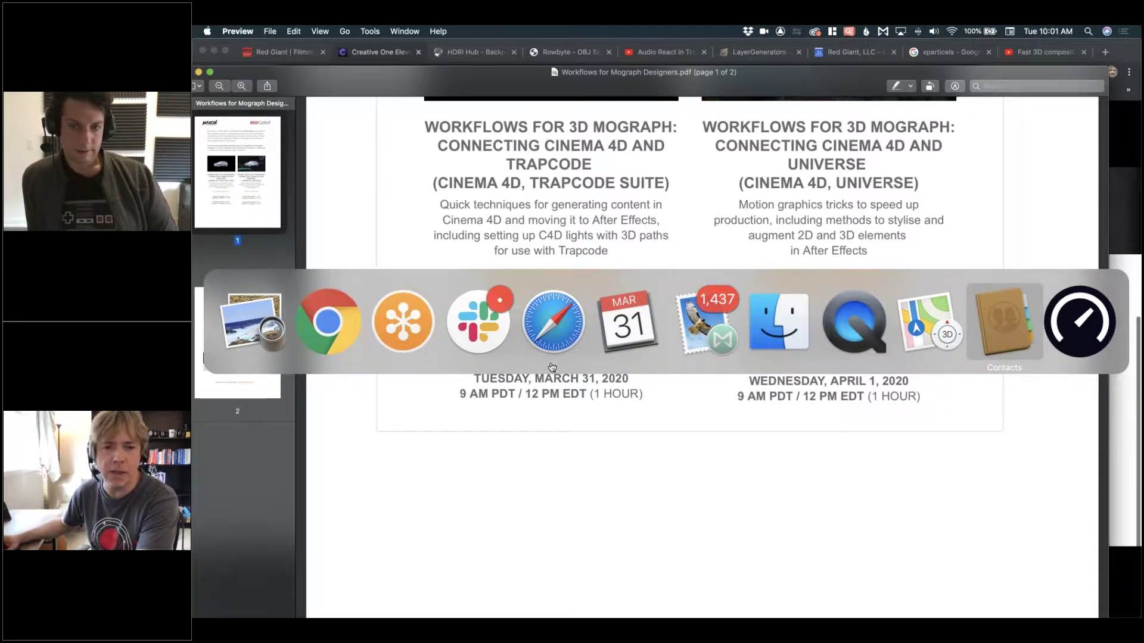
pyautogui.click(403, 321)
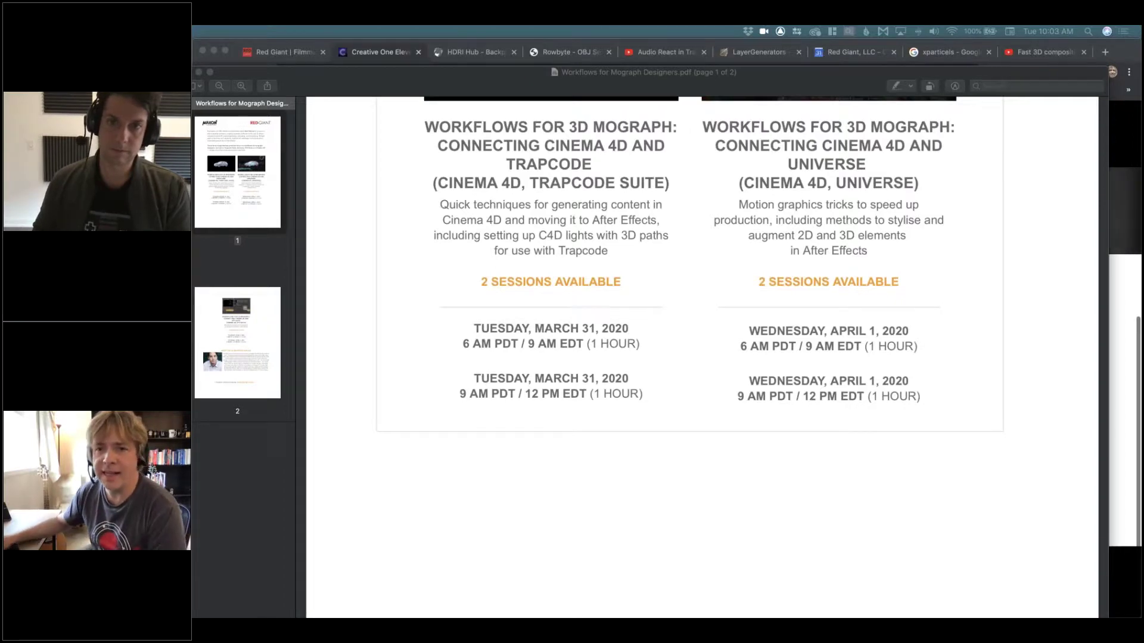
# Step: Scroll the PDF down to page 2's VFX Suite sessions and About the Trainer section
pyautogui.scroll(-10, 985, 177)
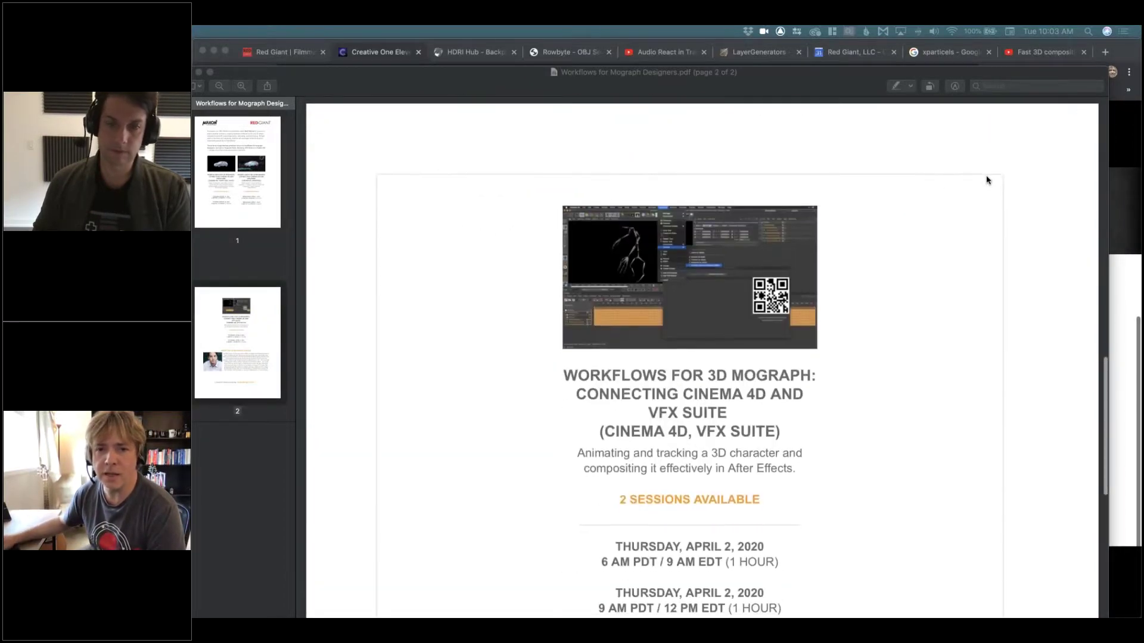
pyautogui.scroll(-5, 986, 179)
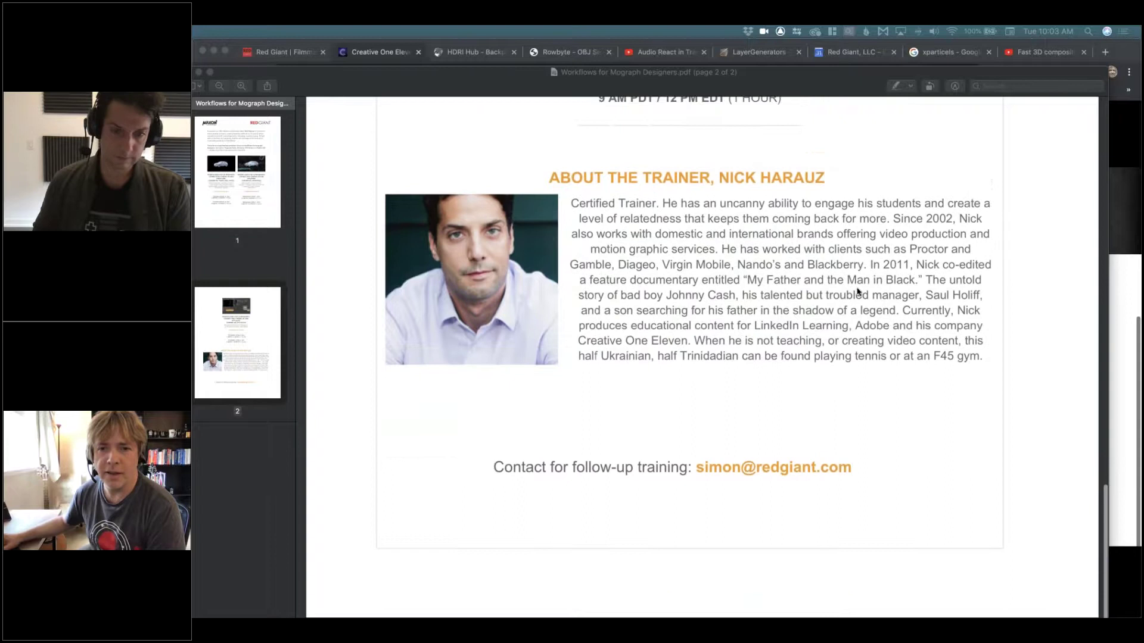